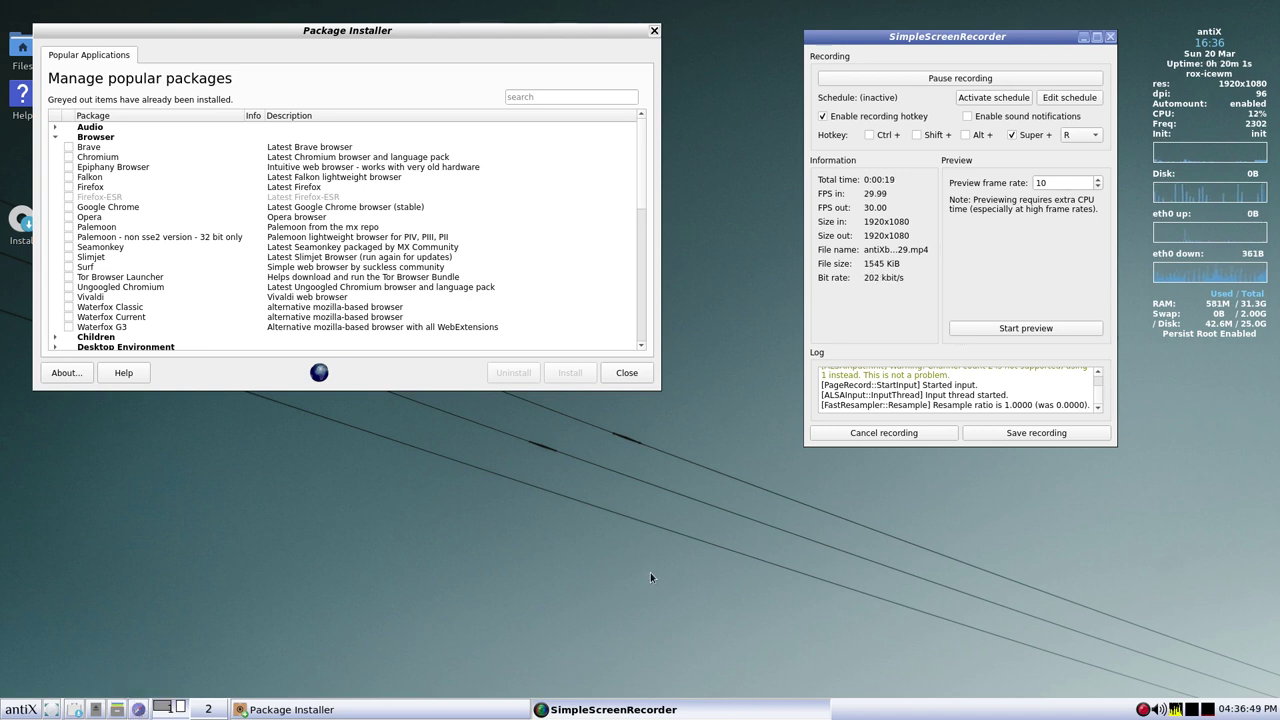
- Launch Firefox, confirm version 78.15.0esr in About Firefox, and place it beside Package Installer
left_click(138, 709)
left_click_drag(400, 63, 722, 43)
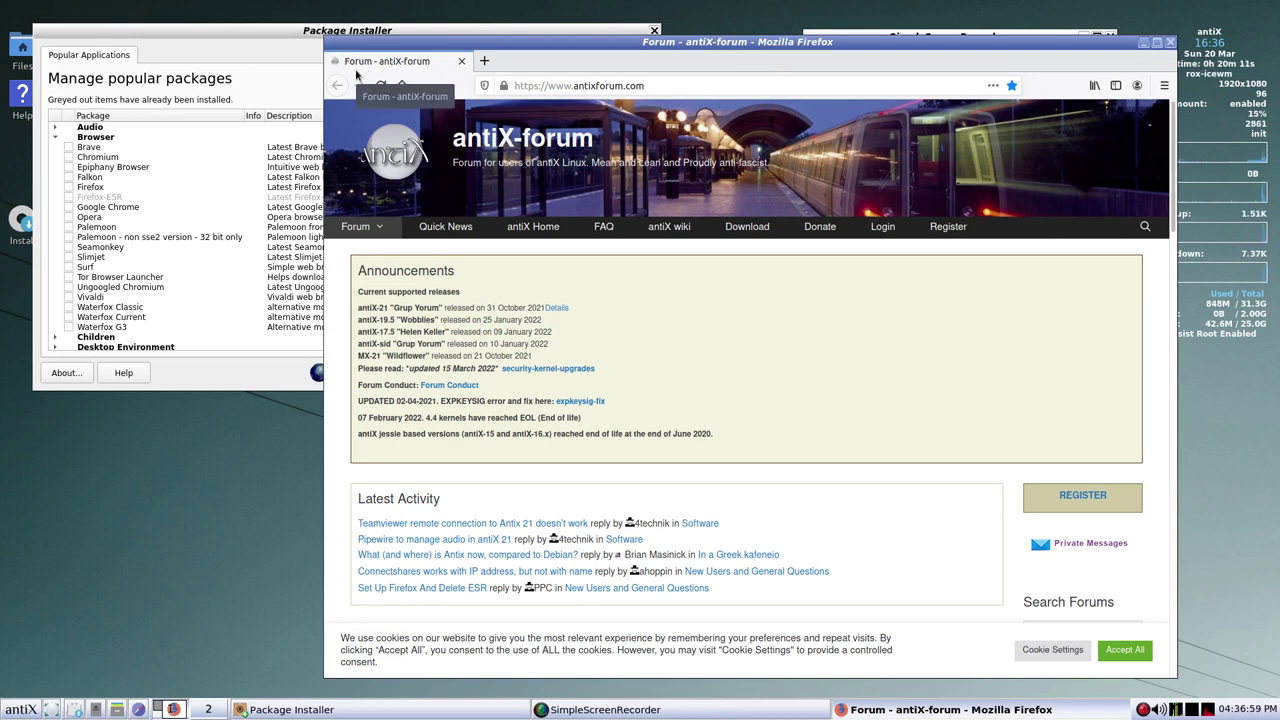
left_click(1163, 86)
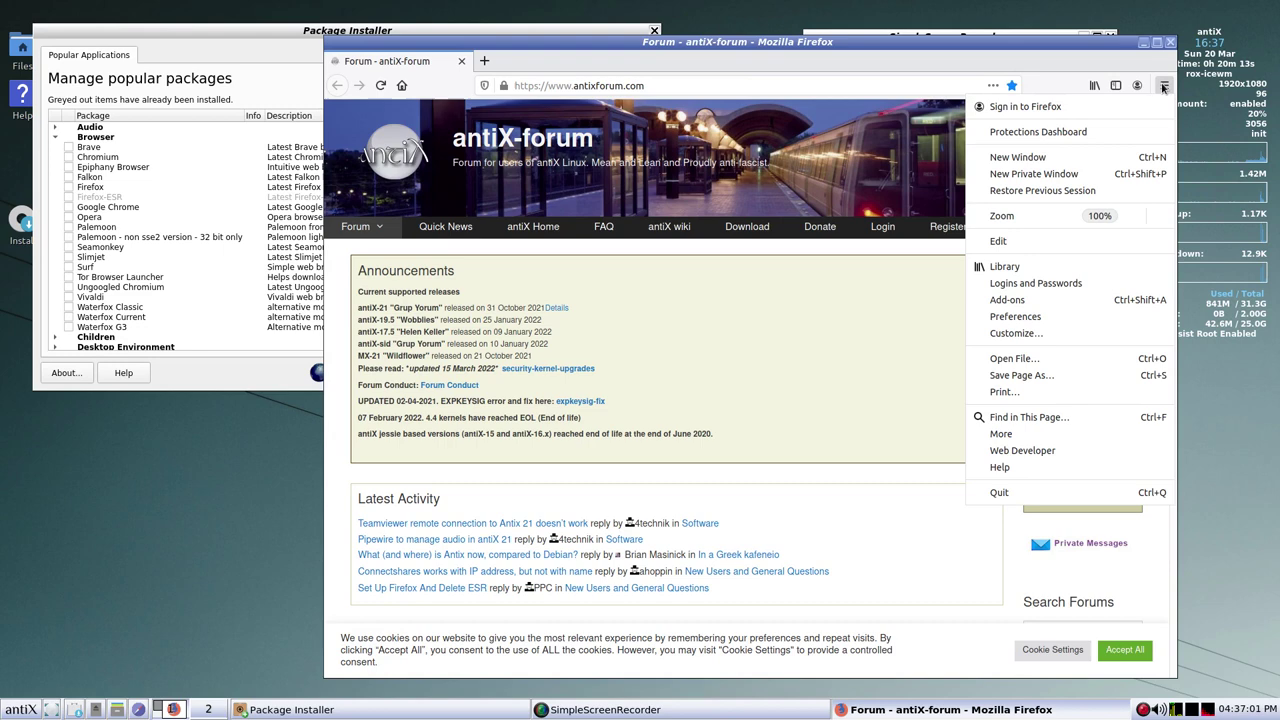
left_click(1000, 470)
left_click(1014, 267)
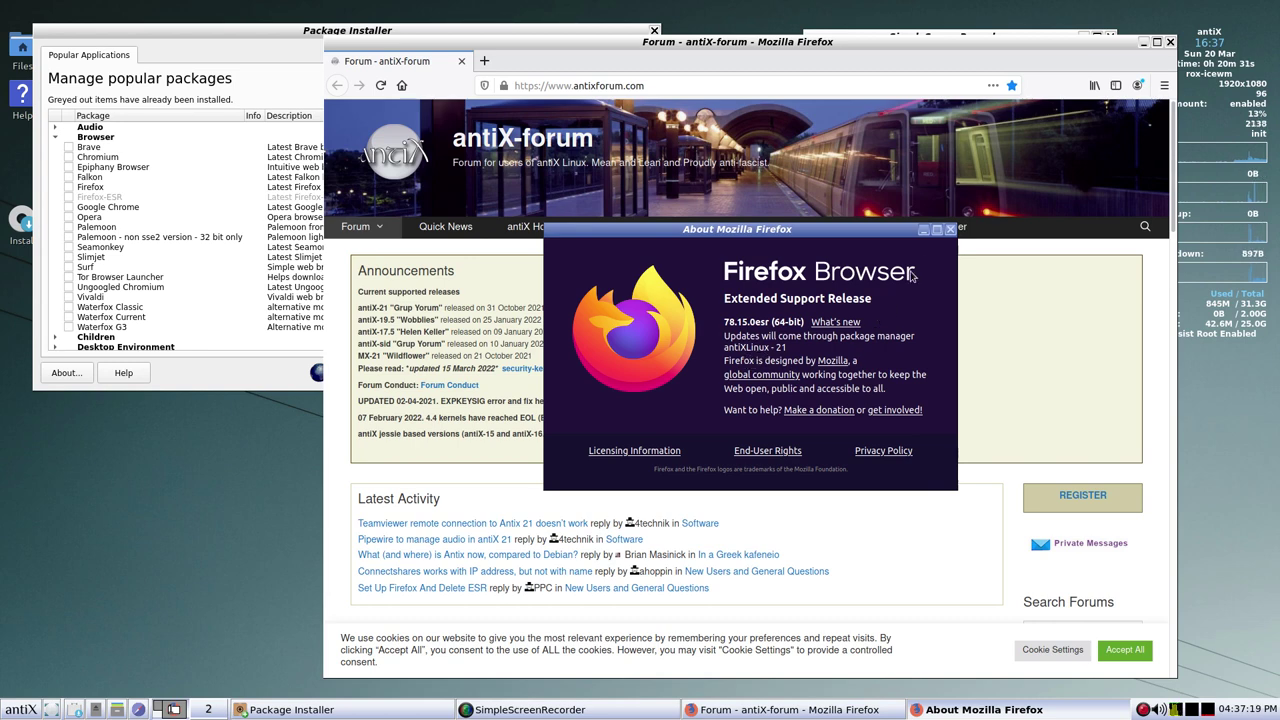
left_click(950, 229)
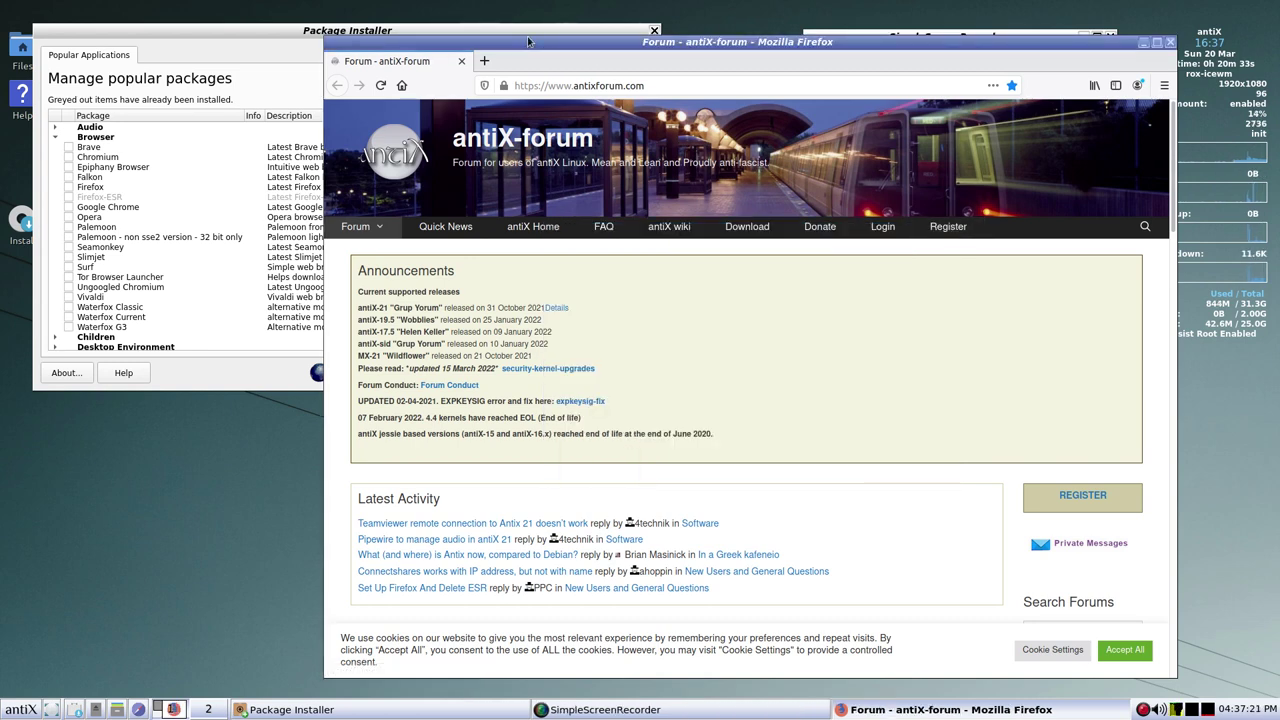
left_click_drag(524, 44, 861, 50)
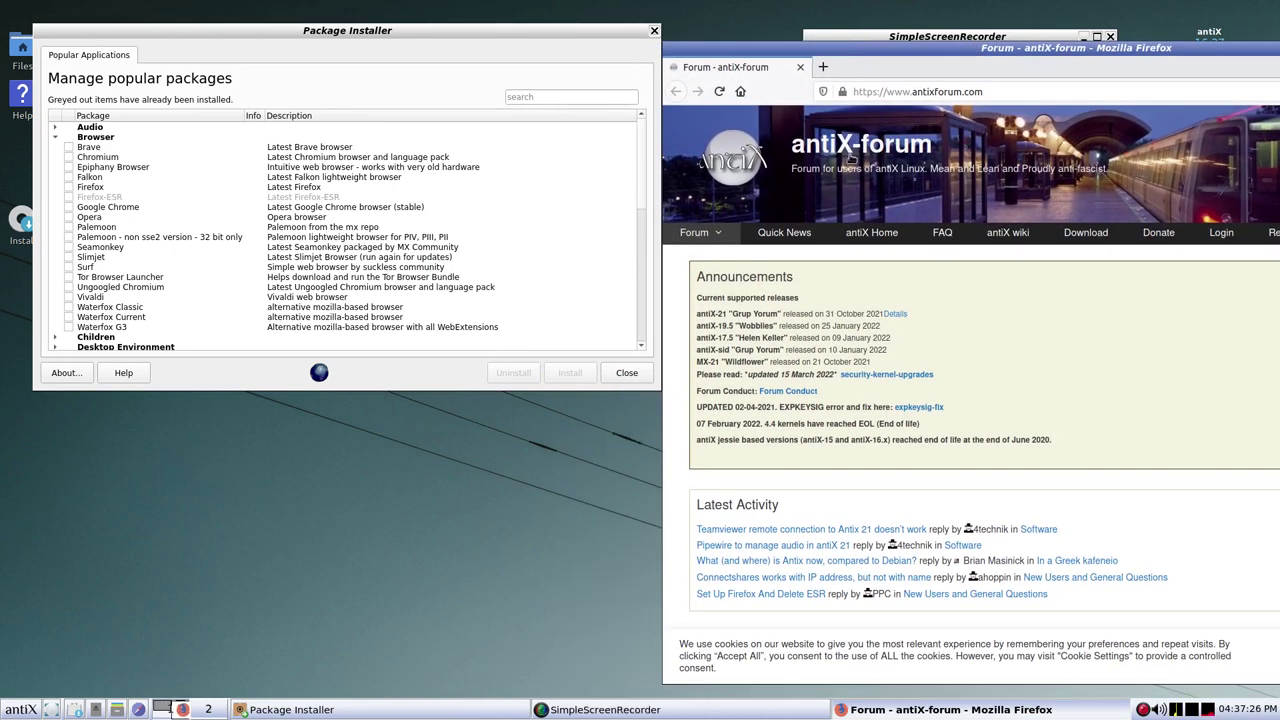
left_click(341, 34)
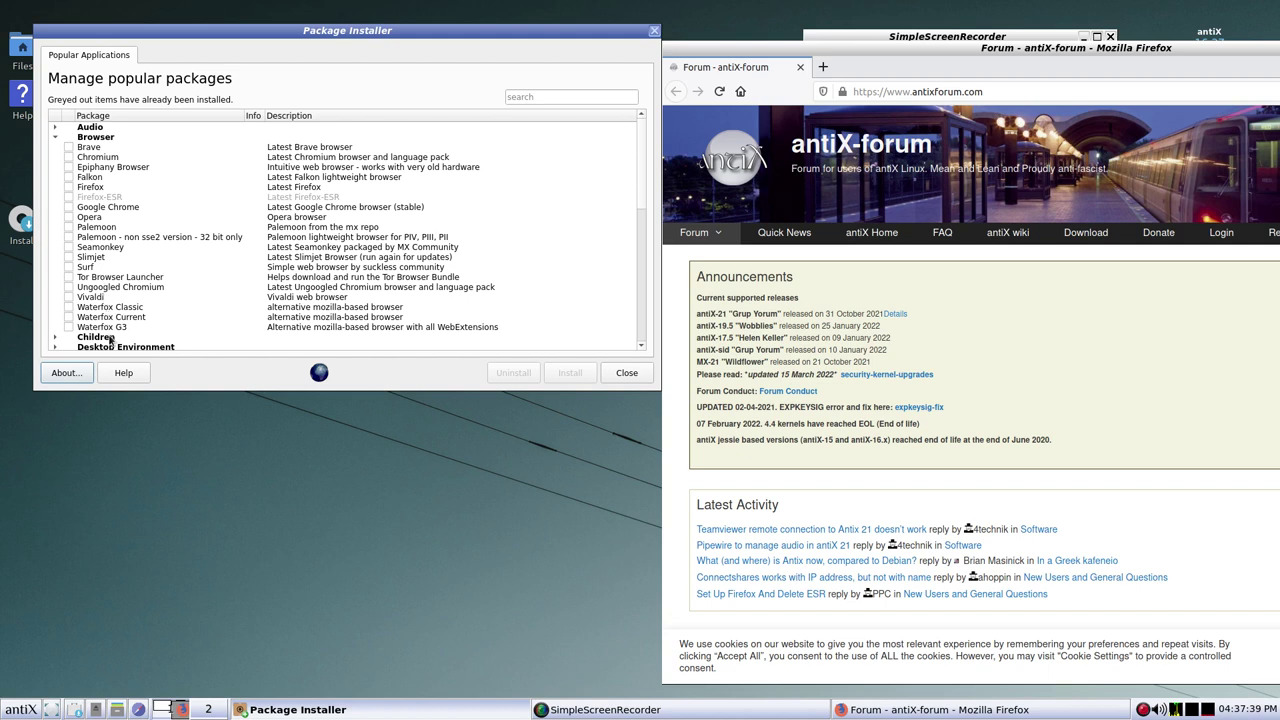
right_click(383, 434)
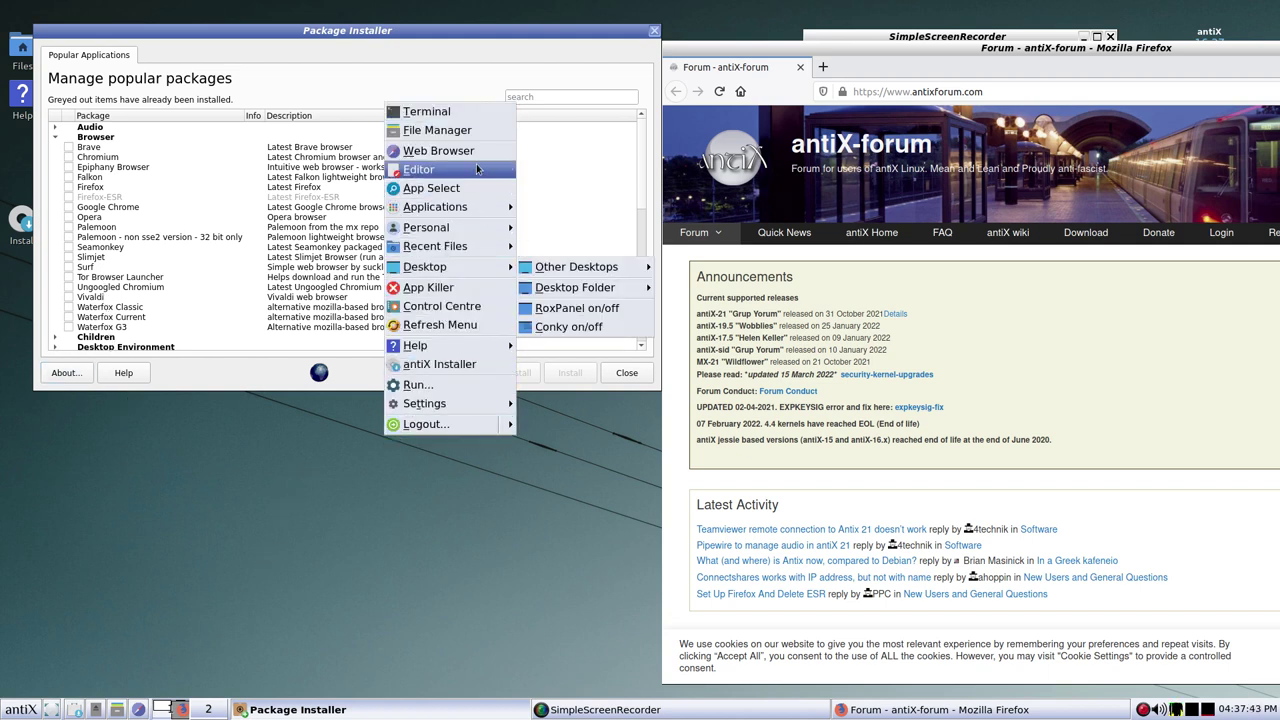
mouse_move(478, 208)
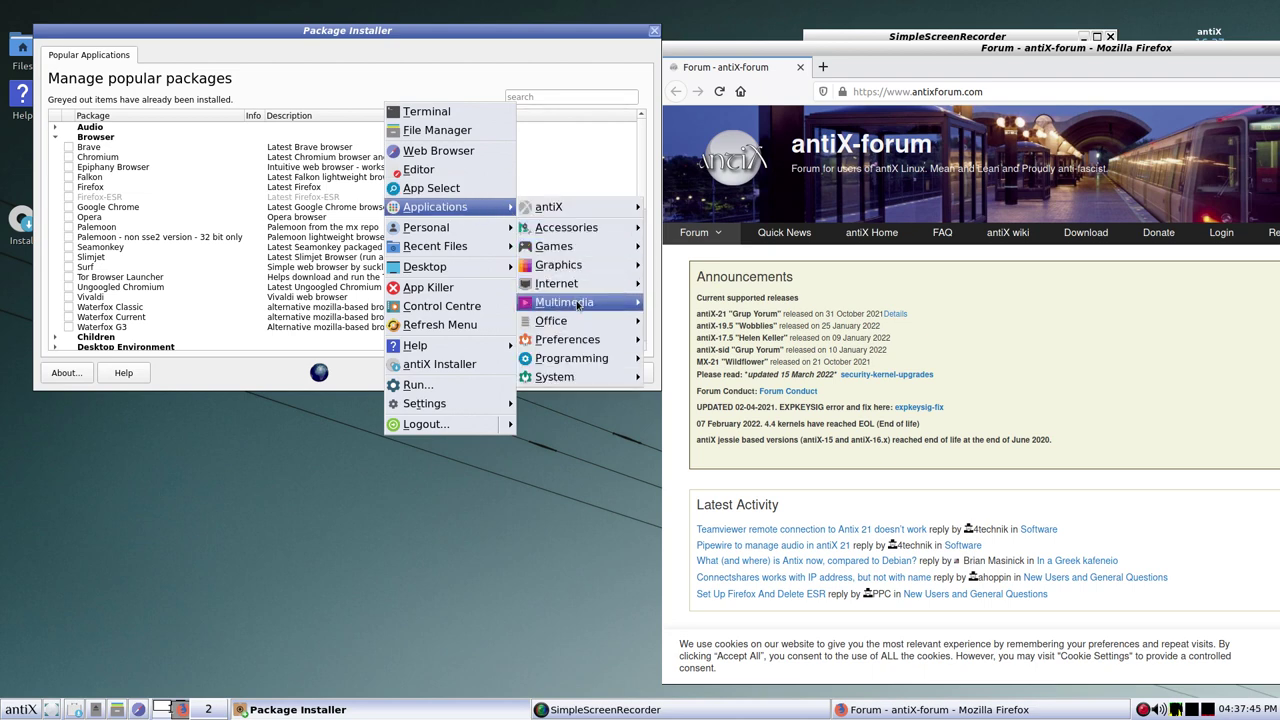
mouse_move(585, 289)
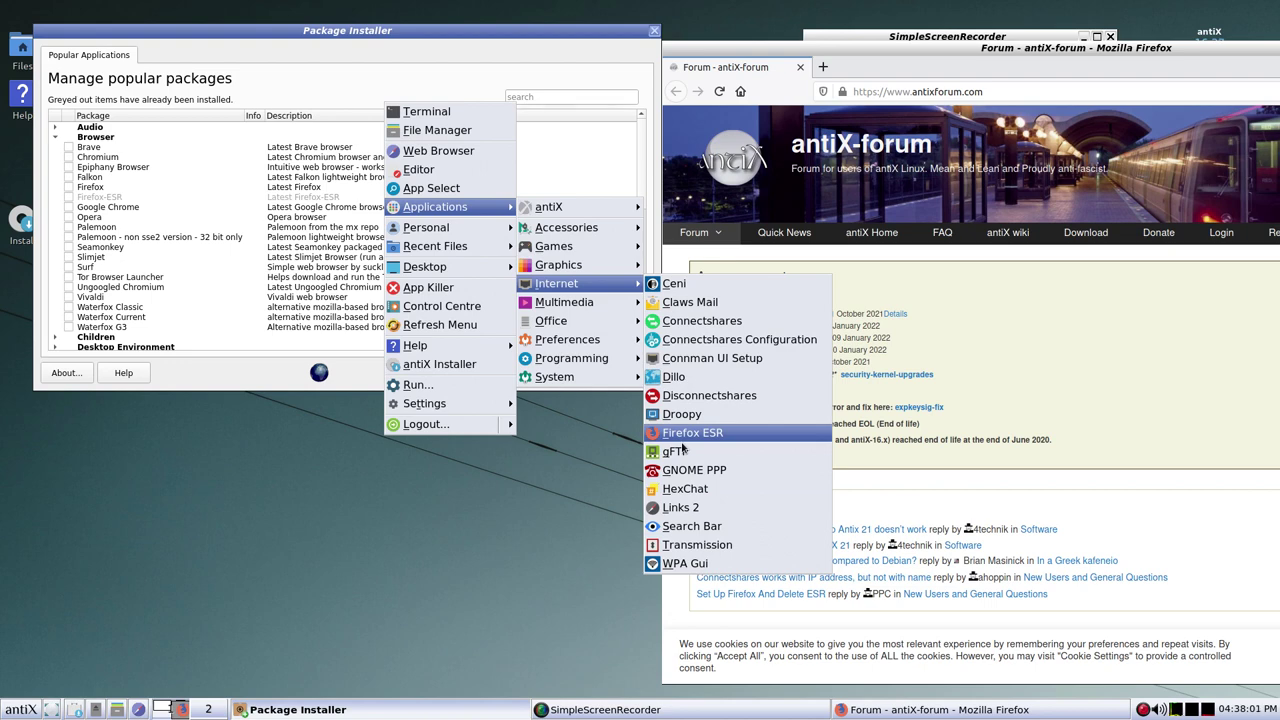
left_click(442, 506)
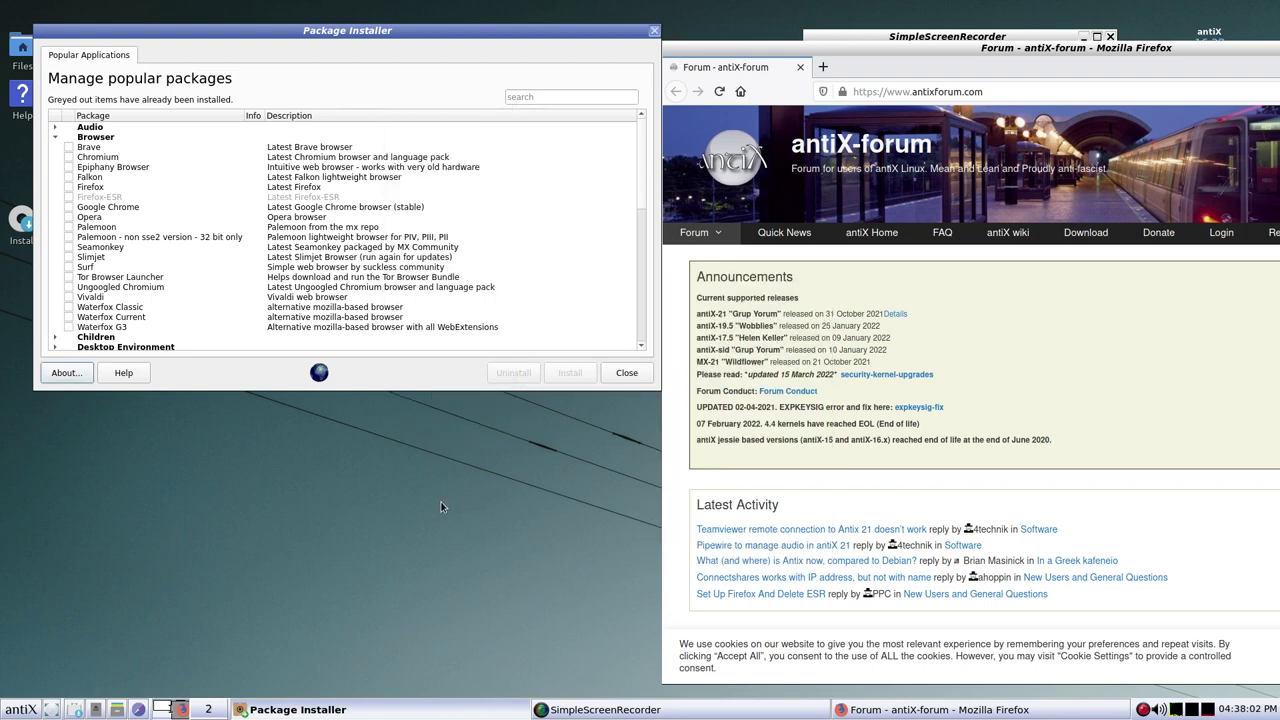
- Tick Chromium, install it and accept the apt prompt until version 99.0.4844.74 finishes
left_click(70, 207)
left_click(578, 376)
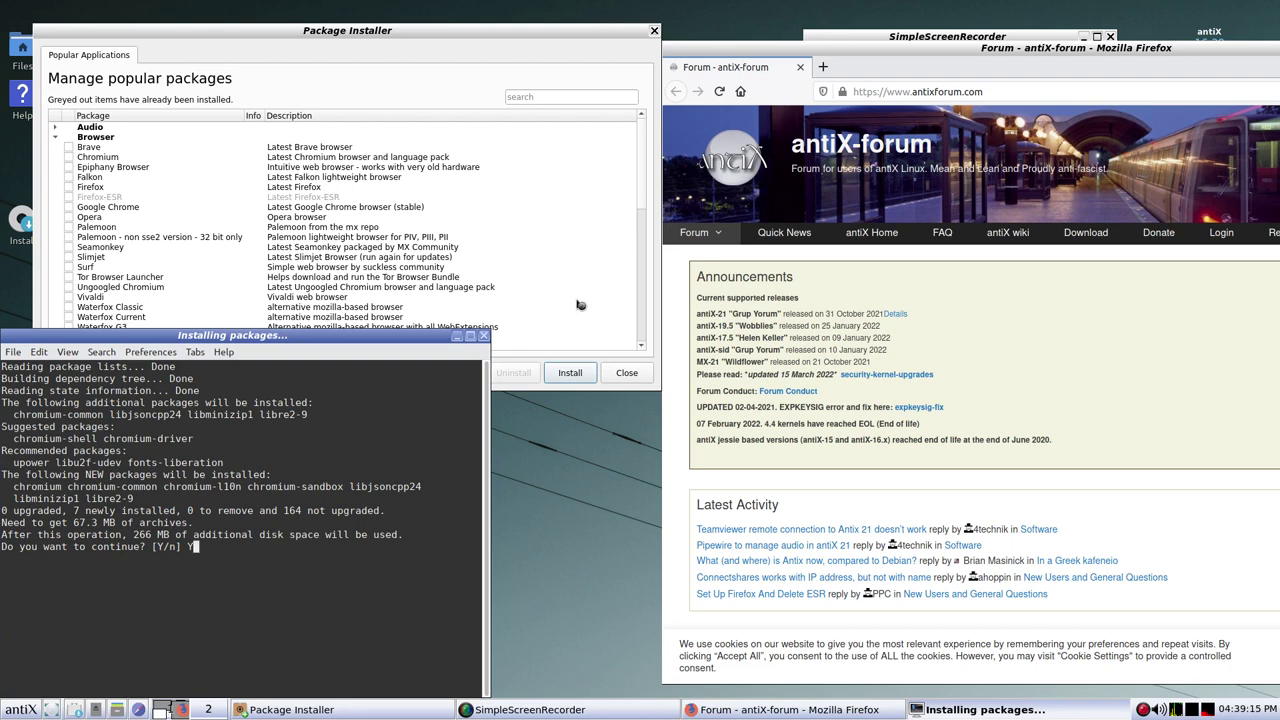
key("Return")
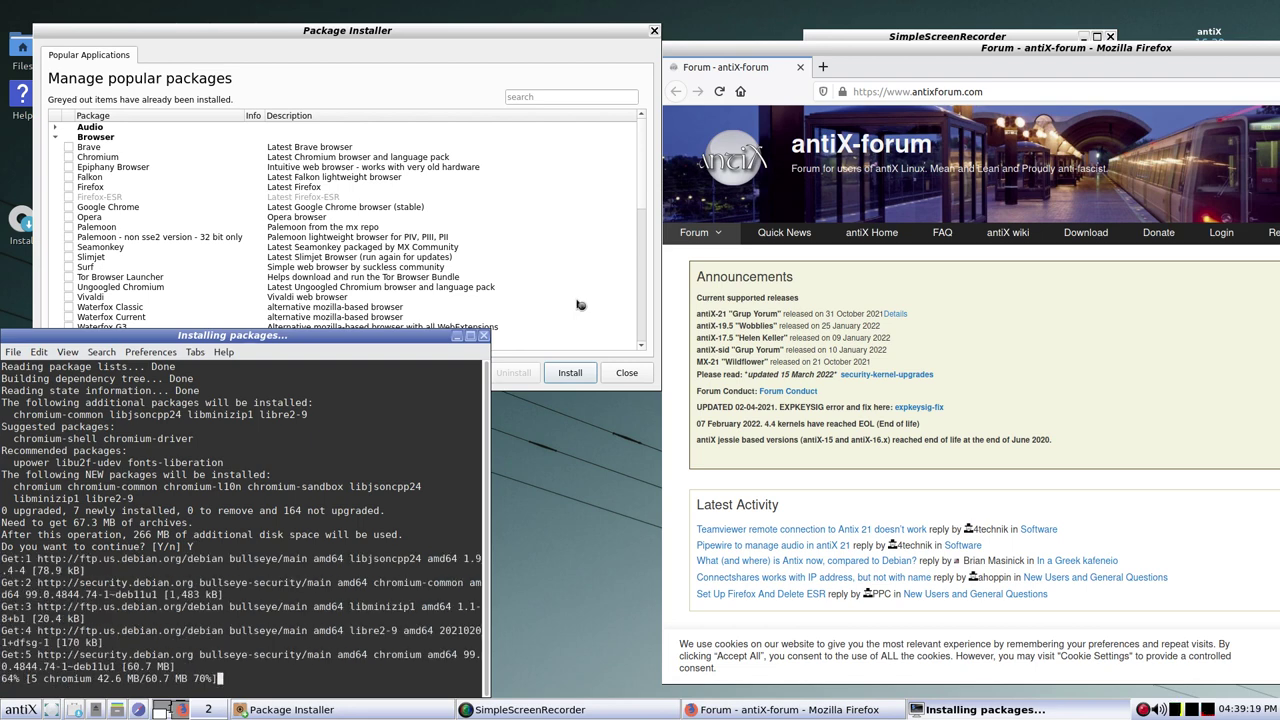
left_click_drag(400, 338, 612, 189)
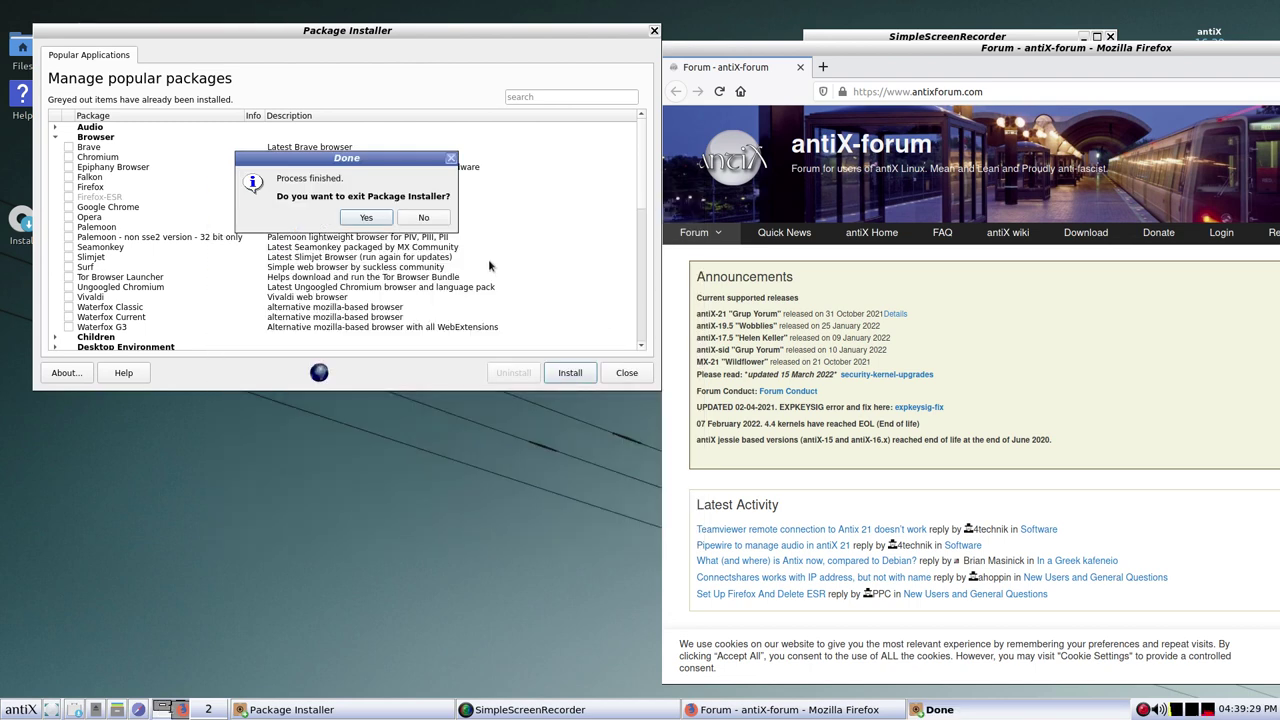
- Keep the installer open and start Chromium Web Browser from the desktop's Applications > Internet menu
left_click(424, 217)
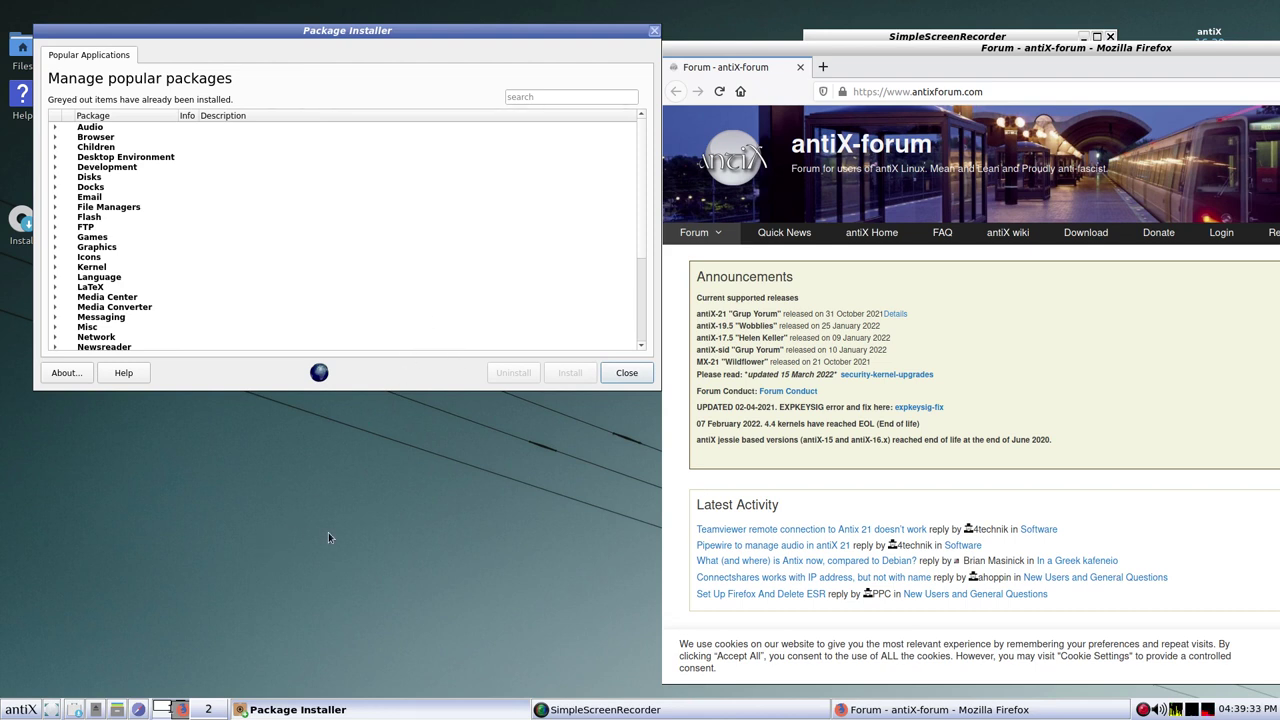
right_click(491, 428)
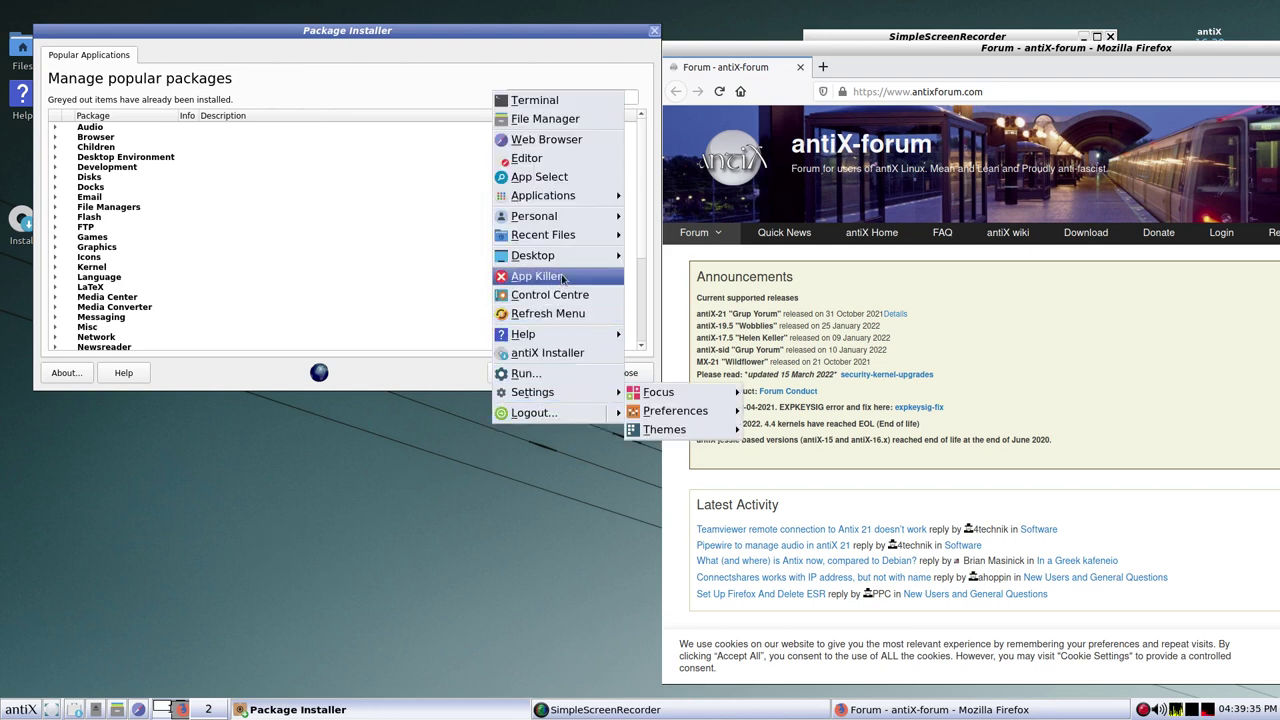
mouse_move(575, 196)
mouse_move(687, 292)
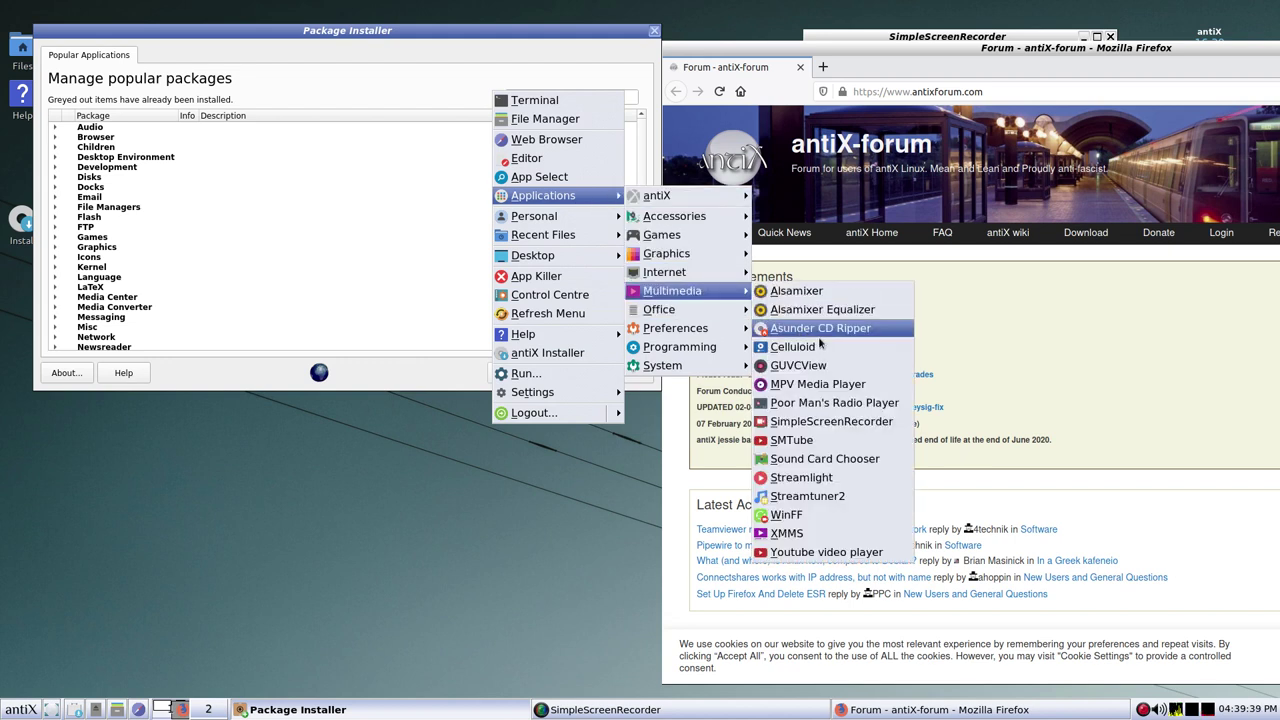
mouse_move(715, 273)
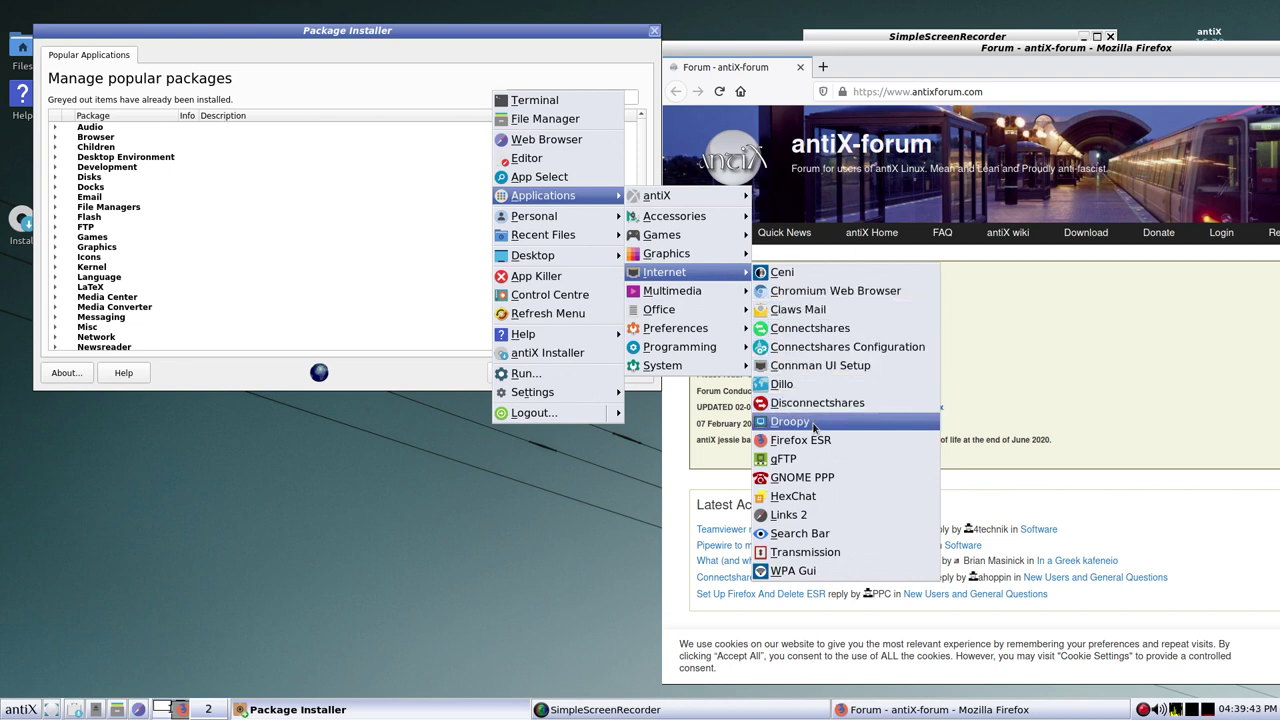
left_click(827, 291)
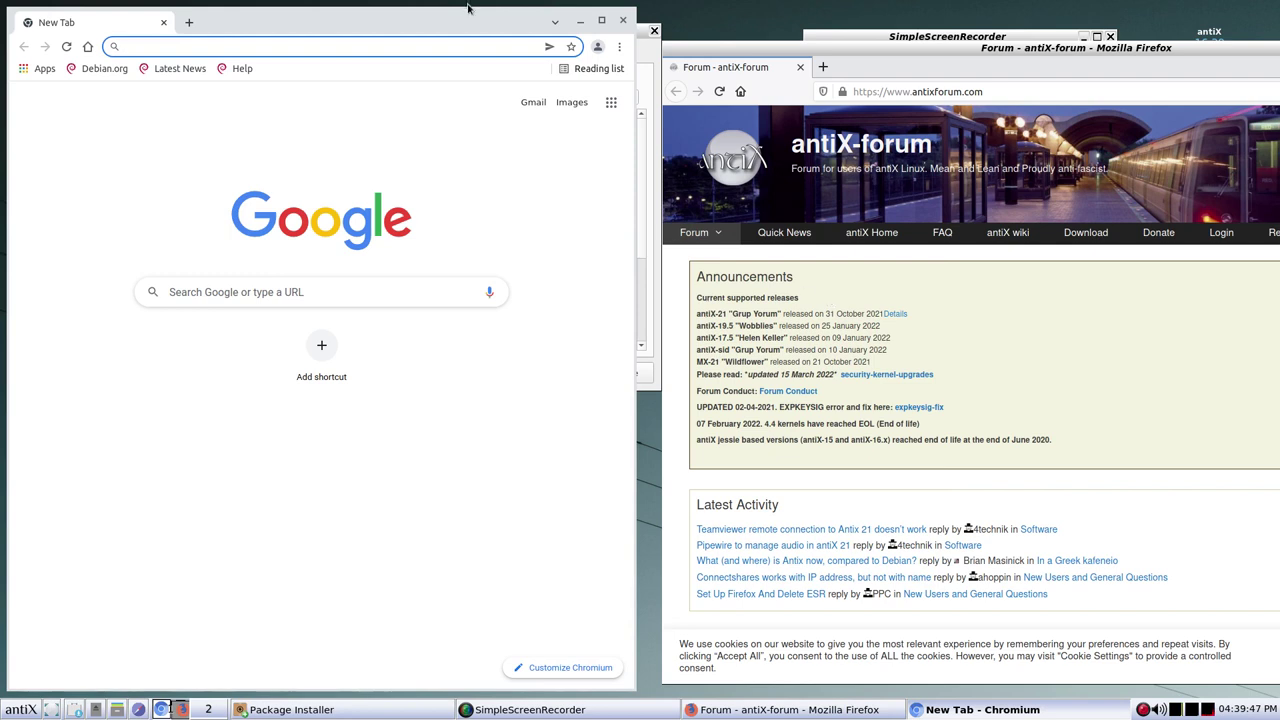
- Move the Chromium window and open About Chromium, showing version 99.0.4844.74
left_click_drag(430, 19, 561, 48)
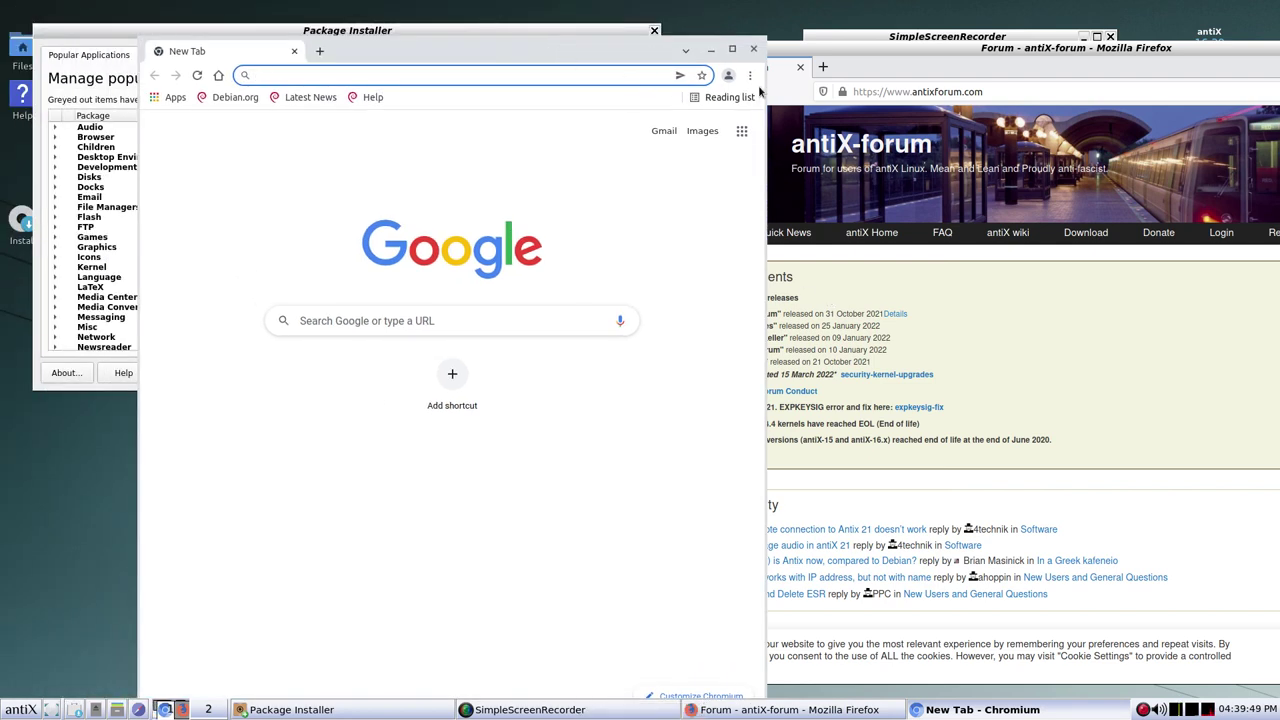
left_click(750, 76)
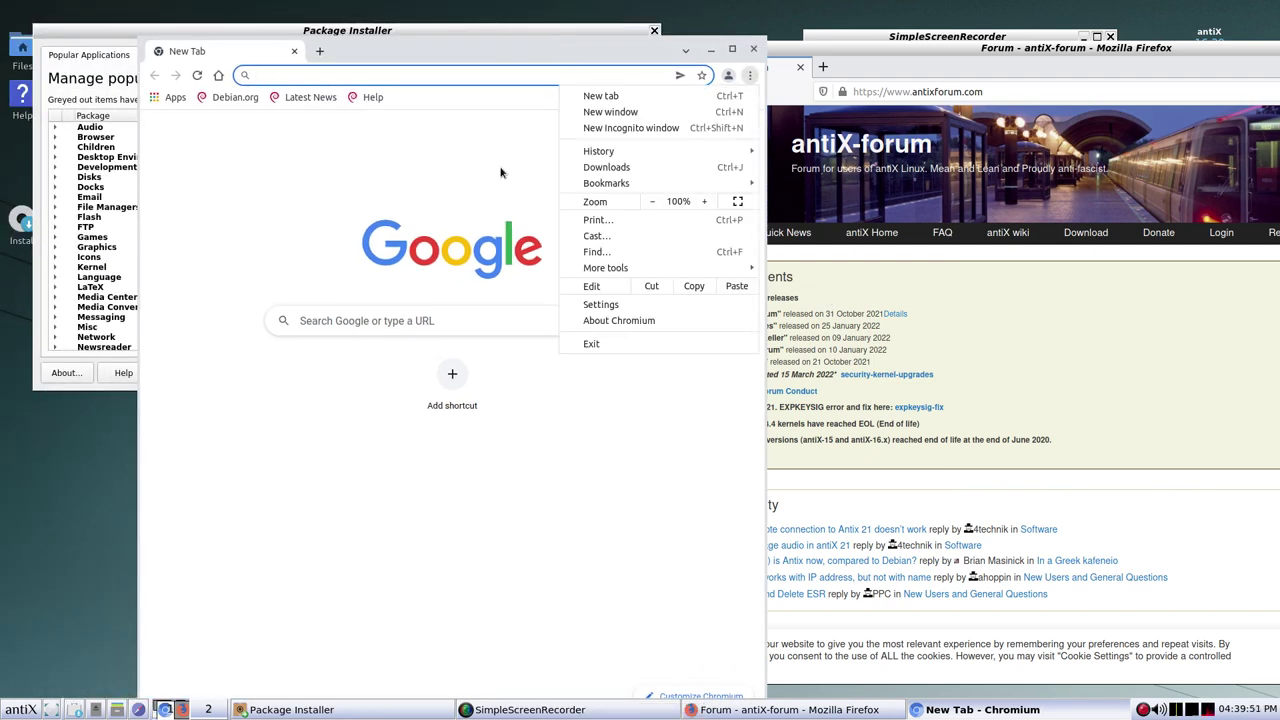
left_click(622, 320)
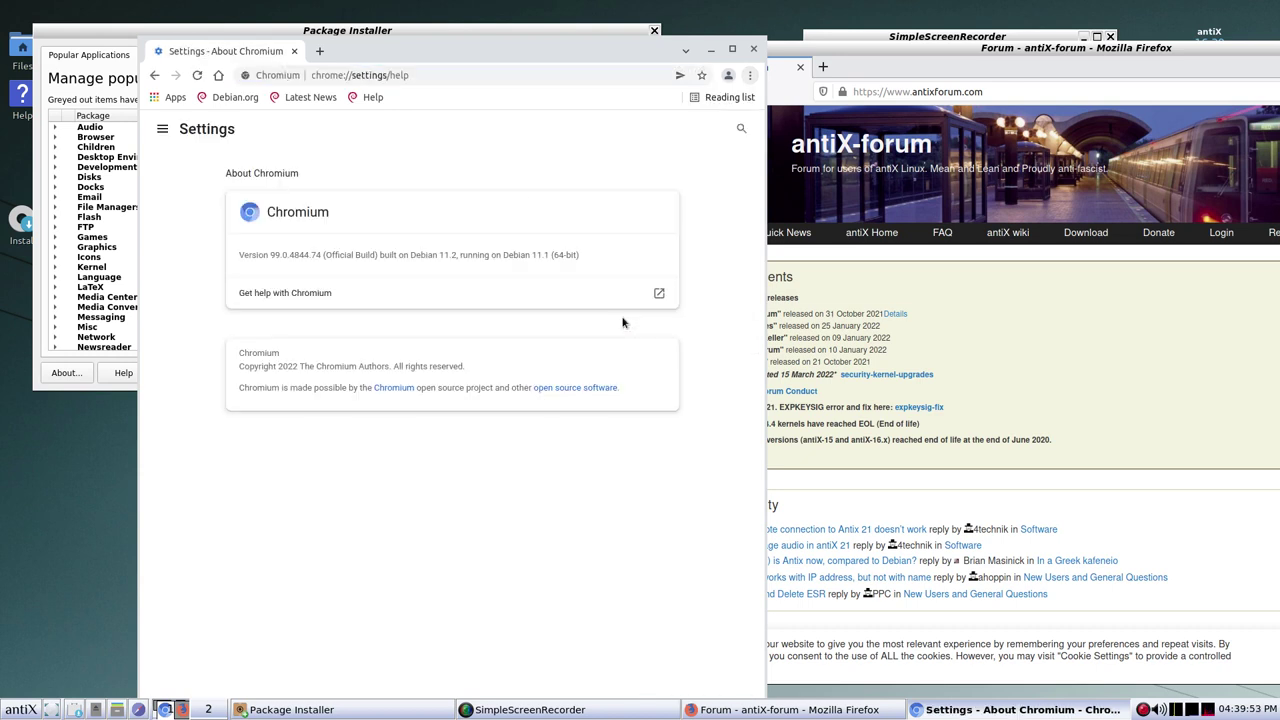
- In a new tab, search Google for 'current chromium version' and expand the latest-version answer
left_click(320, 51)
left_click(418, 320)
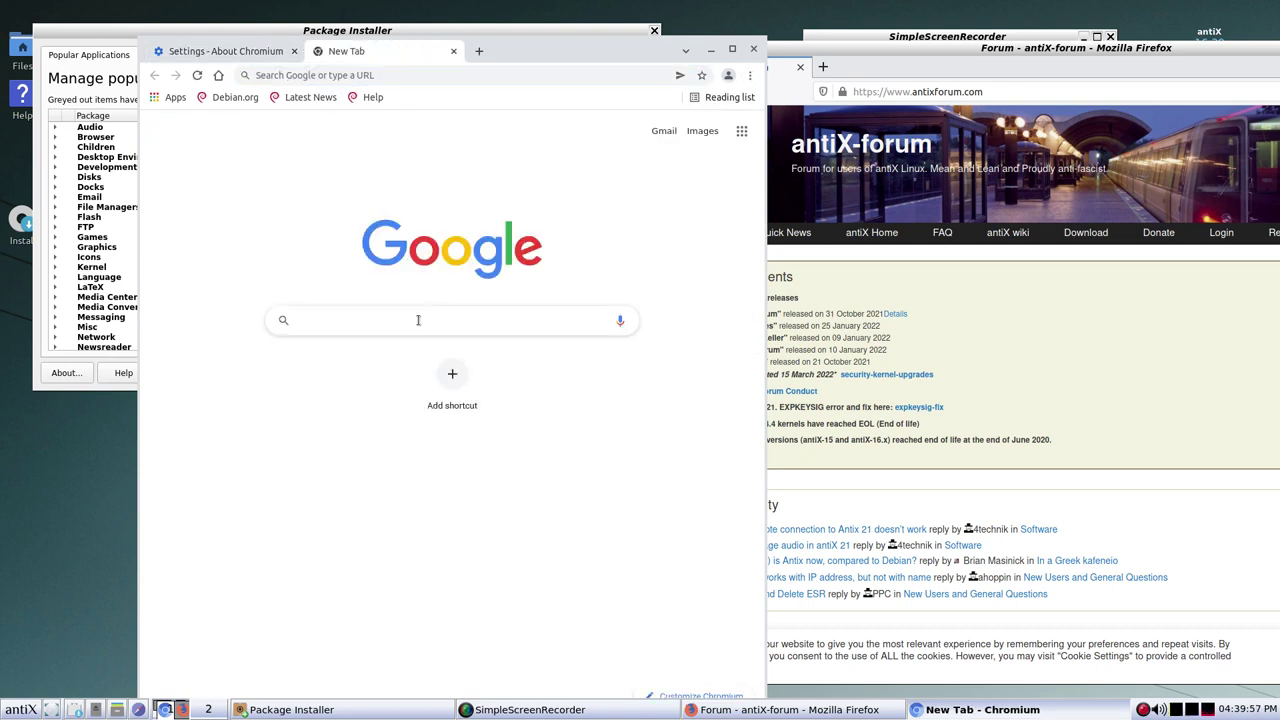
type("current")
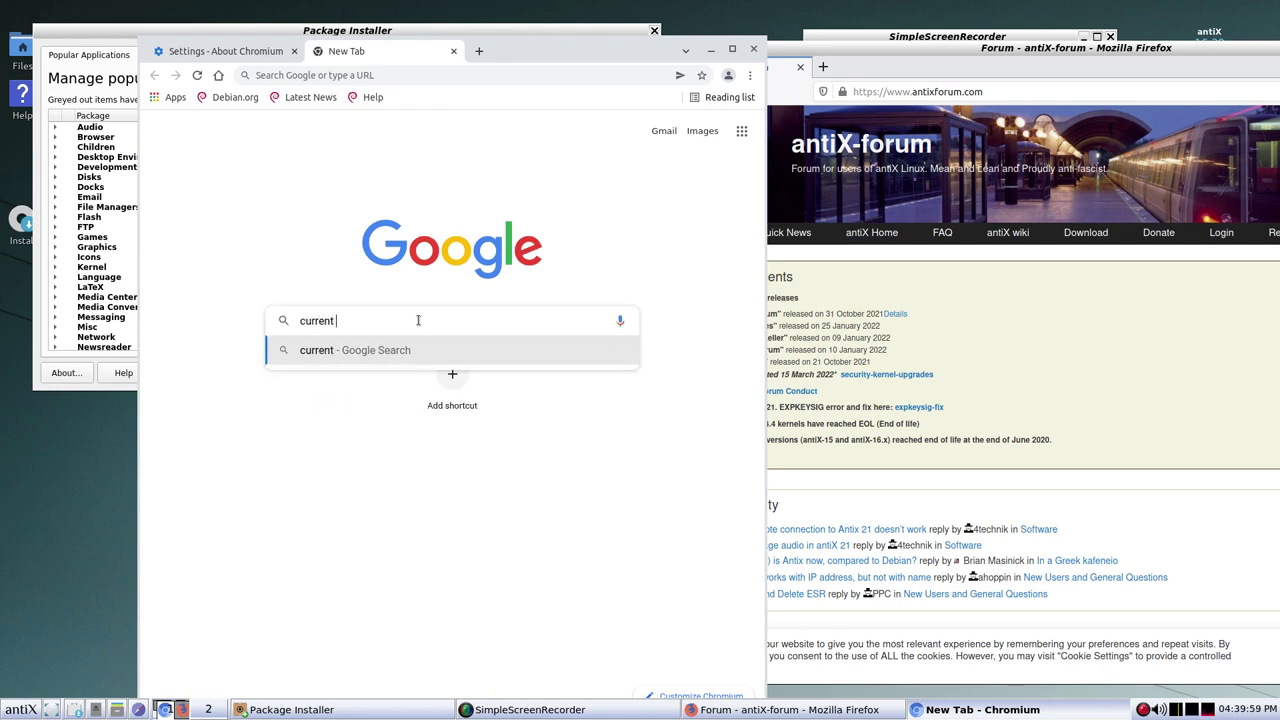
type(" chromium v")
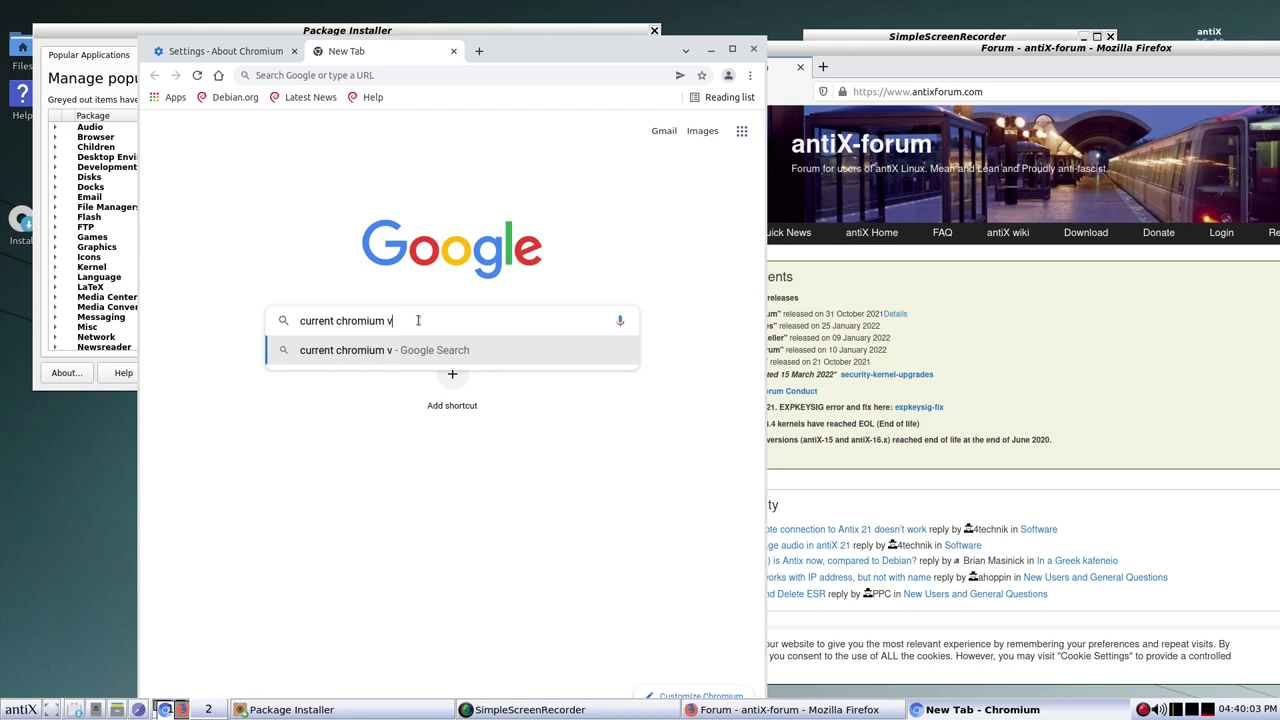
type("ersion")
key("Return")
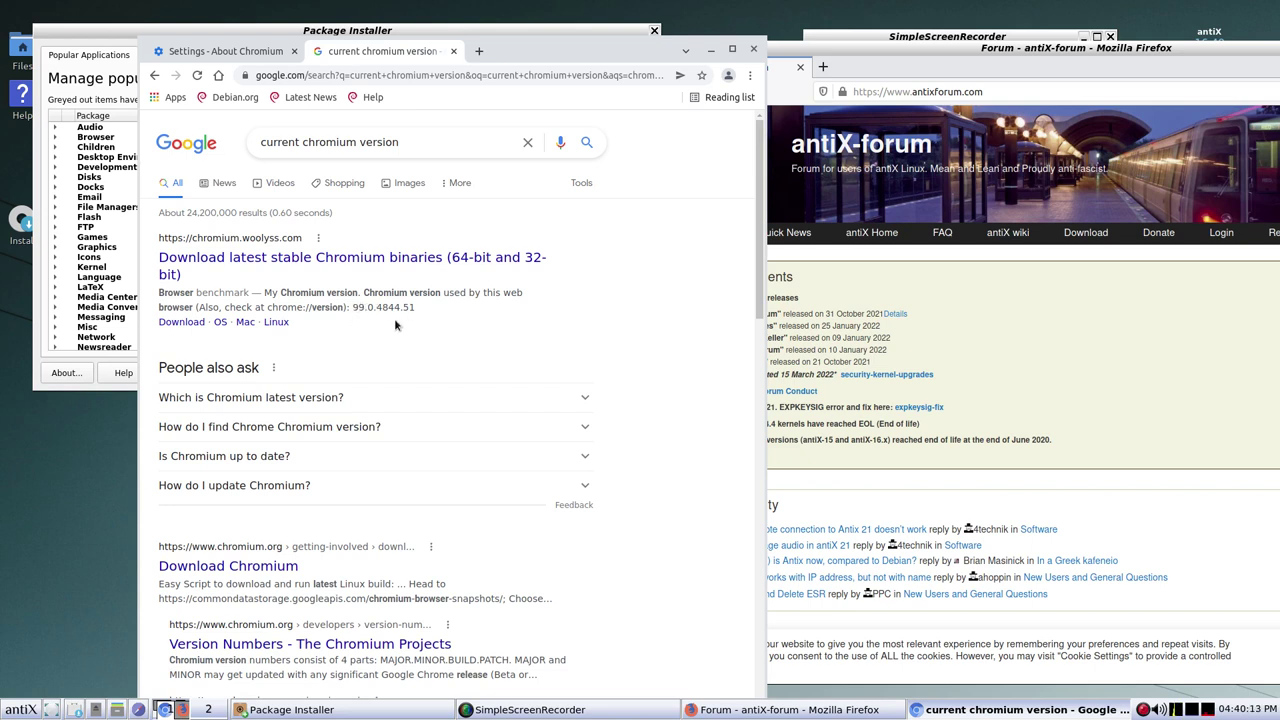
left_click(586, 399)
scroll(643, 455, "down", 1)
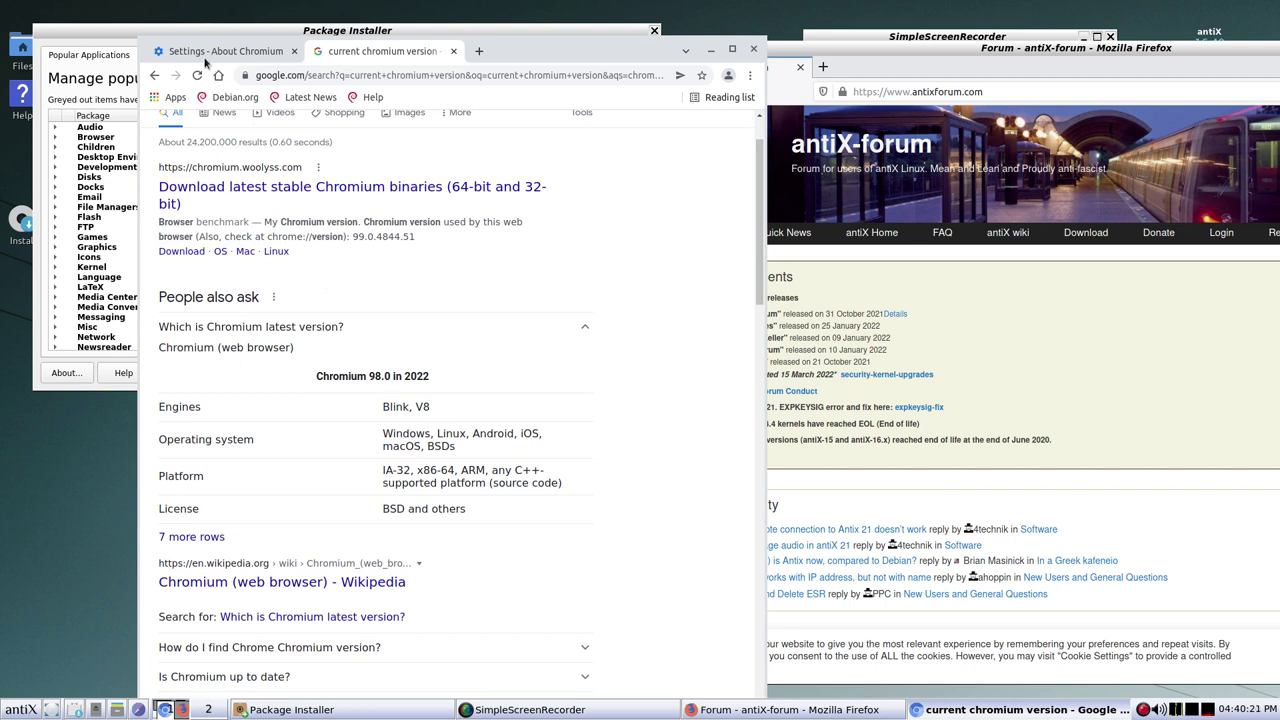
- Return to the About page, highlight the major version 99, and bring Firefox forward
left_click(200, 52)
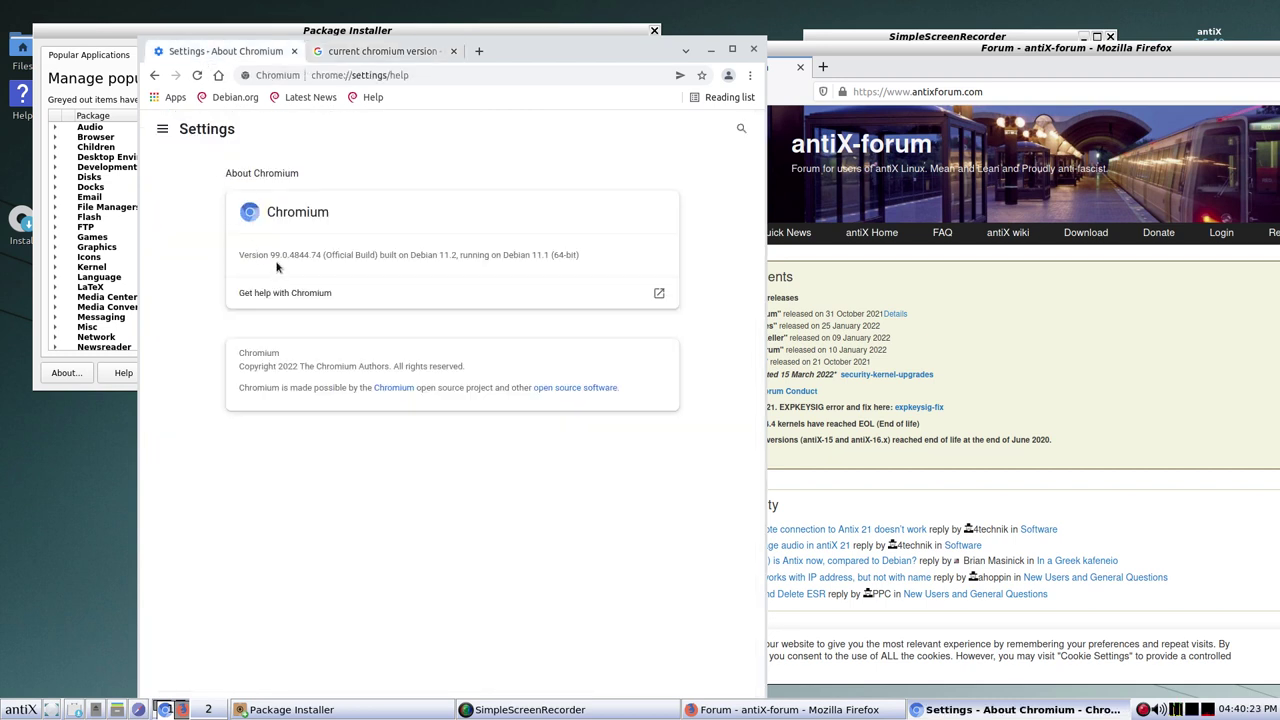
left_click_drag(271, 255, 285, 256)
left_click_drag(1030, 56, 886, 42)
- Open YouTube from Firefox's new-tab top sites and browse its front page
left_click(682, 52)
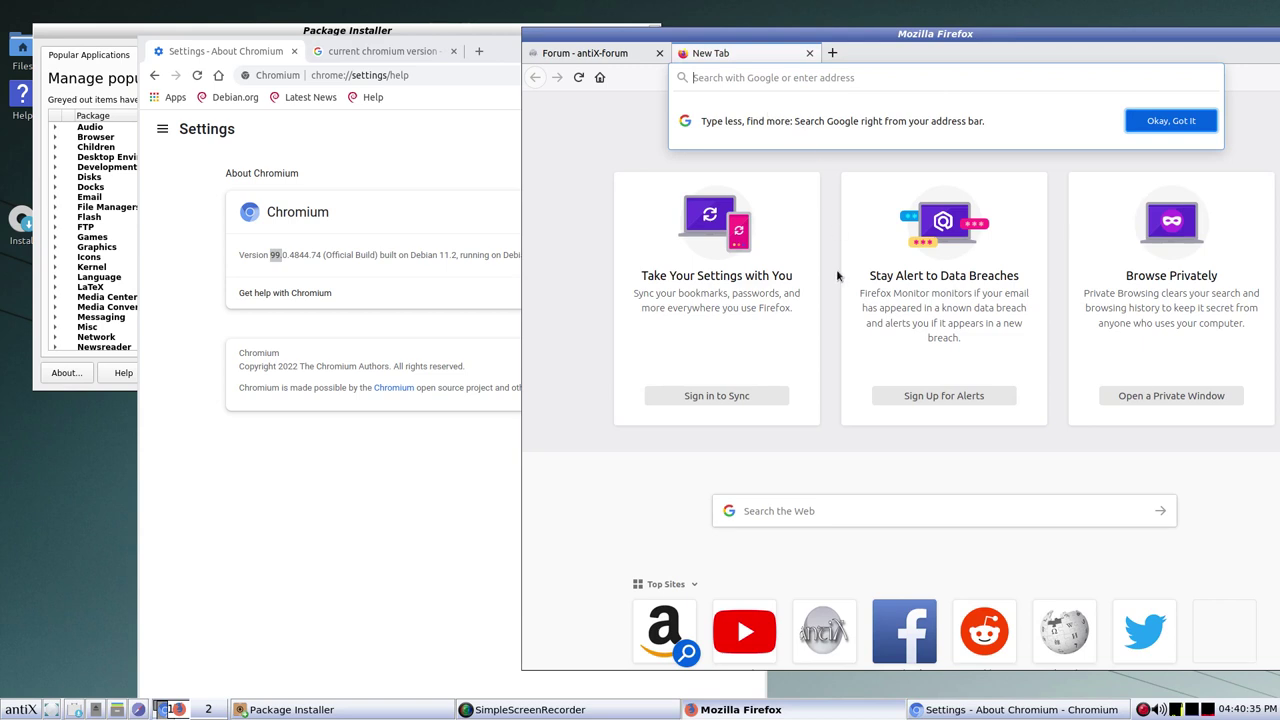
left_click(744, 632)
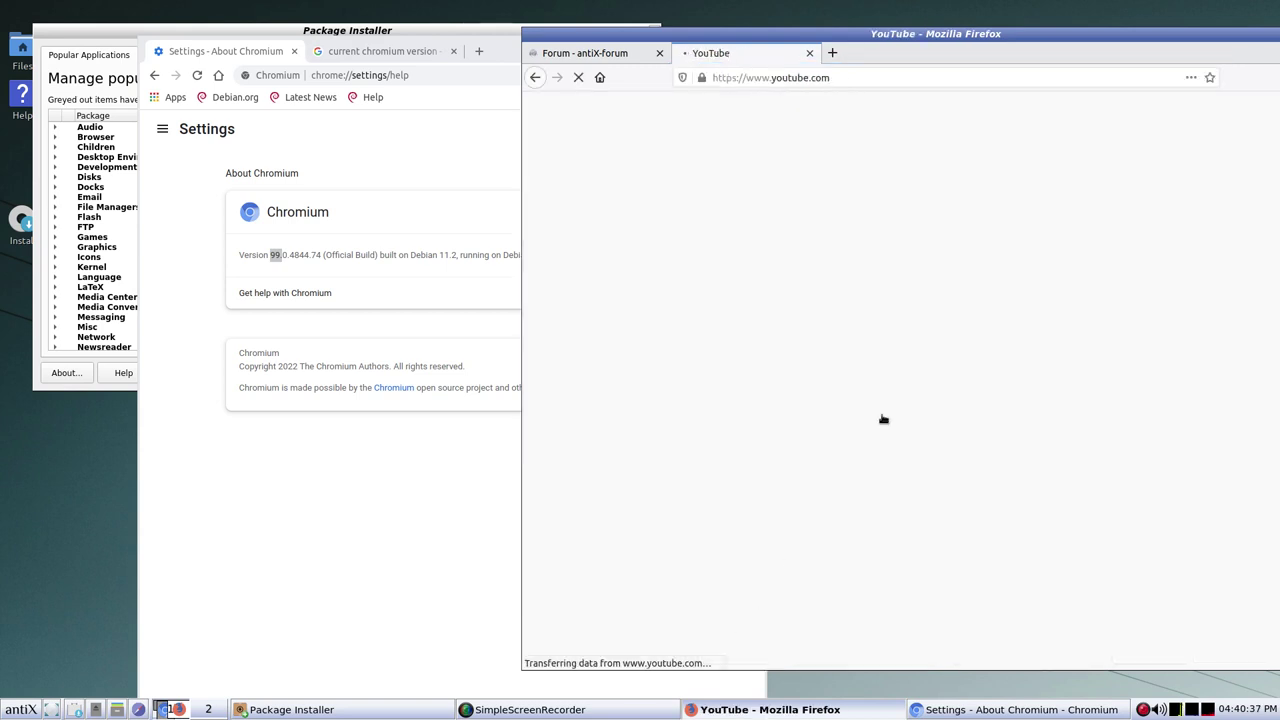
left_click_drag(978, 55, 750, 84)
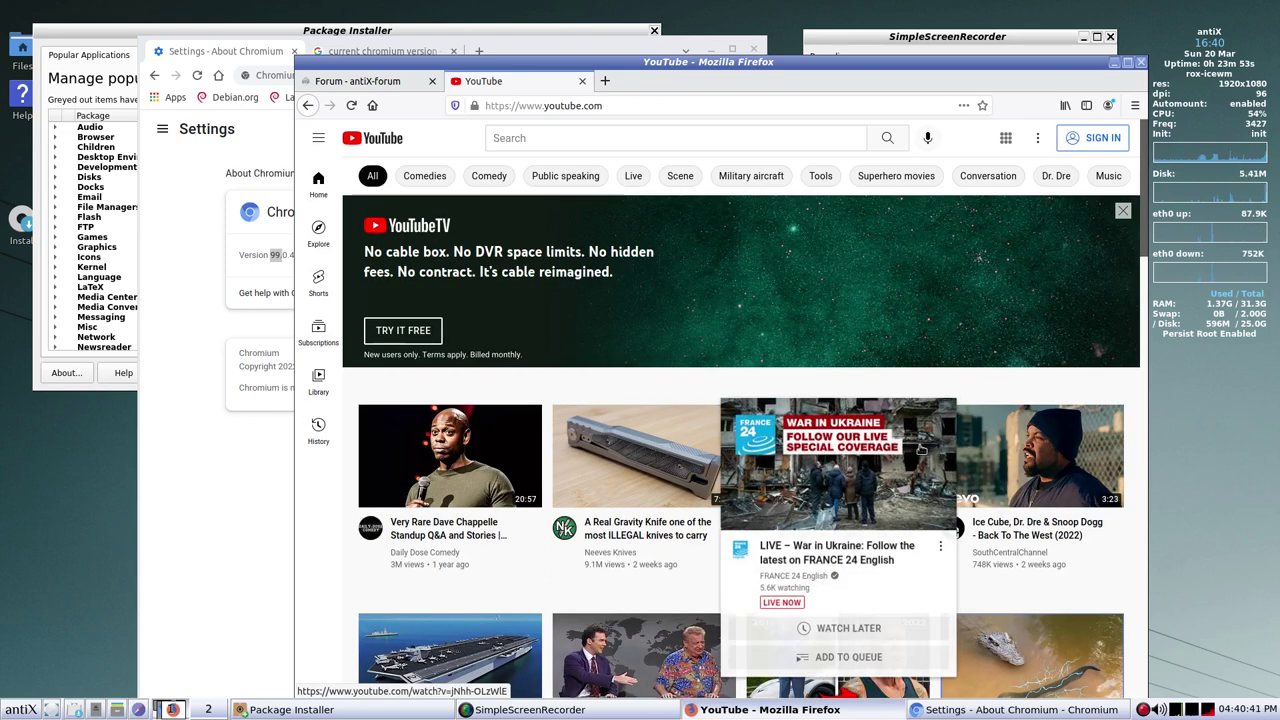
scroll(969, 601, "down", 5)
scroll(966, 596, "down", 7)
scroll(966, 596, "down", 2)
scroll(849, 463, "up", 6)
scroll(610, 322, "up", 8)
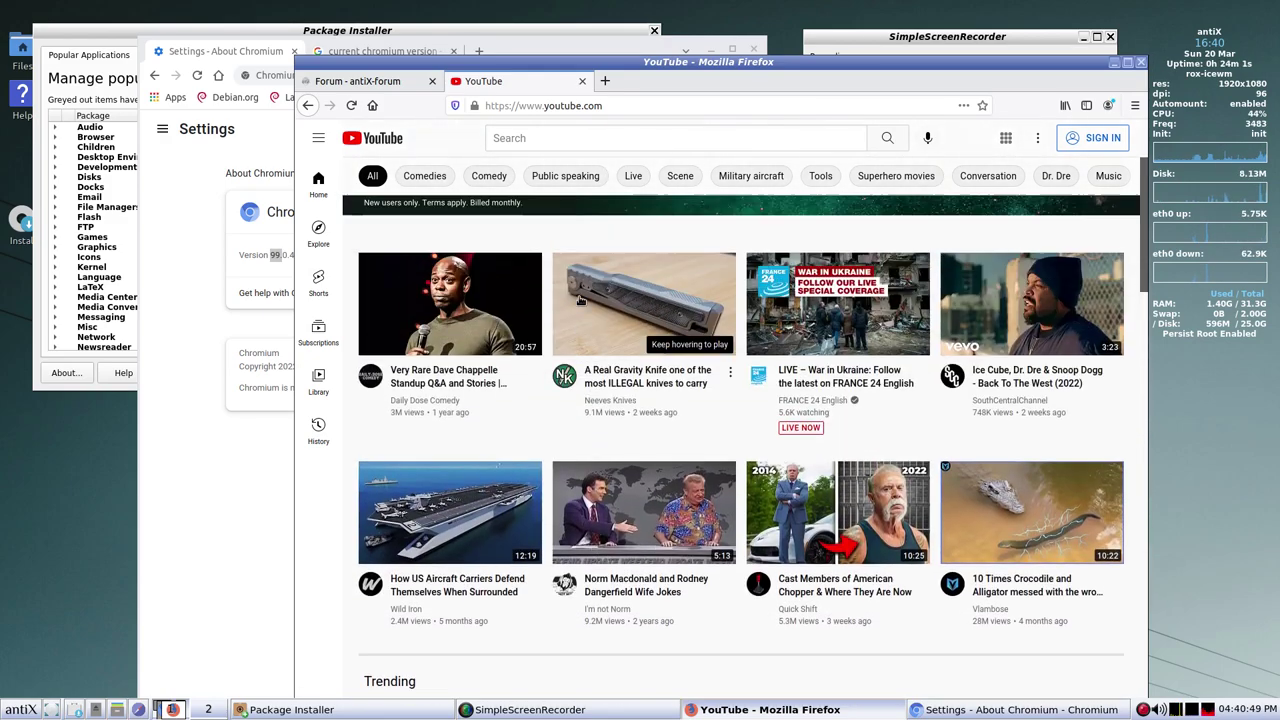
- Search YouTube for 'mark dice', play and pause REAL Fake News!, then close the tab
left_click(545, 139)
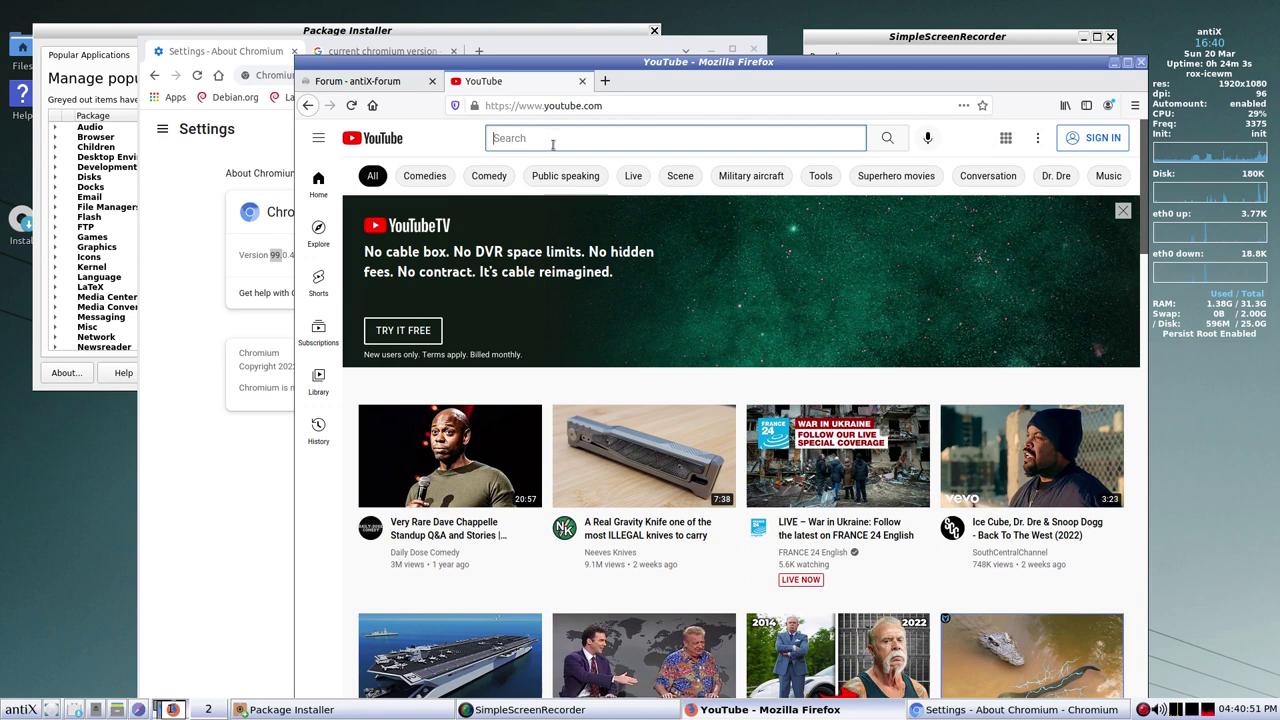
type("mark ")
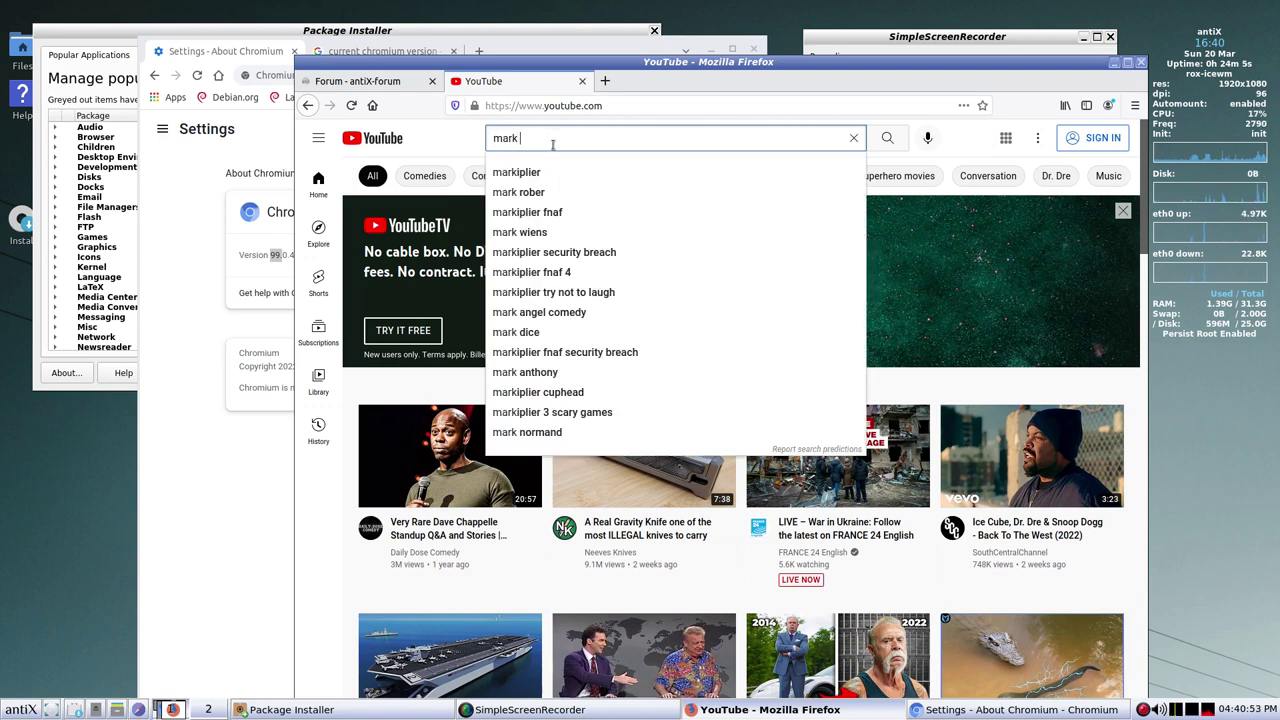
type("dice")
key("Return")
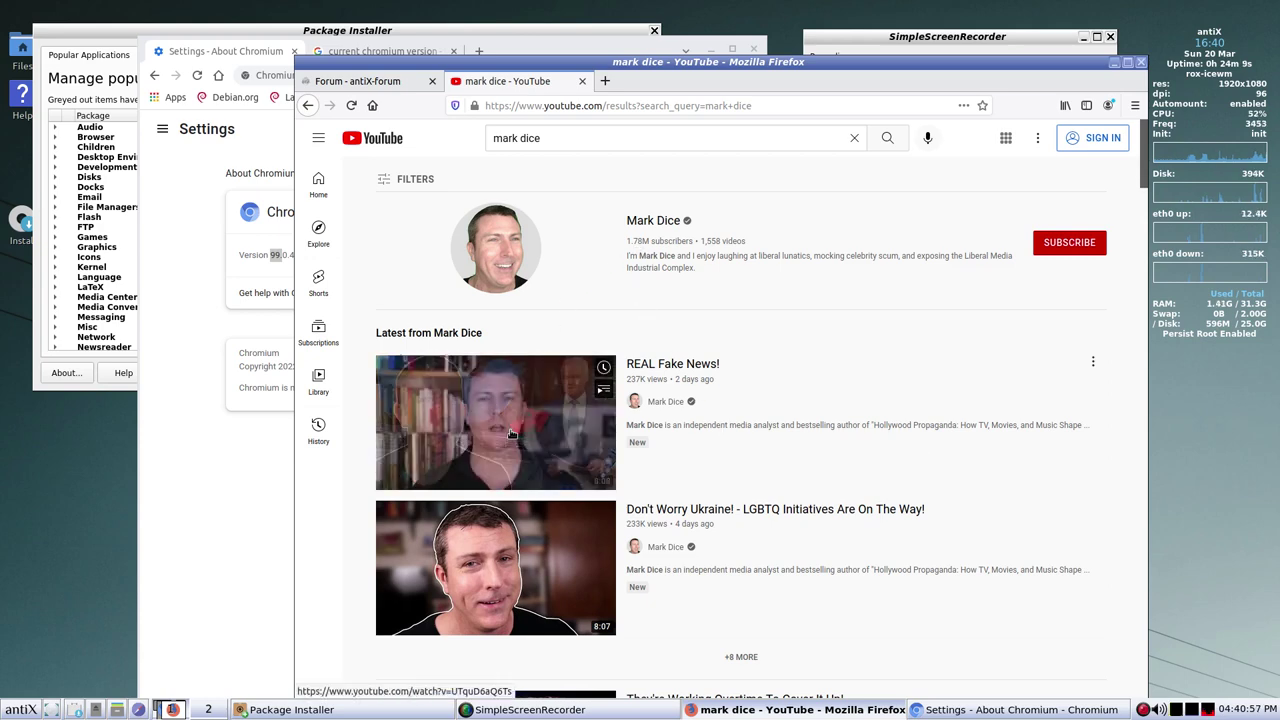
left_click(510, 432)
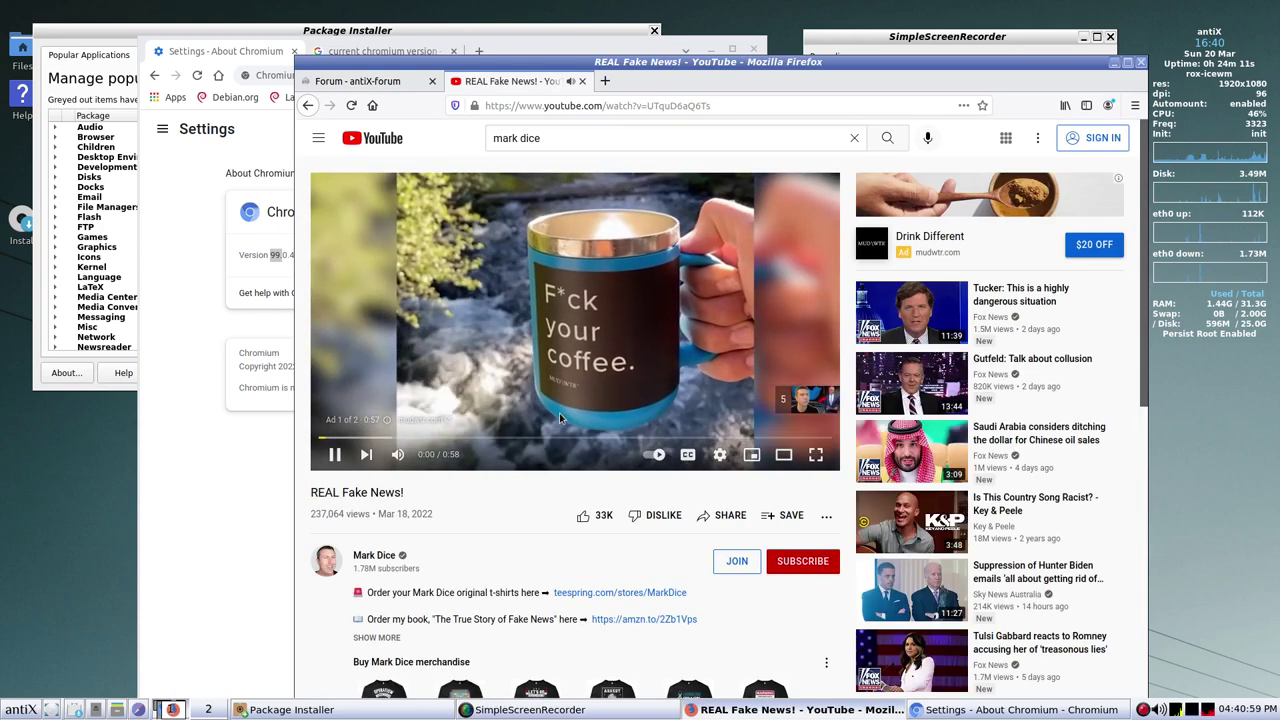
left_click(549, 424)
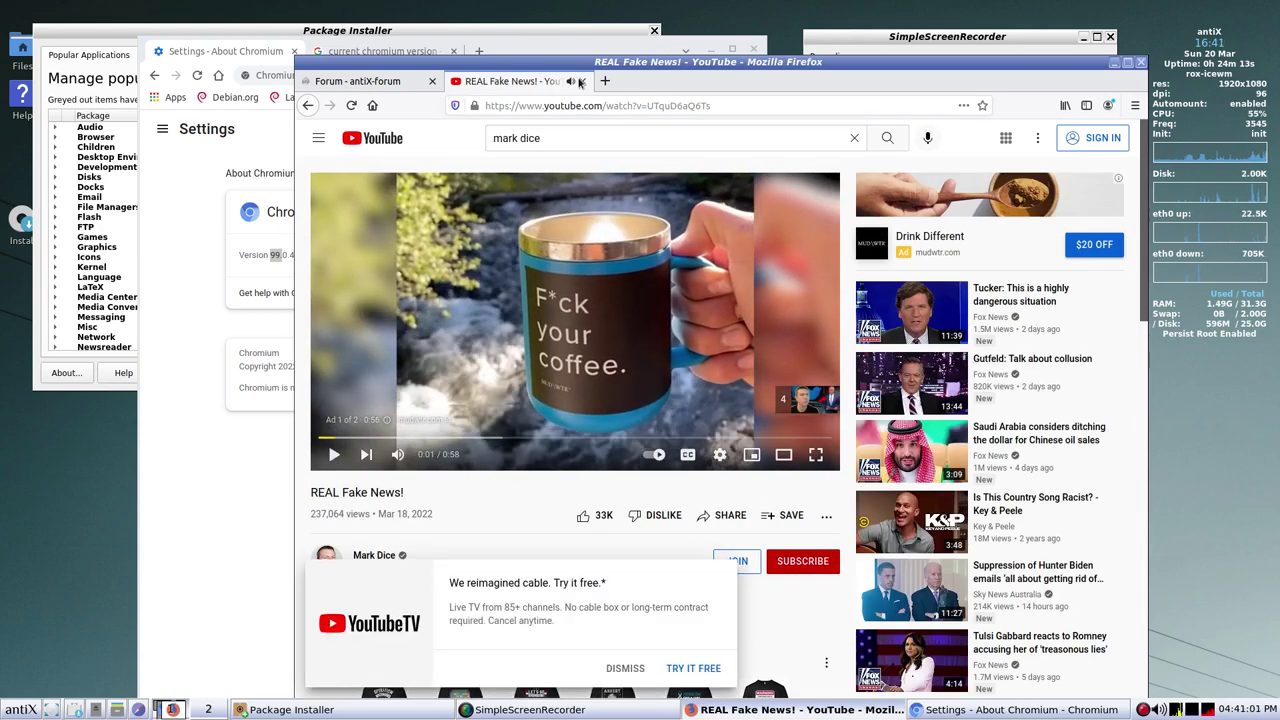
left_click(581, 82)
left_click_drag(571, 65, 1043, 182)
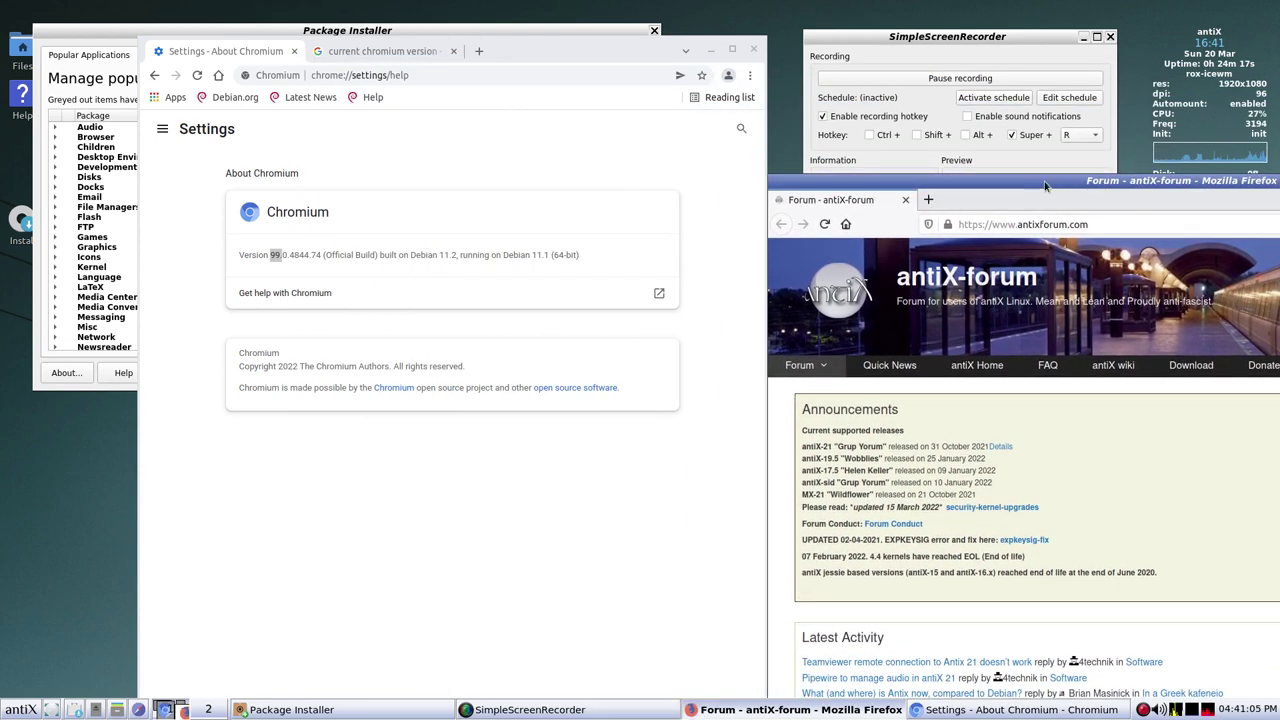
- Open YouTube in a new Chromium tab via the Google apps grid
left_click(376, 52)
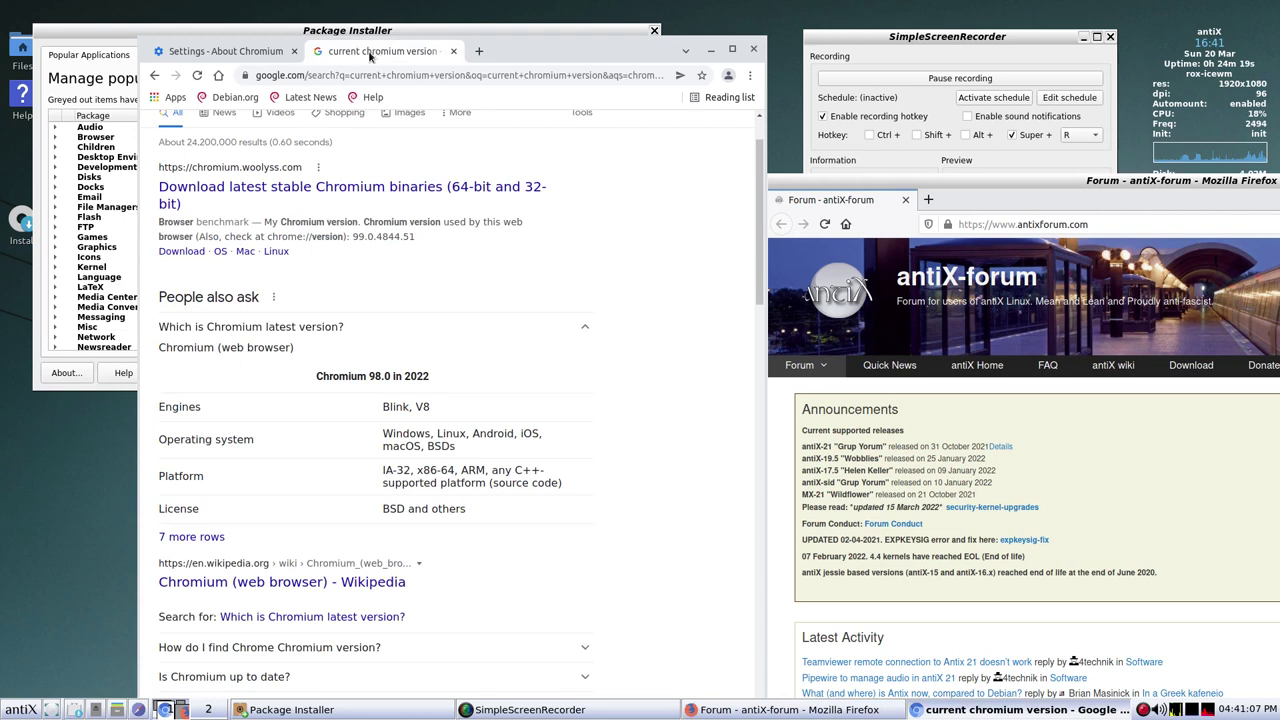
left_click(479, 51)
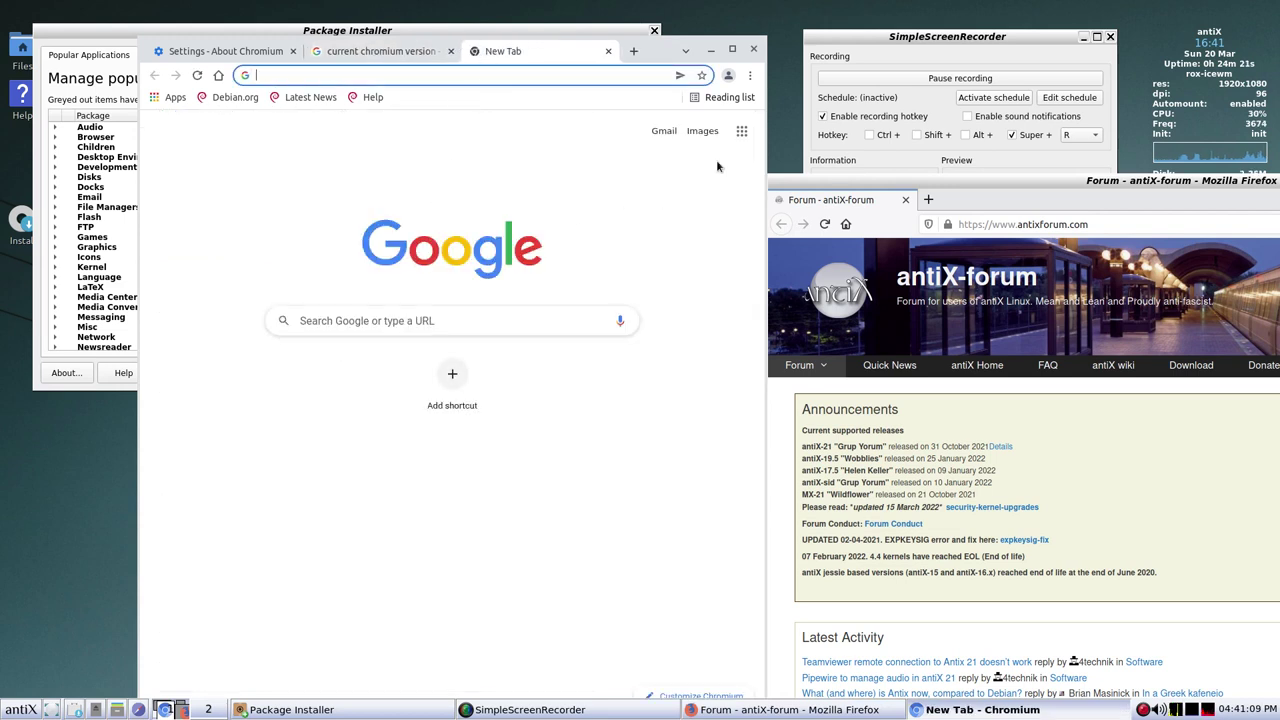
left_click(741, 131)
left_click(563, 260)
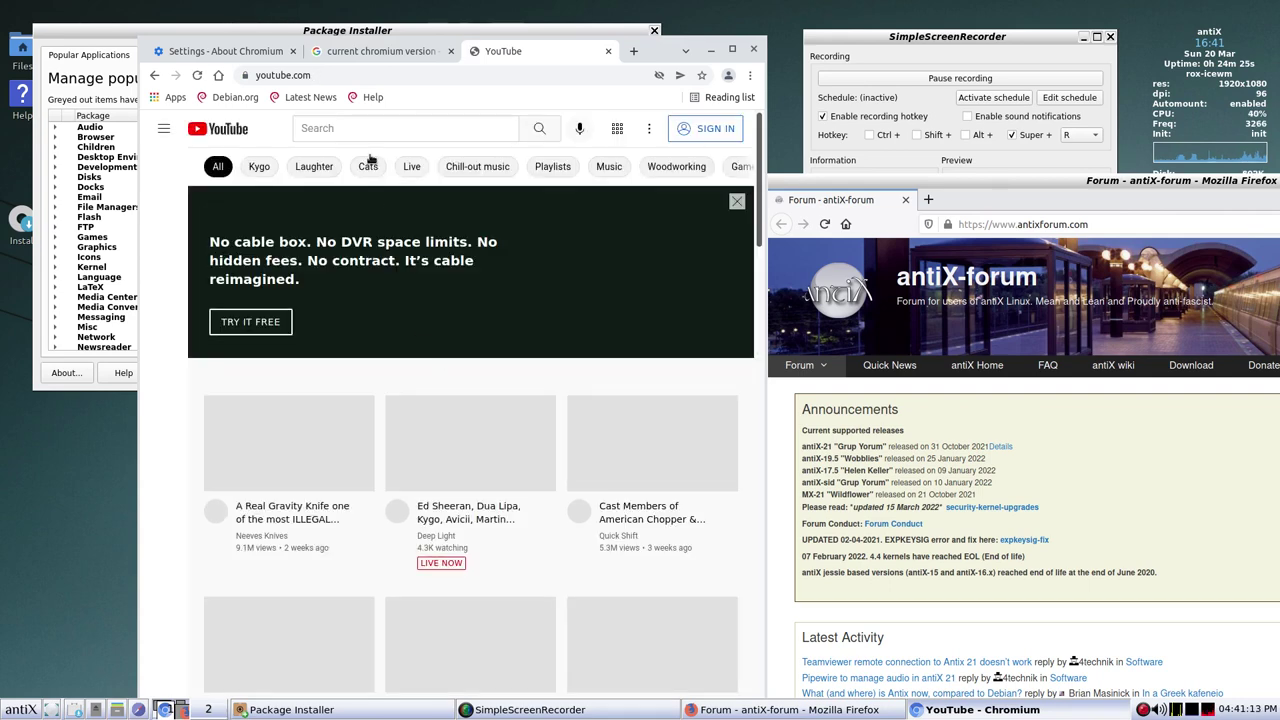
- Search YouTube for 'mark dice', then play and pause the REAL Fake News! video
left_click(350, 130)
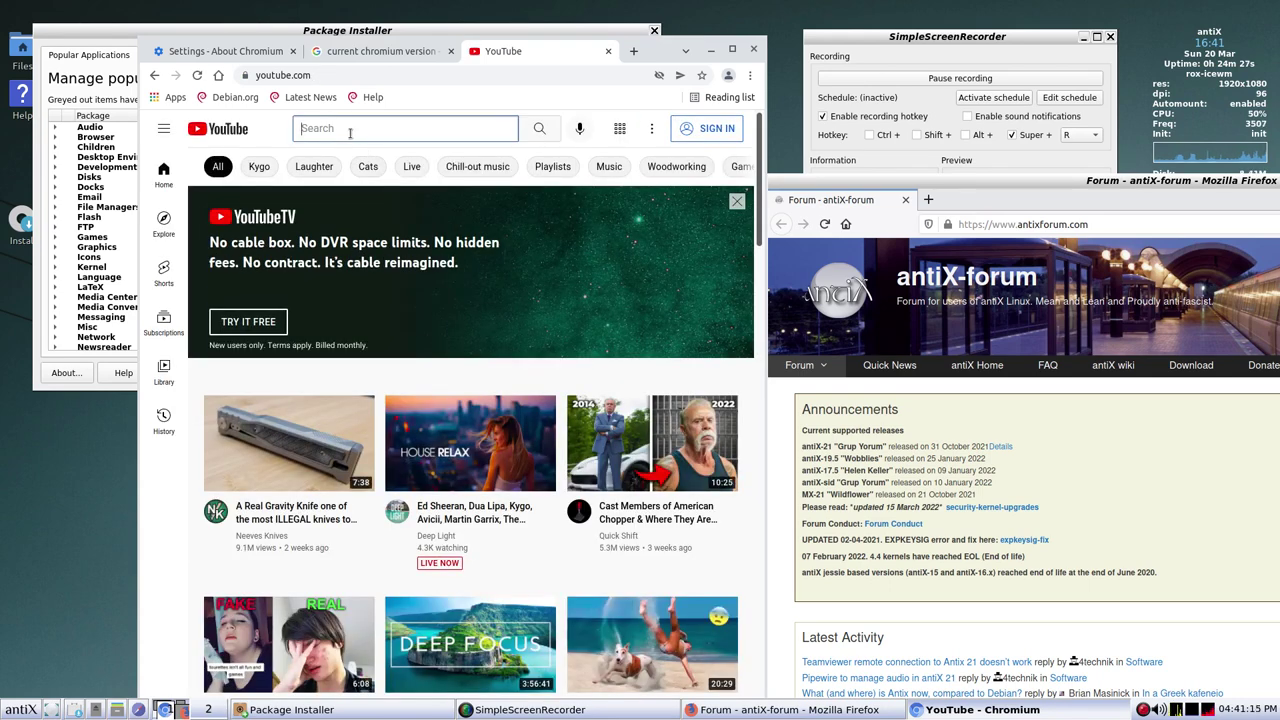
type("mark d")
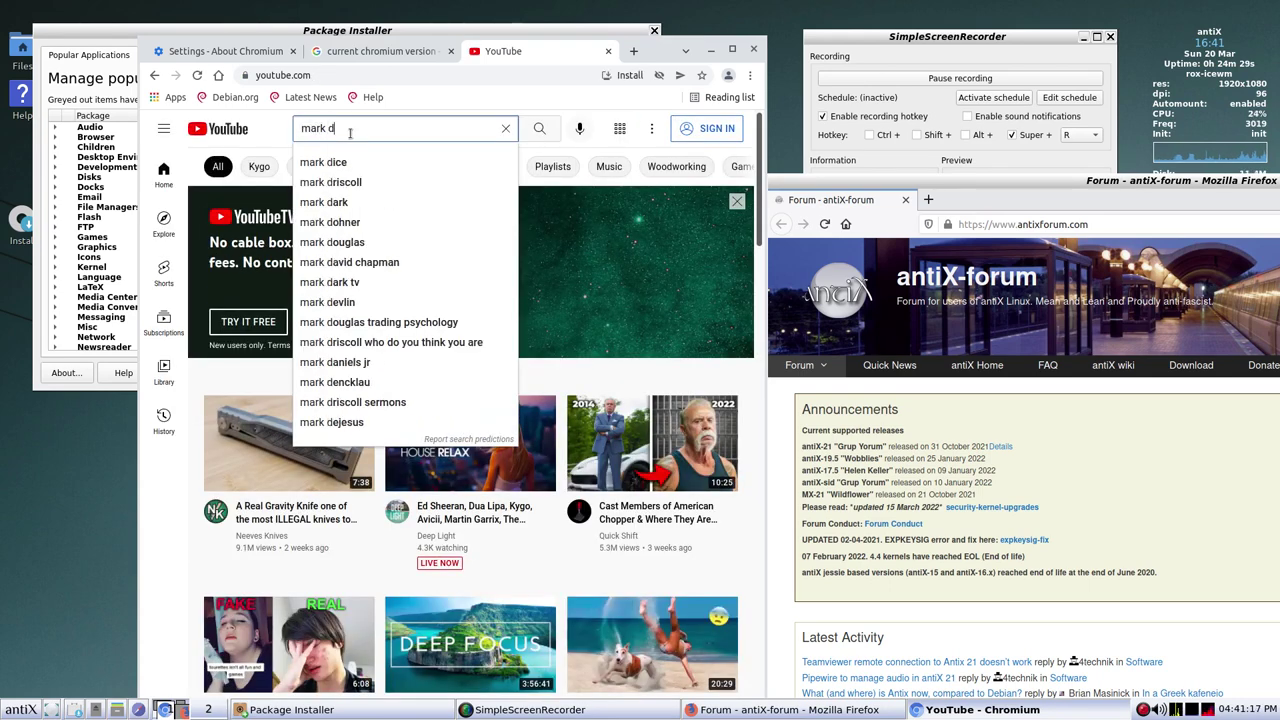
type("ice")
key("Return")
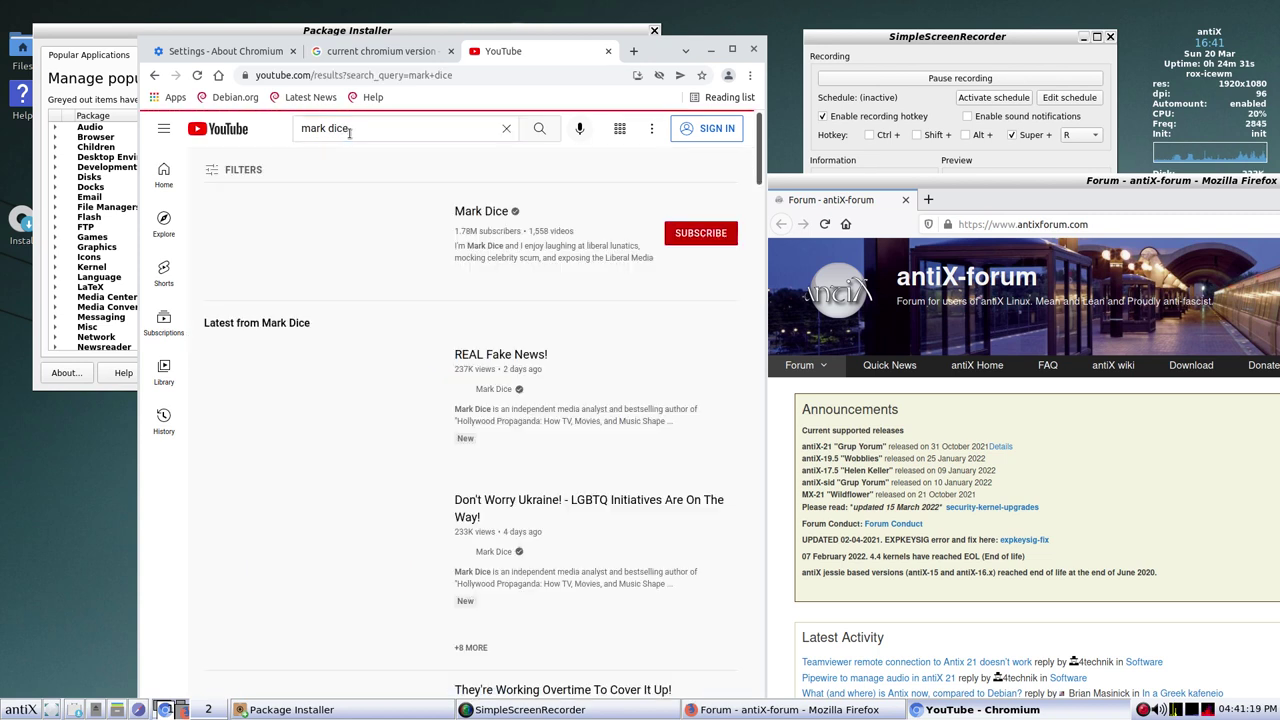
left_click(361, 431)
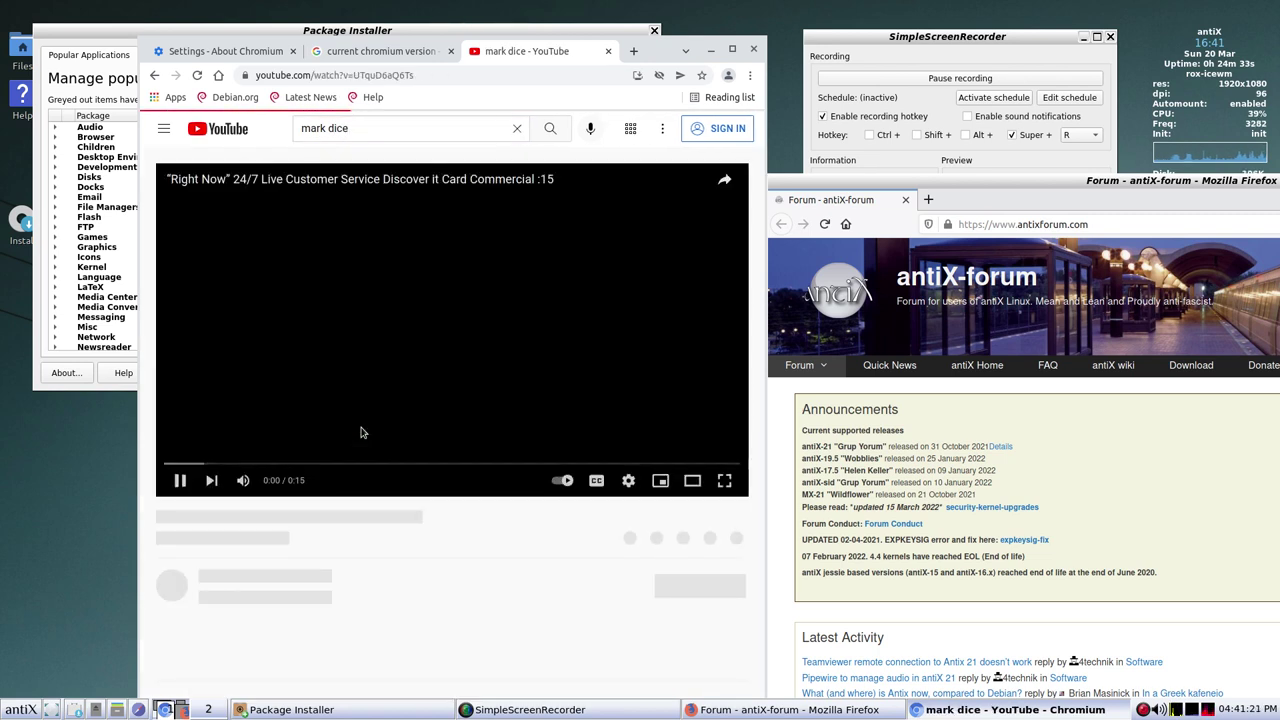
left_click(340, 300)
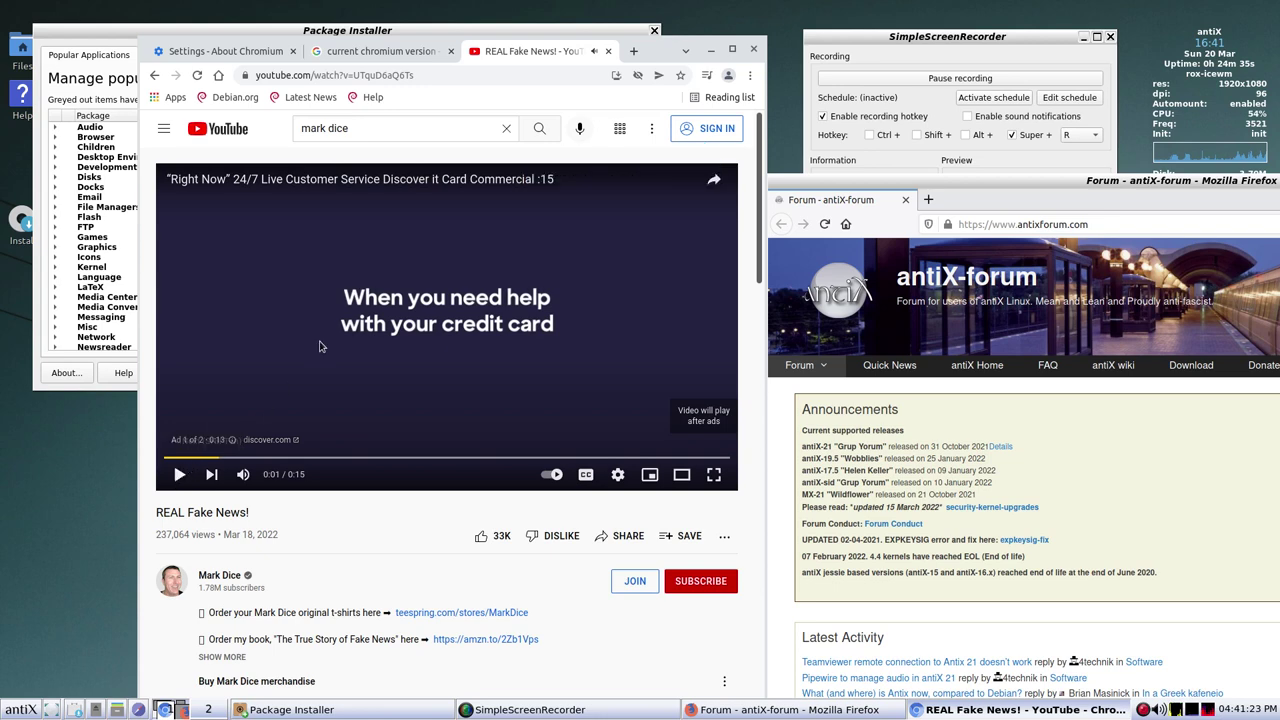
- Close the YouTube, search results and About tabs, quitting Chromium
left_click(608, 51)
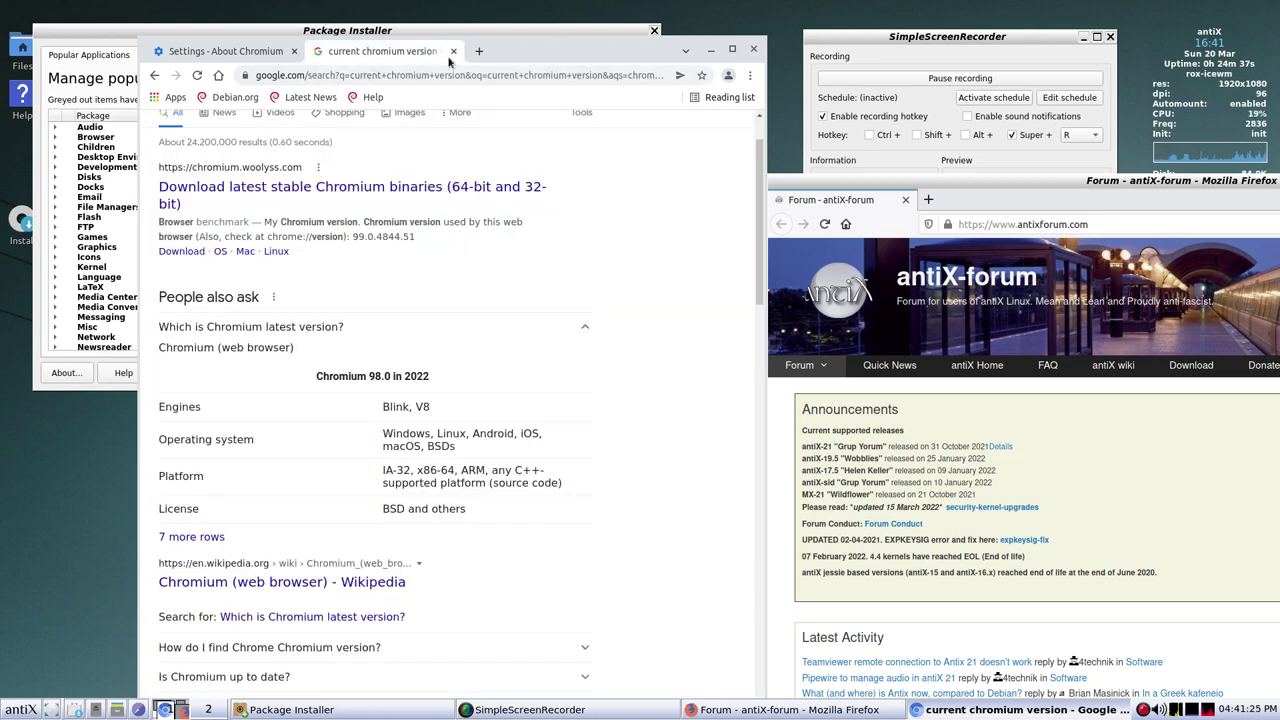
left_click(453, 51)
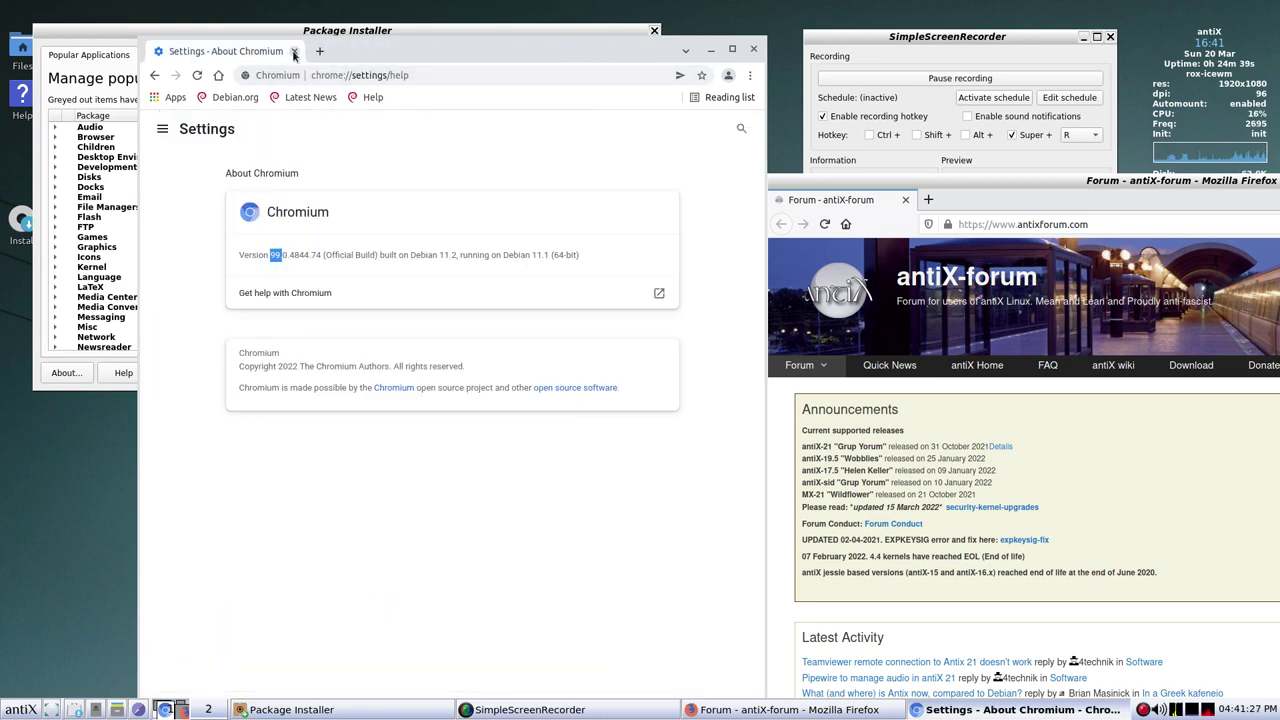
left_click(294, 52)
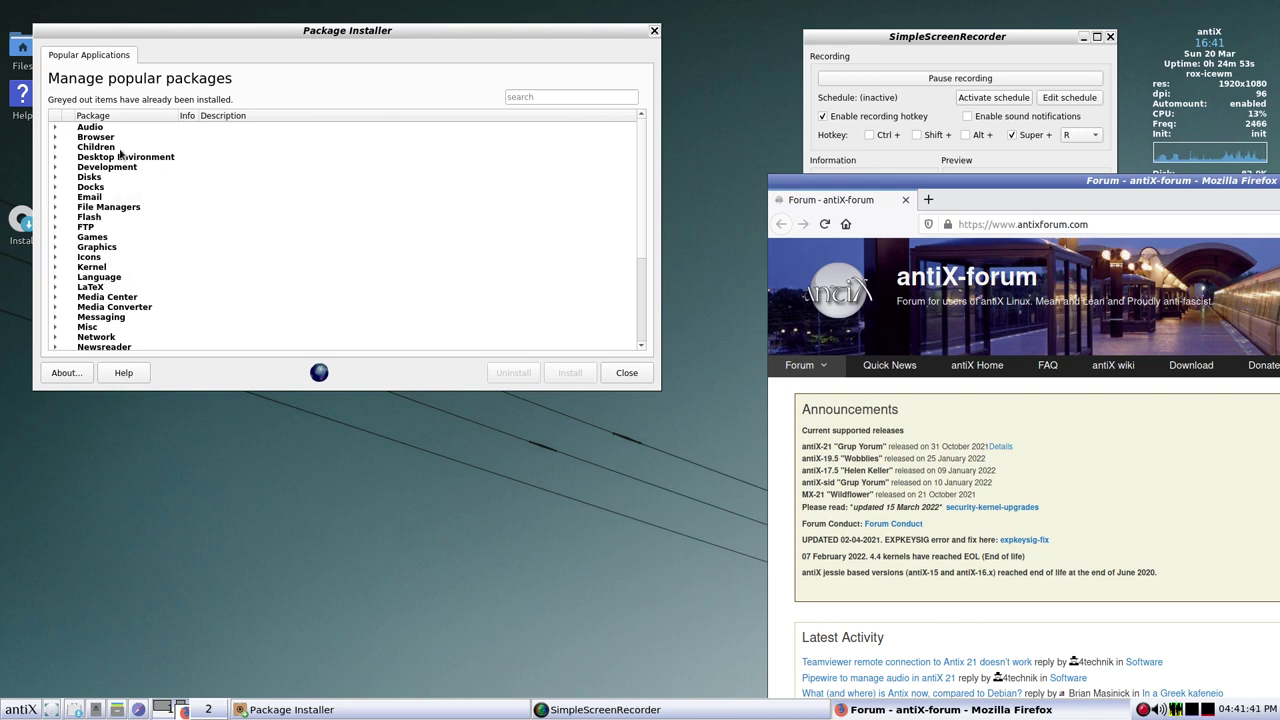
- Tick Brave under Browser, install it, and accept the terminal prompt to add Brave 1.36.116 with dependencies
left_click(55, 140)
left_click(68, 147)
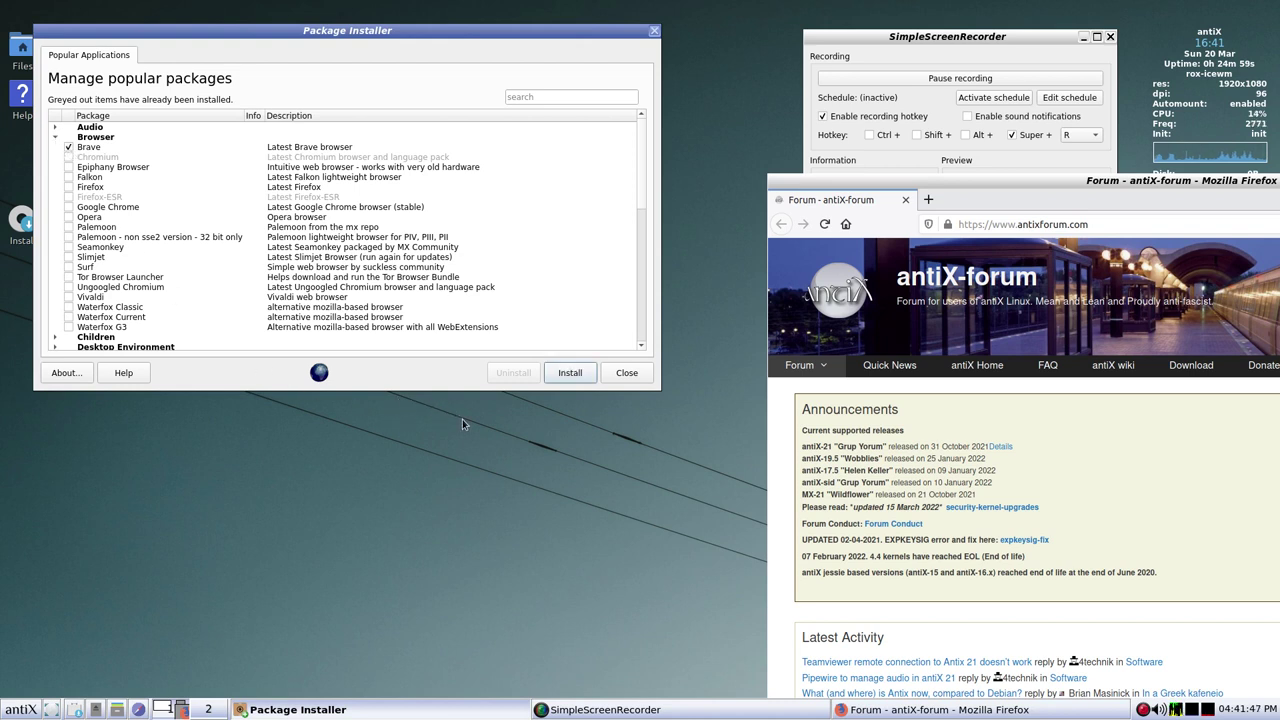
left_click(572, 375)
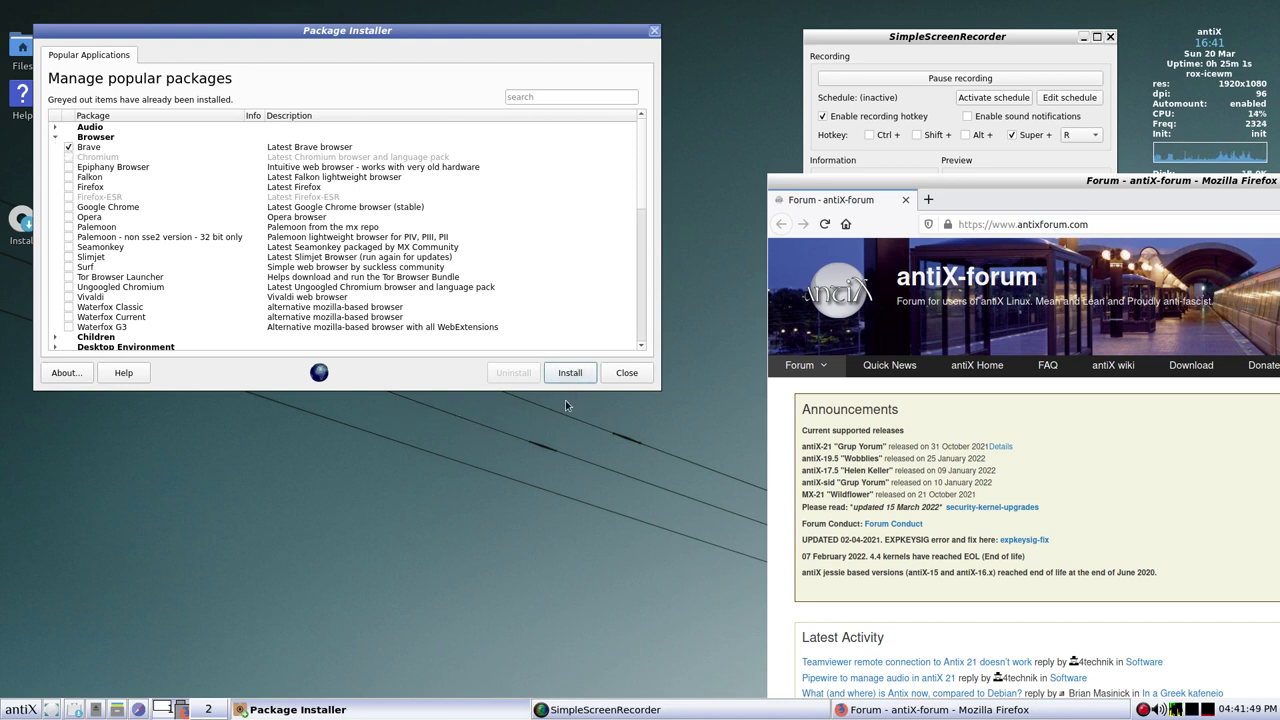
left_click(569, 373)
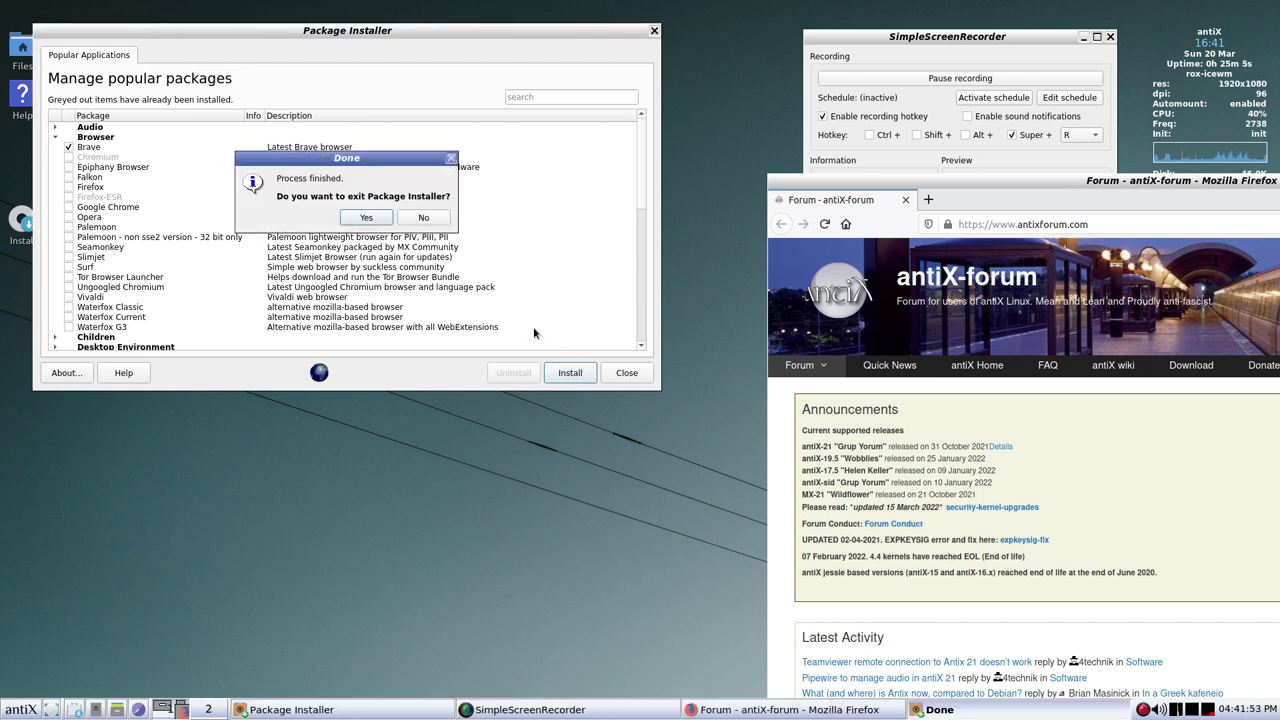
left_click(424, 217)
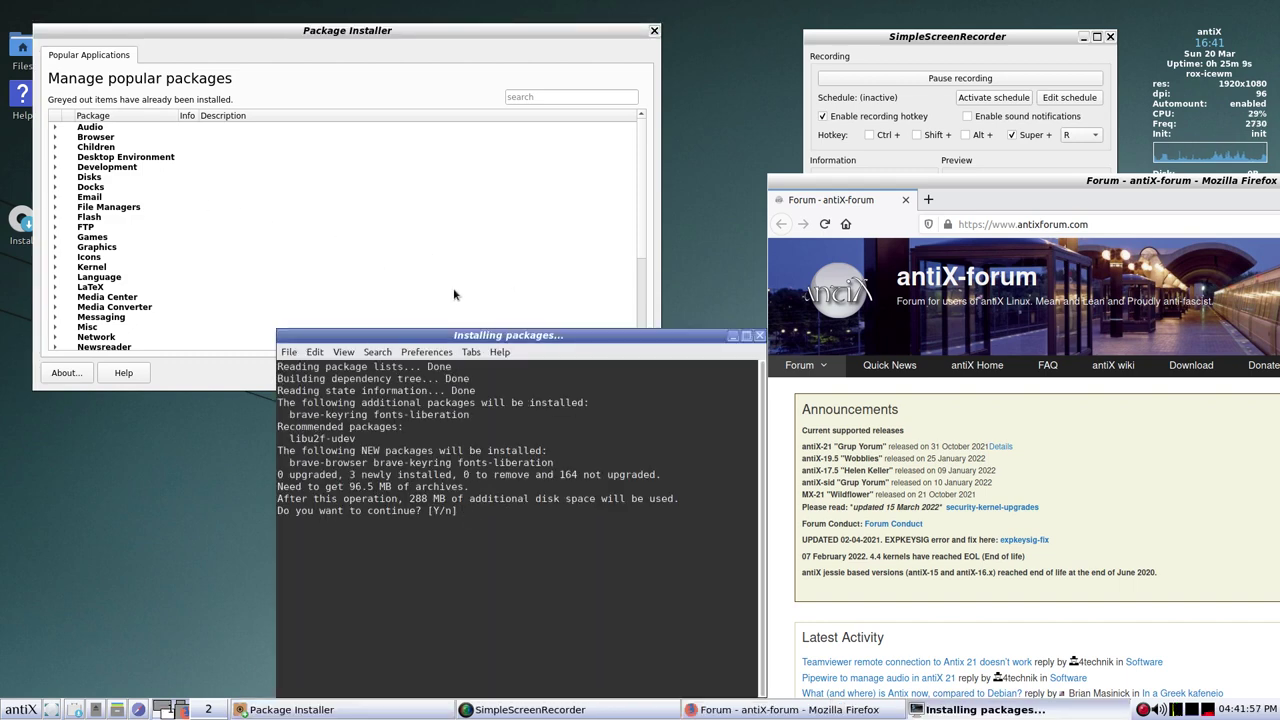
left_click_drag(456, 341, 423, 245)
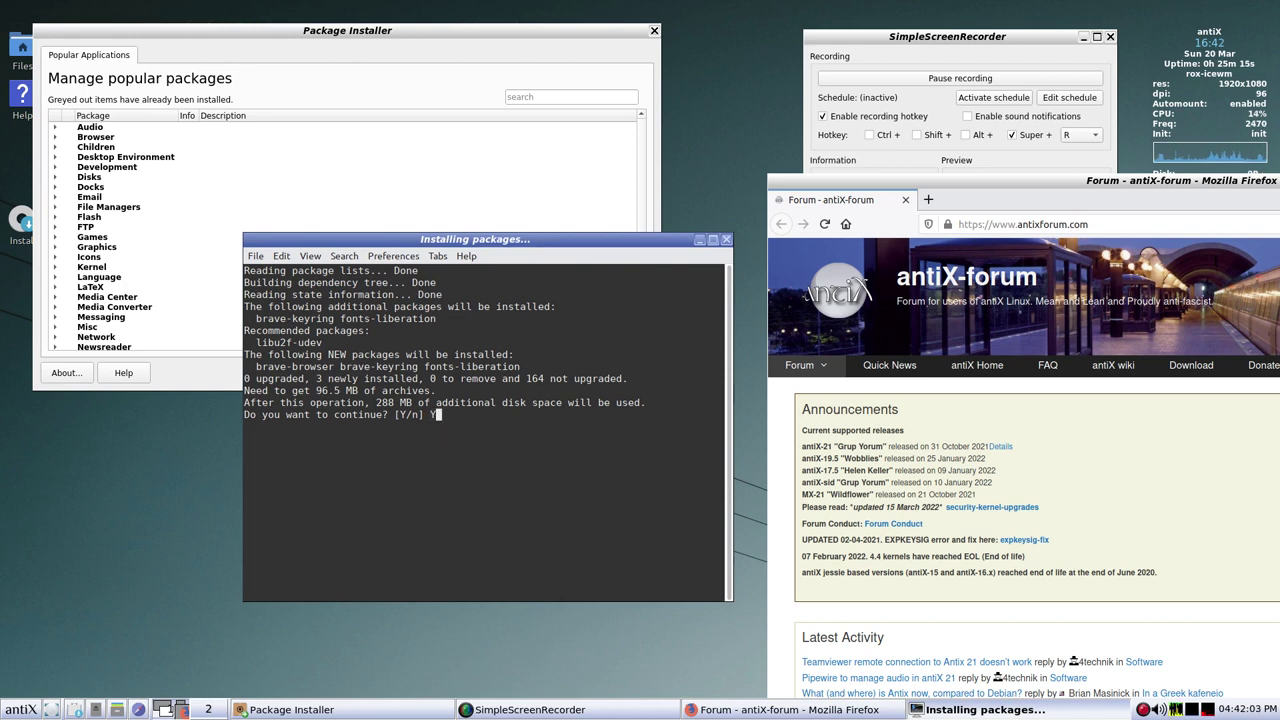
key("Return")
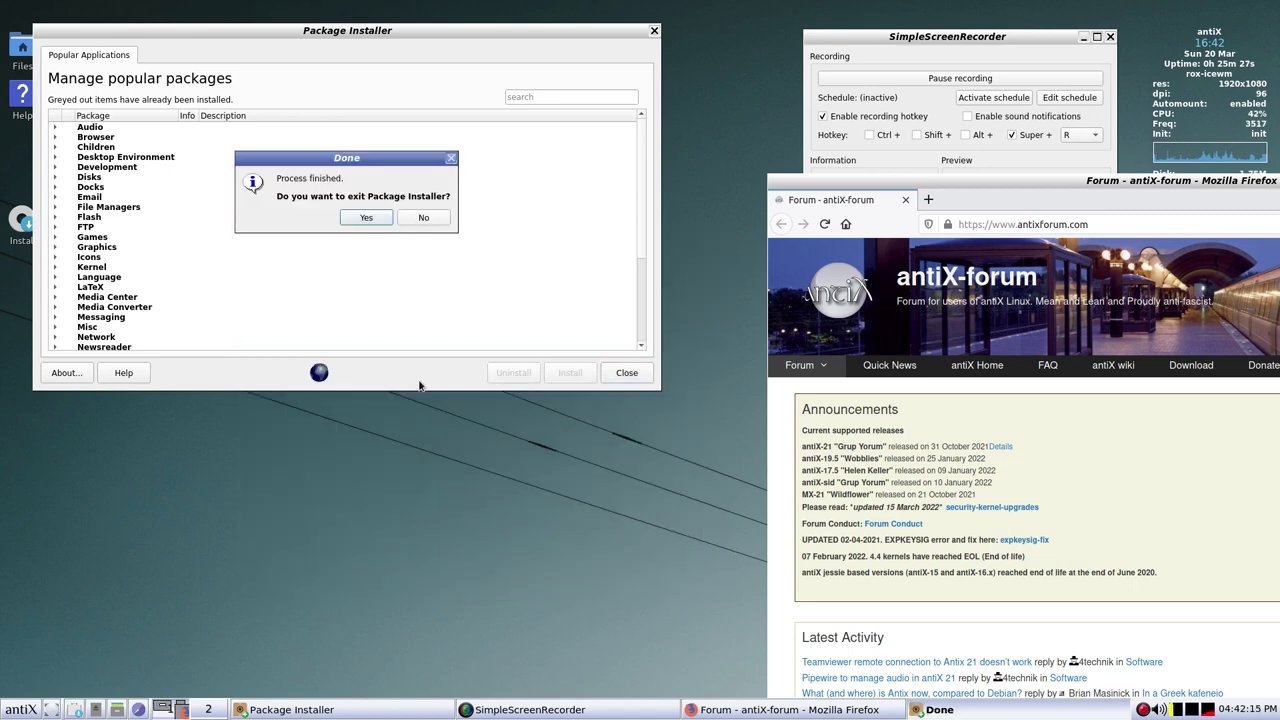
- Keep the installer open and start Brave Web Browser from the desktop's Applications > Internet menu
left_click(434, 218)
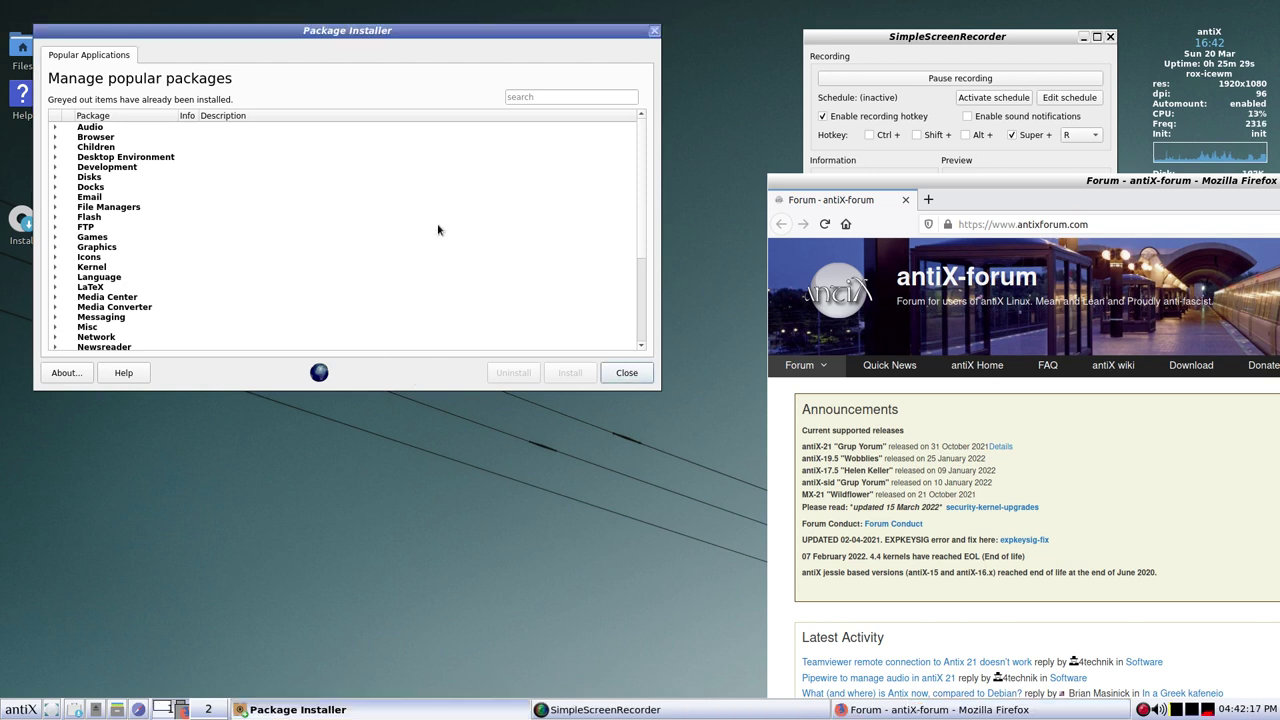
right_click(431, 423)
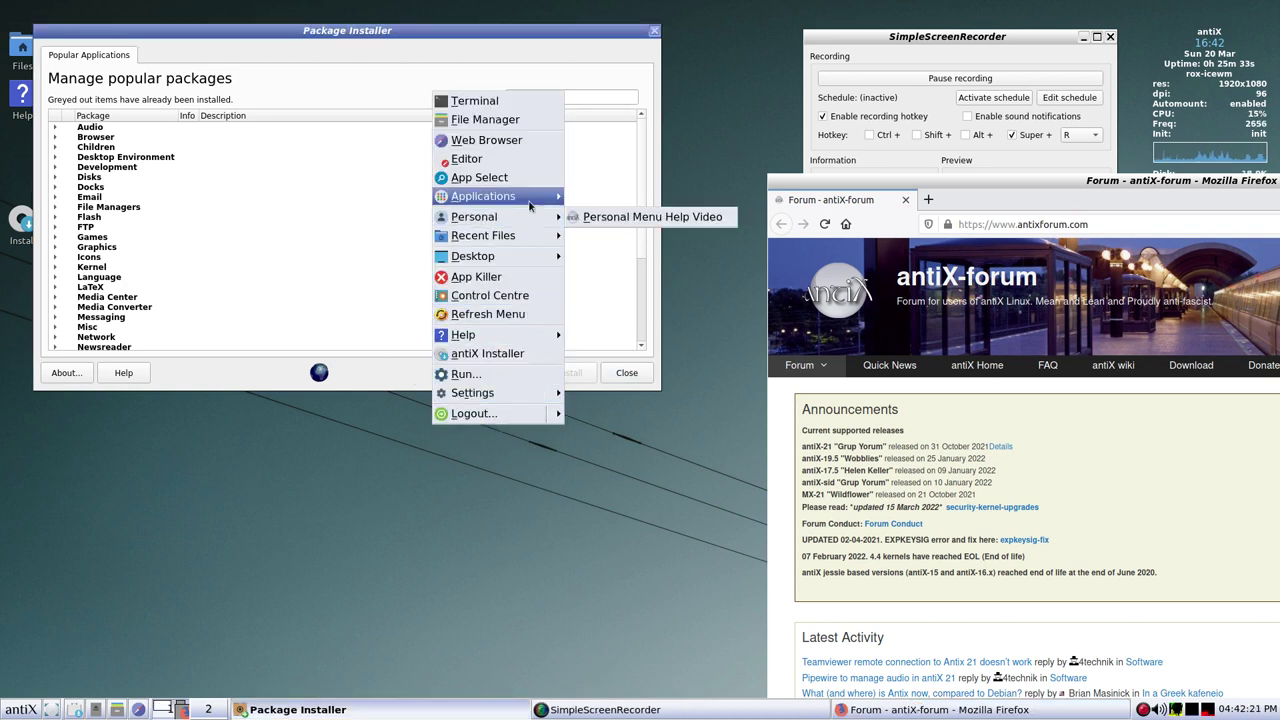
mouse_move(535, 196)
mouse_move(633, 274)
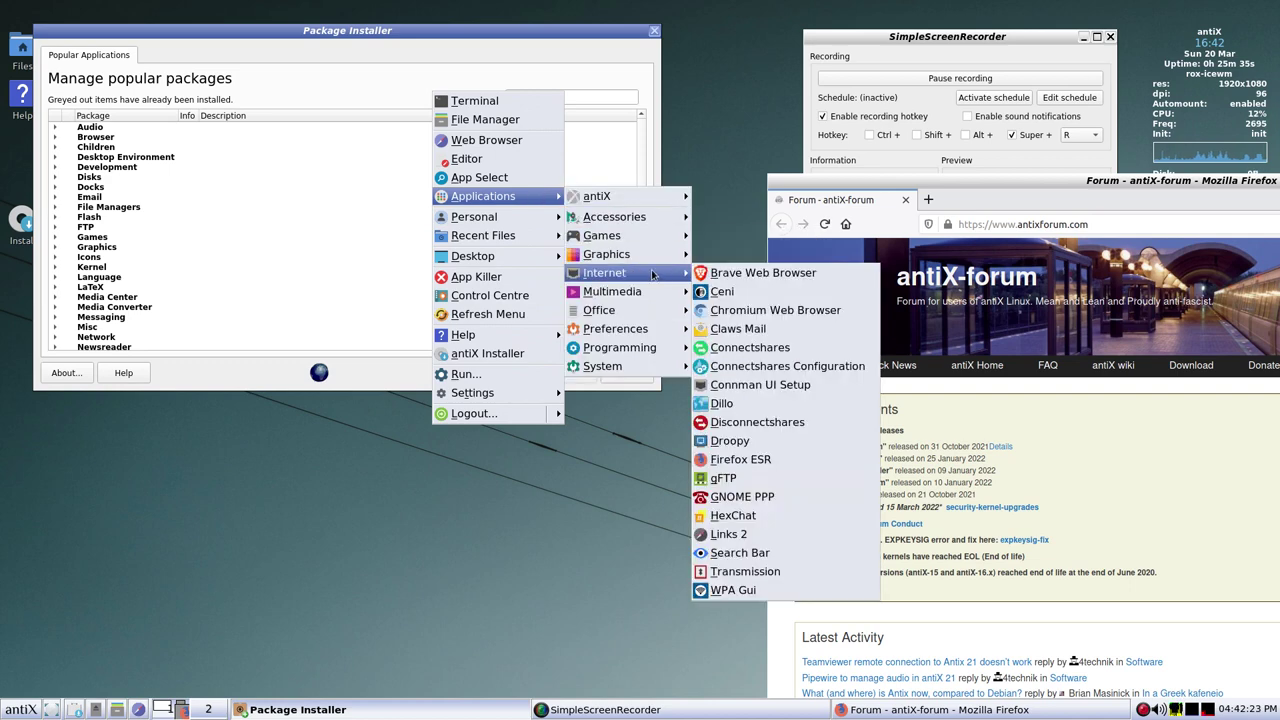
left_click(731, 273)
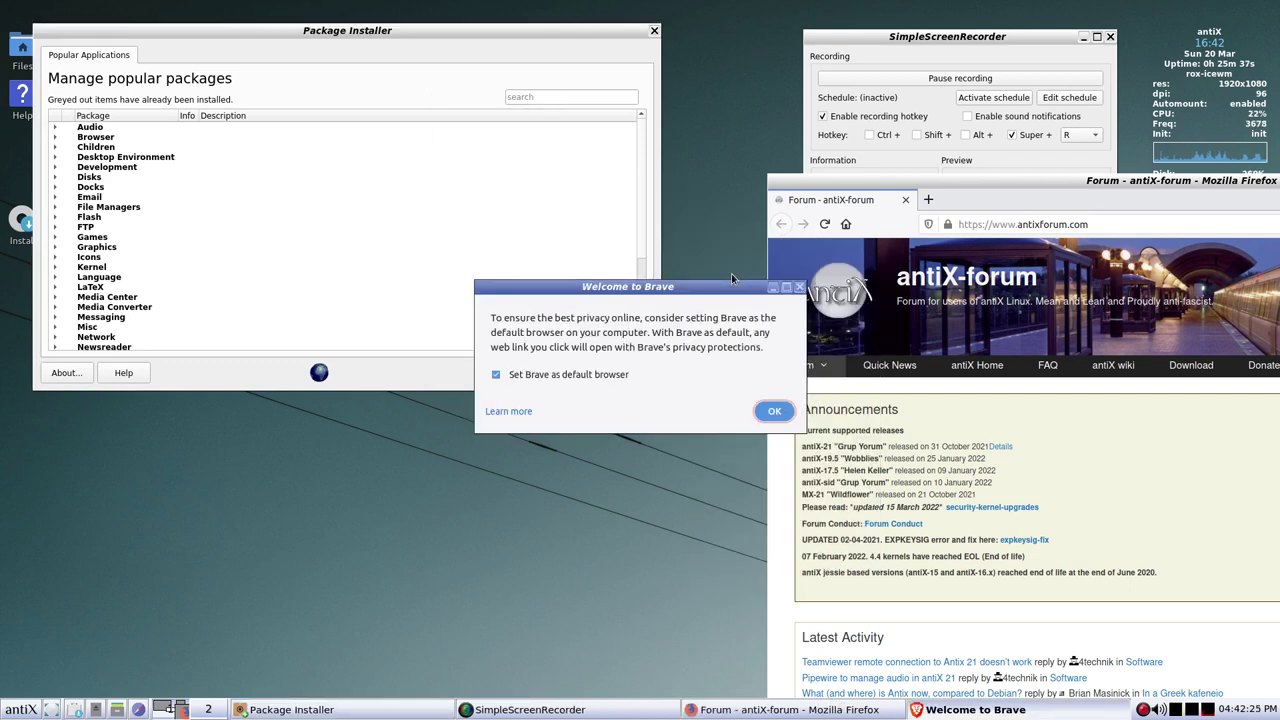
- Decline making Brave the default browser, confirm the welcome choice, then close Brave
left_click(513, 378)
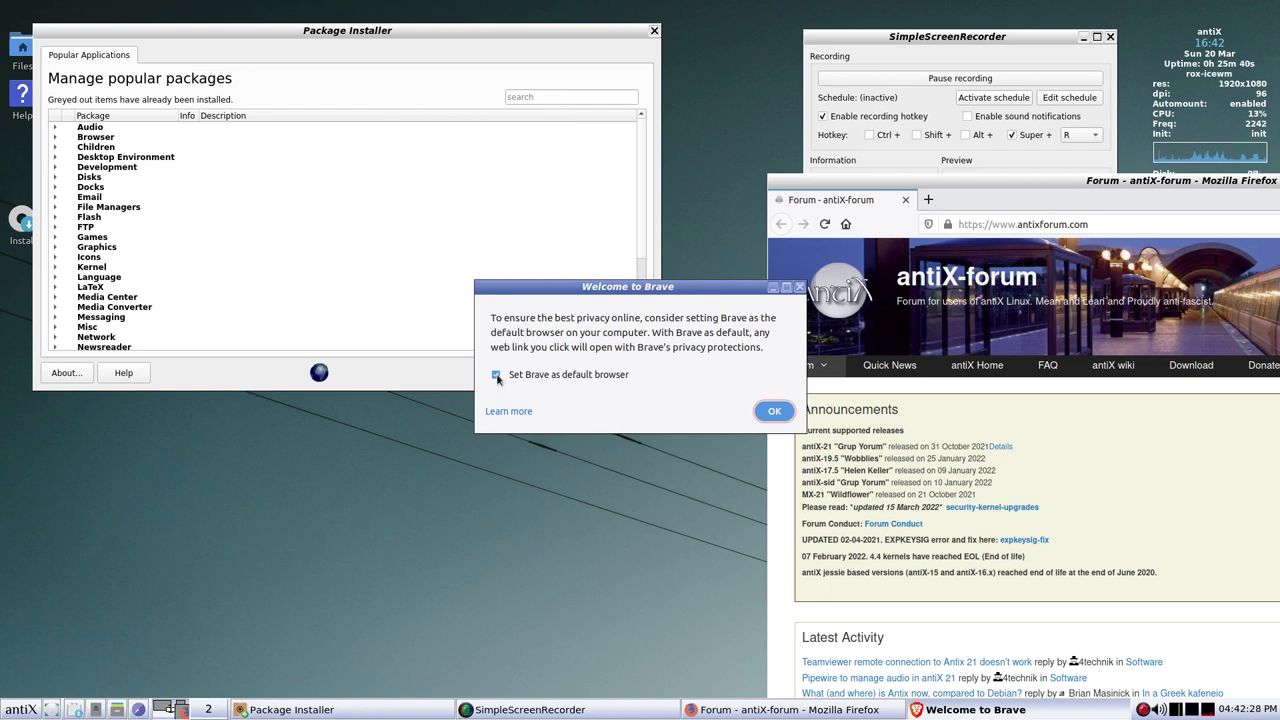
left_click(771, 411)
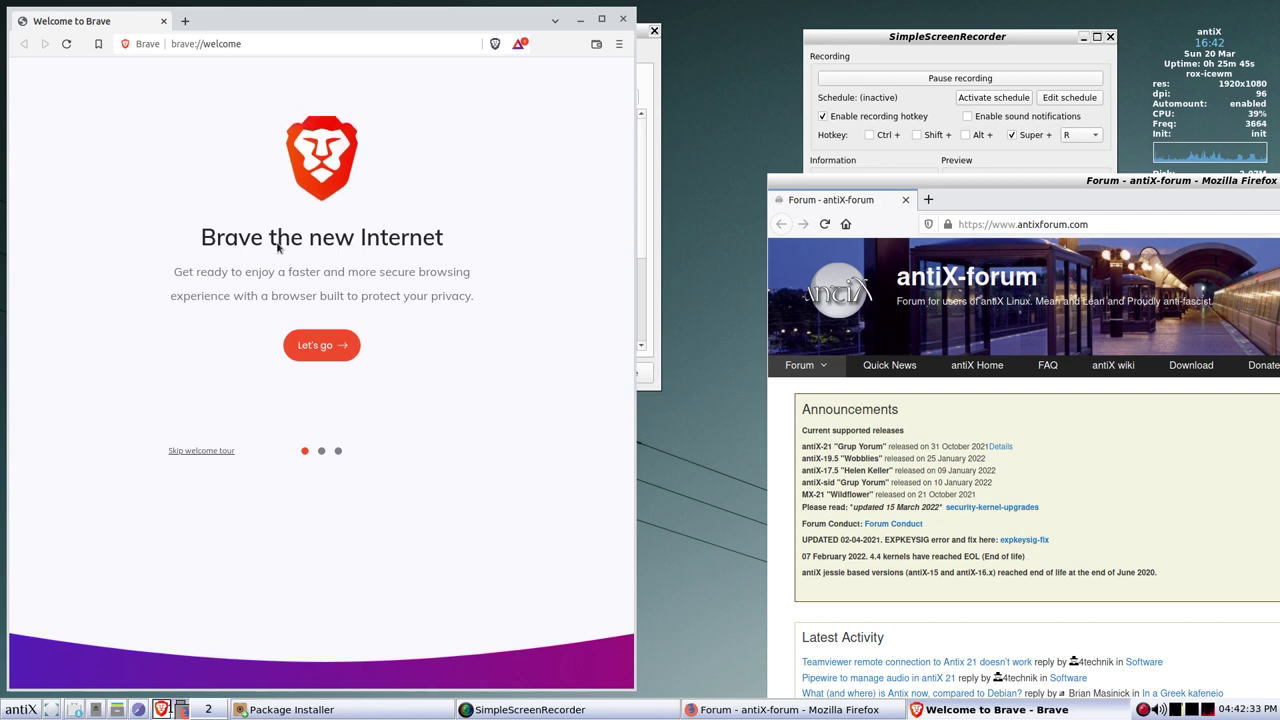
left_click_drag(319, 18, 426, 118)
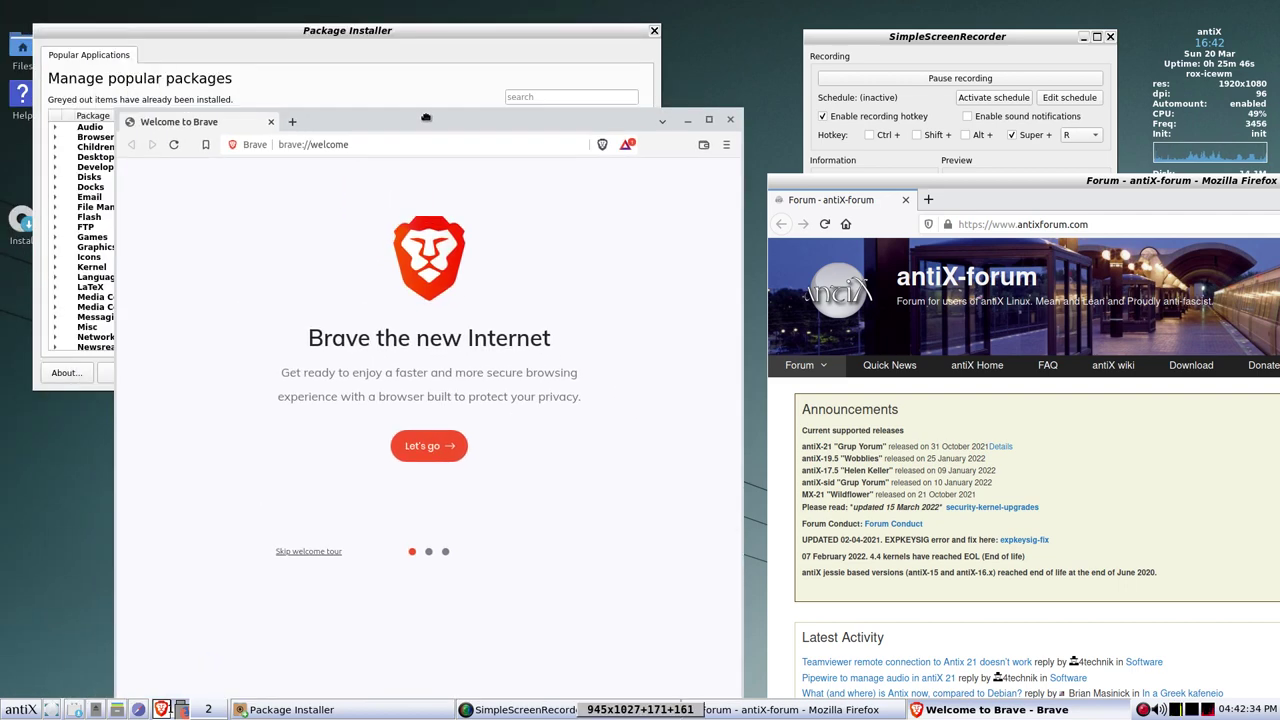
left_click(729, 120)
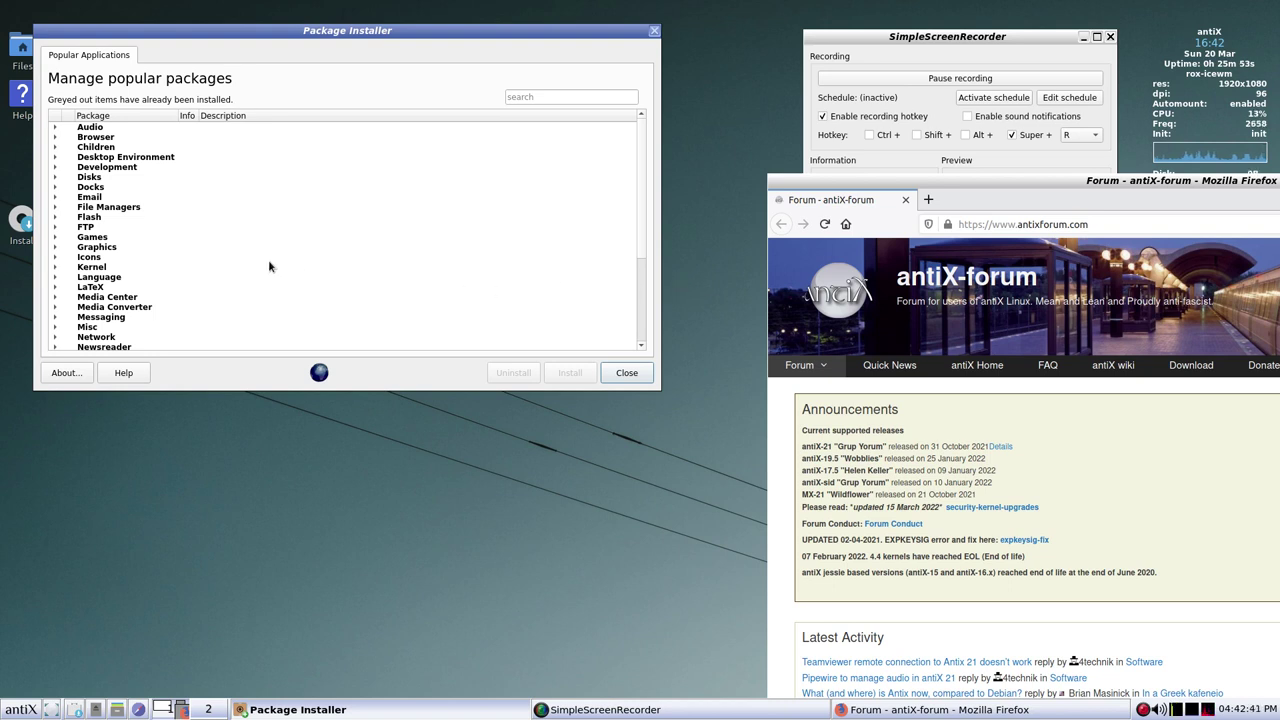
- Tick Vivaldi under Browser, install version 5.1.2567.66-1, and keep Package Installer open afterwards
left_click(56, 138)
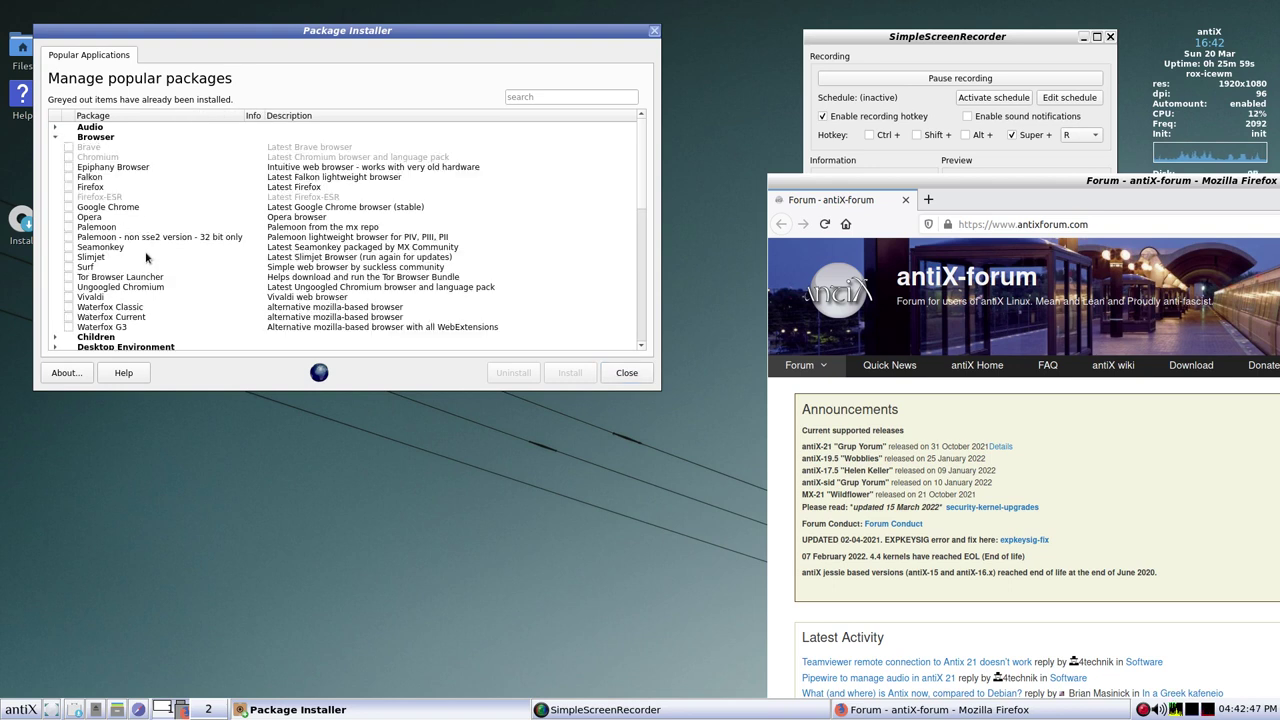
left_click(68, 297)
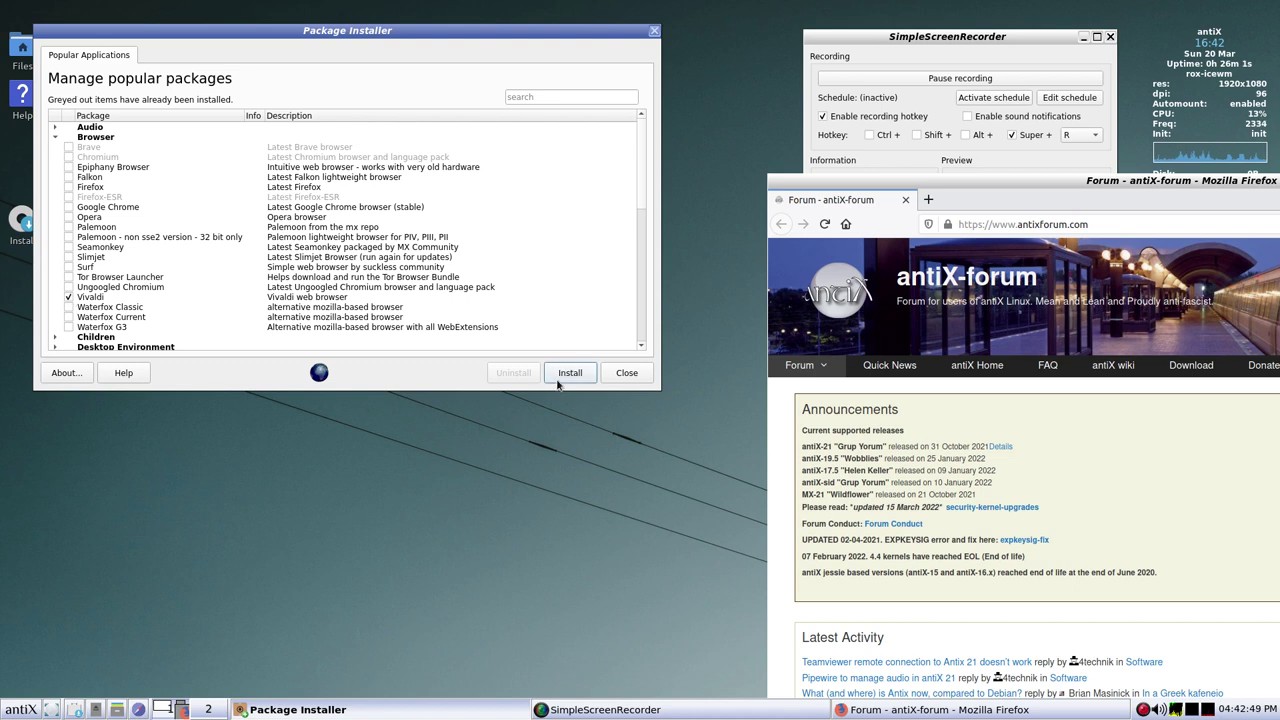
left_click(568, 377)
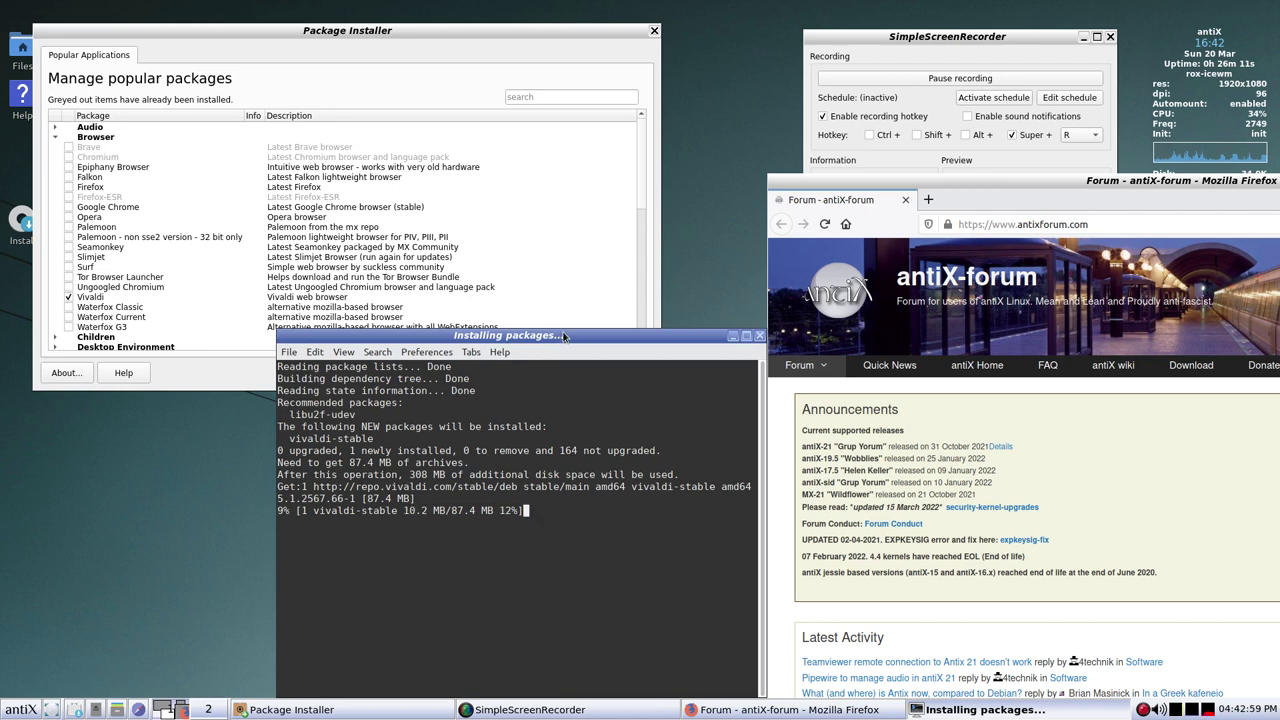
left_click_drag(563, 336, 518, 174)
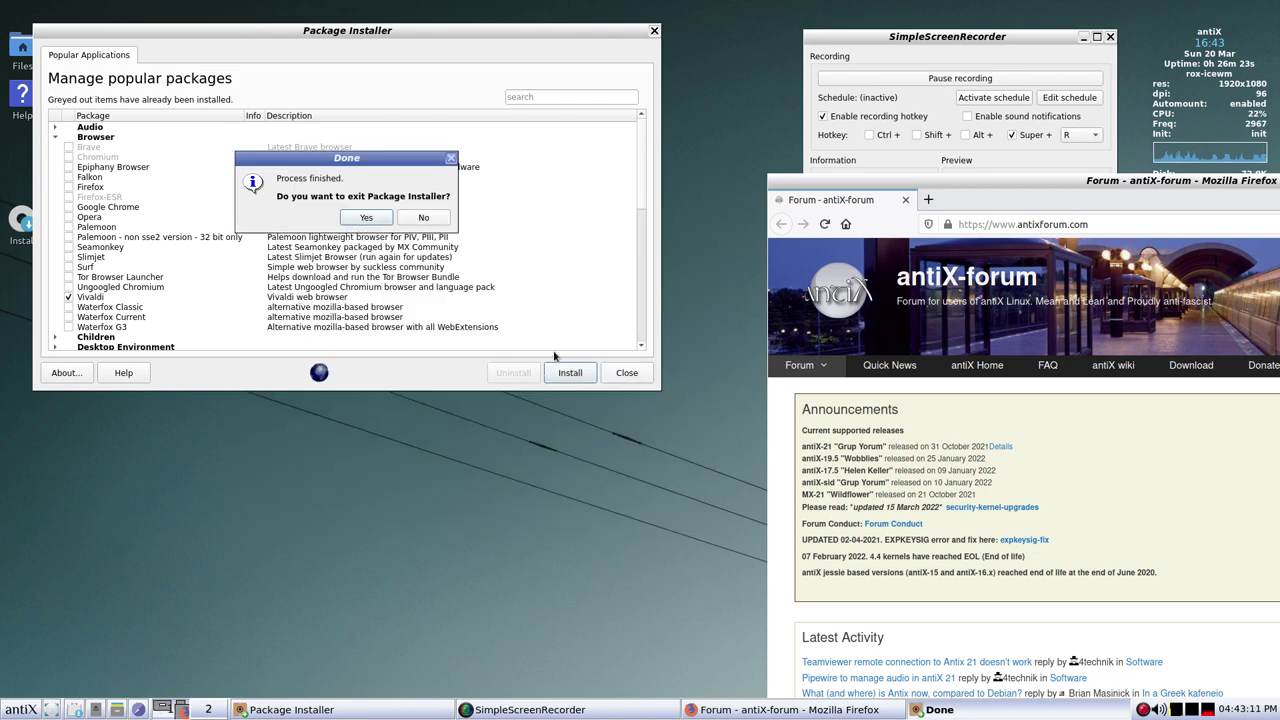
left_click(433, 219)
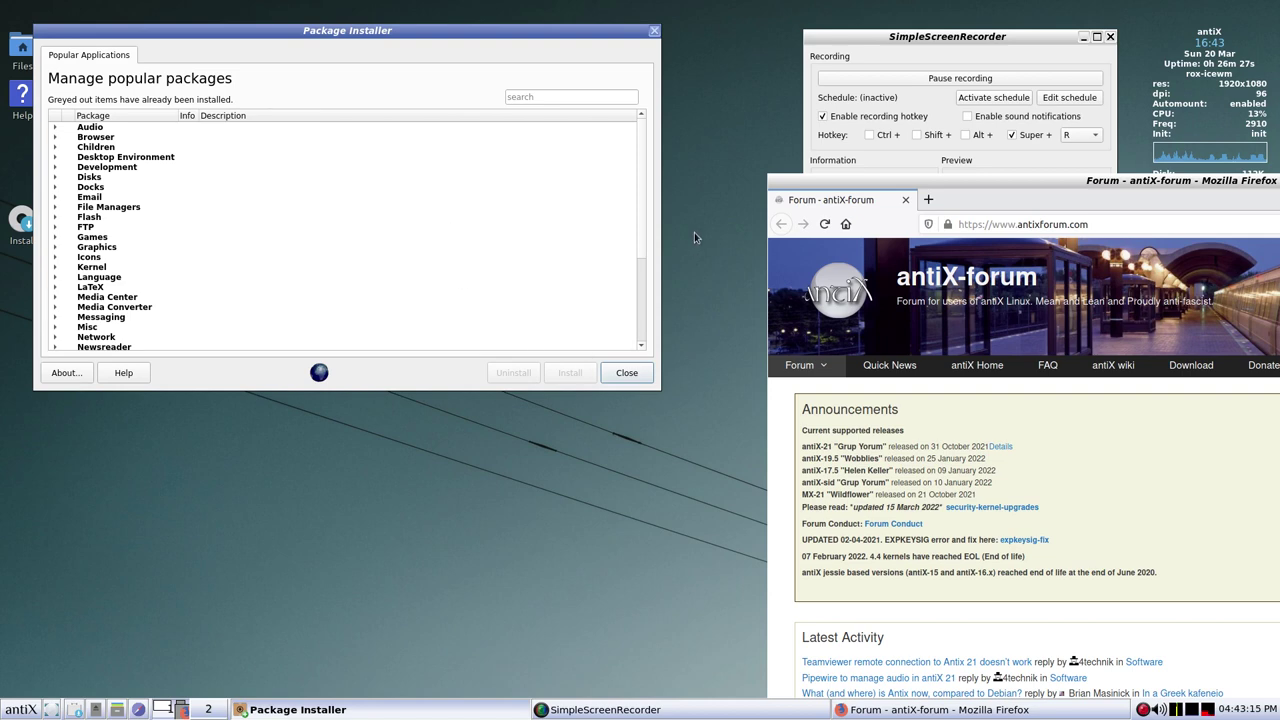
right_click(698, 201)
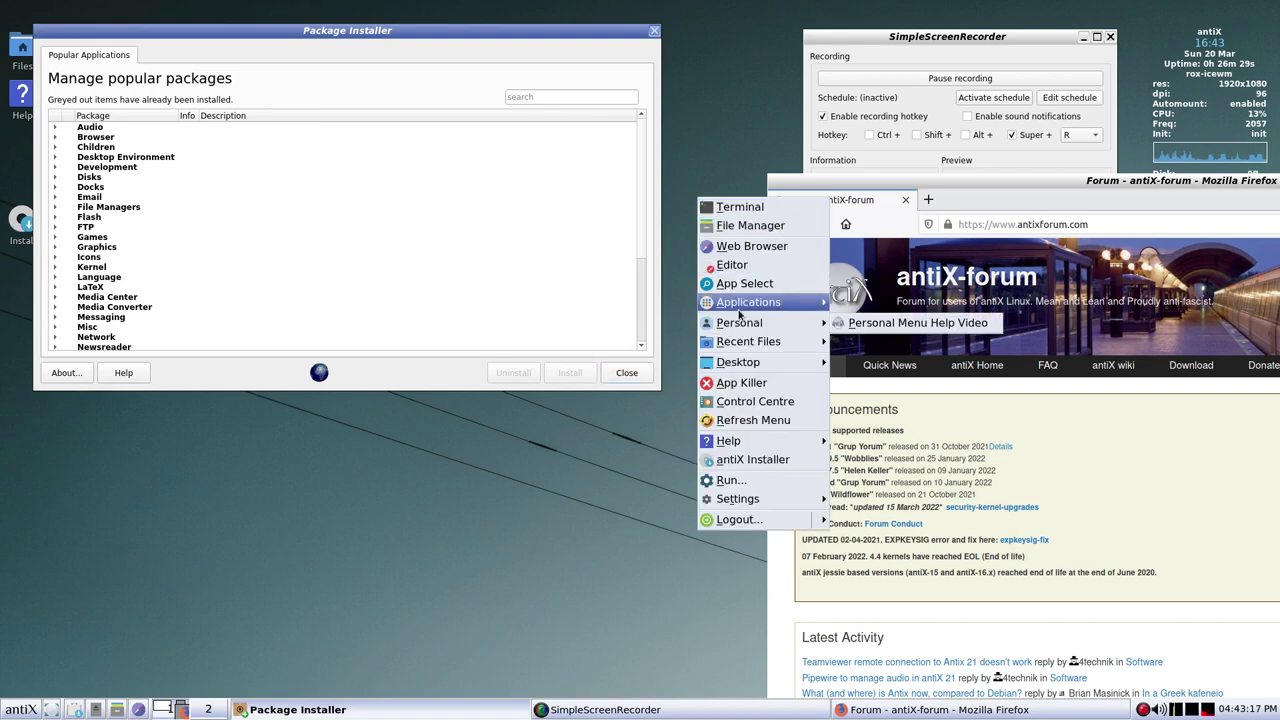
mouse_move(748, 305)
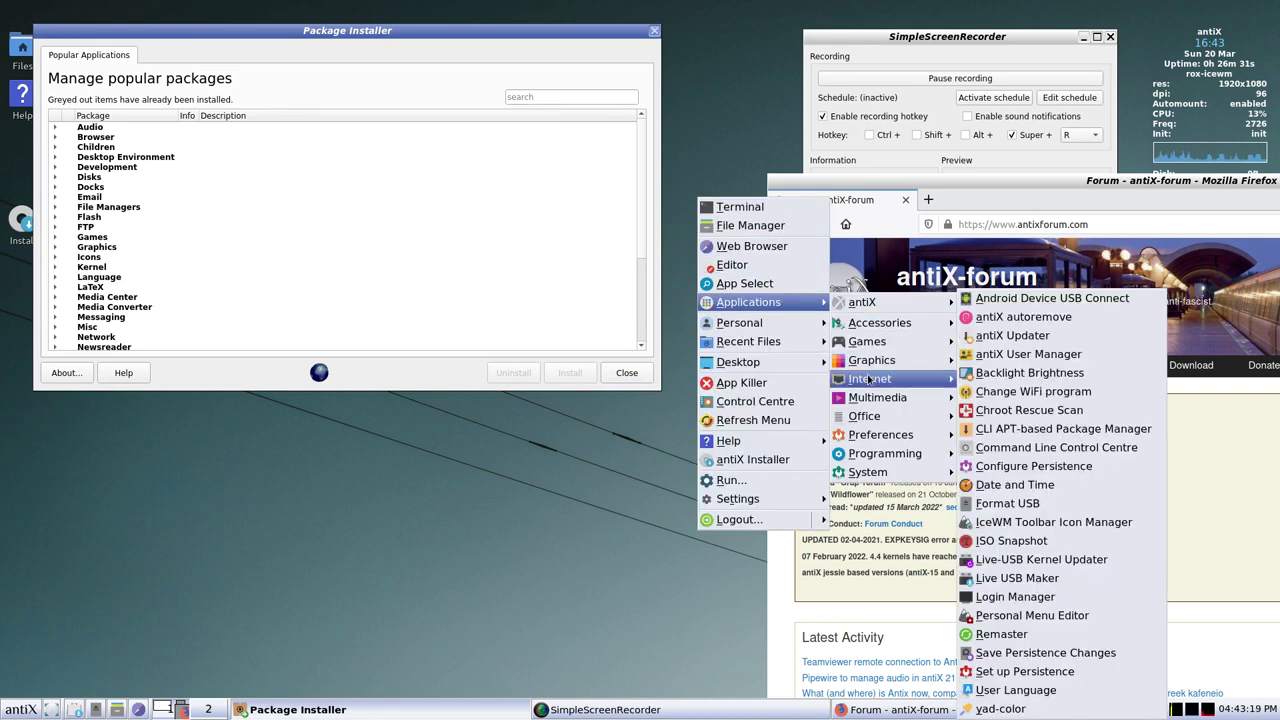
mouse_move(870, 380)
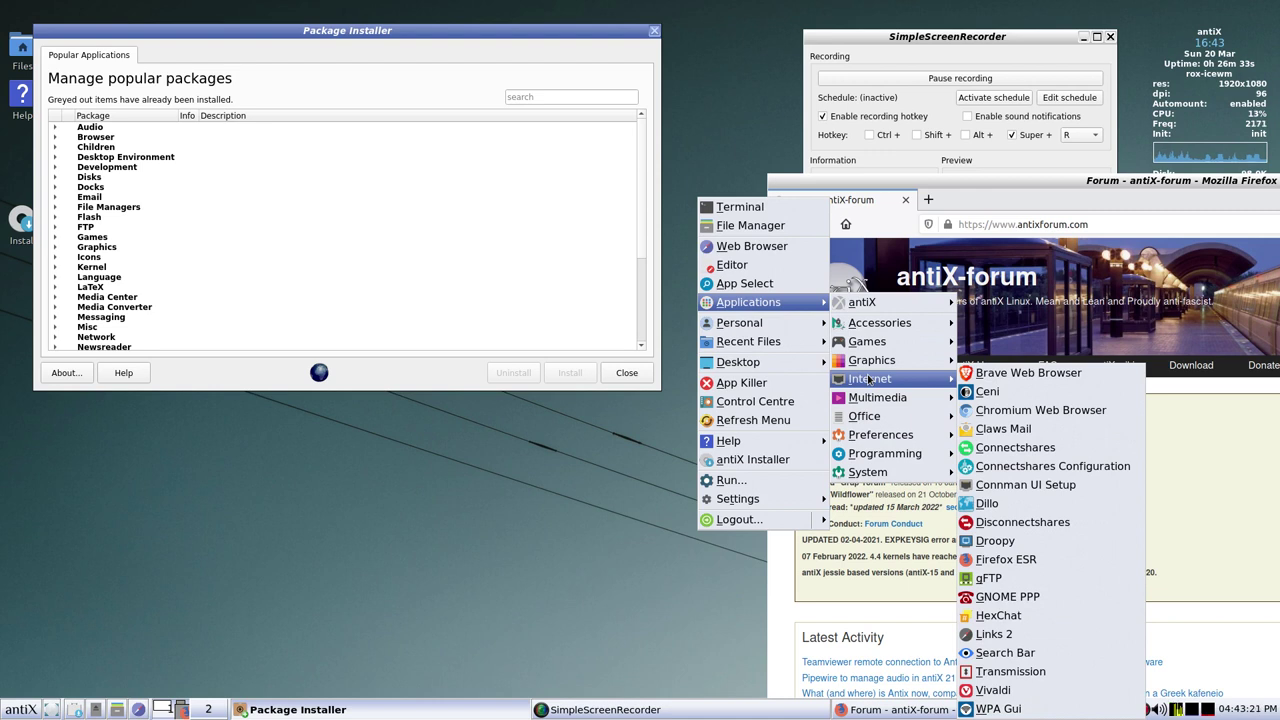
left_click(1026, 692)
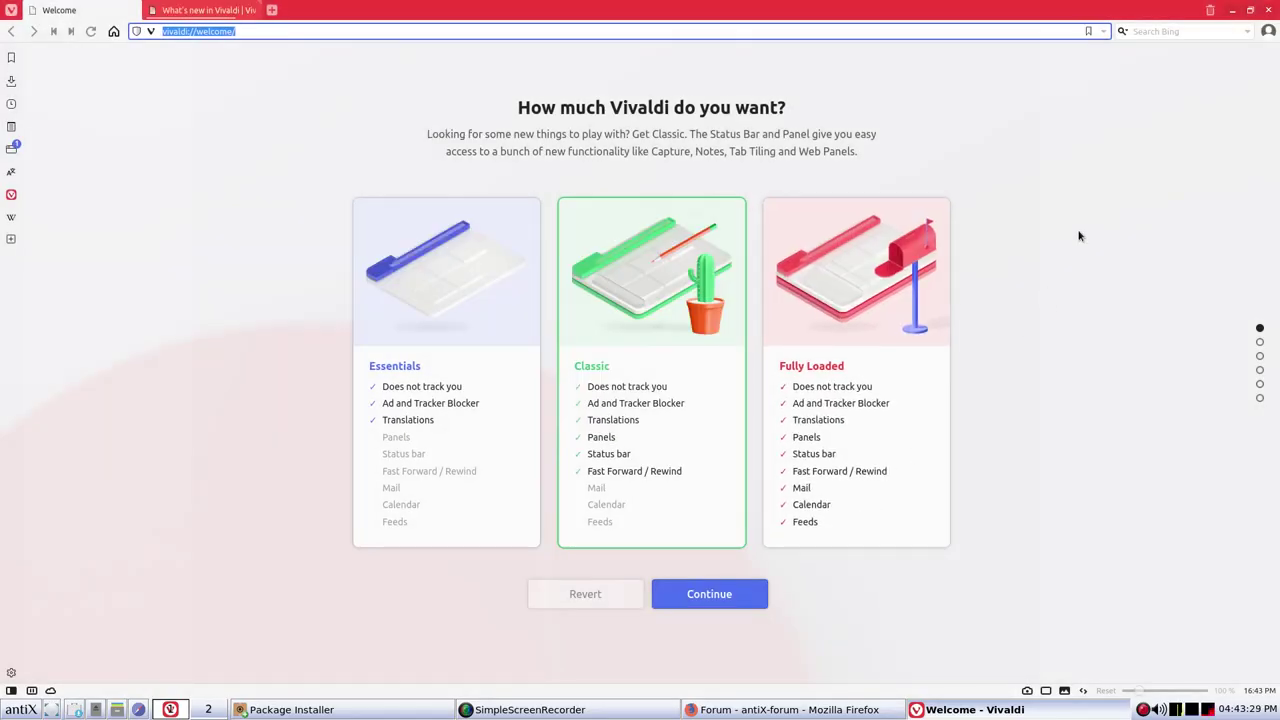
left_click(1270, 12)
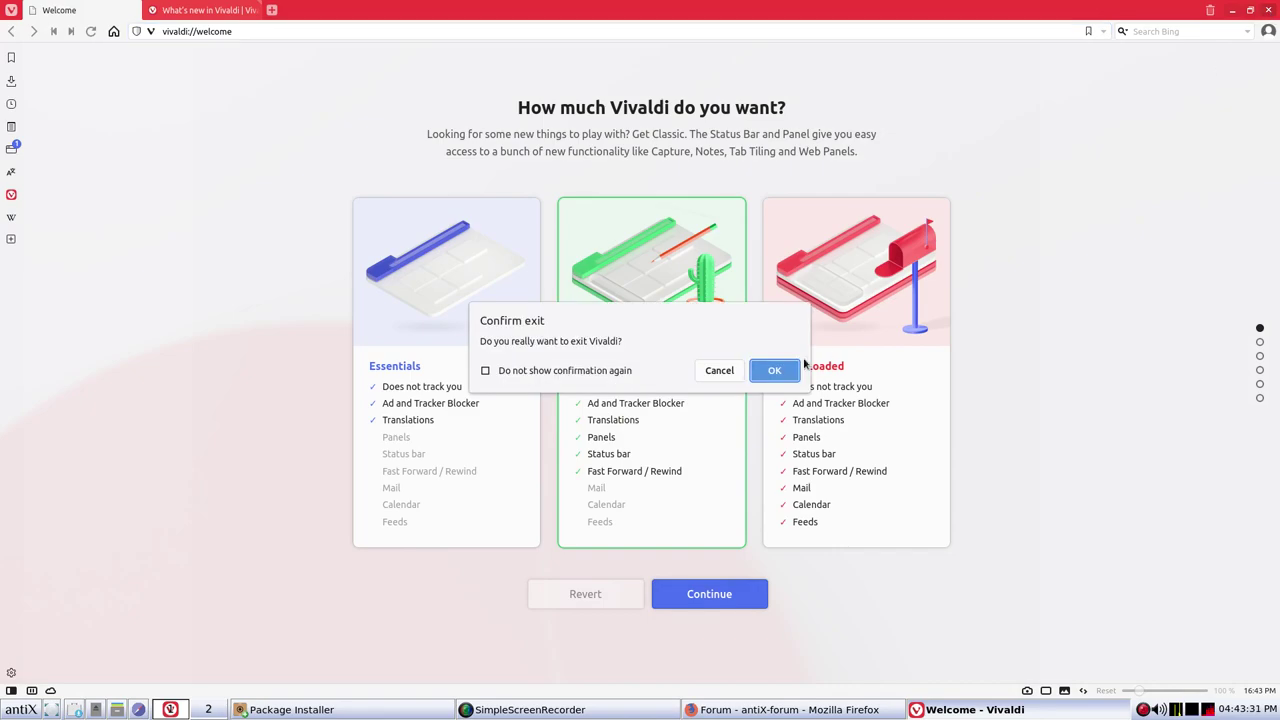
left_click(774, 371)
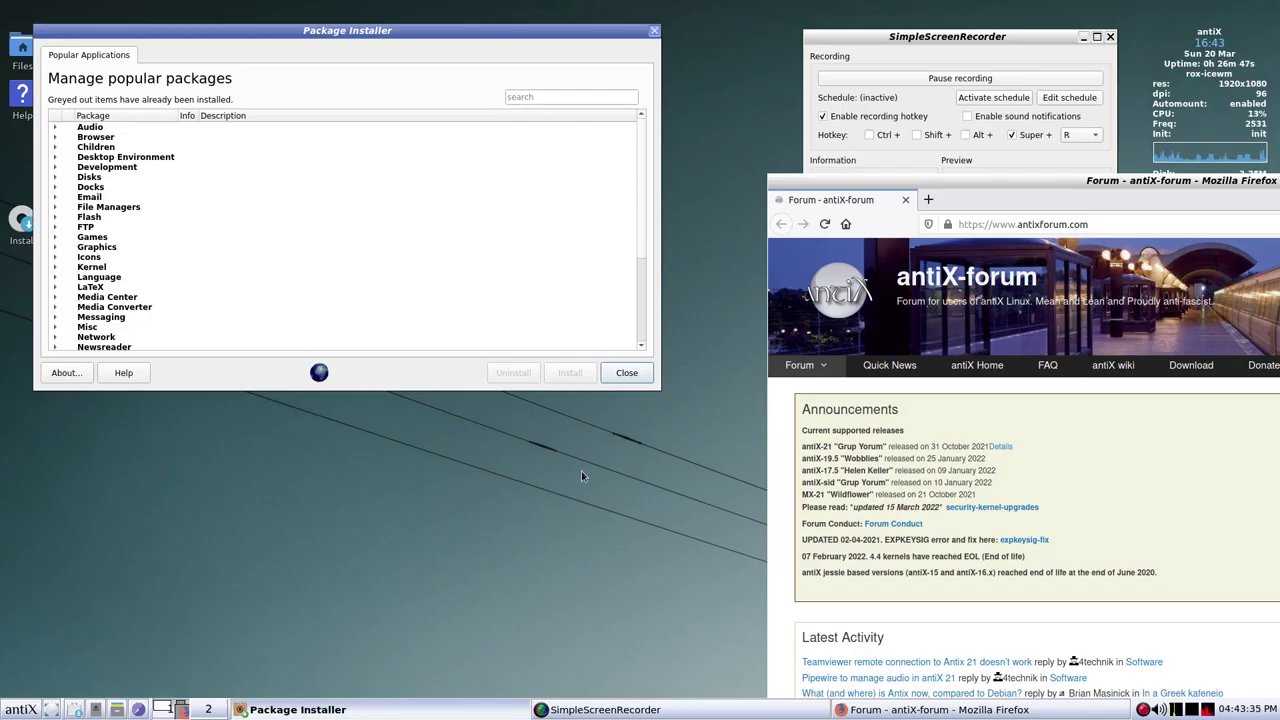
- Close Package Installer, bring Firefox on screen, and save forum cookie settings with only necessary cookies
left_click(655, 32)
left_click_drag(1007, 203, 490, 66)
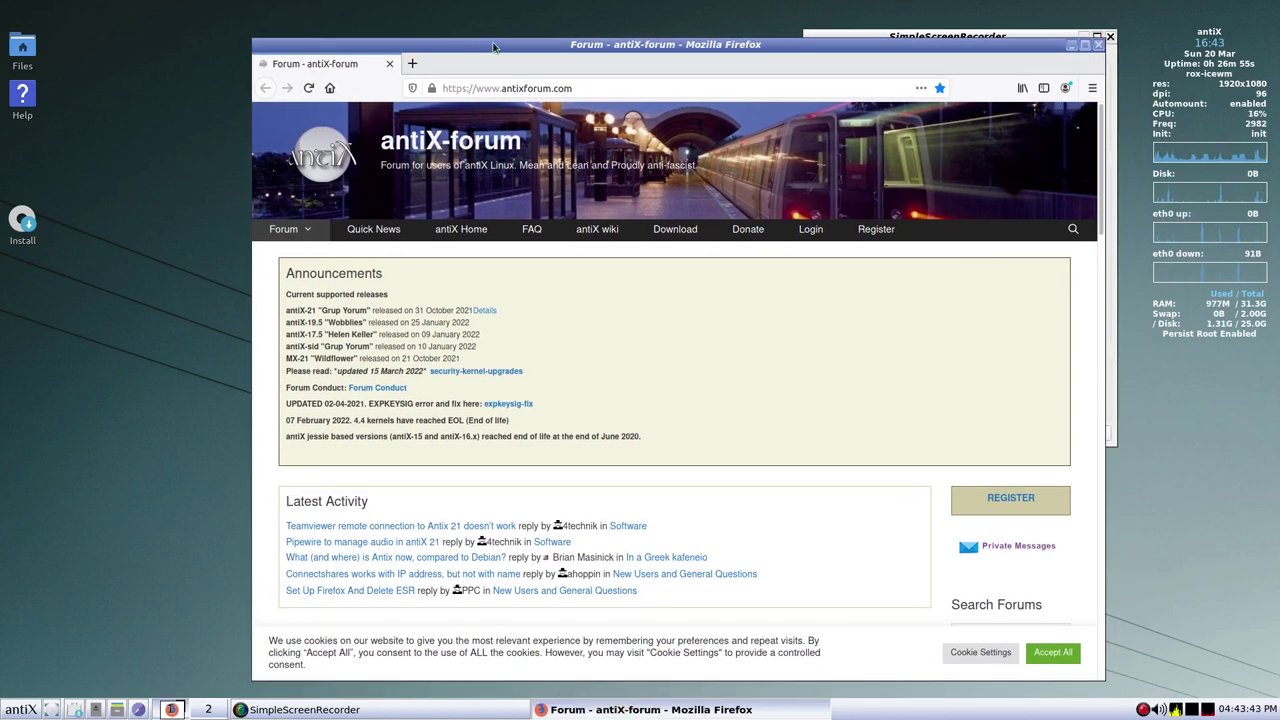
left_click_drag(499, 42, 454, 42)
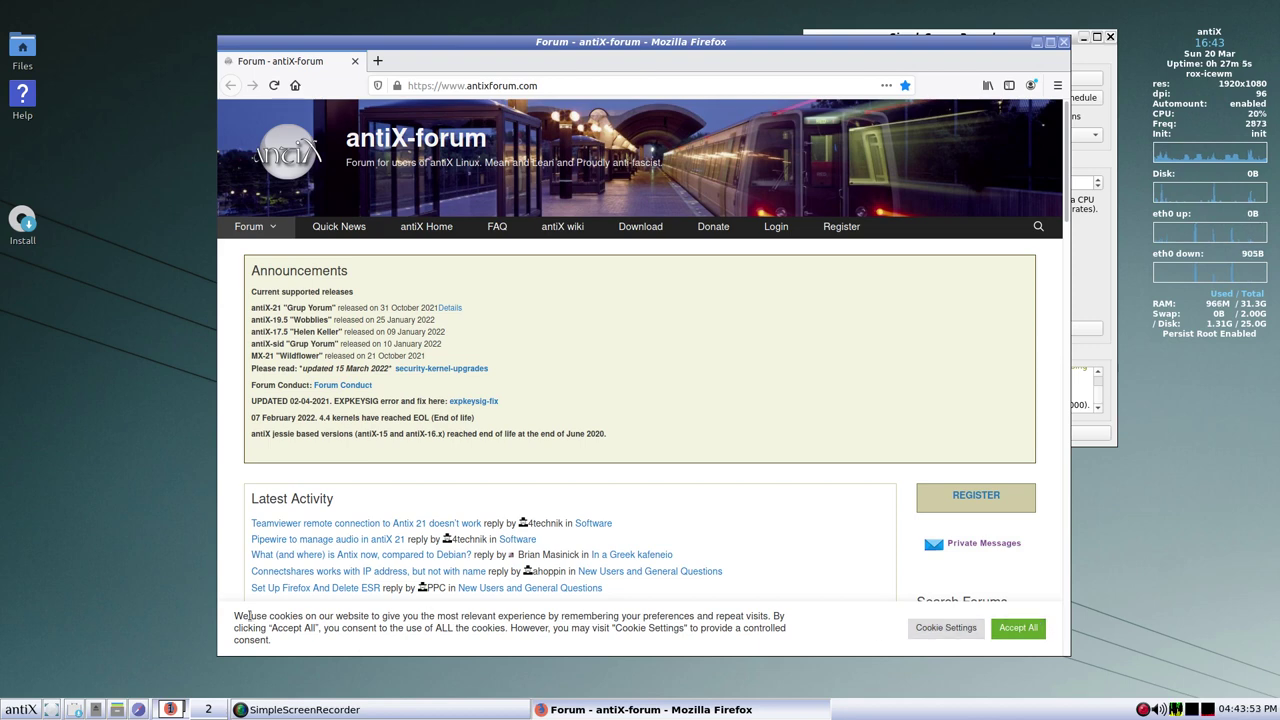
left_click(921, 630)
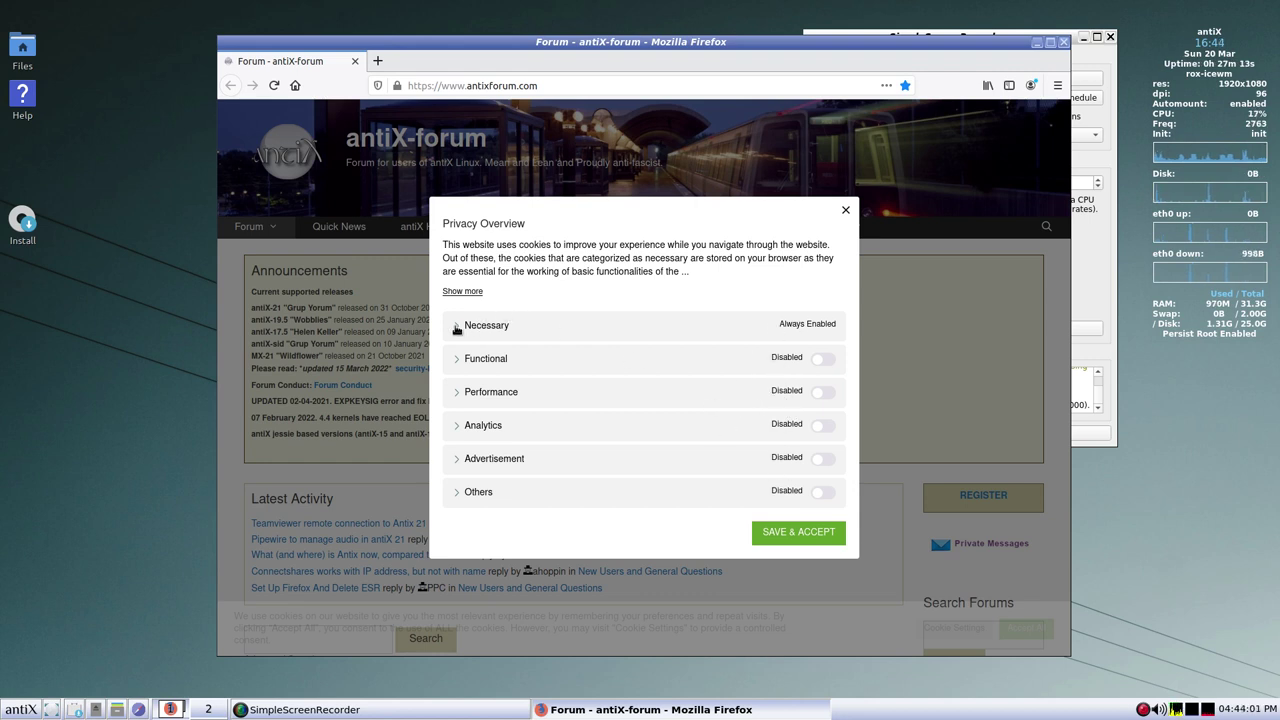
left_click(790, 540)
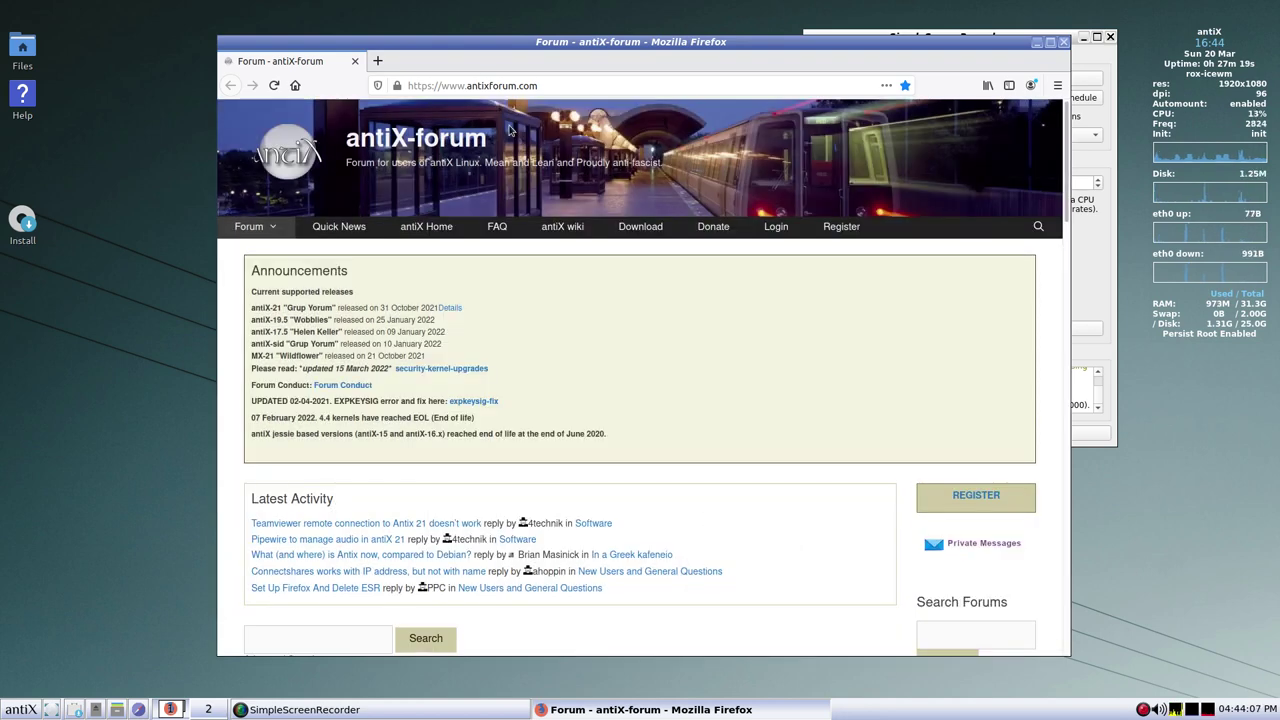
- Turn on the bookmarks toolbar from the Library's Bookmarking Tools menu
left_click(1057, 86)
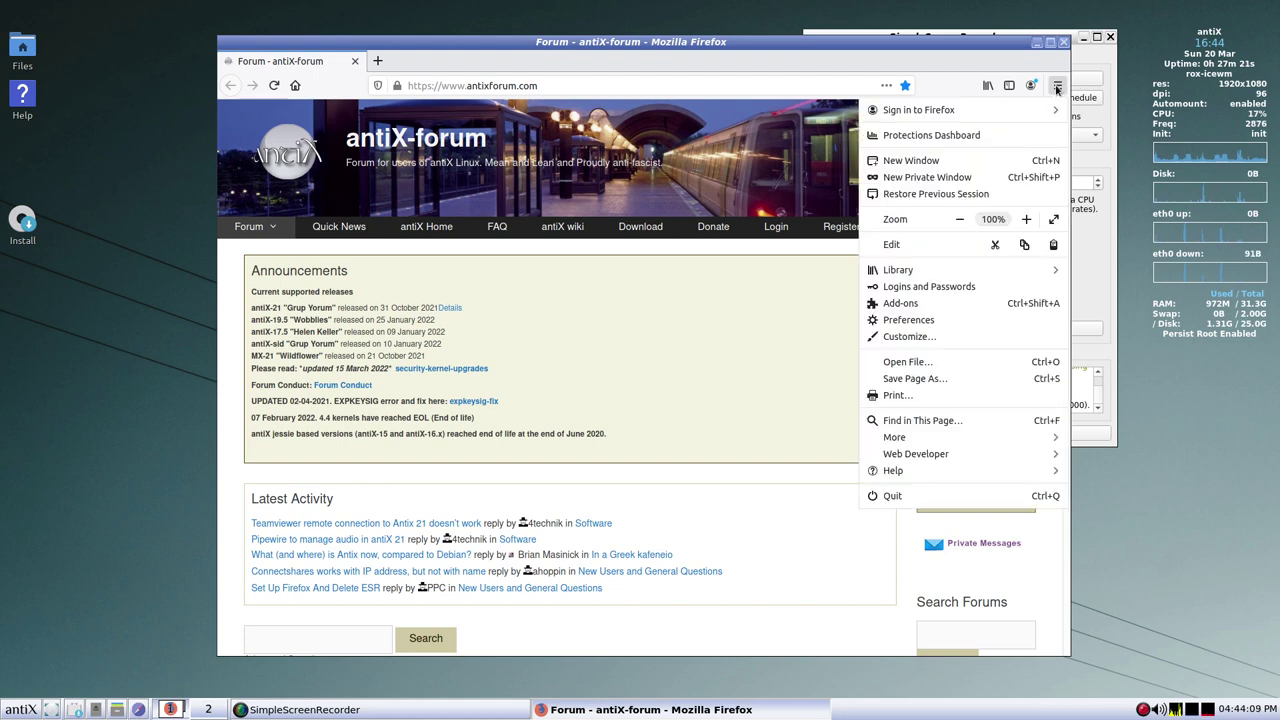
left_click(909, 271)
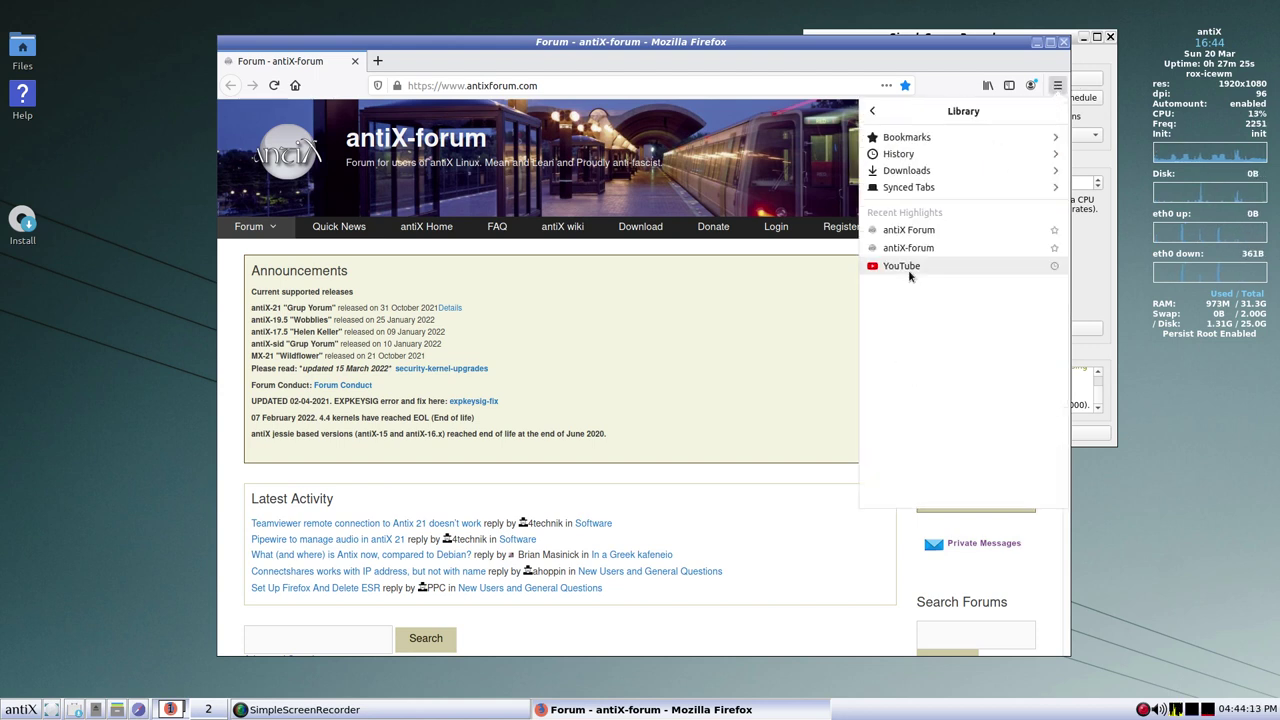
left_click(945, 140)
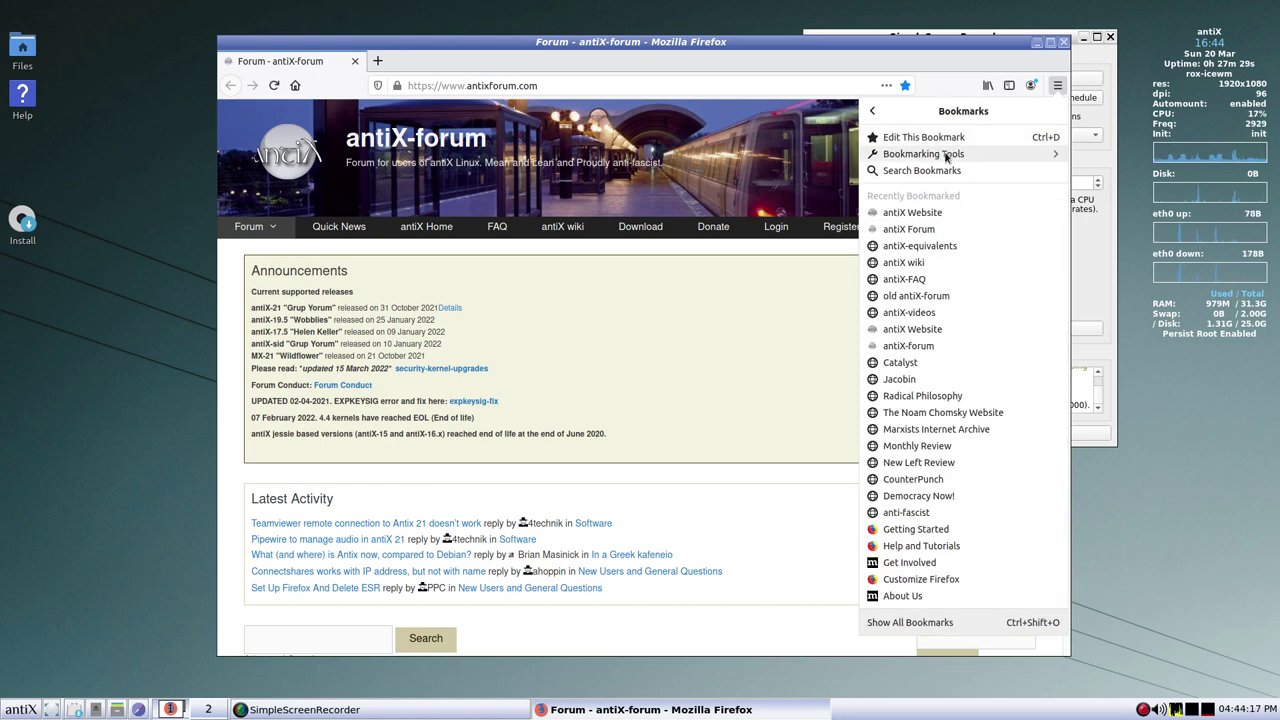
left_click(945, 155)
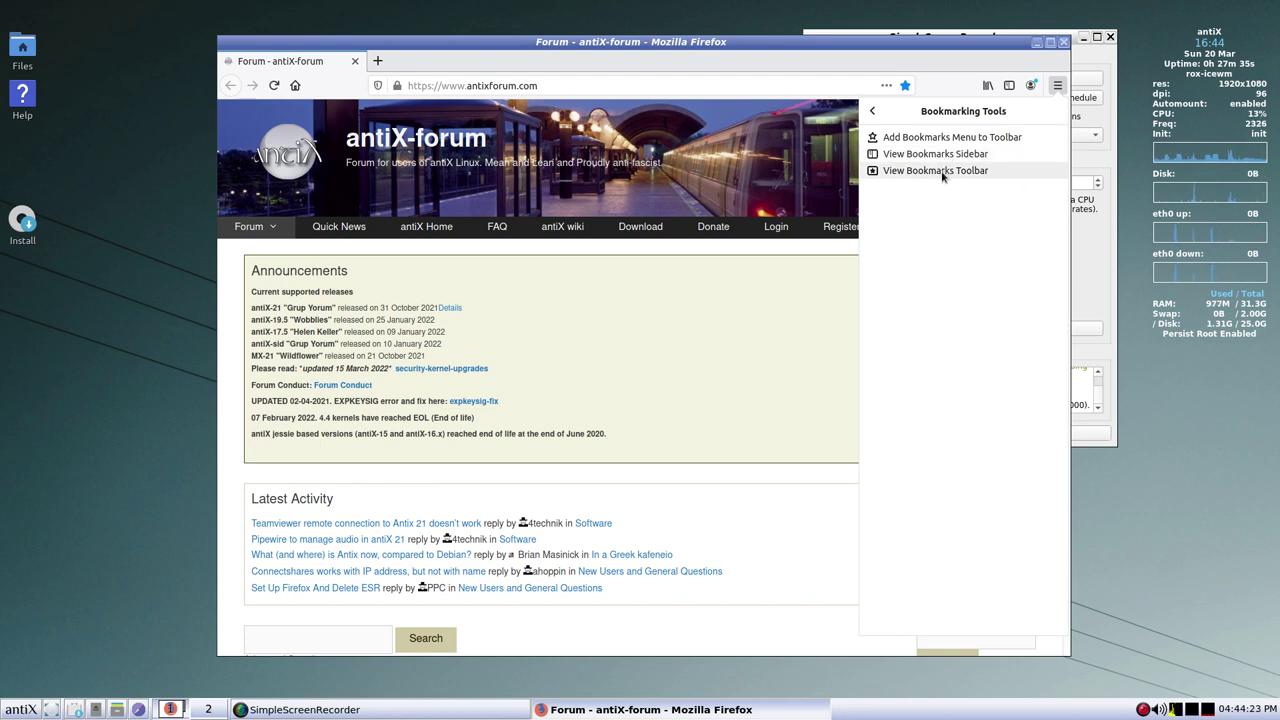
left_click(940, 171)
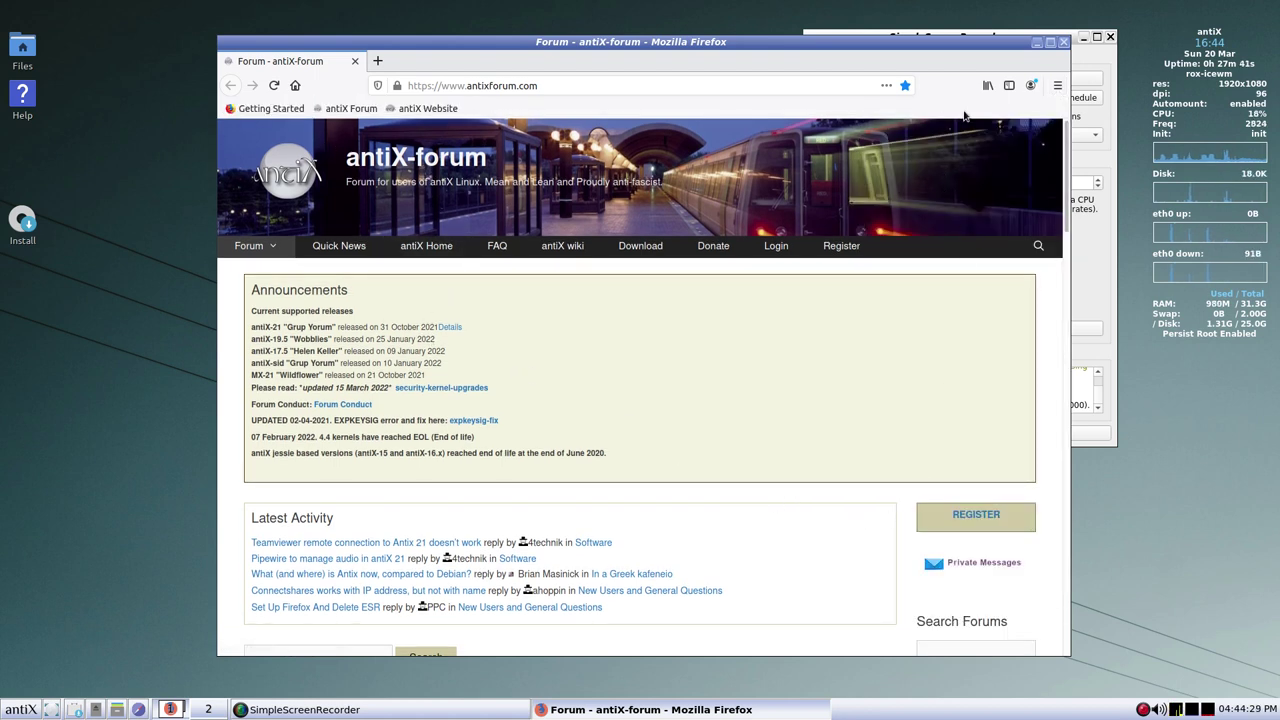
- Open the Library window showing all bookmarks
left_click(987, 85)
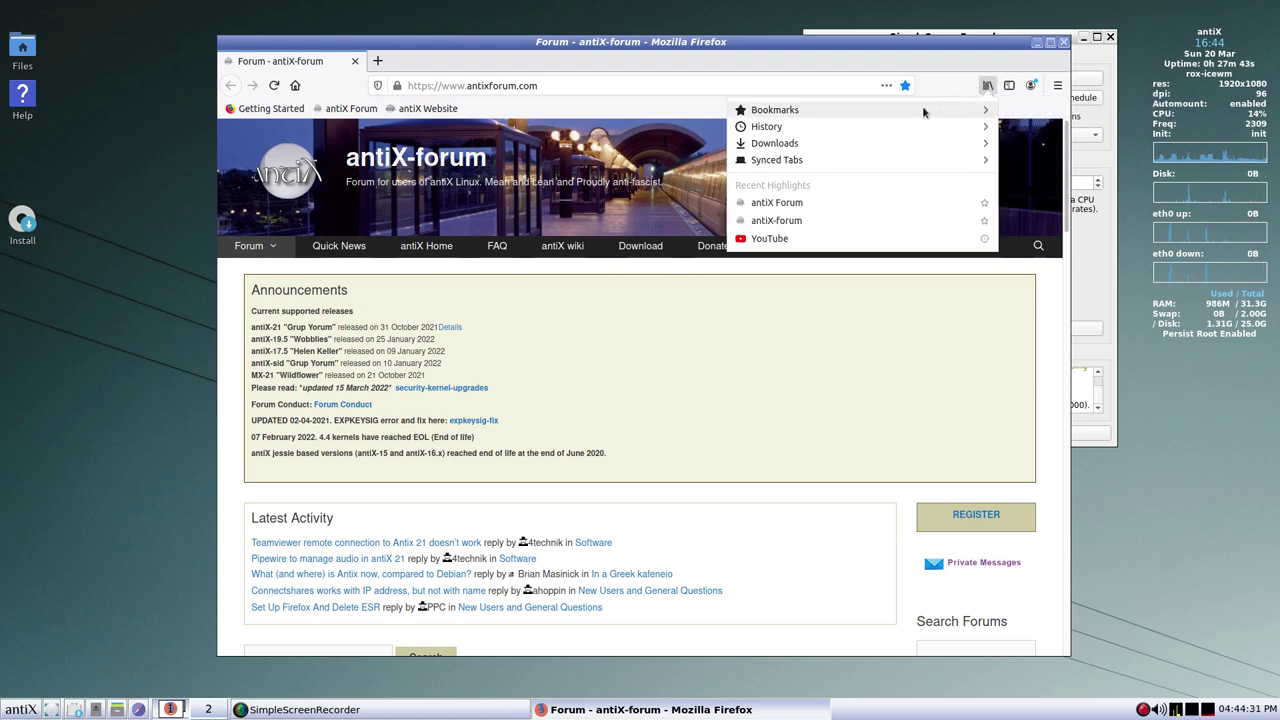
left_click(923, 112)
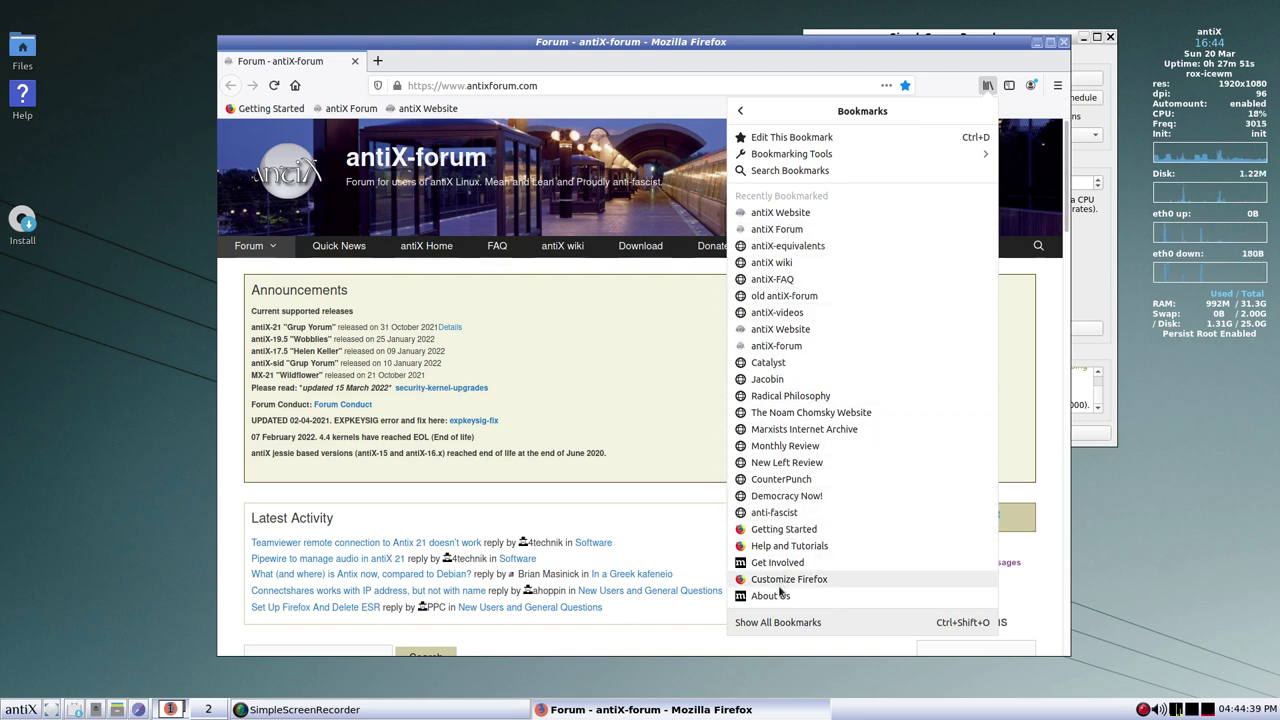
left_click(775, 623)
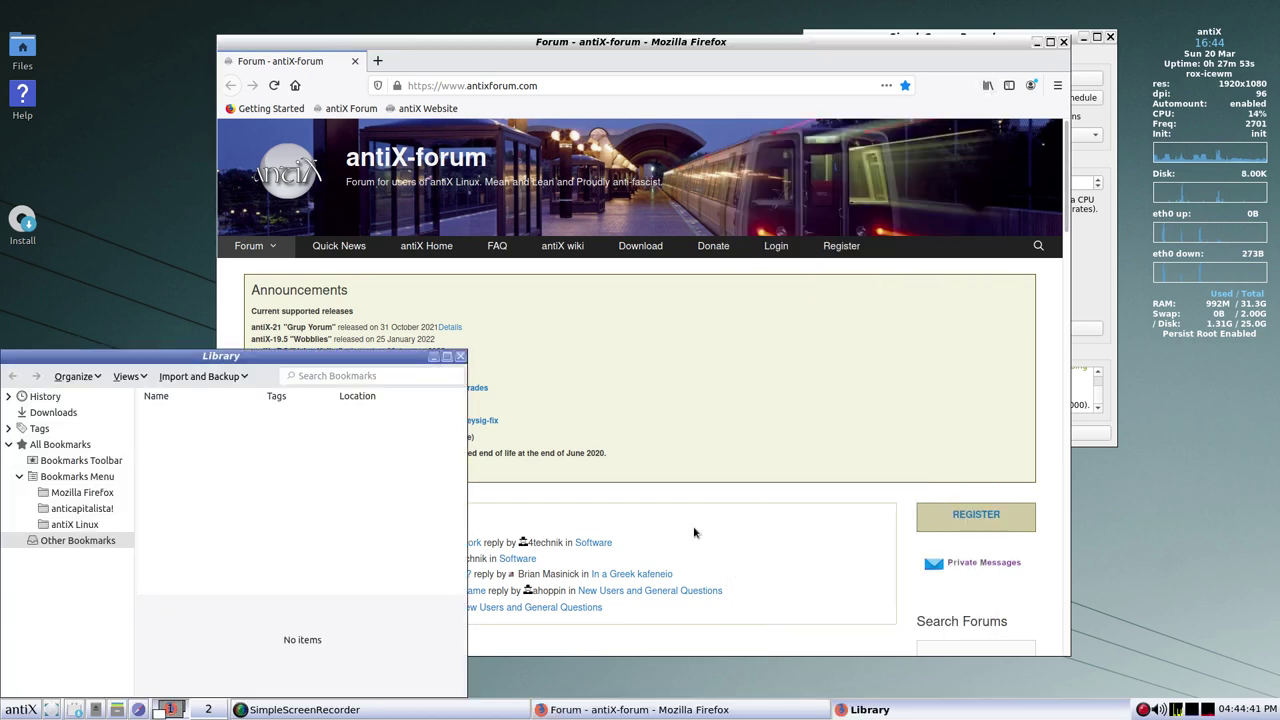
- In the Library, drag the anticapitalista! and antiX Linux folders into the Bookmarks Toolbar
left_click_drag(379, 357, 568, 133)
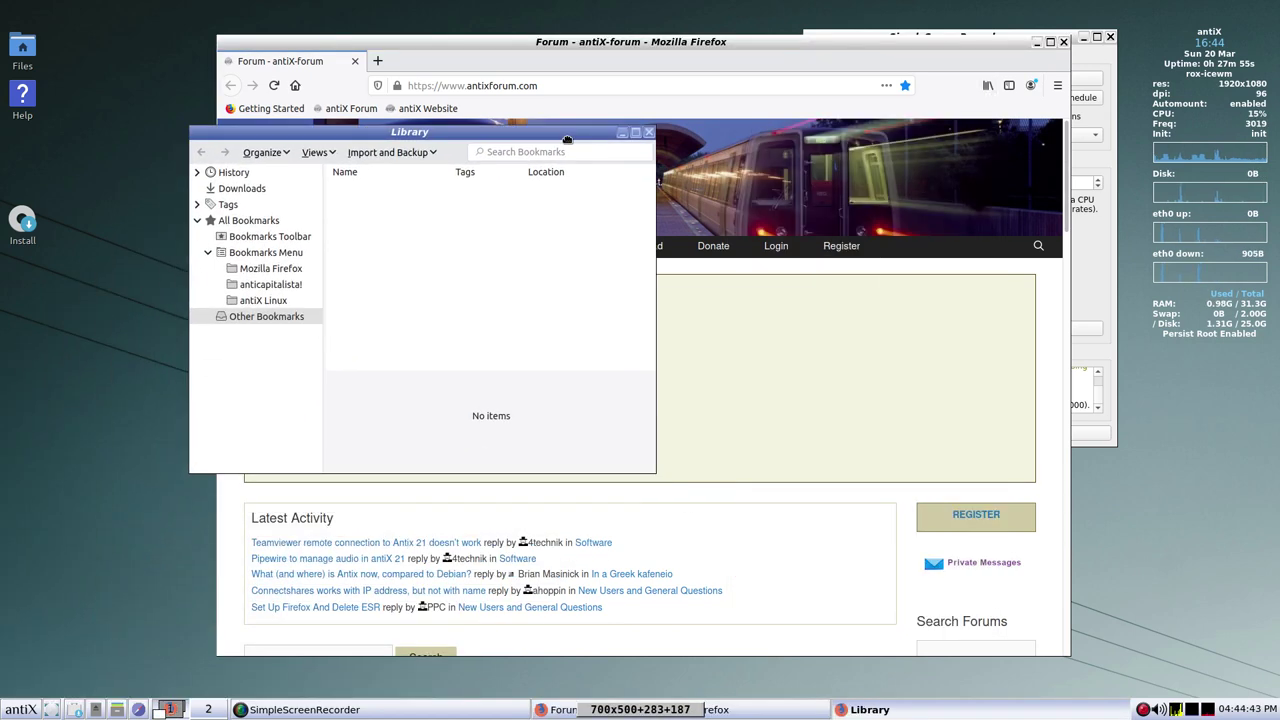
left_click(229, 239)
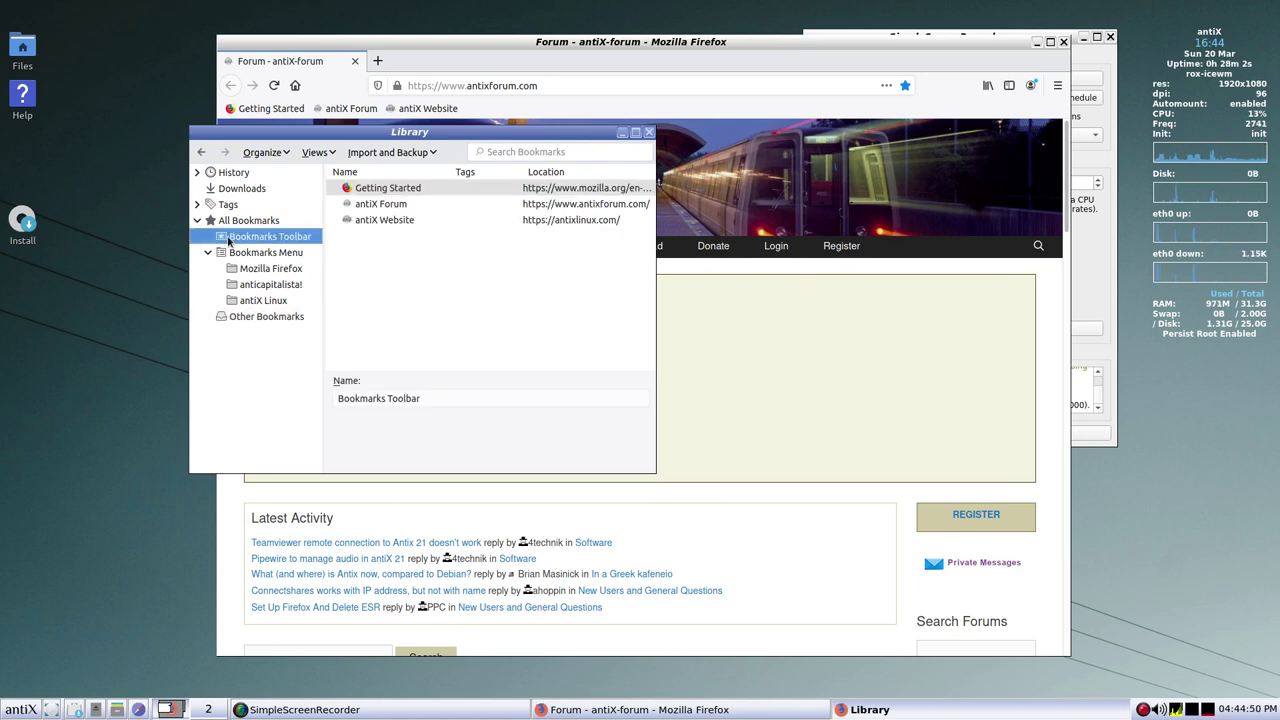
left_click(235, 286)
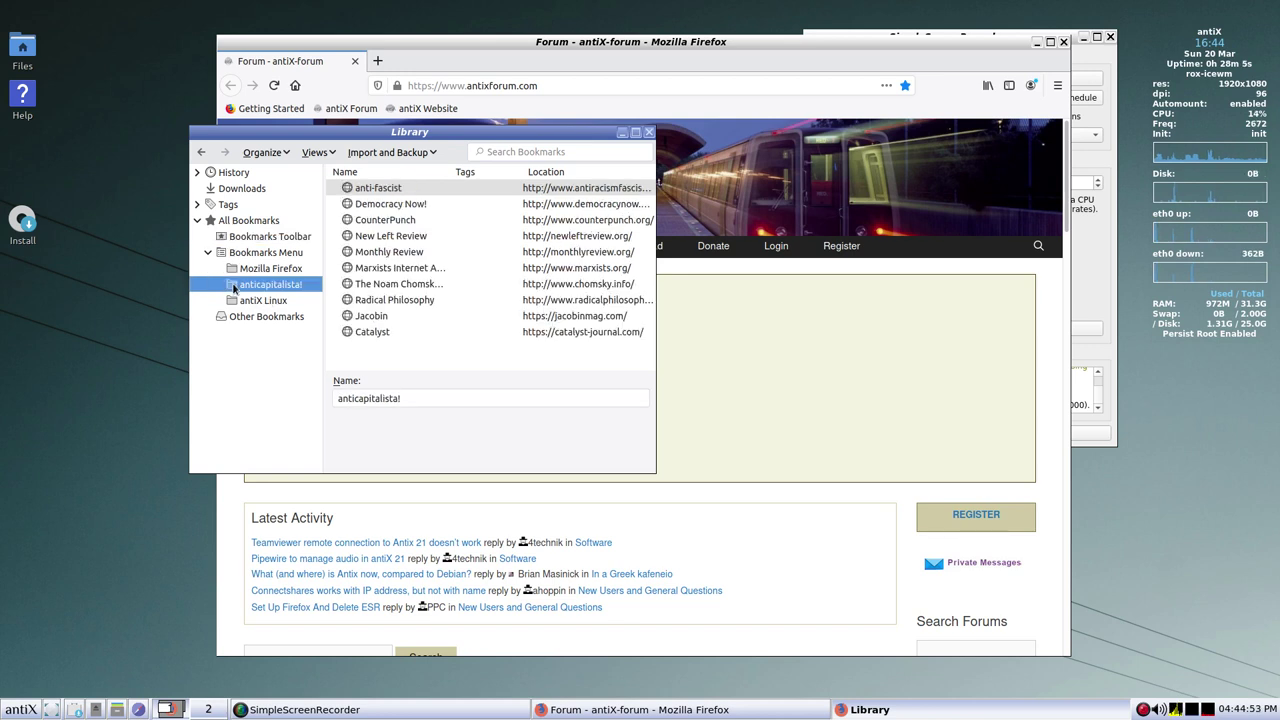
left_click_drag(234, 289, 244, 238)
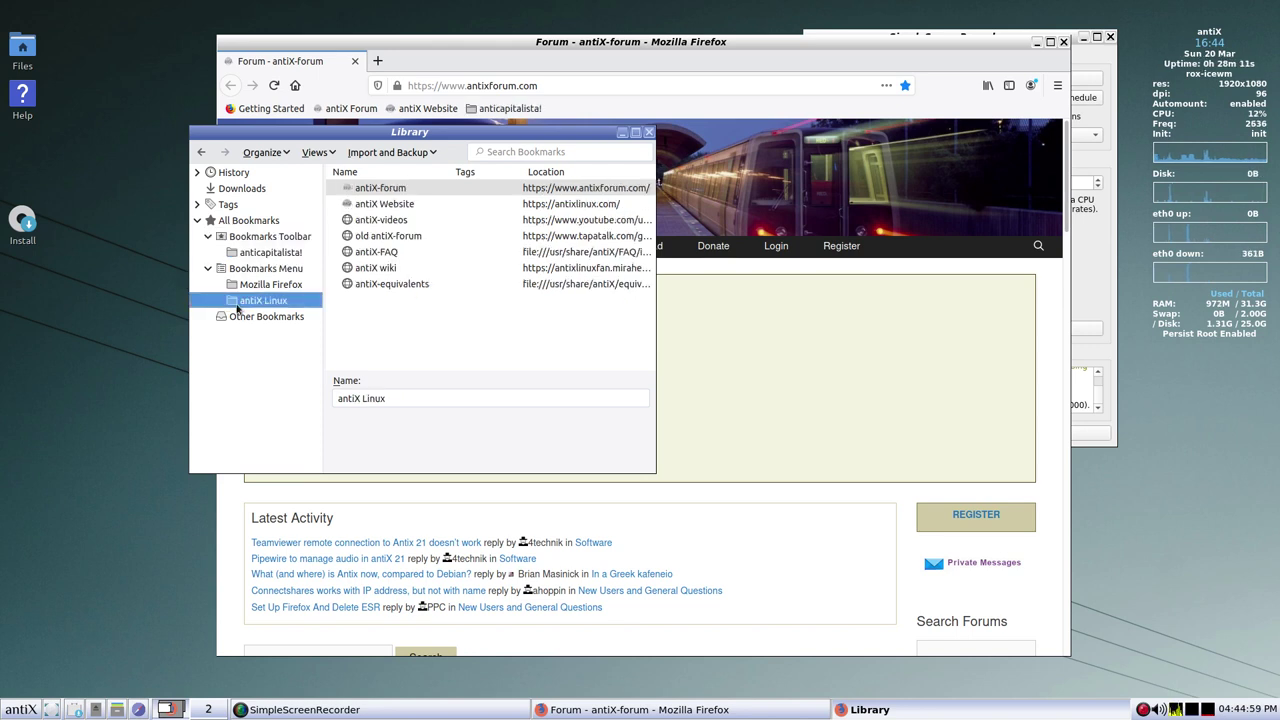
left_click_drag(236, 310, 254, 246)
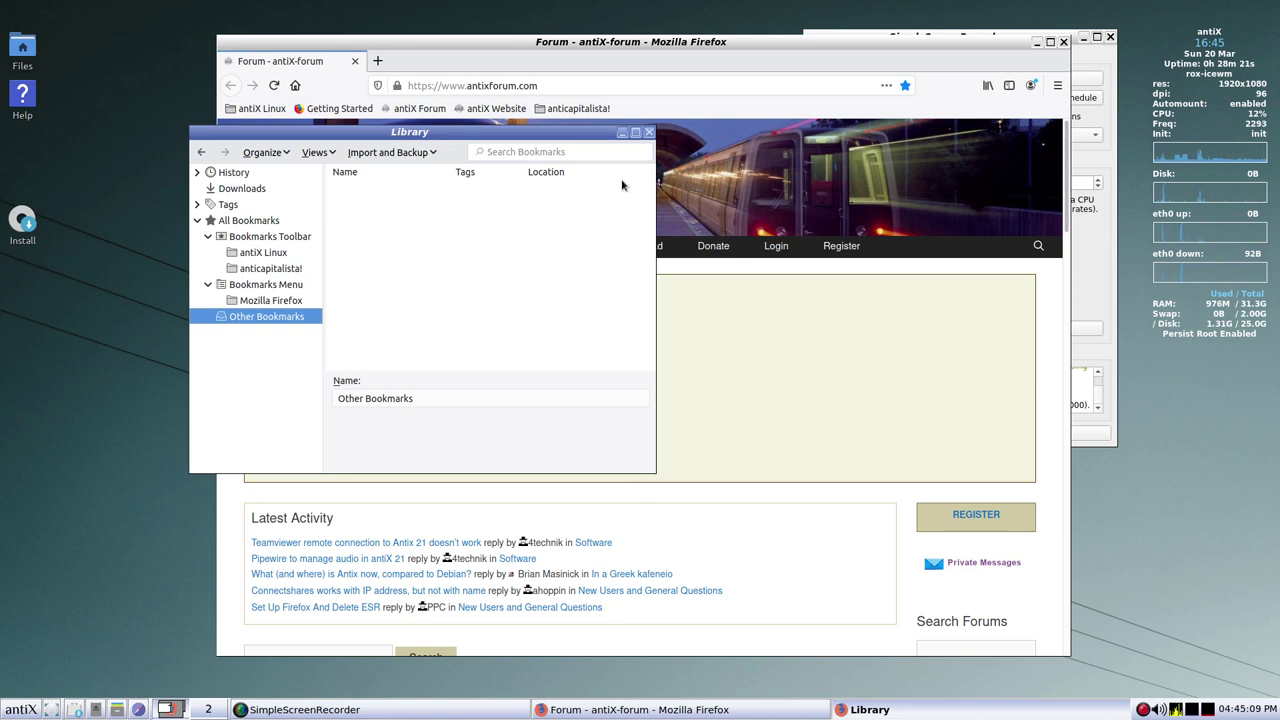
- Close the Library, move Getting Started to the toolbar's end, and open all anticapitalista! bookmarks in tabs
left_click(648, 132)
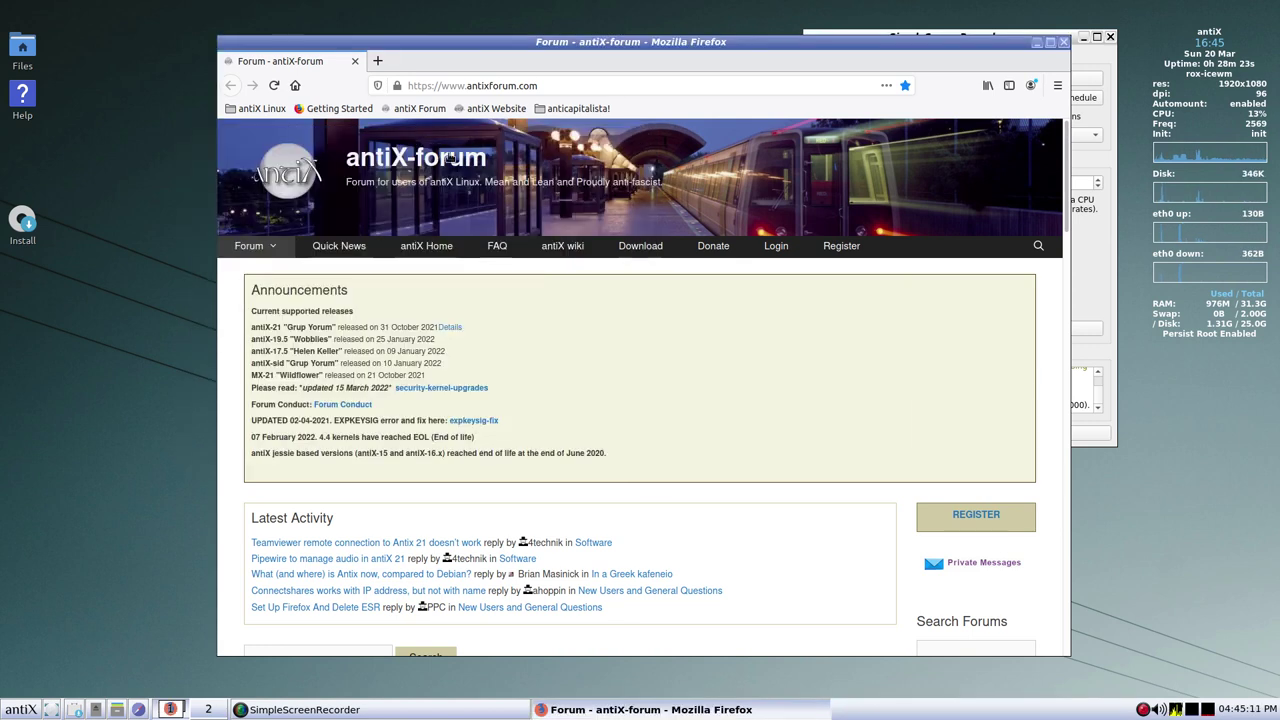
left_click_drag(333, 108, 655, 114)
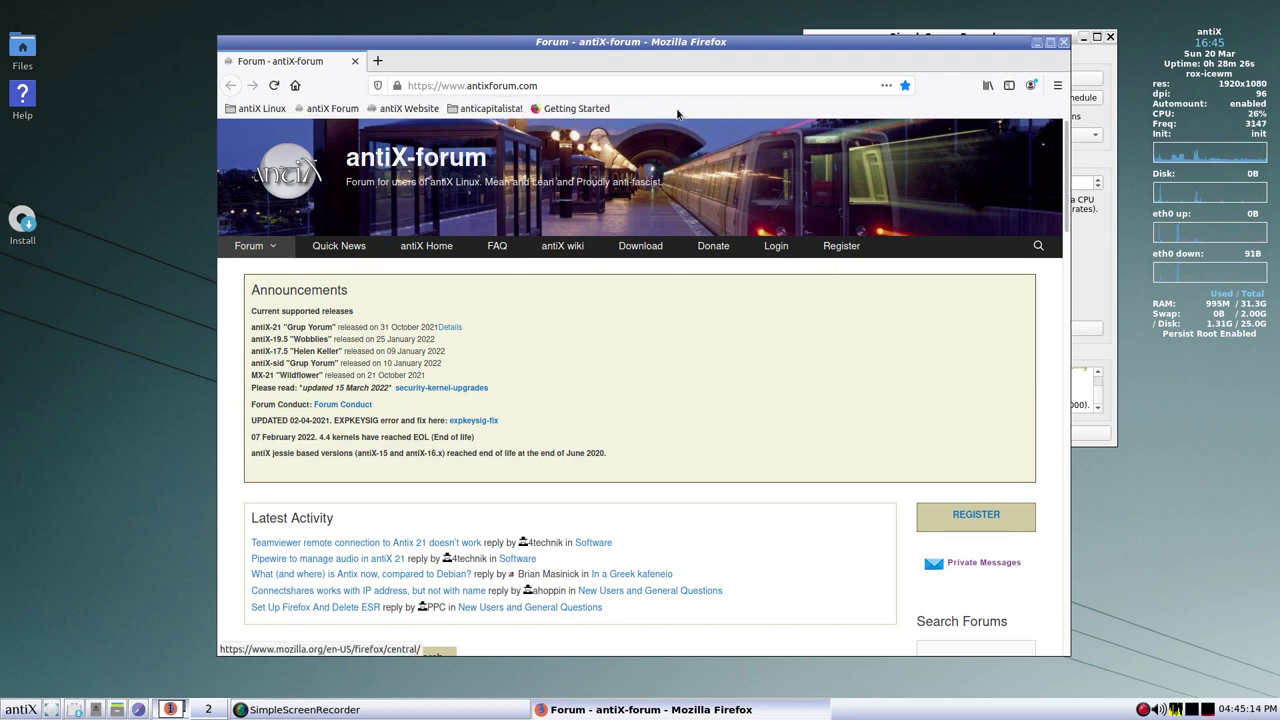
right_click(463, 111)
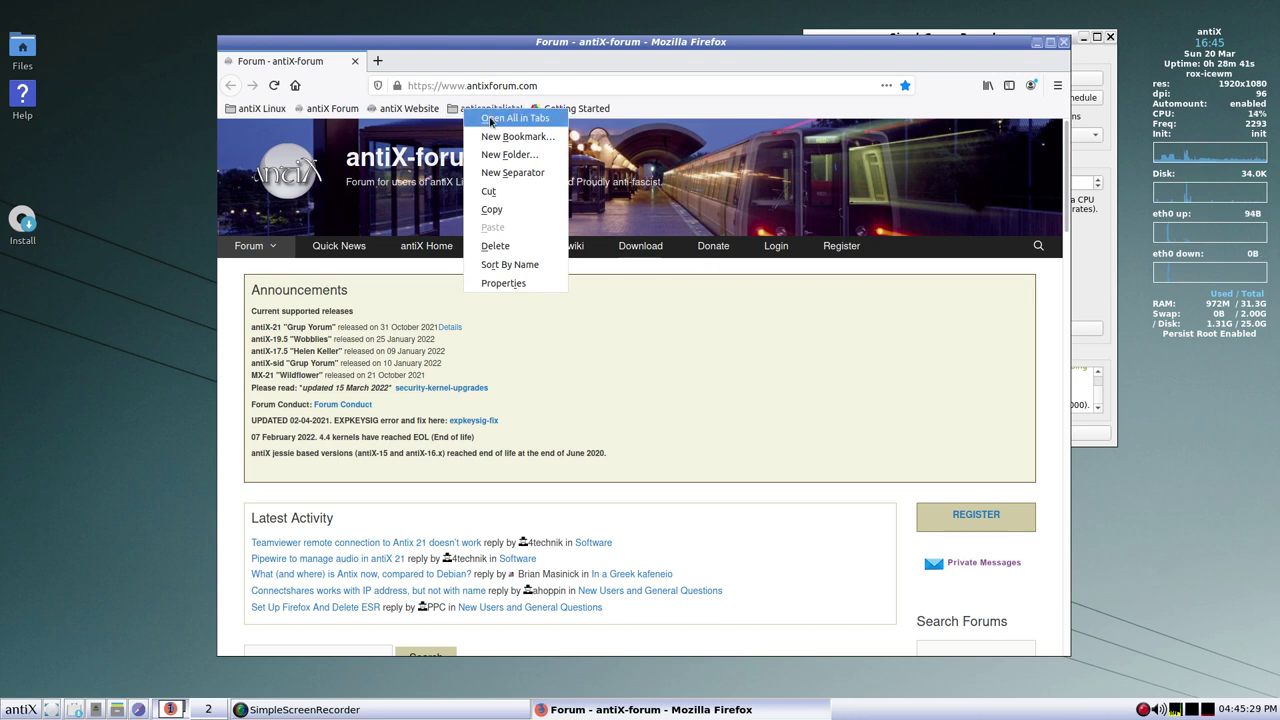
left_click(489, 119)
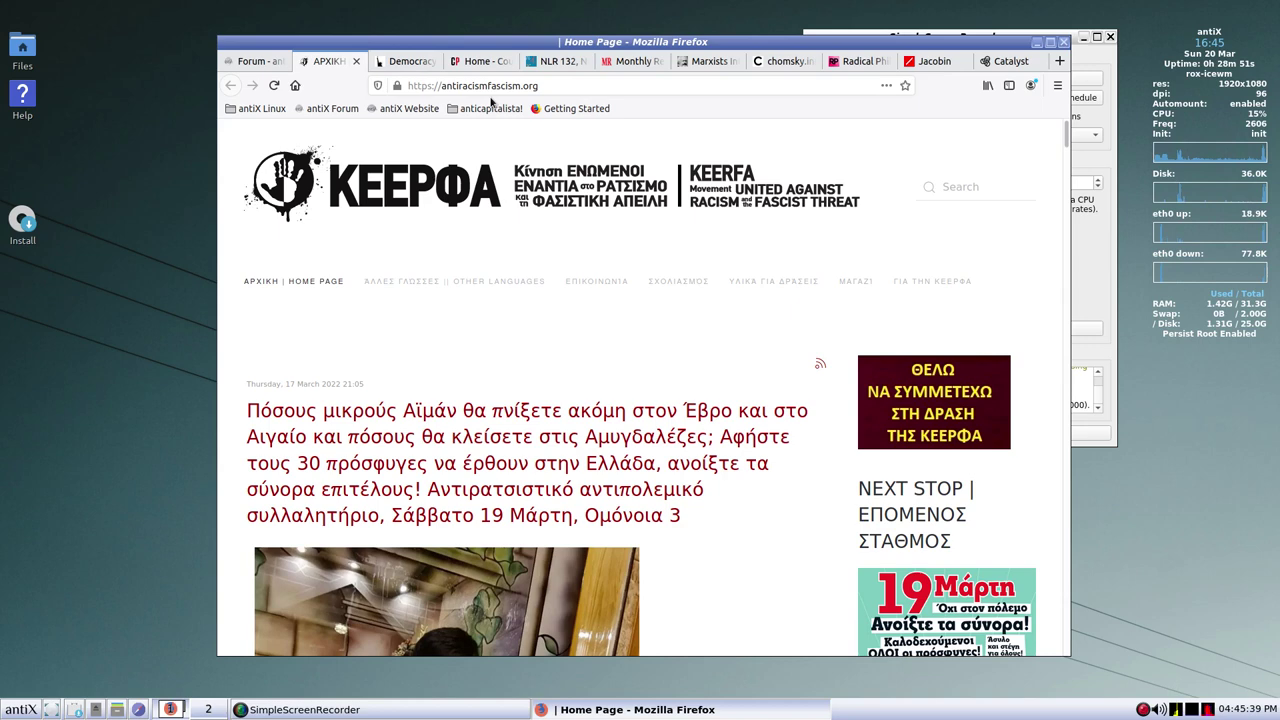
- Skim the KEERFA anti-racism page, then close its tab
scroll(660, 440, "down", 3)
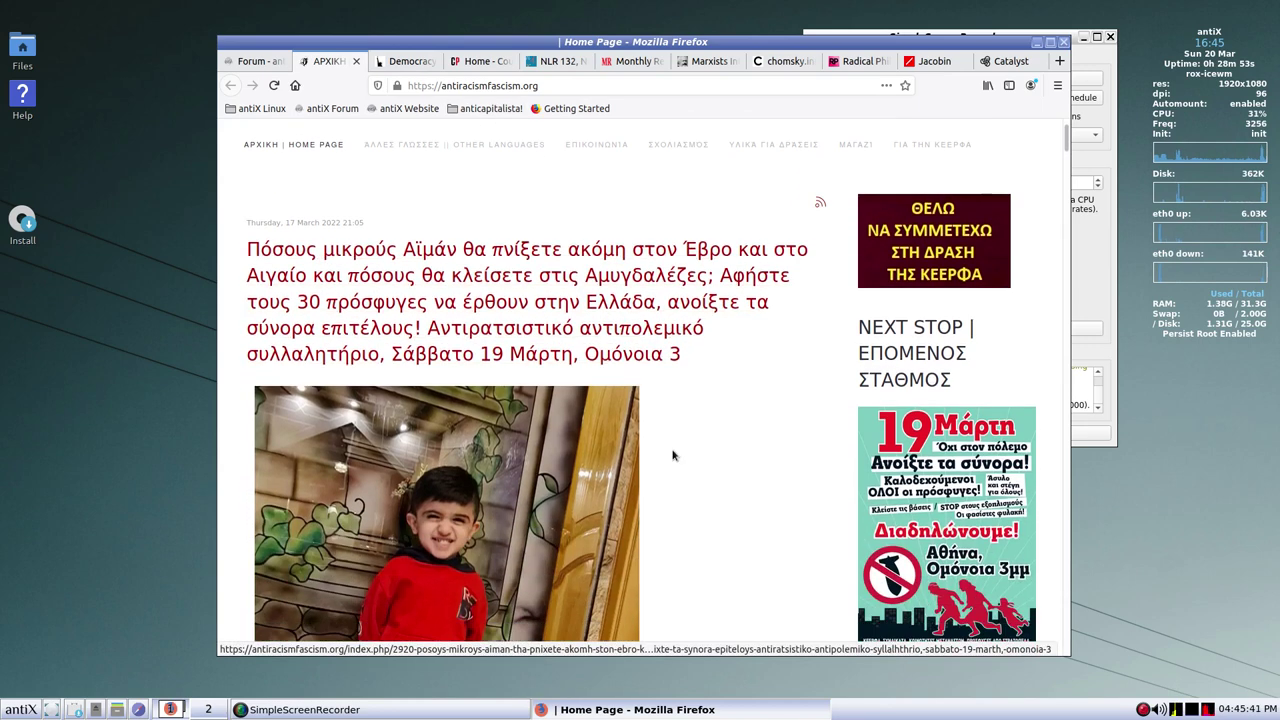
scroll(672, 456, "down", 10)
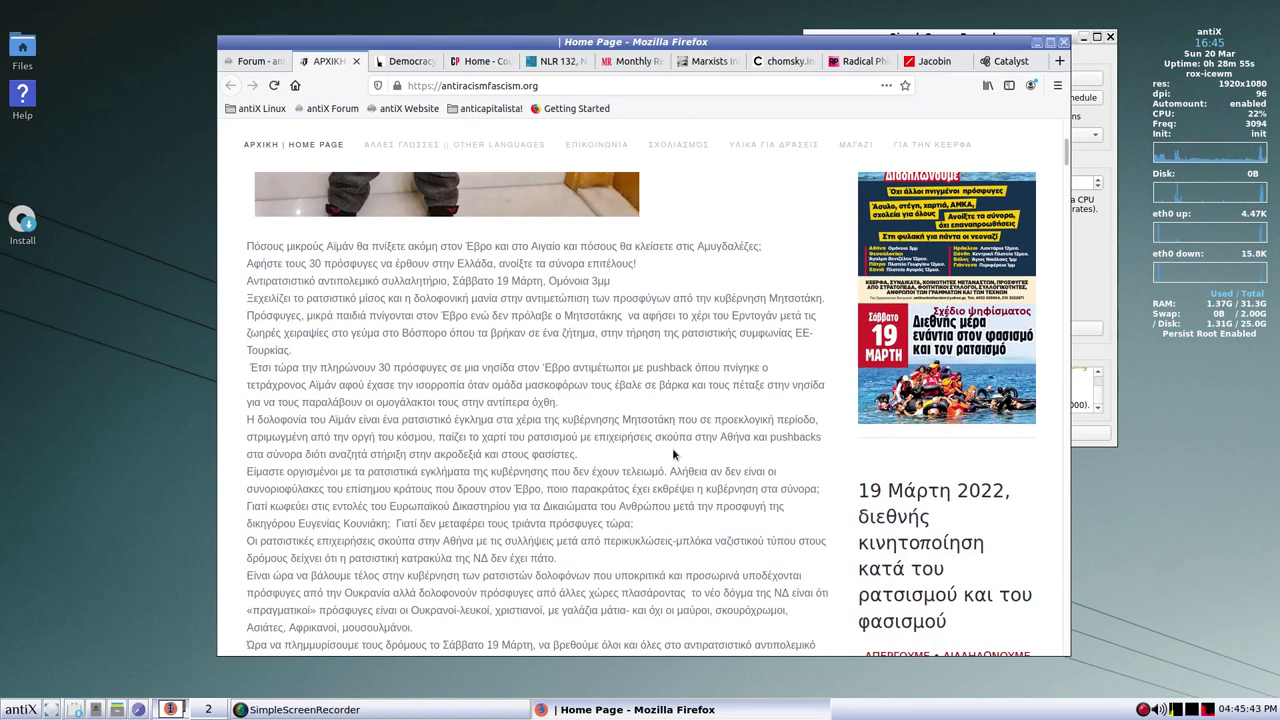
scroll(672, 447, "down", 7)
scroll(672, 447, "up", 6)
scroll(676, 440, "up", 10)
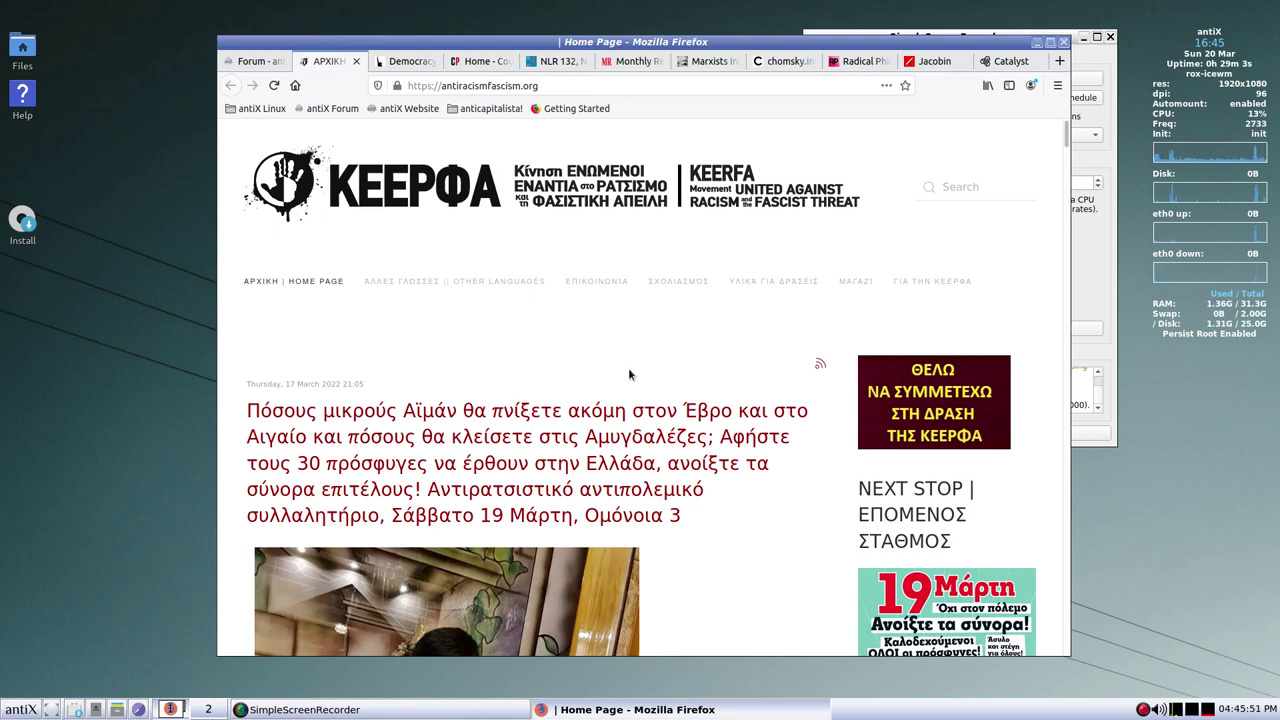
scroll(652, 432, "down", 3)
scroll(651, 428, "up", 3)
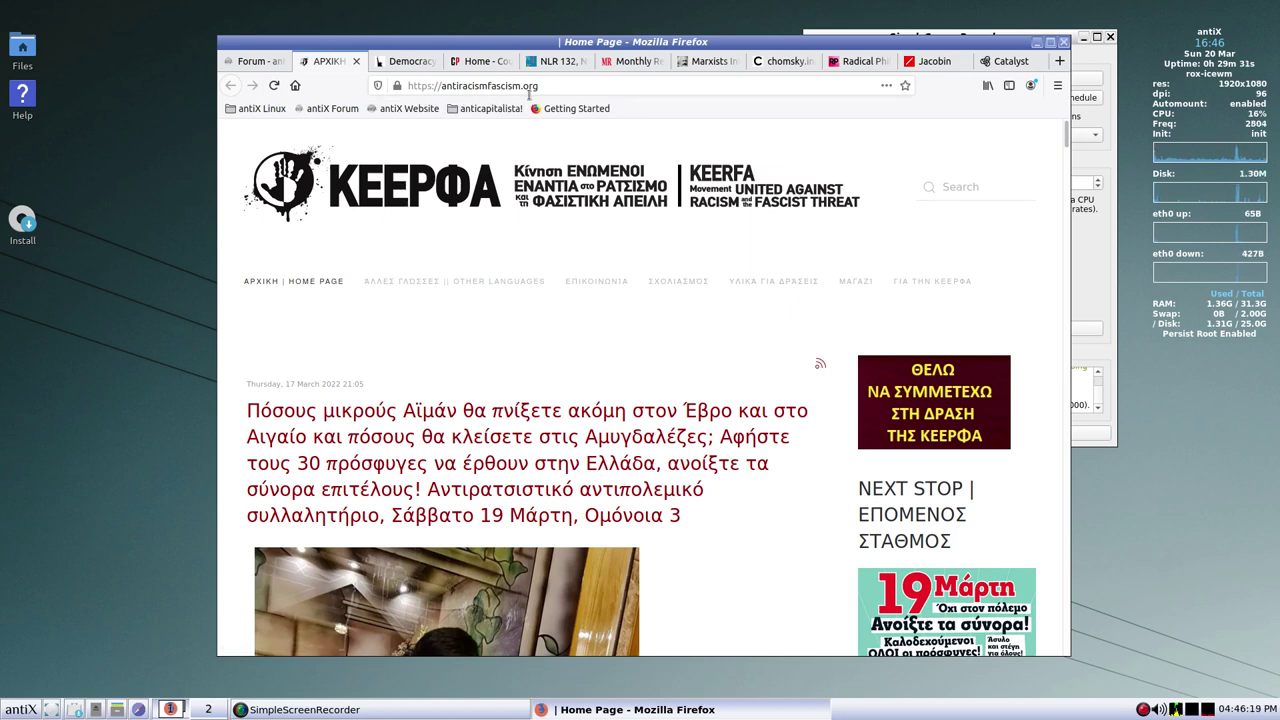
left_click(356, 61)
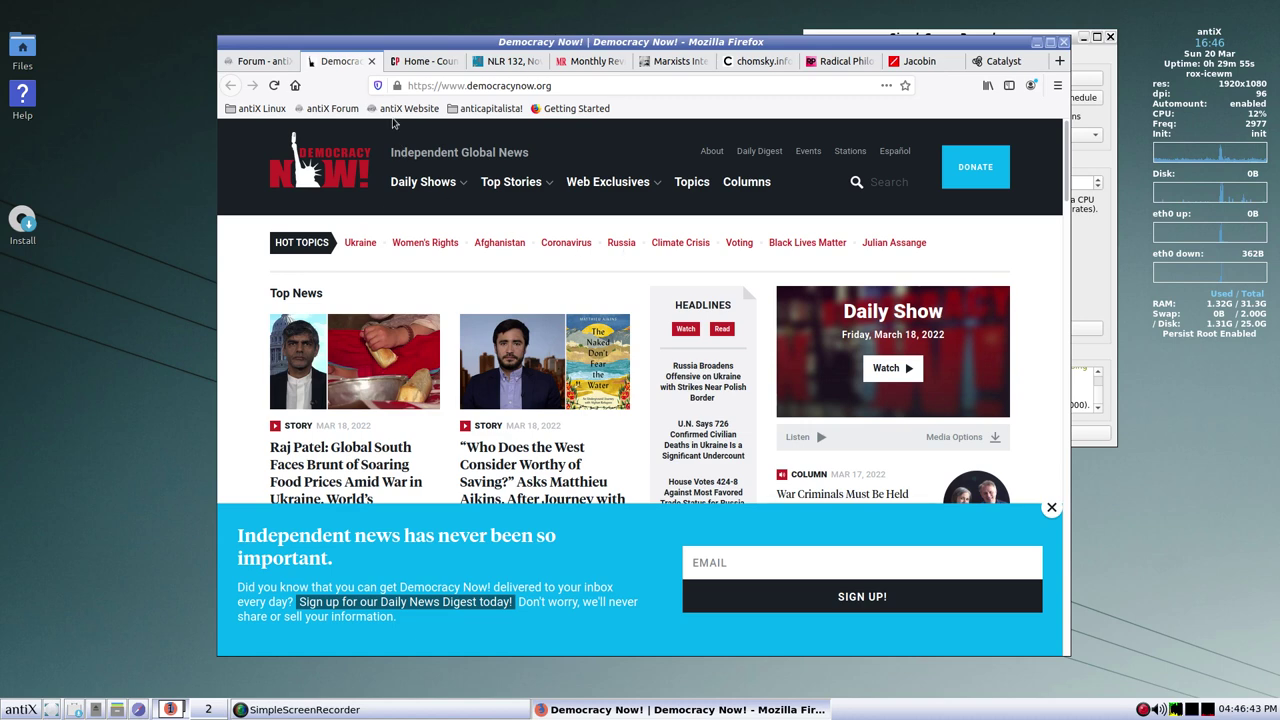
- Close the Democracy Now! and CounterPunch tabs, skimming each page first
left_click(370, 62)
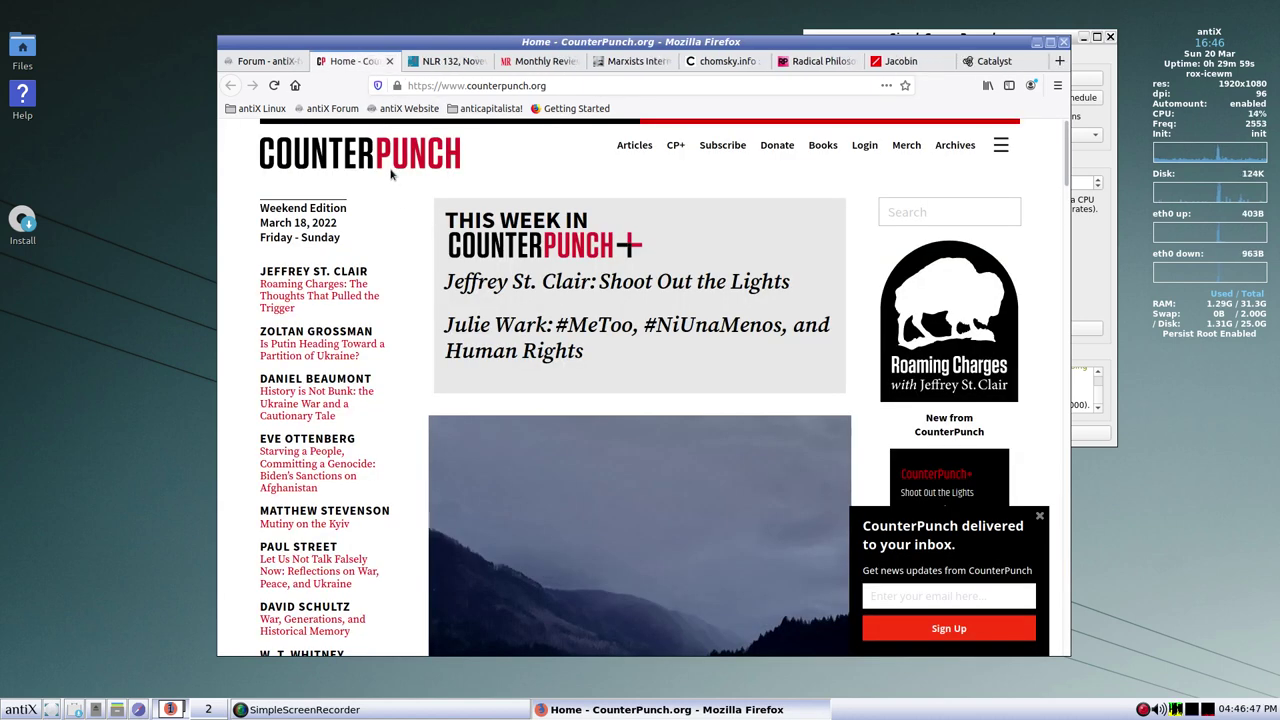
scroll(578, 404, "down", 3)
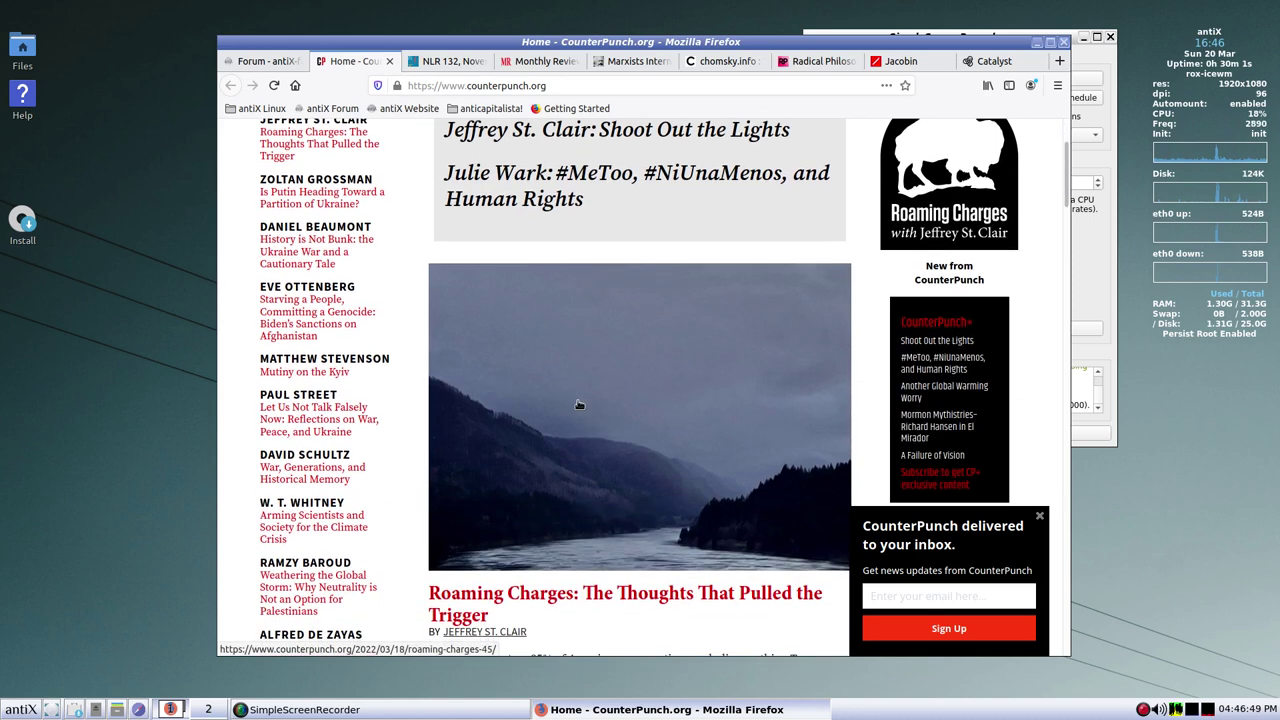
scroll(578, 404, "up", 3)
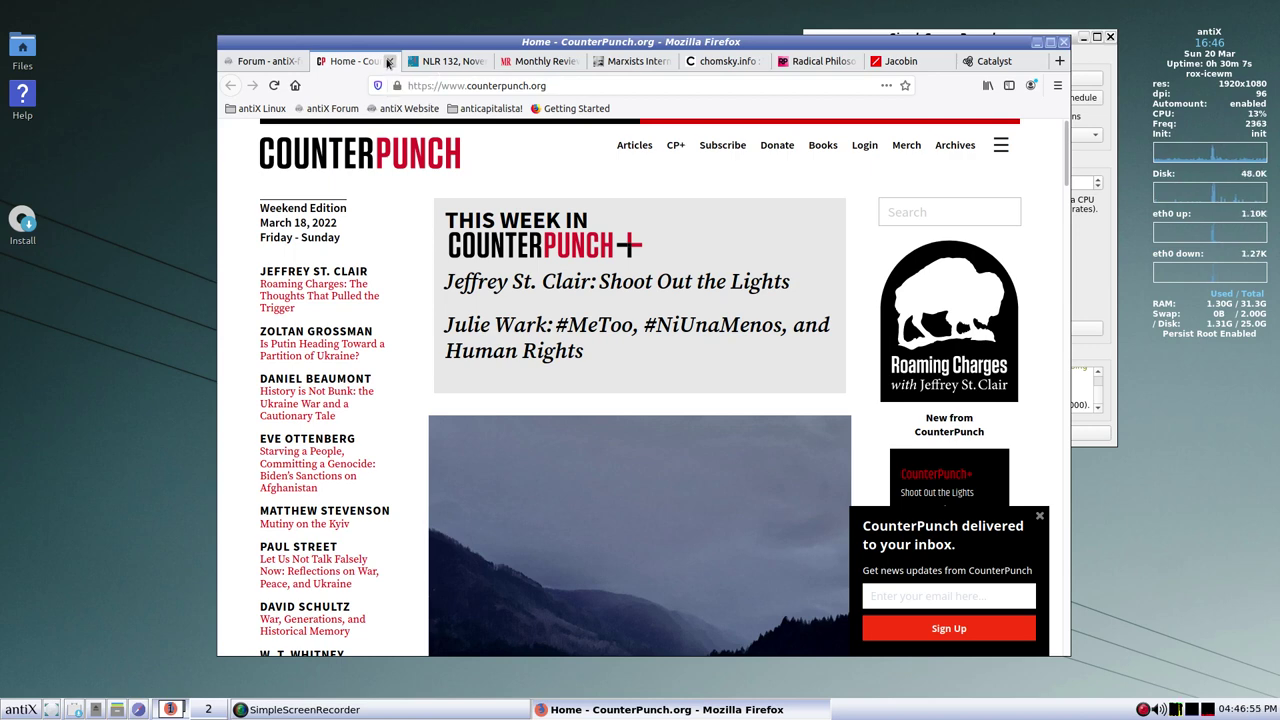
left_click(388, 62)
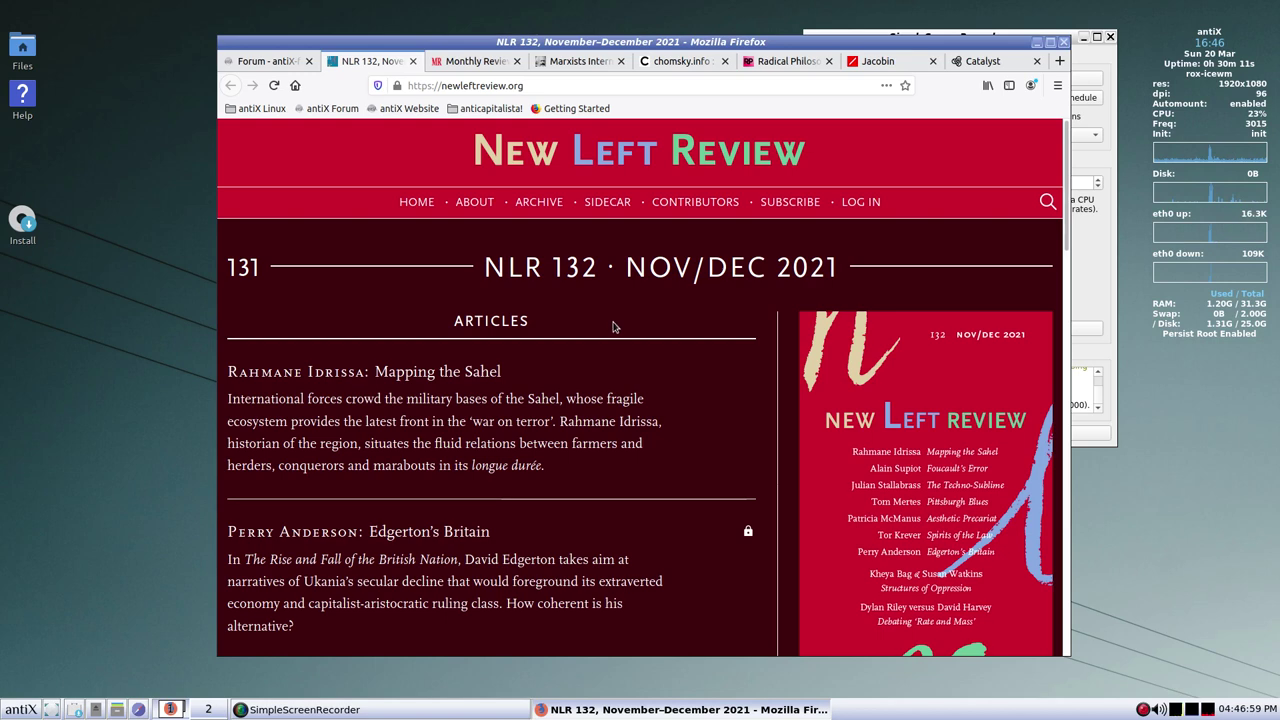
scroll(615, 325, "down", 5)
scroll(615, 325, "up", 5)
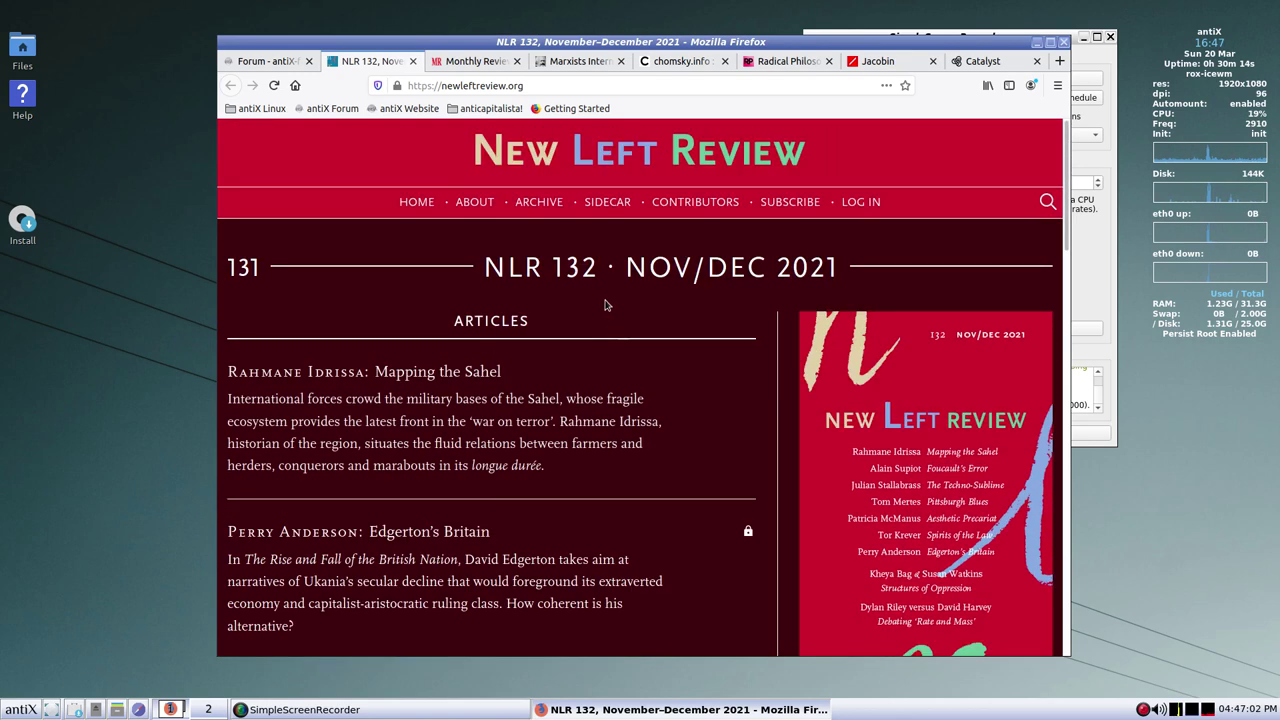
- Close the New Left Review tab, then skim Monthly Review and select 'SOCIALIST' in its masthead
left_click(412, 63)
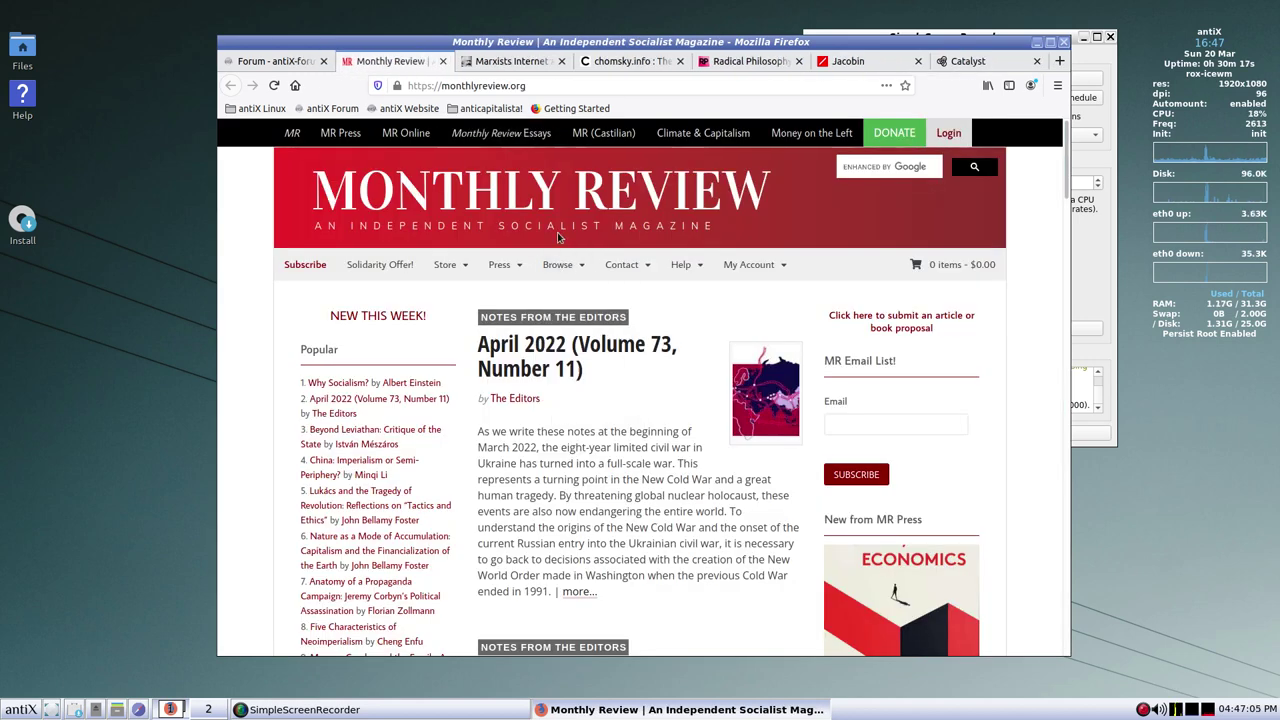
mouse_move(629, 318)
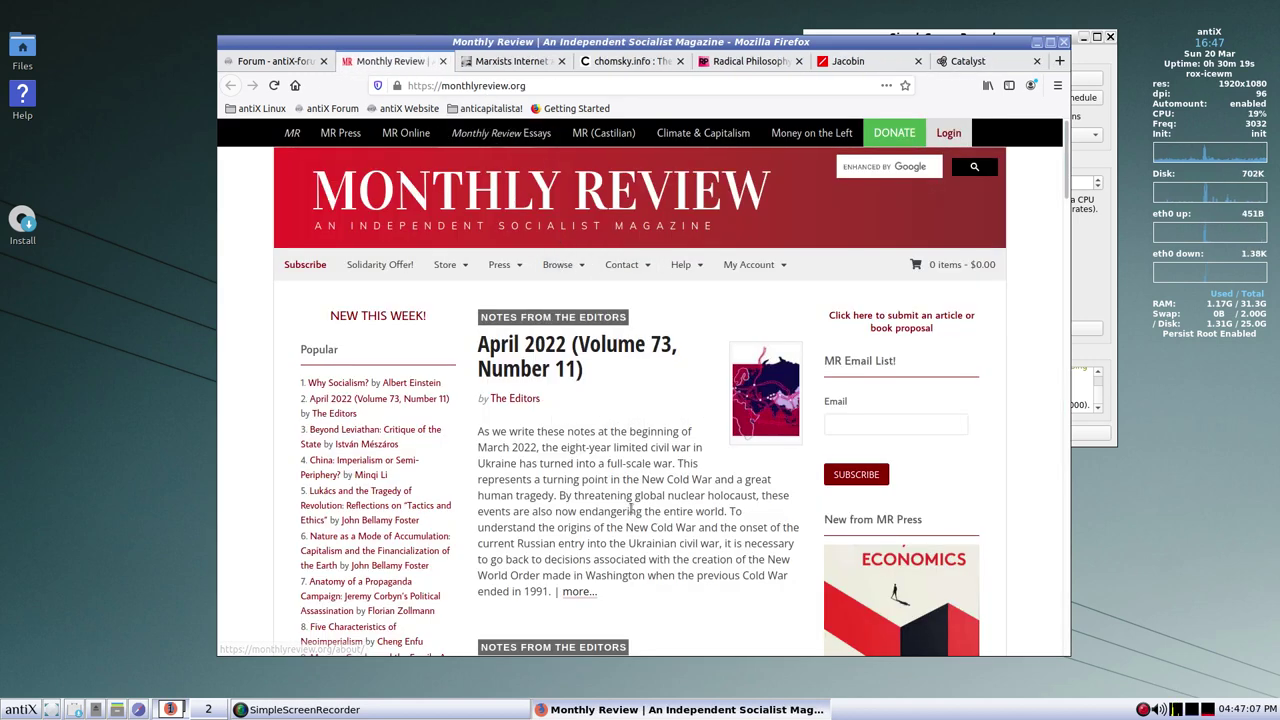
scroll(617, 500, "down", 2)
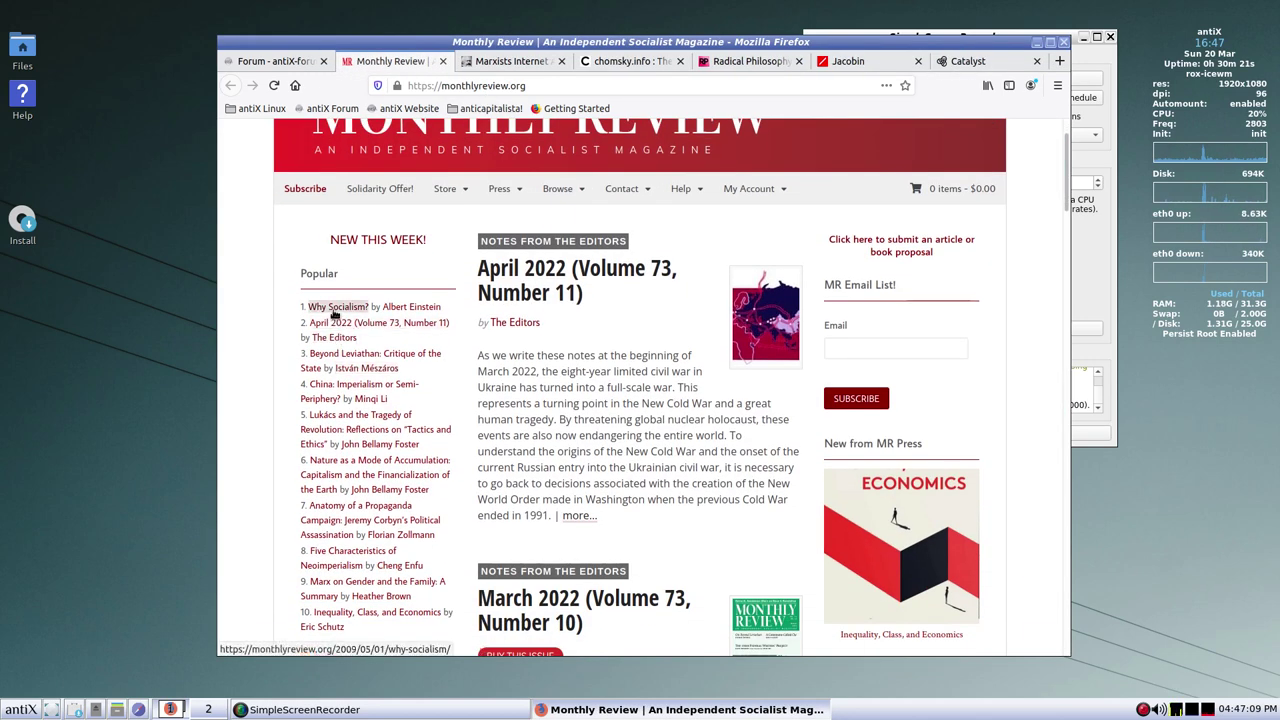
scroll(537, 455, "down", 2)
scroll(537, 455, "up", 3)
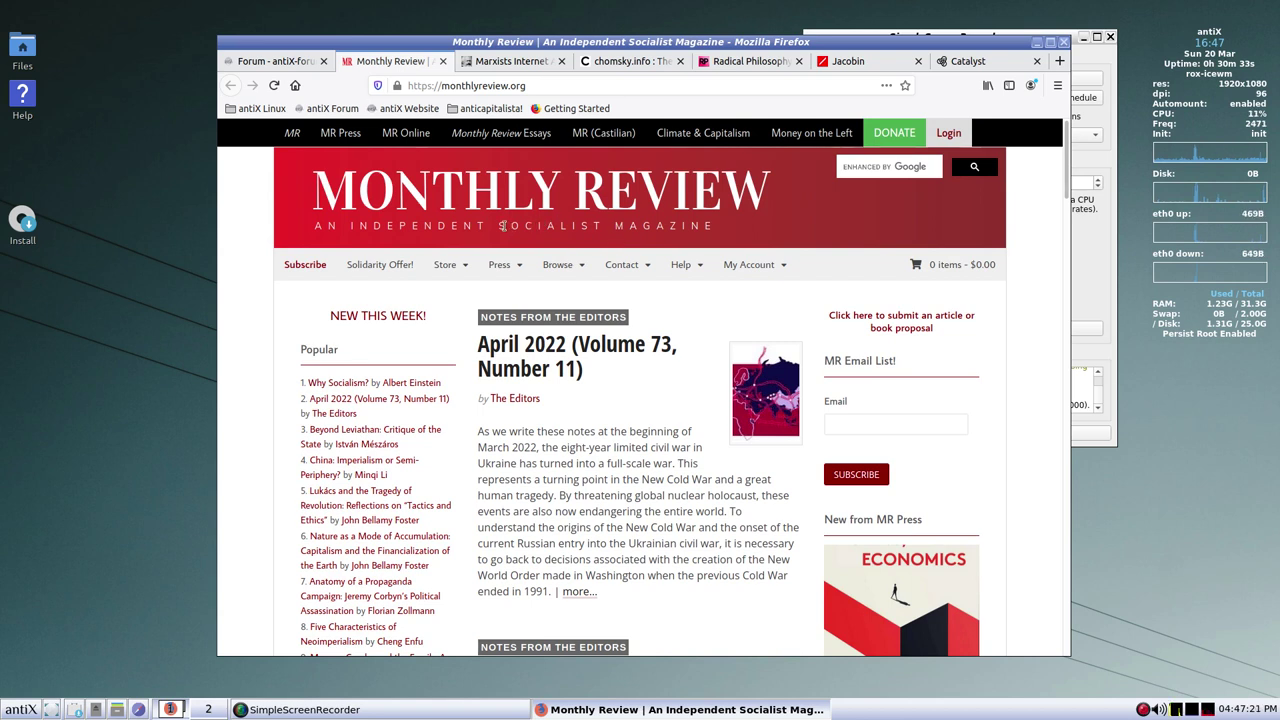
left_click_drag(495, 225, 606, 225)
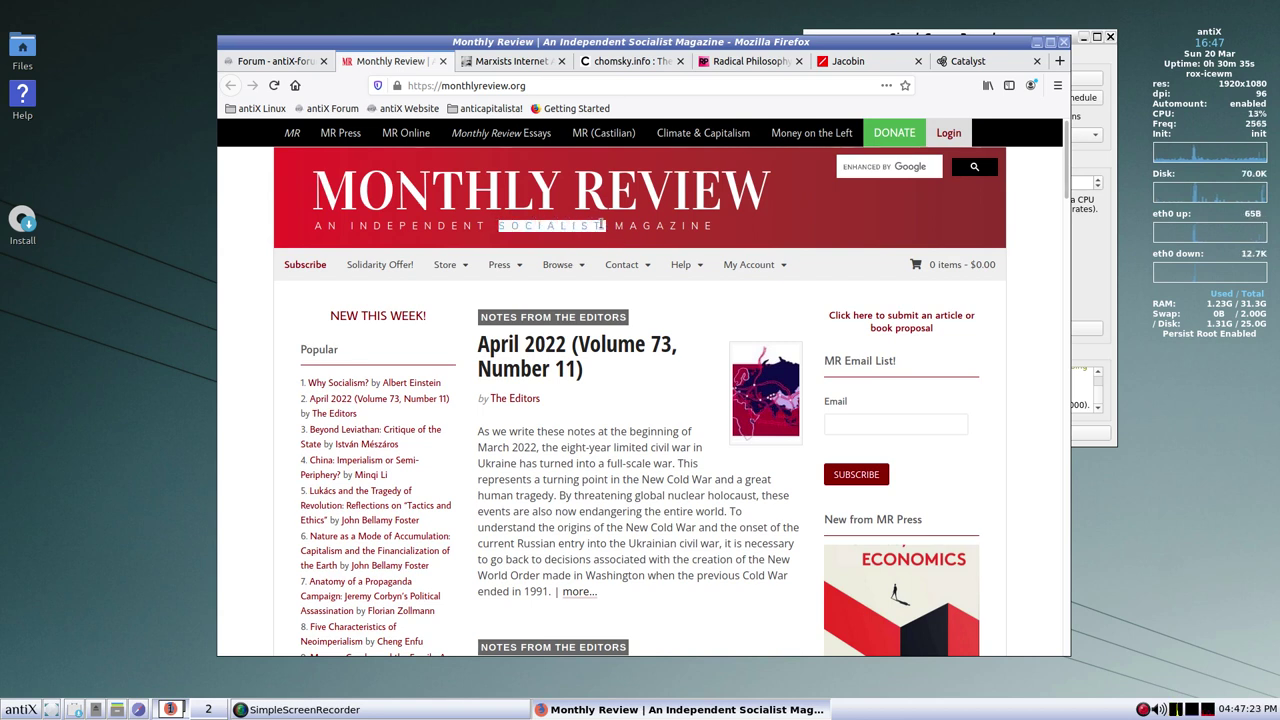
- Close the Monthly Review tab to reveal the Marxists Internet Archive page
left_click(442, 61)
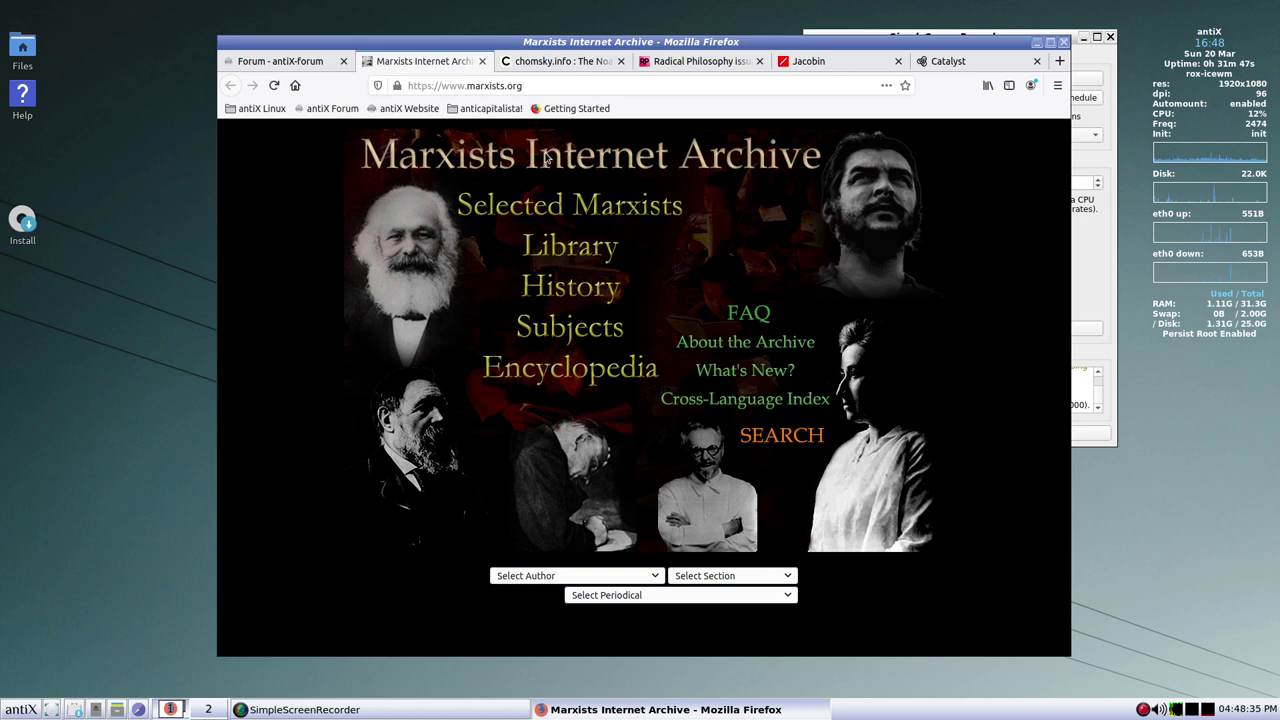
- Close the Marxists Internet Archive and chomsky.info tabs
left_click(481, 62)
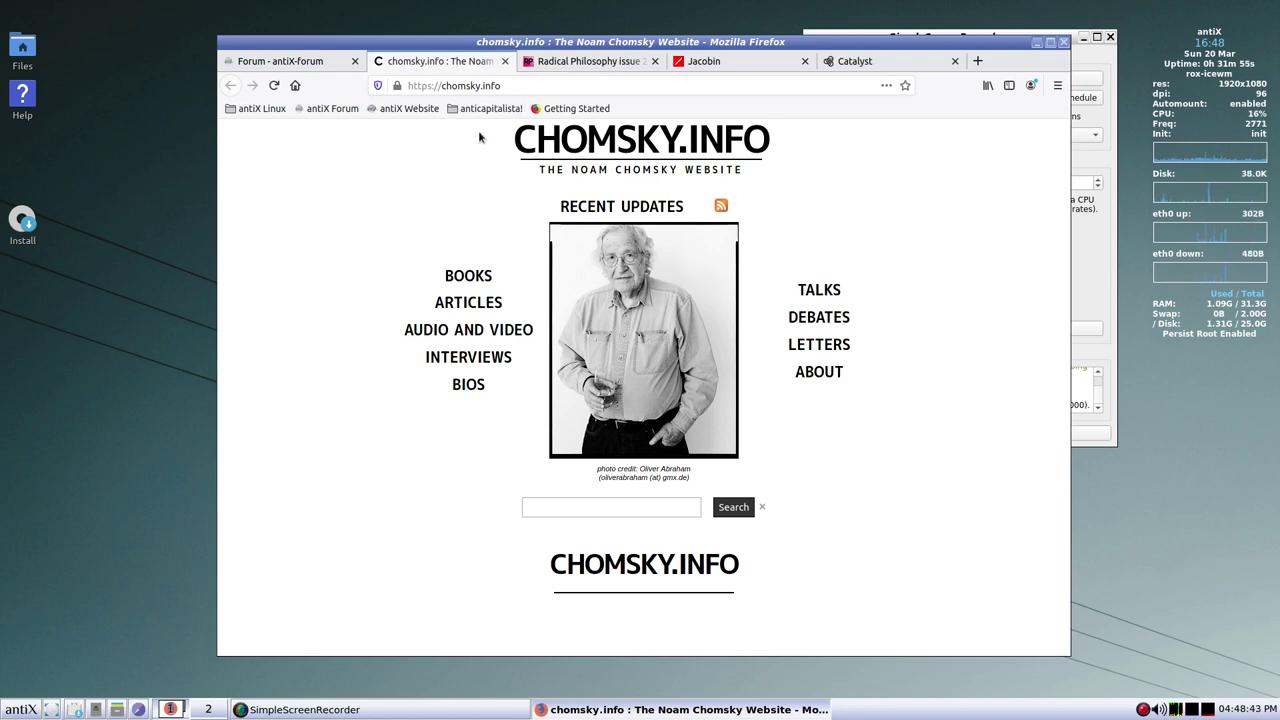
left_click(505, 62)
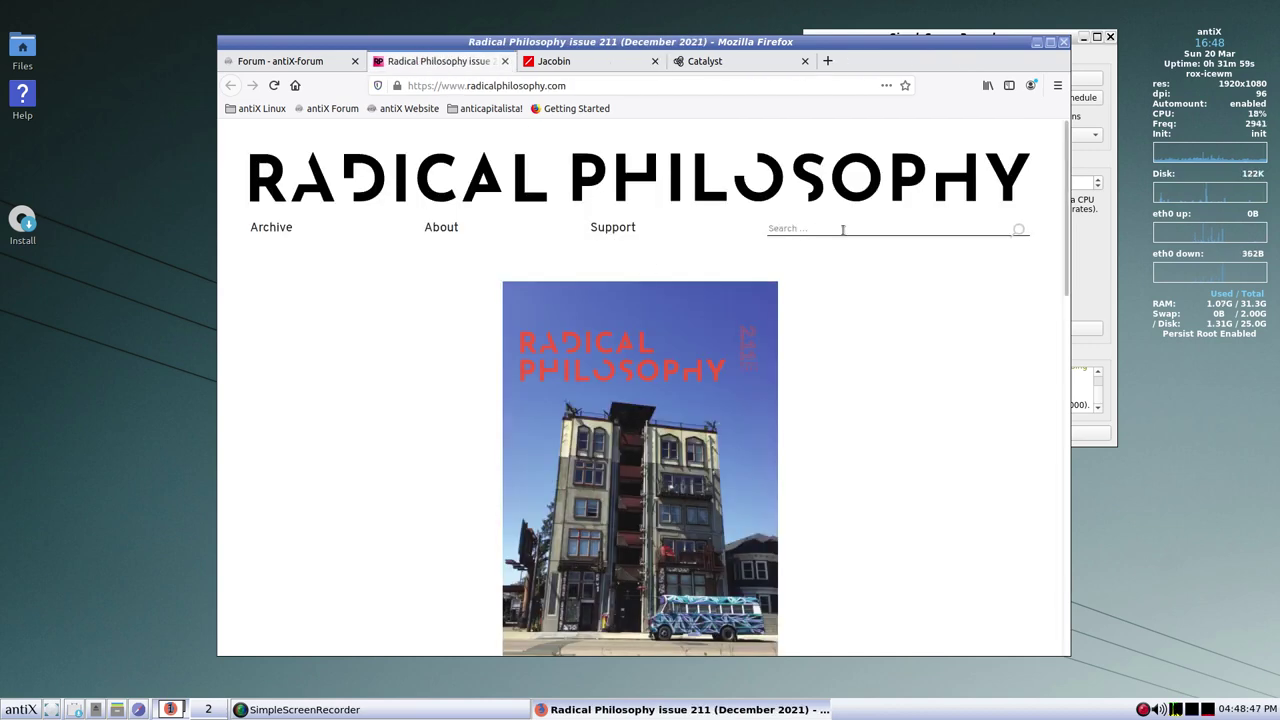
scroll(878, 305, "down", 6)
scroll(882, 309, "up", 2)
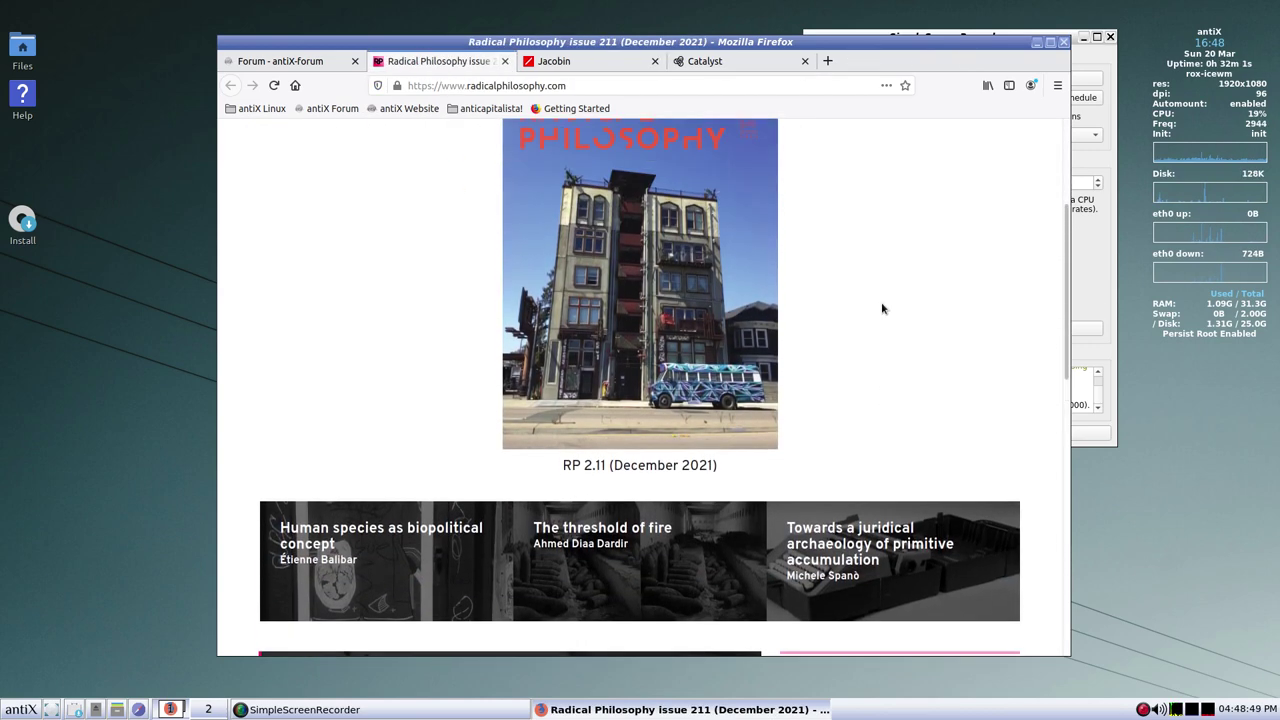
scroll(878, 300, "up", 3)
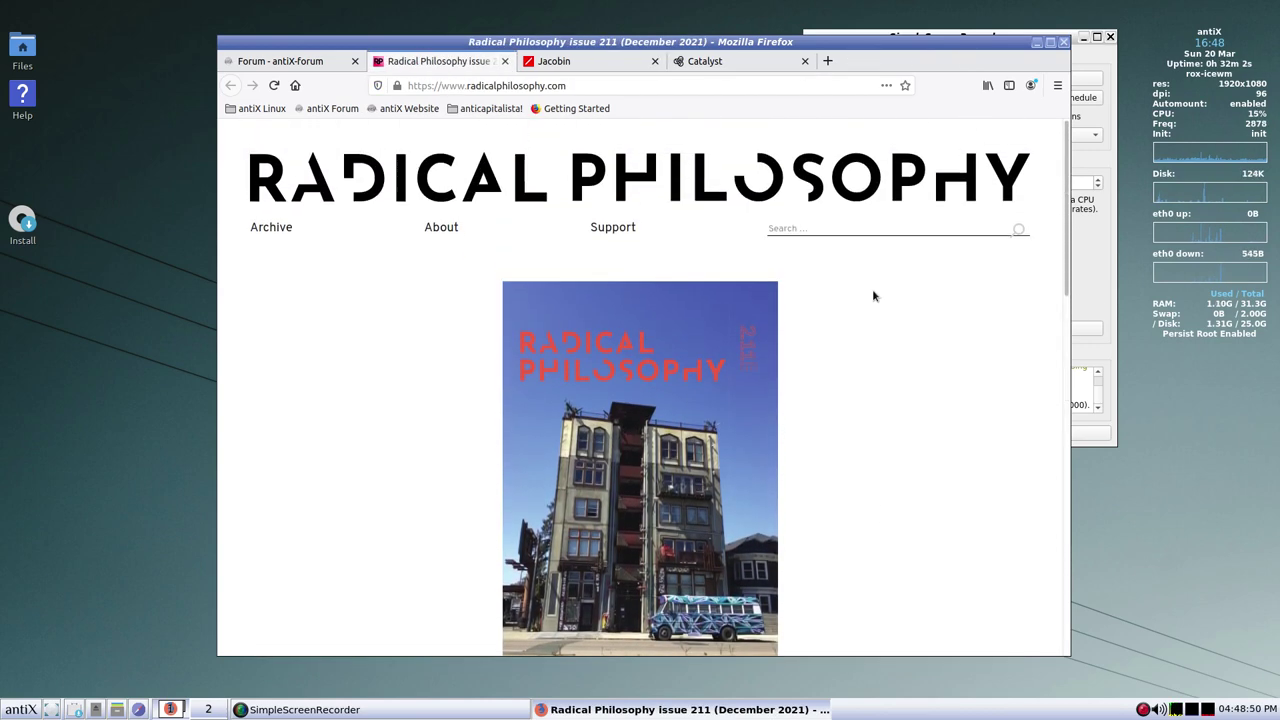
- Close the Radical Philosophy and Jacobin tabs, then skim the Catalyst page
left_click(505, 63)
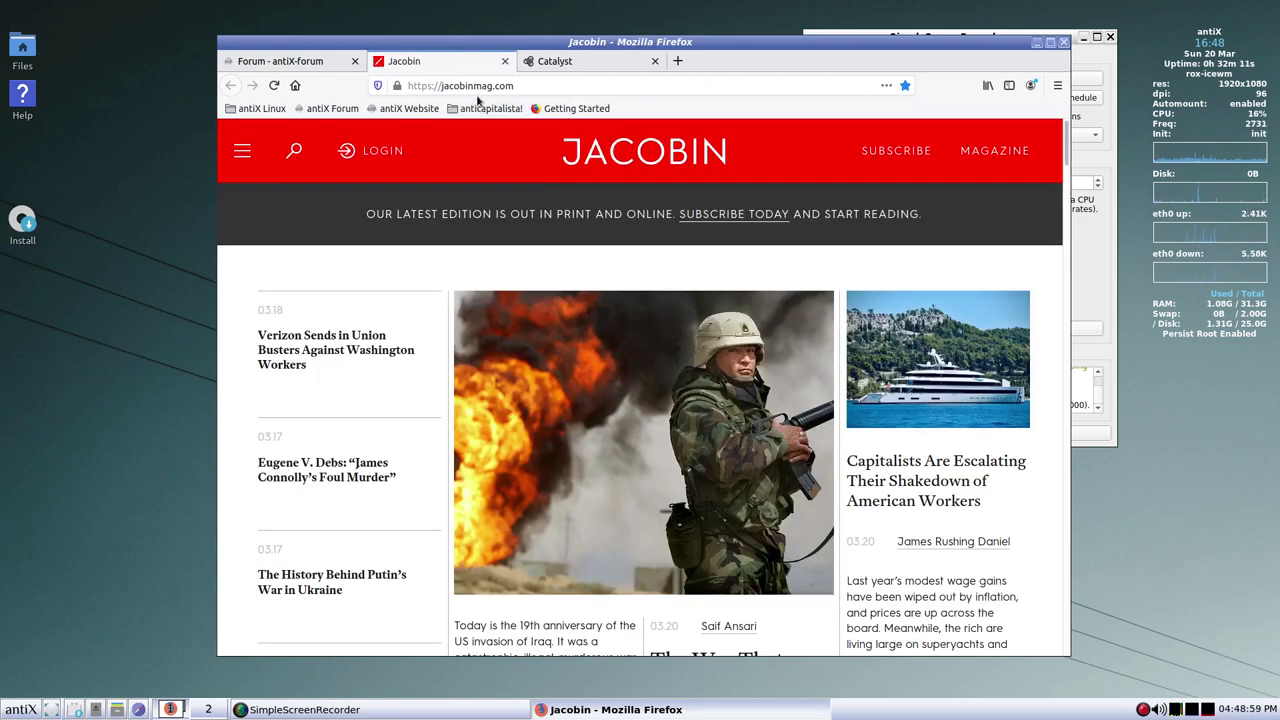
scroll(636, 336, "down", 2)
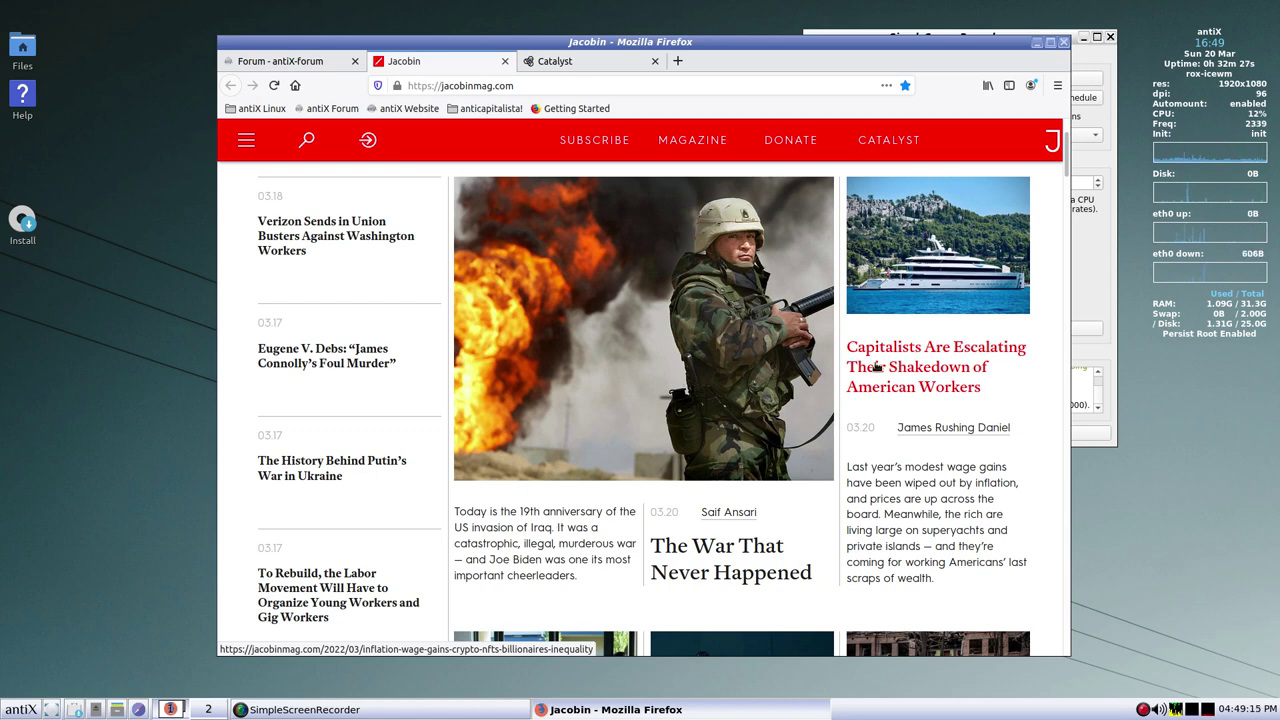
scroll(896, 435, "up", 1)
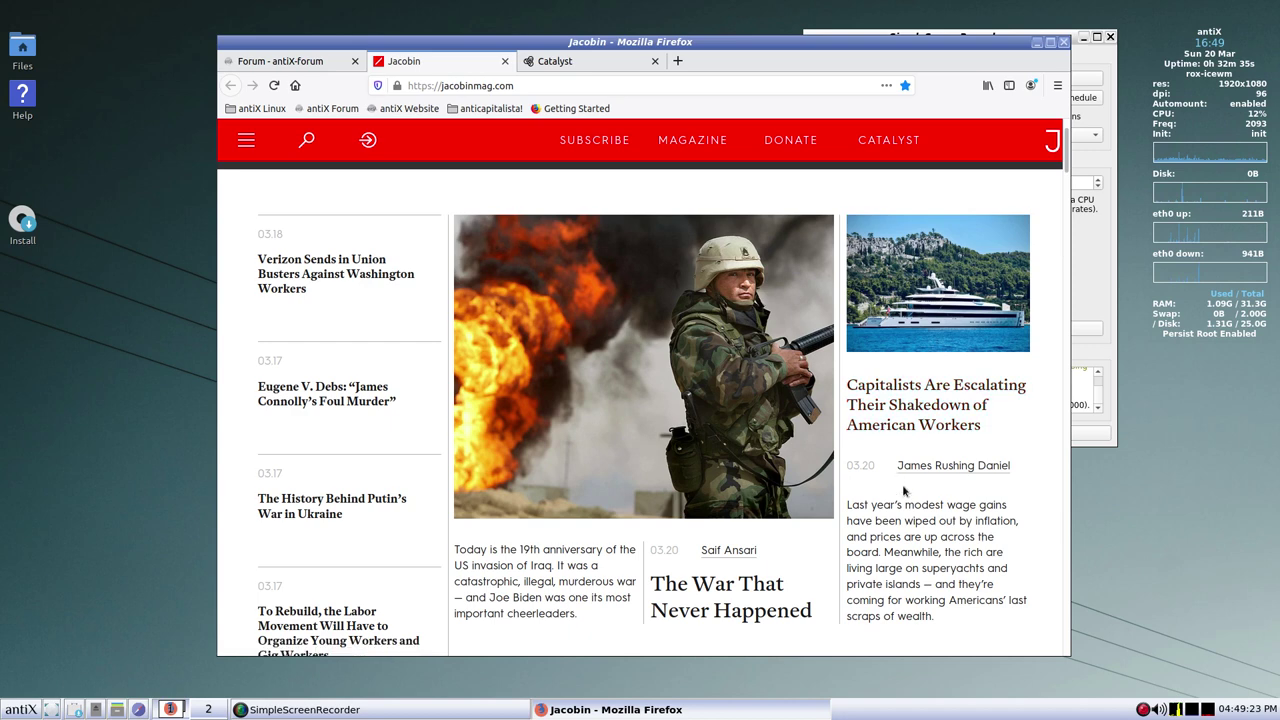
scroll(902, 484, "up", 2)
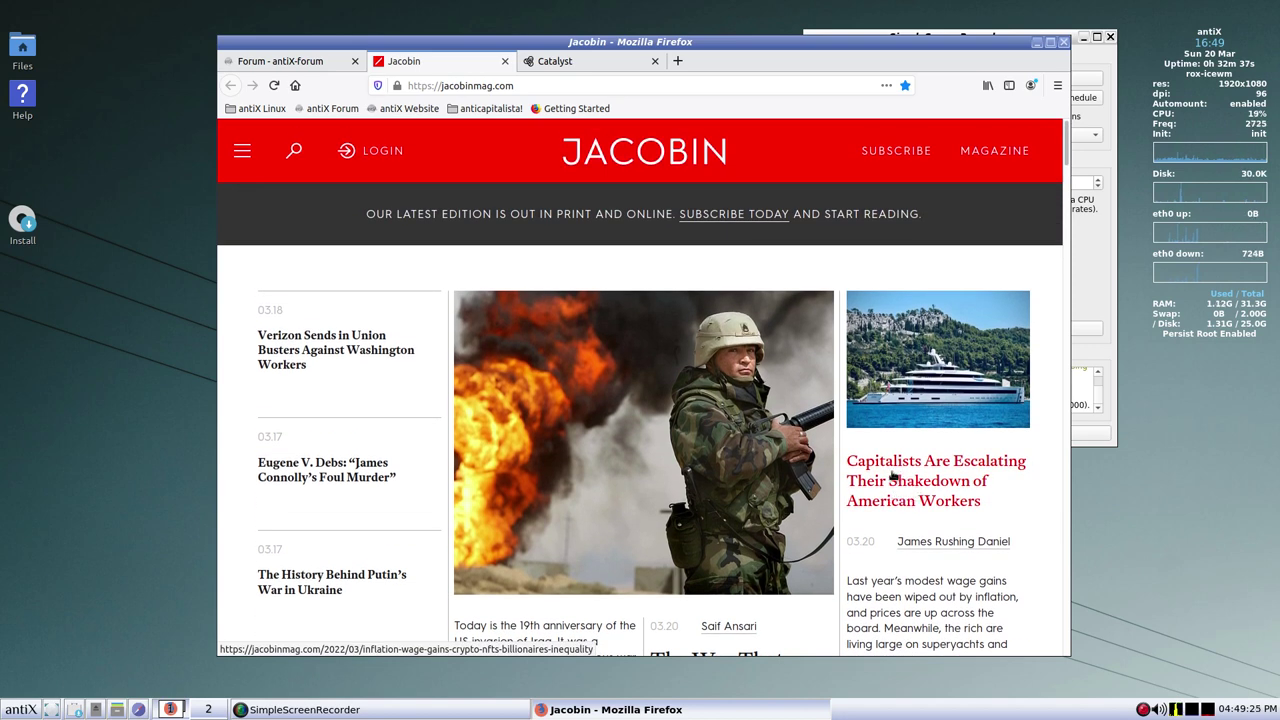
left_click(505, 62)
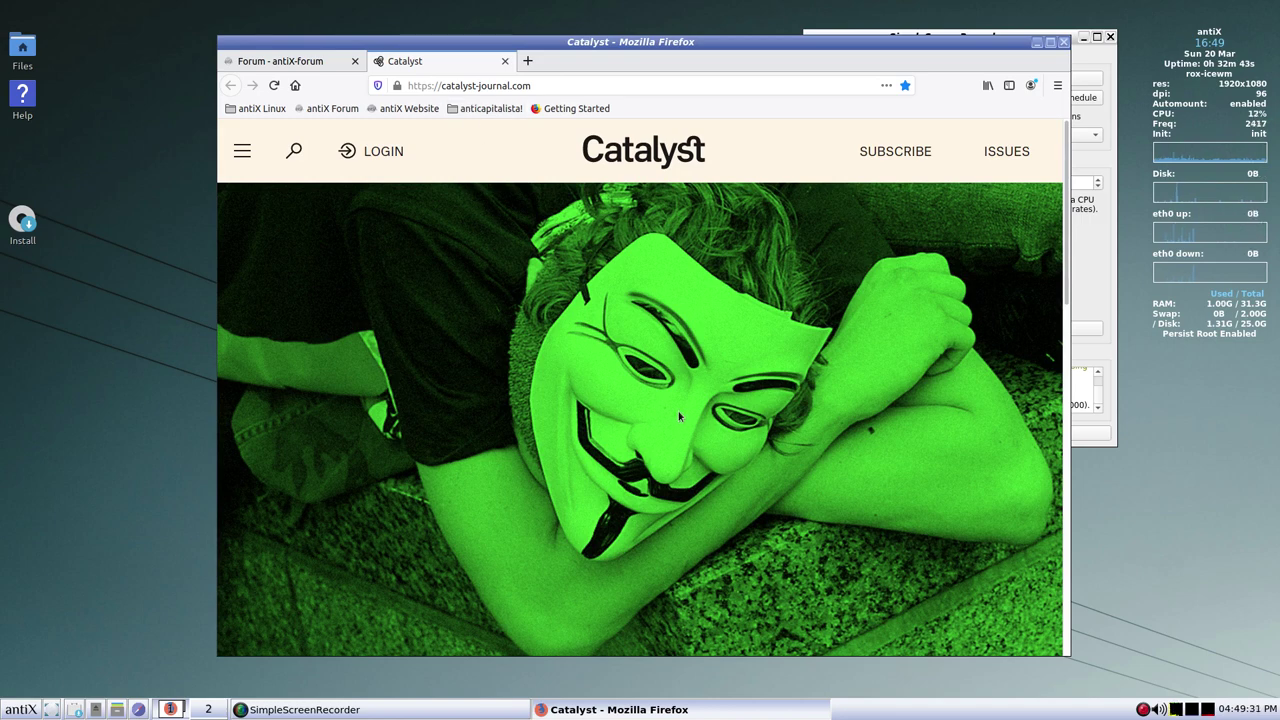
scroll(678, 411, "down", 6)
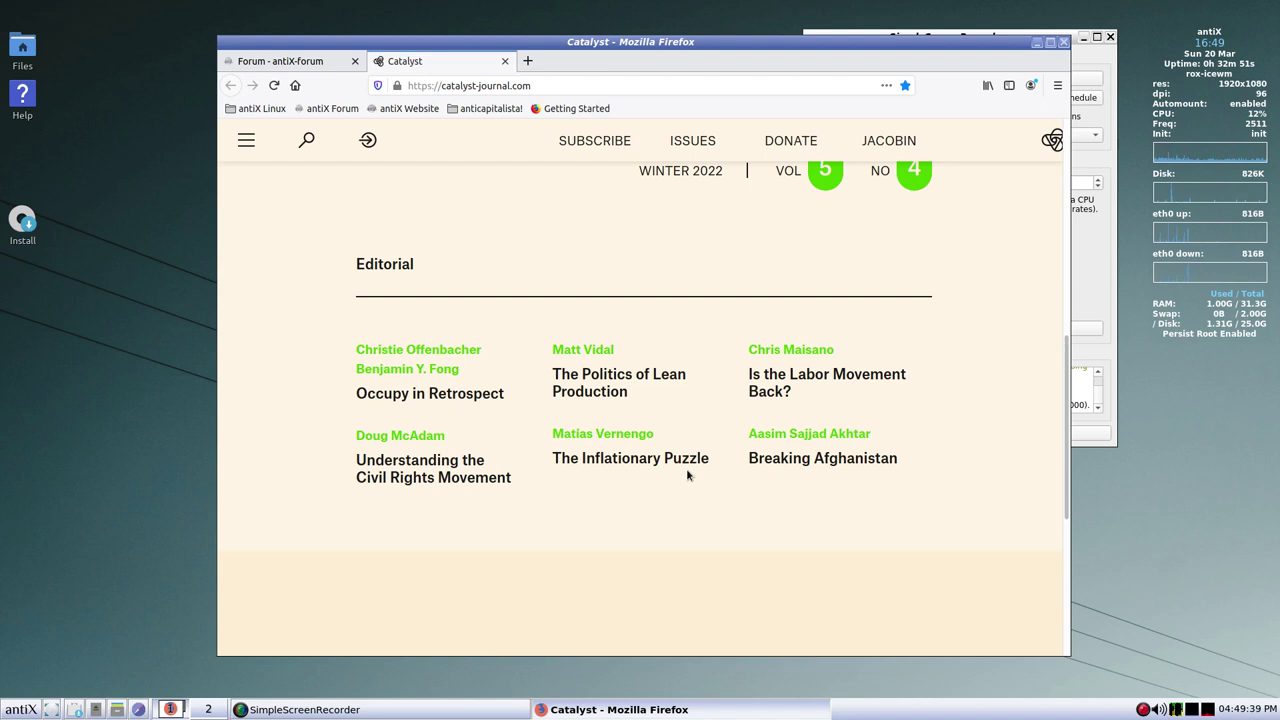
scroll(686, 468, "up", 6)
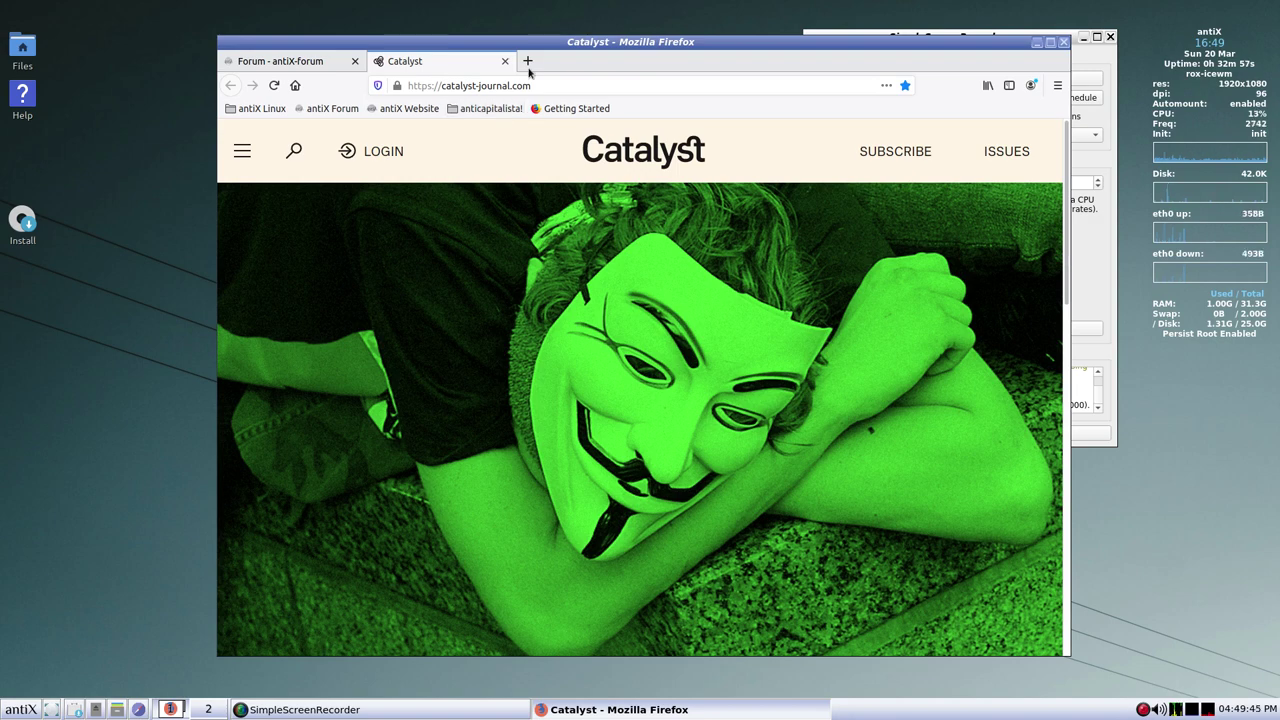
- Close the Catalyst tab and delete the anticapitalista! bookmark folder
left_click(505, 61)
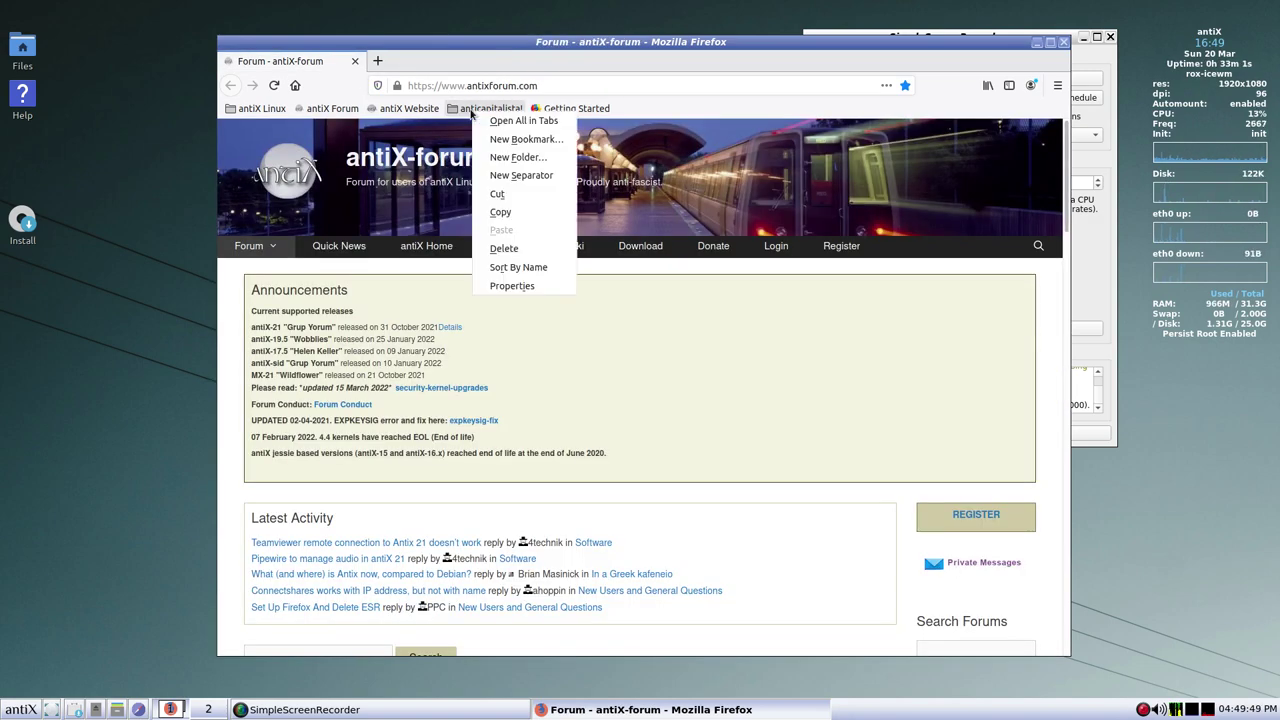
left_click(533, 249)
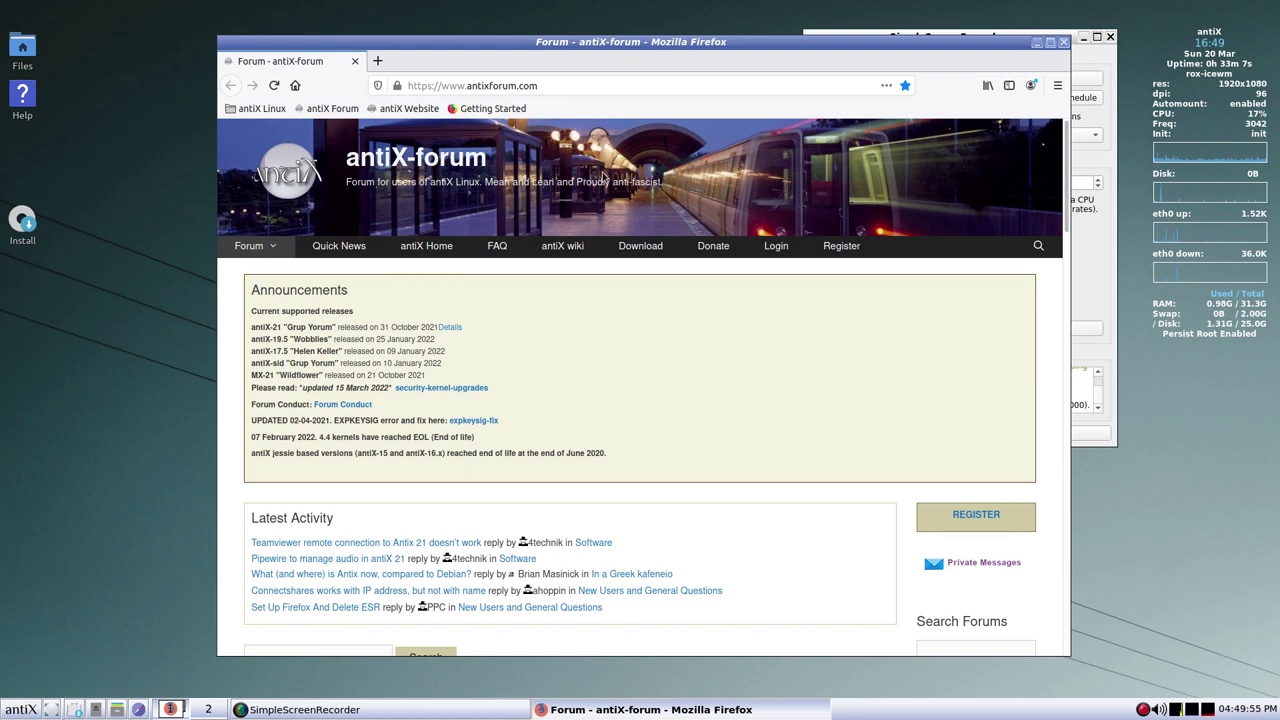
left_click(258, 108)
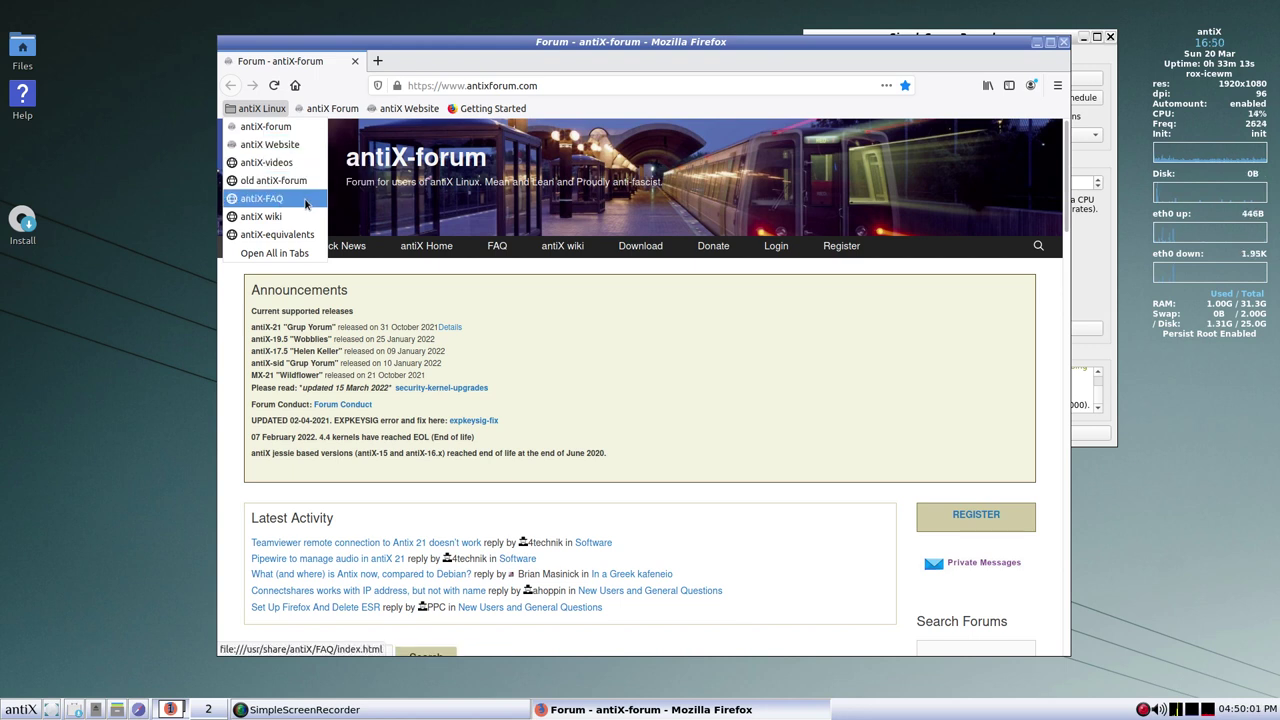
key("Escape")
- Delete the antiX Forum and antiX Website bookmarks from the toolbar
right_click(334, 110)
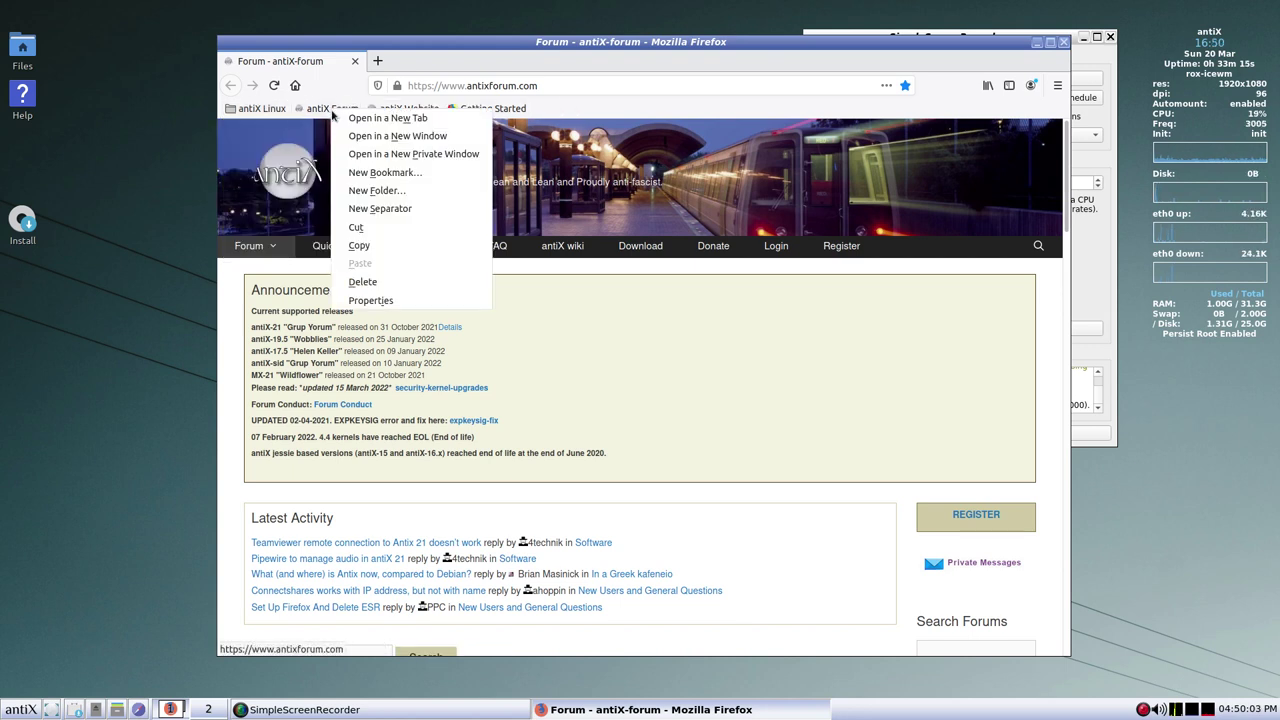
left_click(395, 282)
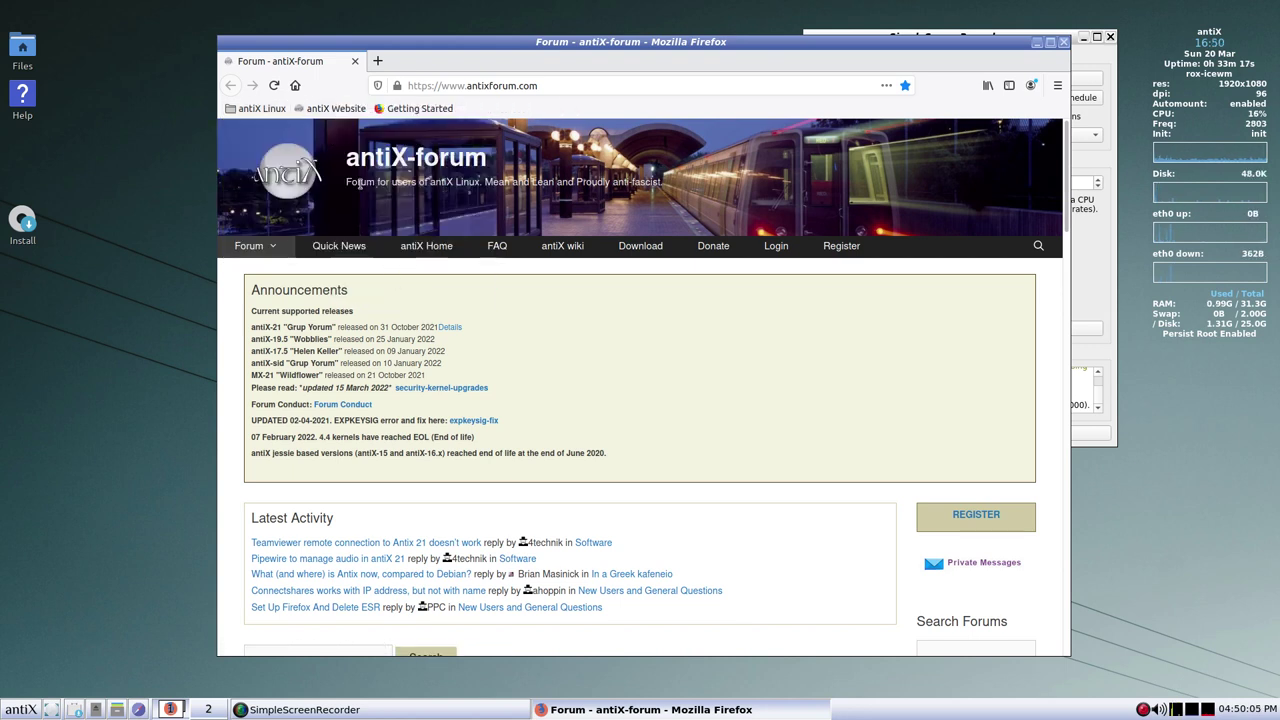
right_click(331, 109)
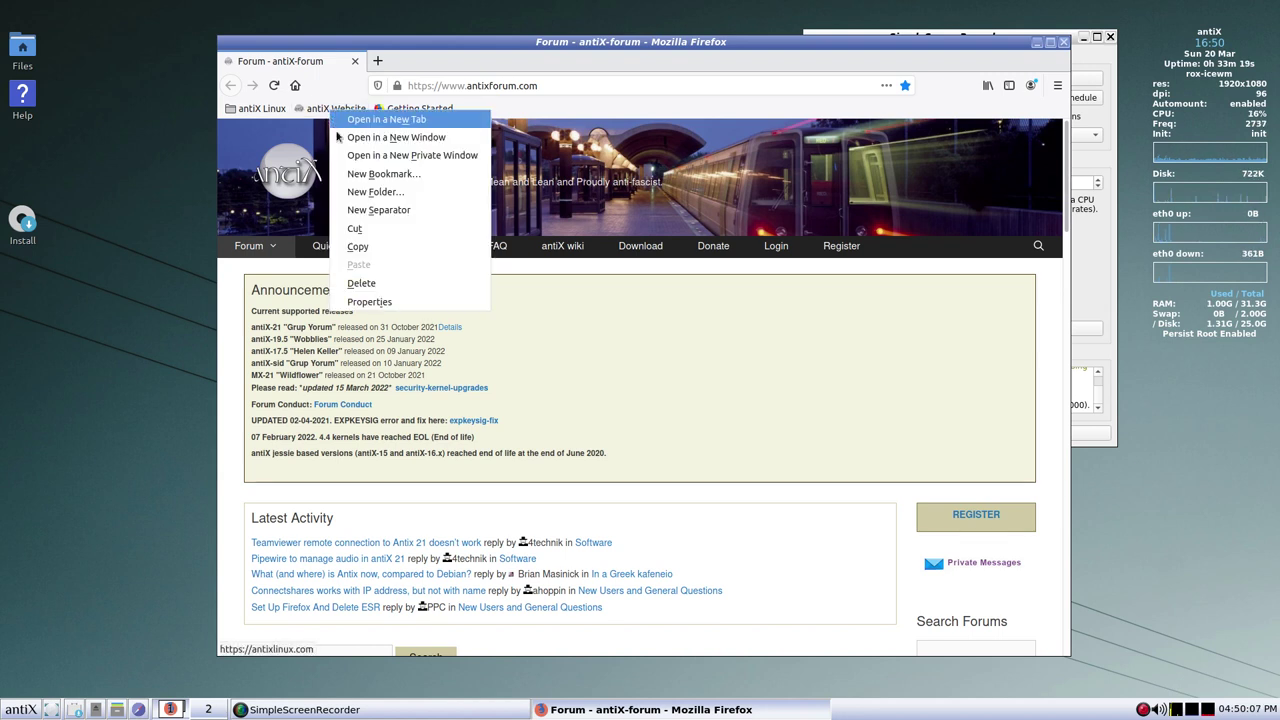
left_click(381, 283)
left_click(253, 110)
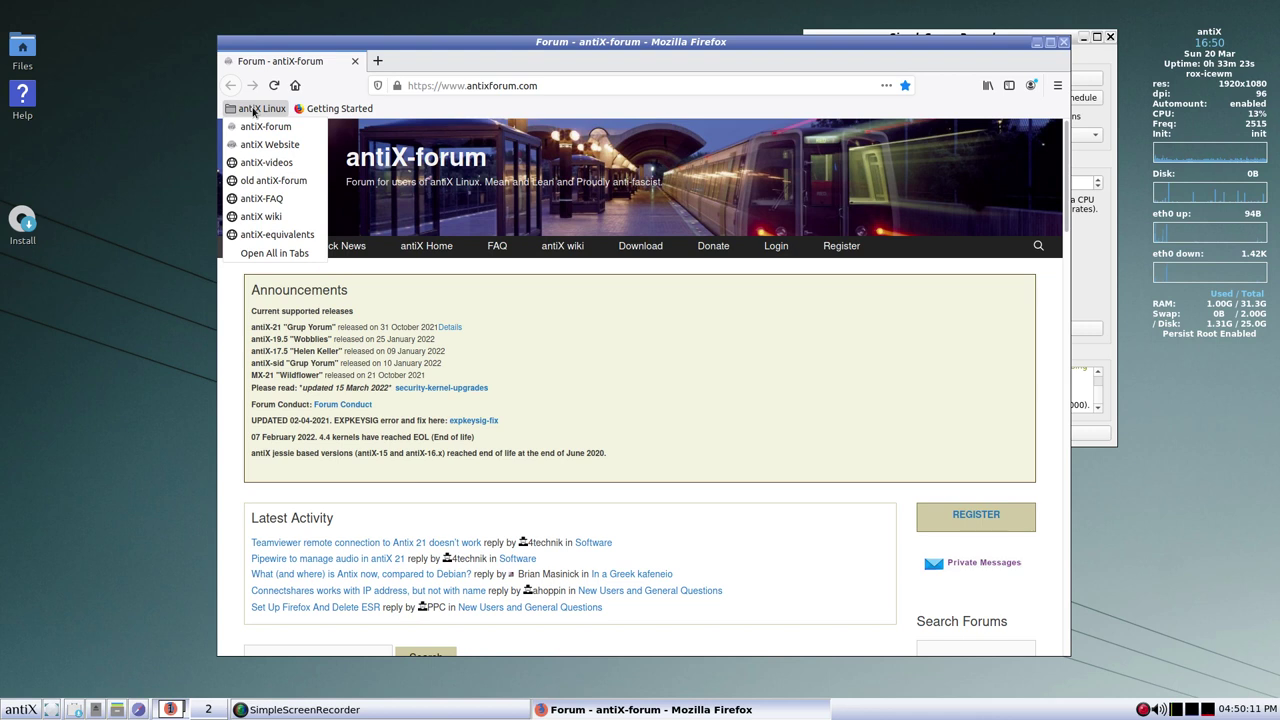
left_click(524, 113)
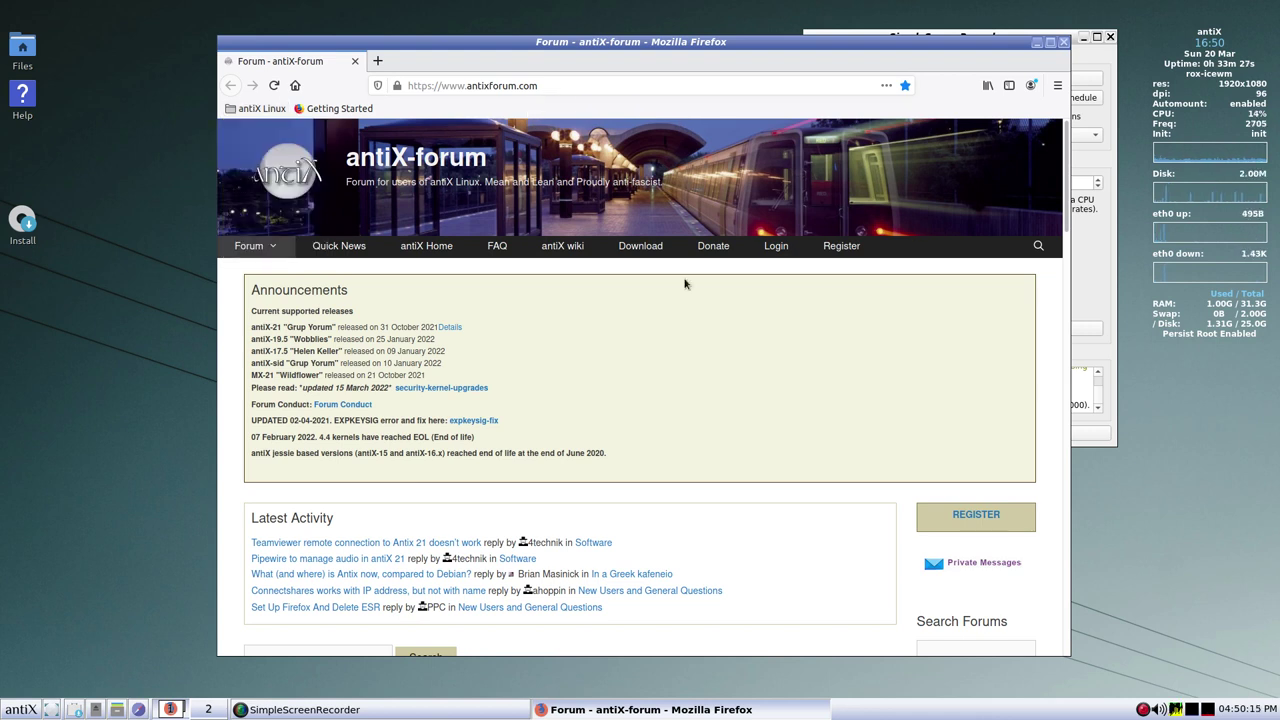
- In Preferences, set Downloads to 'Always ask you where to save files'
left_click(1057, 87)
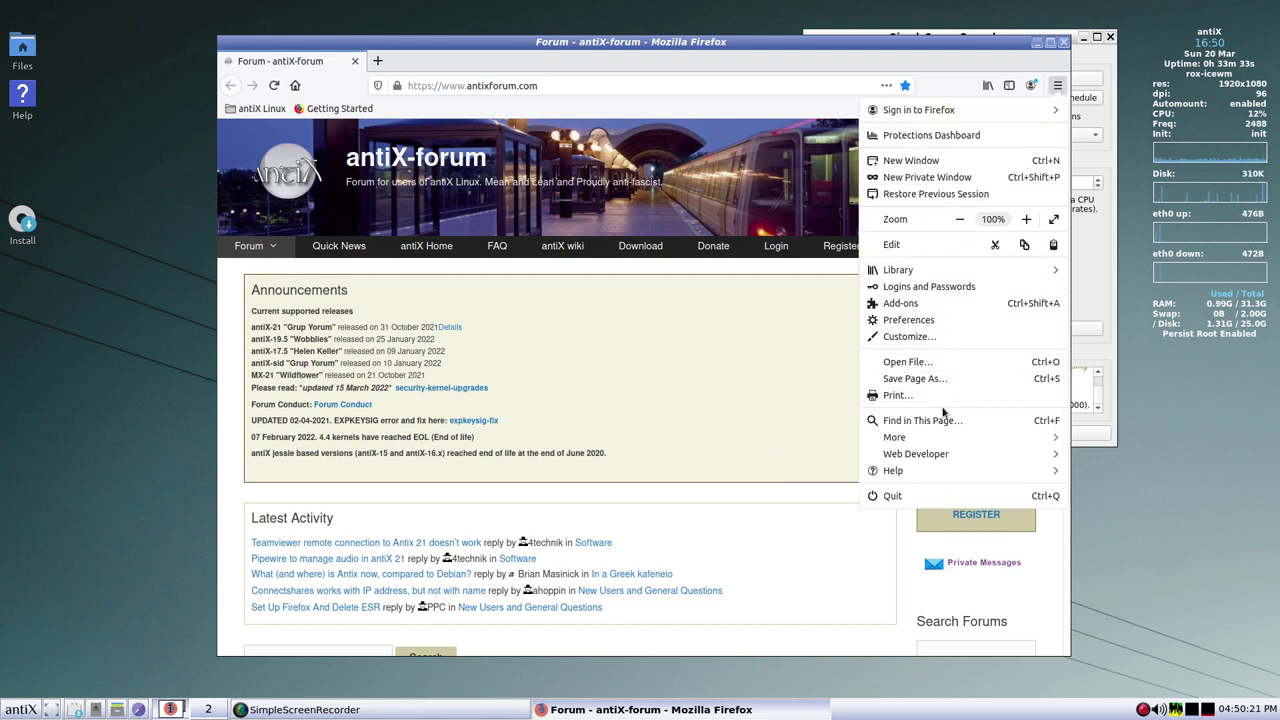
left_click(920, 321)
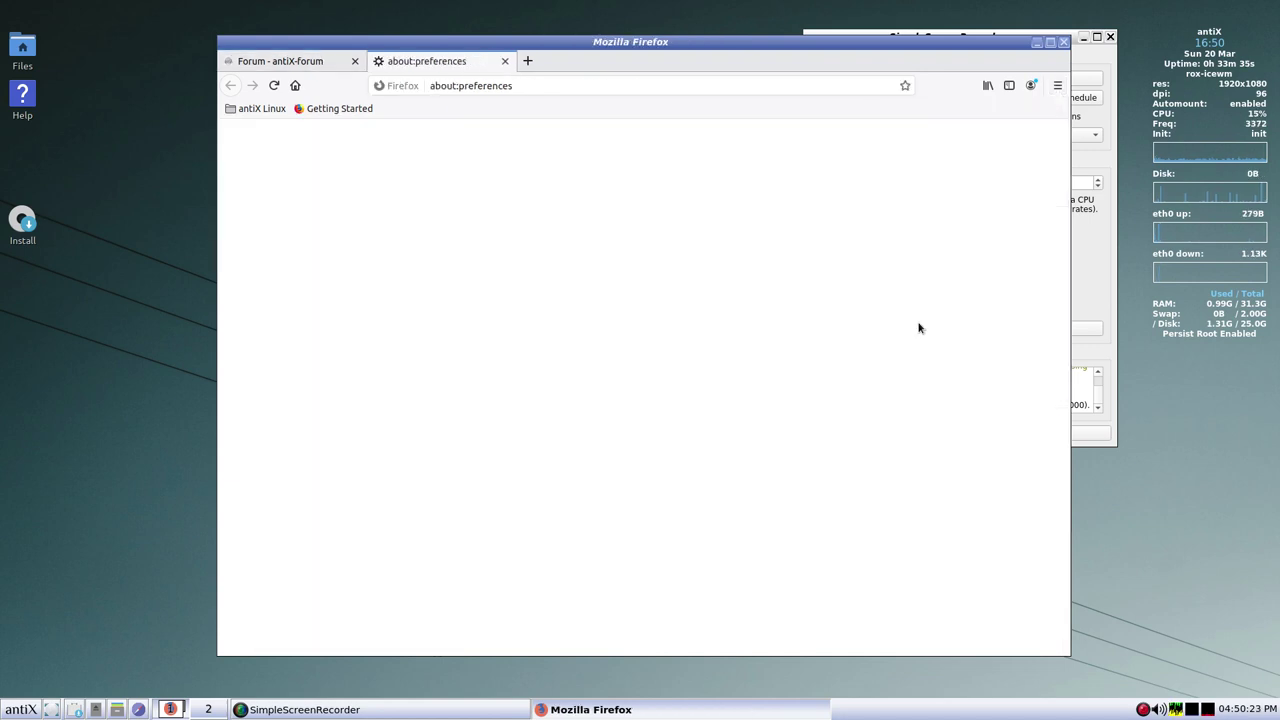
scroll(732, 435, "down", 7)
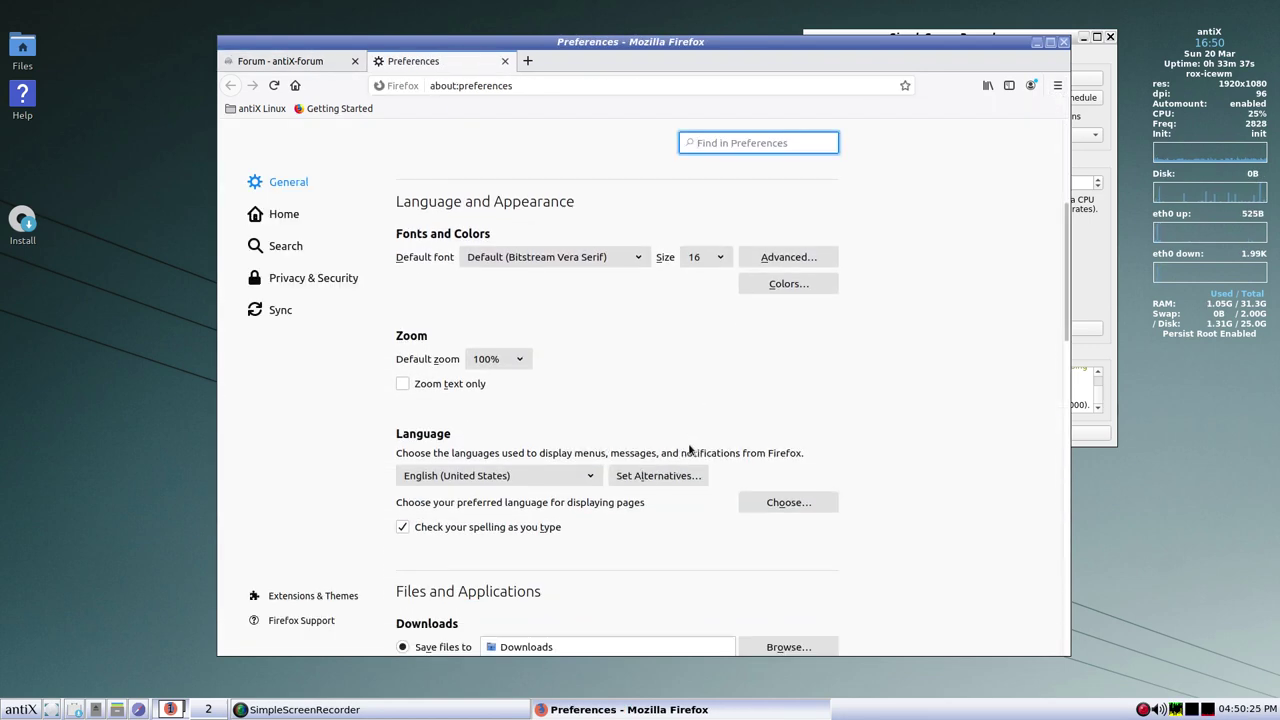
scroll(688, 450, "down", 5)
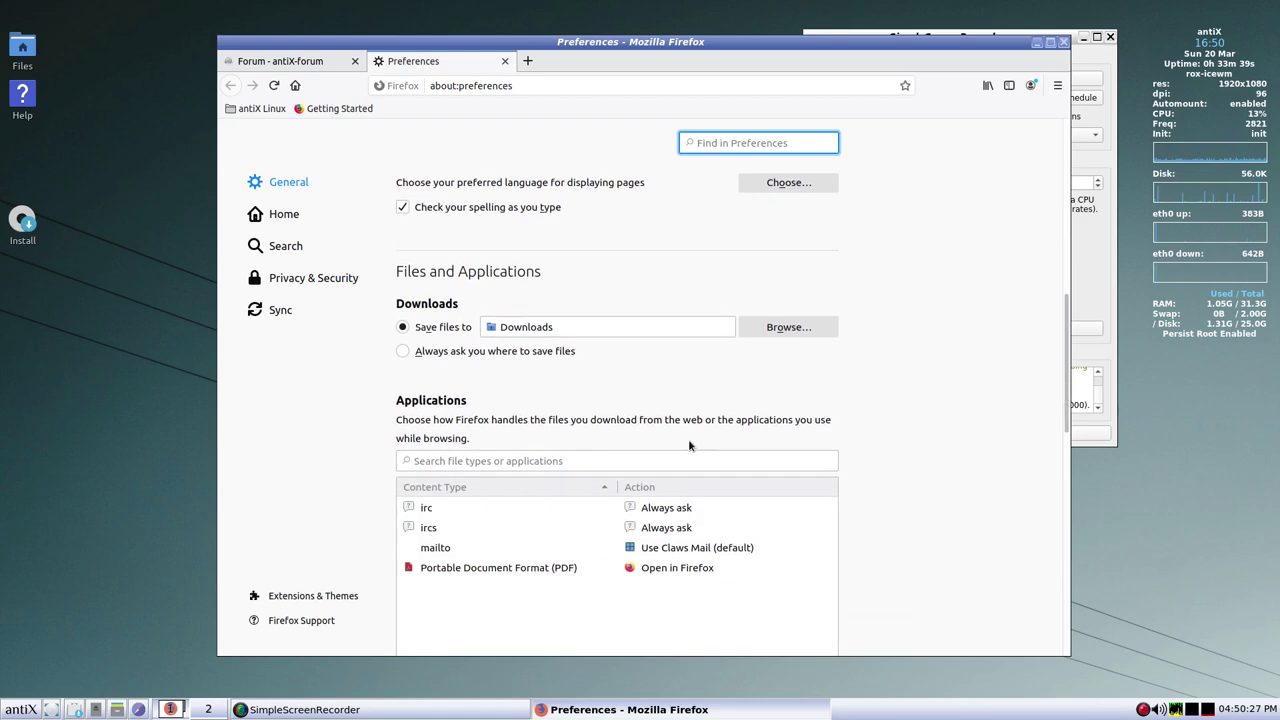
scroll(727, 447, "up", 12)
scroll(727, 447, "up", 2)
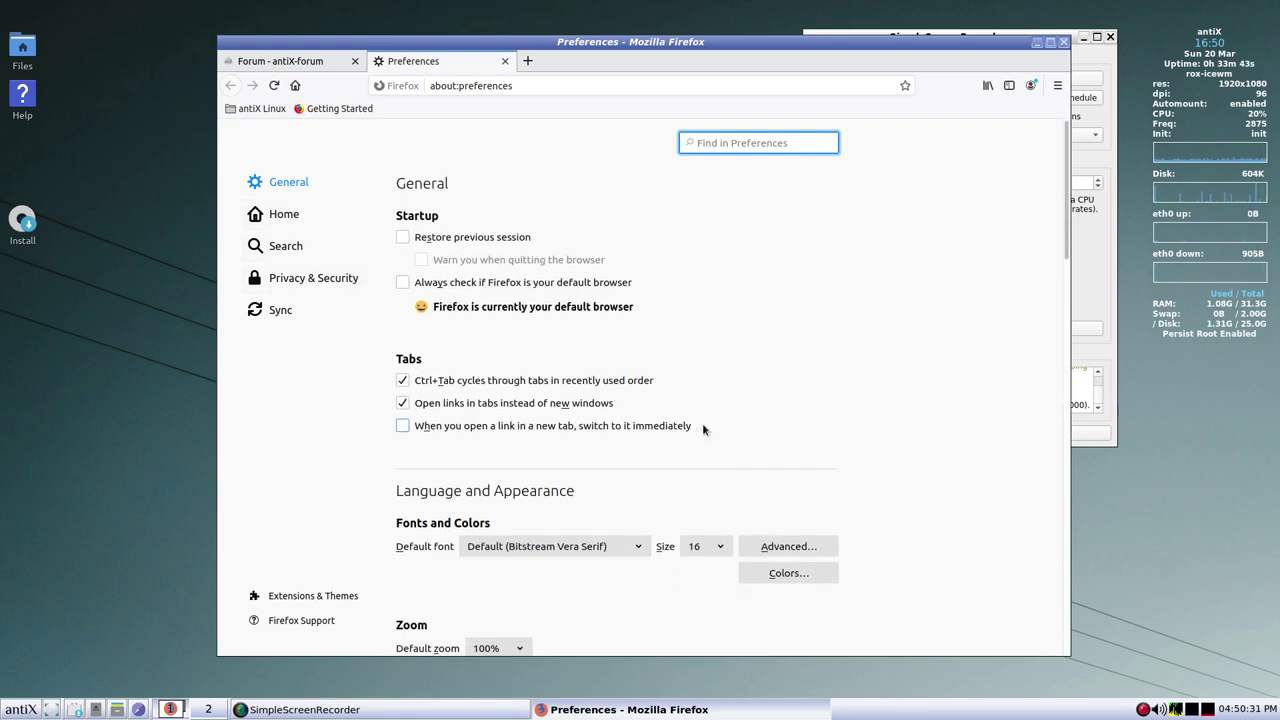
scroll(696, 418, "down", 3)
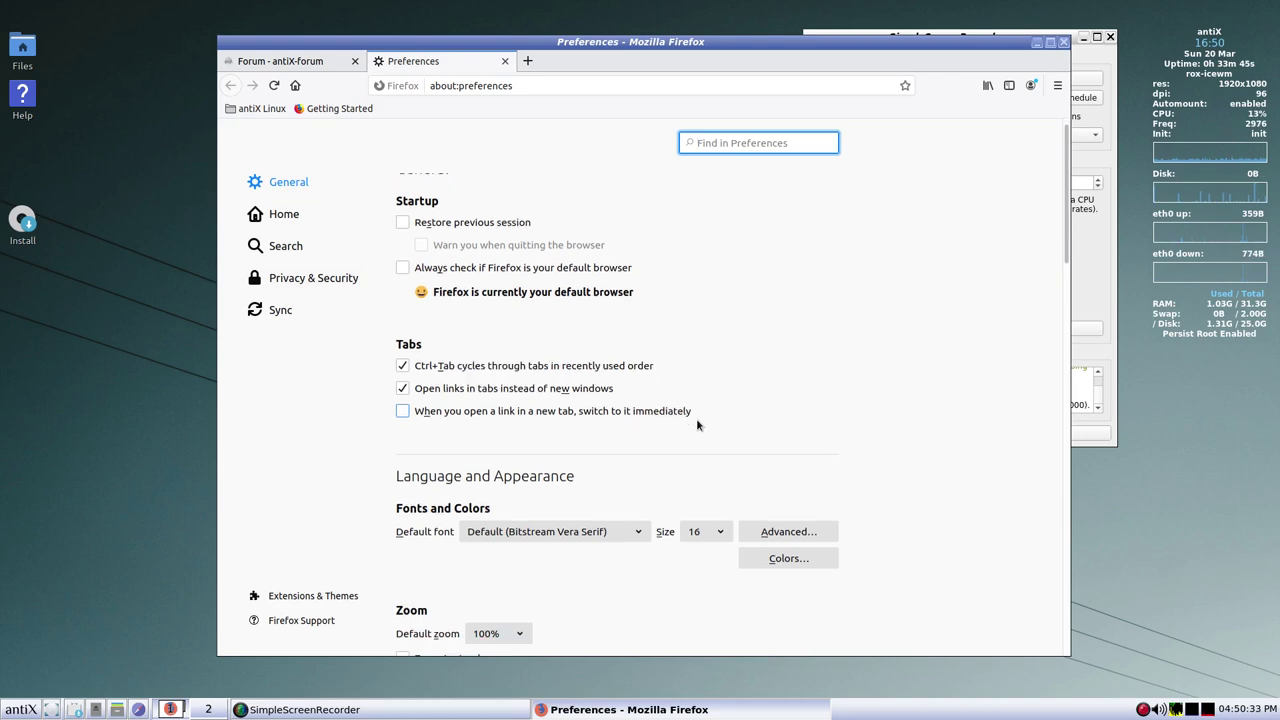
scroll(696, 418, "up", 3)
scroll(696, 418, "down", 3)
scroll(696, 419, "down", 1)
scroll(696, 419, "up", 2)
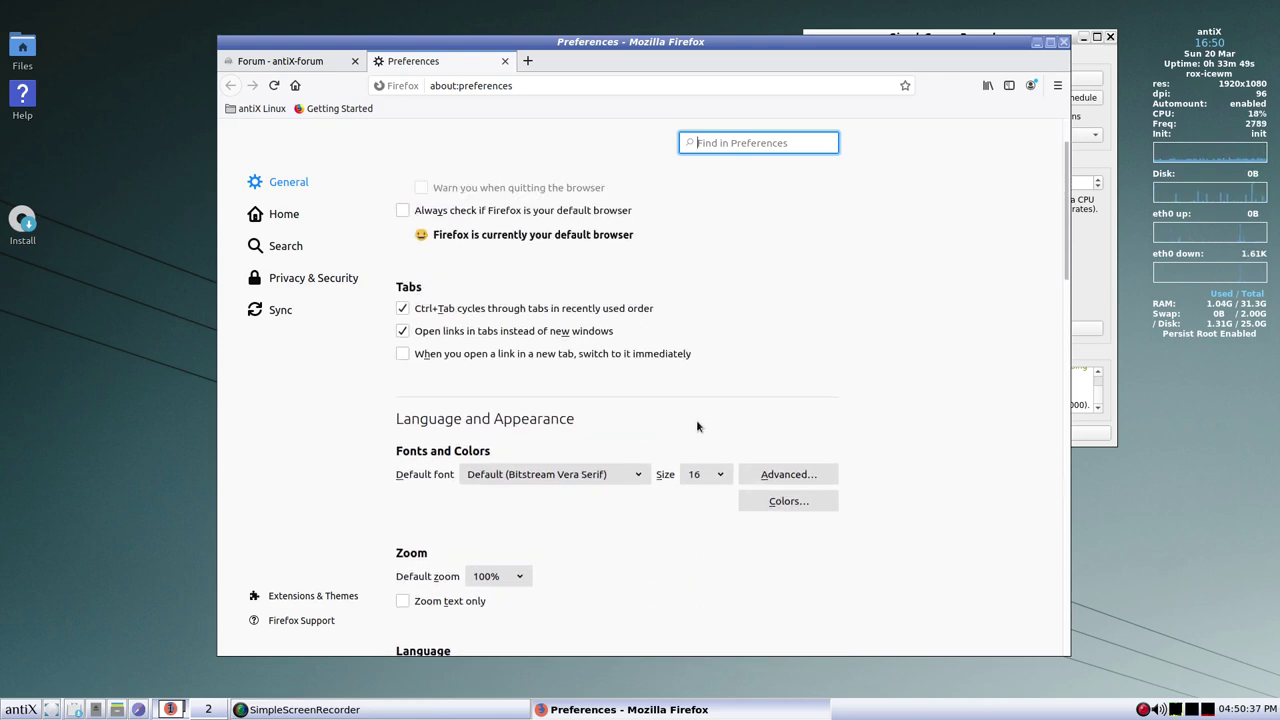
scroll(697, 427, "down", 5)
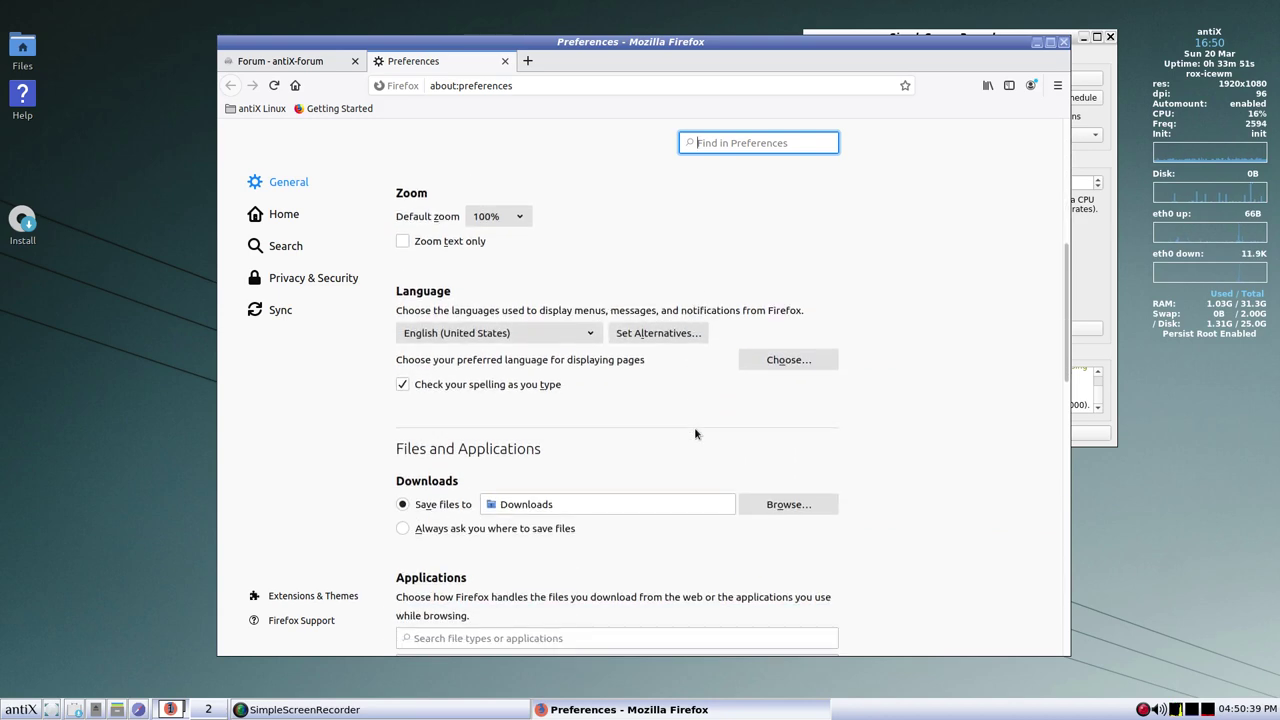
scroll(696, 432, "down", 3)
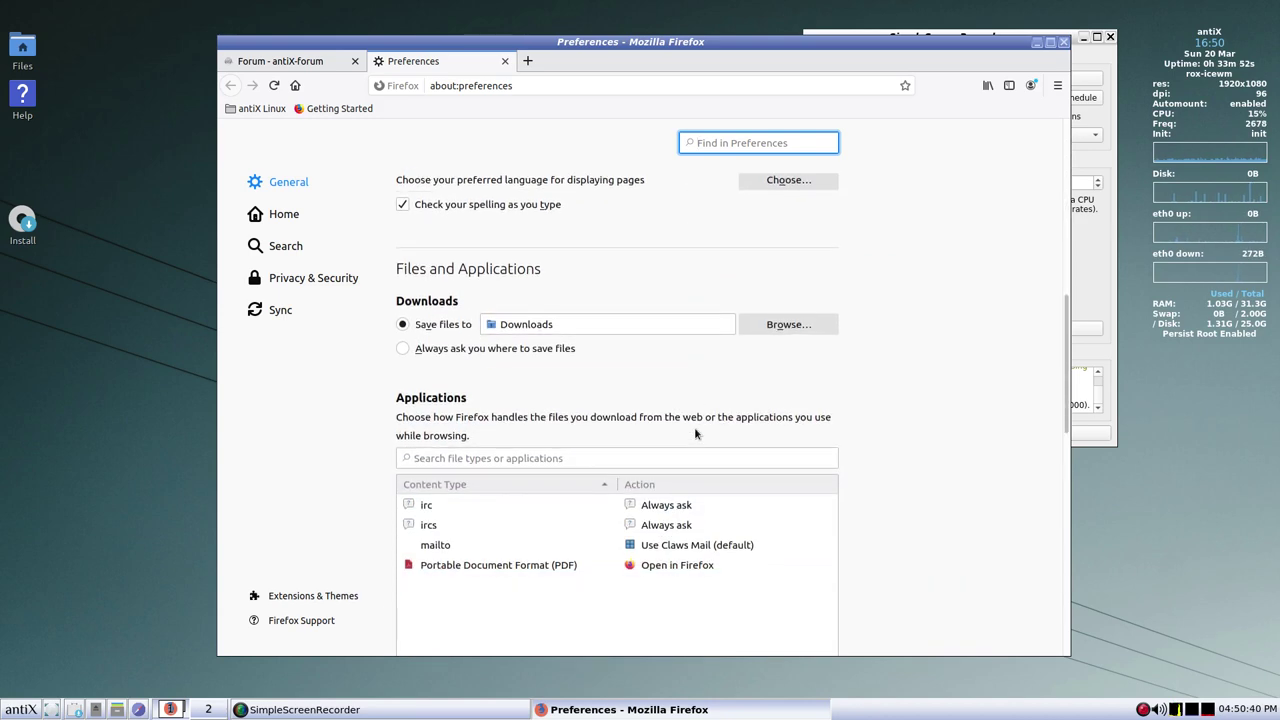
left_click(403, 348)
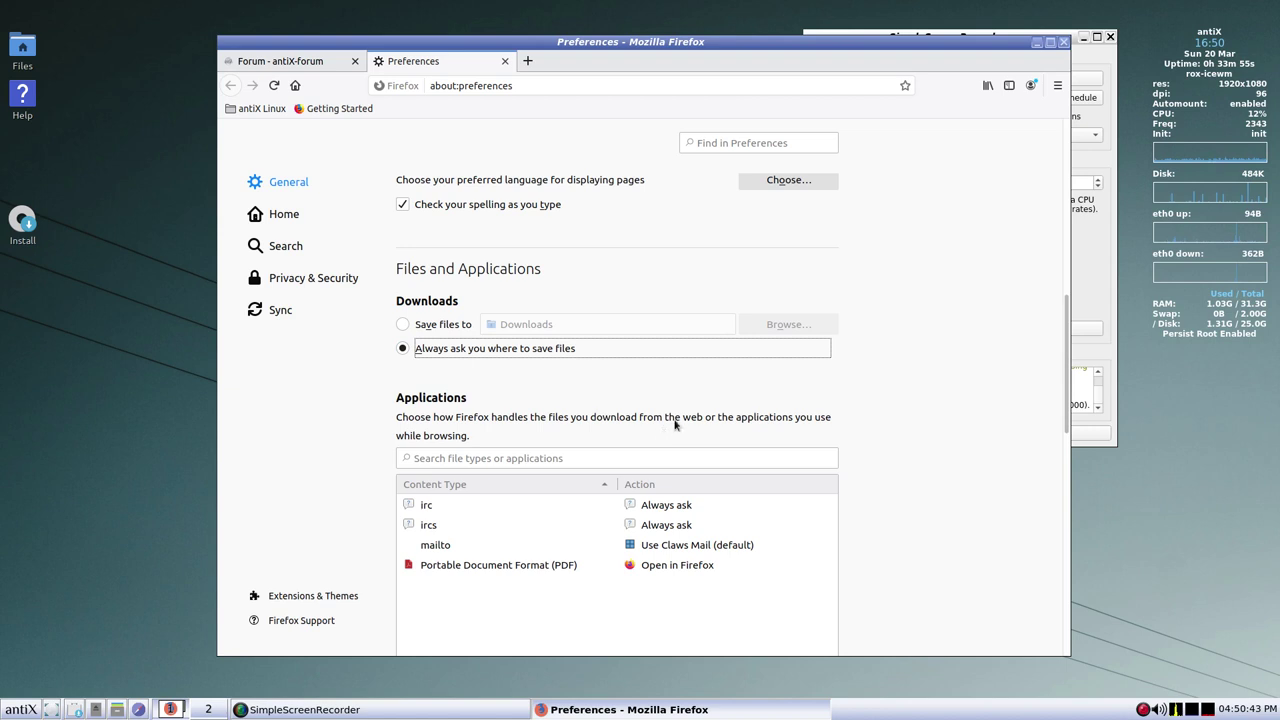
scroll(709, 466, "down", 5)
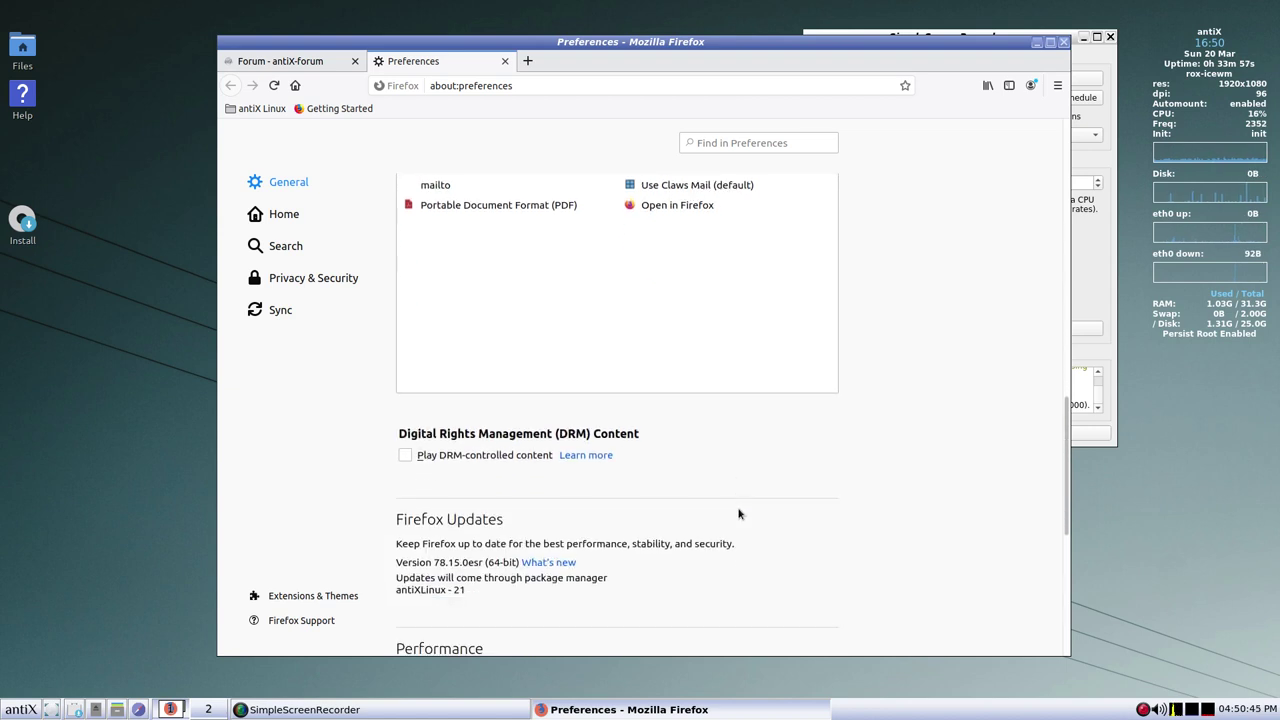
scroll(739, 514, "down", 2)
scroll(739, 514, "down", 3)
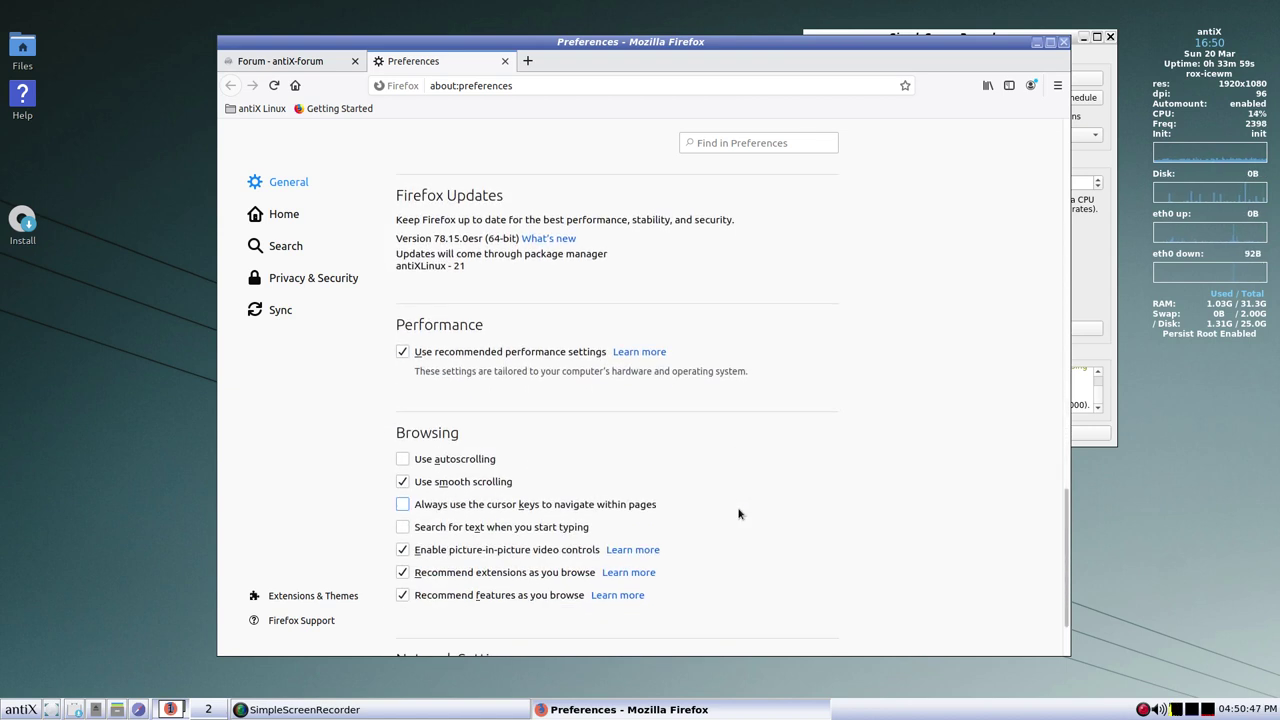
scroll(739, 514, "down", 2)
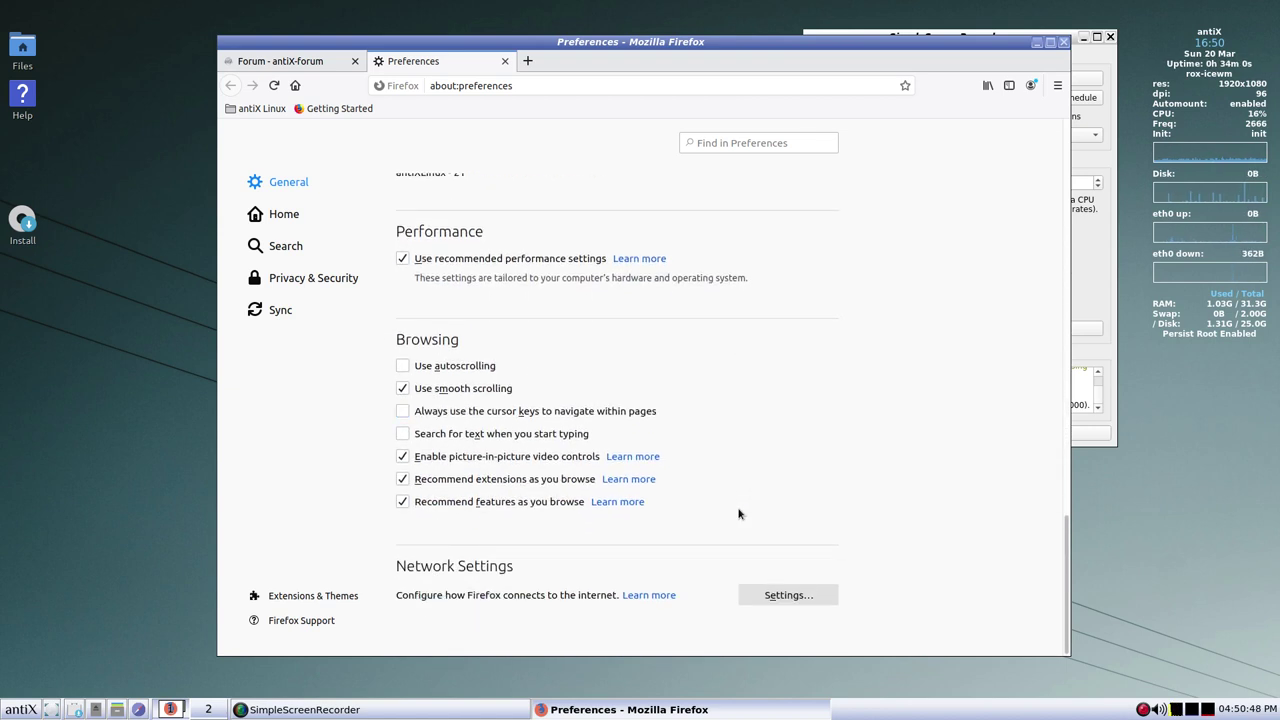
- Search the web for 'swisscows english' in a new tab and open the Swisscows site
left_click(289, 215)
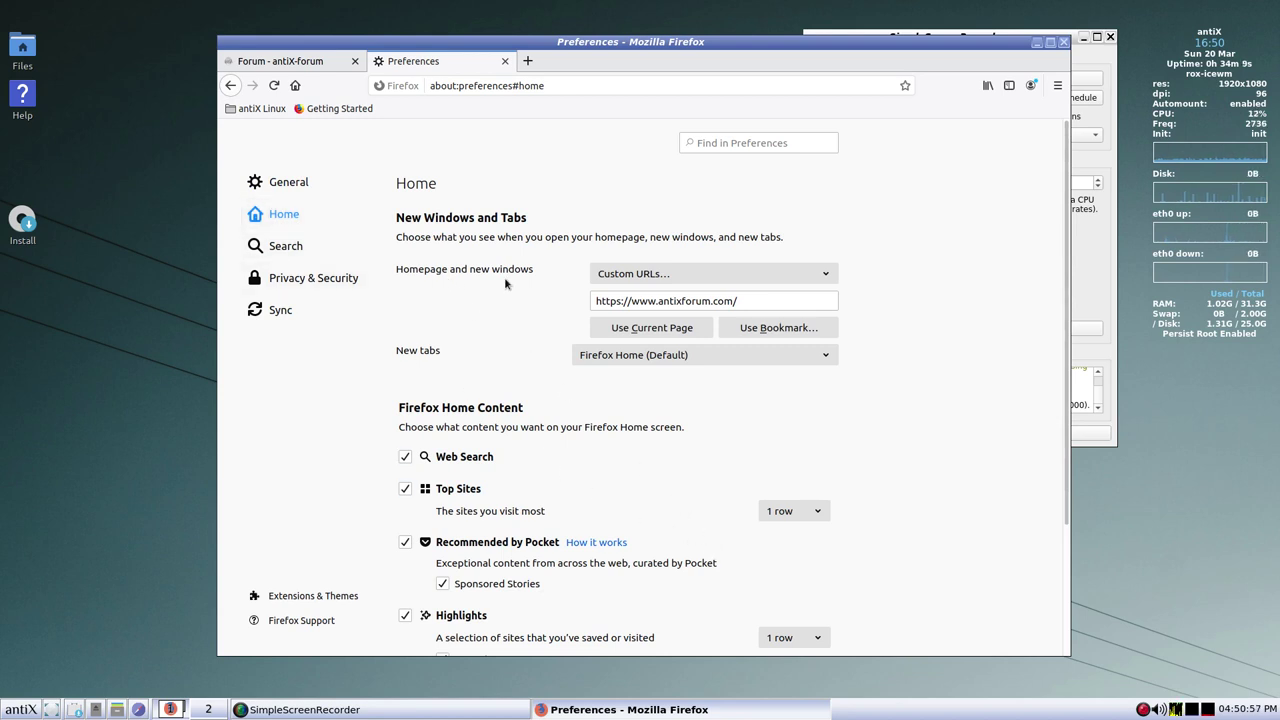
left_click(529, 61)
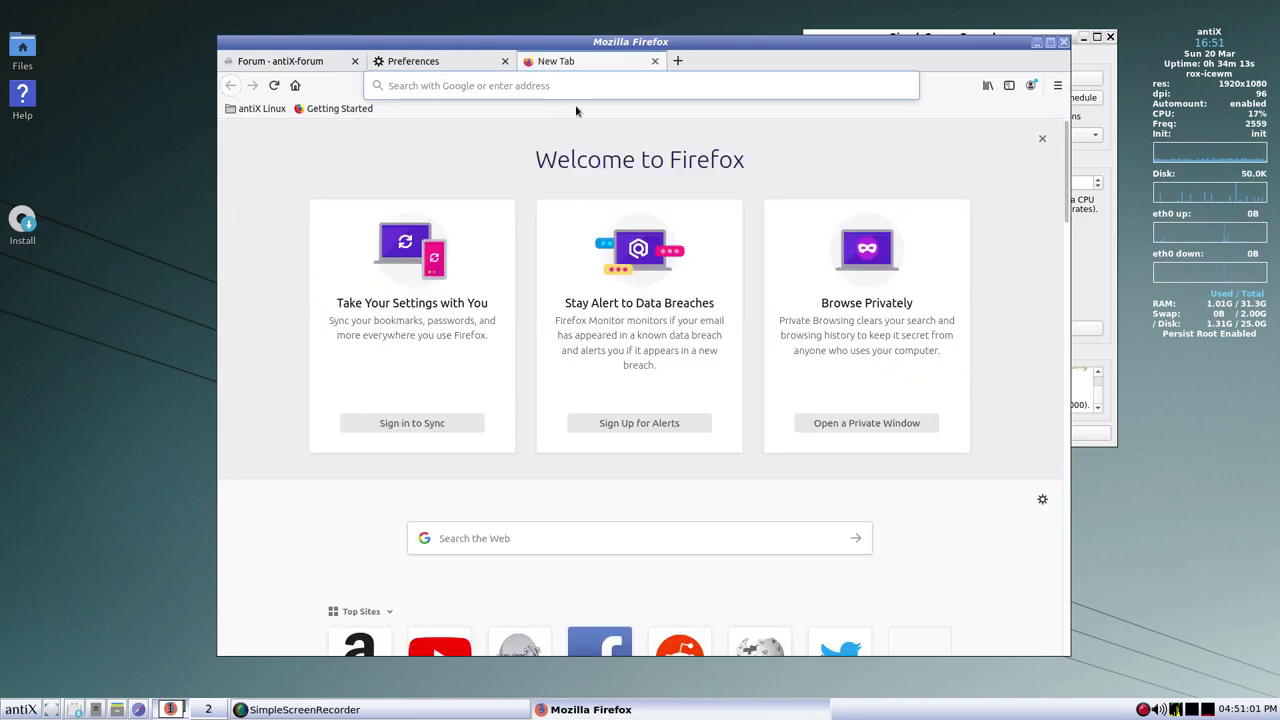
type("swiss")
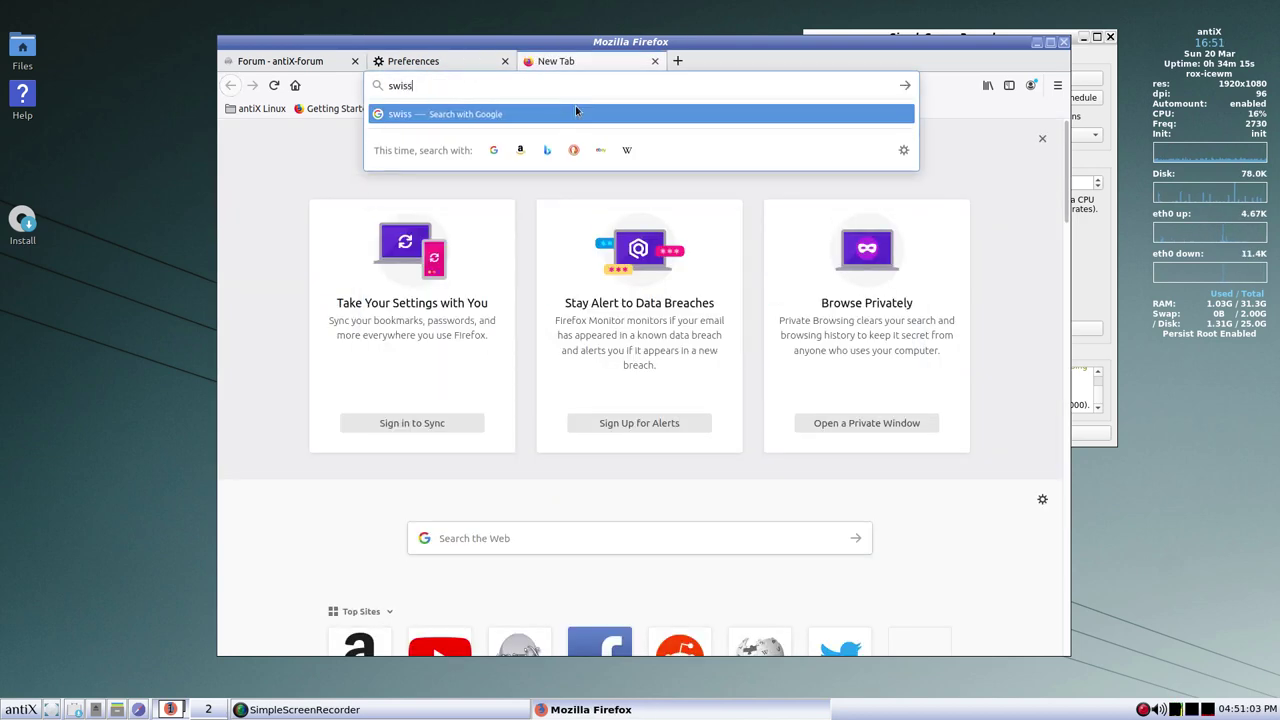
type("cows")
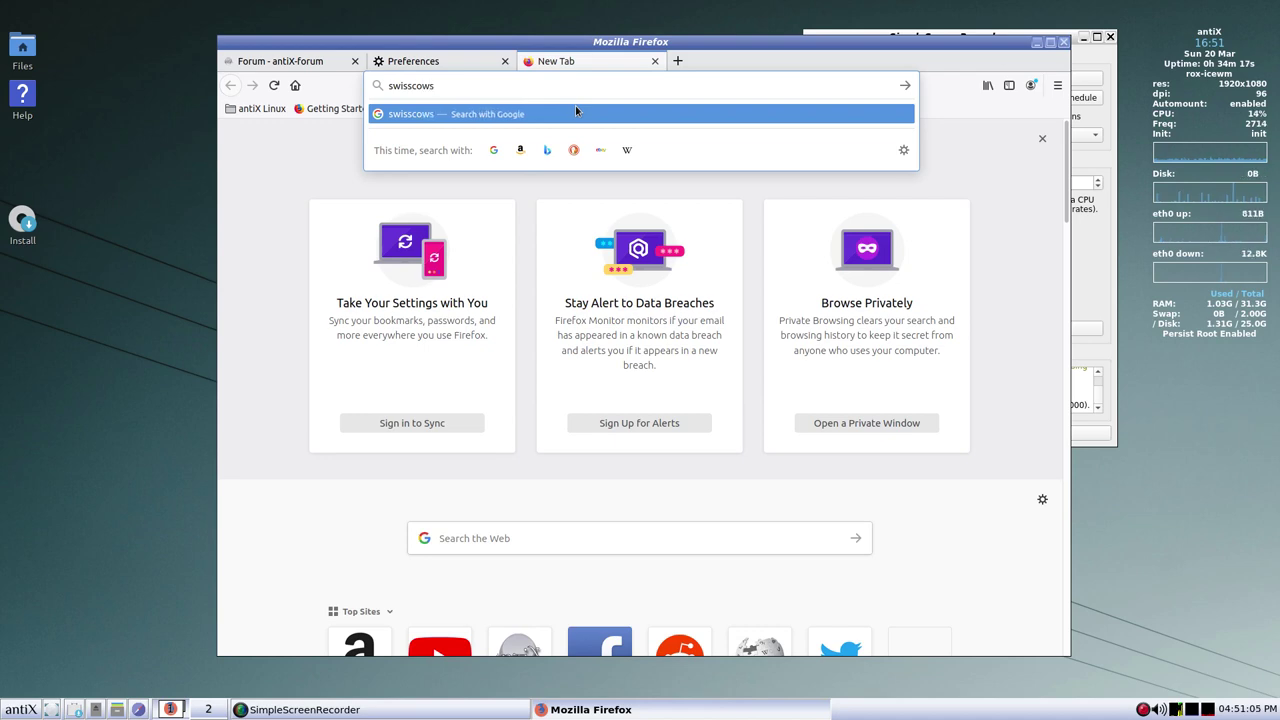
key("Return")
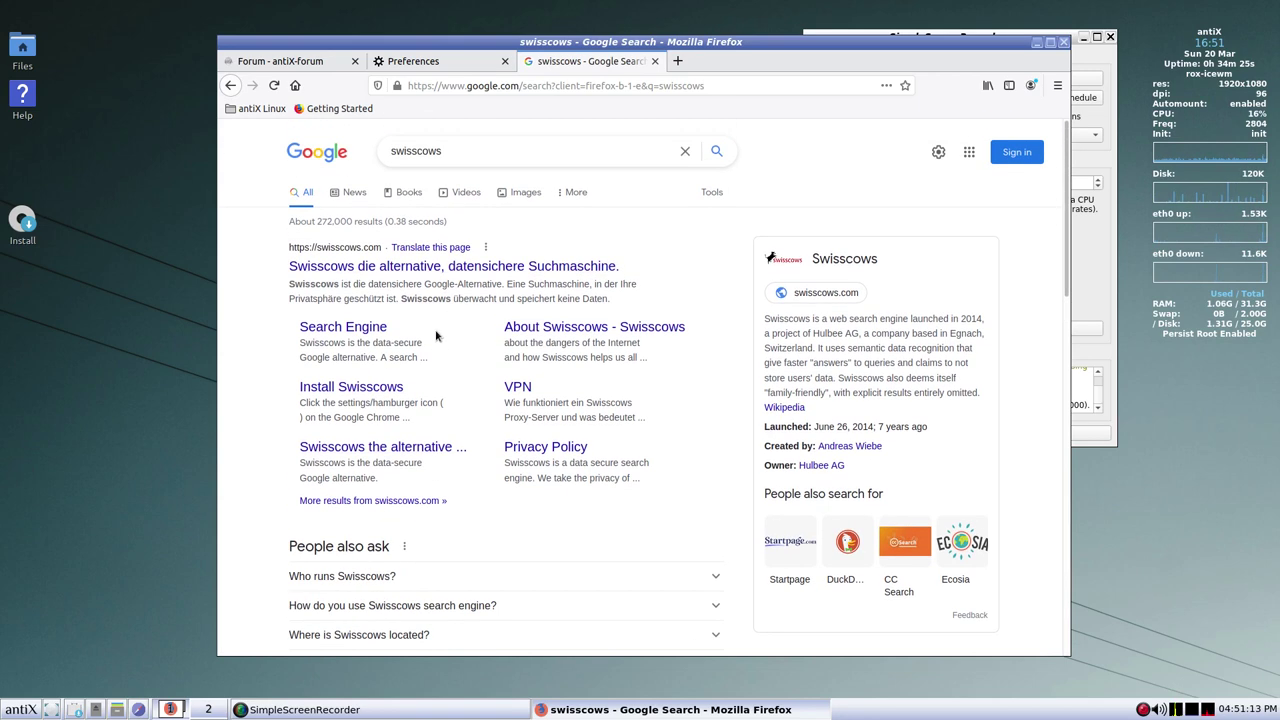
left_click(486, 155)
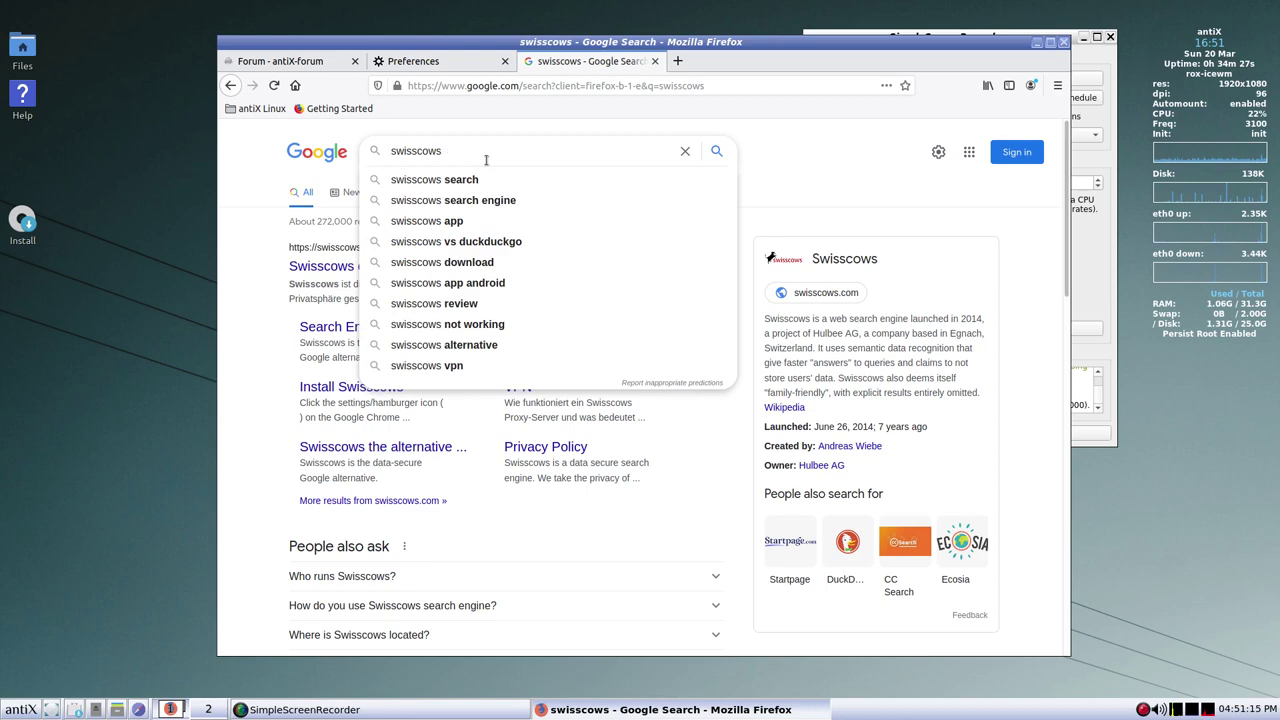
type("english")
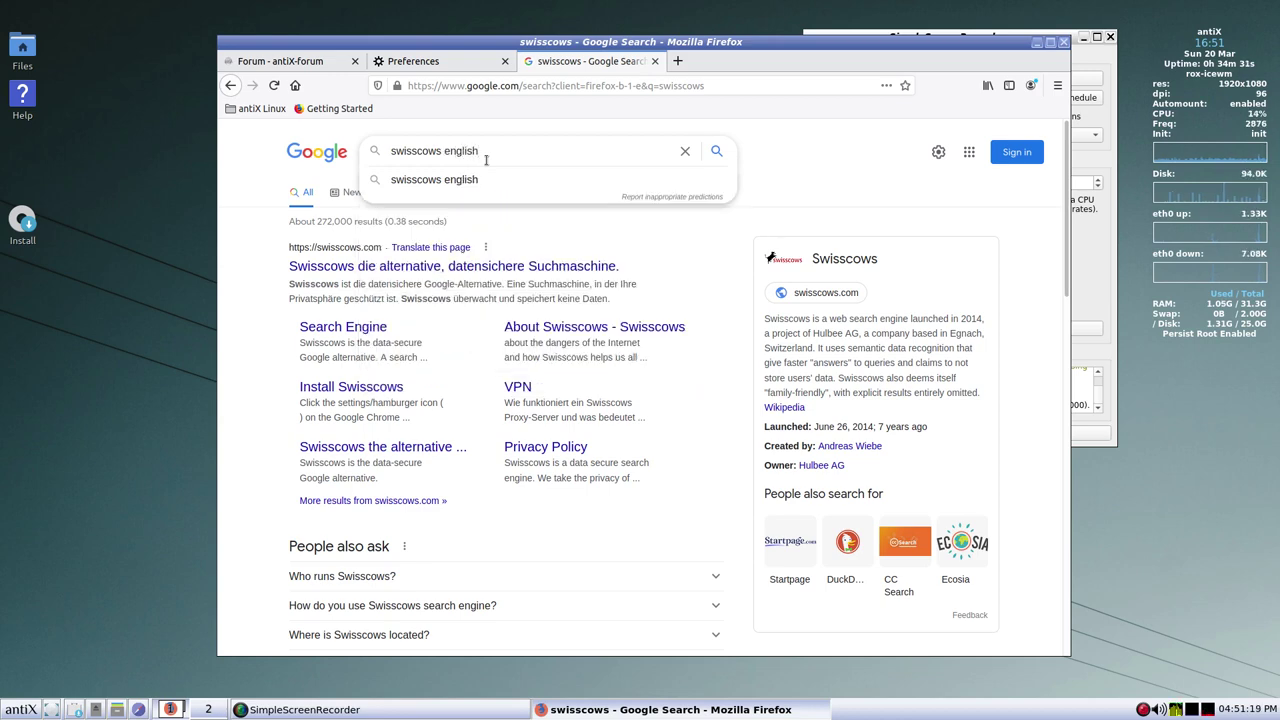
key("Return")
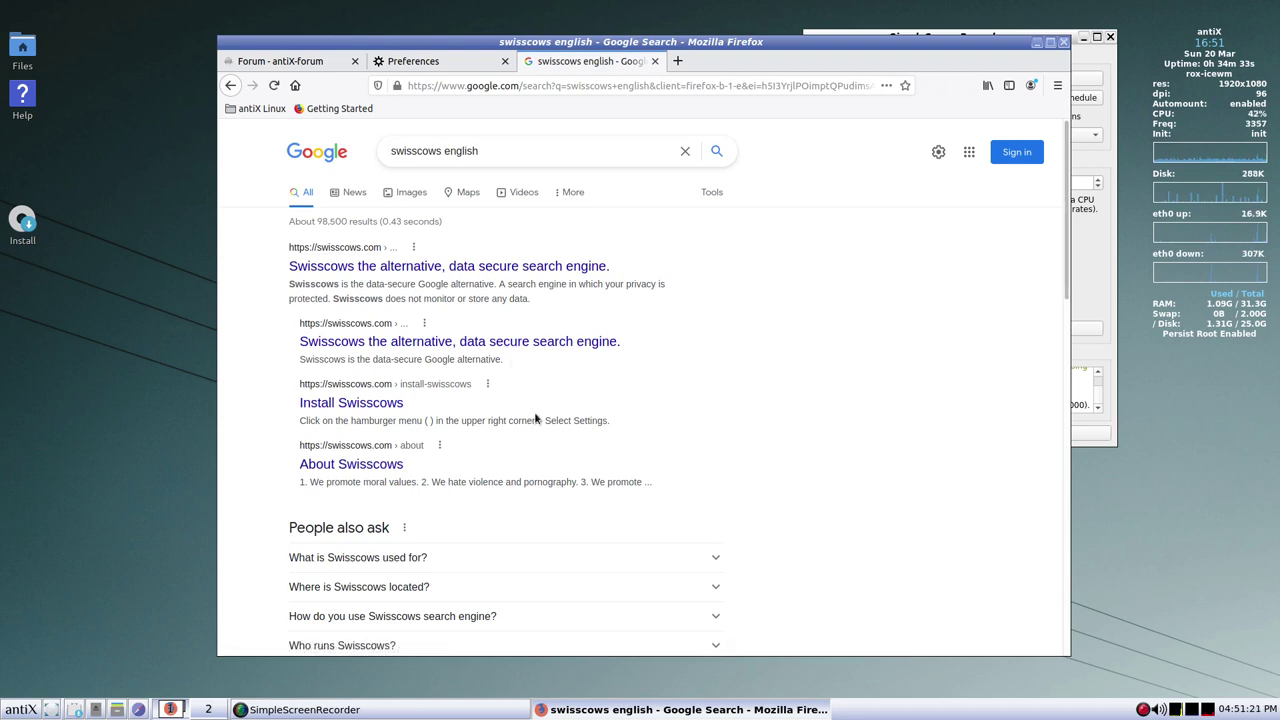
left_click(423, 270)
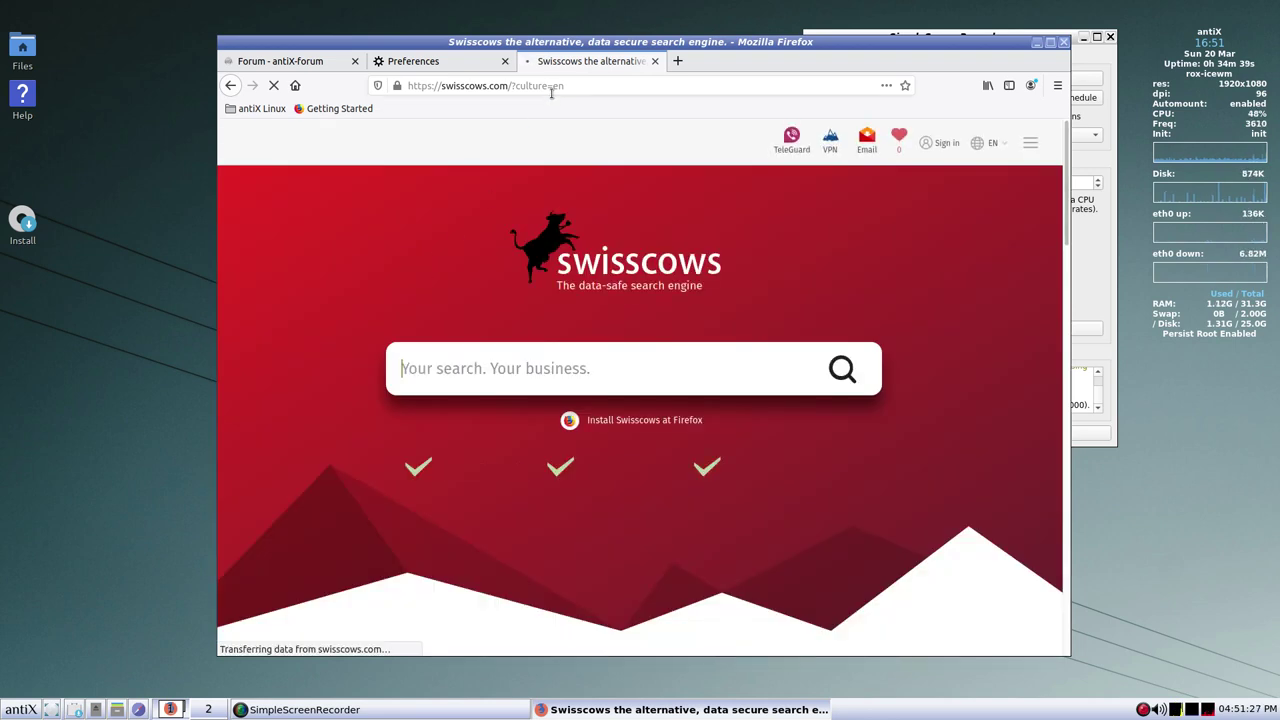
left_click(354, 61)
left_click(300, 62)
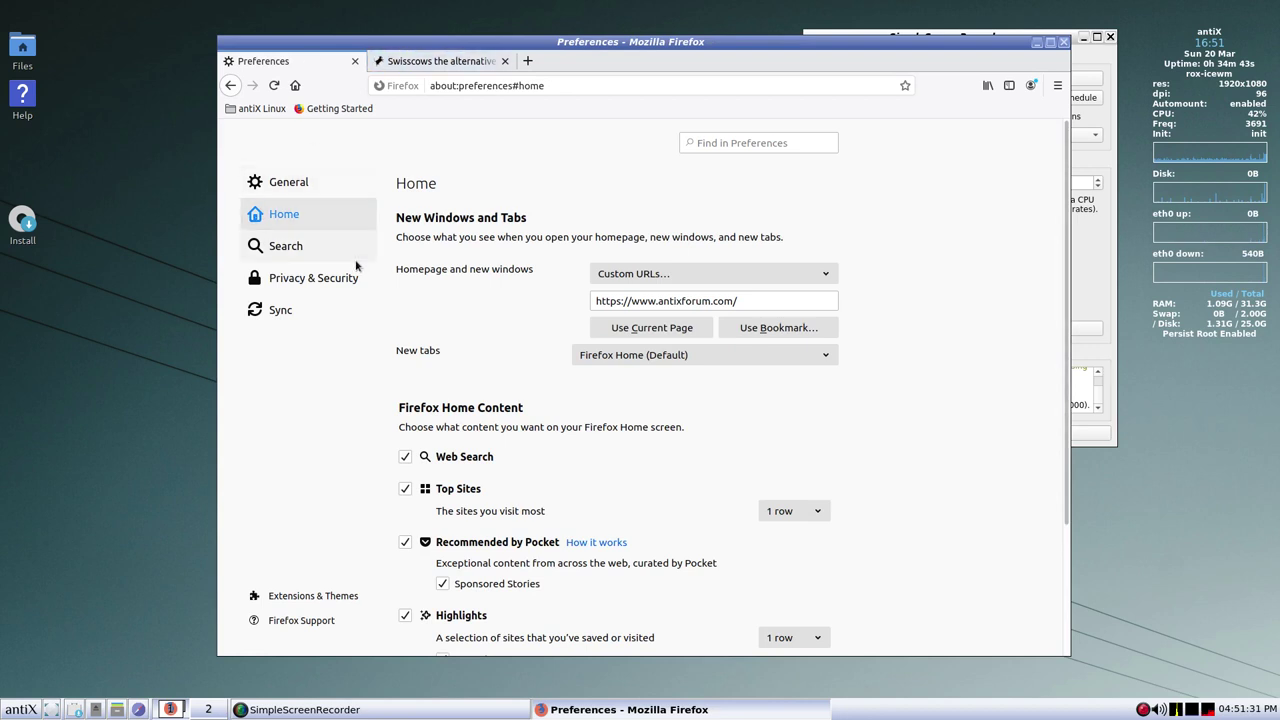
left_click(651, 330)
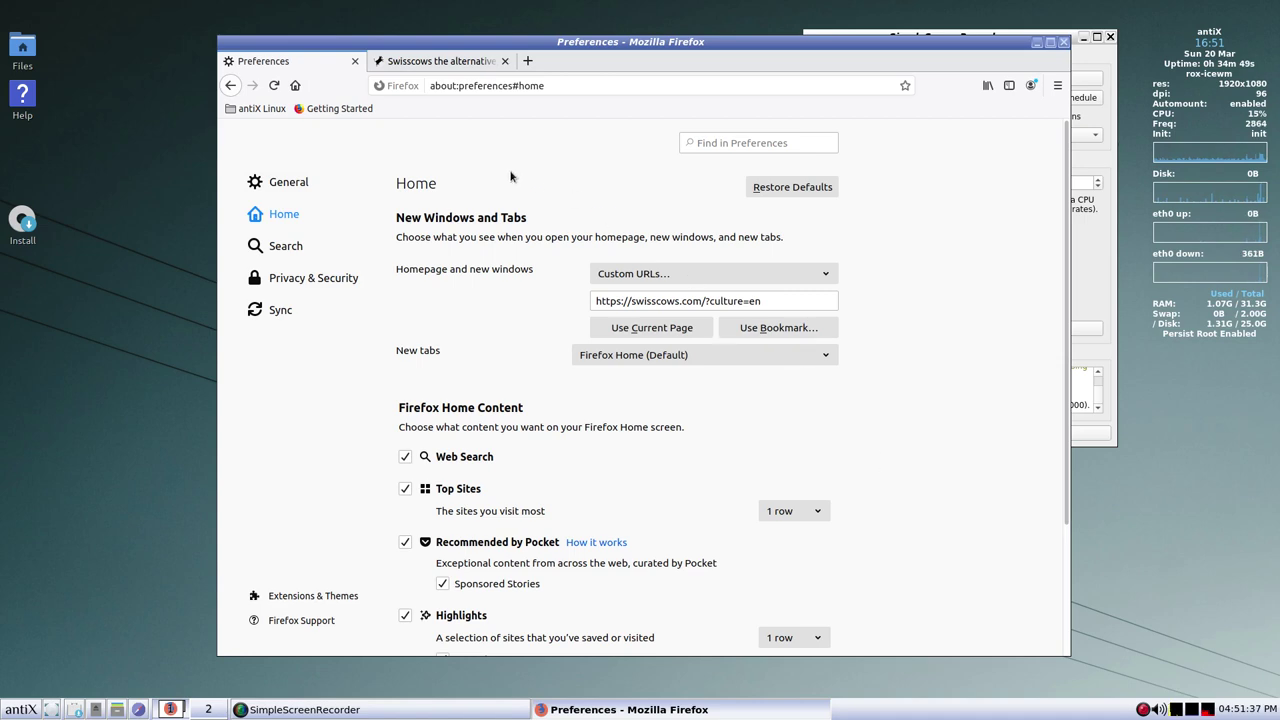
left_click(355, 62)
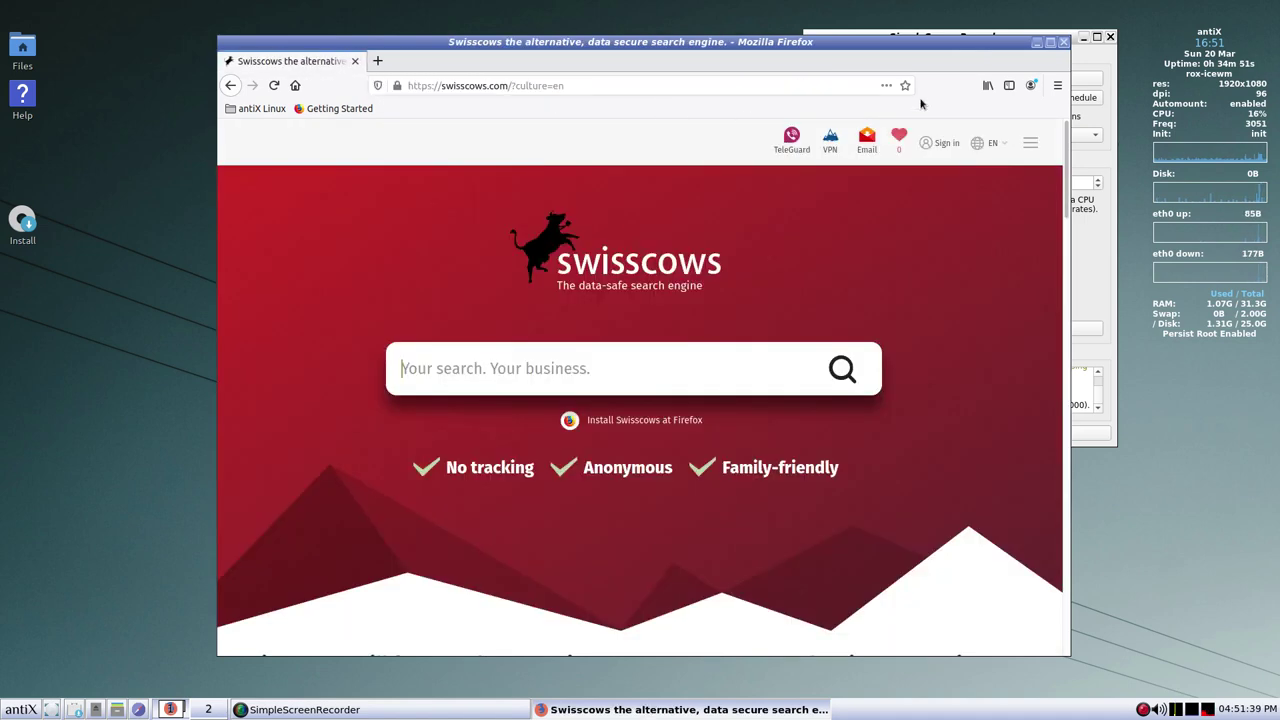
- Restart Firefox and move its window toward the screen centre
left_click(1063, 43)
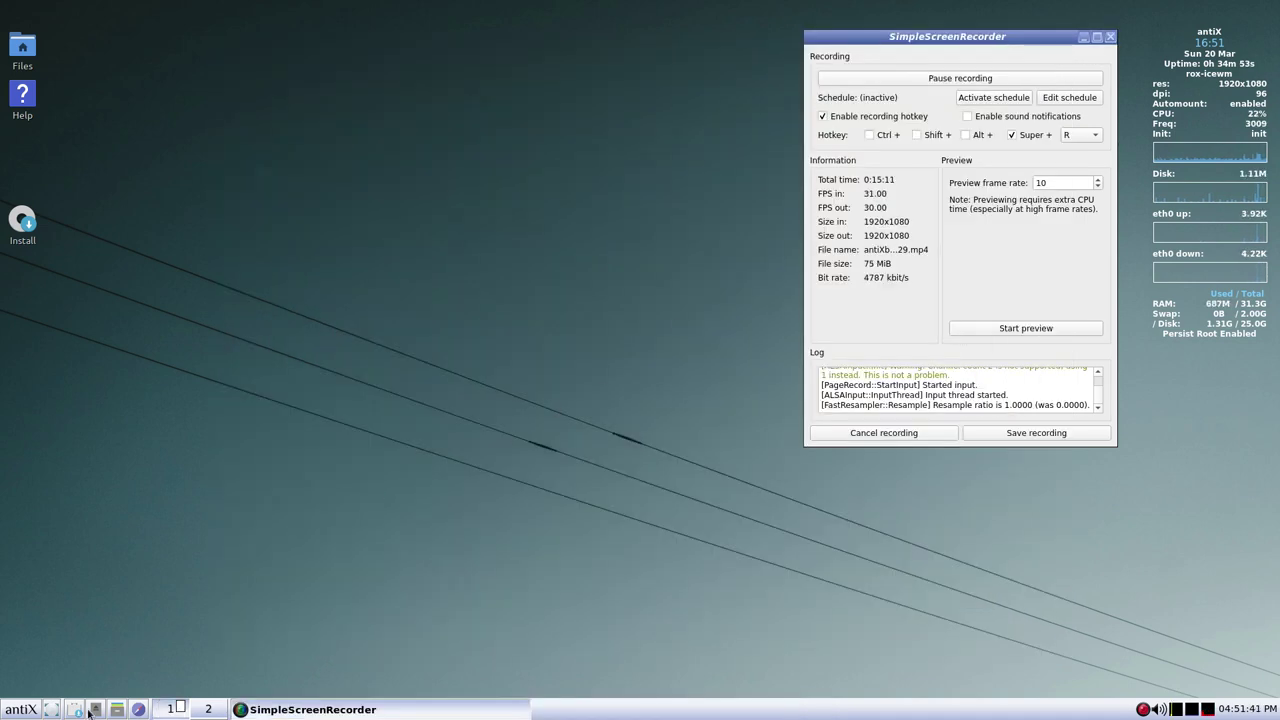
left_click(138, 709)
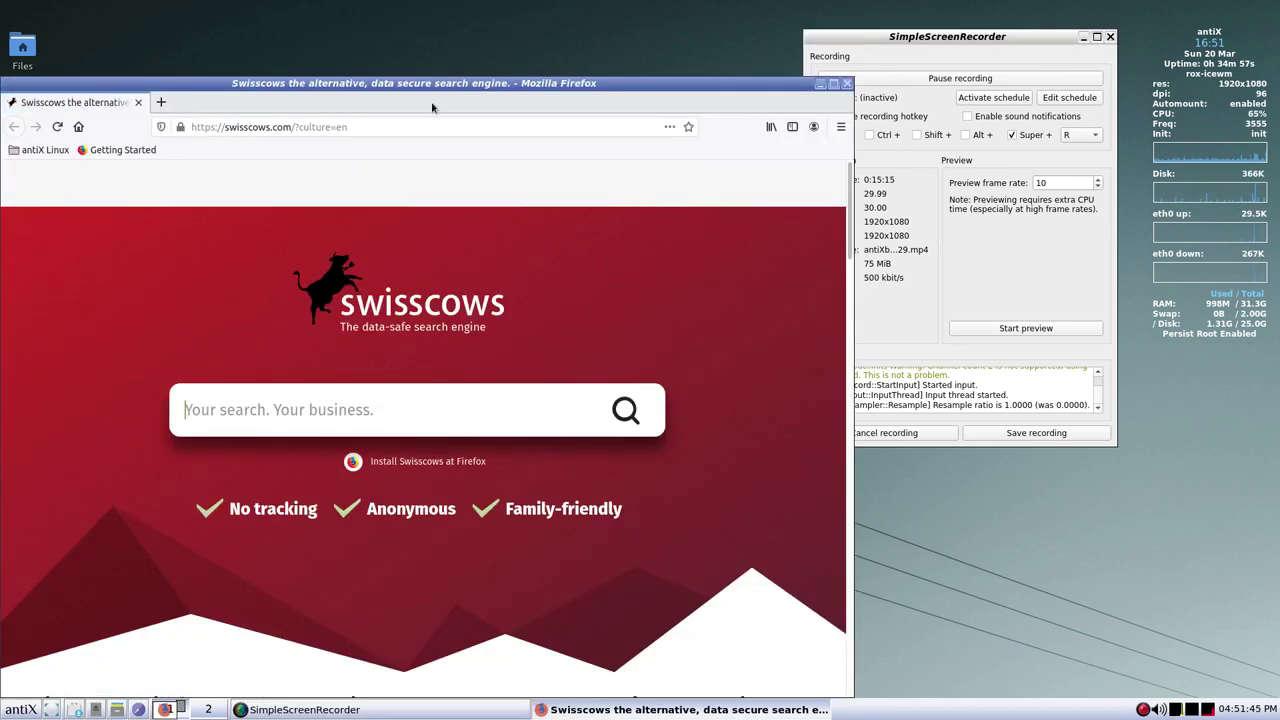
left_click_drag(432, 106, 682, 38)
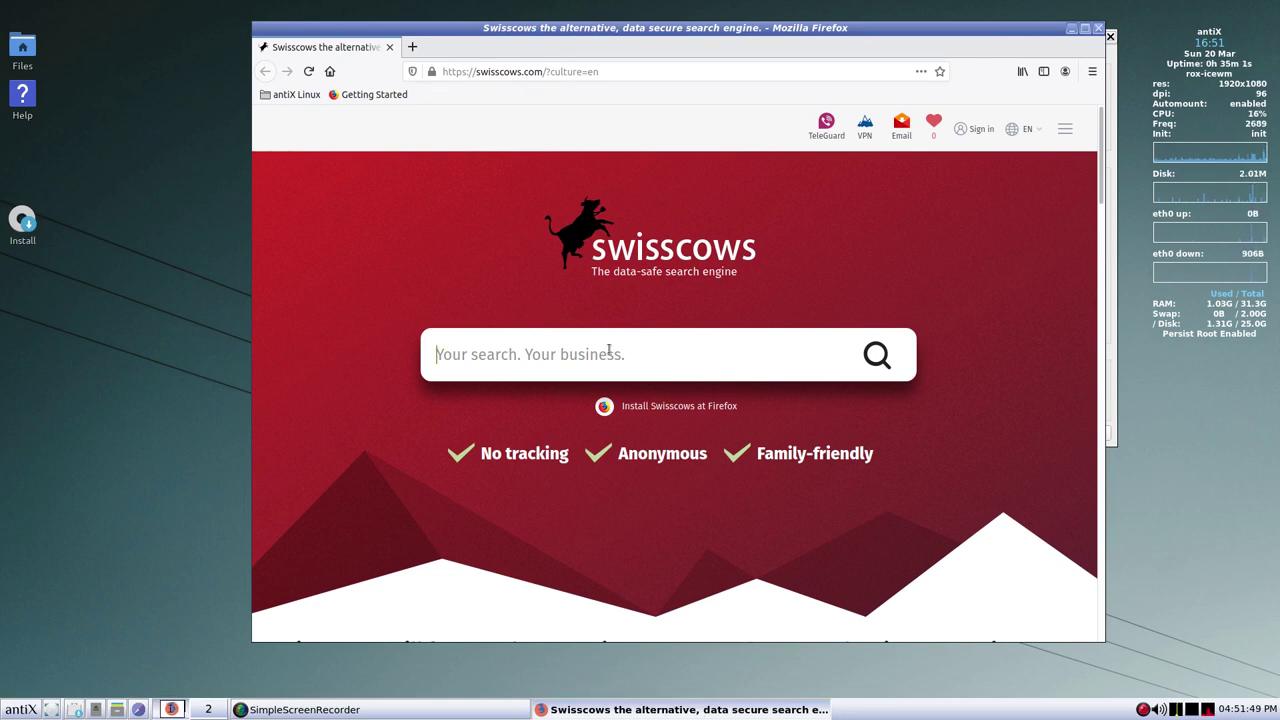
- Open Firefox's Search preferences and check the Default Search Engine list, keeping Google
left_click(1091, 74)
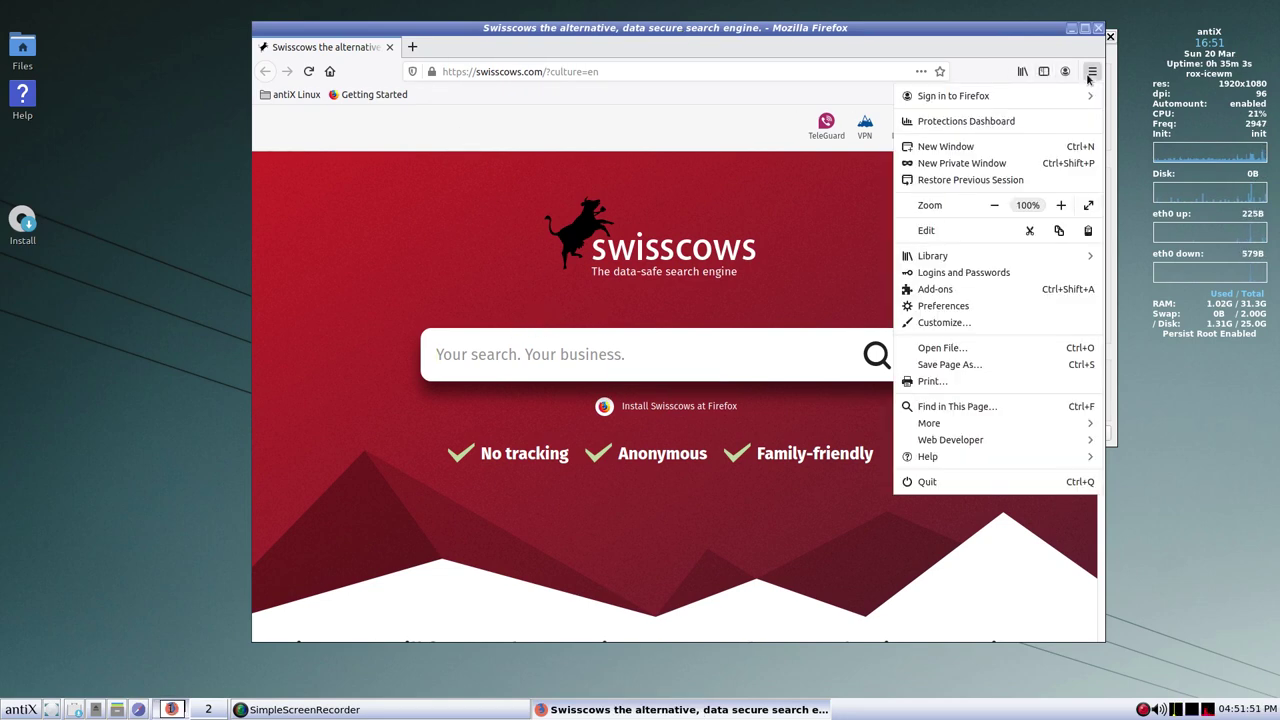
left_click(944, 306)
left_click(300, 236)
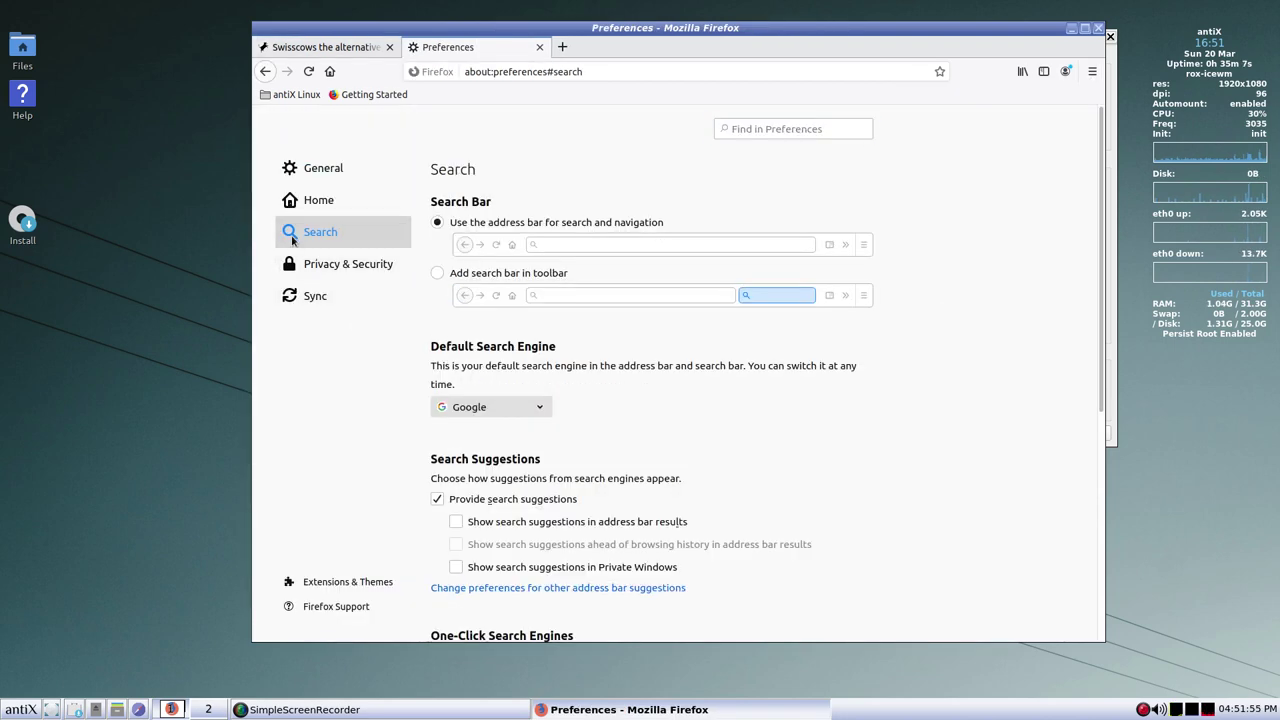
left_click(484, 406)
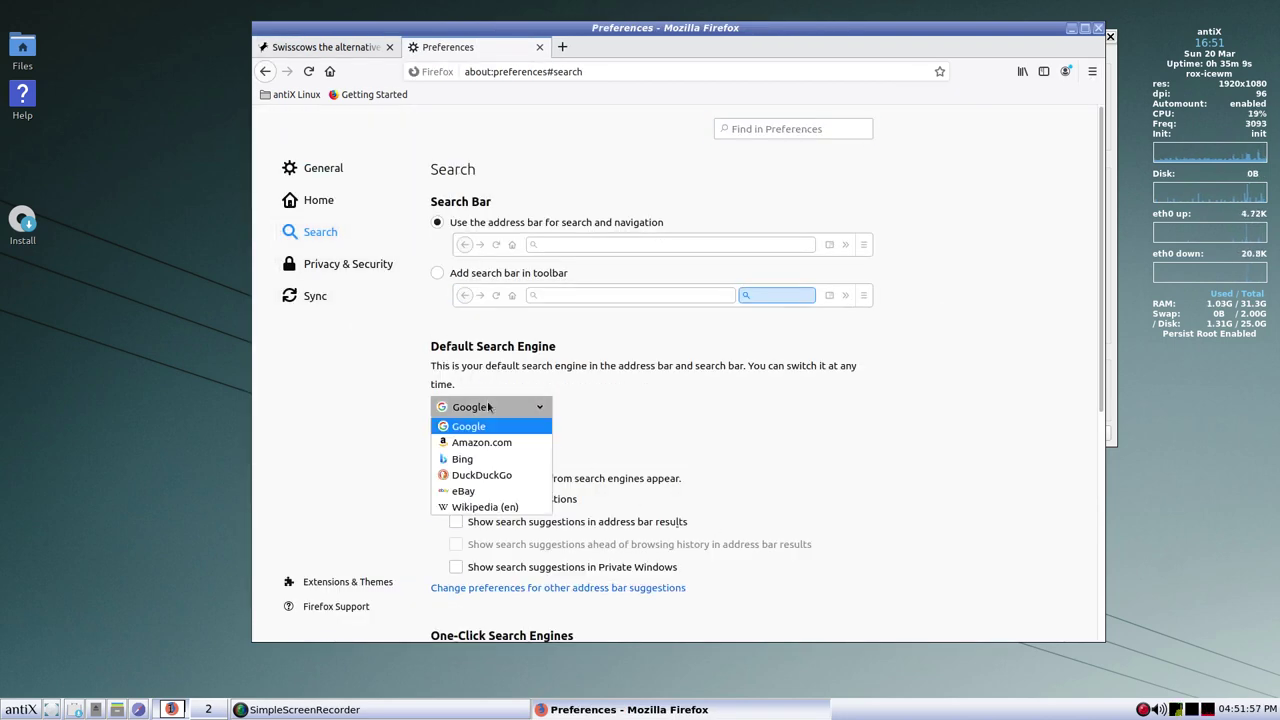
left_click(628, 414)
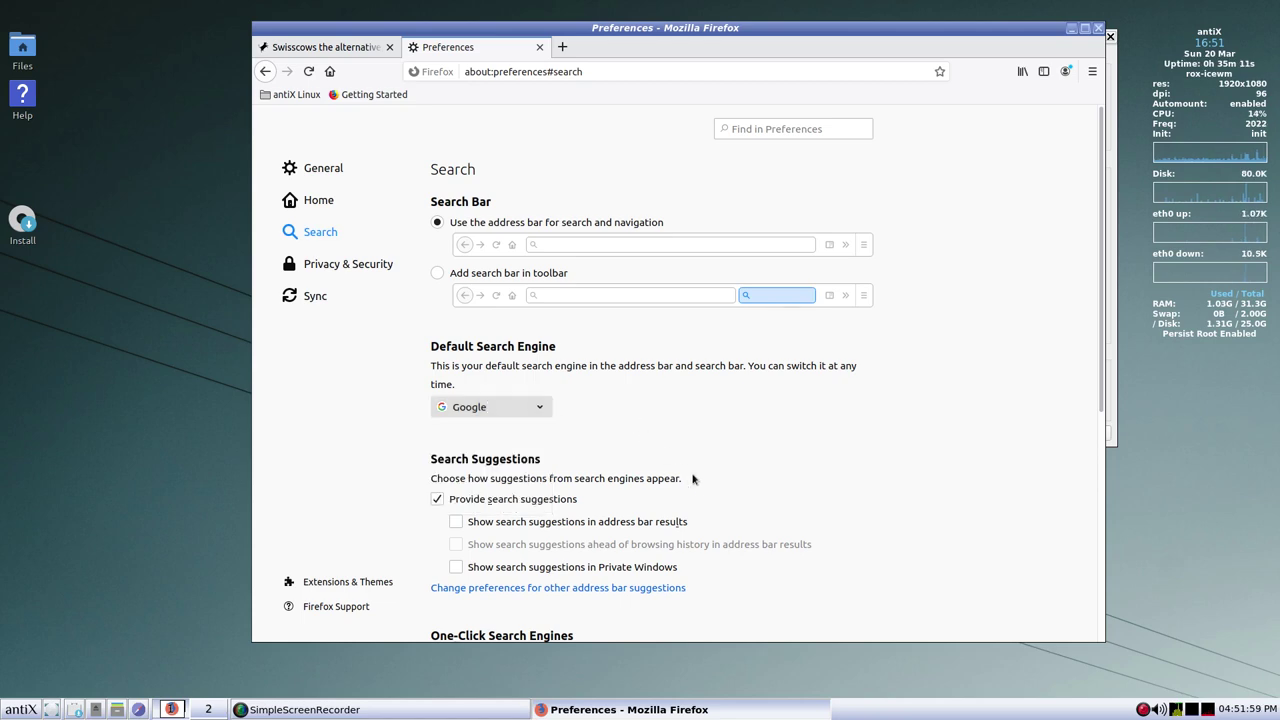
scroll(698, 487, "down", 3)
scroll(698, 491, "down", 4)
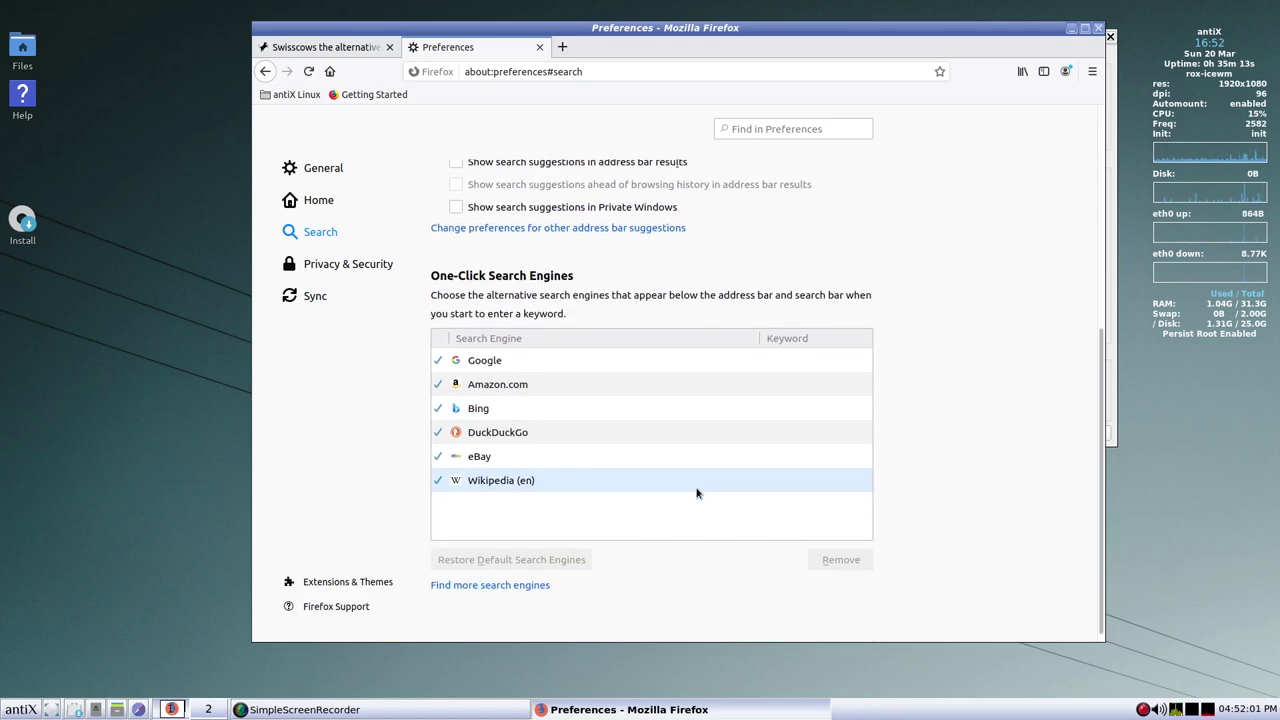
- Open the Add-ons 'Search Tools' catalogue in a new tab, then return to the Swisscows page
left_click(478, 576)
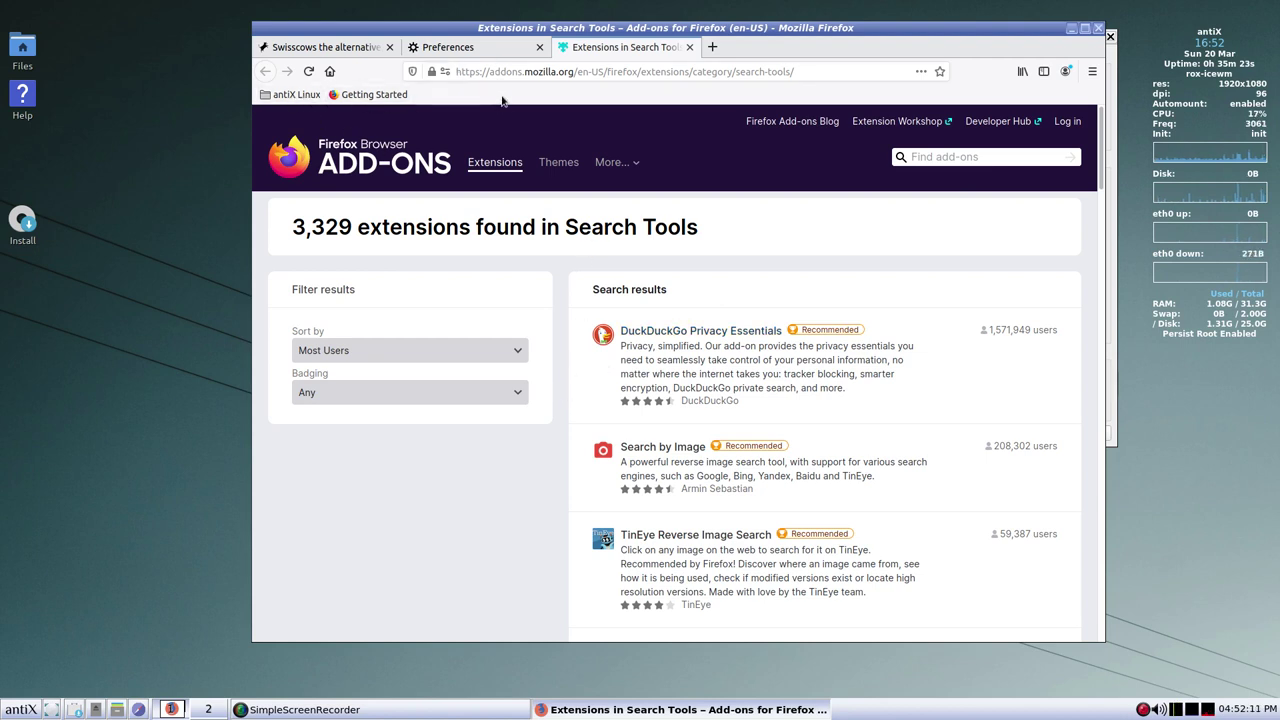
left_click(689, 47)
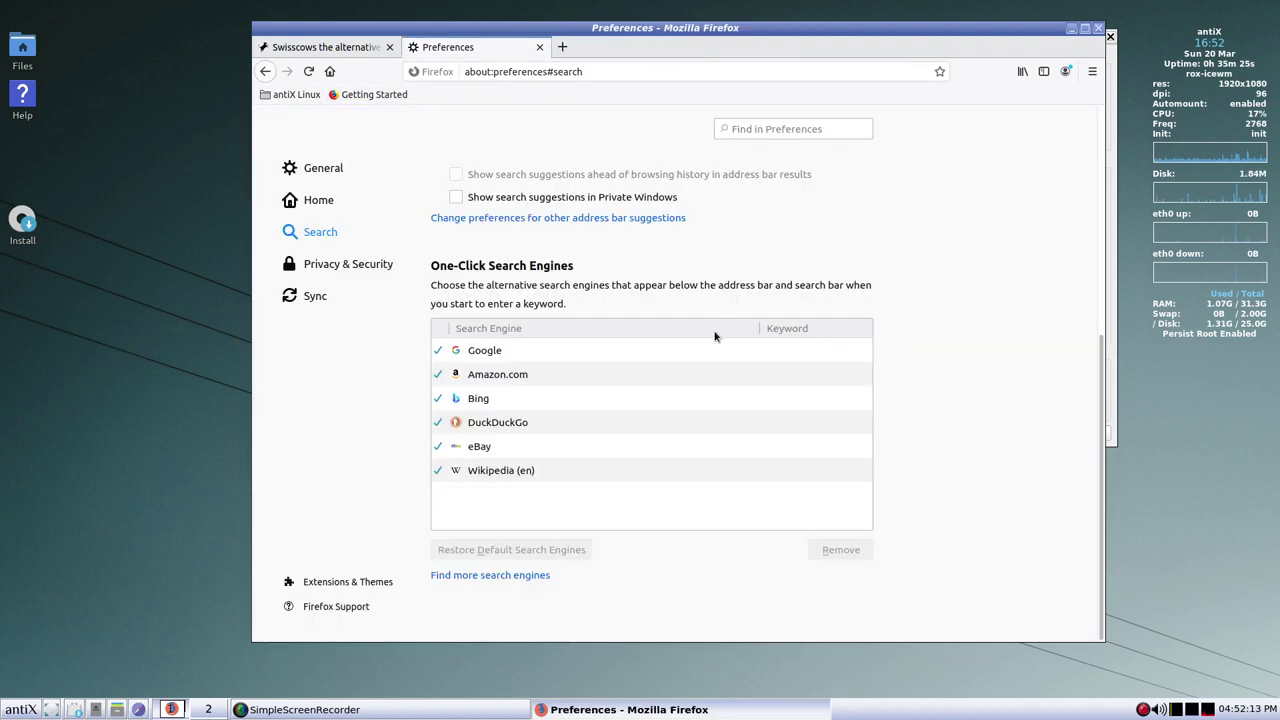
left_click(530, 578)
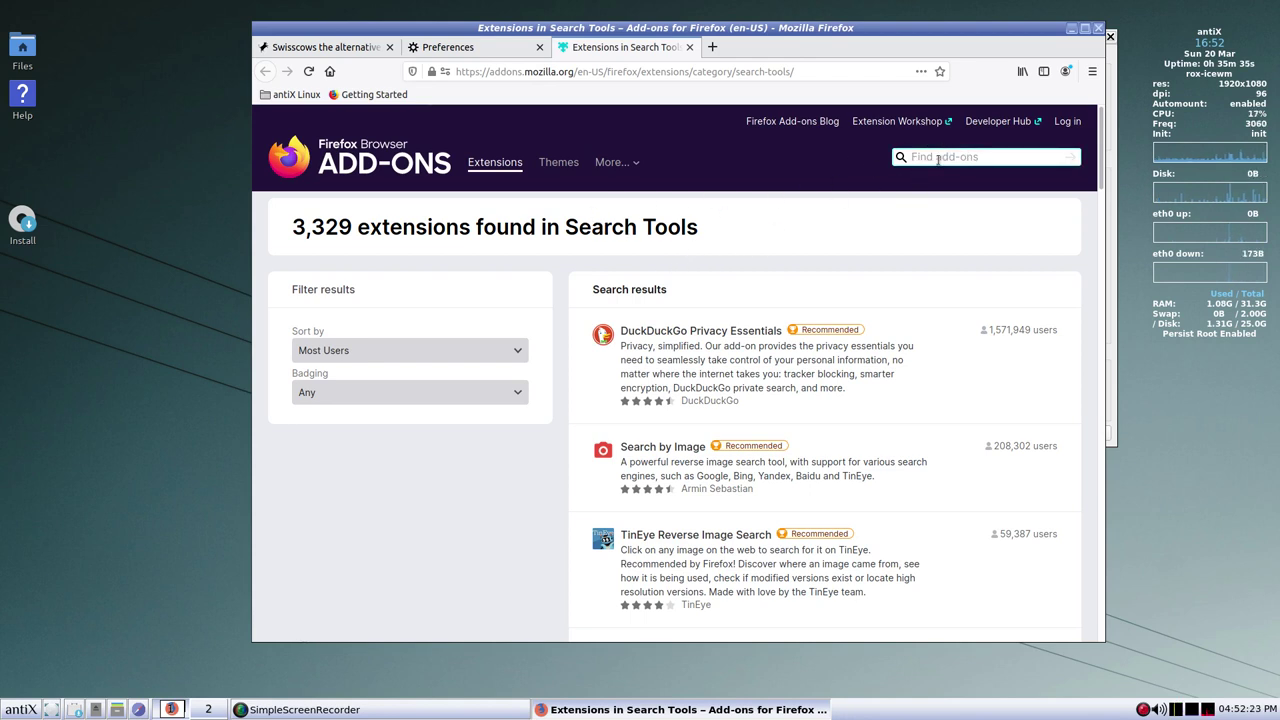
left_click(346, 50)
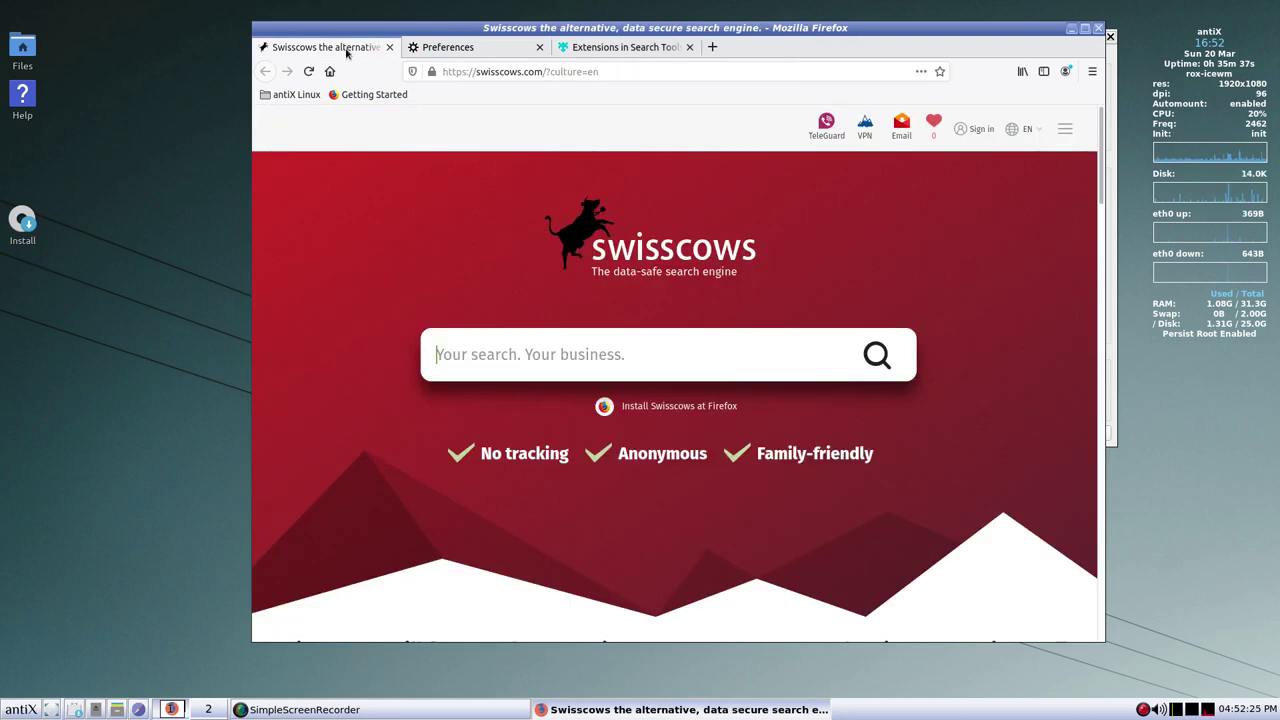
left_click(614, 48)
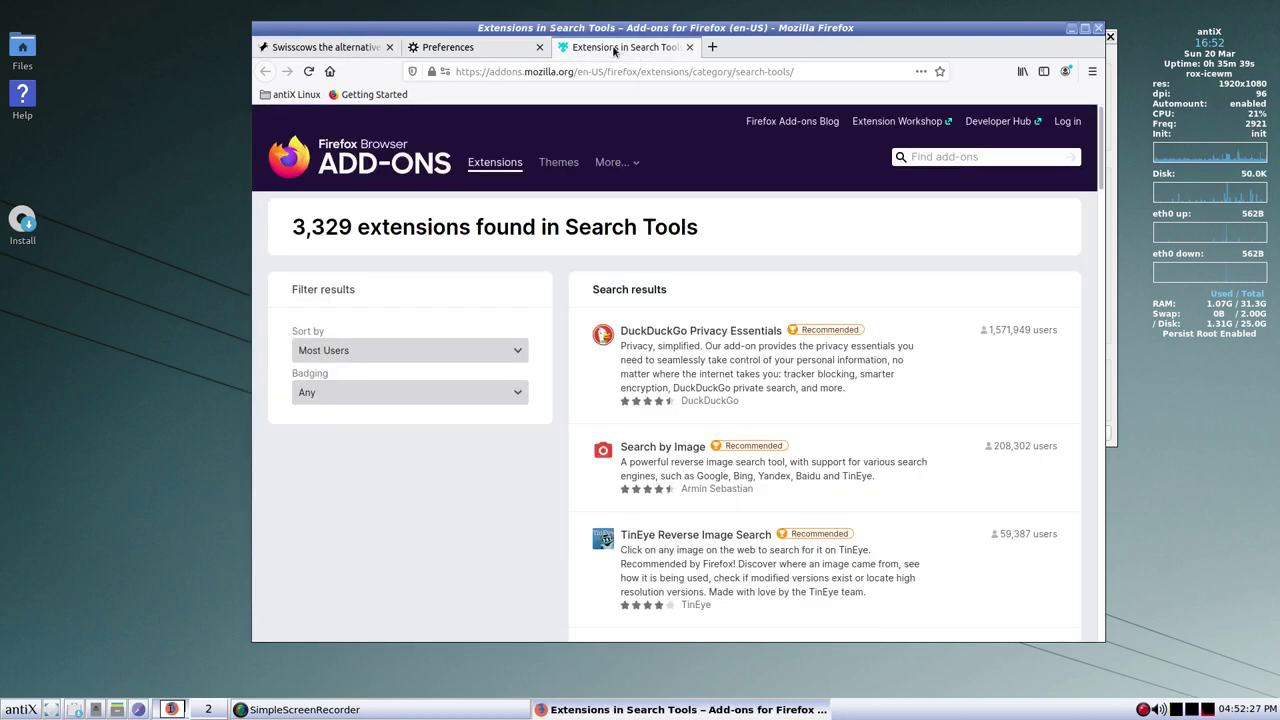
left_click(1009, 153)
type("swi")
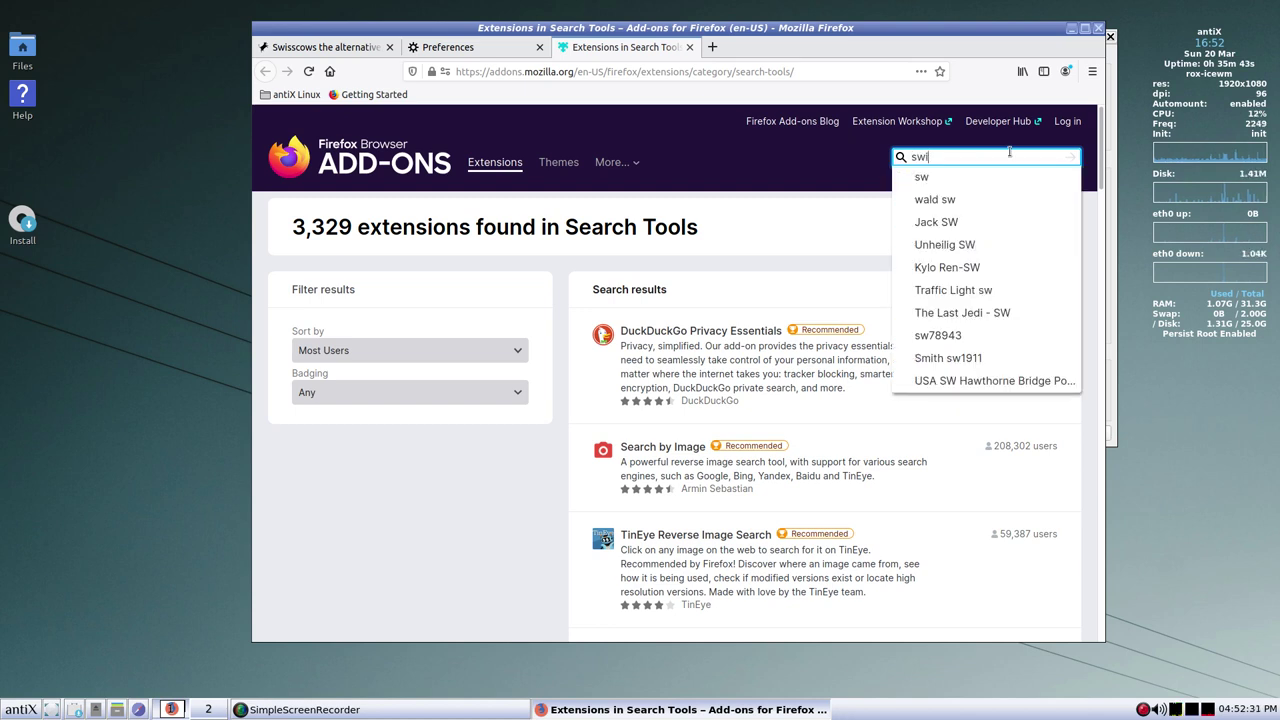
type("ss cows ")
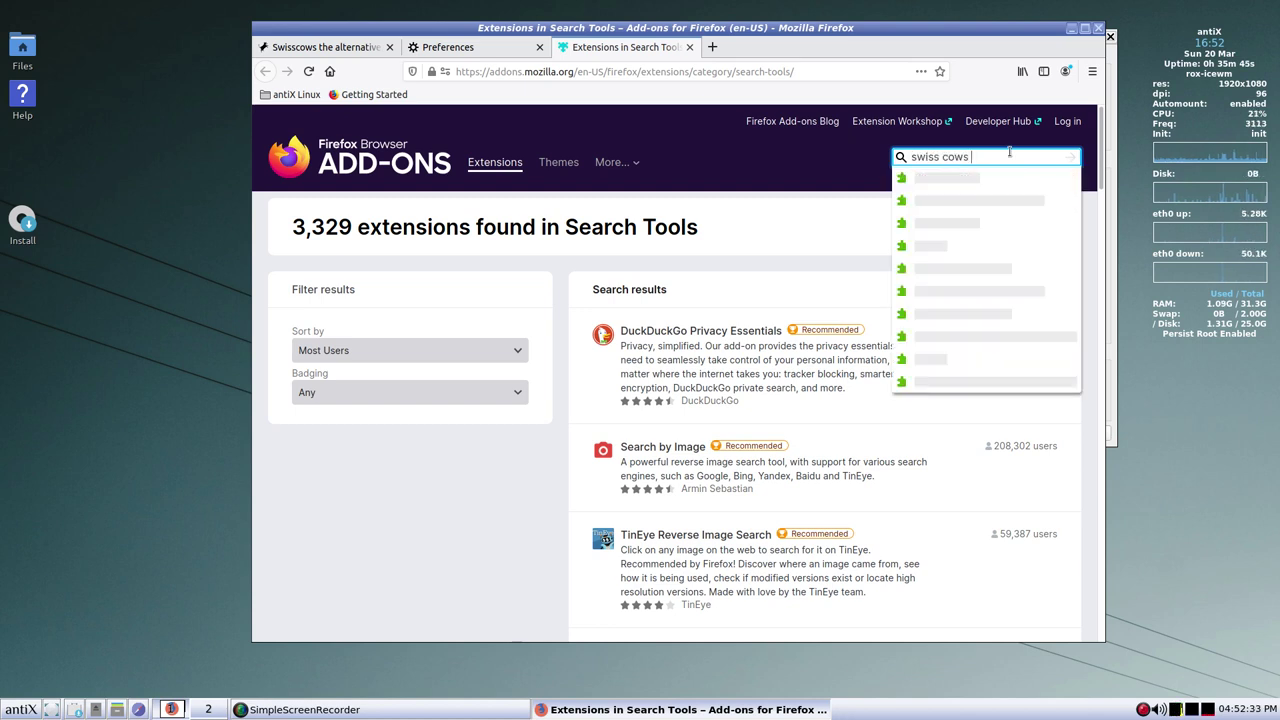
type("english")
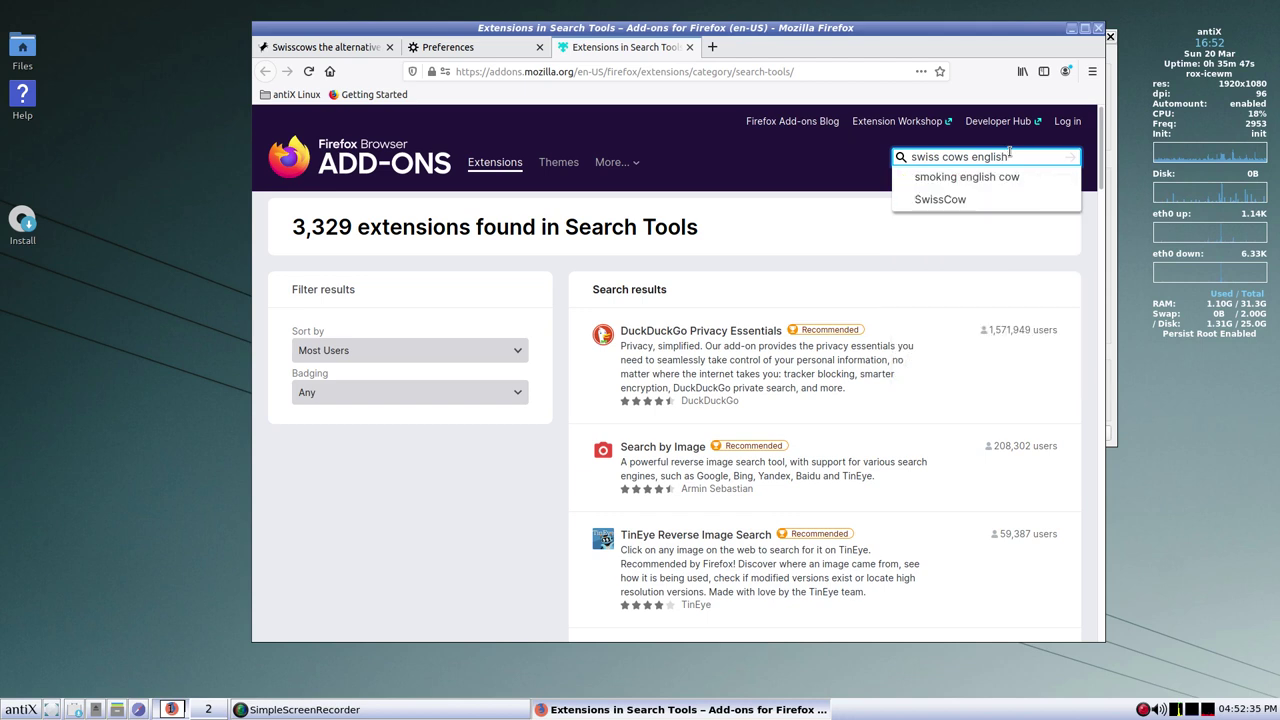
key("Return")
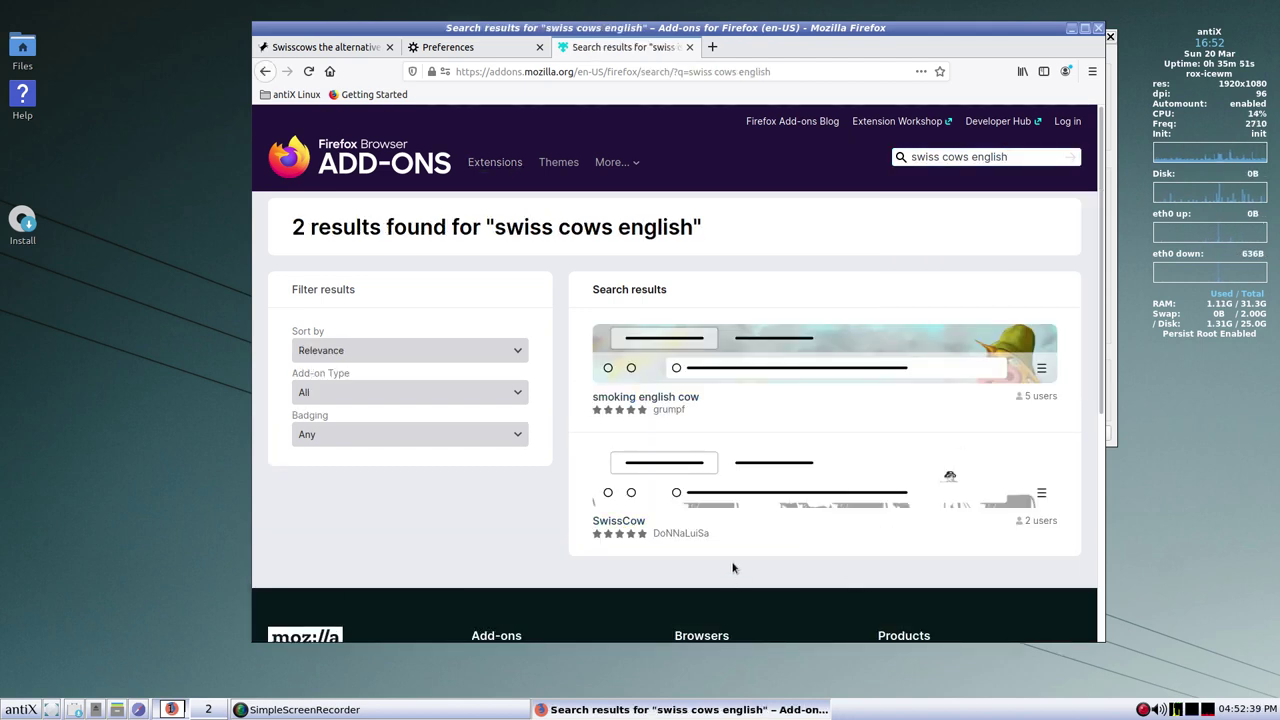
left_click(689, 47)
scroll(689, 394, "up", 5)
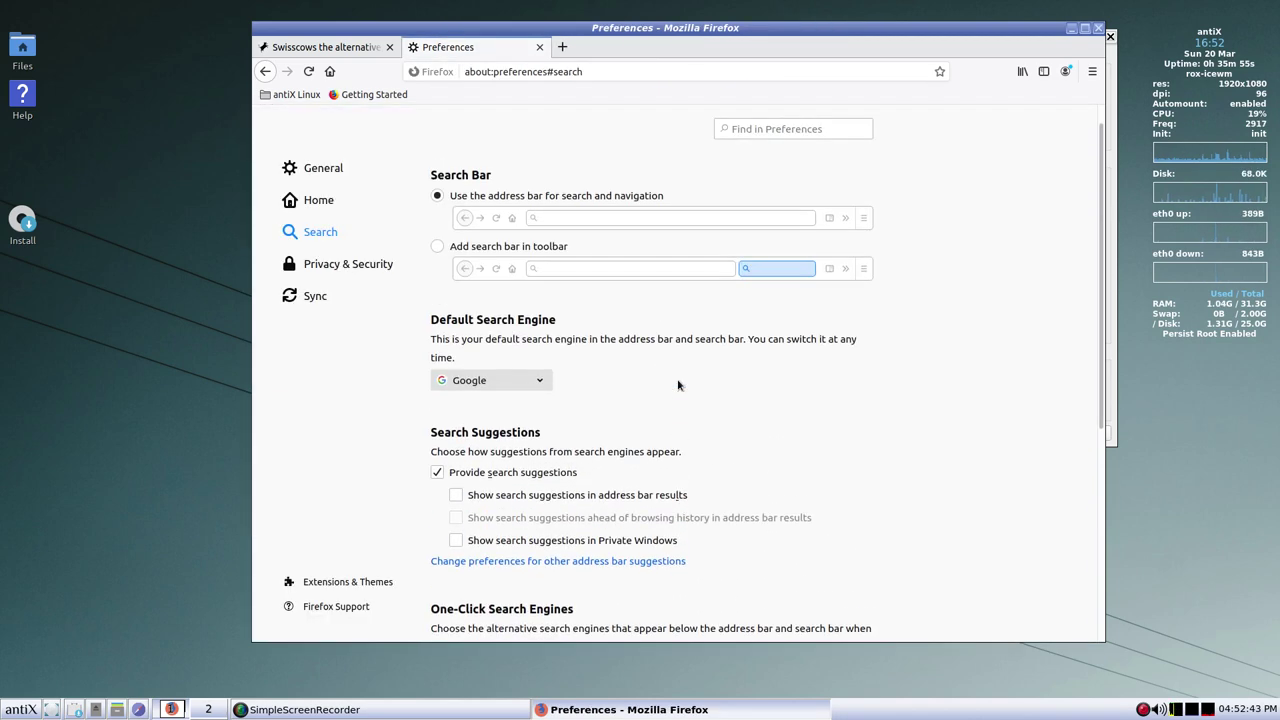
left_click(528, 405)
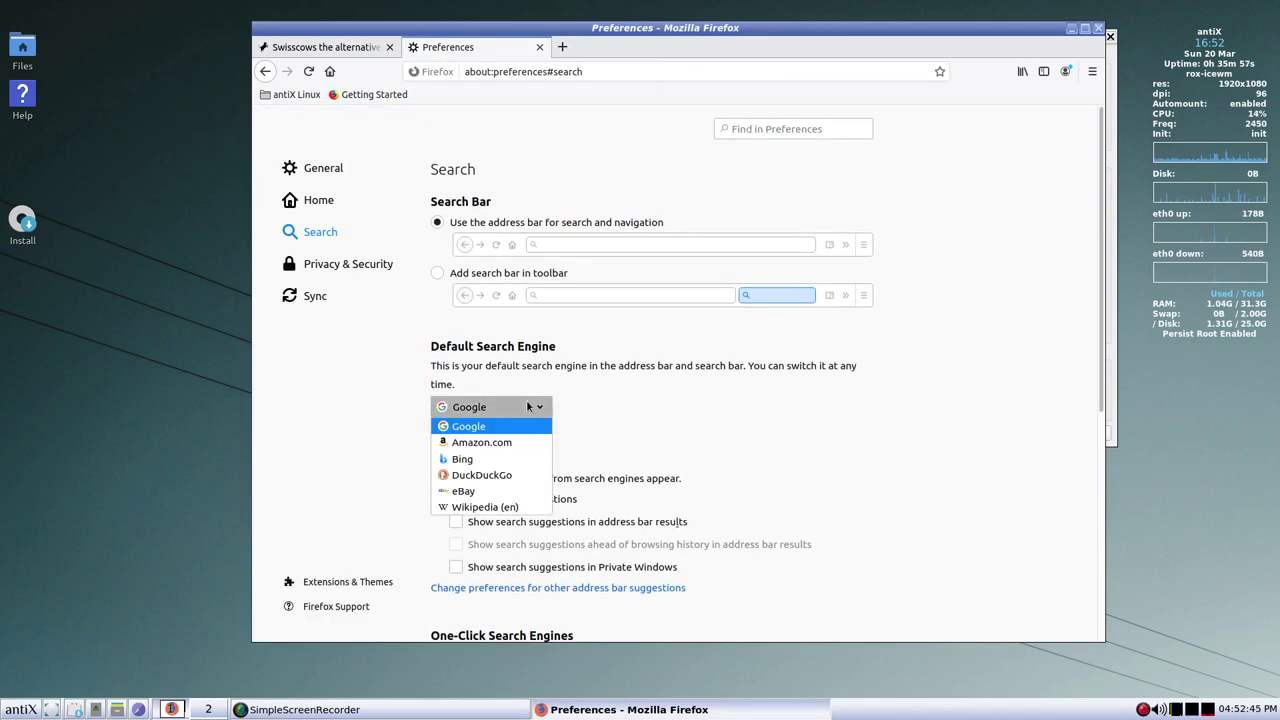
left_click(668, 405)
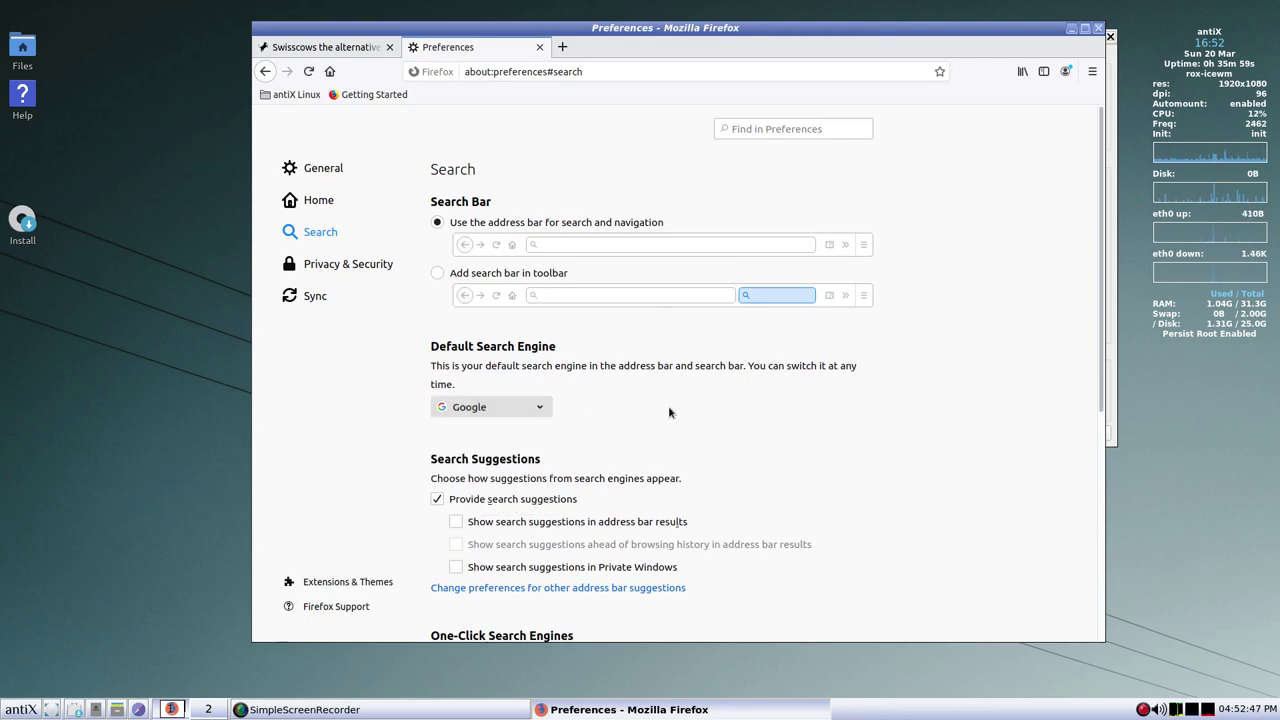
scroll(685, 420, "down", 3)
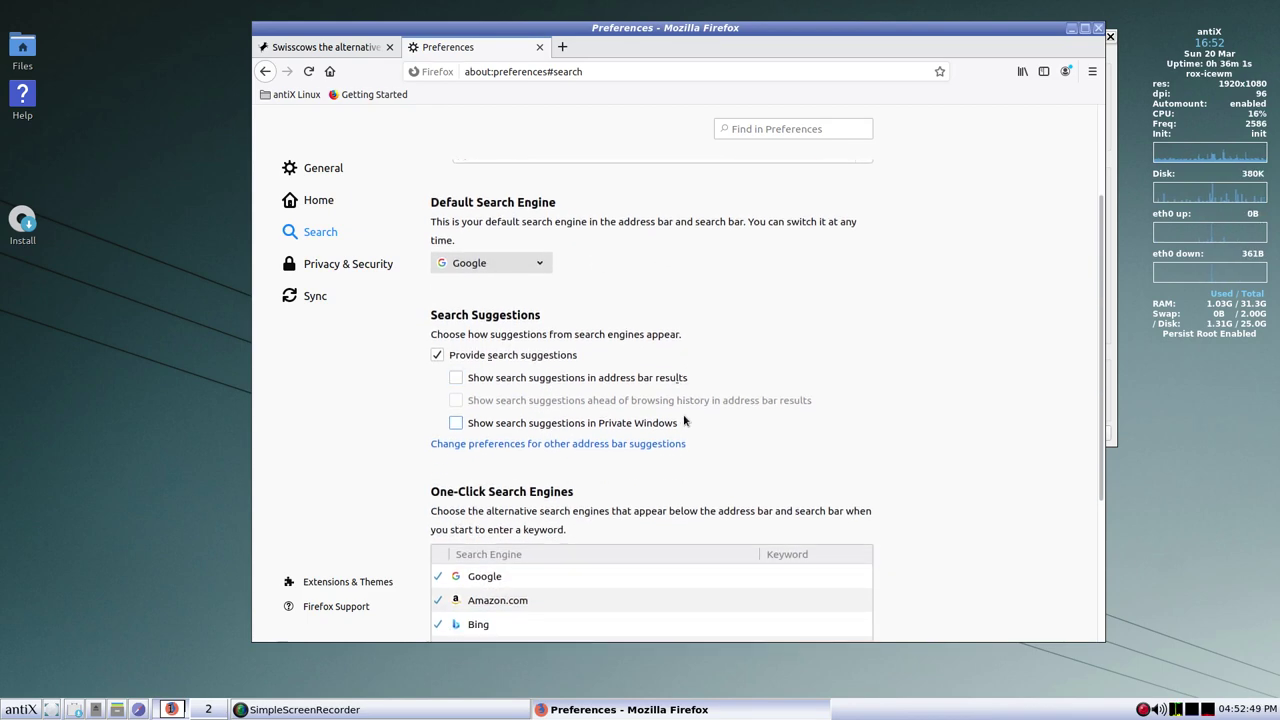
scroll(685, 421, "down", 5)
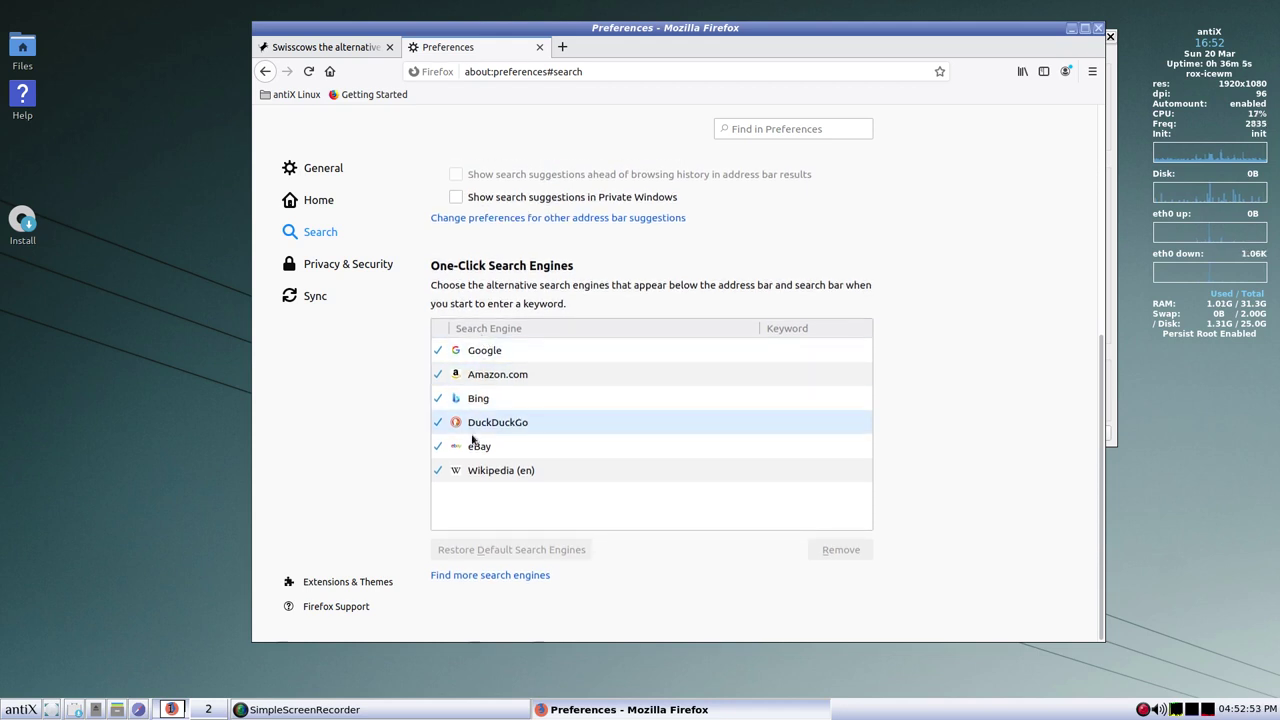
left_click(505, 578)
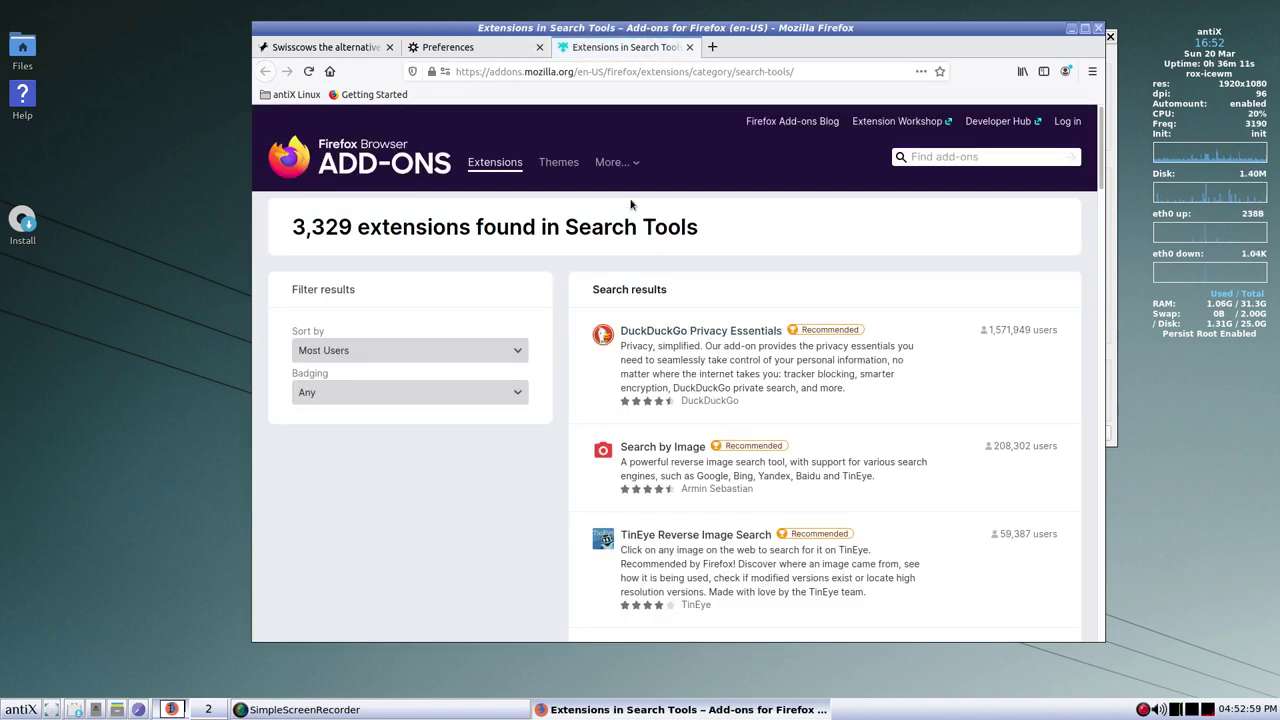
mouse_move(632, 164)
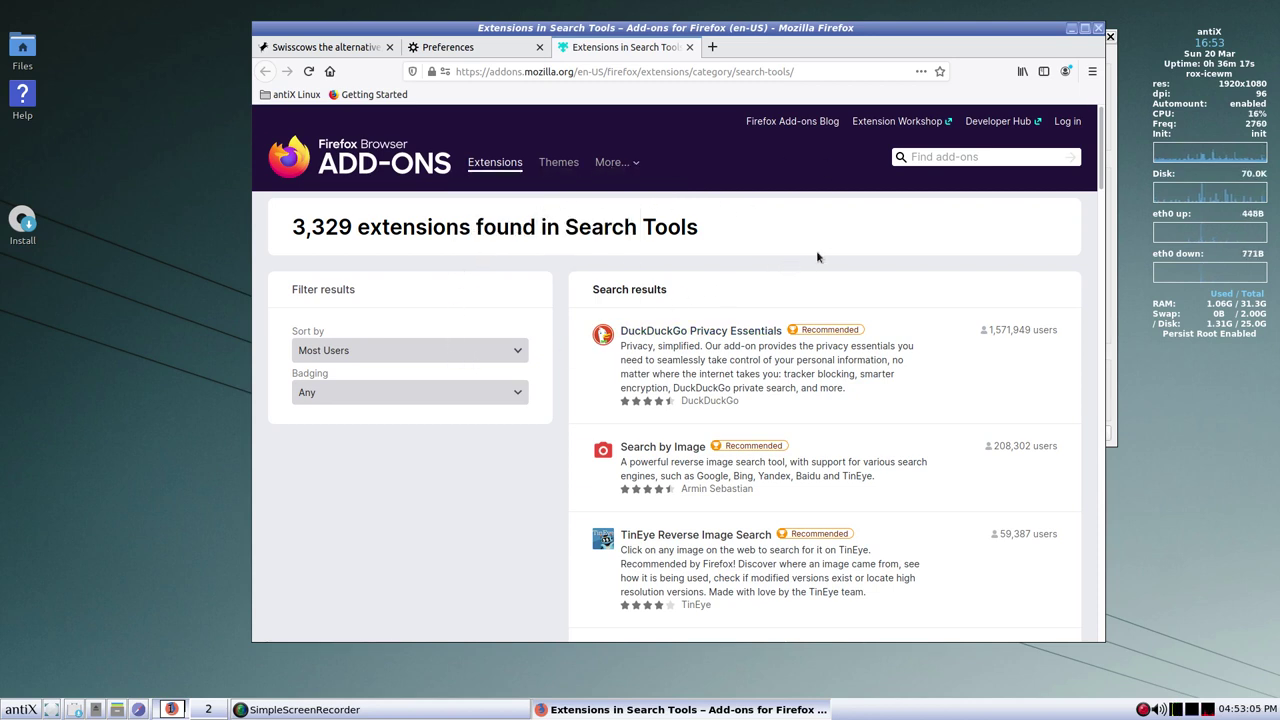
- Search the add-ons site for 'swisscows' and open the Swisscows add-on page
left_click(931, 155)
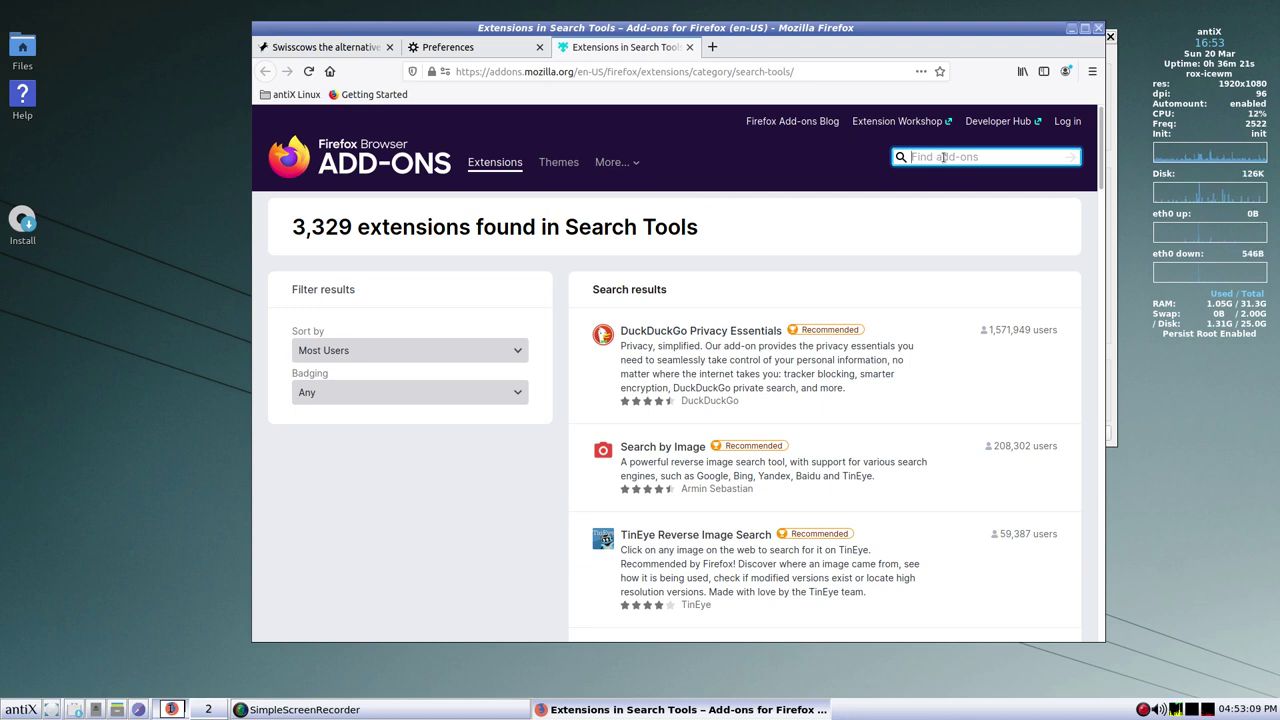
type("swisscows")
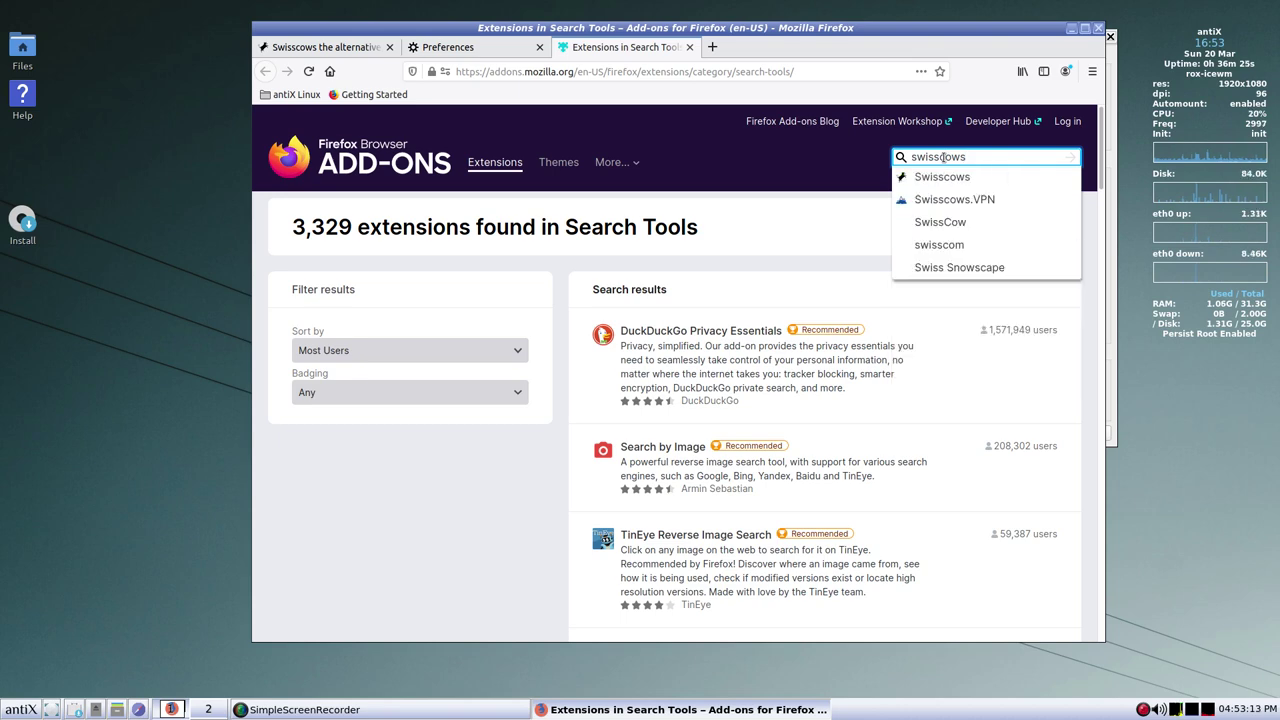
left_click(948, 180)
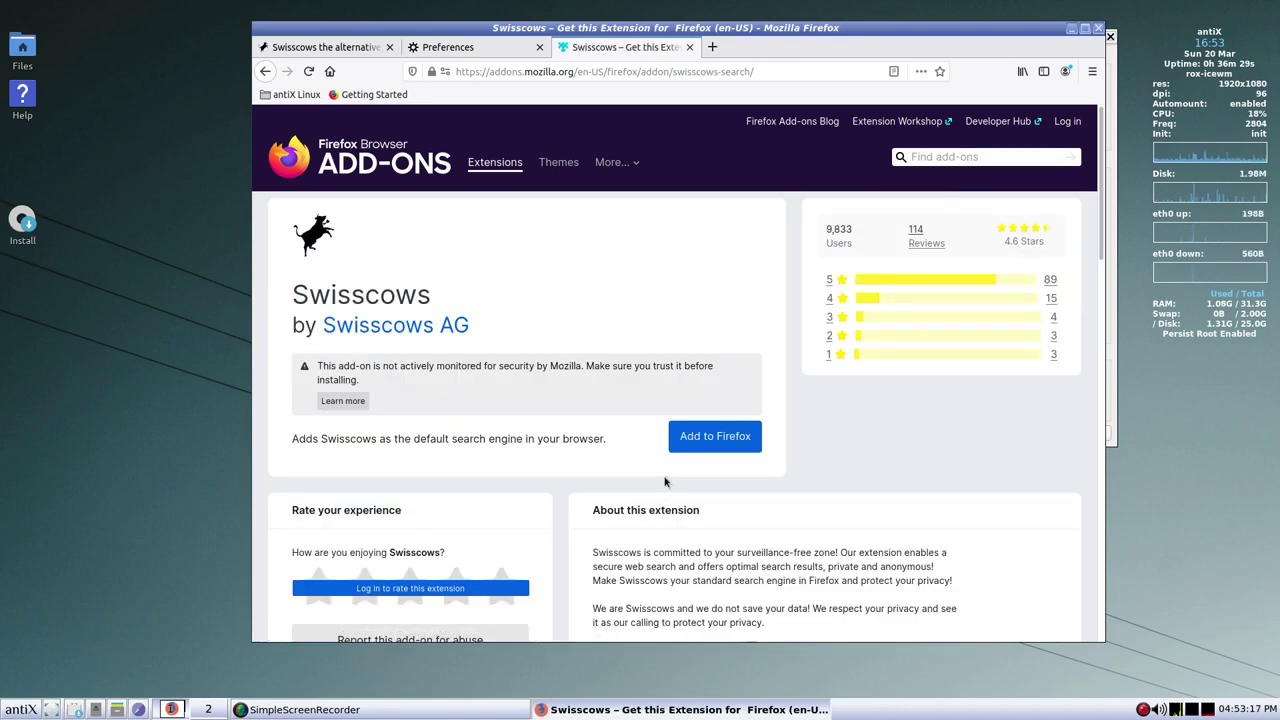
scroll(663, 484, "down", 1)
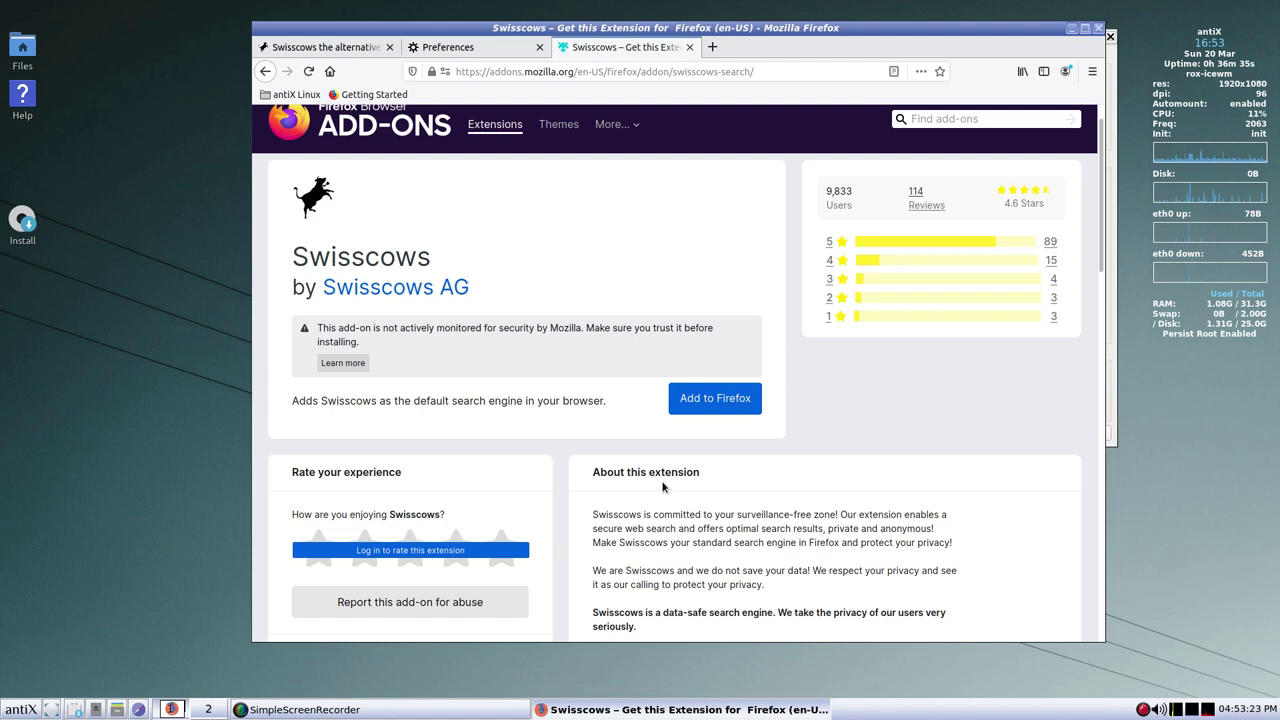
- Install the Swisscows add-on, accept it as a search engine, and drag it up the one-click list
left_click(717, 399)
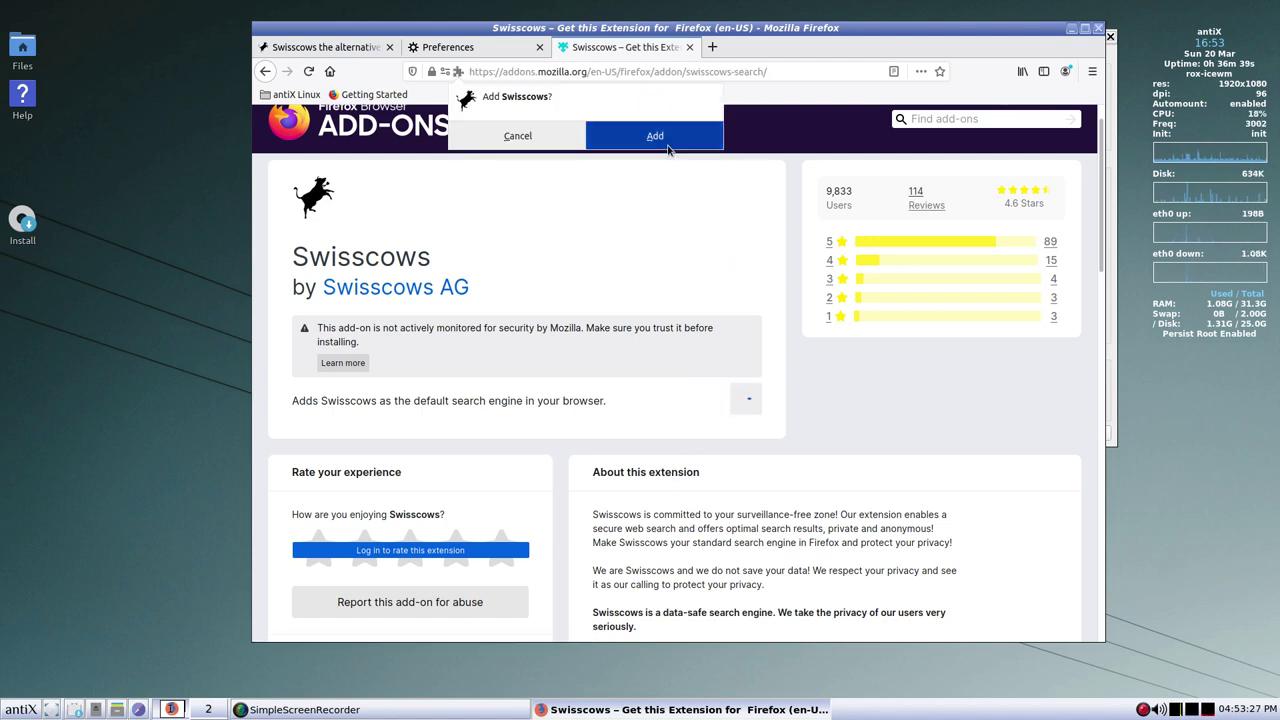
left_click(667, 145)
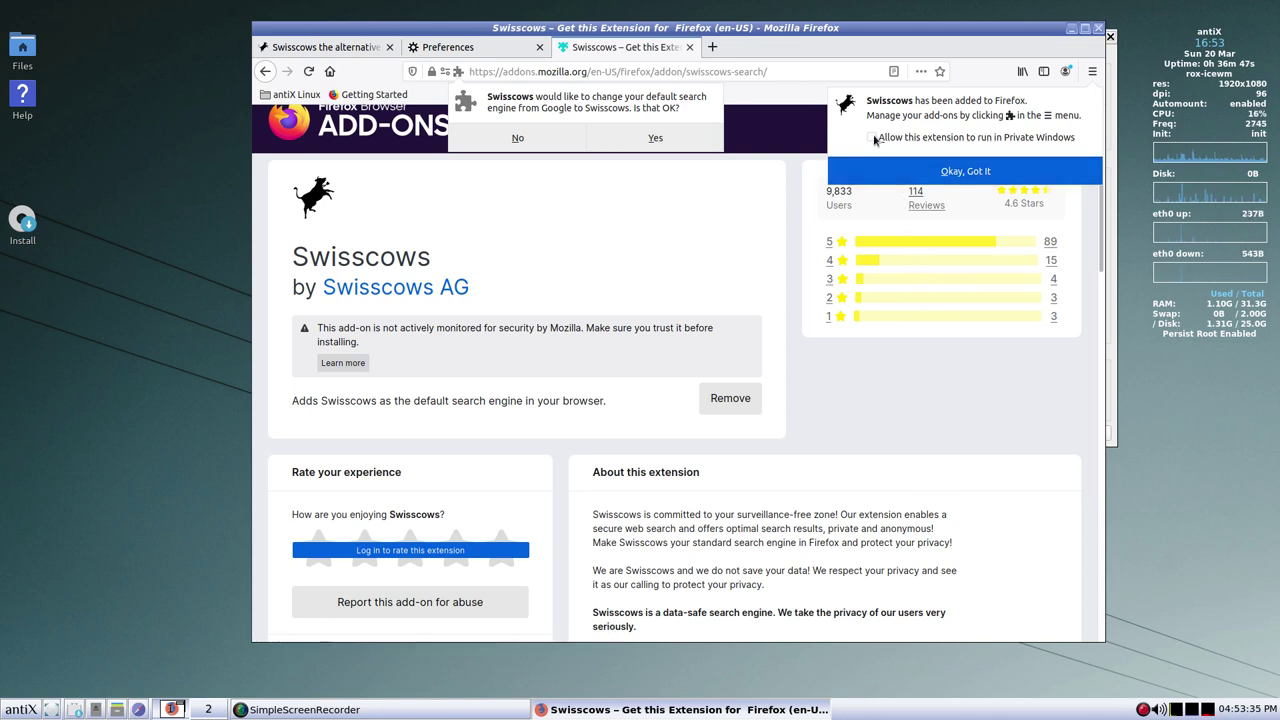
left_click(951, 174)
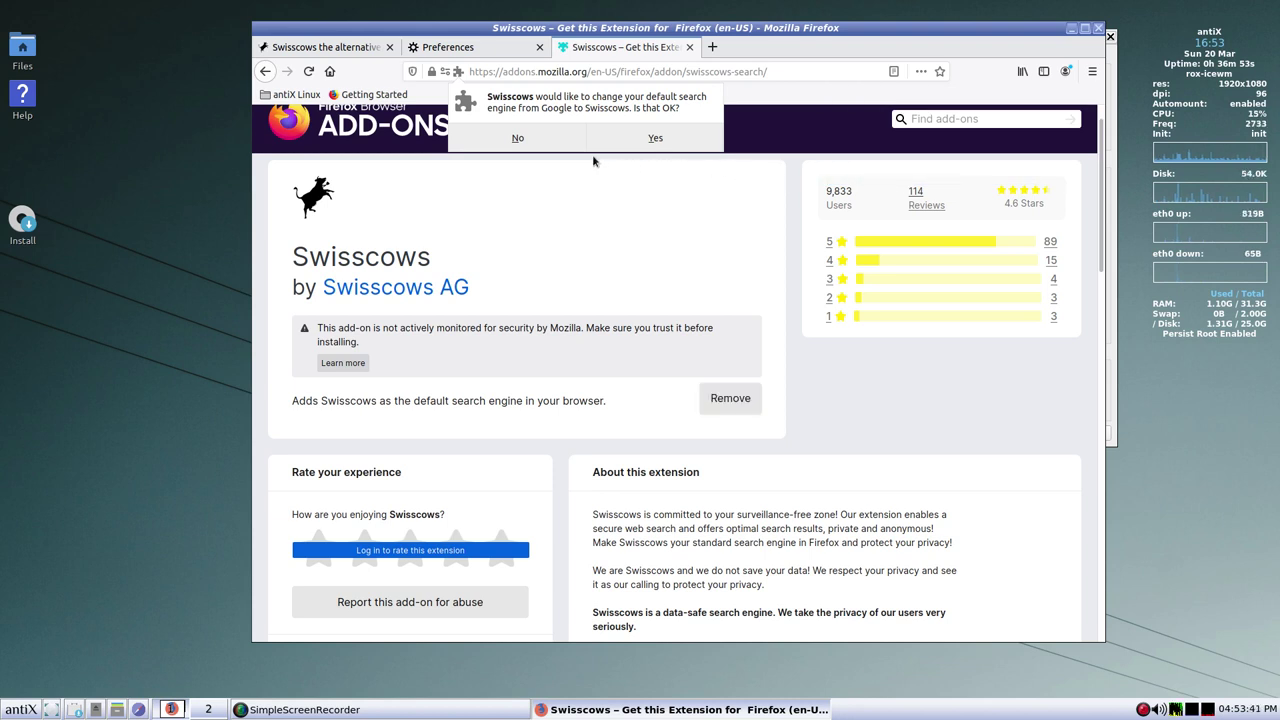
left_click(655, 138)
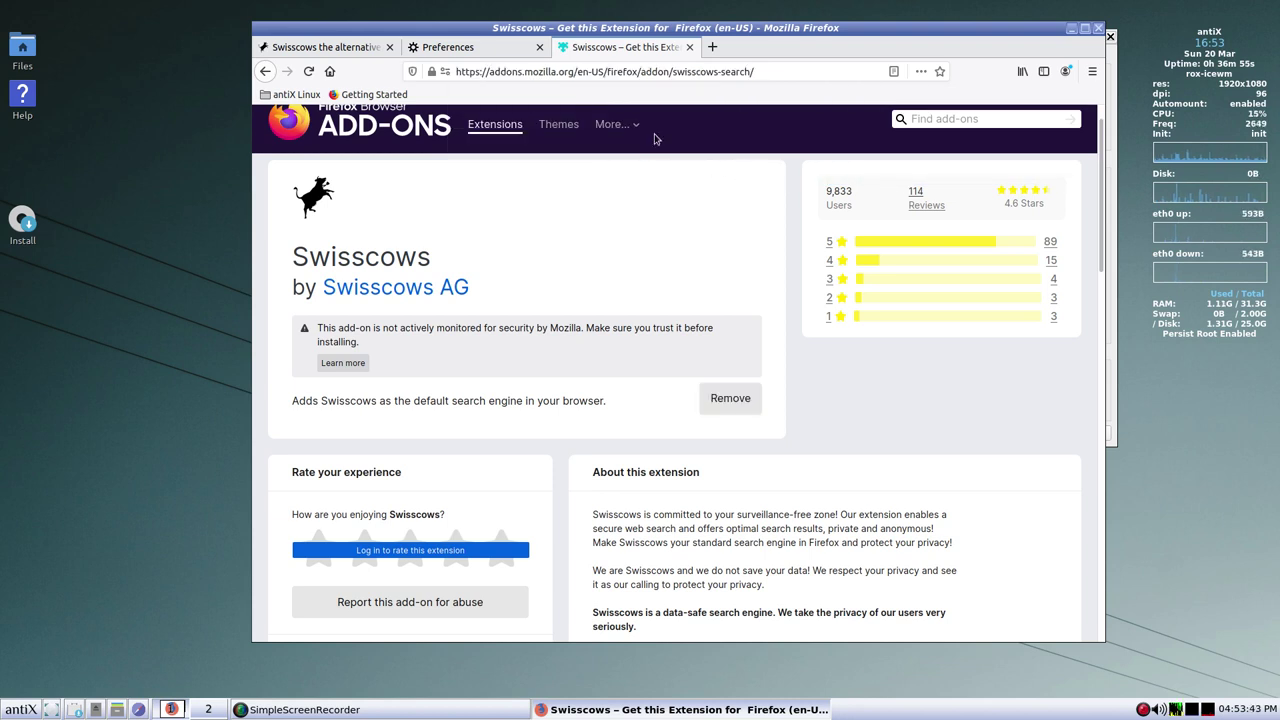
left_click(496, 45)
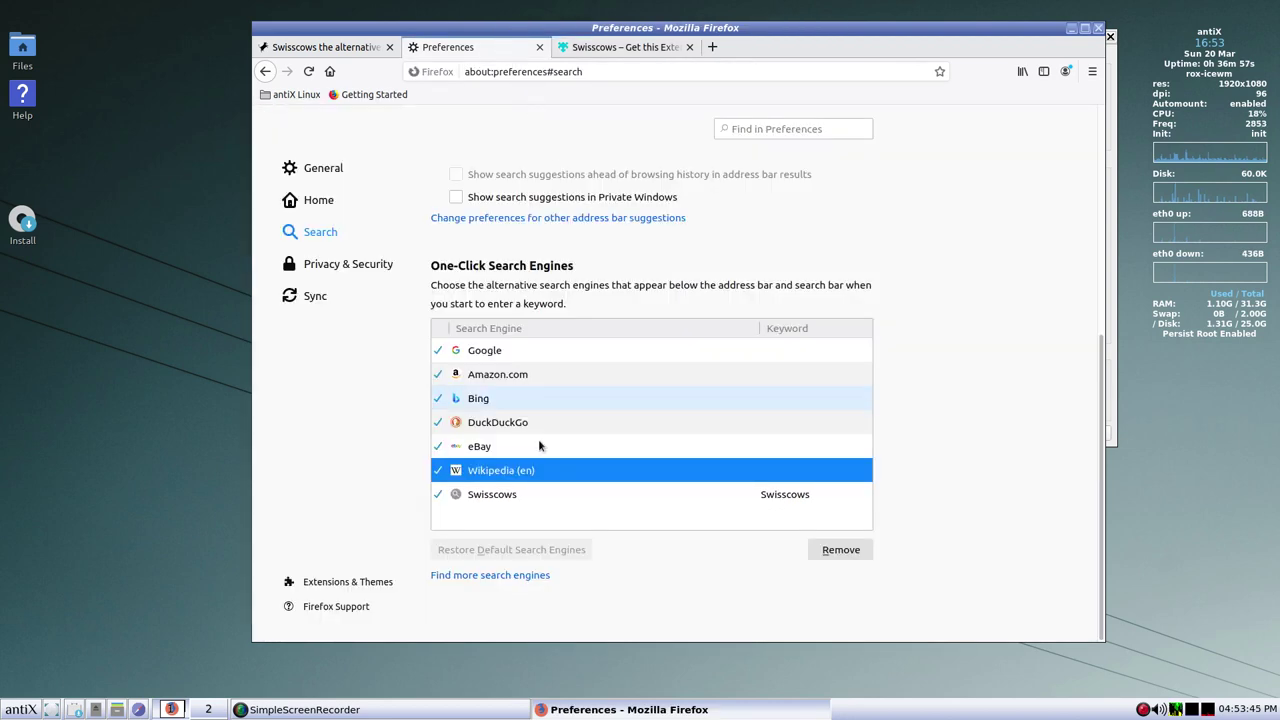
left_click_drag(456, 494, 458, 352)
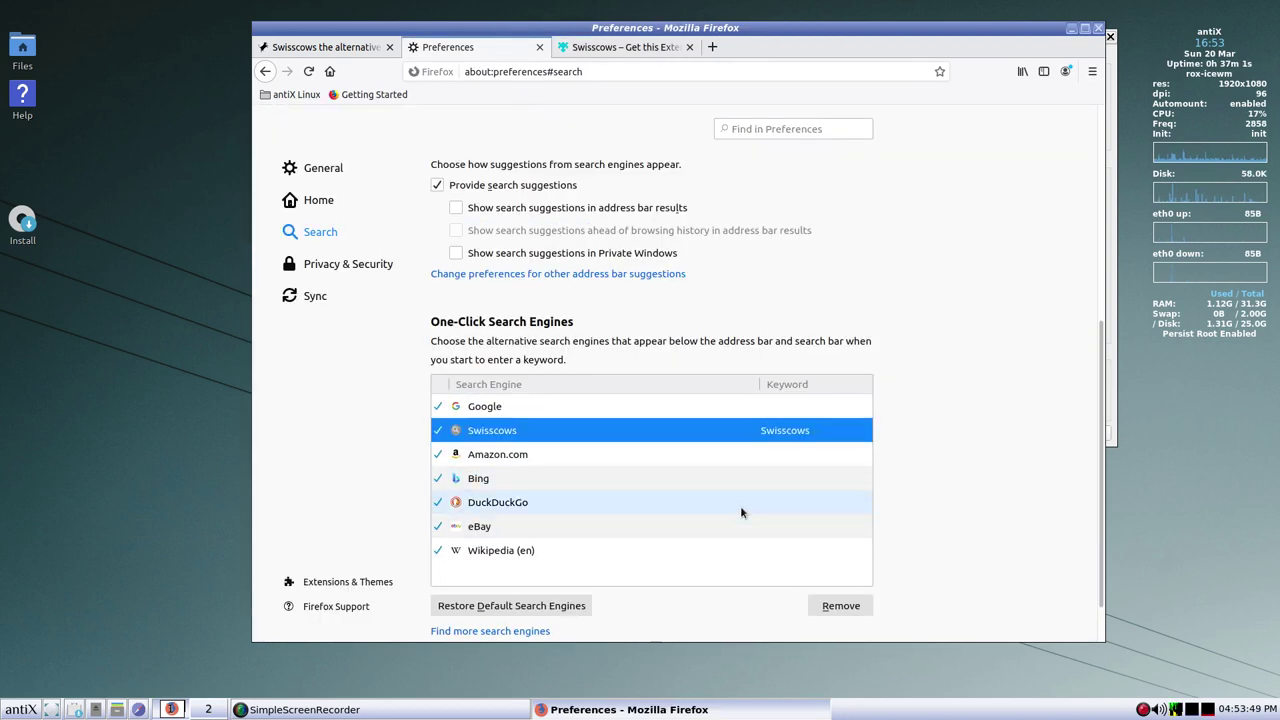
- Drag Google below Swisscows and DuckDuckGo up to second place, then close Preferences
left_click_drag(470, 408, 486, 457)
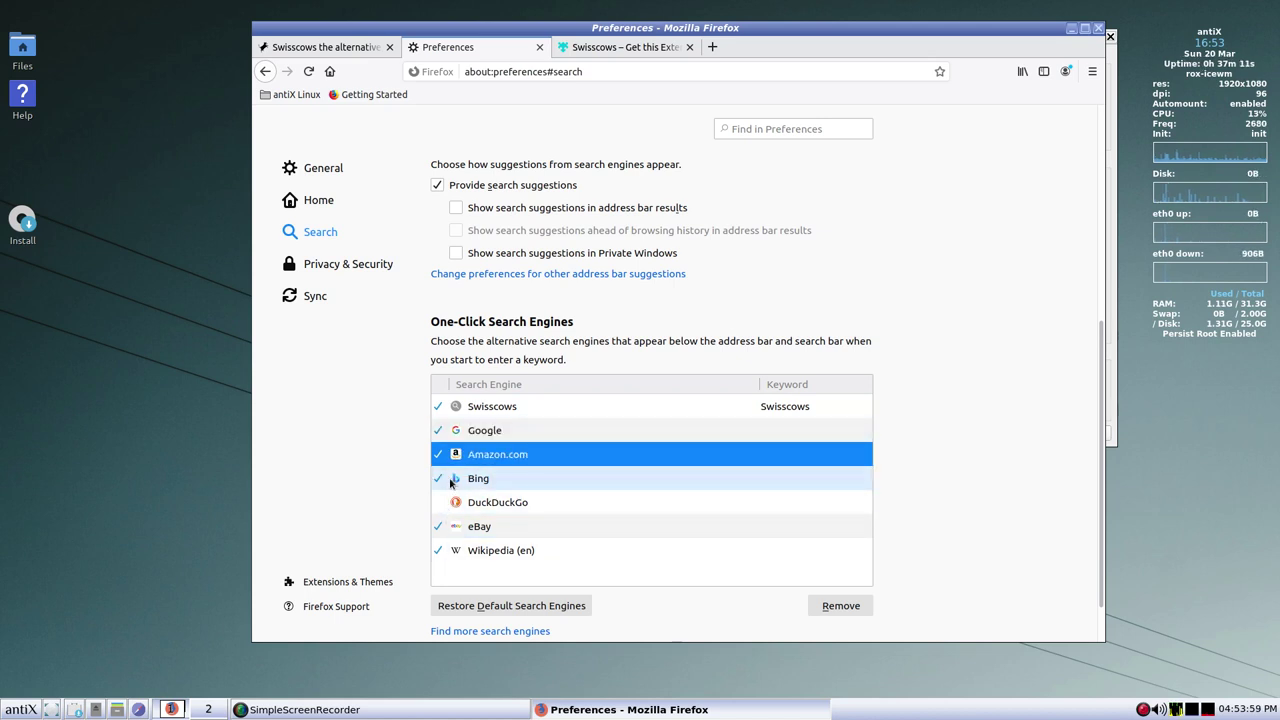
left_click(476, 510)
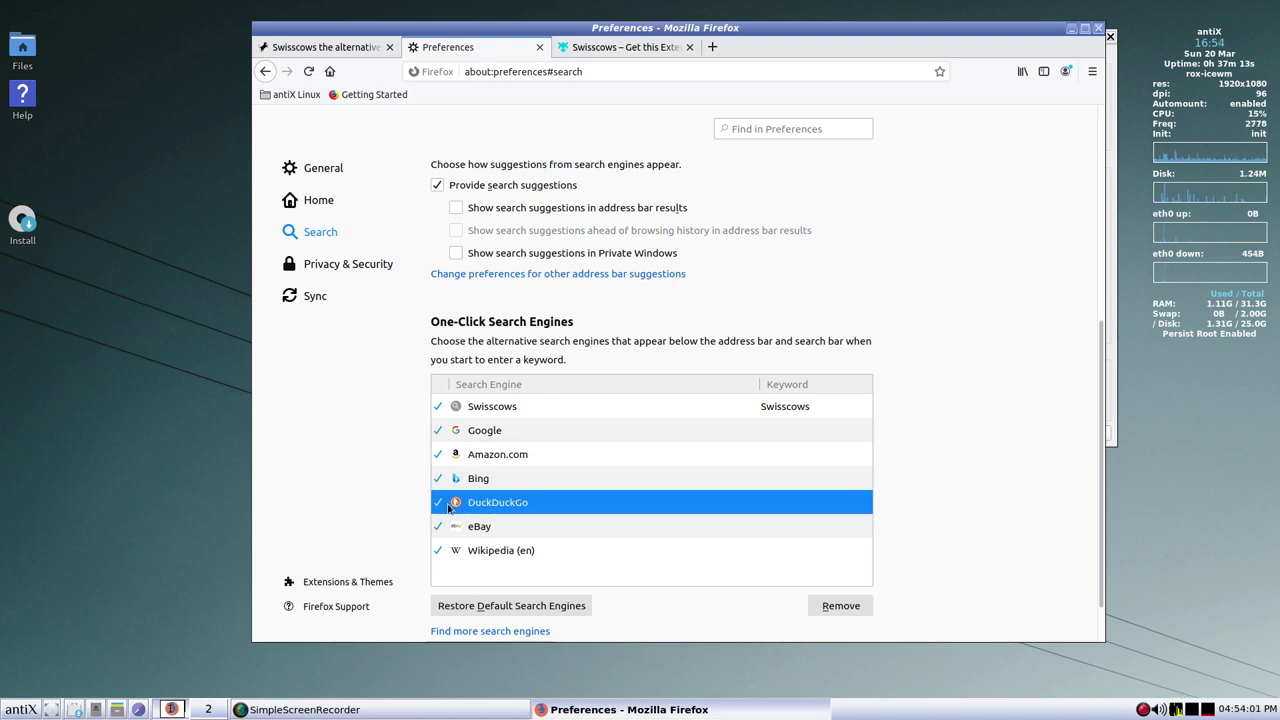
left_click_drag(493, 511, 503, 424)
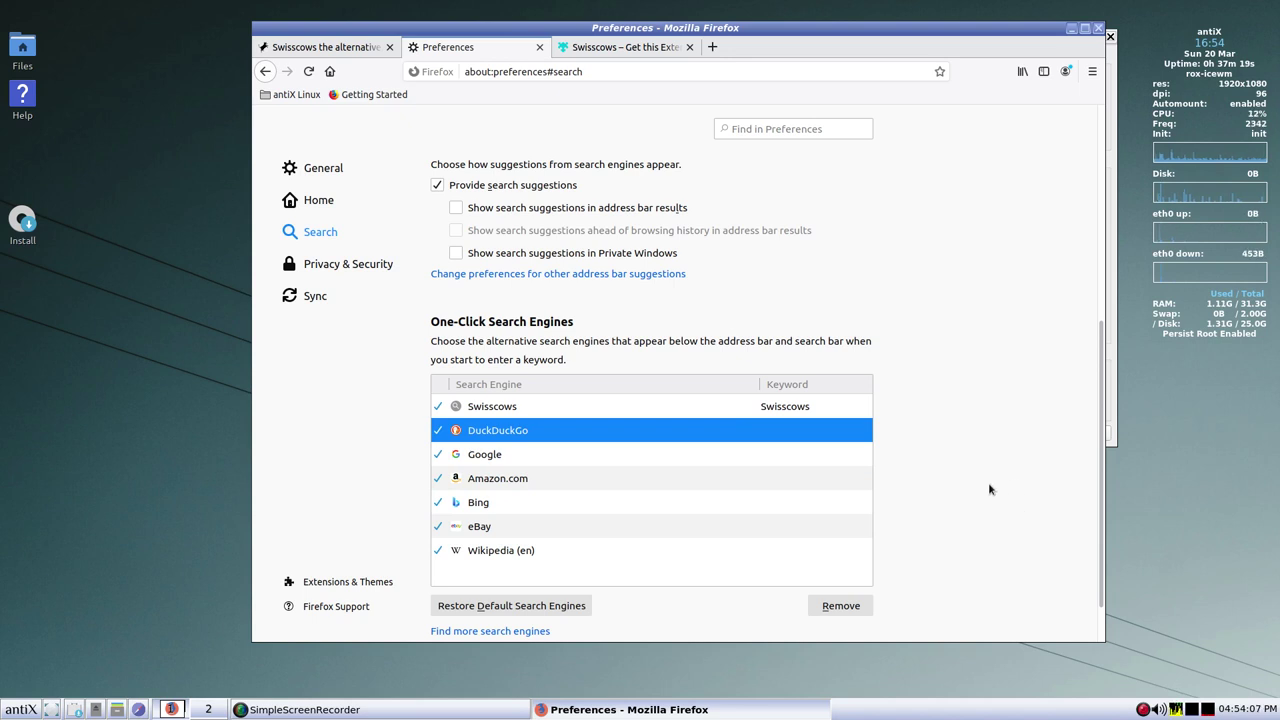
scroll(985, 489, "down", 1)
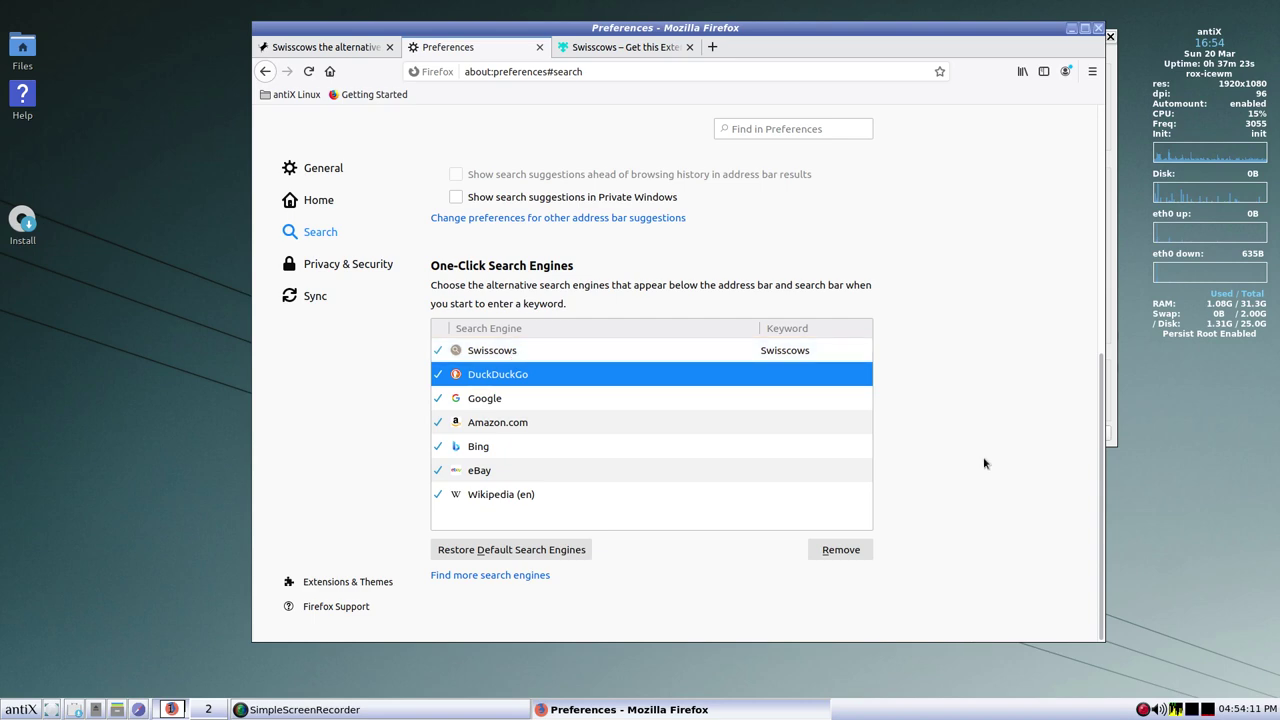
scroll(983, 463, "up", 3)
left_click(538, 48)
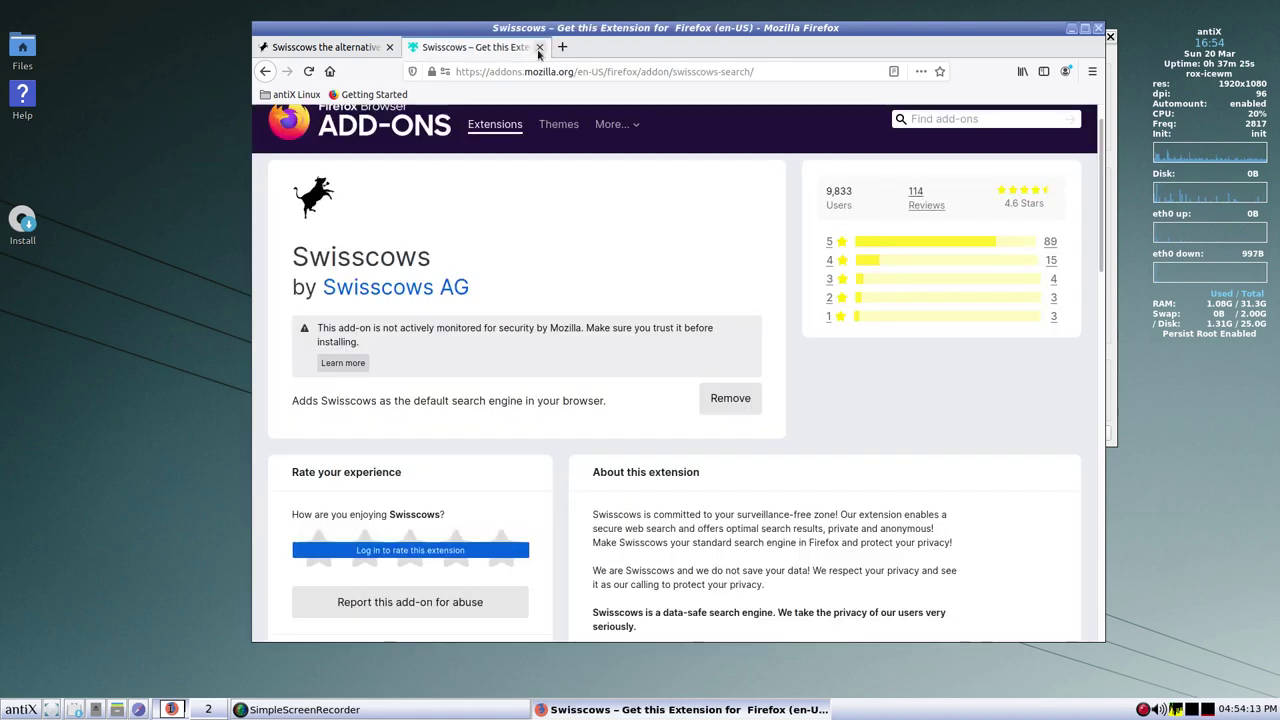
- Close the add-on tab and run an address-bar search for 'test' that returns Swisscows results
left_click(538, 48)
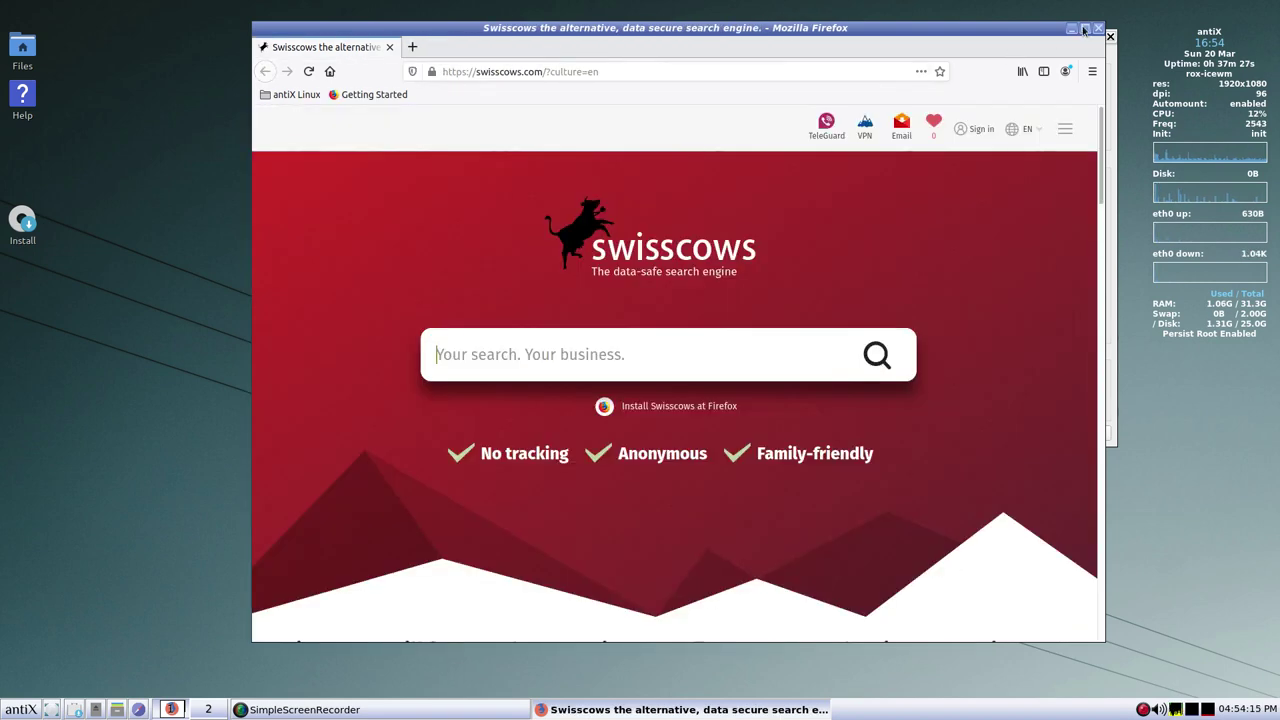
left_click(412, 47)
type("test")
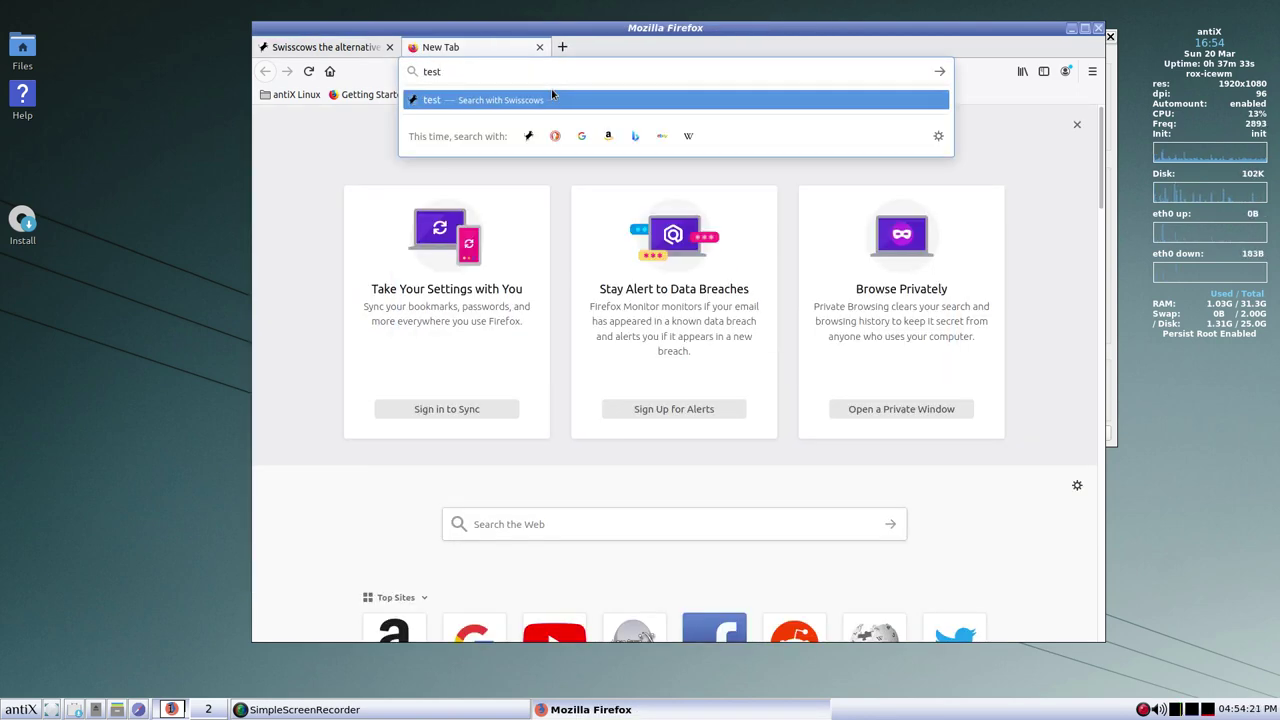
key("Return")
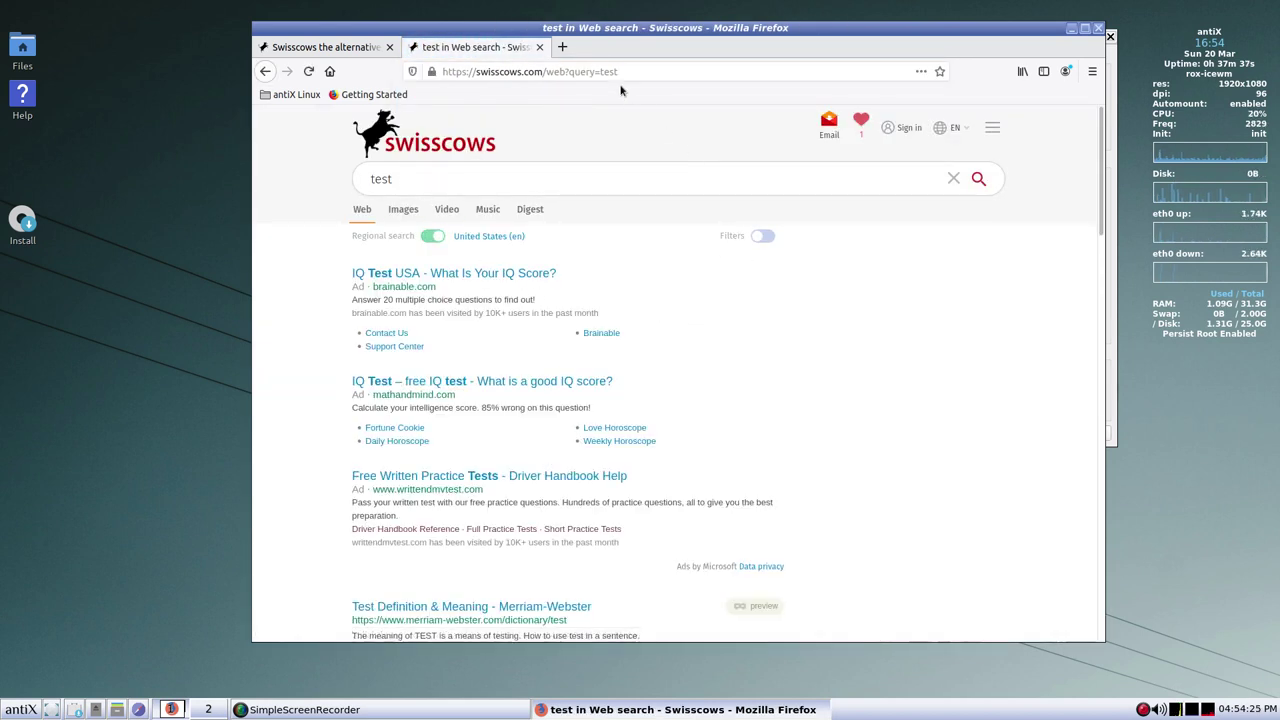
left_click(539, 47)
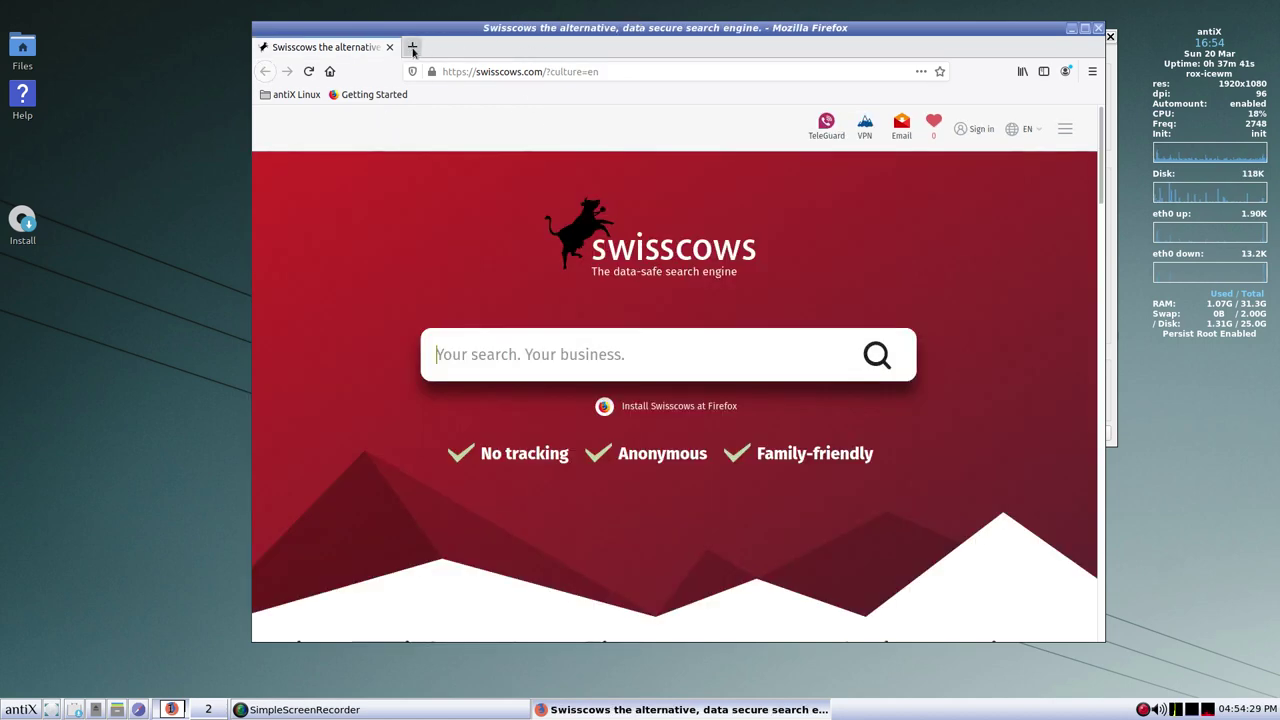
- Search 'antix' from a new tab's address bar, review the Swisscows results, and close the tab
key("ctrl+t")
type("antix")
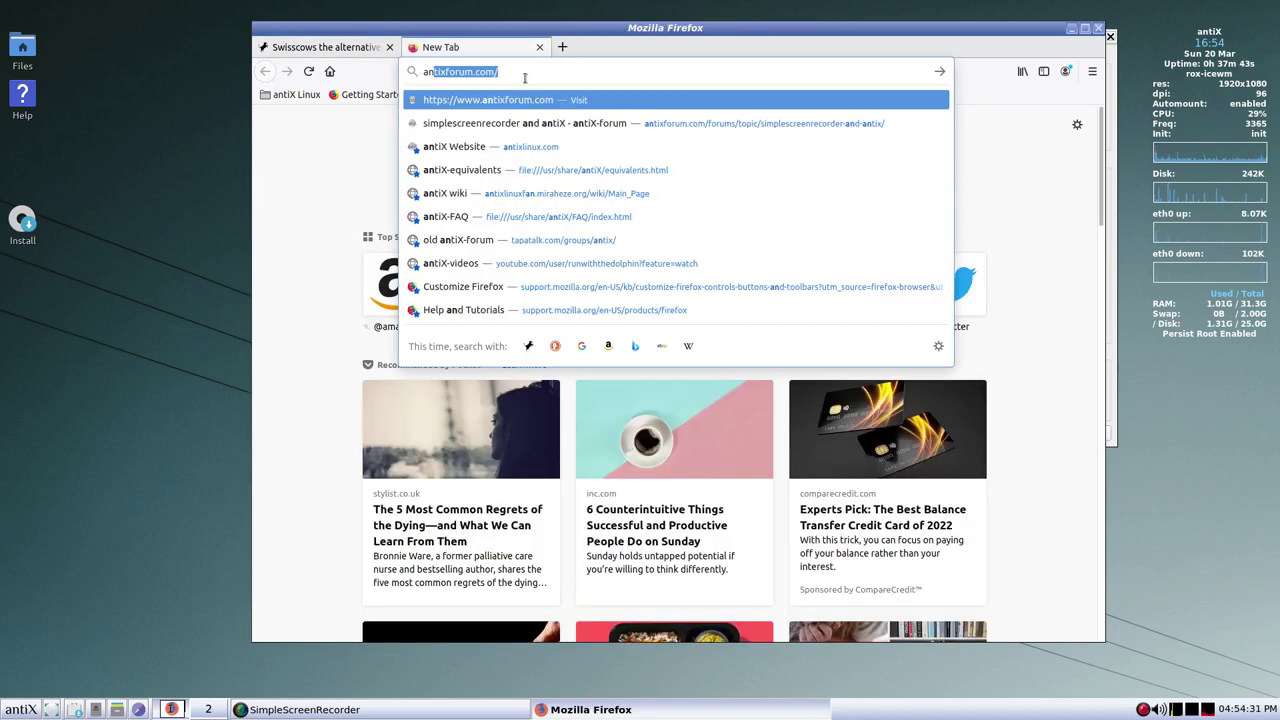
key("Delete")
key("Return")
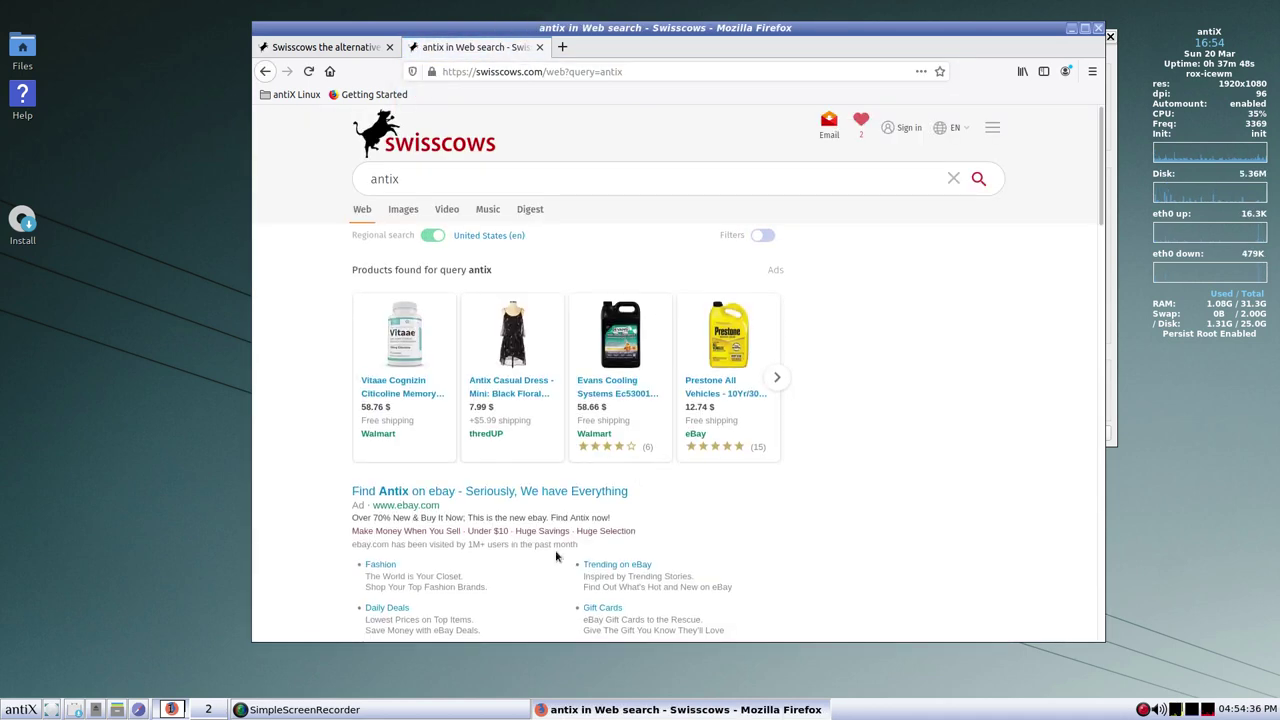
scroll(553, 553, "down", 5)
scroll(551, 543, "down", 2)
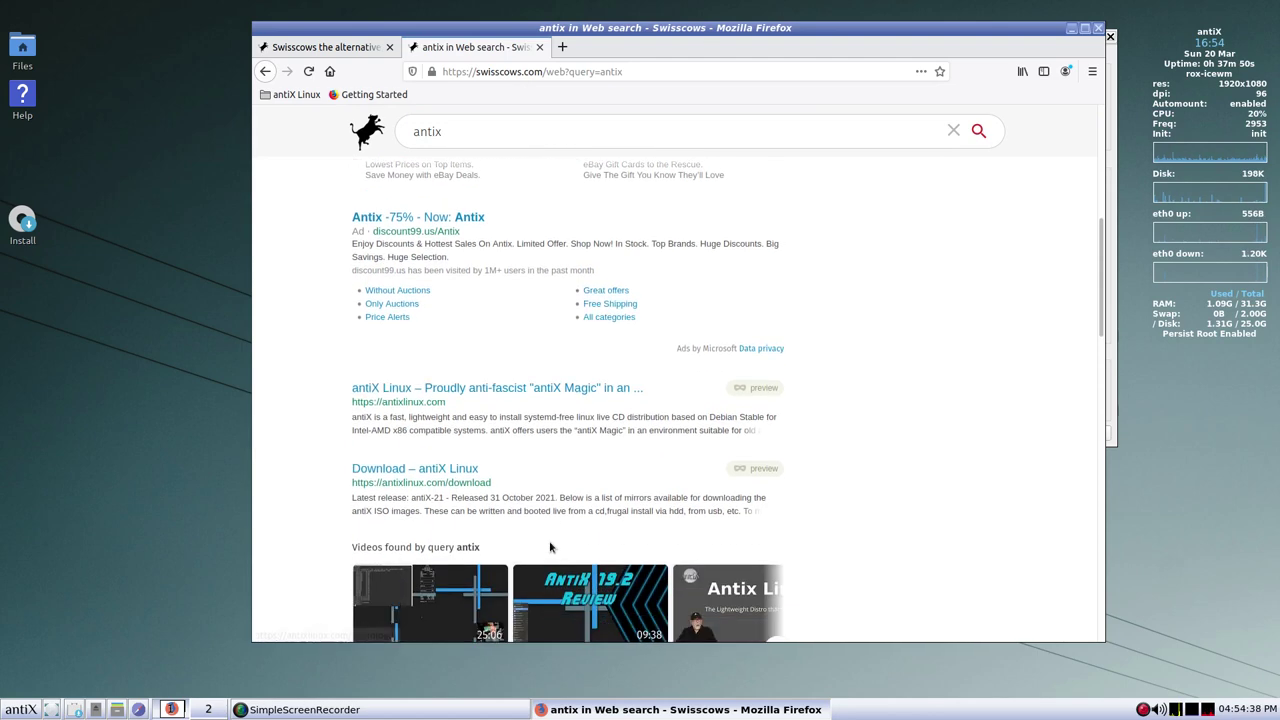
scroll(534, 191, "up", 6)
left_click(539, 47)
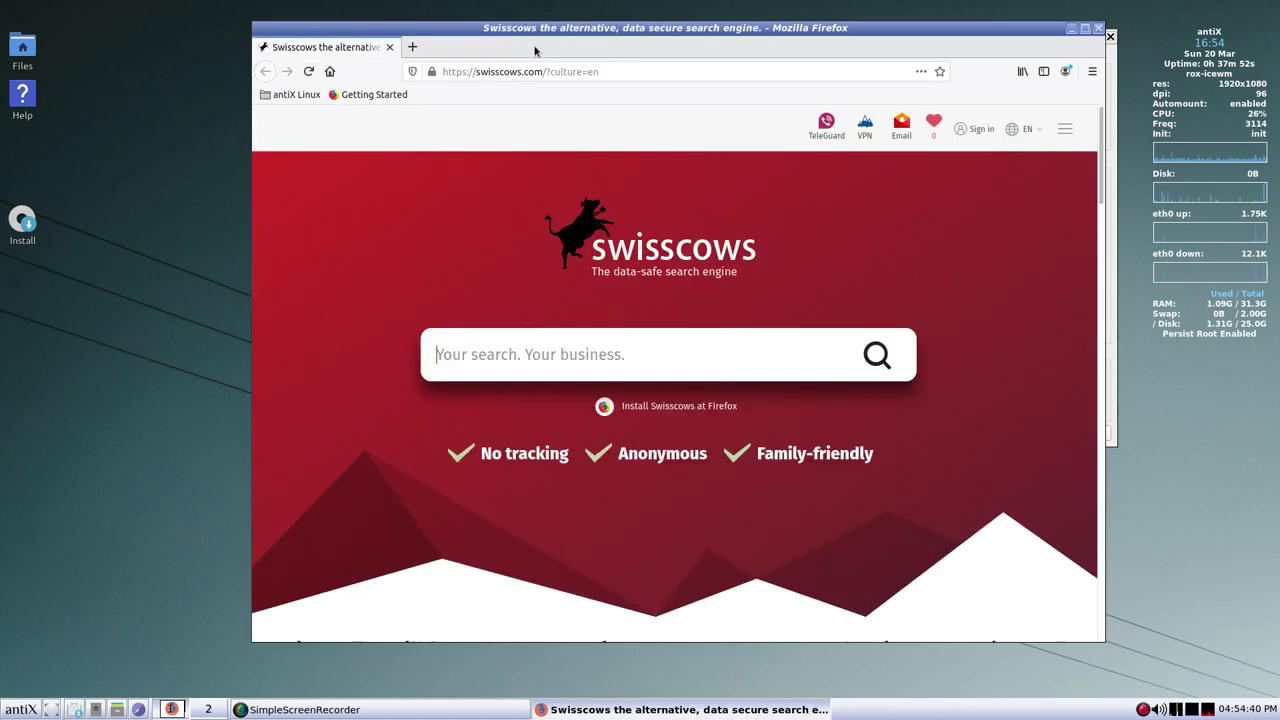
- Close Firefox and launch Chromium Web Browser from the desktop menu's Applications > Internet
left_click(390, 47)
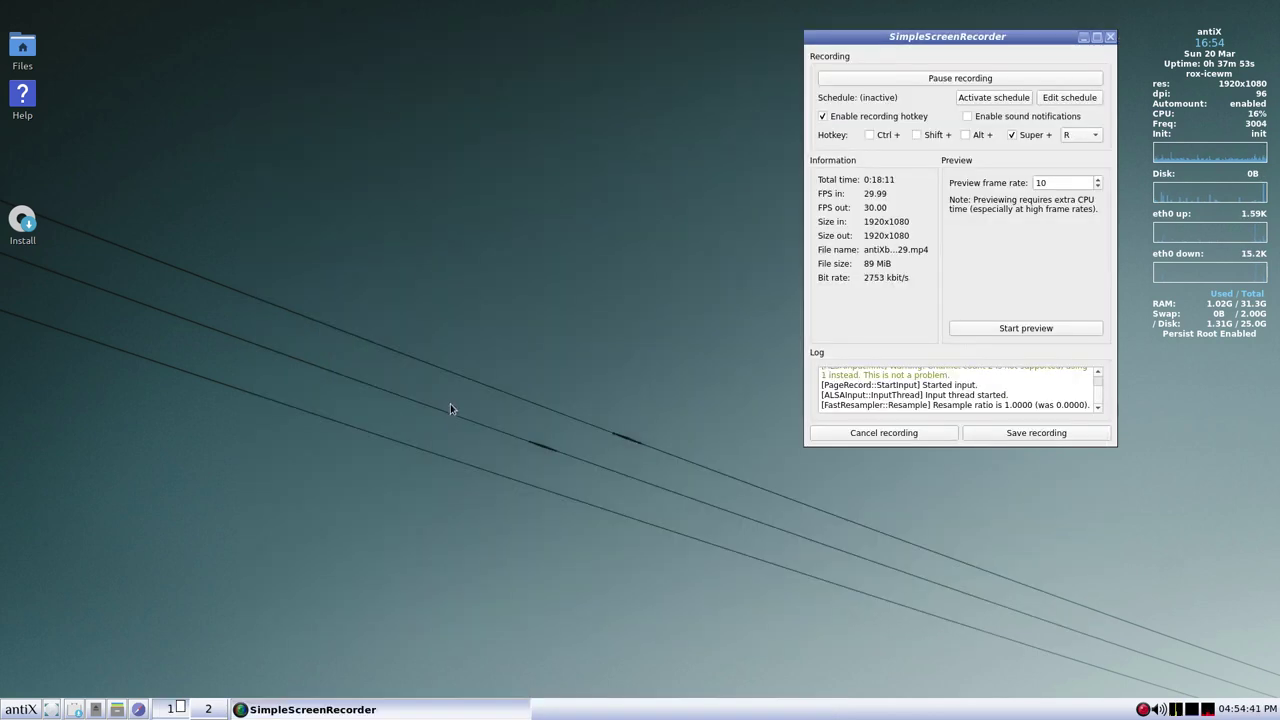
right_click(314, 74)
mouse_move(390, 205)
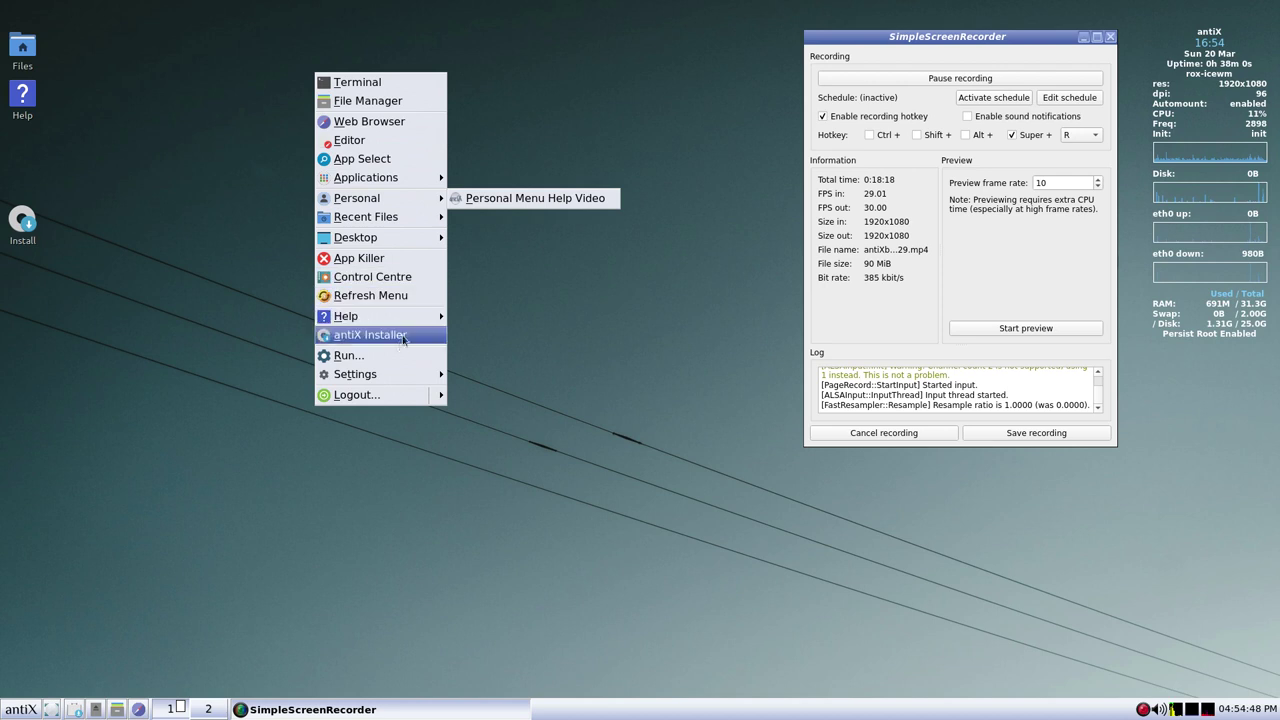
mouse_move(409, 185)
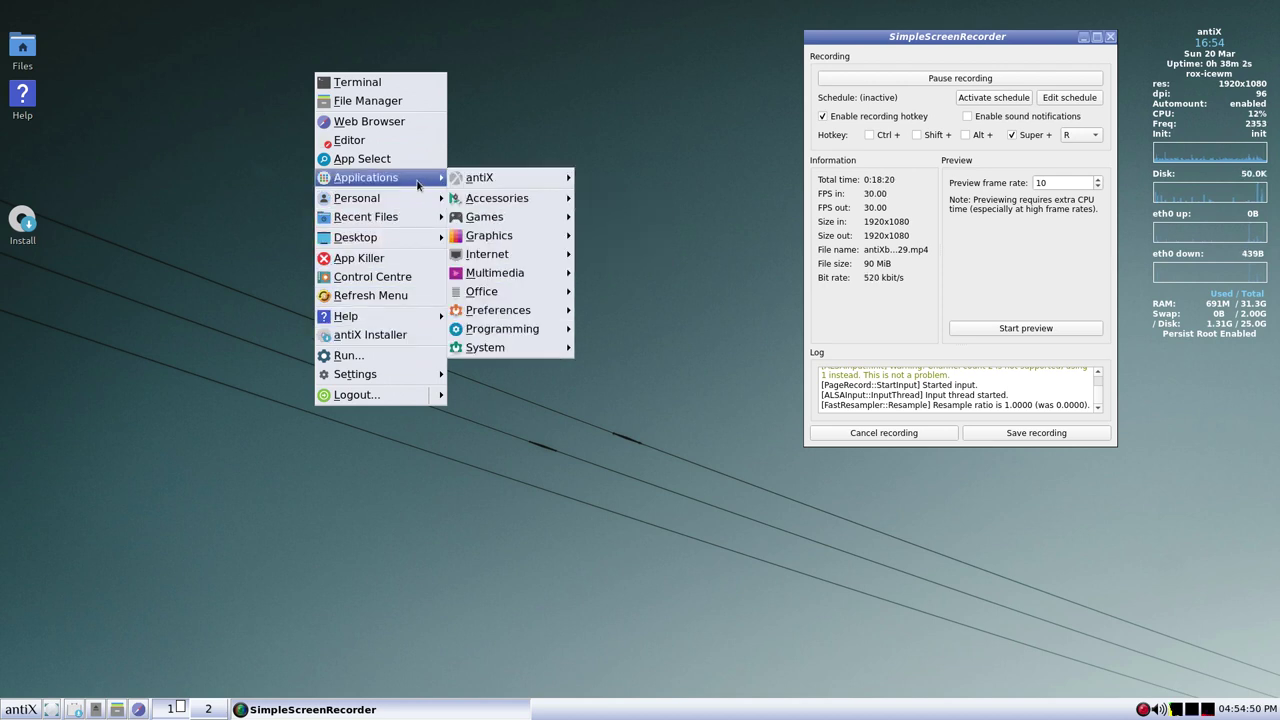
mouse_move(530, 256)
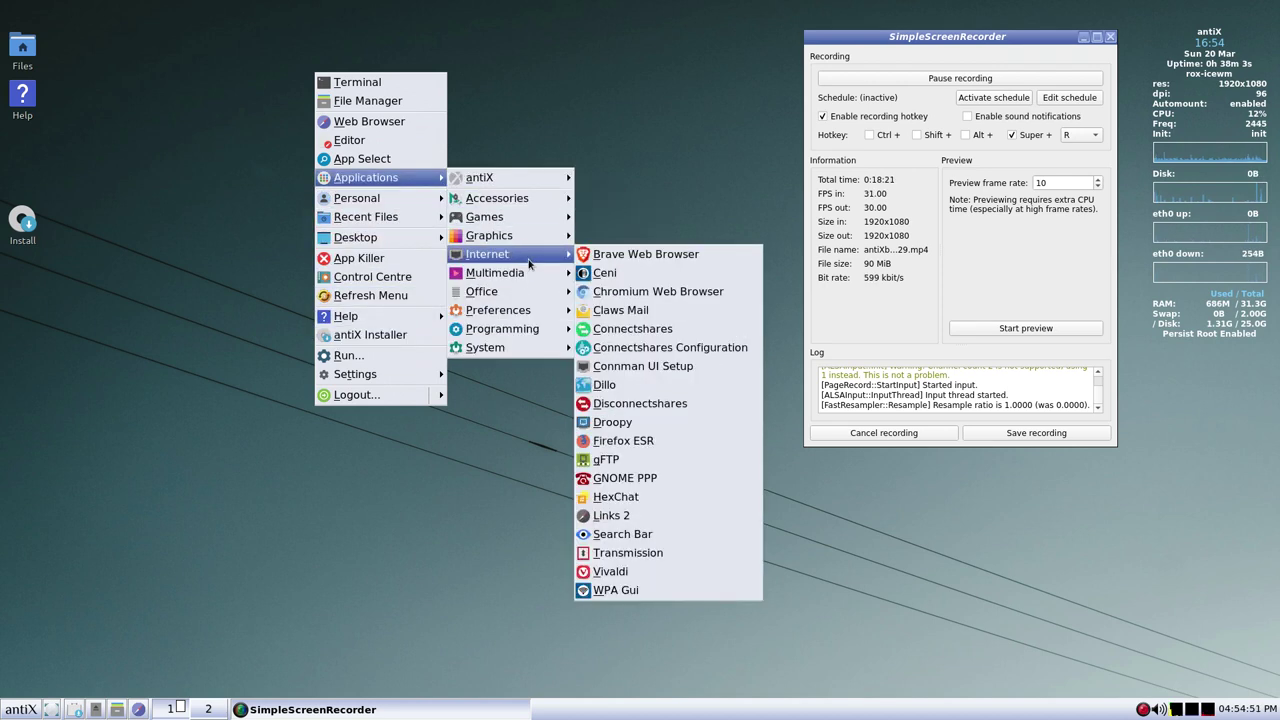
left_click(619, 291)
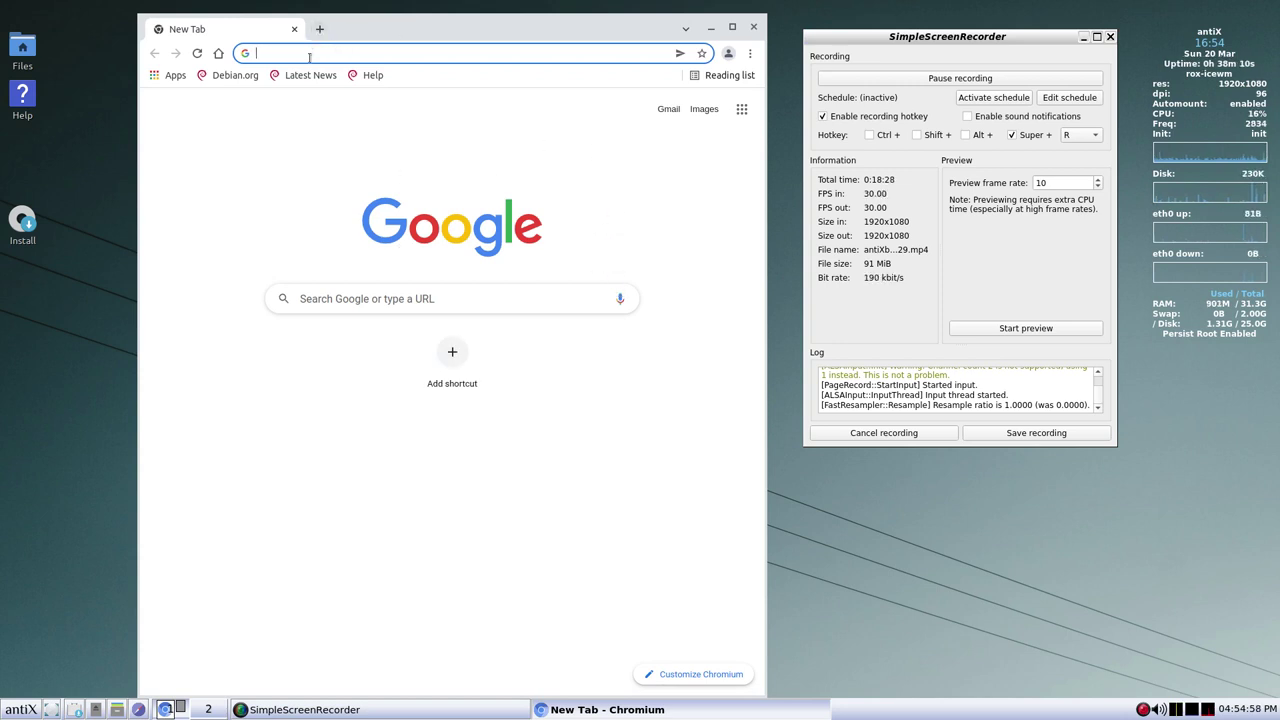
- Visit qwant.com, dismiss its make-default offer, and restore the Chromium window to a smaller size
type("qwant.com")
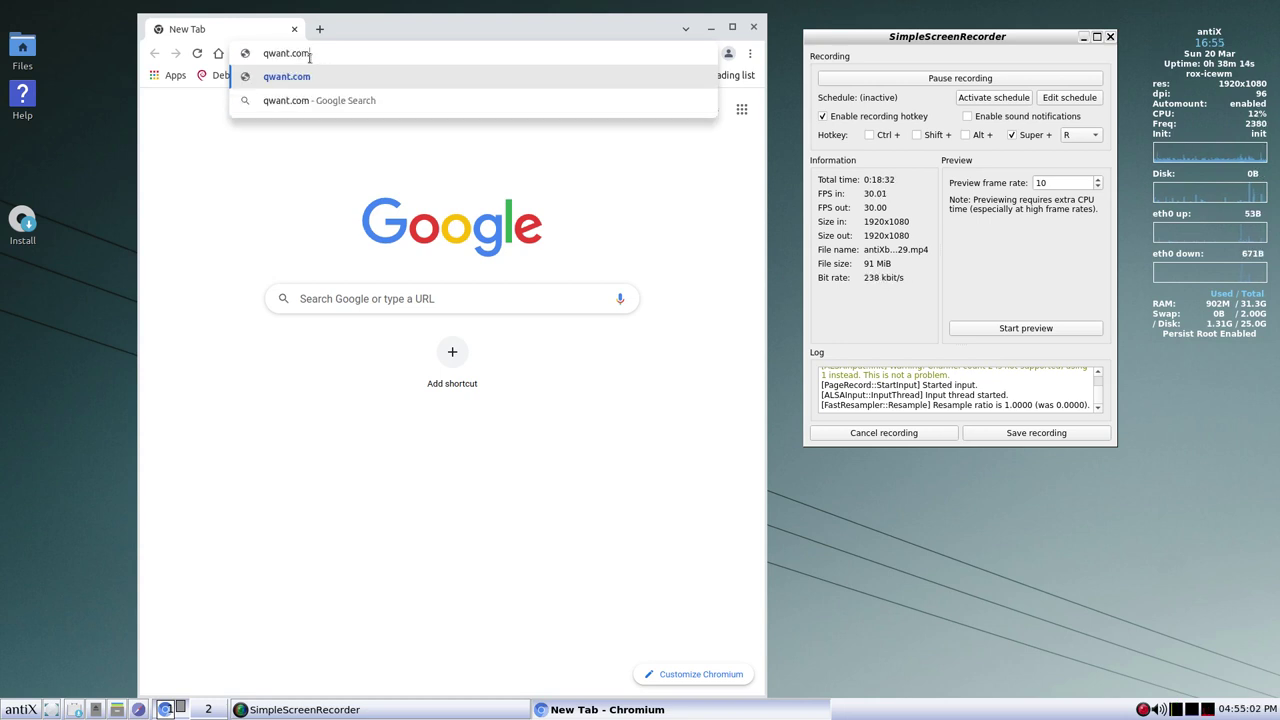
key("Return")
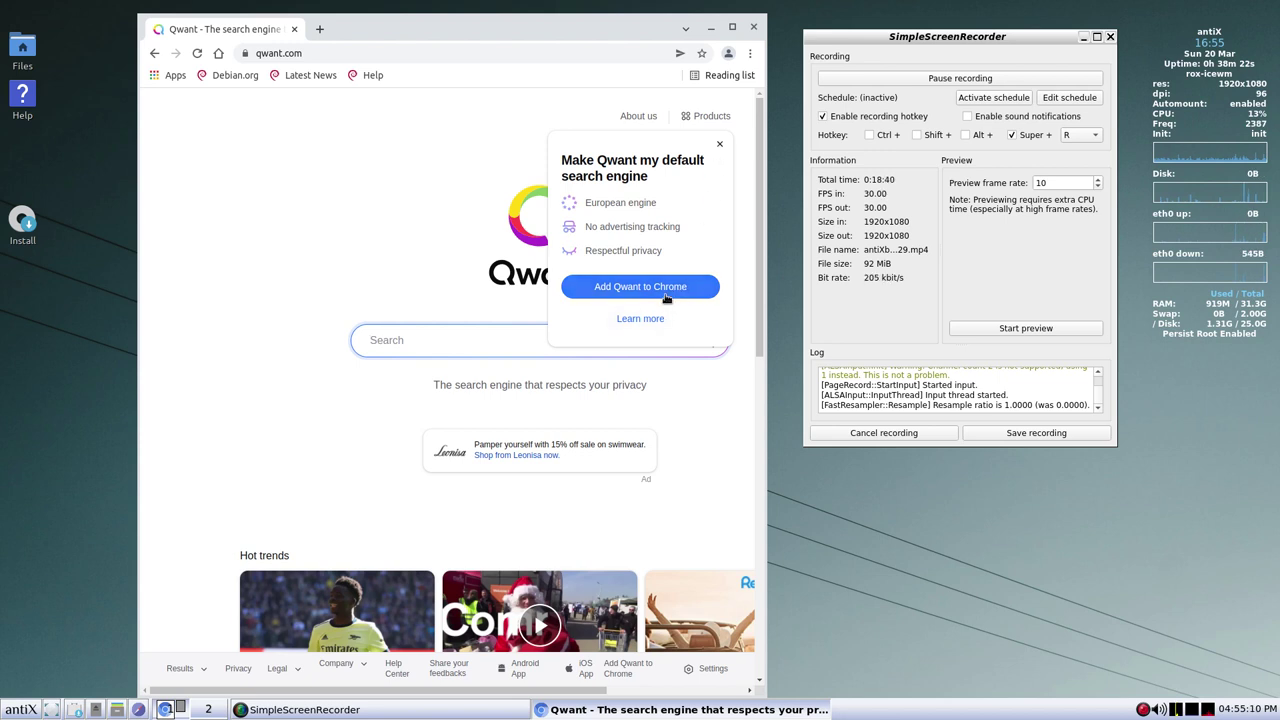
left_click(719, 147)
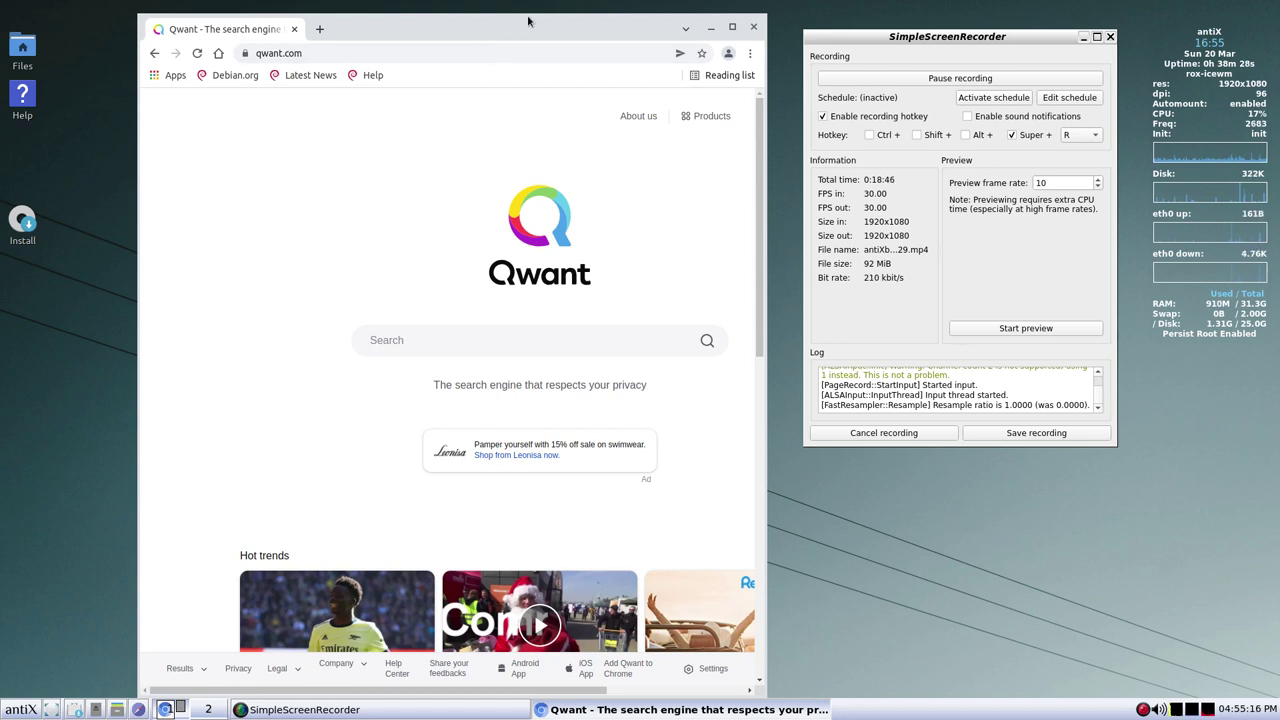
mouse_move(529, 21)
left_mouse_down()
mouse_move(518, 50)
mouse_move(514, 34)
left_mouse_up()
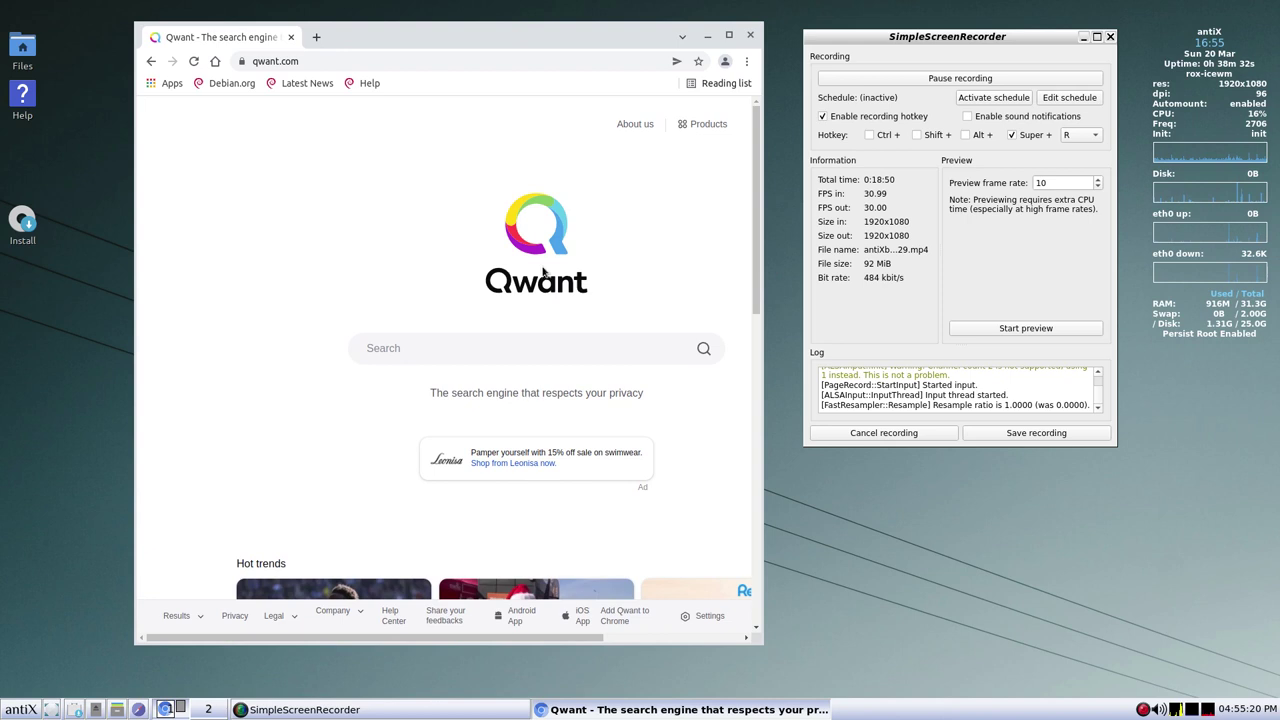
left_click(746, 62)
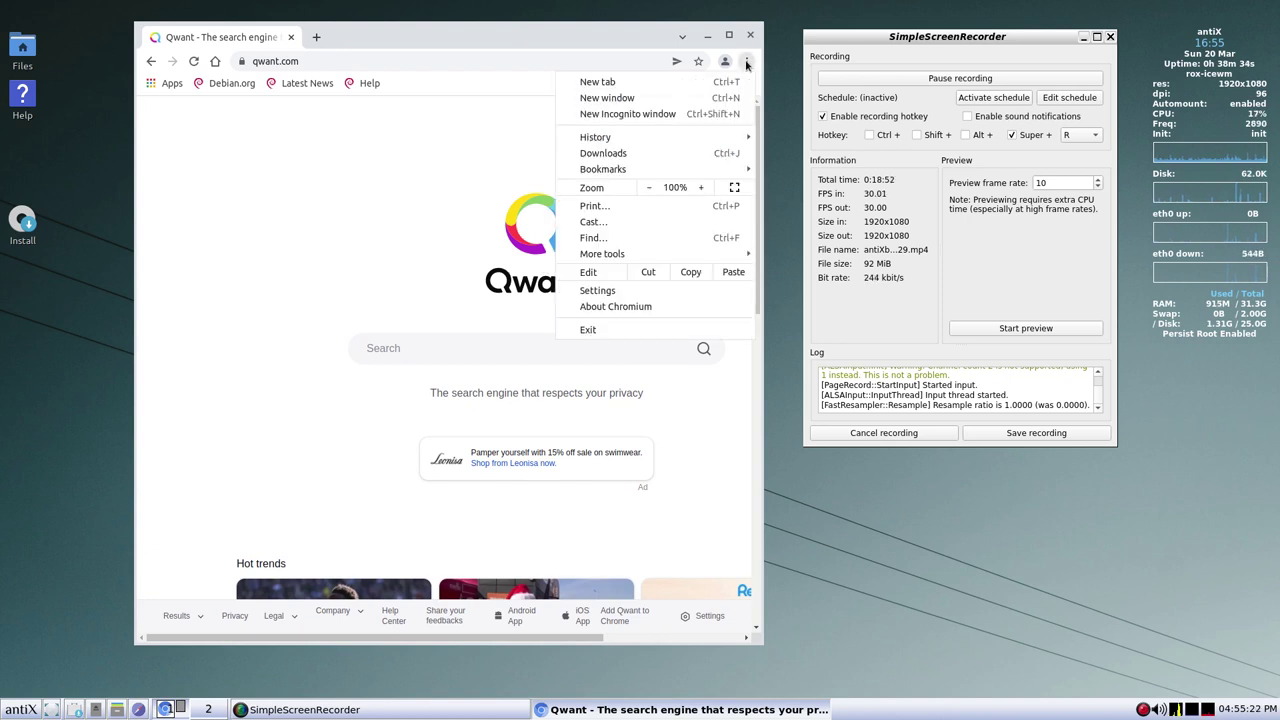
mouse_move(638, 260)
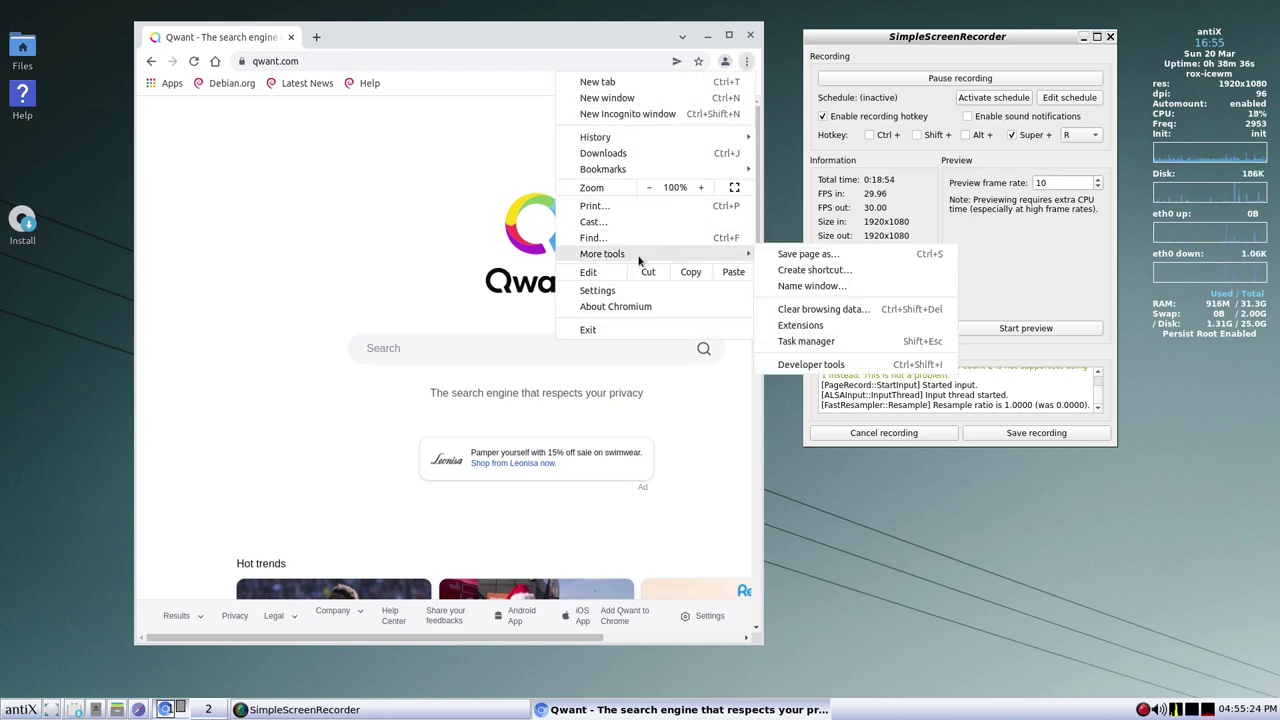
- Go to Chromium's Search engine settings, leave Google as default, and open Manage search engines
left_click(626, 292)
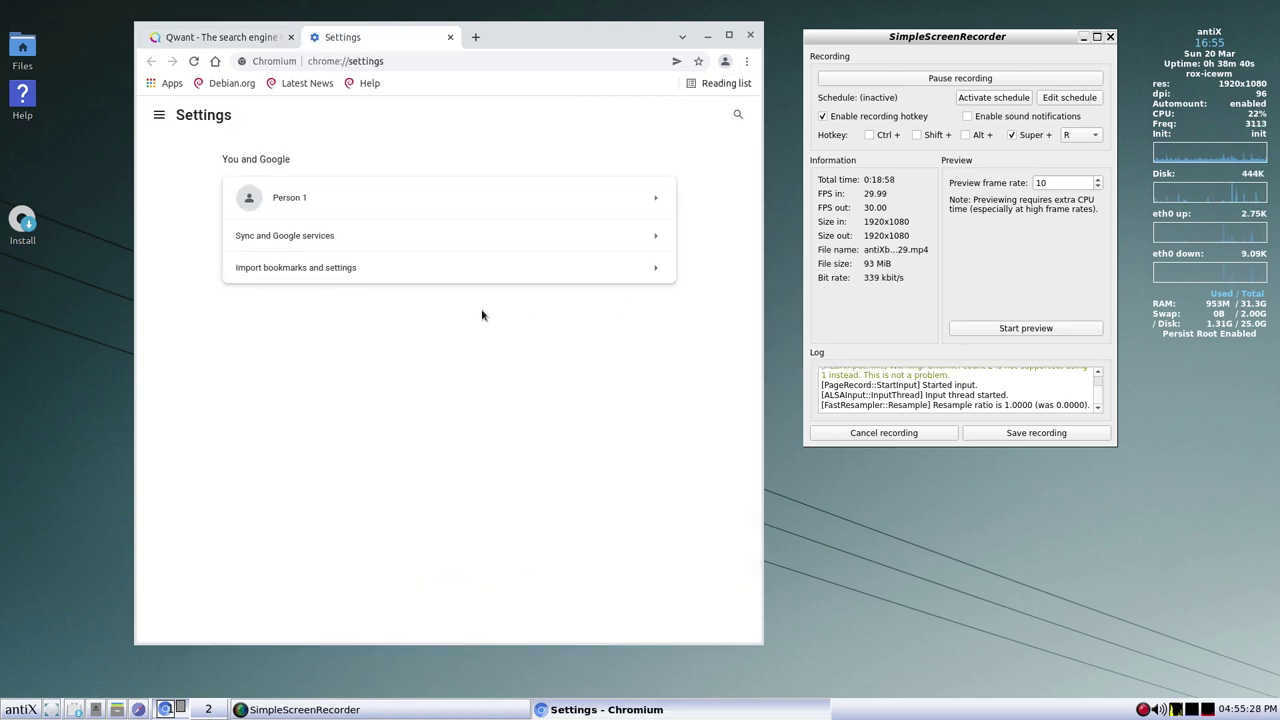
left_click(157, 116)
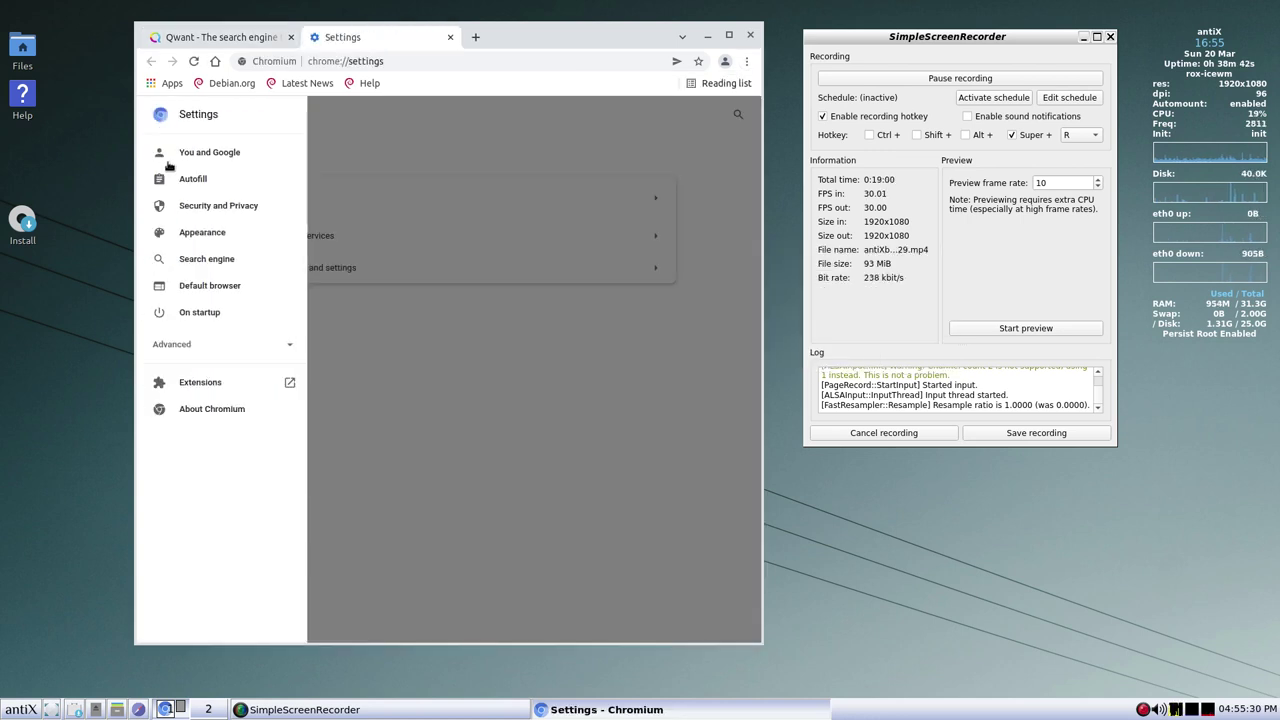
left_click(207, 259)
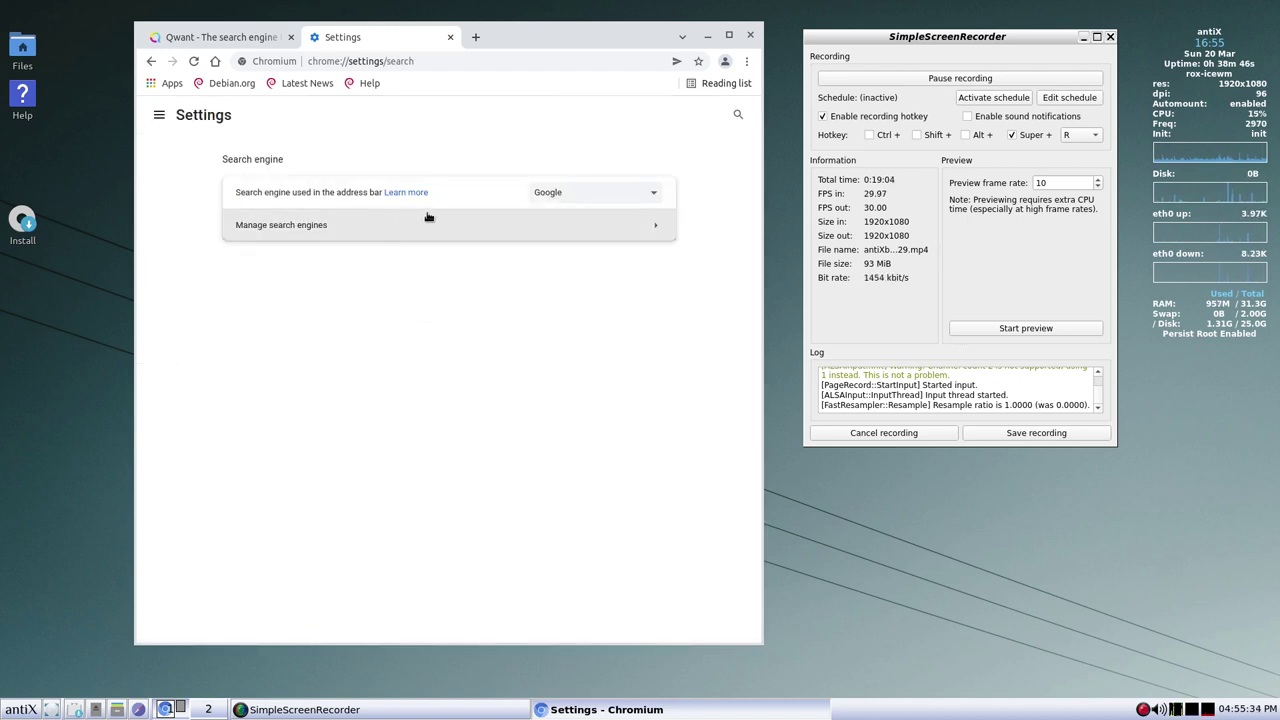
left_click(650, 194)
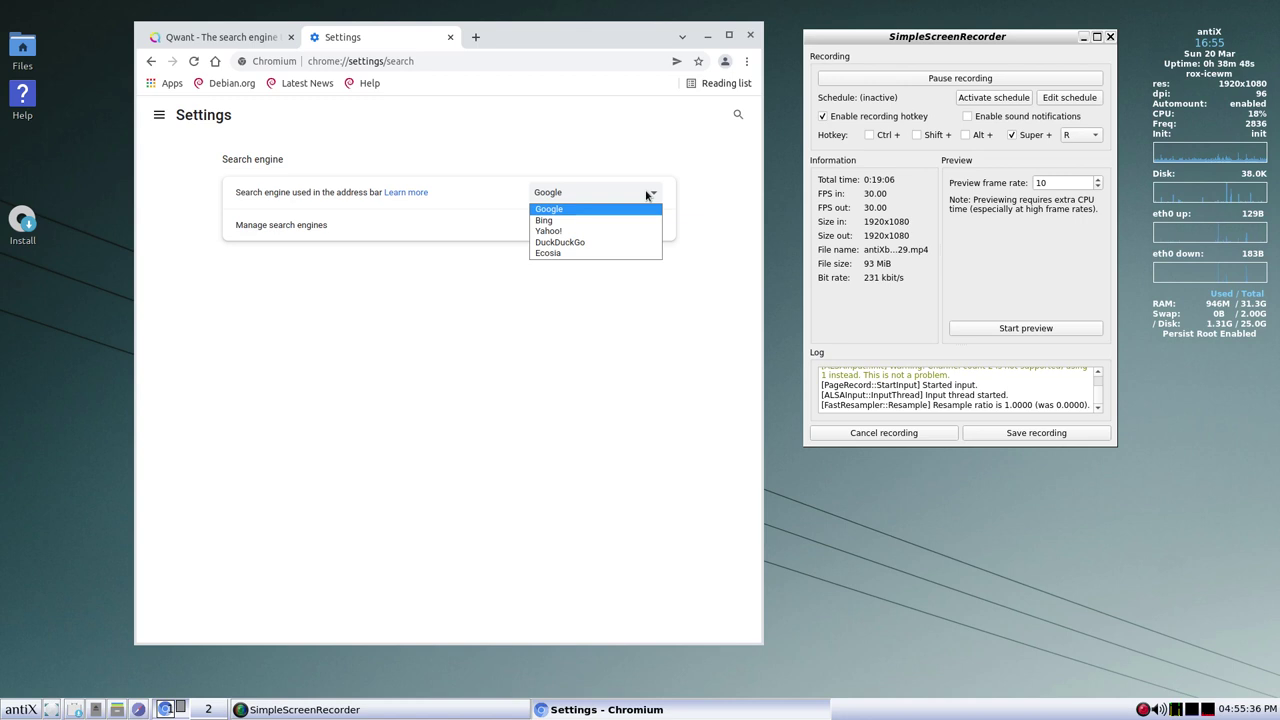
left_click(646, 195)
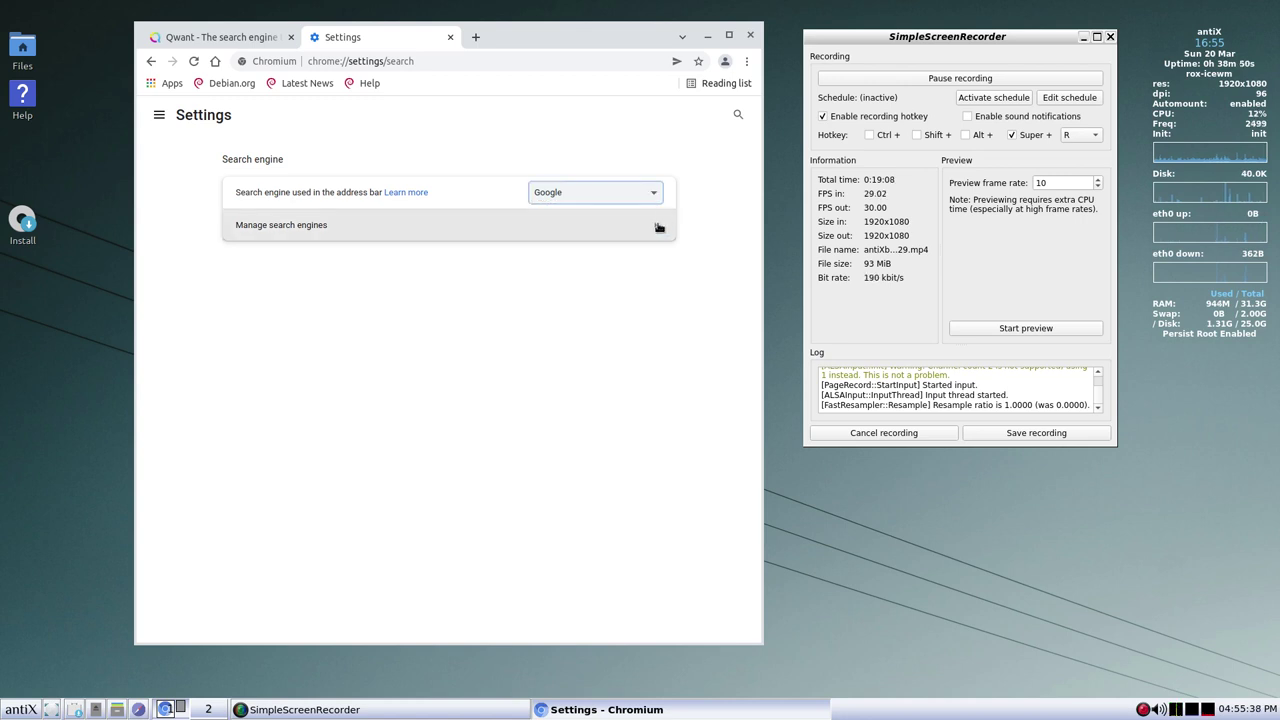
left_click(659, 227)
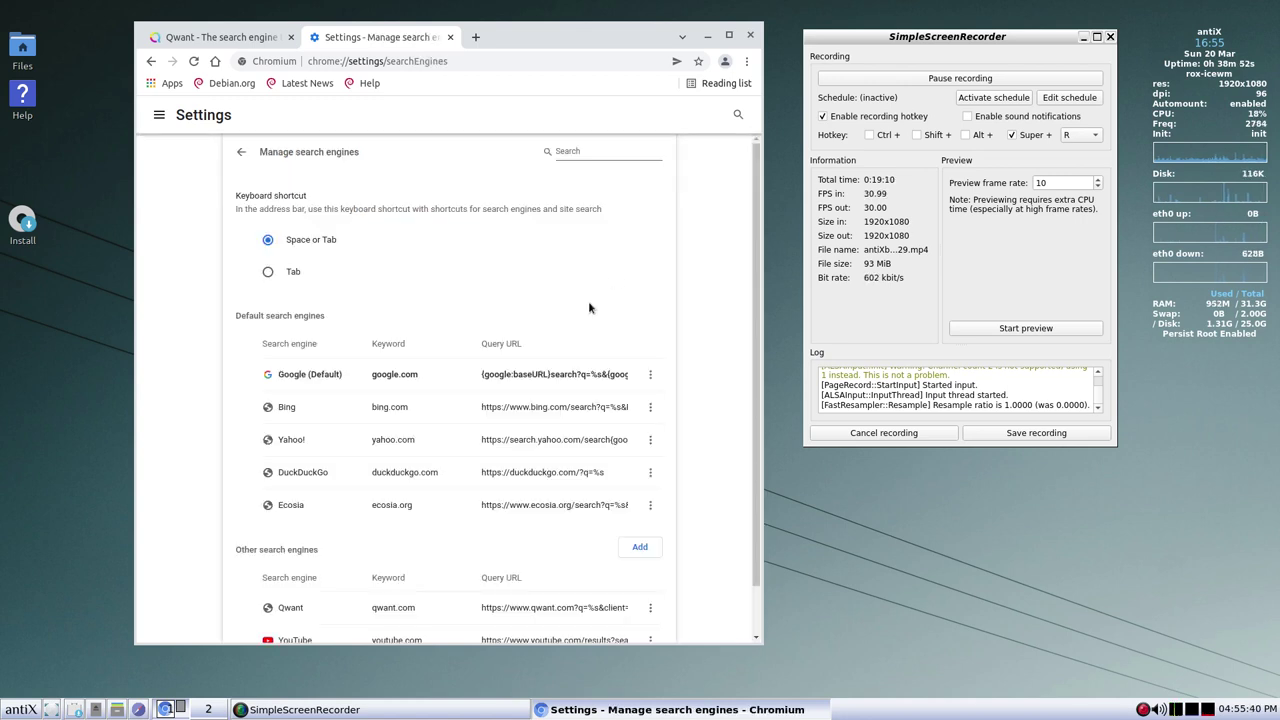
scroll(588, 309, "down", 1)
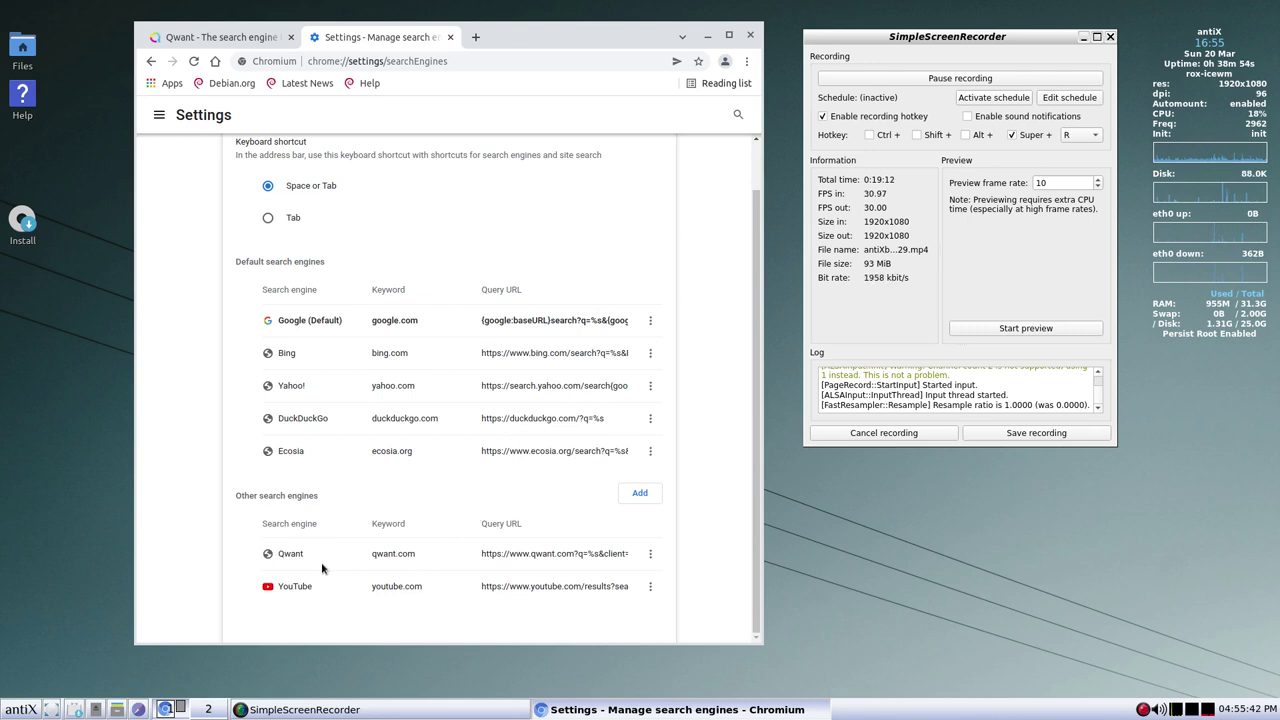
- Start a new search engine named 'qwa' and copy the qwant.com address from the Qwant tab
left_click(641, 494)
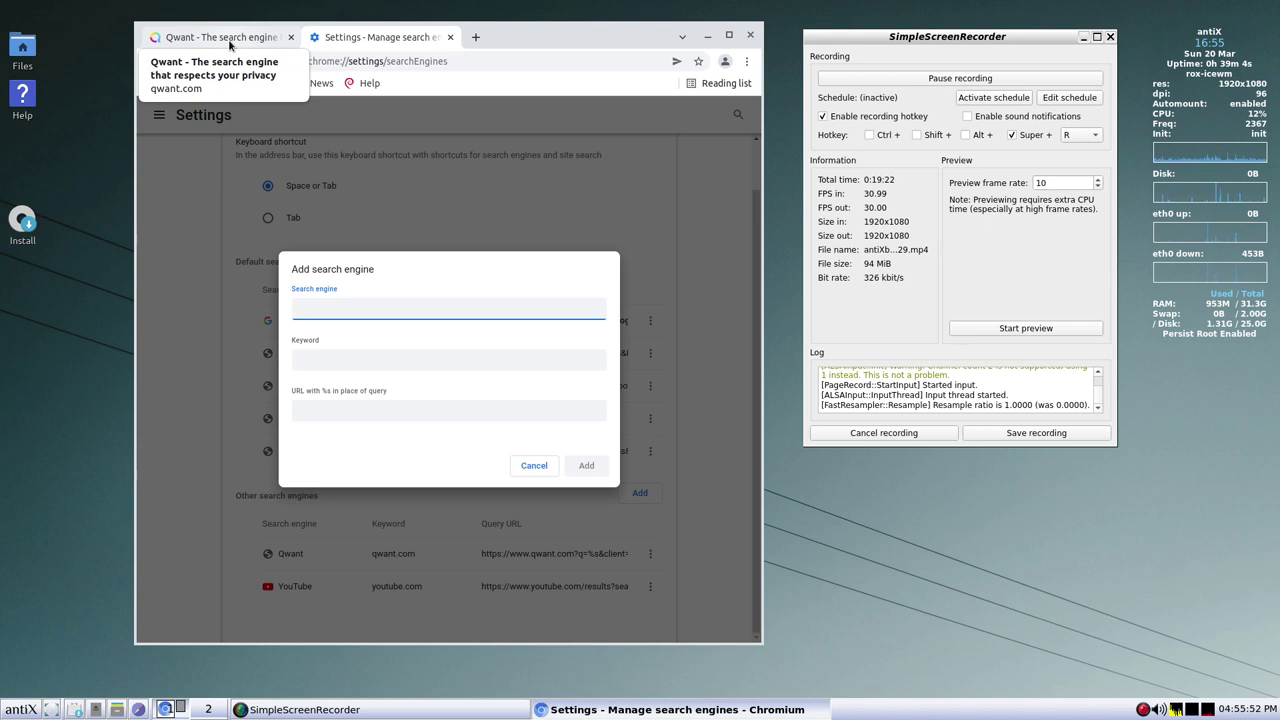
type("qwant")
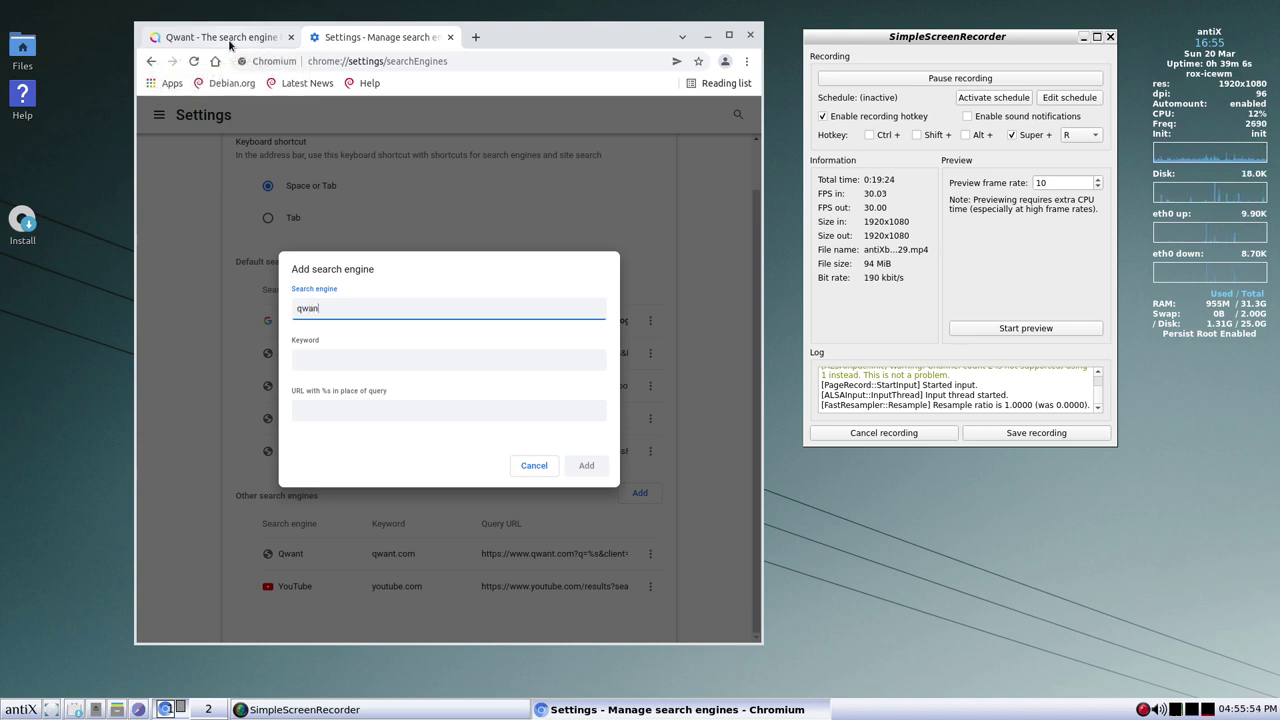
left_click(330, 361)
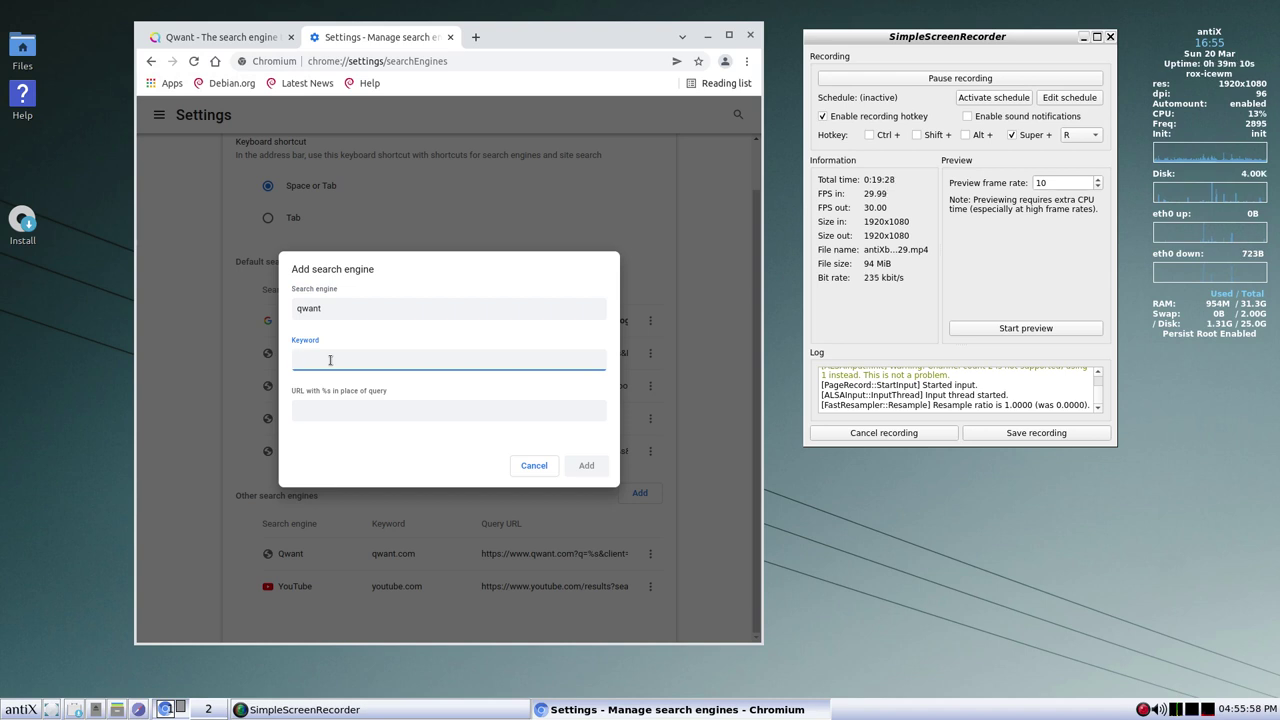
left_click(212, 37)
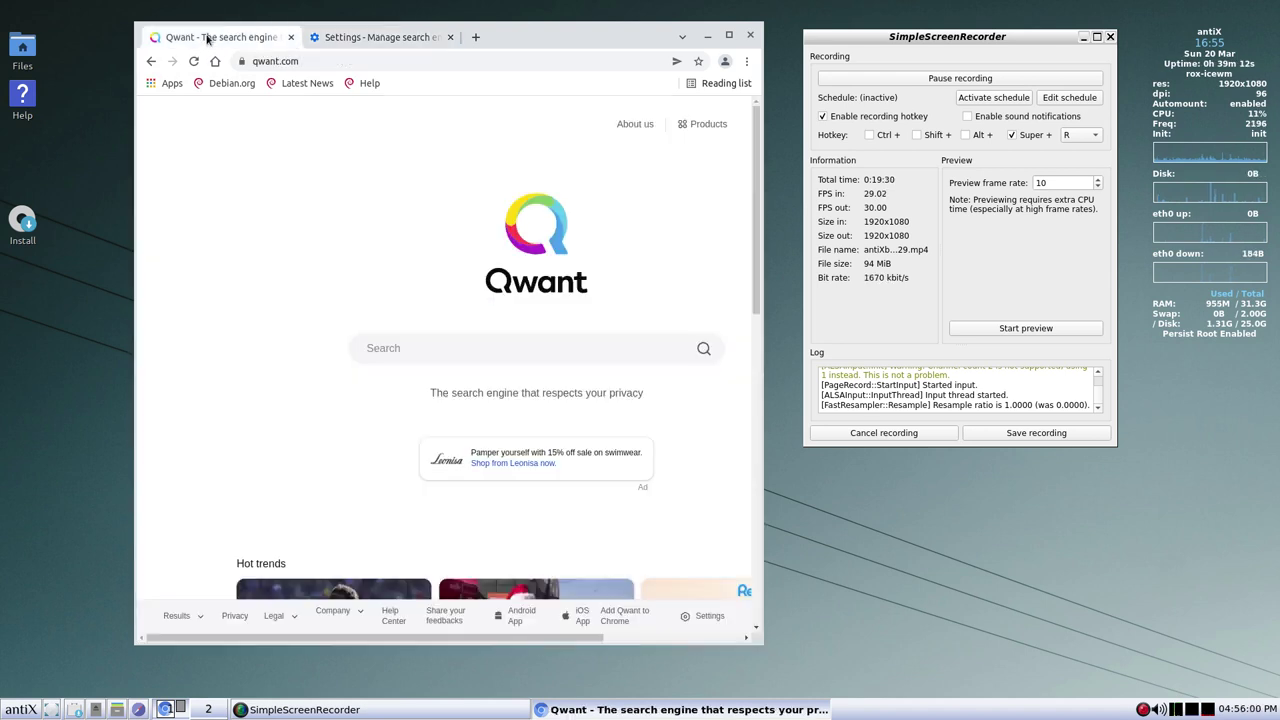
left_click(288, 61)
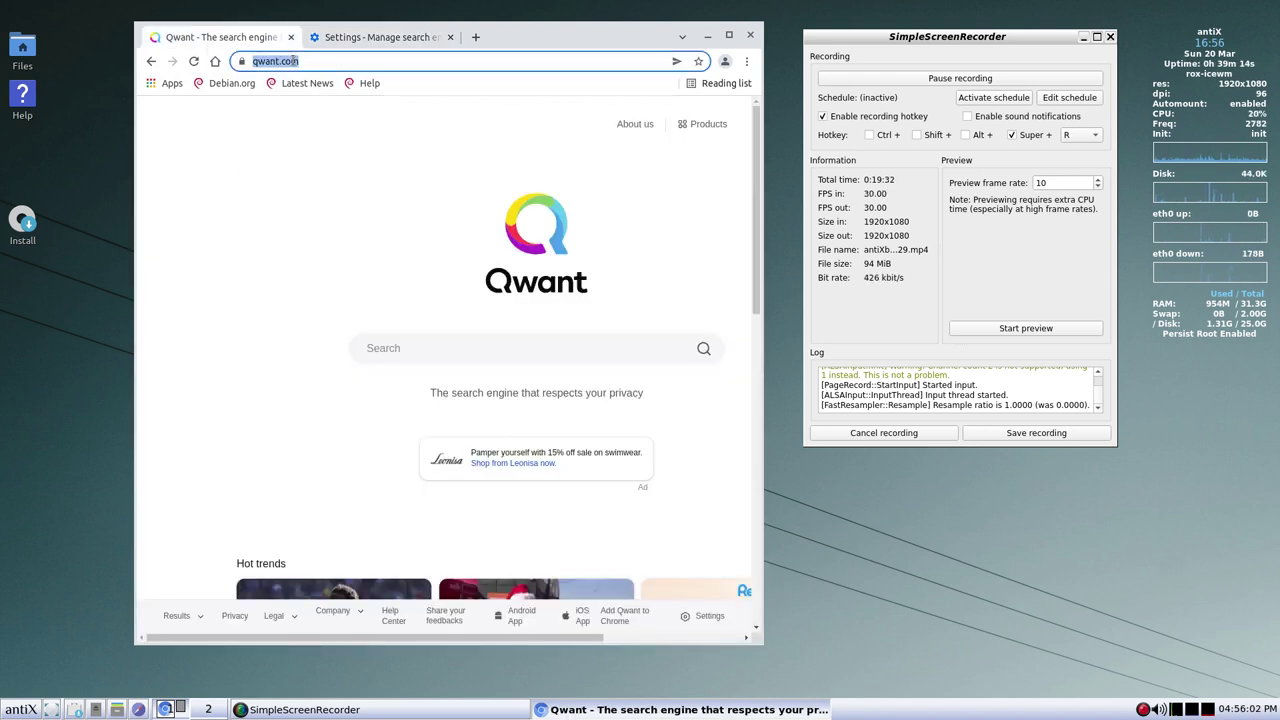
right_click(292, 62)
left_click(345, 111)
- Paste the Qwant address into the new engine's URL field, cut it out again, and return to the Qwant tab
left_click(371, 37)
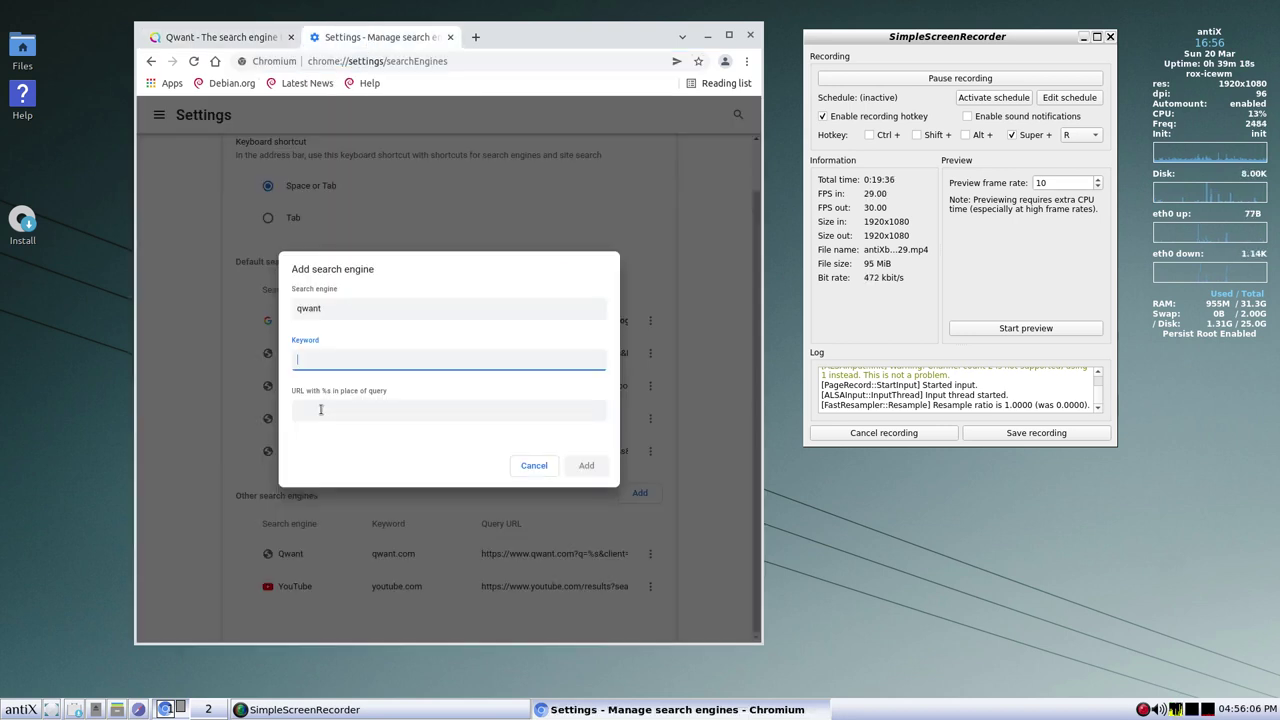
left_click(321, 410)
right_click(321, 410)
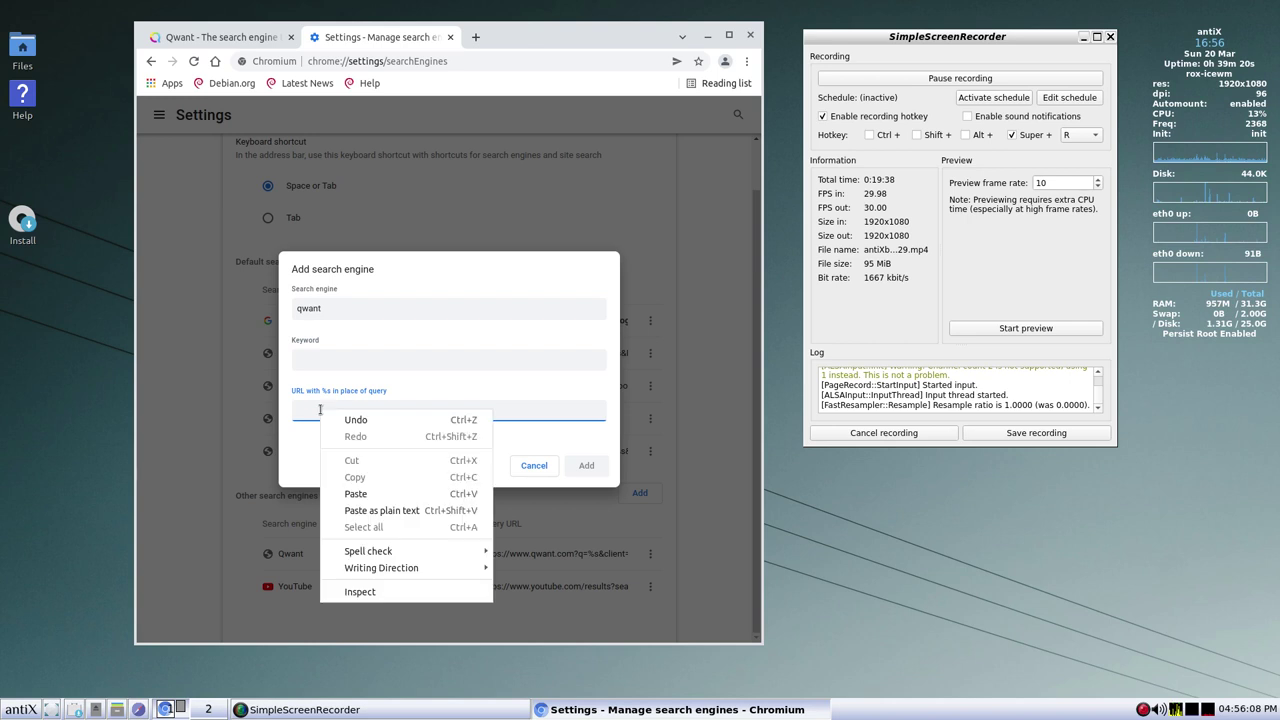
left_click(360, 493)
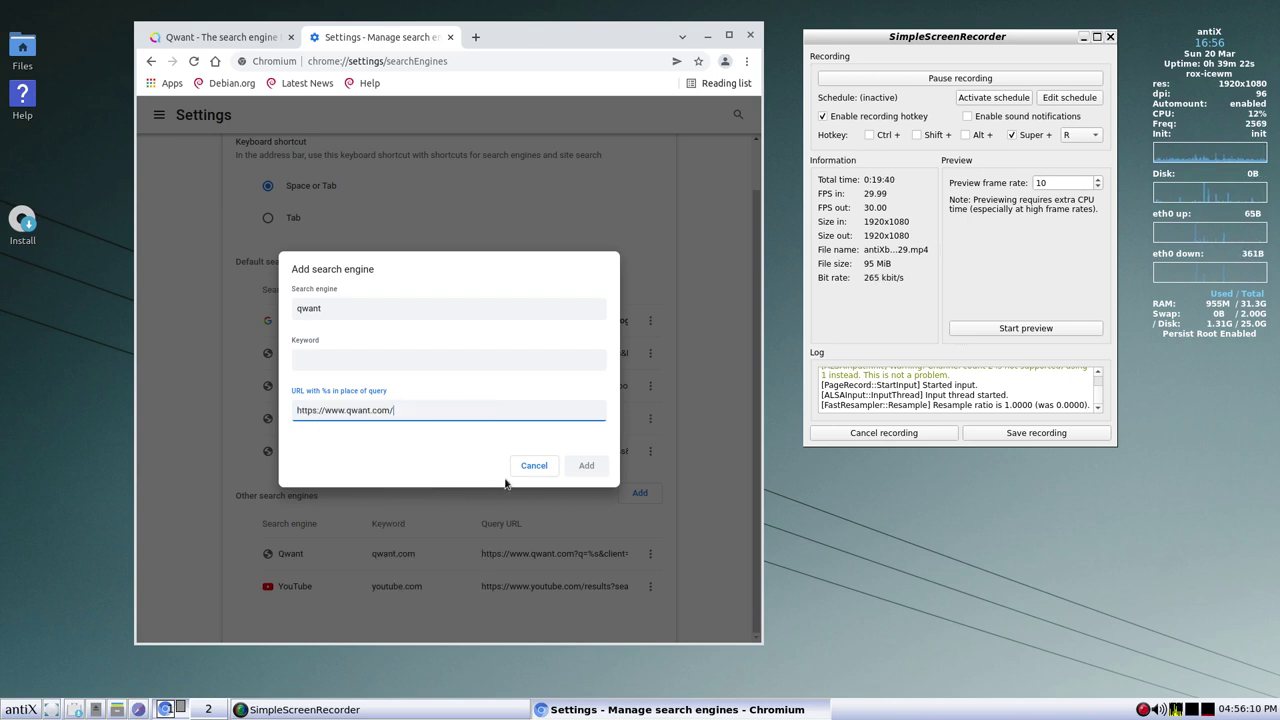
left_click_drag(415, 413, 272, 397)
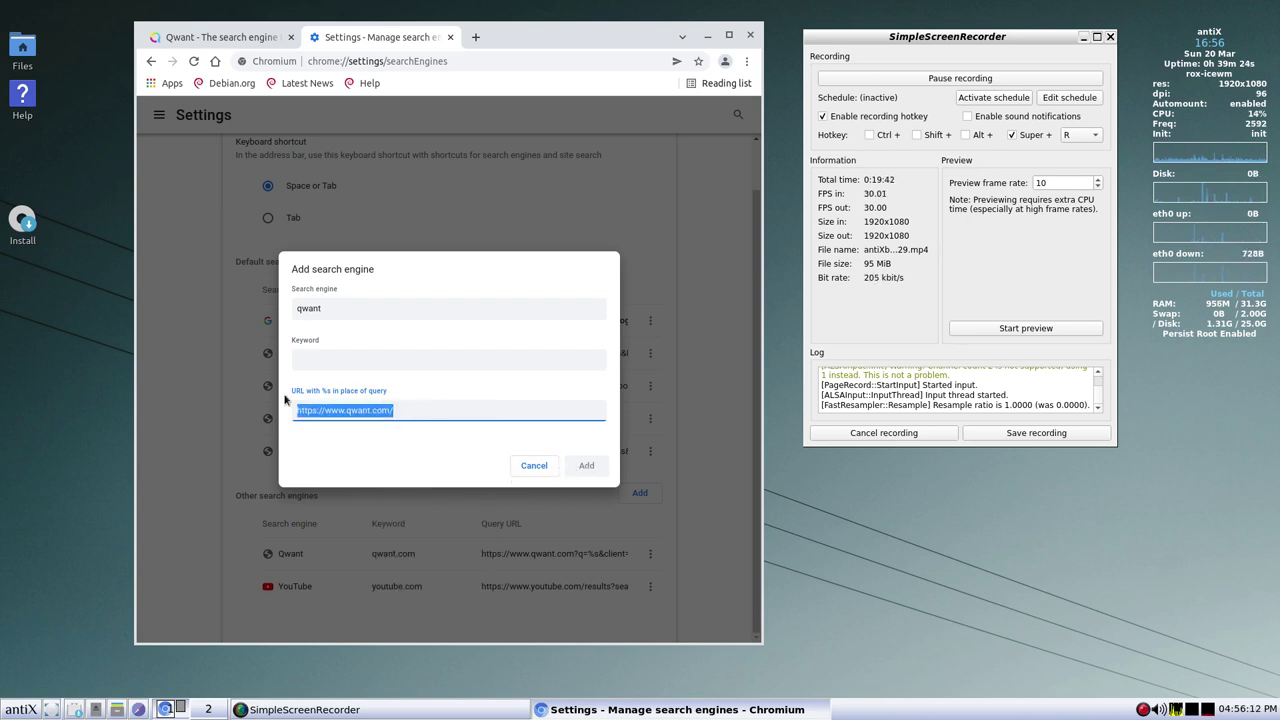
key("ctrl+x")
left_click(215, 37)
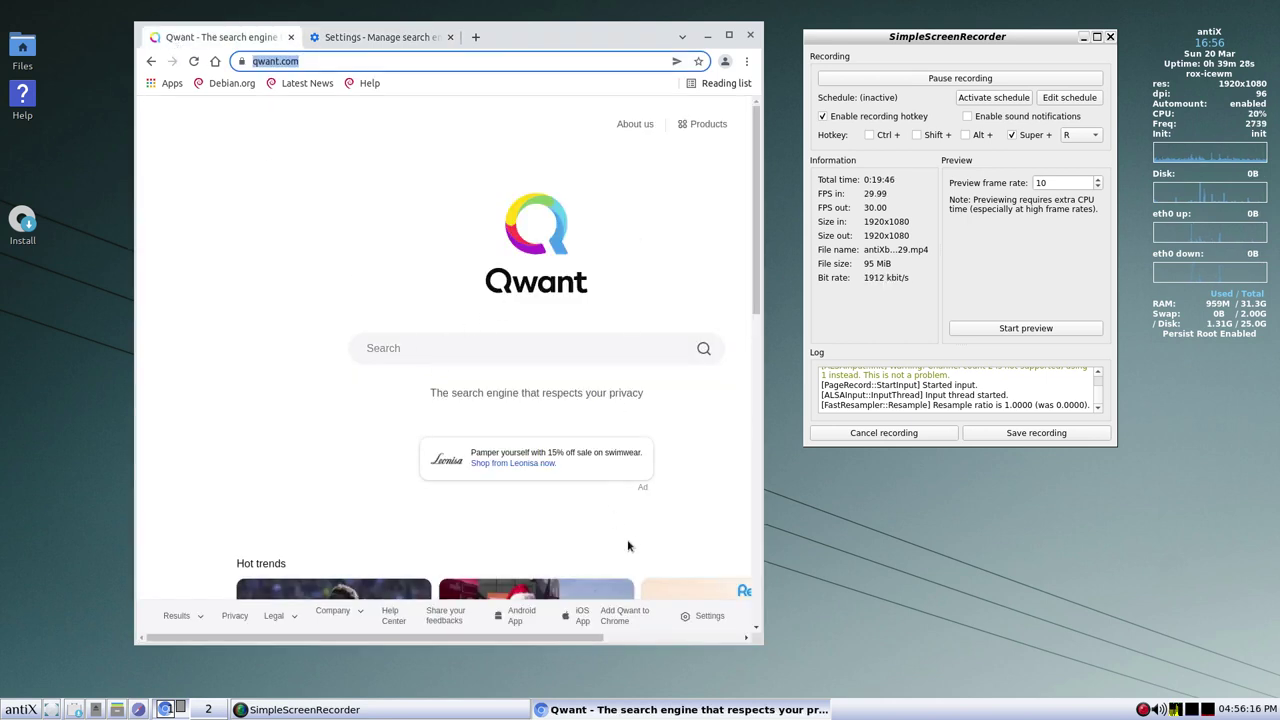
- Reload Qwant and install the Qwant extension from the Chrome Web Store
left_click(193, 61)
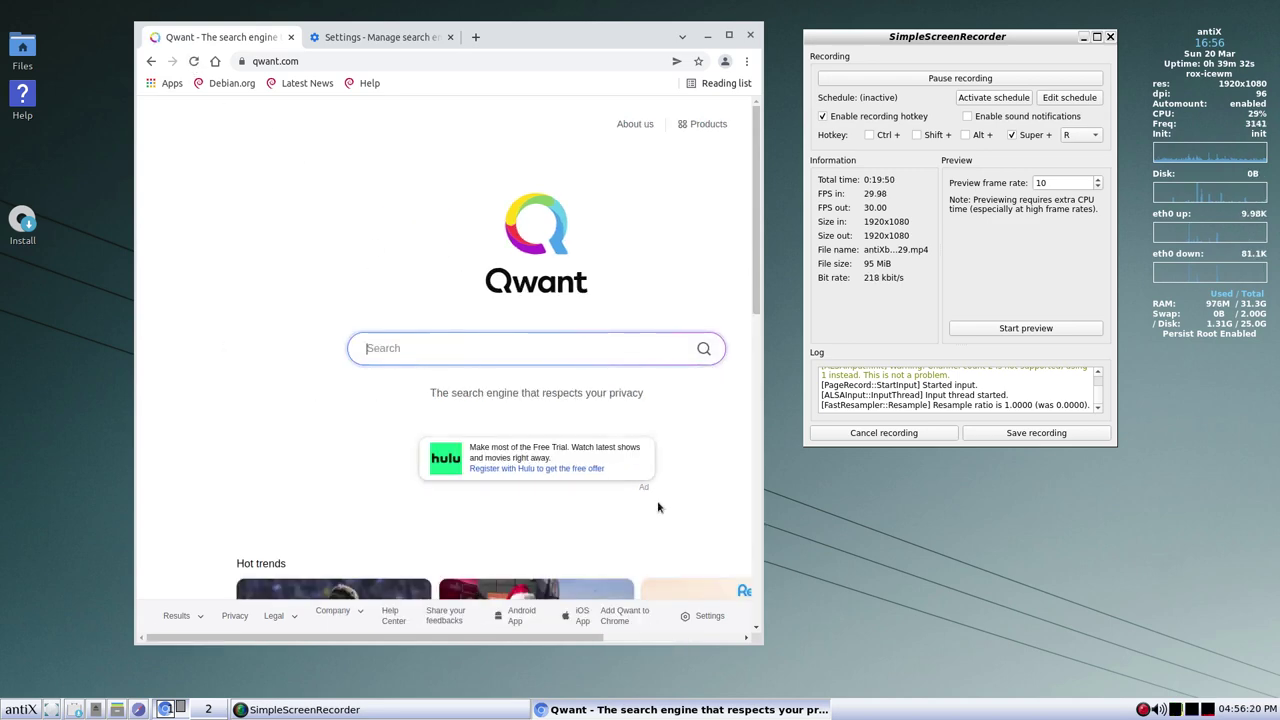
scroll(664, 502, "down", 3)
scroll(652, 500, "down", 10)
scroll(652, 500, "up", 15)
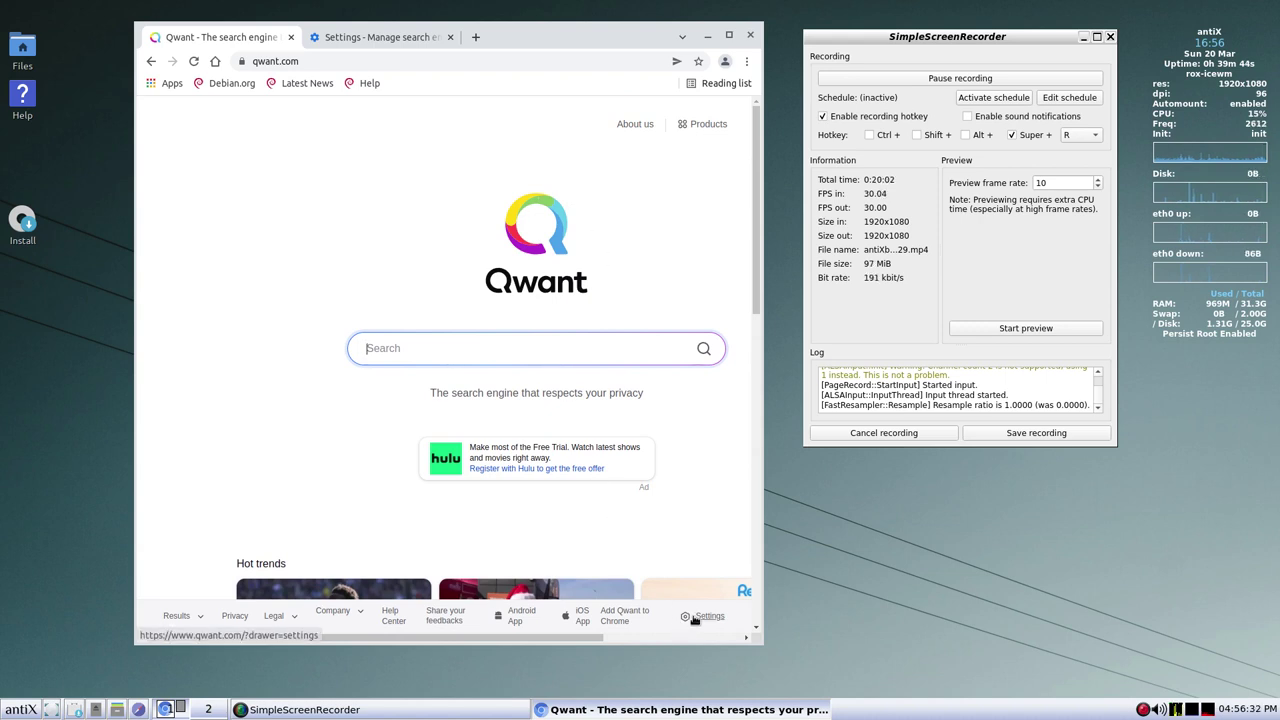
left_click(616, 620)
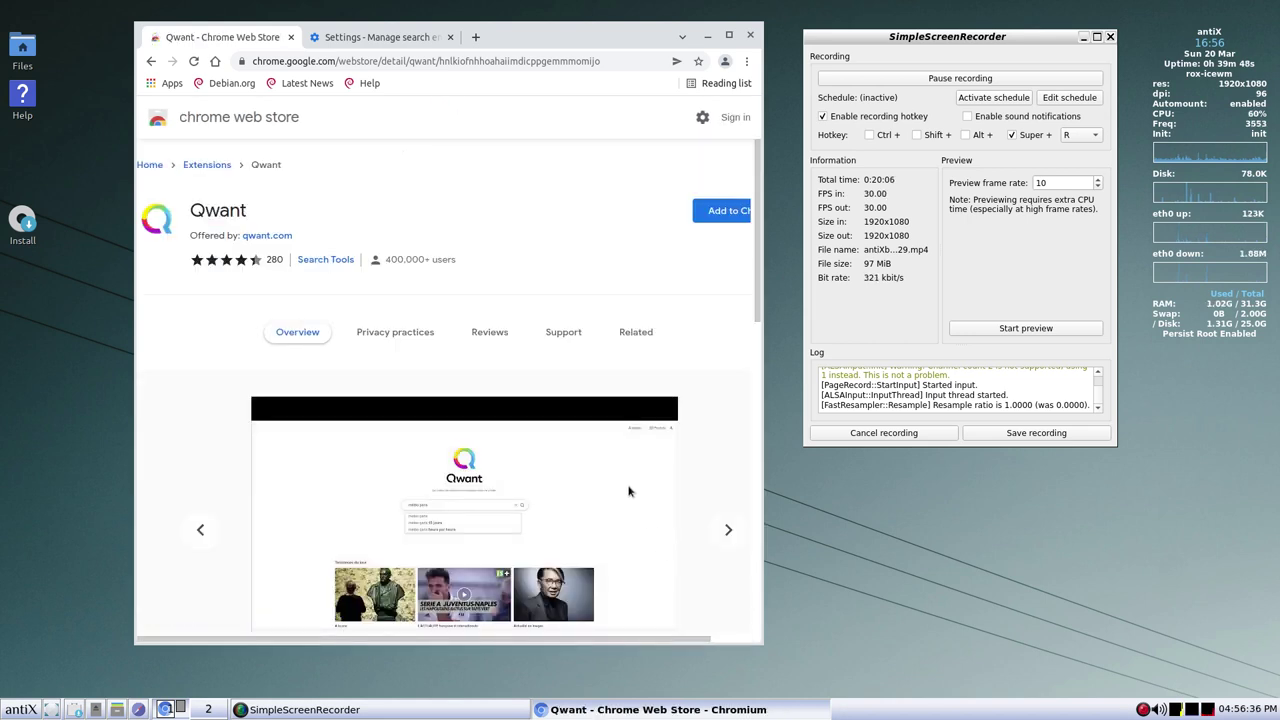
left_click(712, 213)
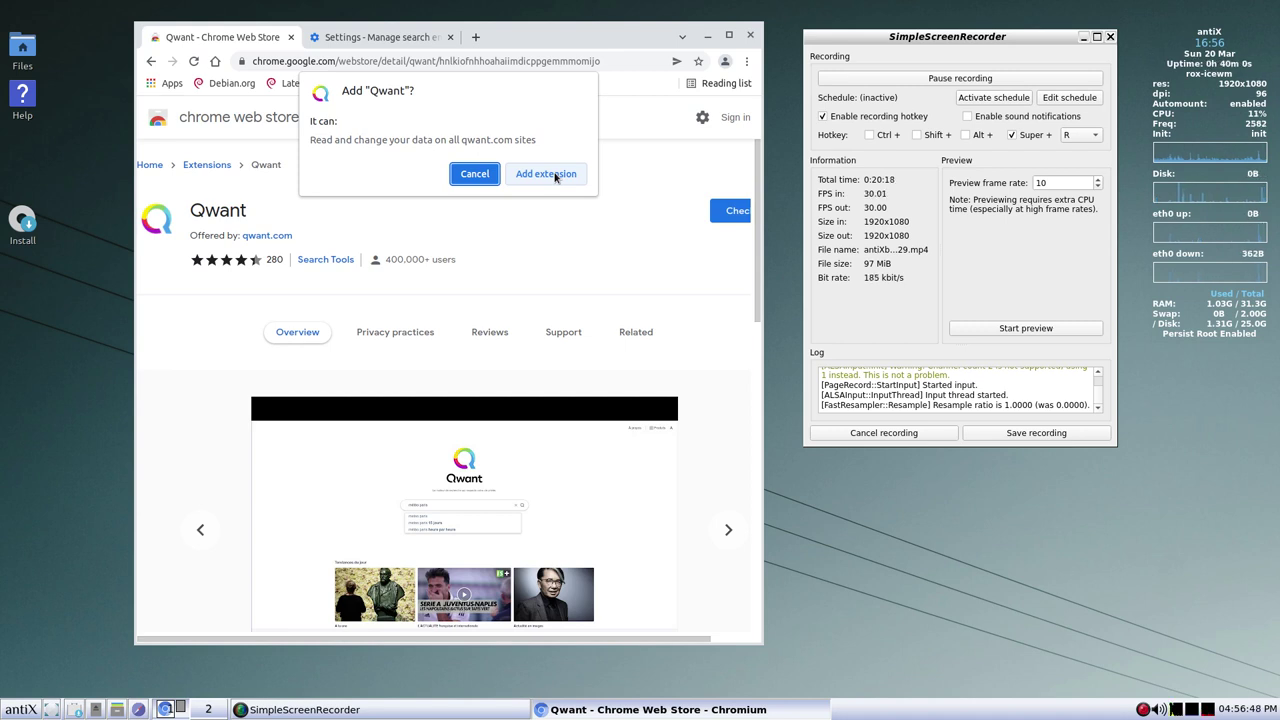
left_click(547, 174)
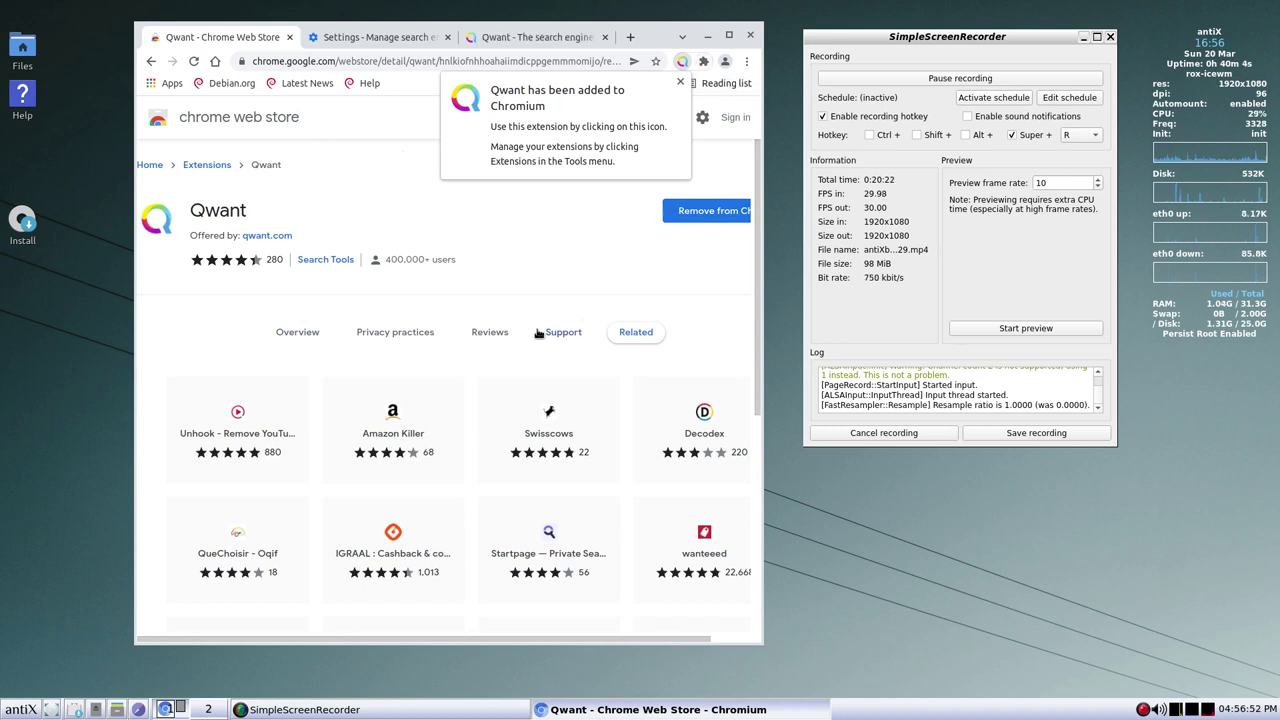
- Dismiss the extension-added notice and confirm Qwant appears in the Extensions menu
left_click(520, 222)
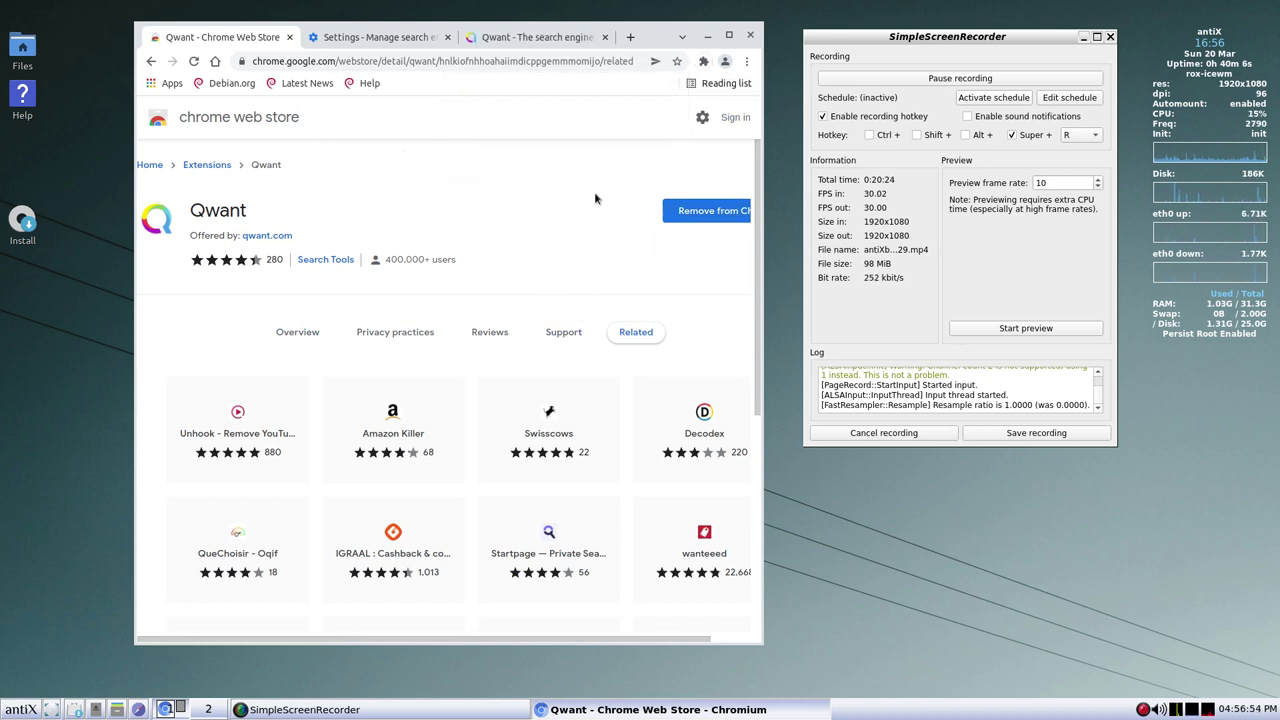
left_click(702, 62)
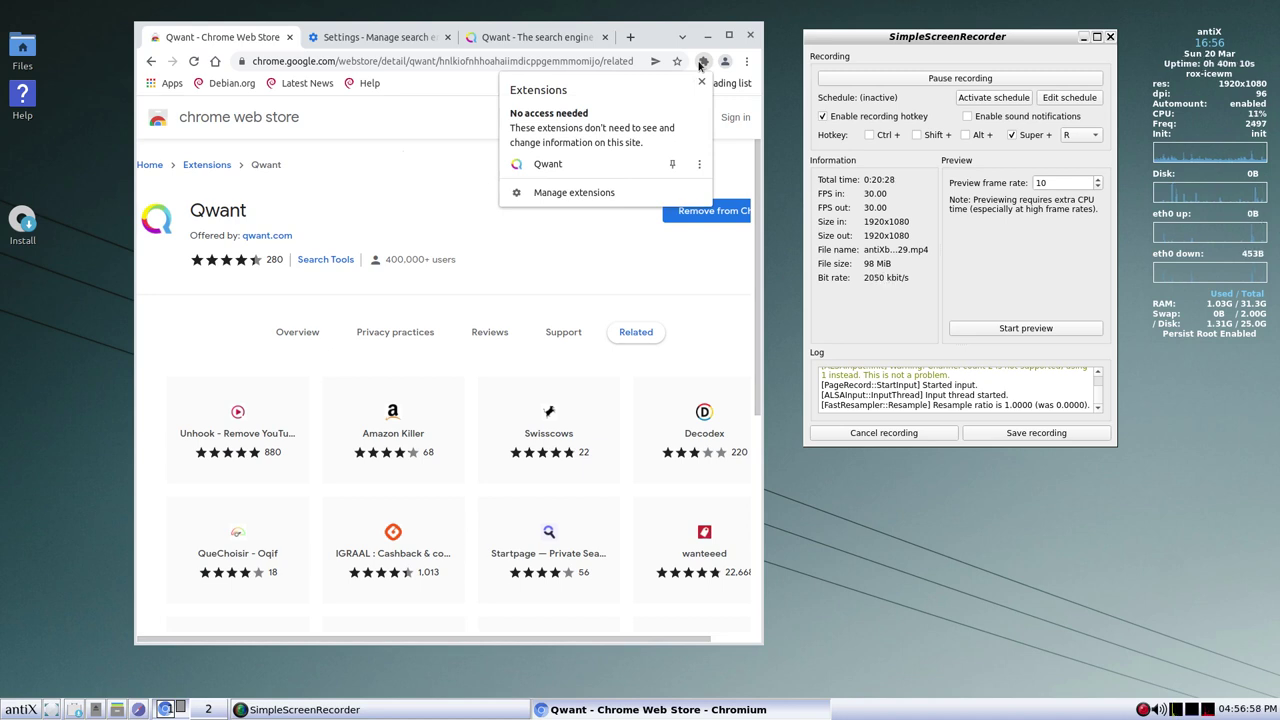
left_click(702, 62)
left_click(746, 62)
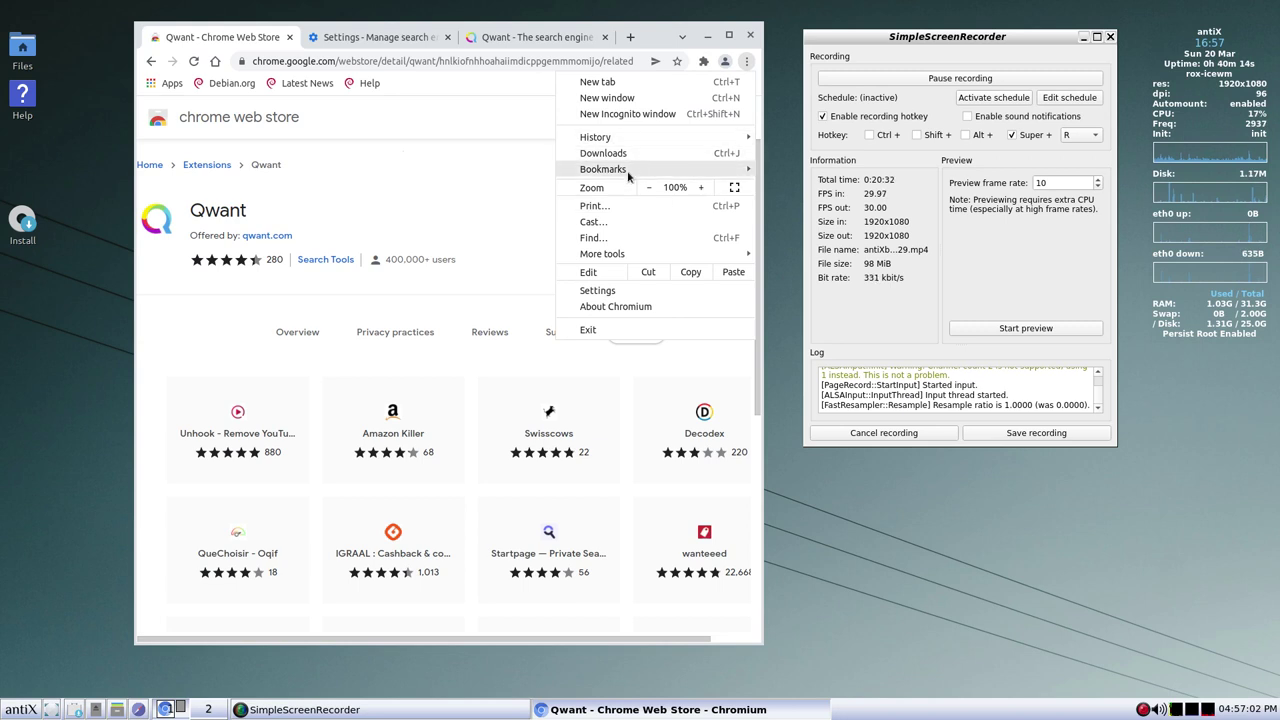
- In Settings > Manage search engines, choose Make default from Qwant's ⋮ menu, leaving Google's entry unchanged
left_click(600, 290)
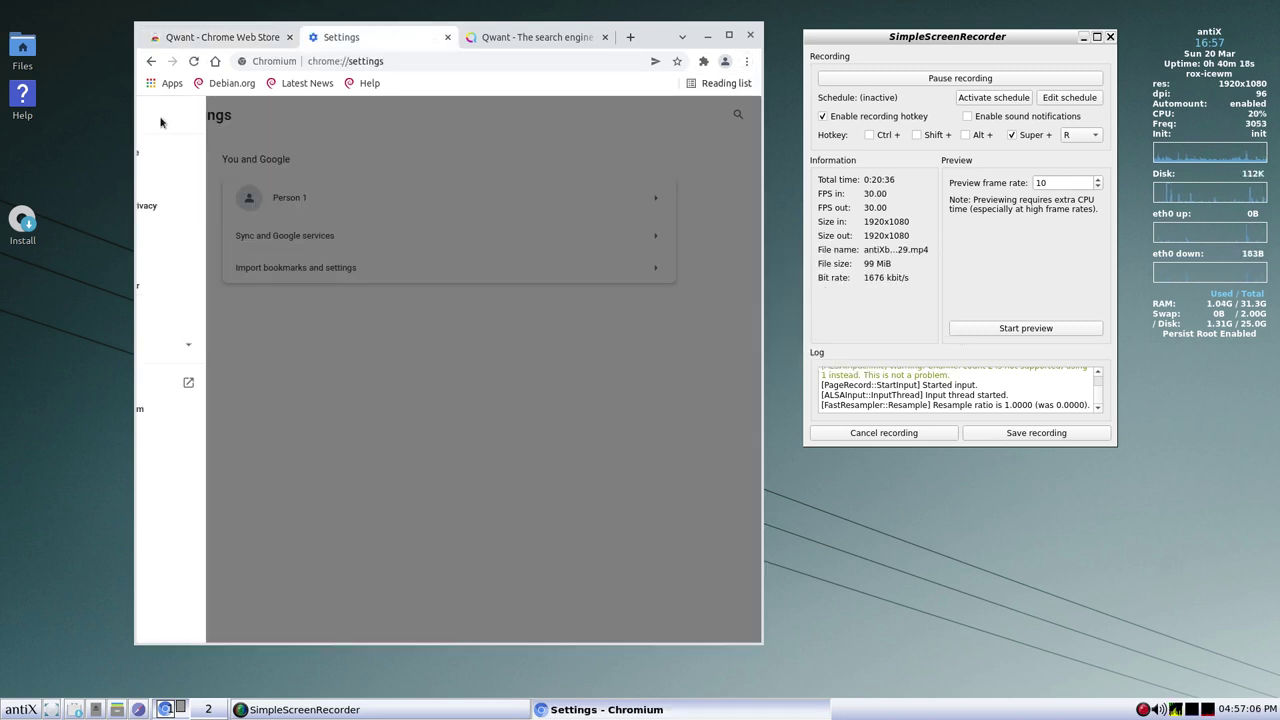
left_click(159, 115)
left_click(188, 259)
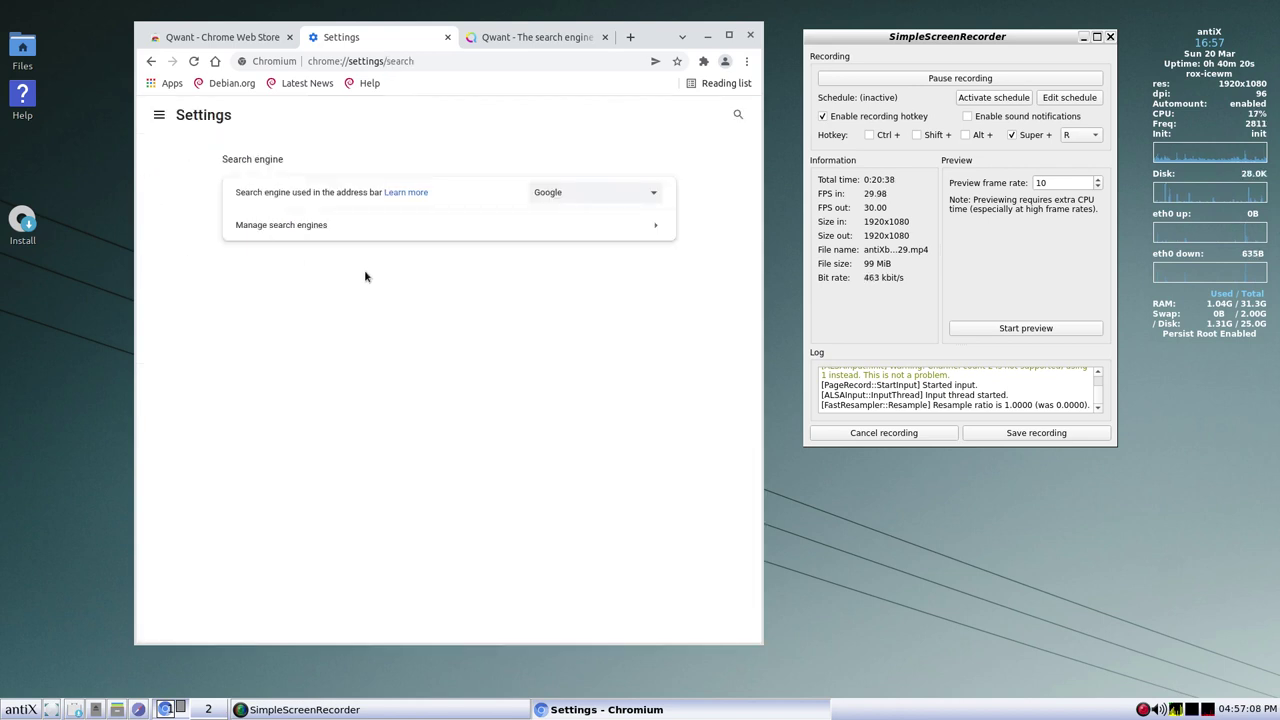
left_click(320, 223)
scroll(451, 331, "down", 3)
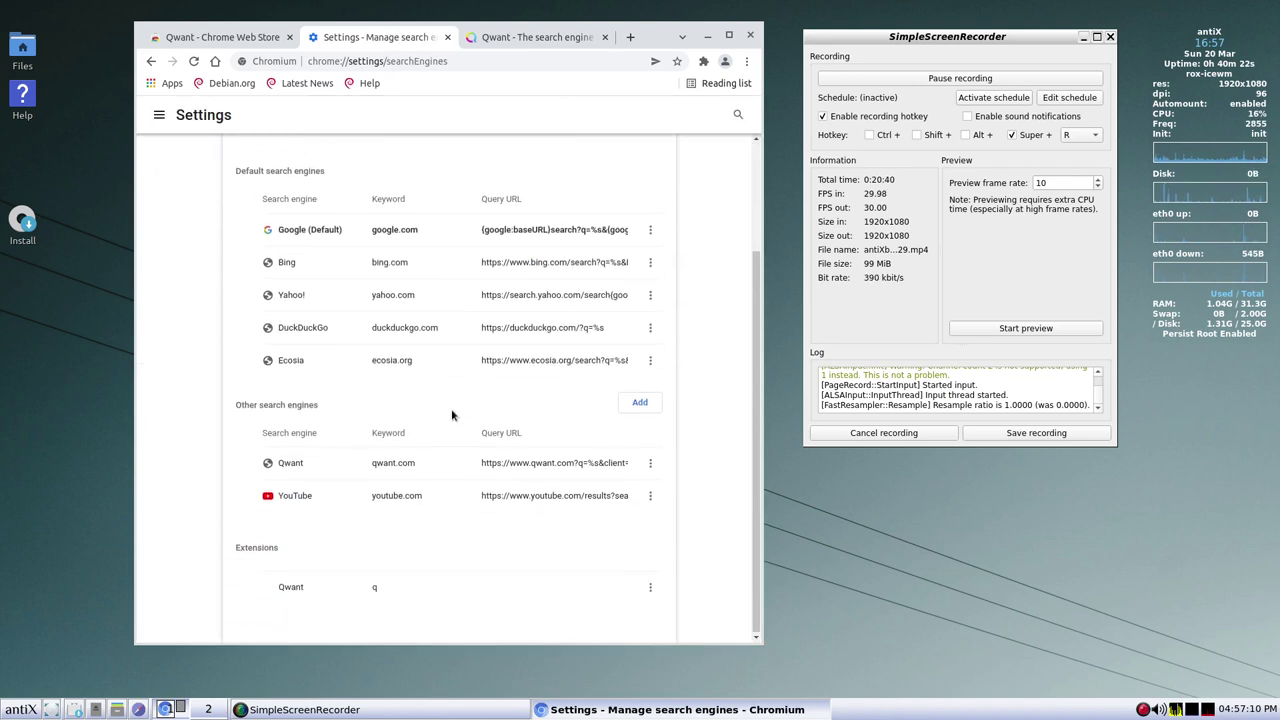
left_click(650, 463)
left_click(635, 481)
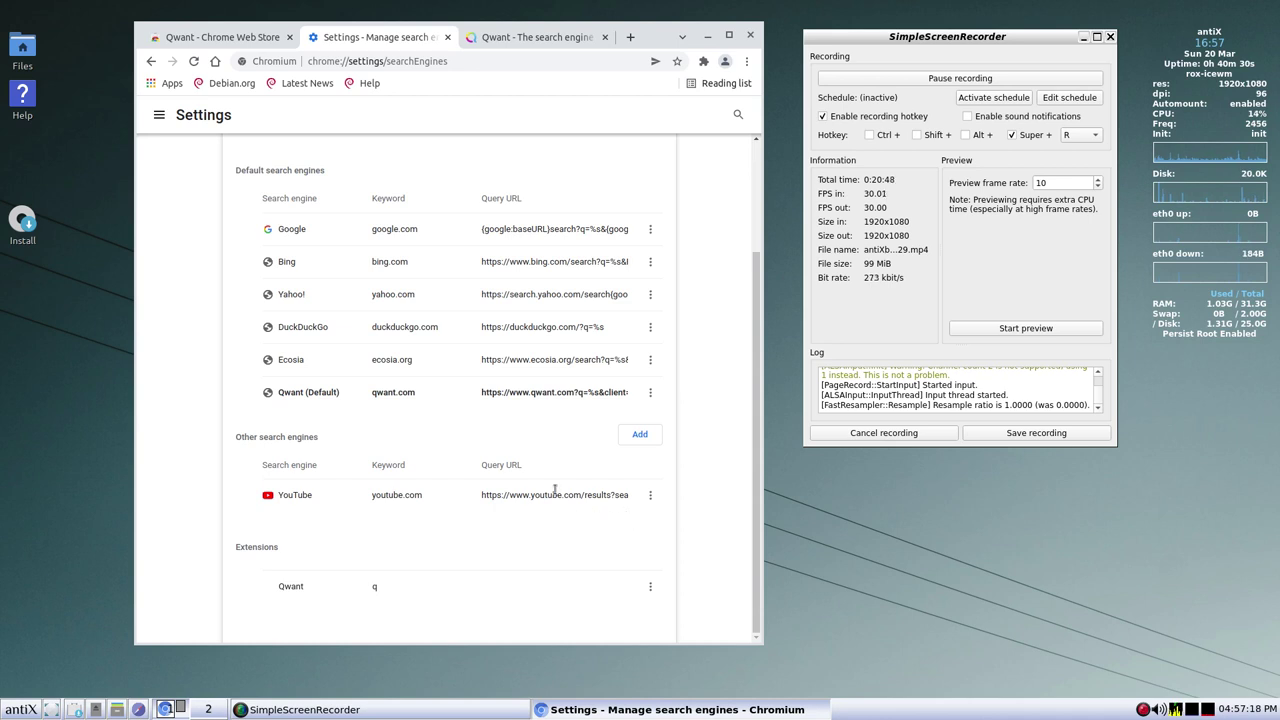
left_click_drag(279, 224, 650, 228)
left_click(650, 228)
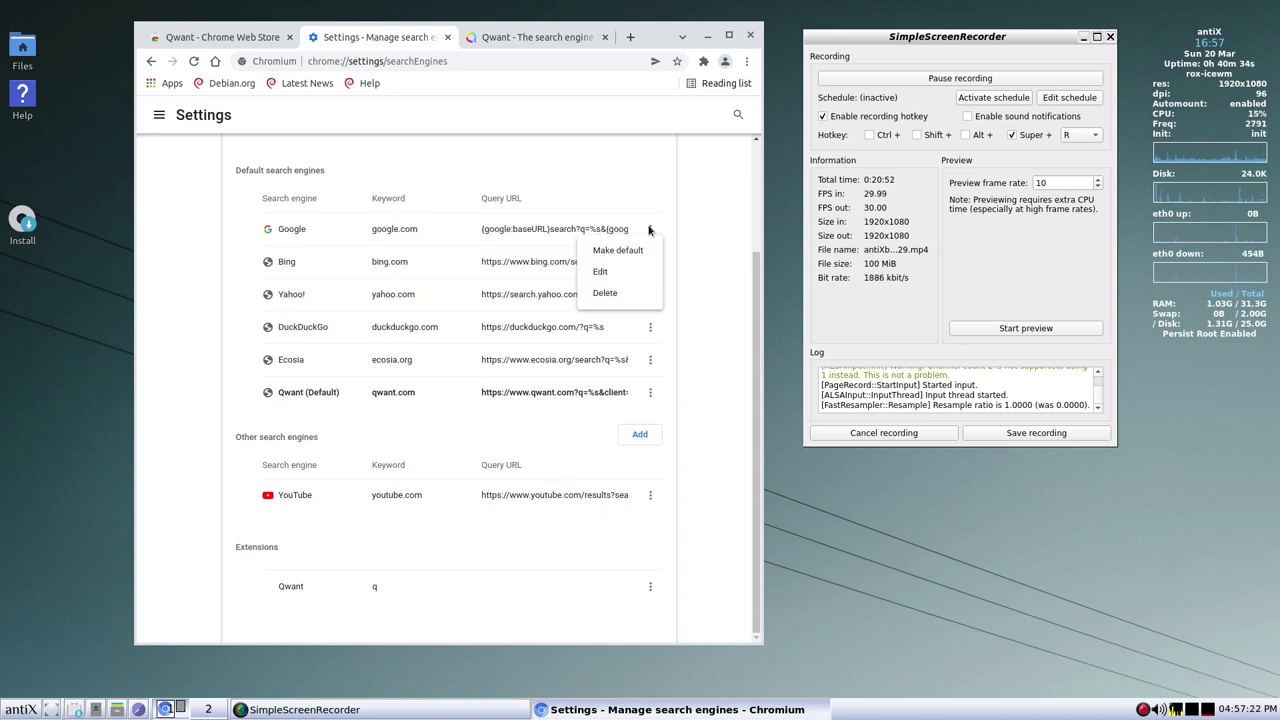
left_click(686, 228)
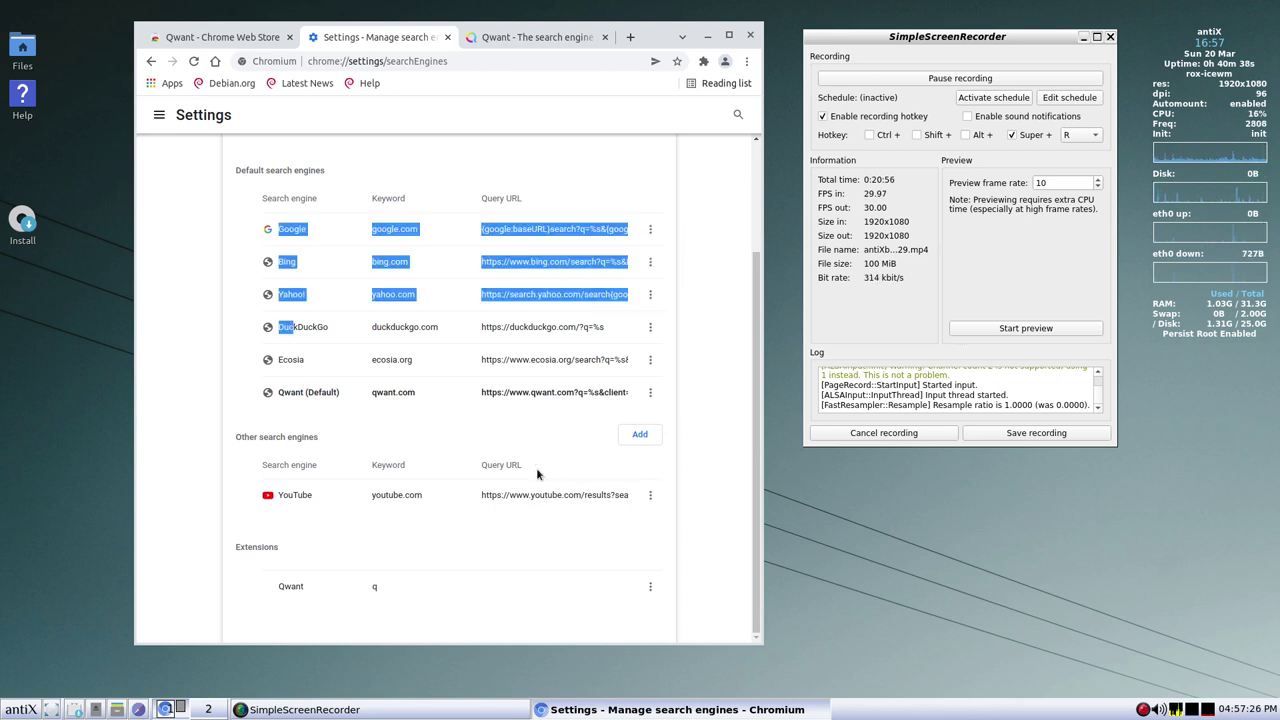
- Close the open tabs, relaunch Chromium from the desktop menu and load the Qwant search page
left_click(447, 37)
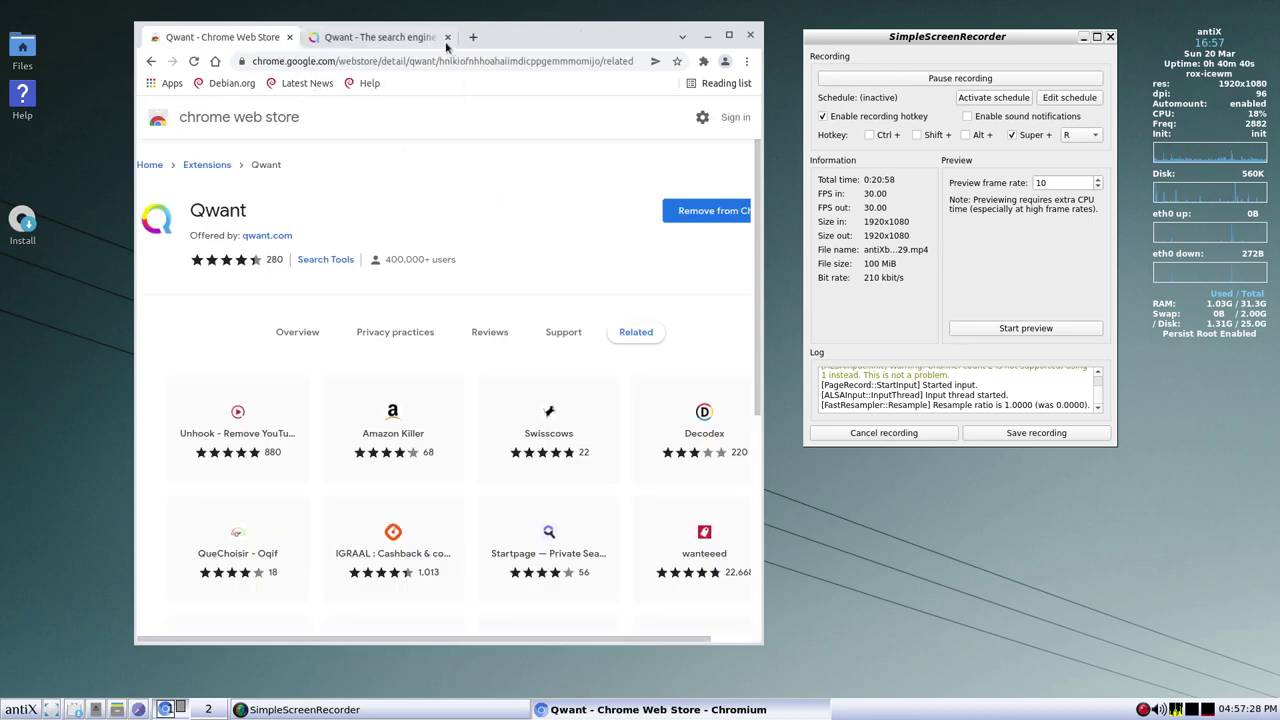
left_click(447, 37)
left_click(291, 37)
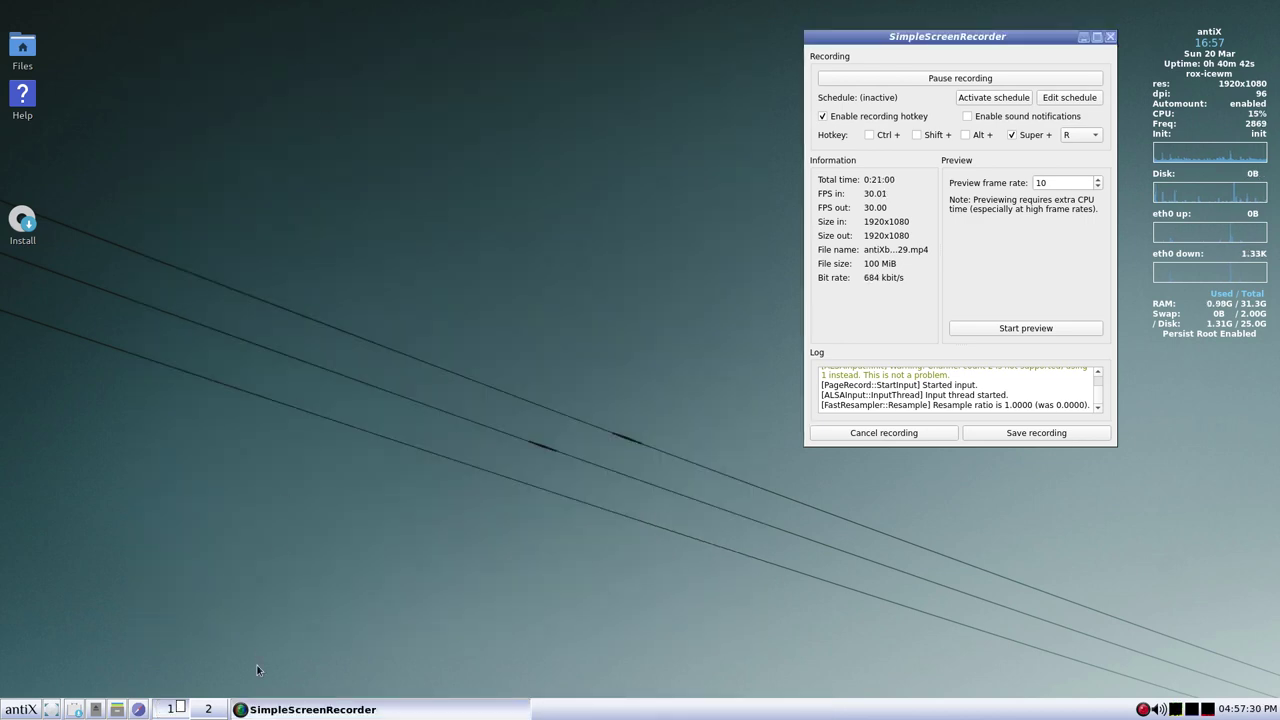
right_click(222, 91)
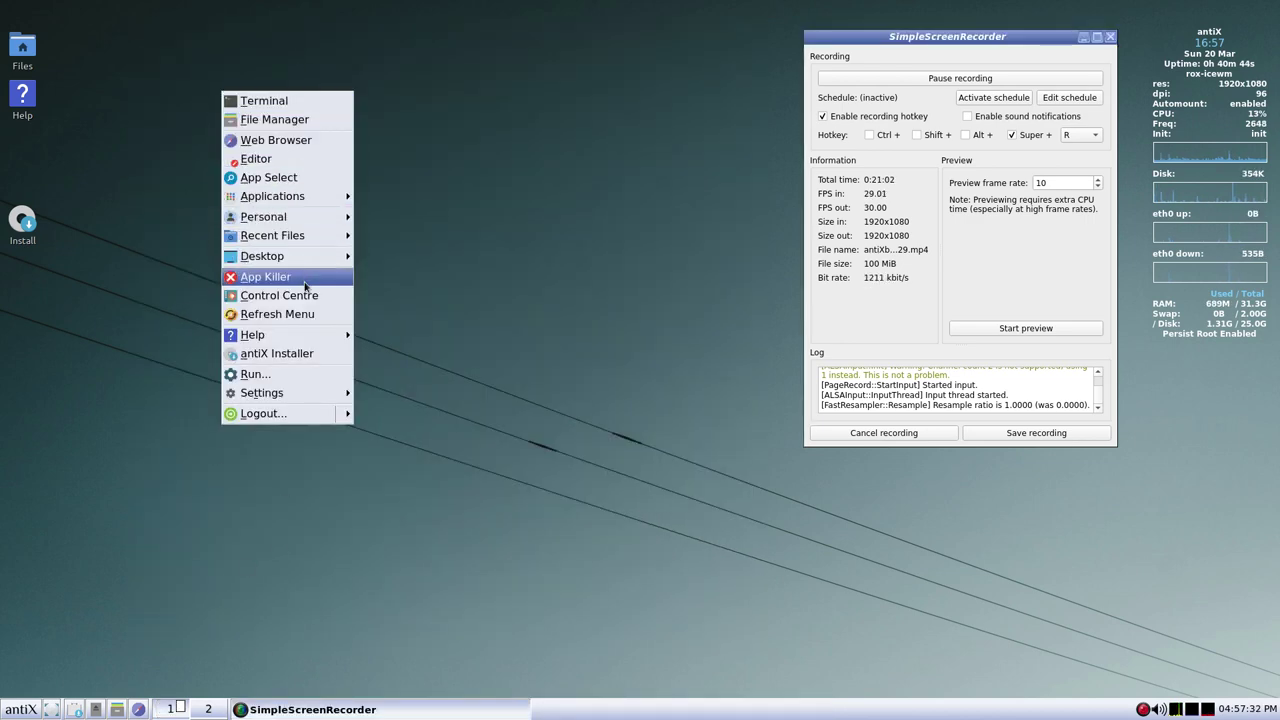
mouse_move(300, 196)
mouse_move(433, 276)
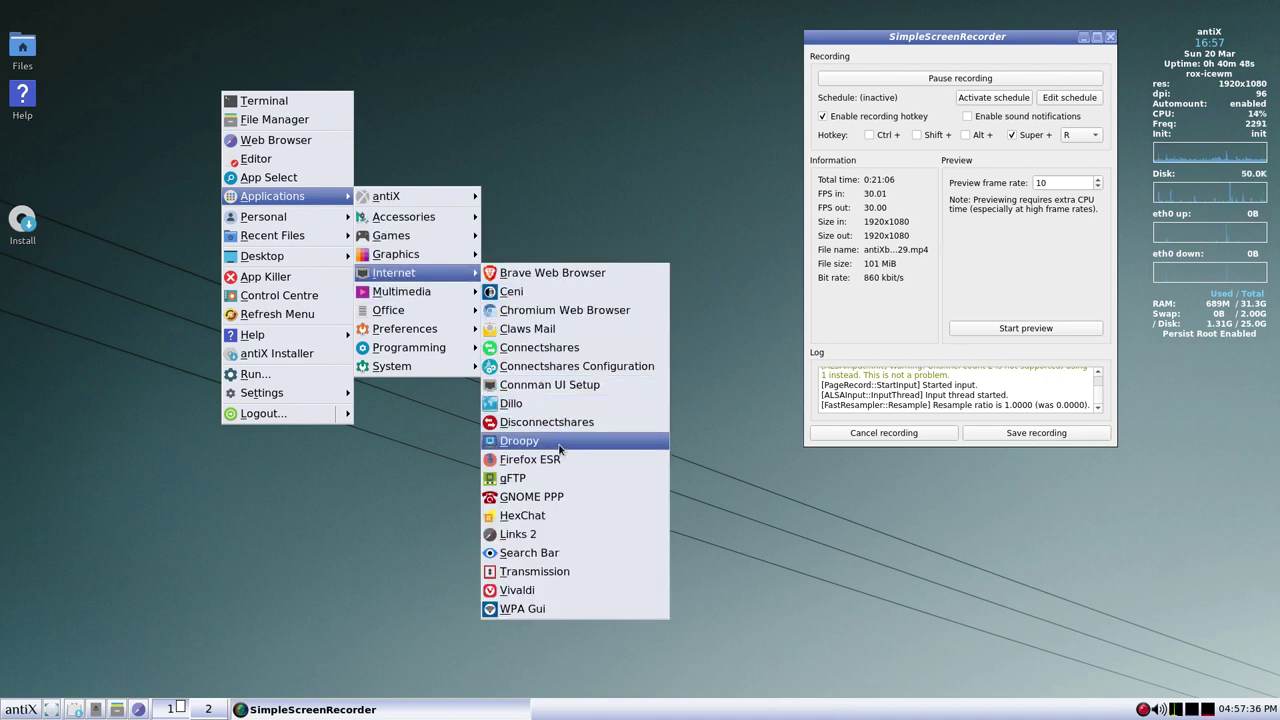
left_click(584, 315)
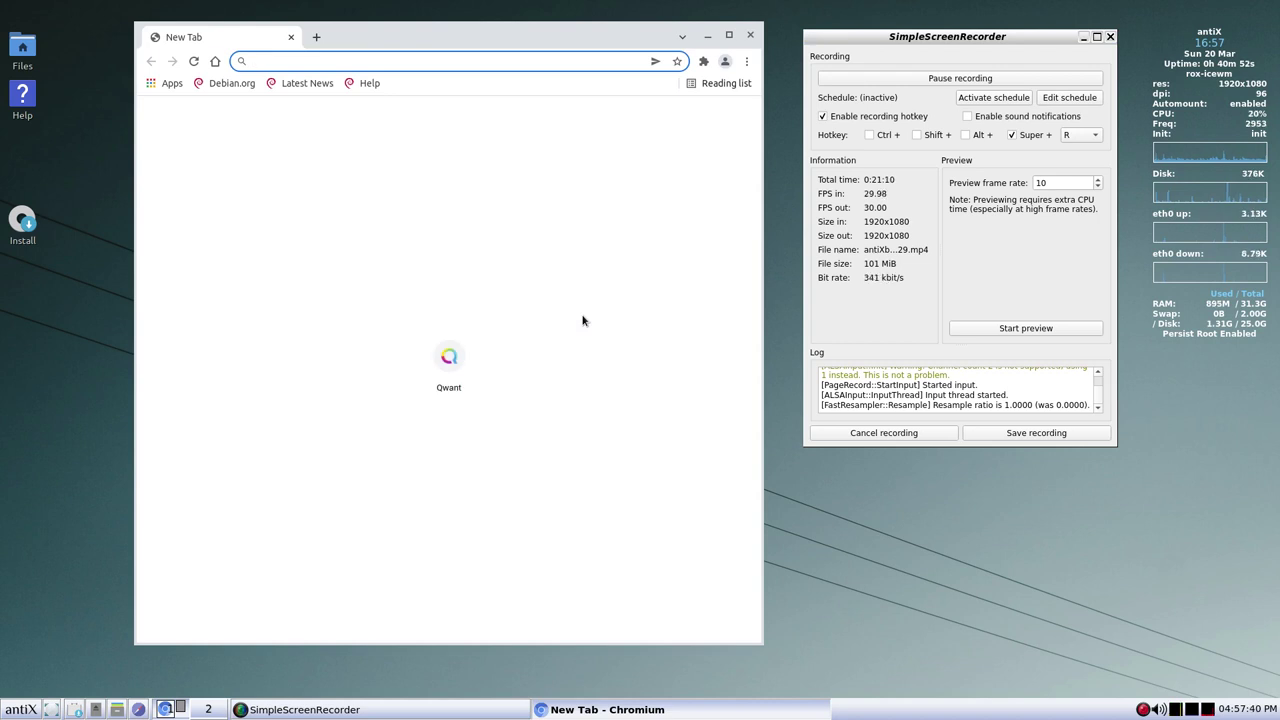
left_click(450, 362)
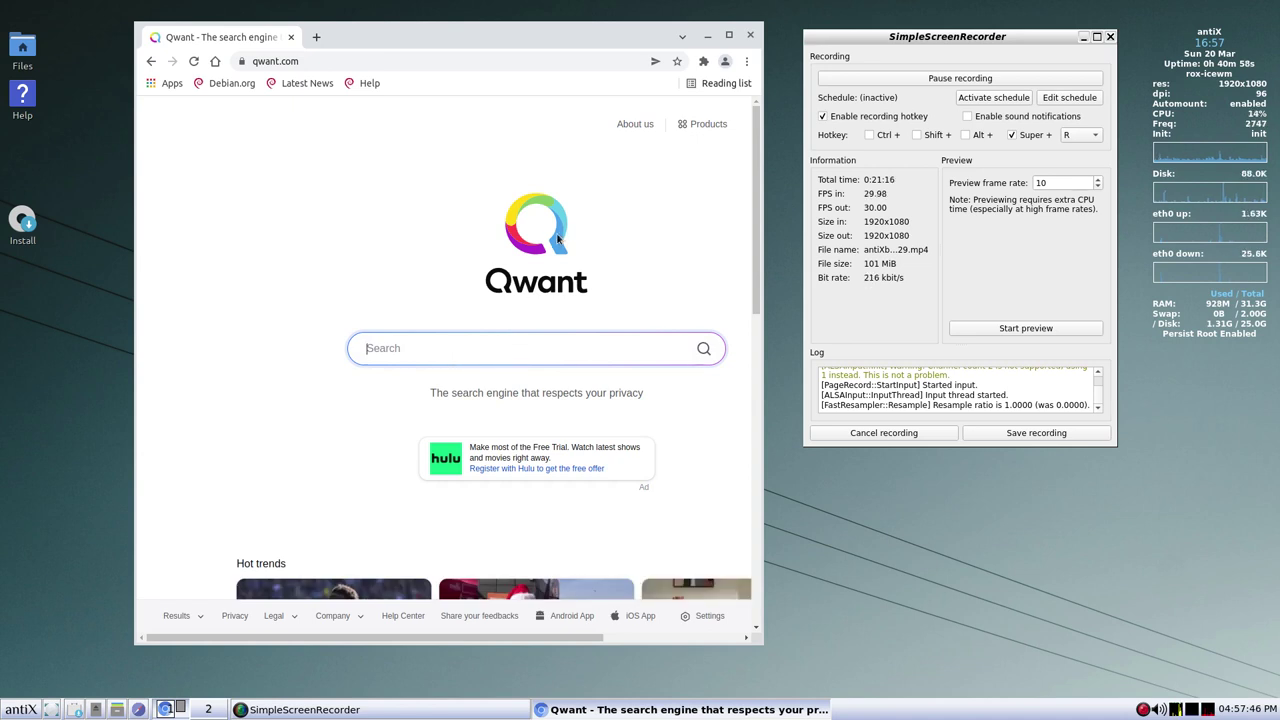
- Remove the Qwant extension via Remove from Chromium and dismiss the uninstall survey tab
left_click(704, 62)
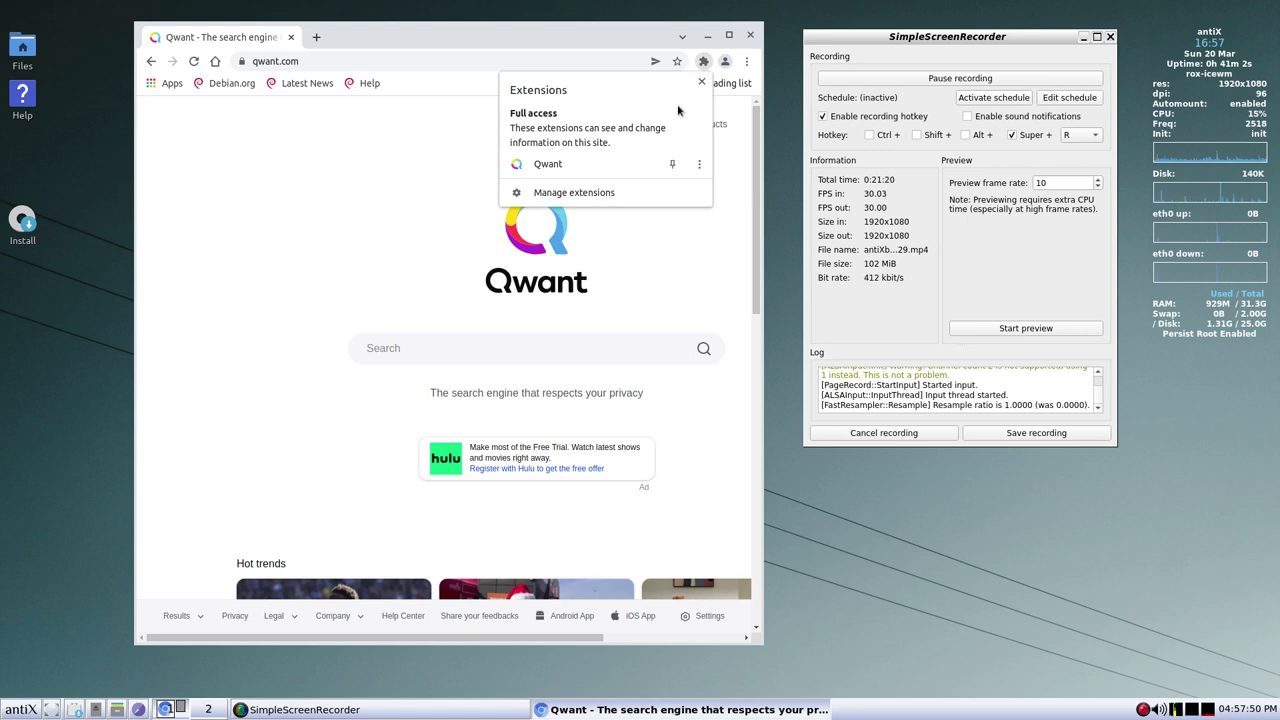
left_click(700, 166)
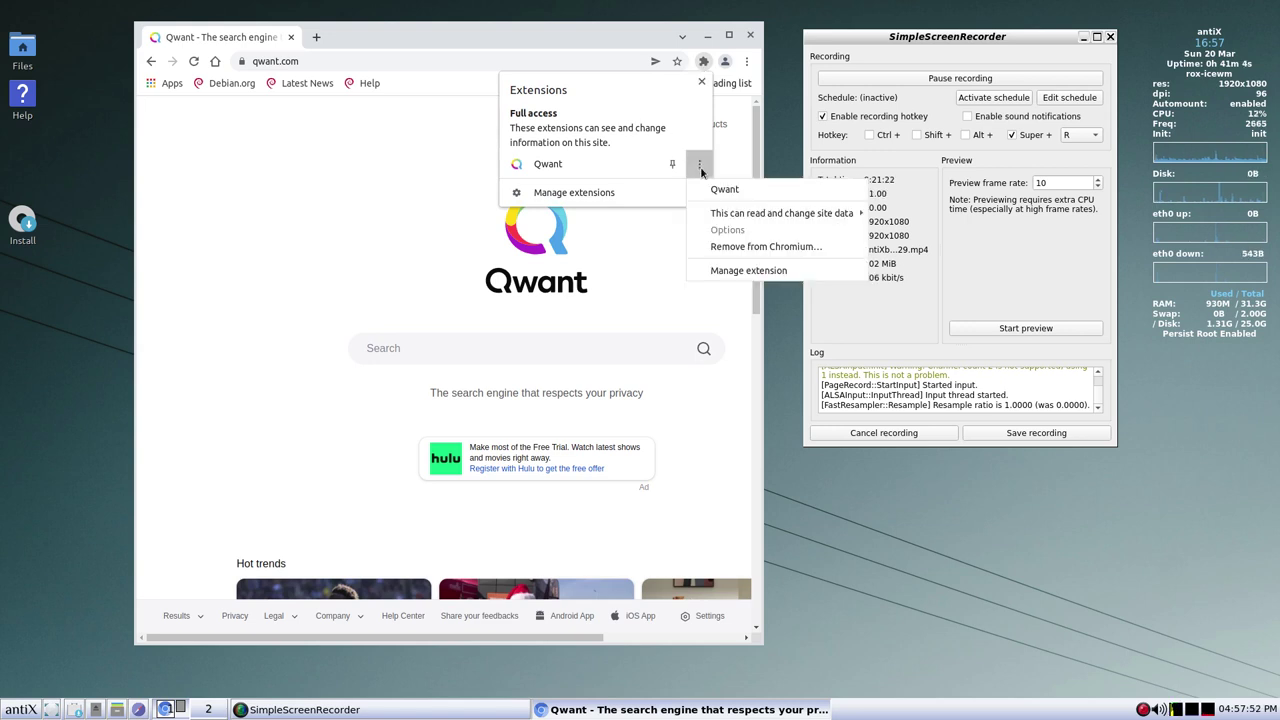
left_click(738, 247)
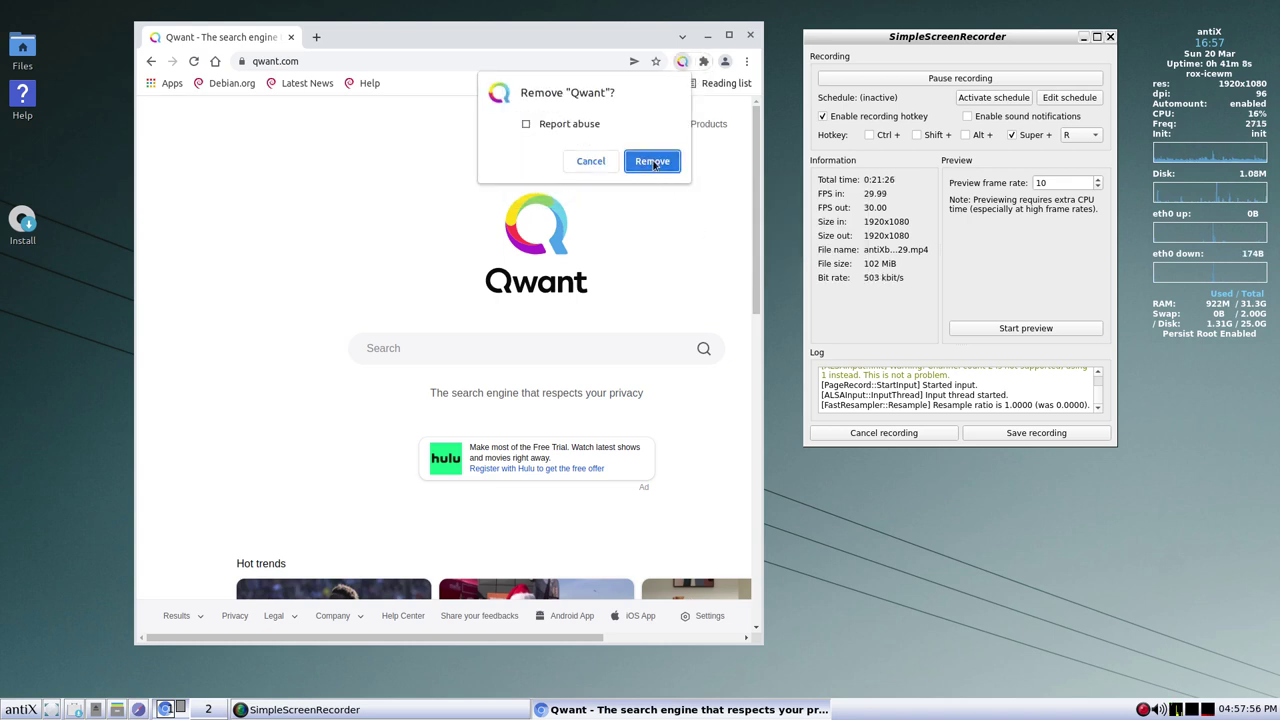
left_click(652, 161)
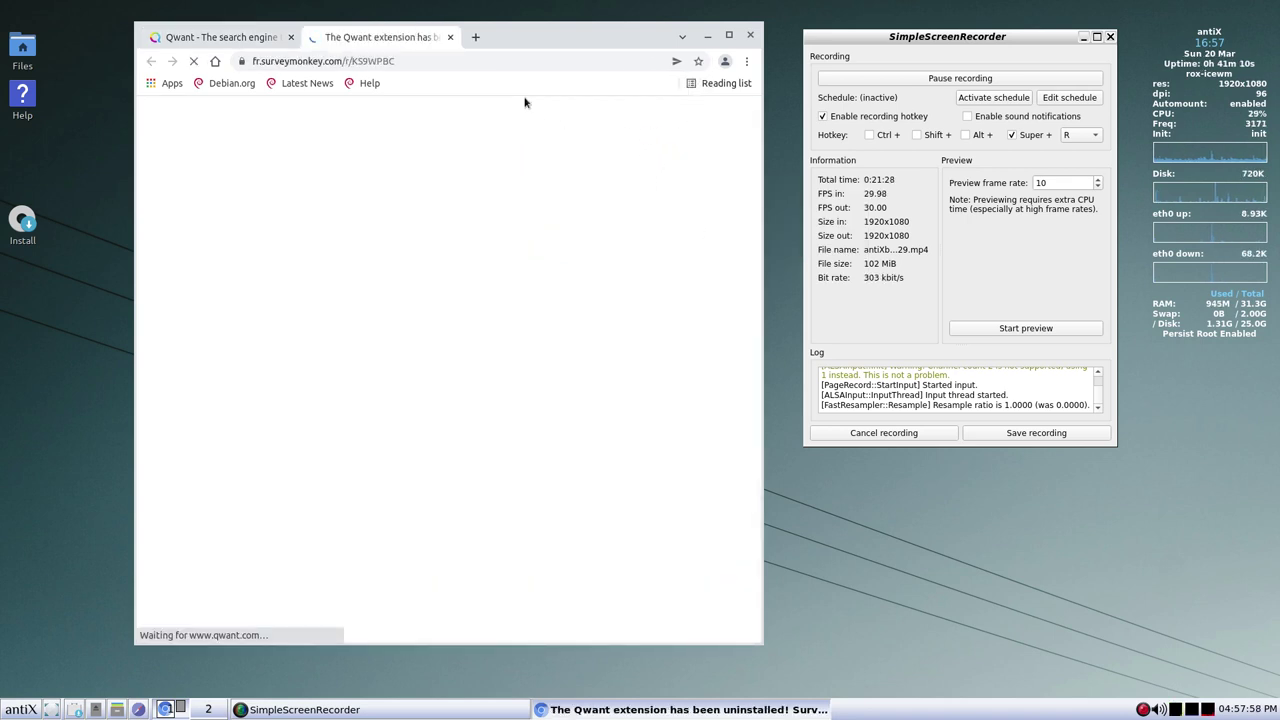
left_click(450, 37)
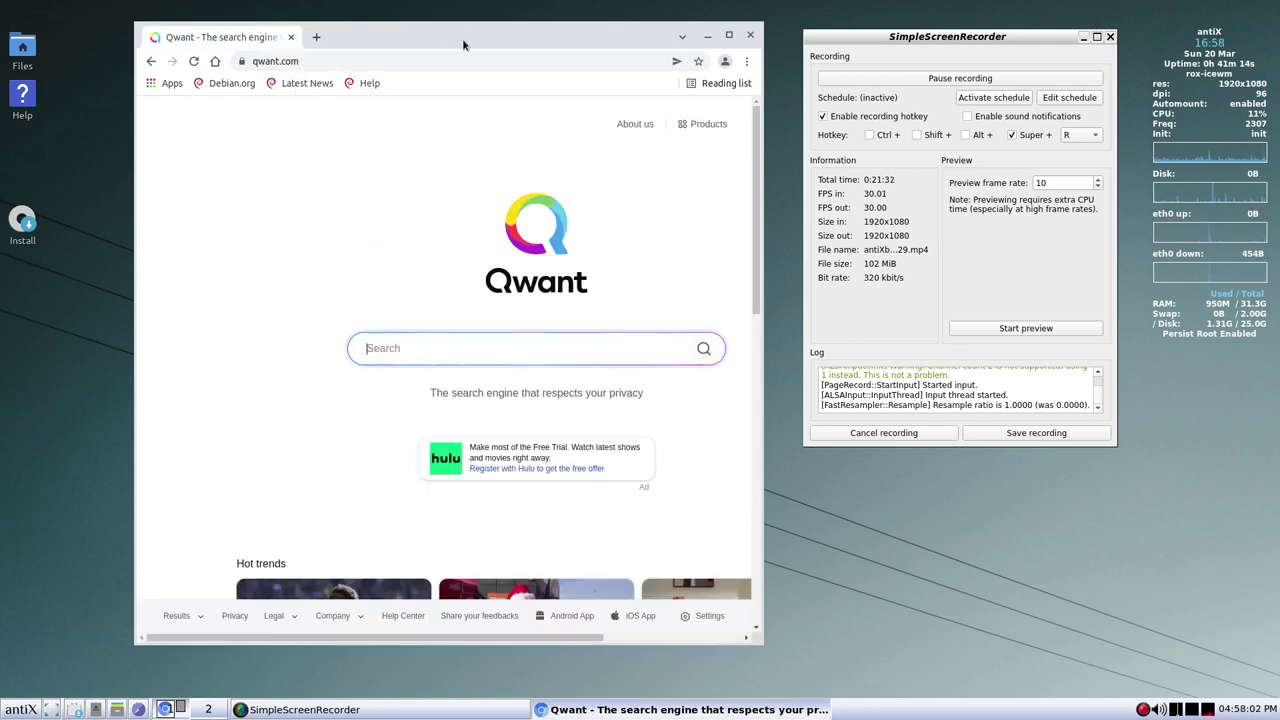
- Close Chromium and relaunch it from the desktop application menu
left_click(751, 36)
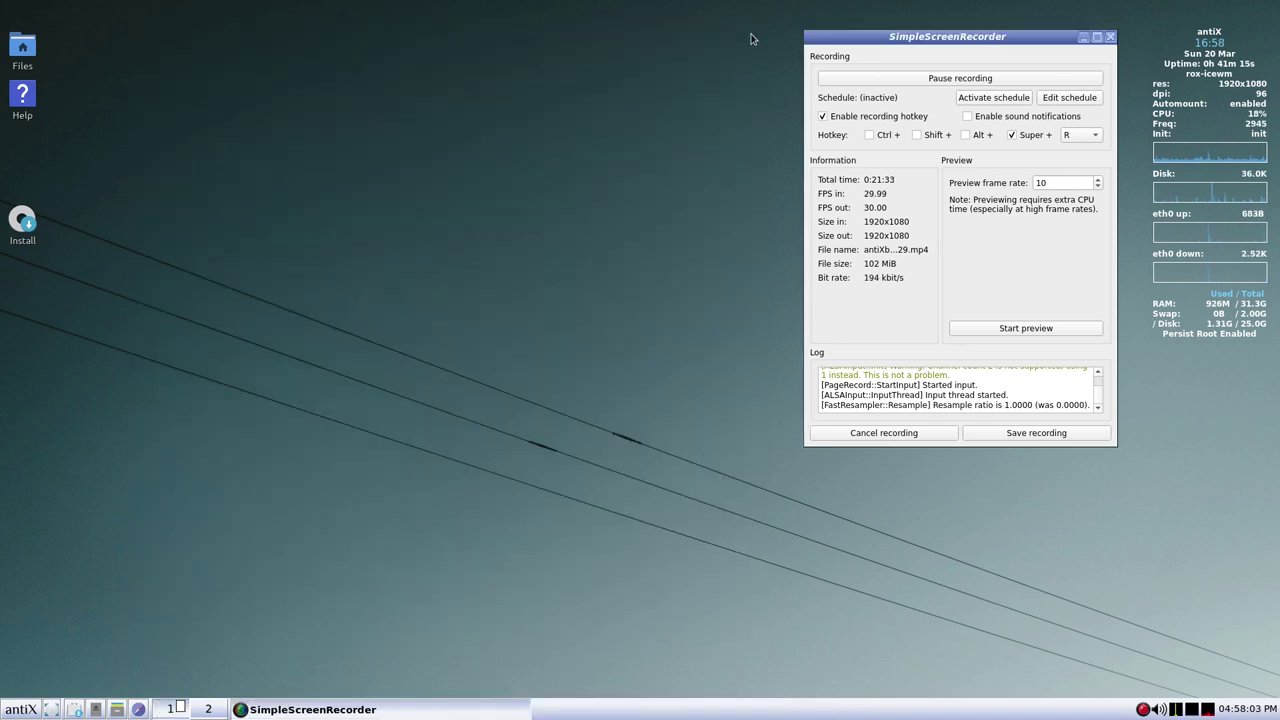
right_click(309, 184)
mouse_move(420, 290)
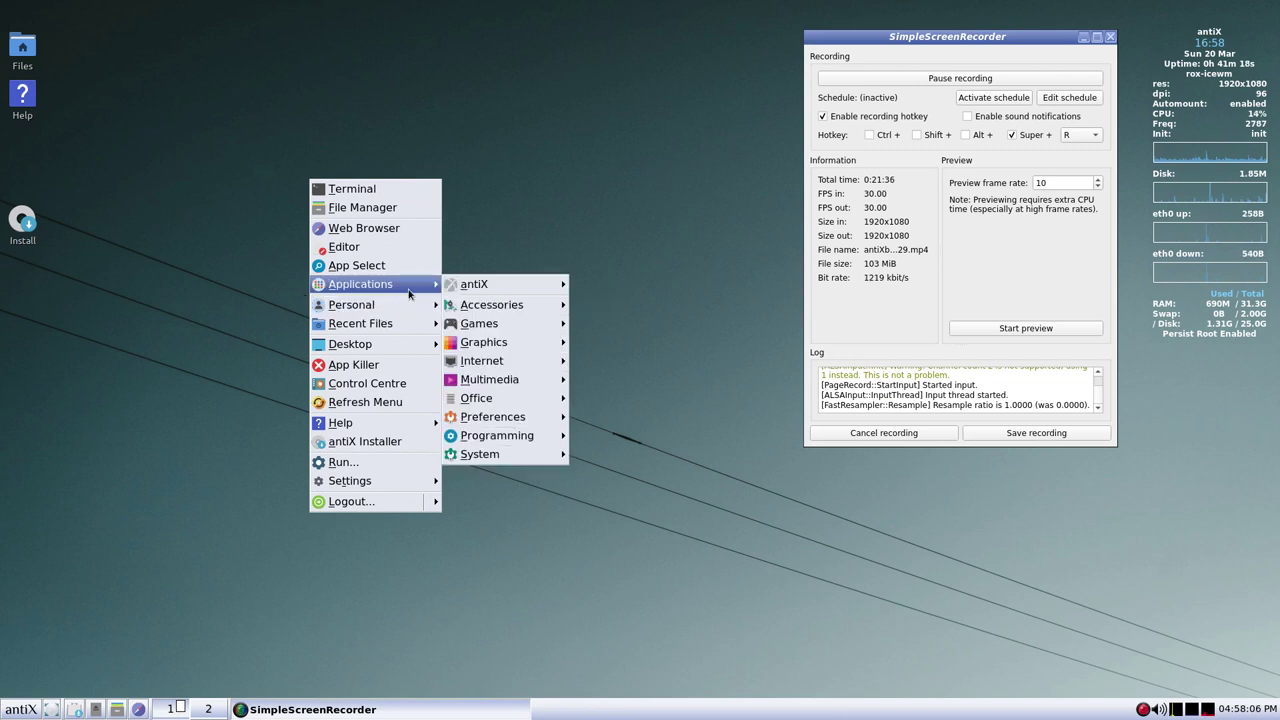
mouse_move(515, 366)
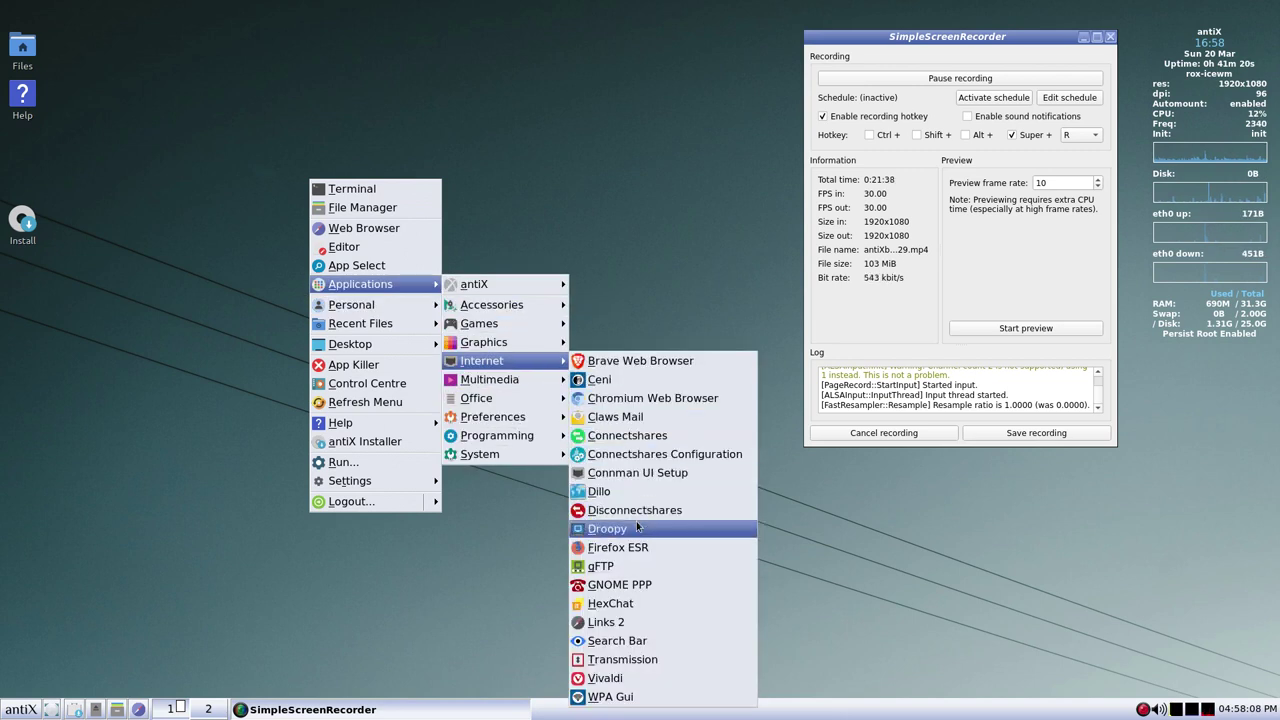
left_click(646, 405)
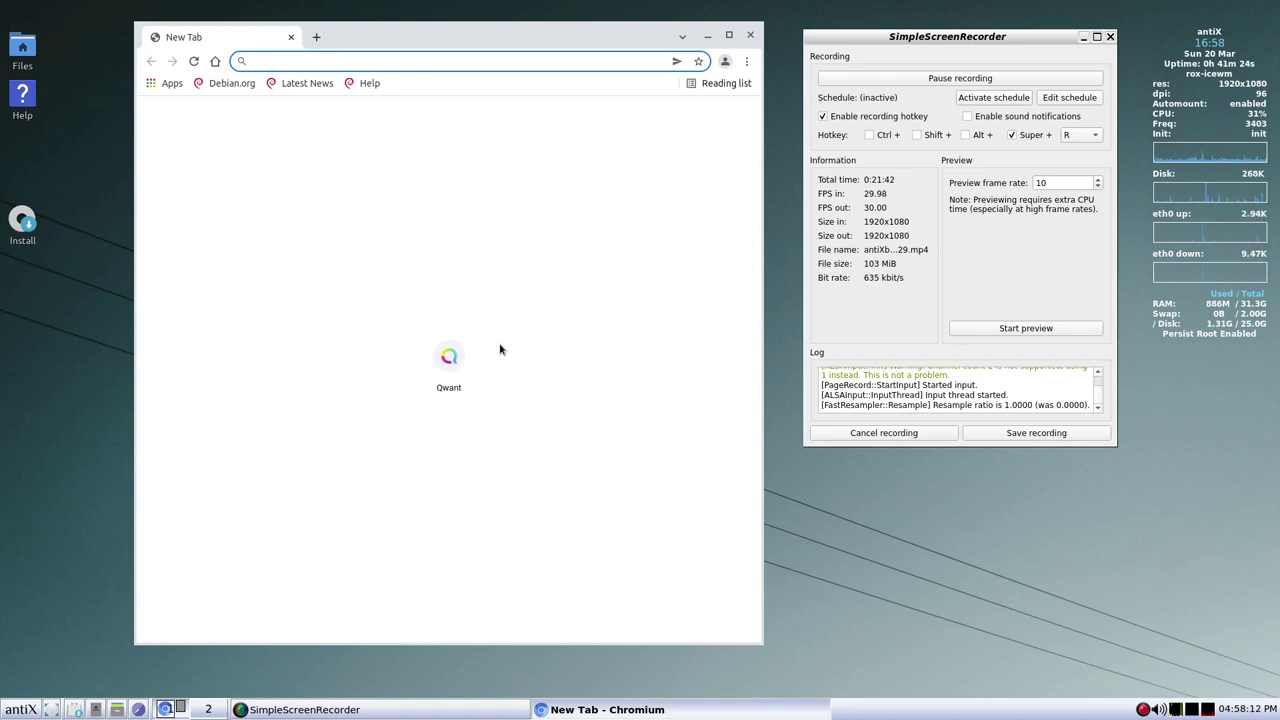
- Search 'test' from the address bar, review the Qwant results, then close the window
left_click(290, 62)
type("test")
key("Return")
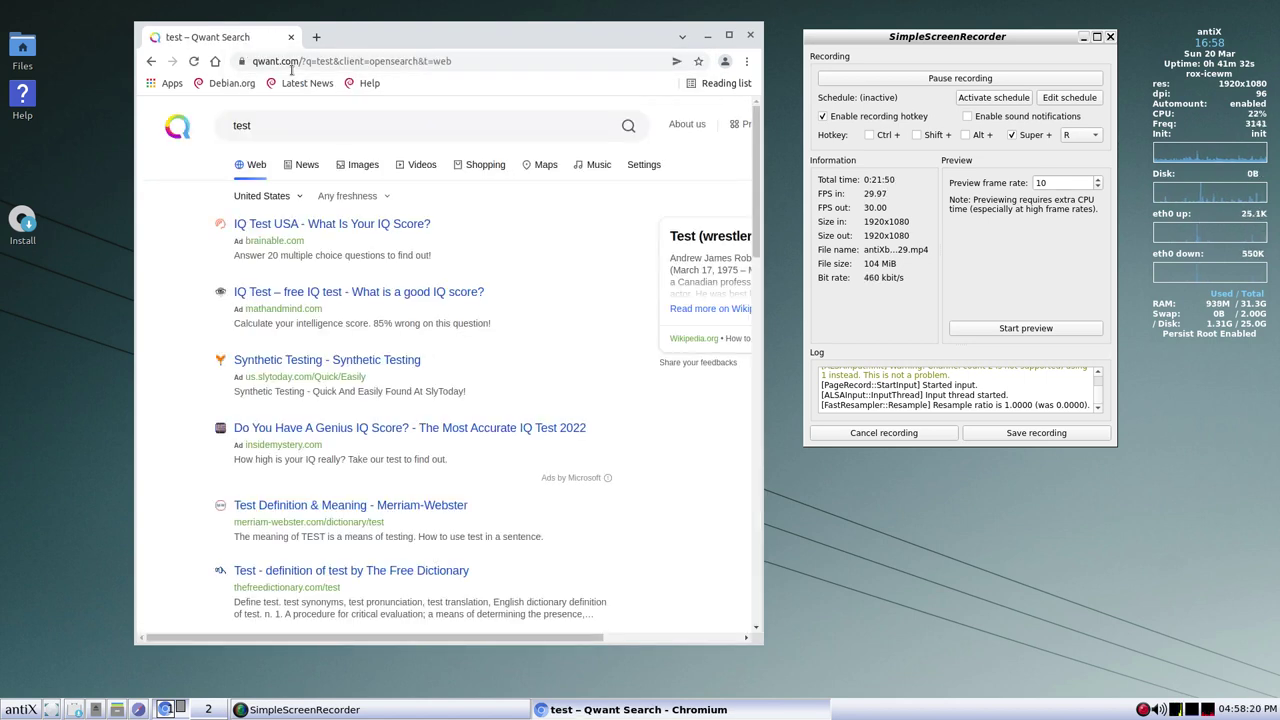
scroll(422, 396, "down", 10)
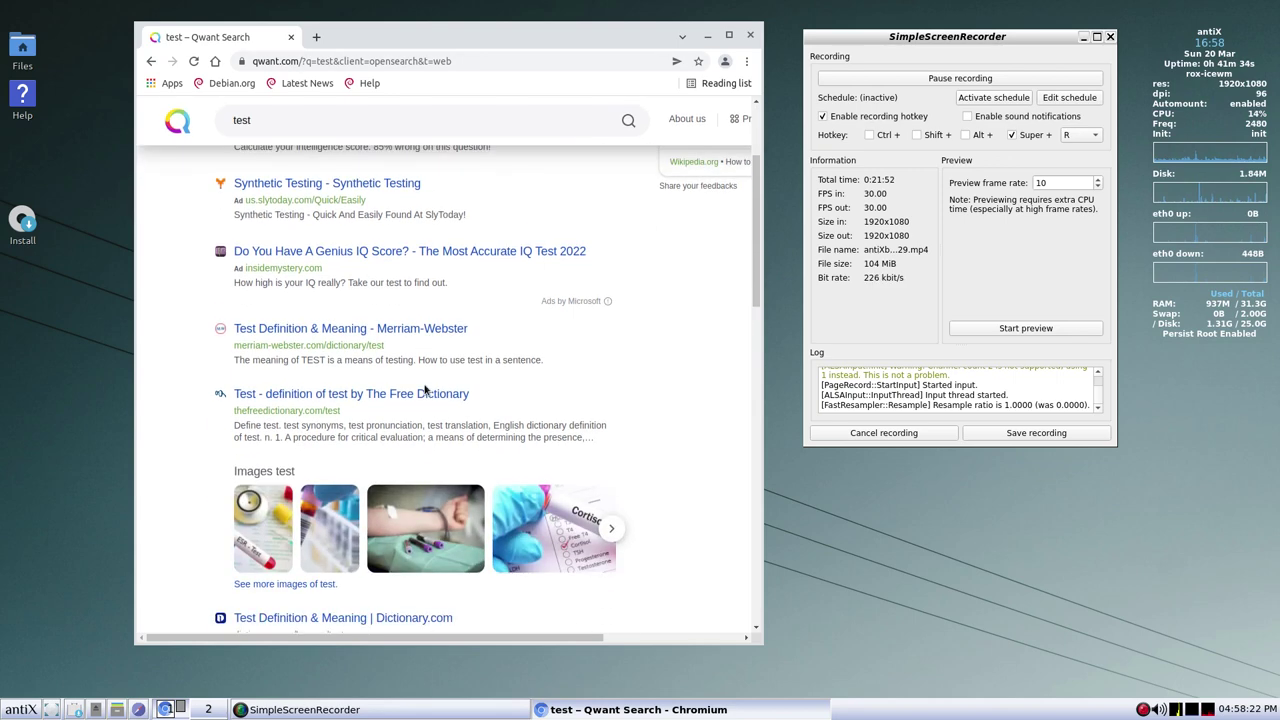
scroll(420, 390, "down", 5)
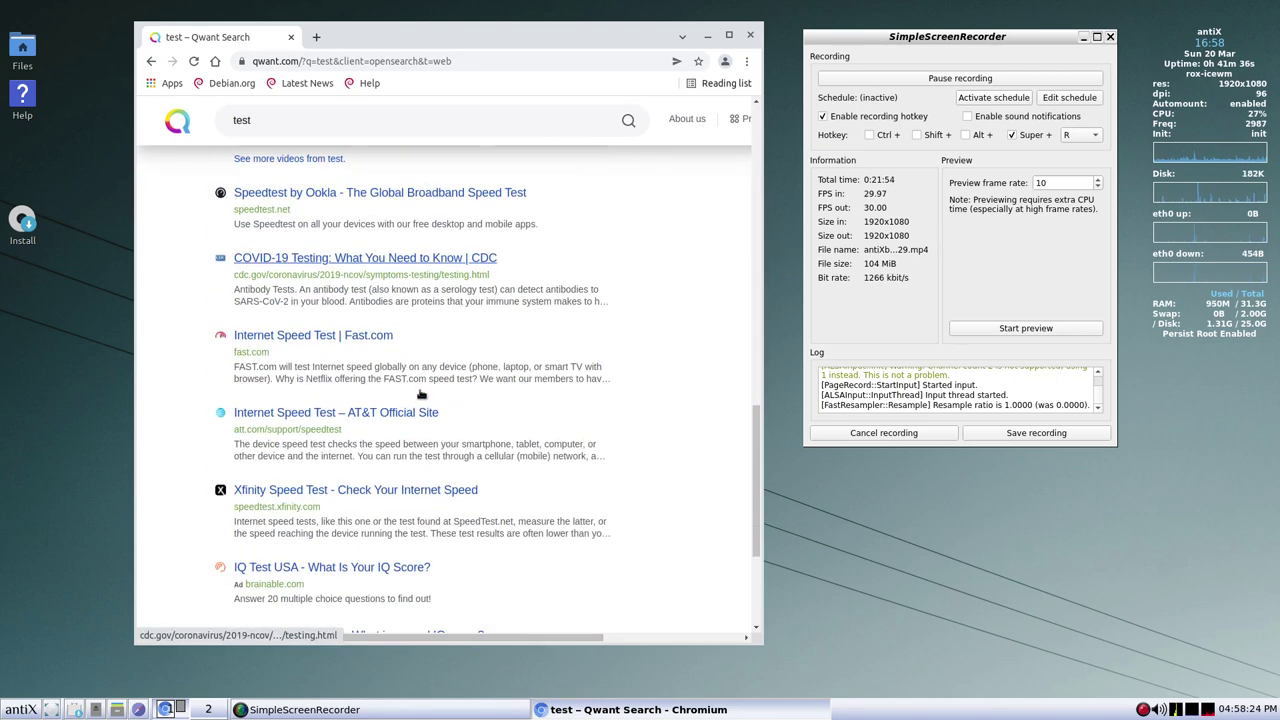
scroll(419, 388, "up", 7)
scroll(420, 365, "up", 6)
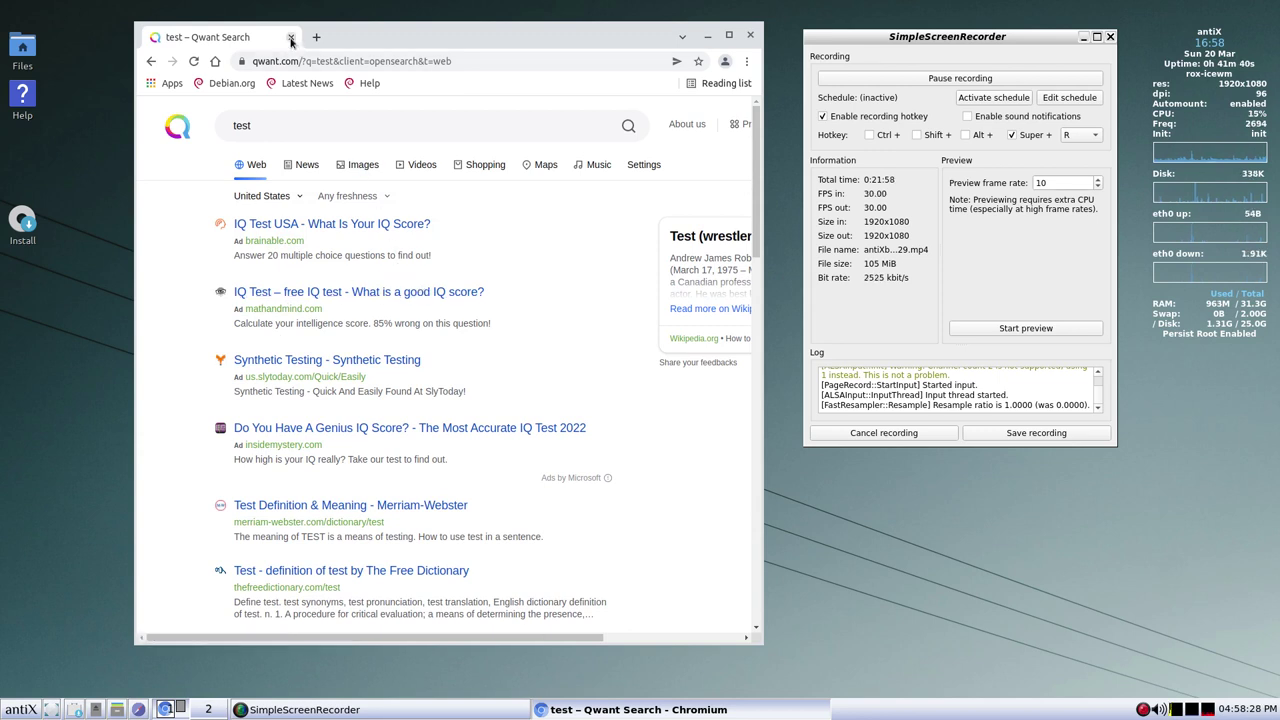
left_click(291, 37)
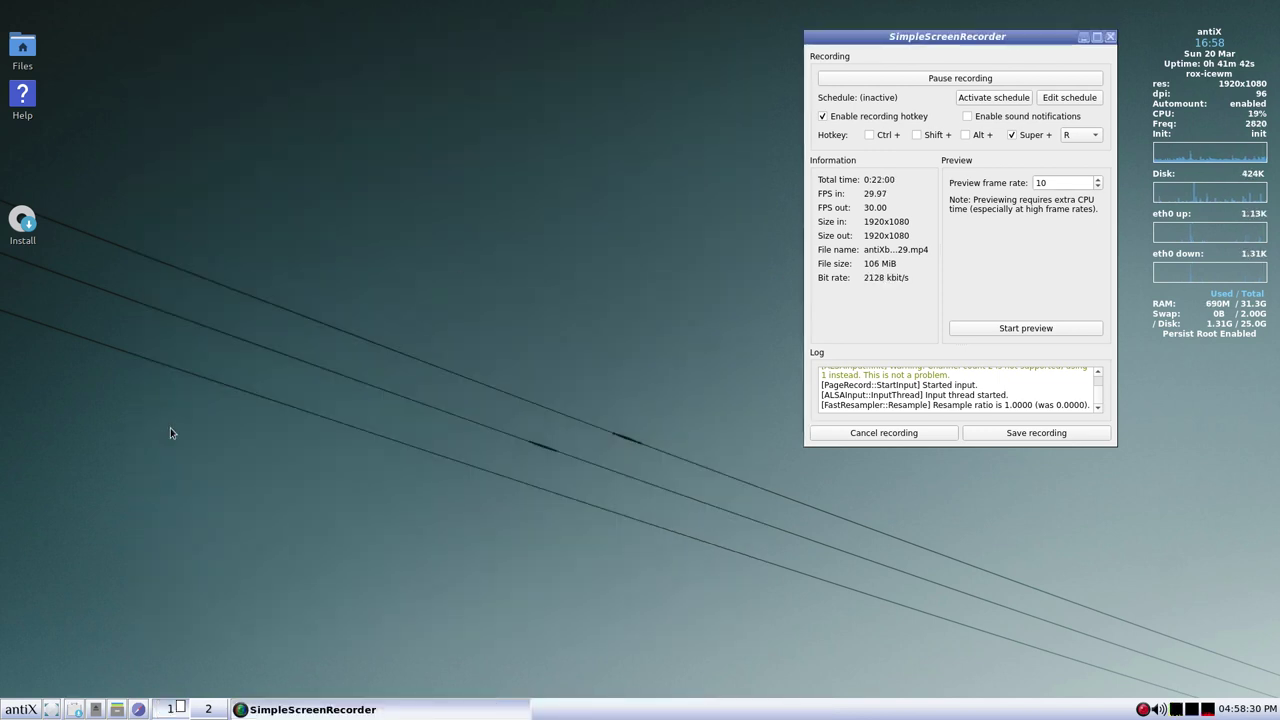
- Launch Firefox ESR, reposition its window, and add an 'Internet' folder to the bookmarks toolbar
left_click(138, 709)
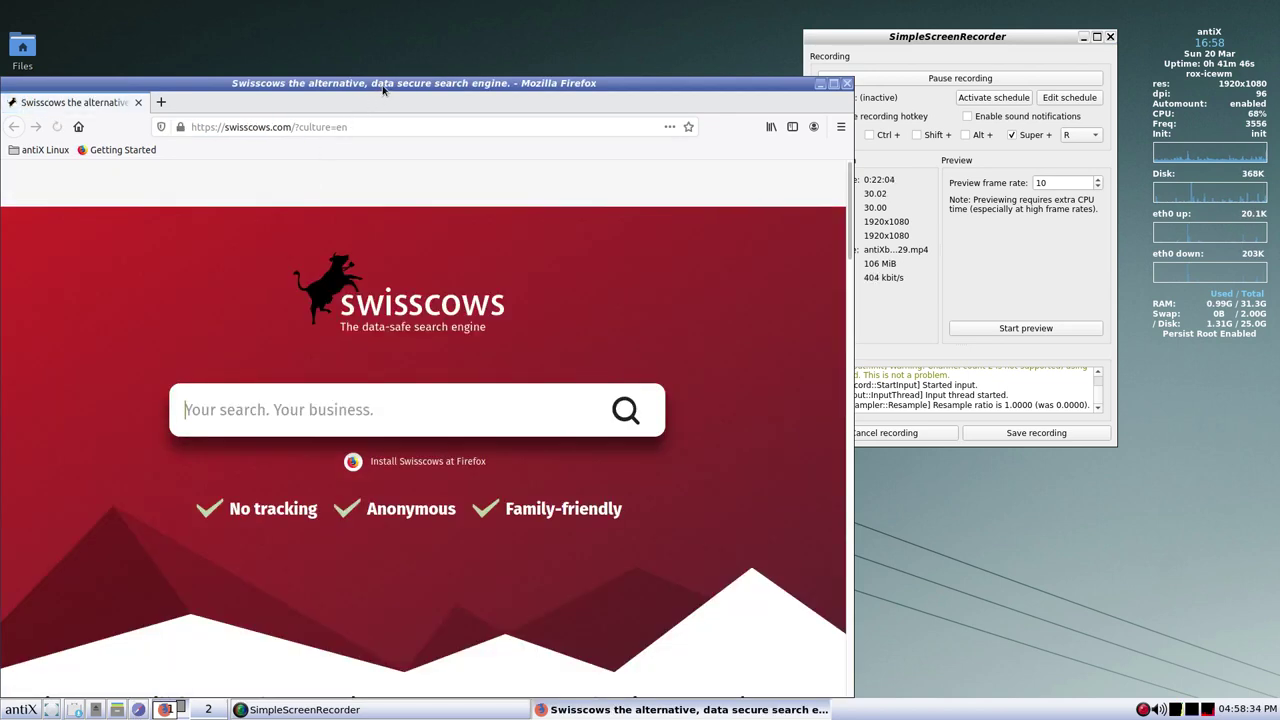
left_click_drag(381, 87, 511, 22)
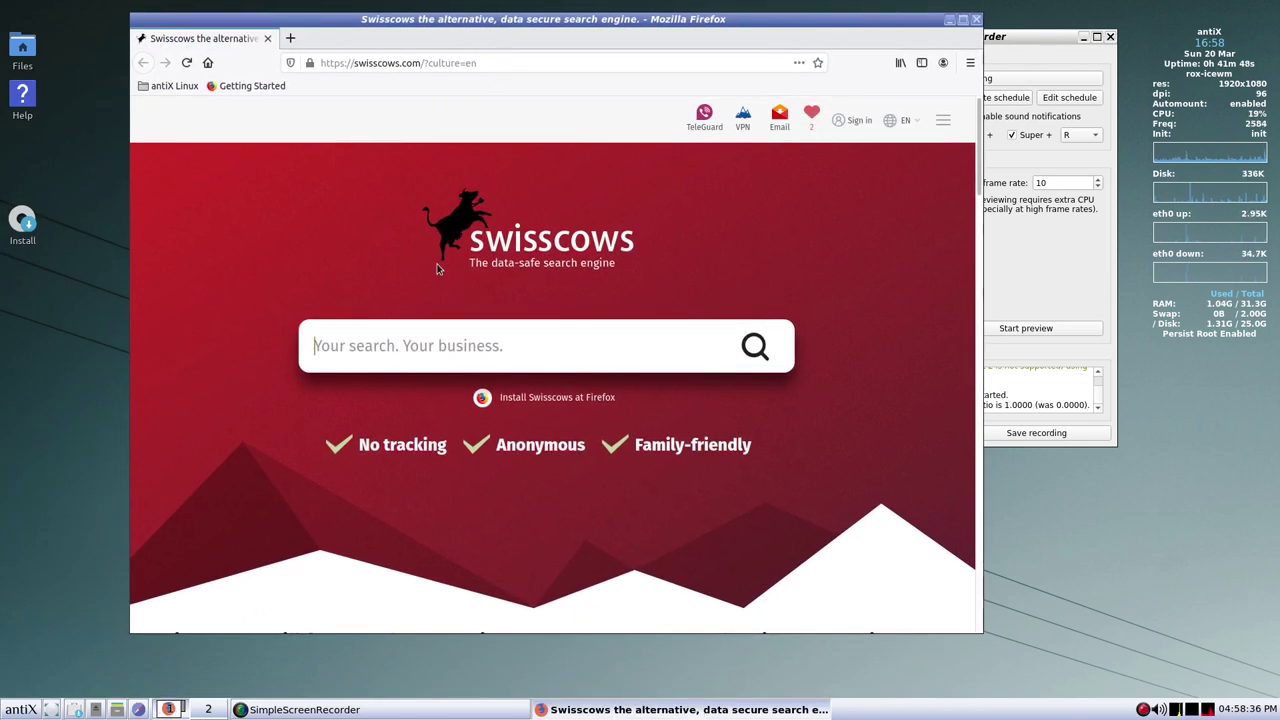
right_click(324, 90)
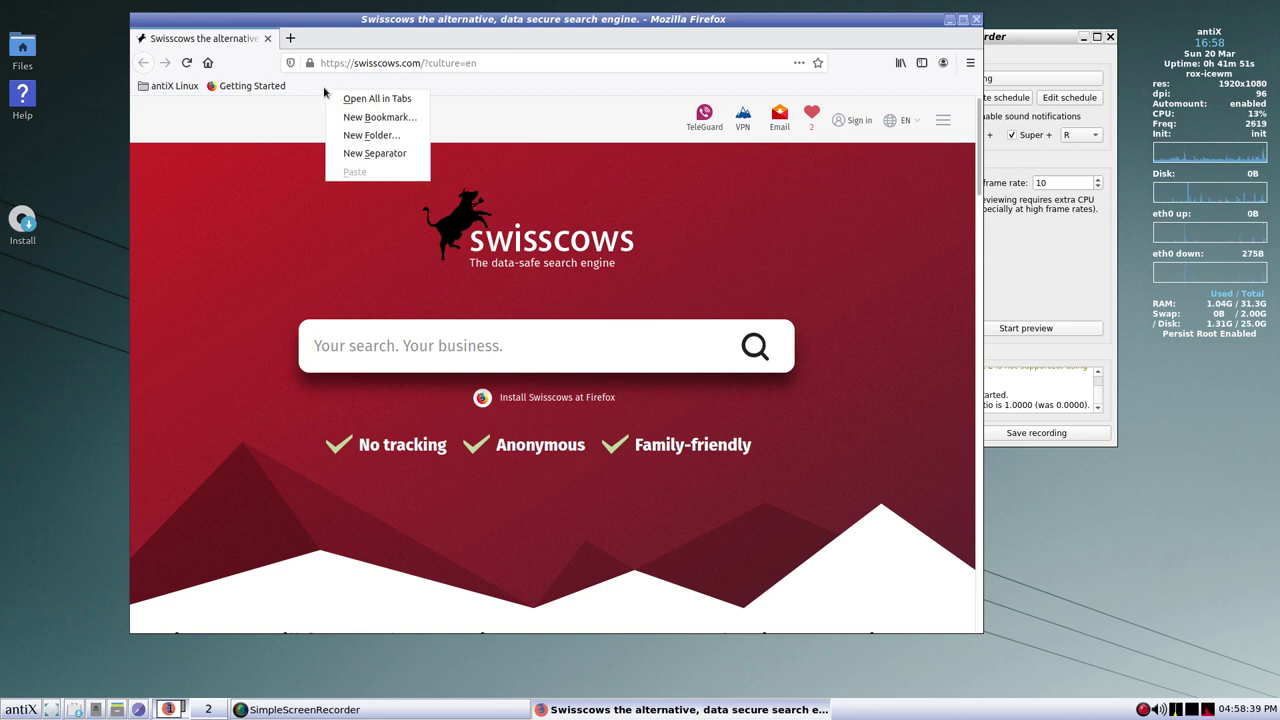
left_click(366, 137)
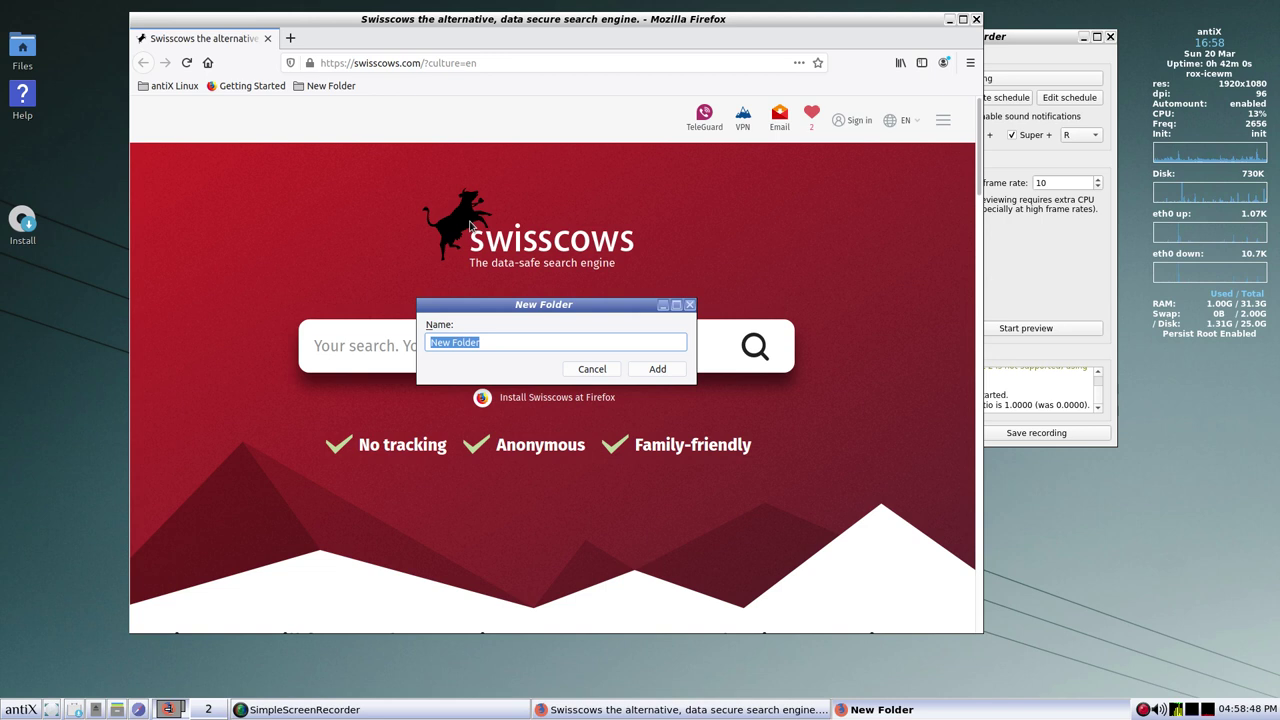
type("Internet")
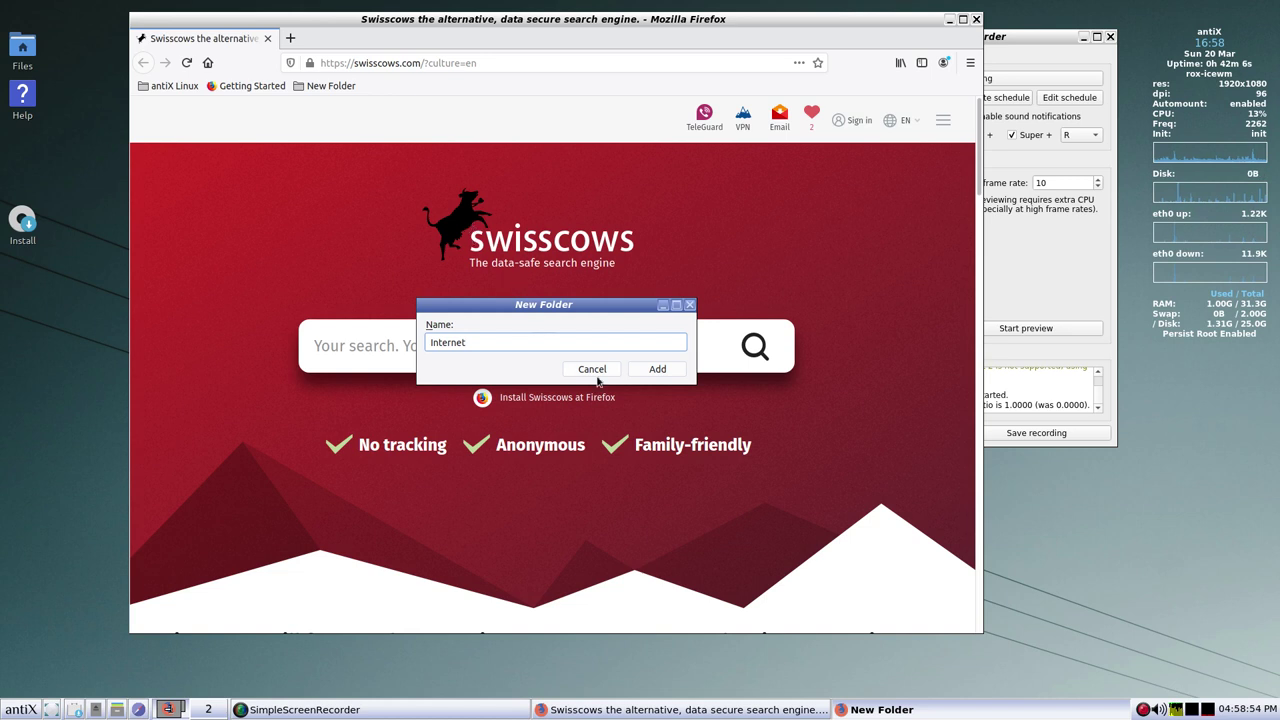
left_click(657, 369)
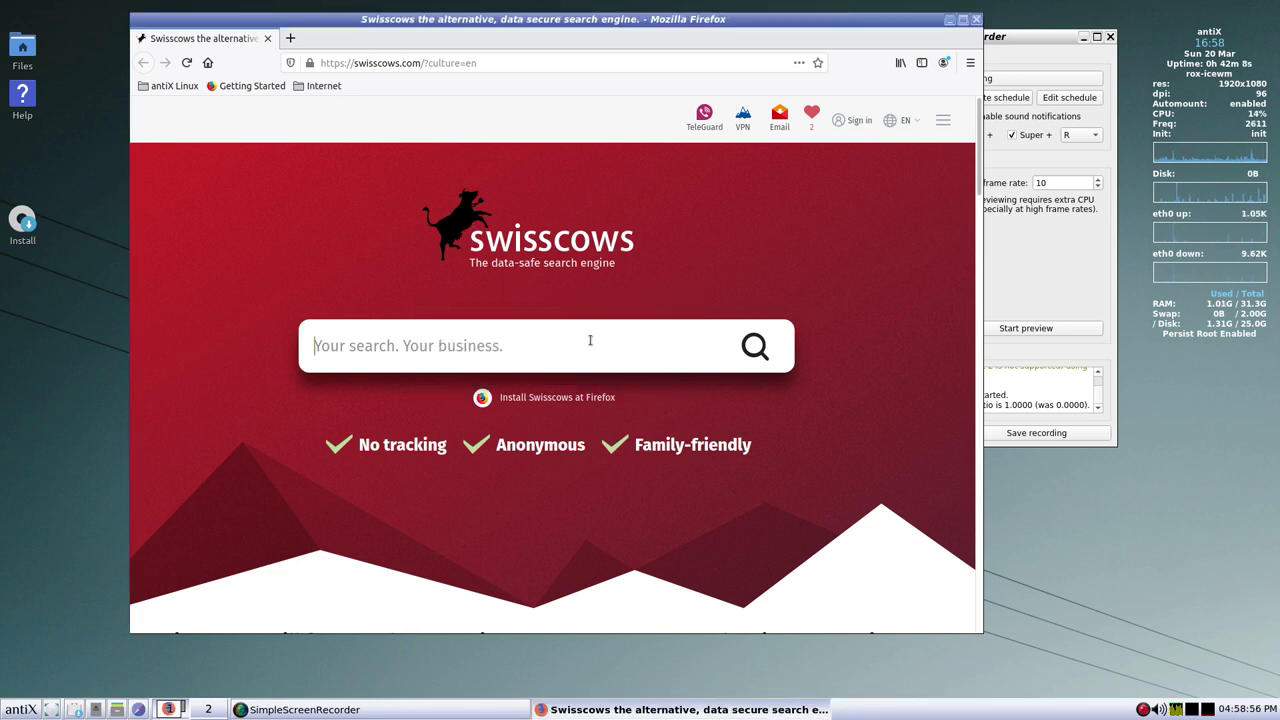
- Add a second bookmarks toolbar folder named 'Politics'
right_click(372, 86)
left_click(432, 130)
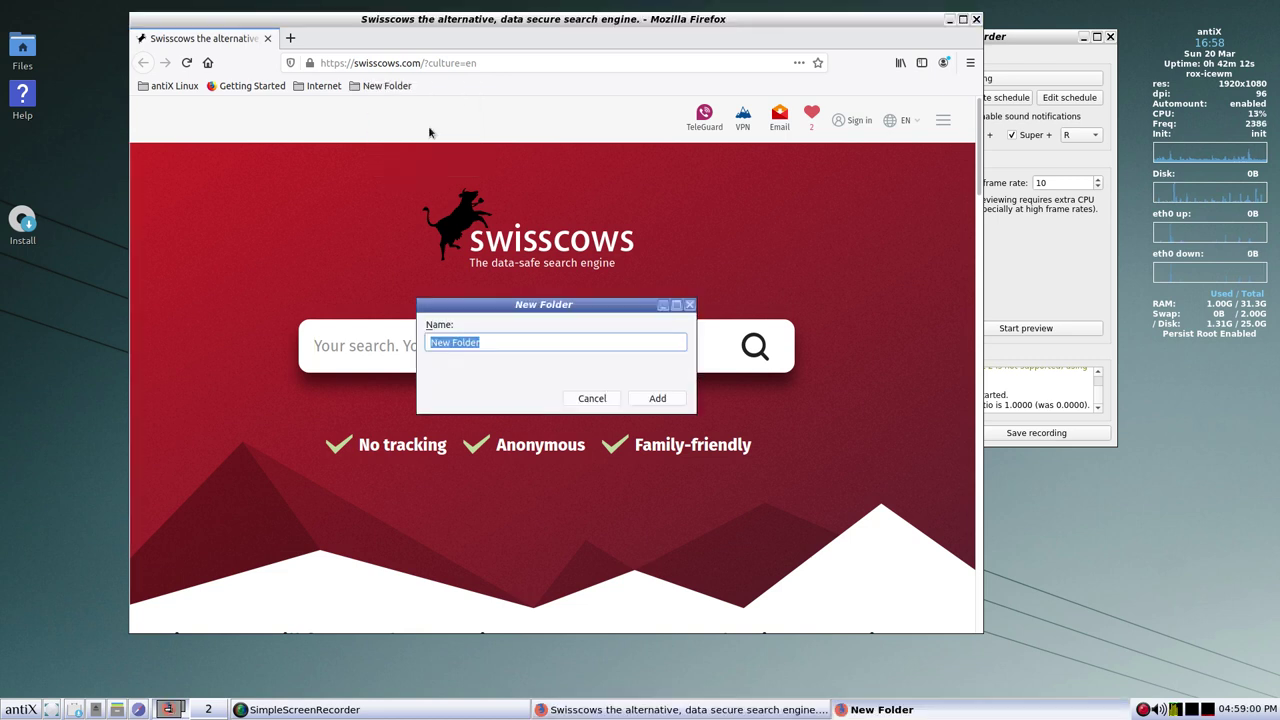
type("Politics")
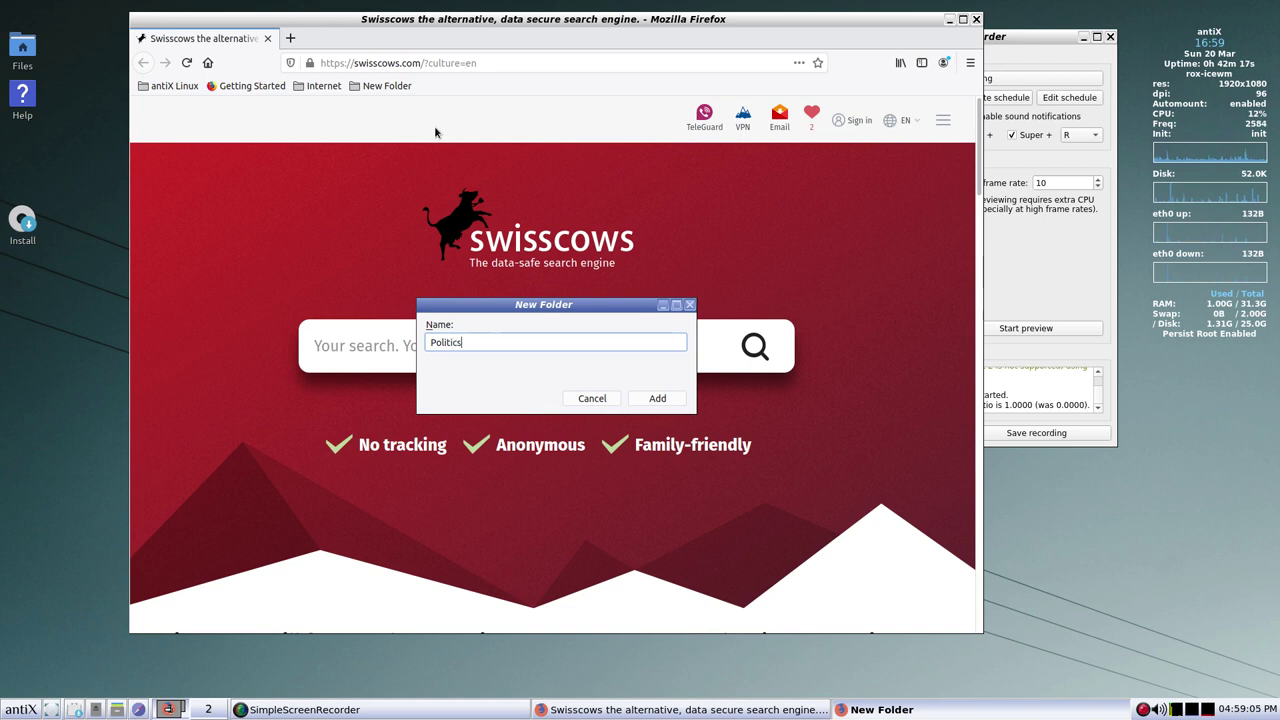
left_click(670, 399)
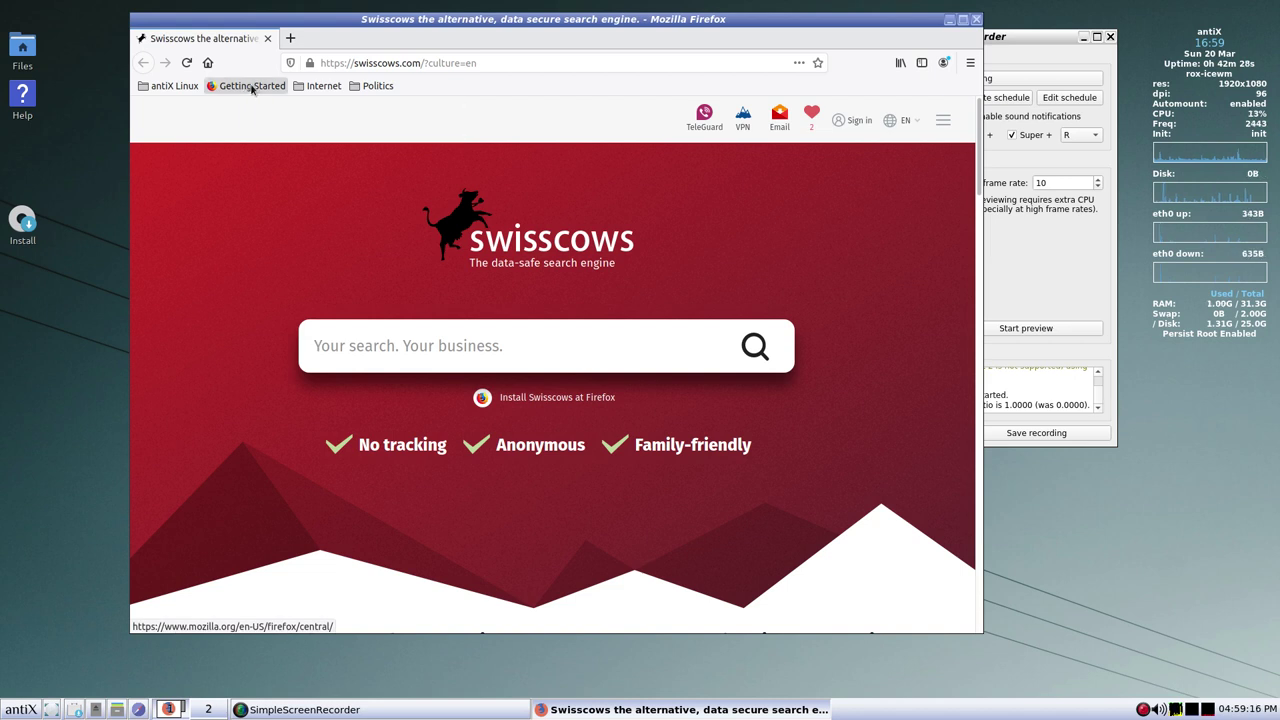
- Move Getting Started after Politics and create a toolbar folder named 'software-linux-etc'
left_click_drag(252, 87, 440, 87)
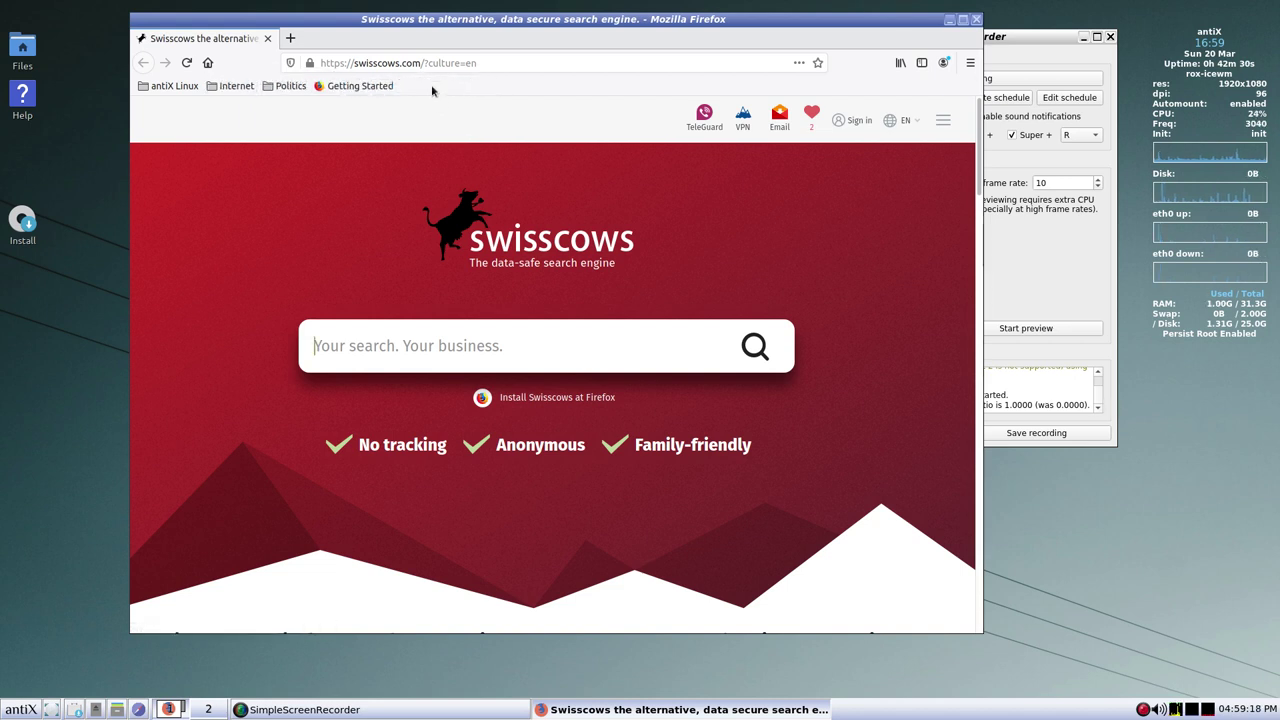
right_click(433, 85)
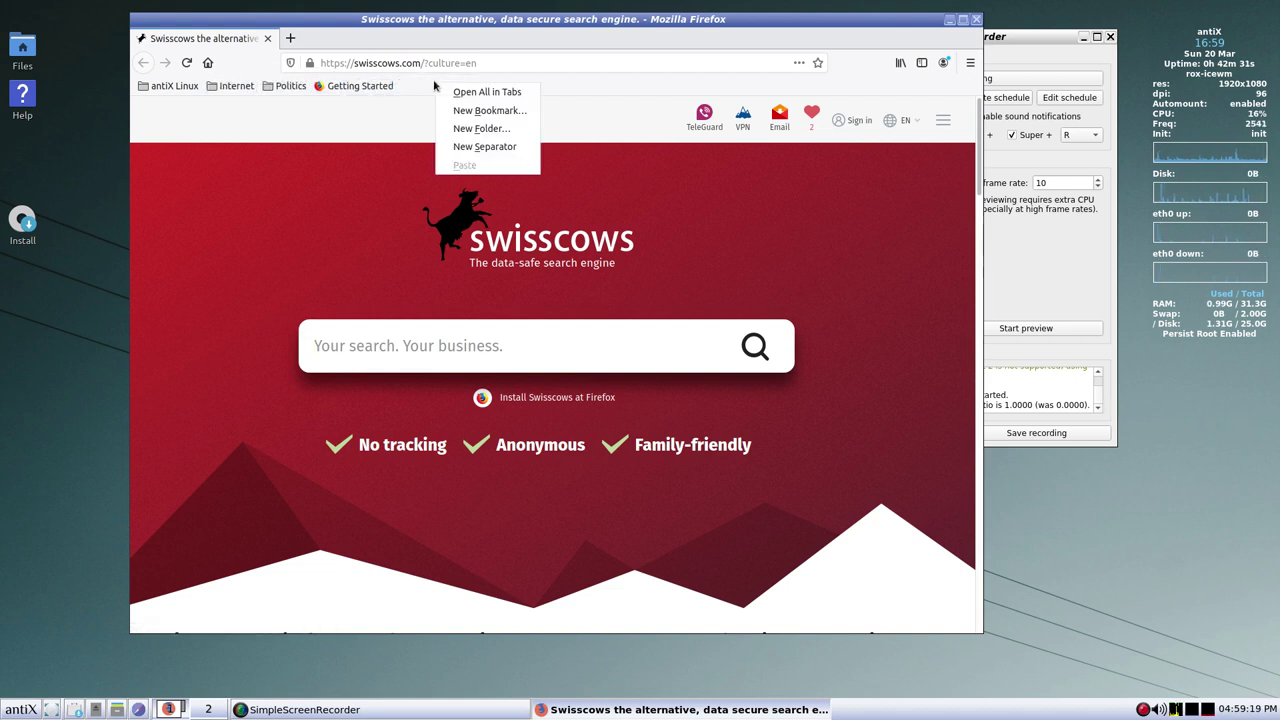
left_click(468, 127)
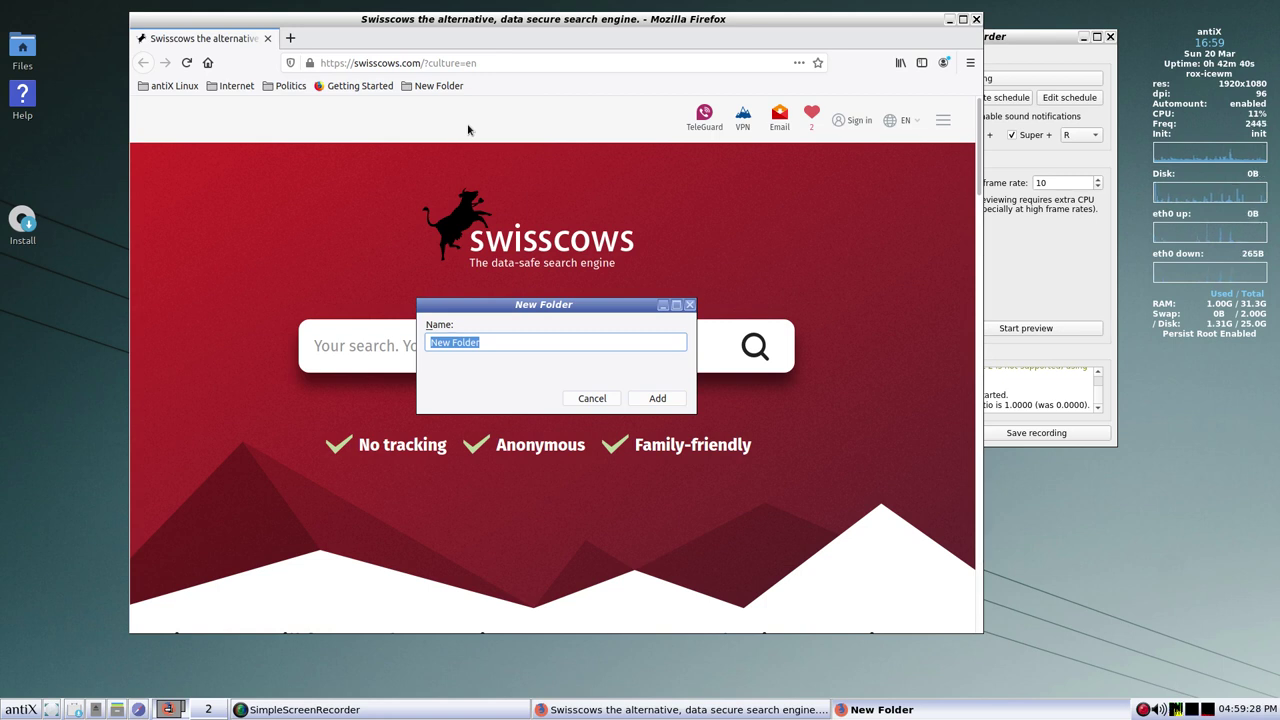
type("software-")
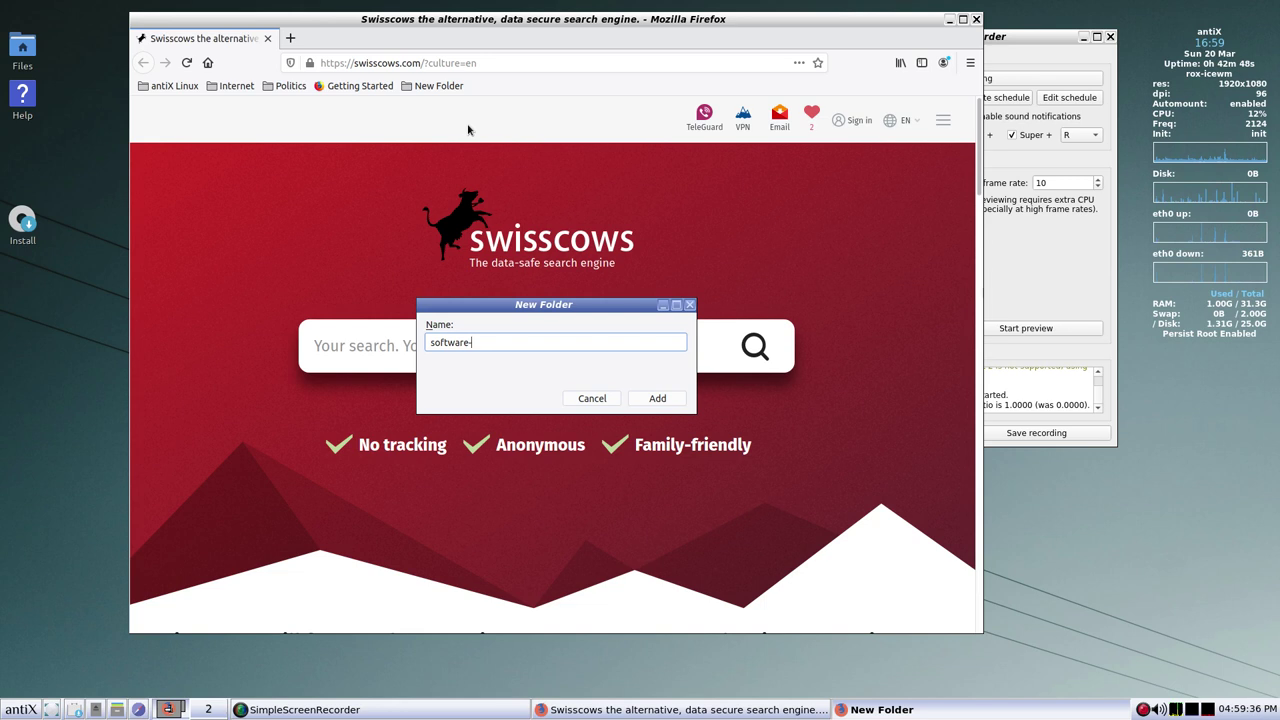
type("linux")
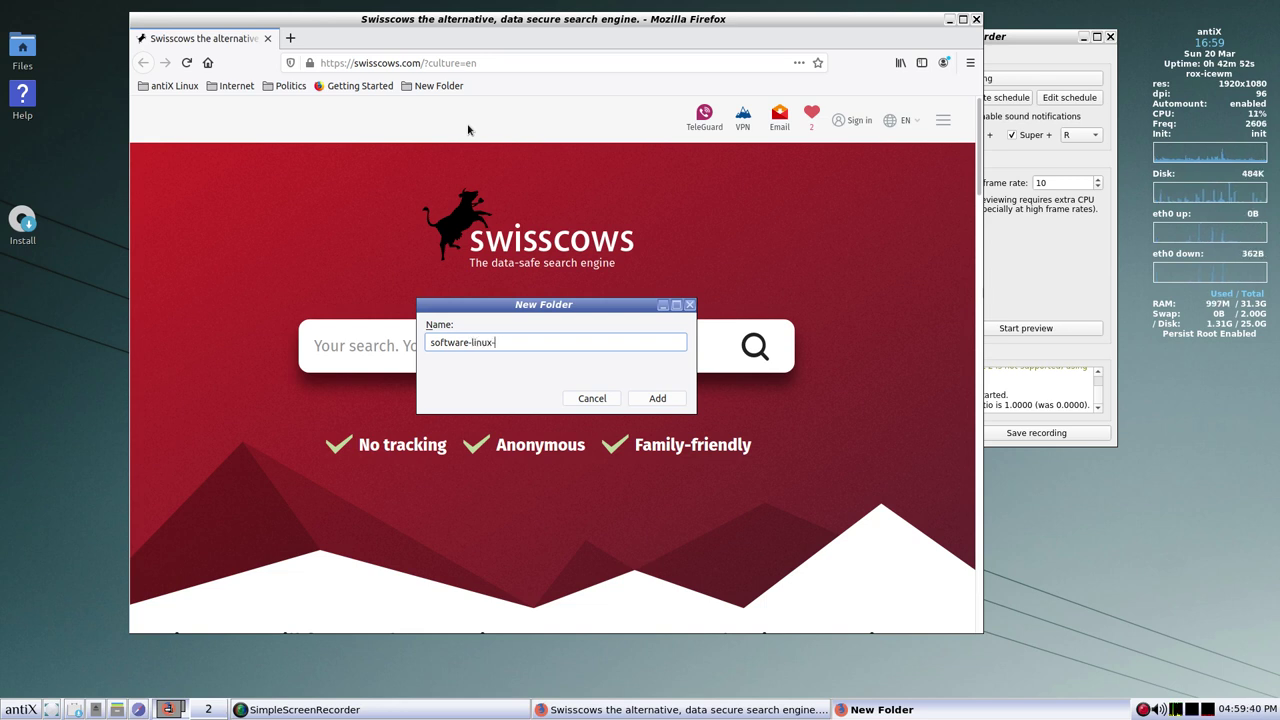
type("-etc")
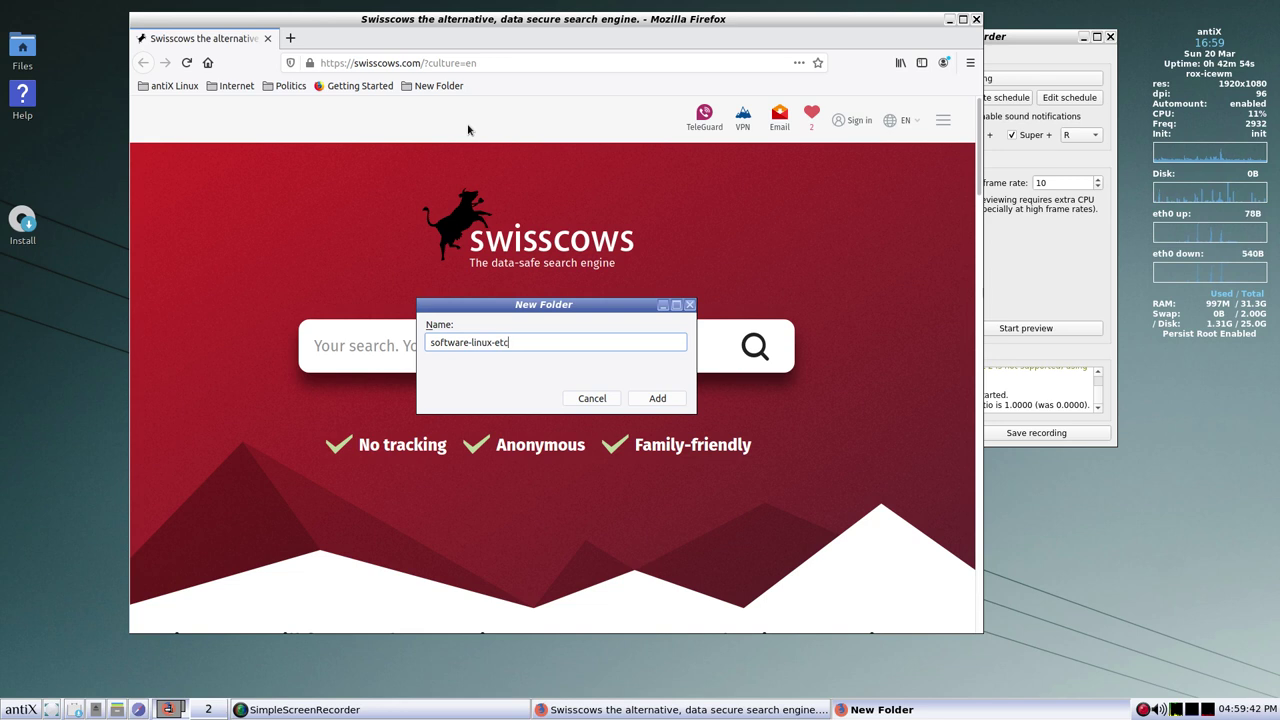
left_click(657, 399)
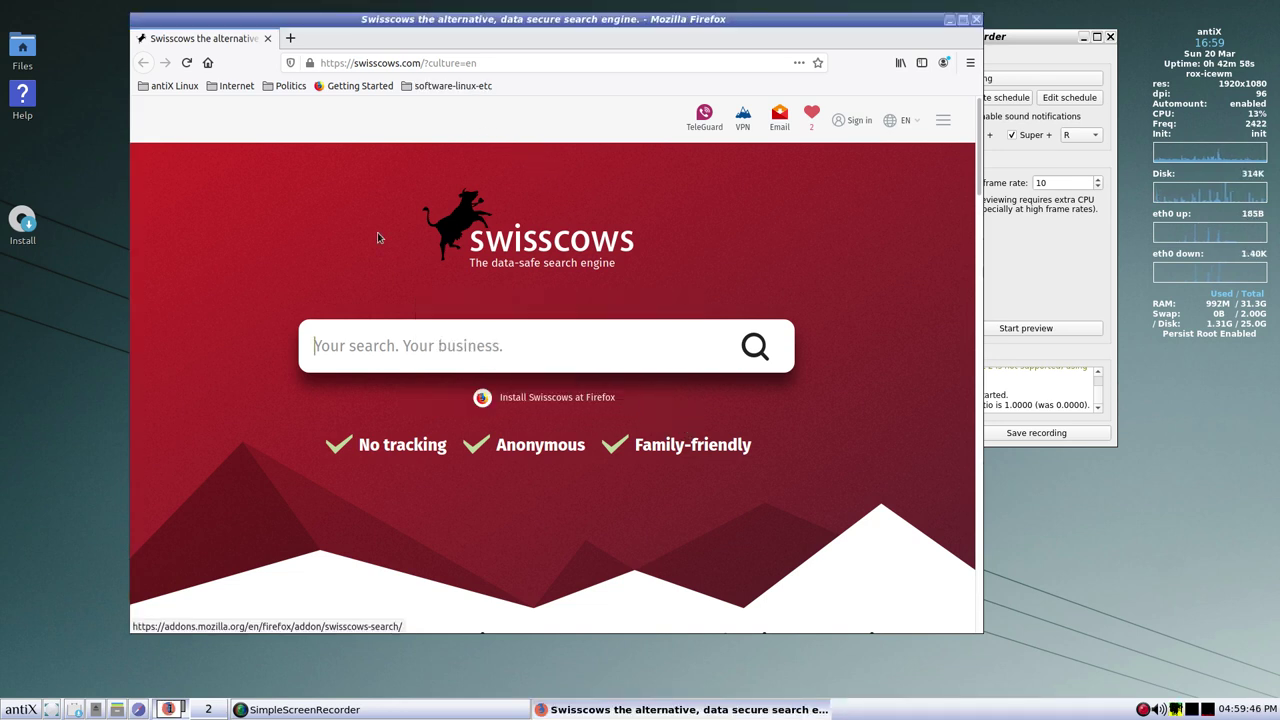
- Drag Getting Started to the toolbar's end and drop the antiX Linux folder into software-linux-etc
left_click_drag(143, 85, 334, 98)
mouse_move(416, 98)
left_mouse_down()
mouse_move(425, 90)
mouse_move(204, 88)
mouse_move(510, 84)
mouse_move(503, 101)
left_mouse_up()
left_click_drag(285, 86, 521, 101)
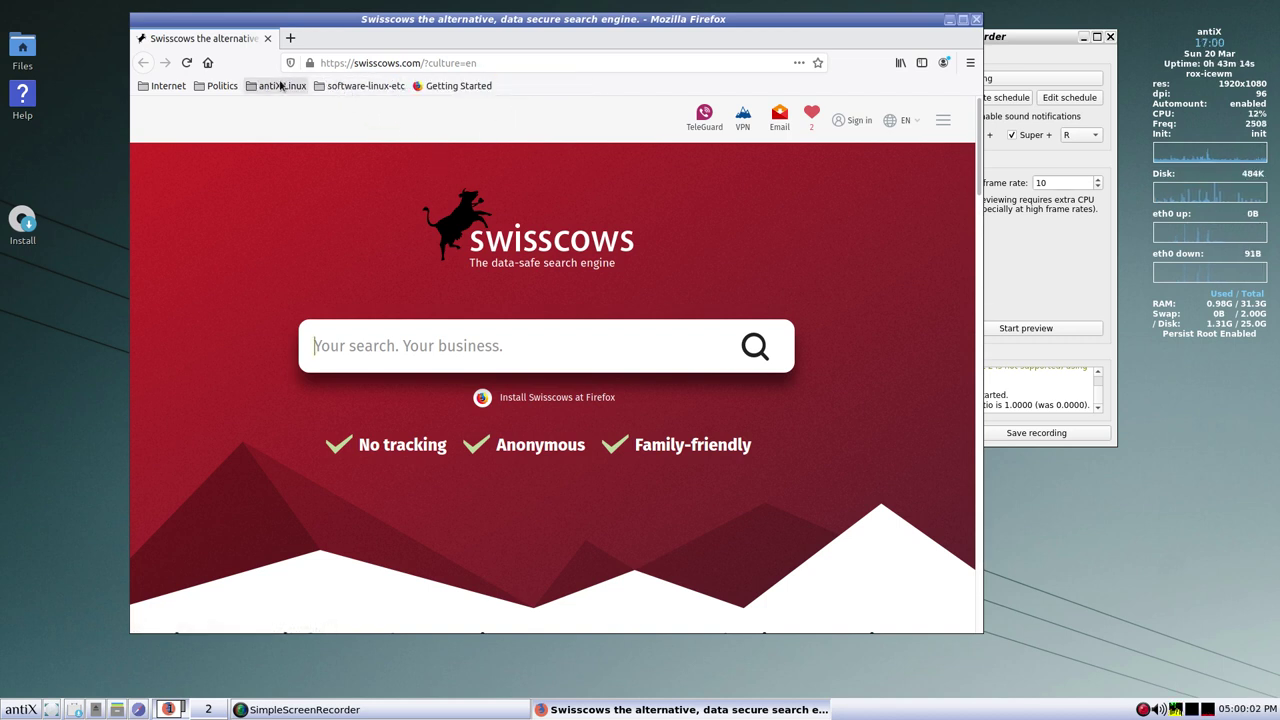
left_click_drag(275, 86, 350, 87)
mouse_move(276, 108)
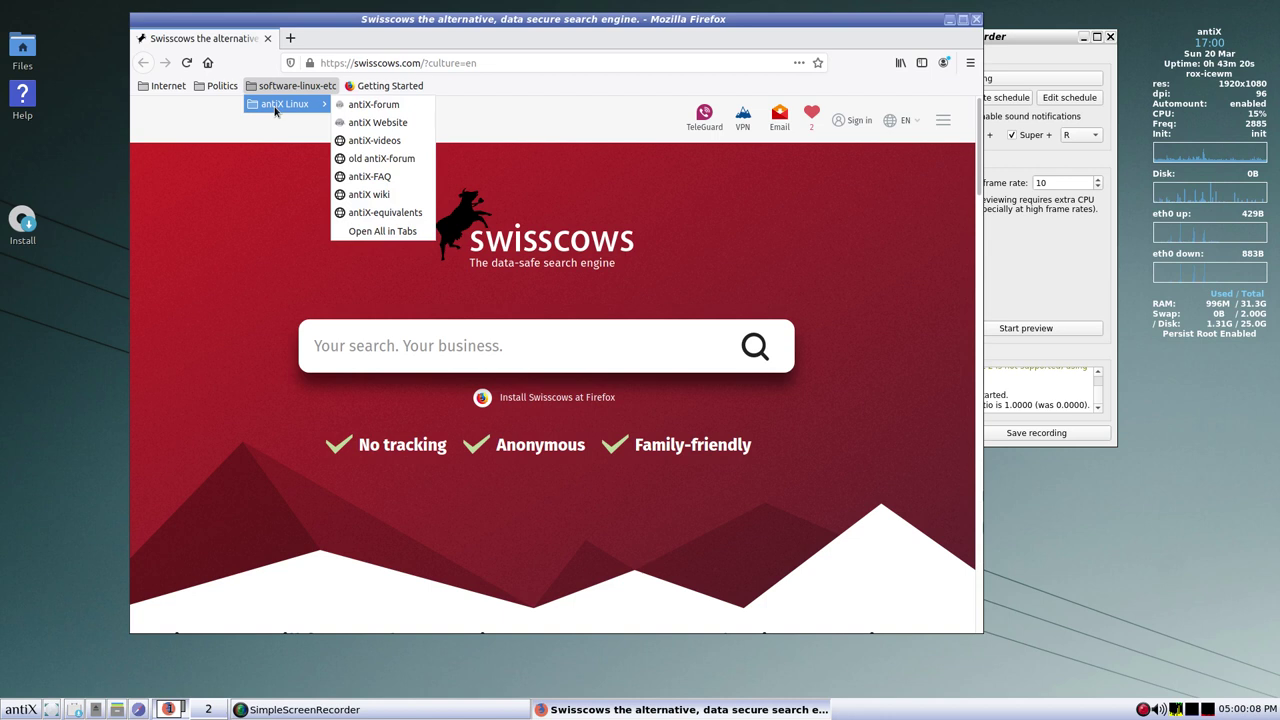
- Create a new bookmark folder named 'Linux' from the software-linux-etc folder's menu
left_click(523, 134)
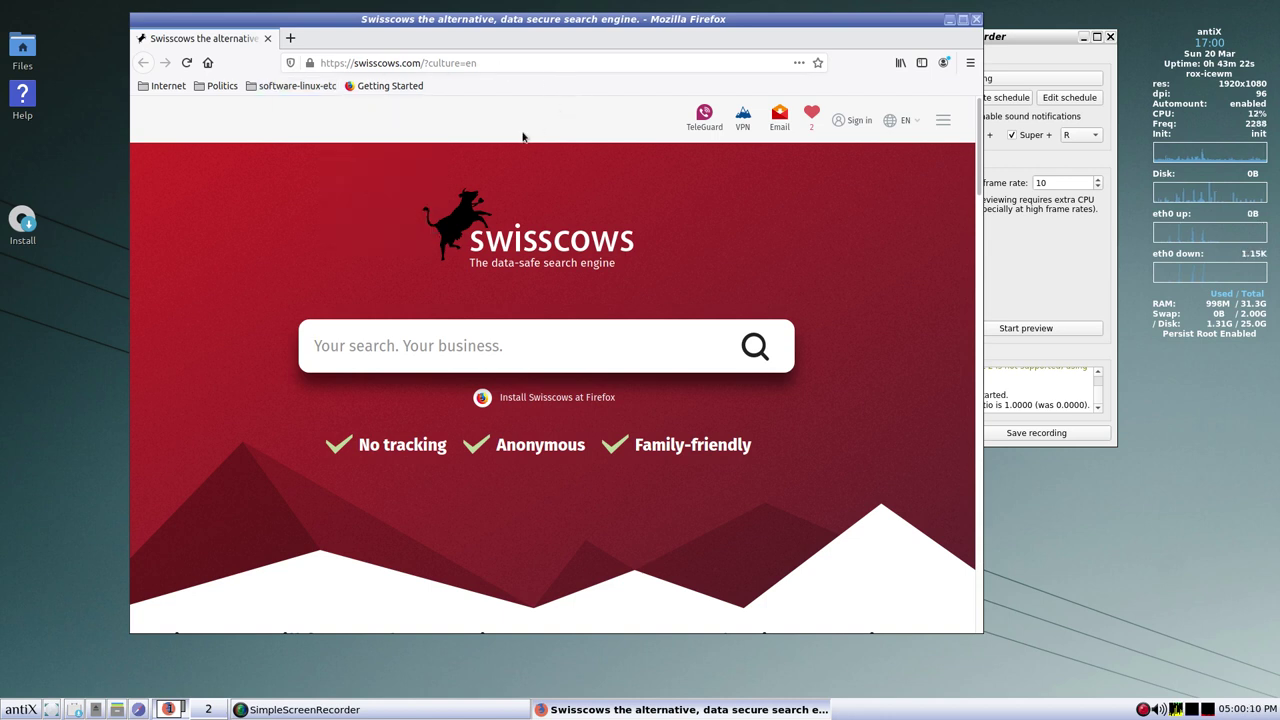
right_click(305, 87)
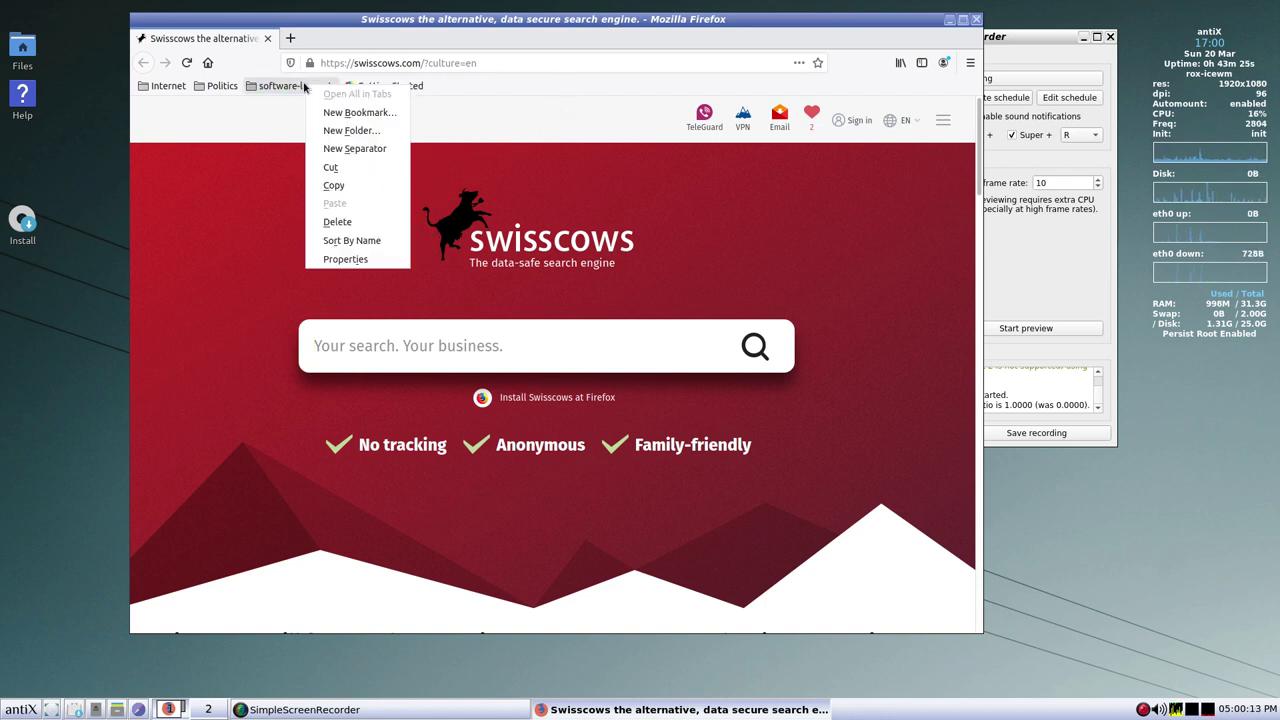
left_click(331, 139)
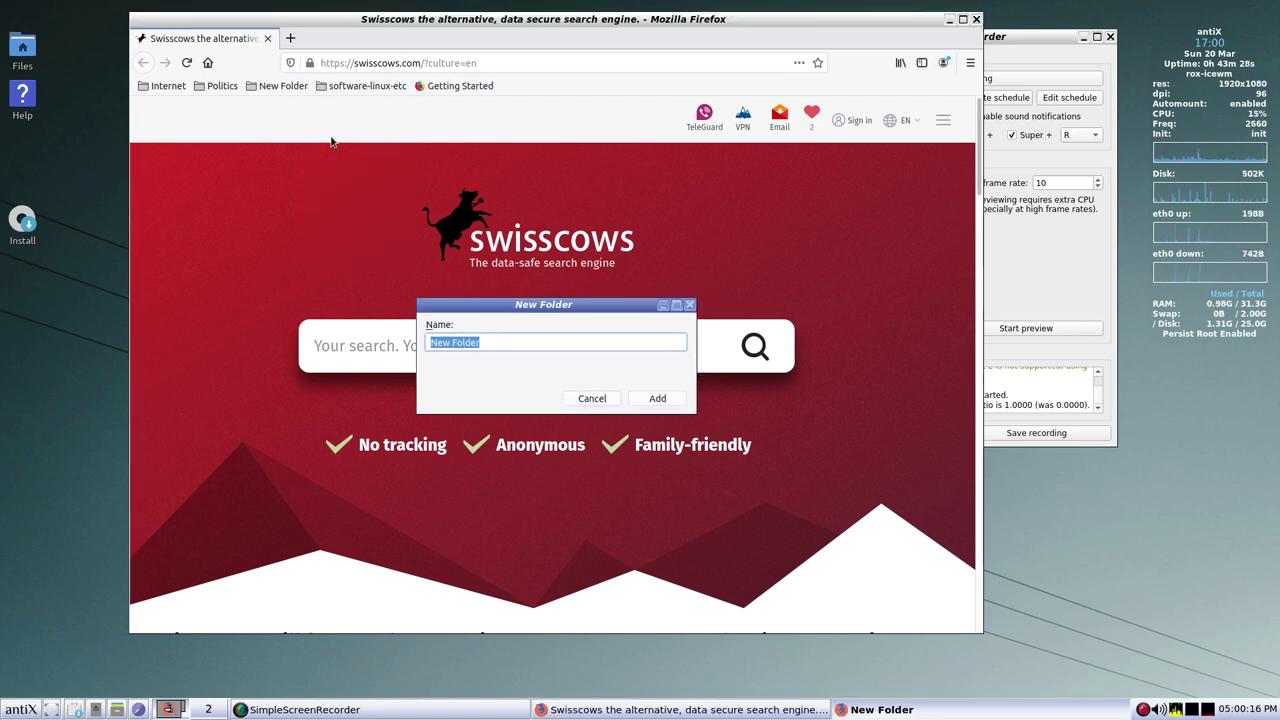
type("Linux")
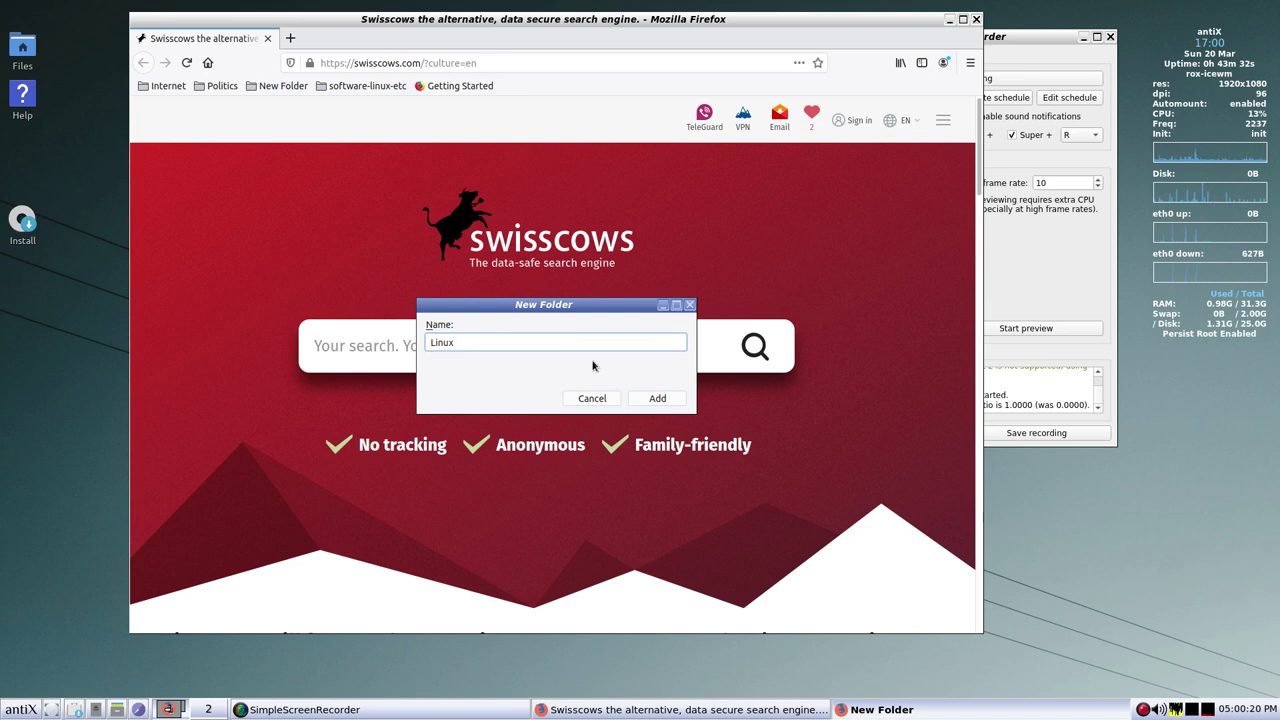
left_click(665, 400)
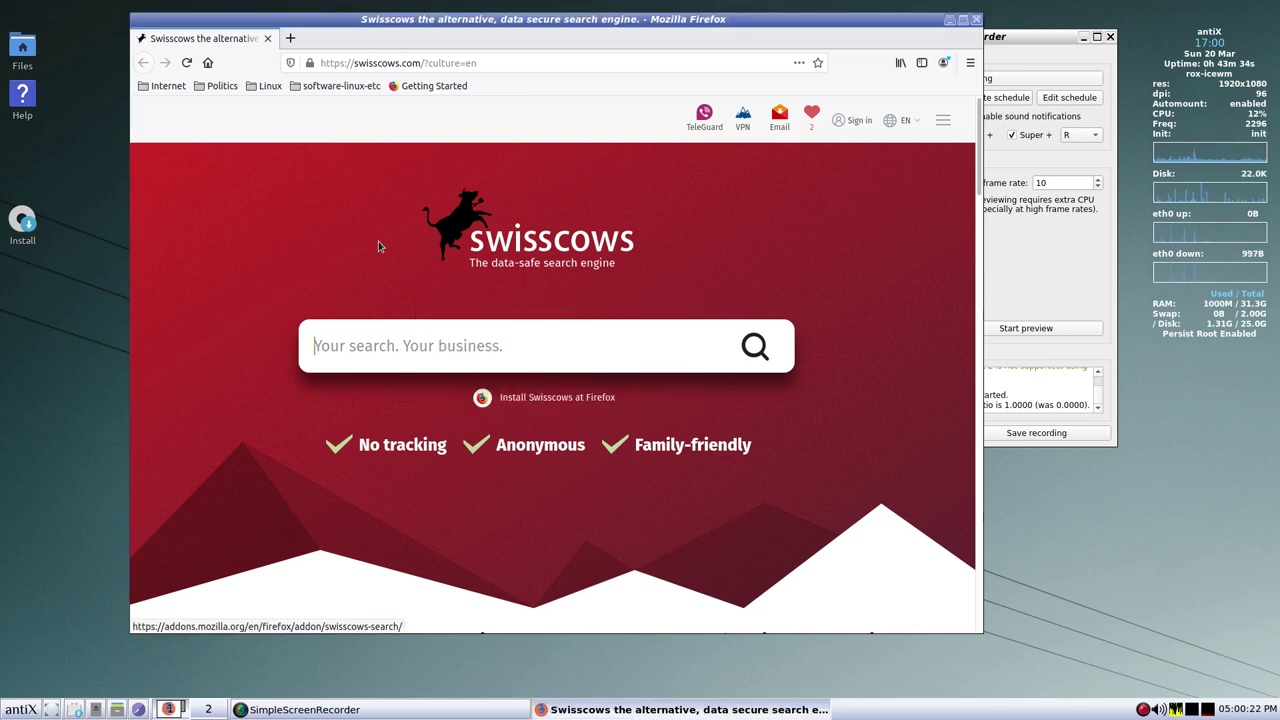
- Move the Linux folder into software-linux-etc and nest antiX Linux inside it
left_click_drag(268, 87, 330, 122)
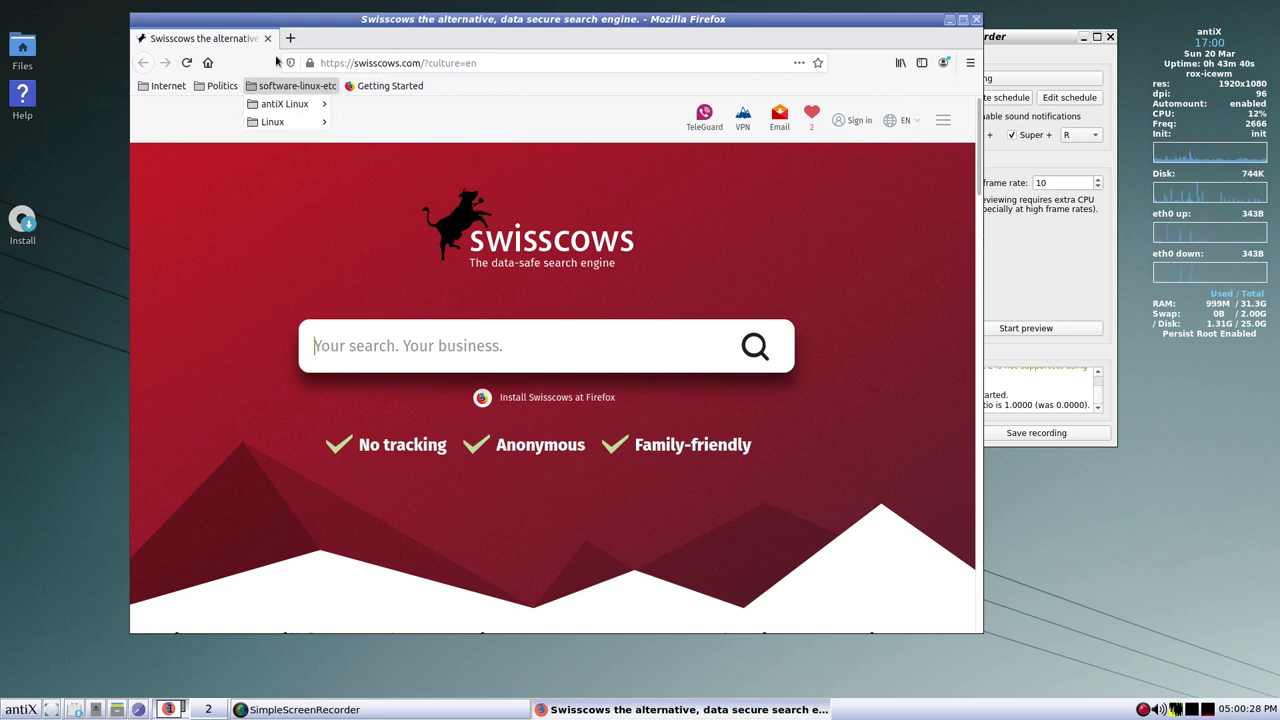
mouse_move(252, 108)
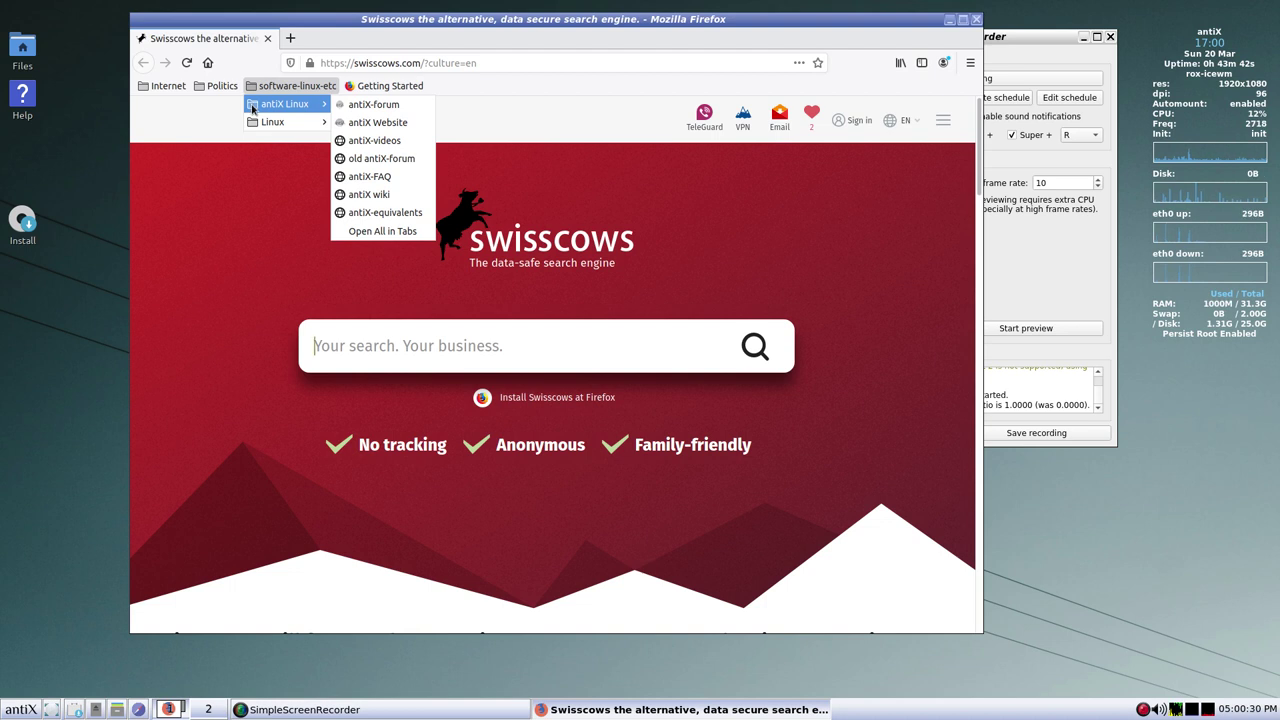
left_click_drag(252, 108, 280, 106)
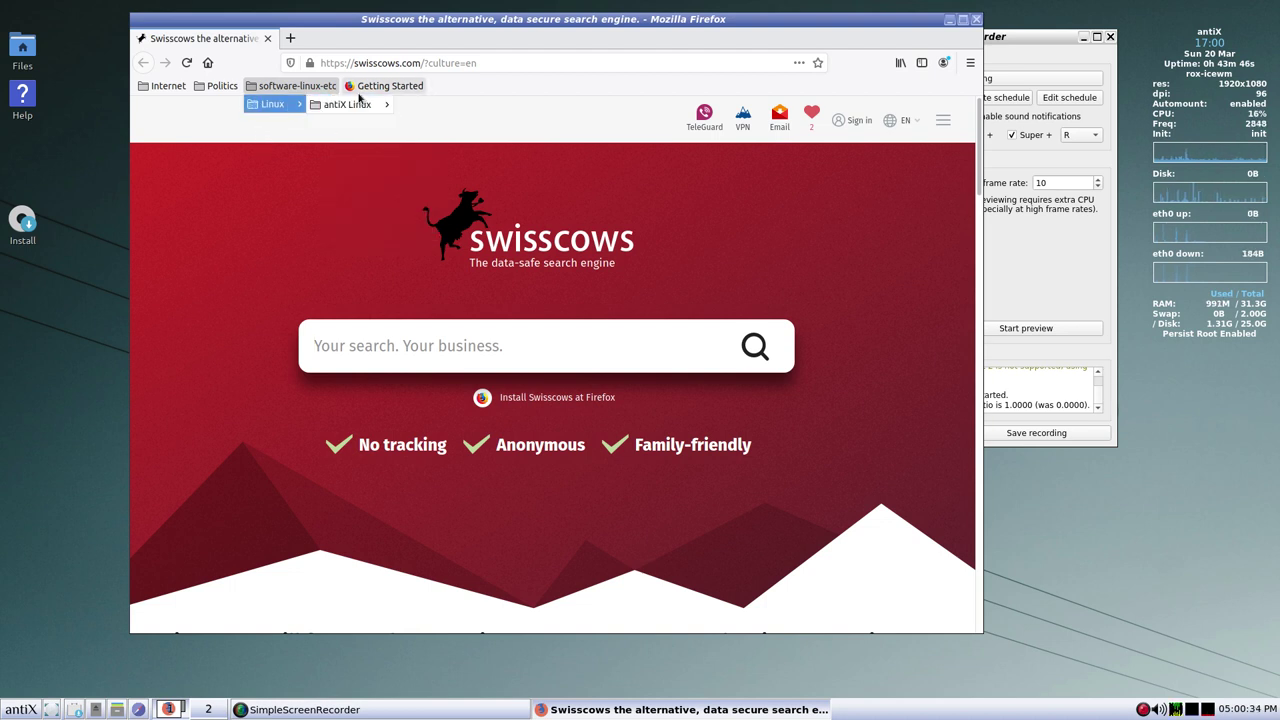
mouse_move(360, 105)
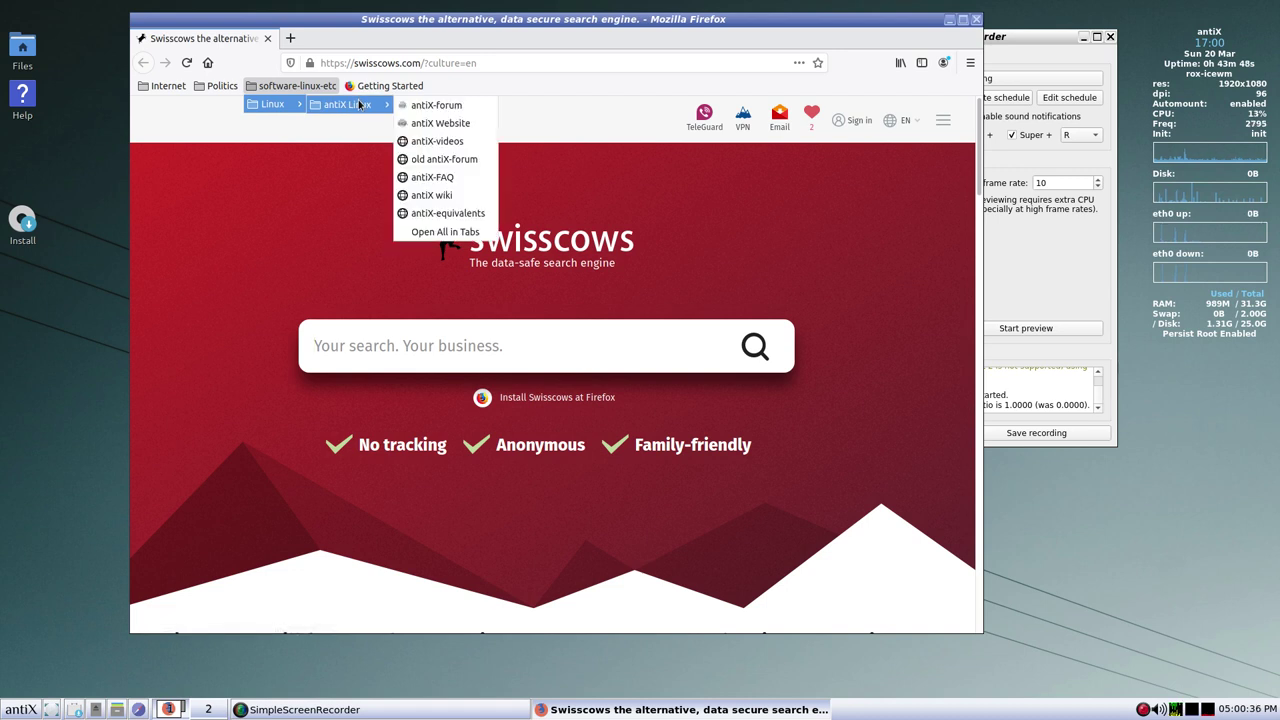
- Drag software-linux-etc leftward past Politics and Internet to the toolbar's first position
left_click(259, 214)
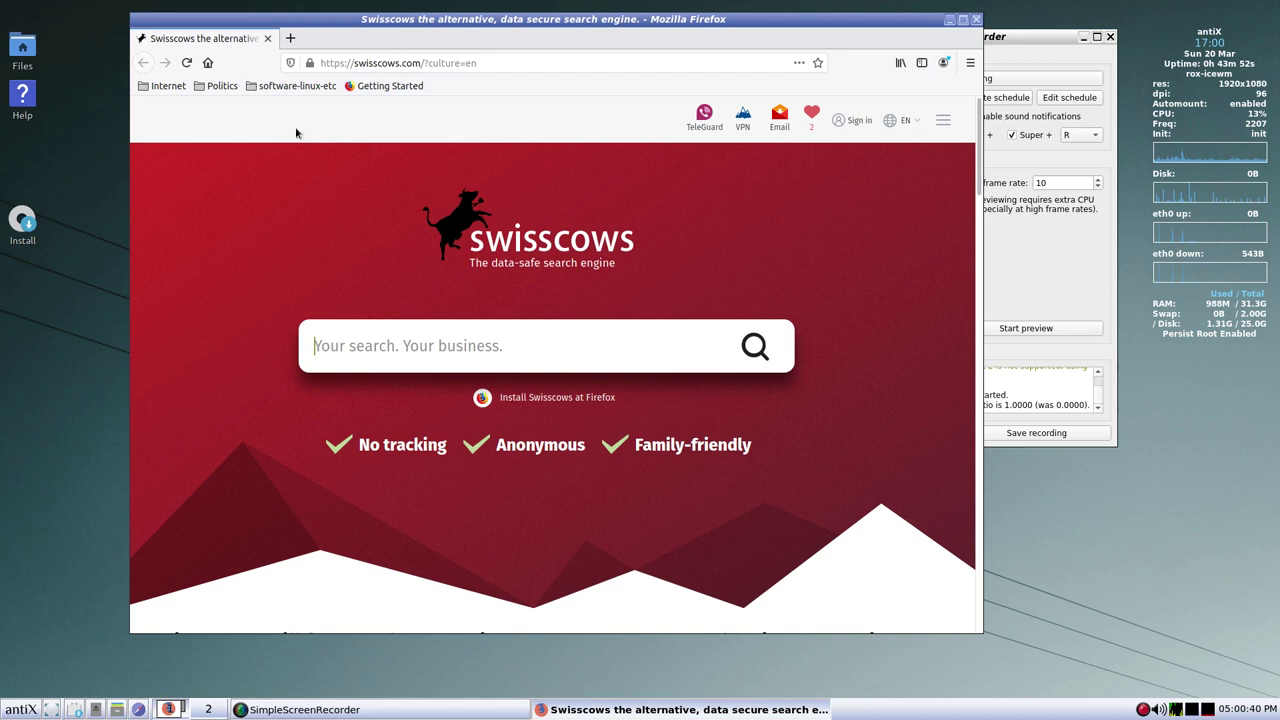
left_click(253, 87)
mouse_move(253, 87)
left_mouse_down()
mouse_move(188, 87)
mouse_move(193, 99)
mouse_move(188, 72)
mouse_move(232, 87)
mouse_move(500, 86)
left_mouse_up()
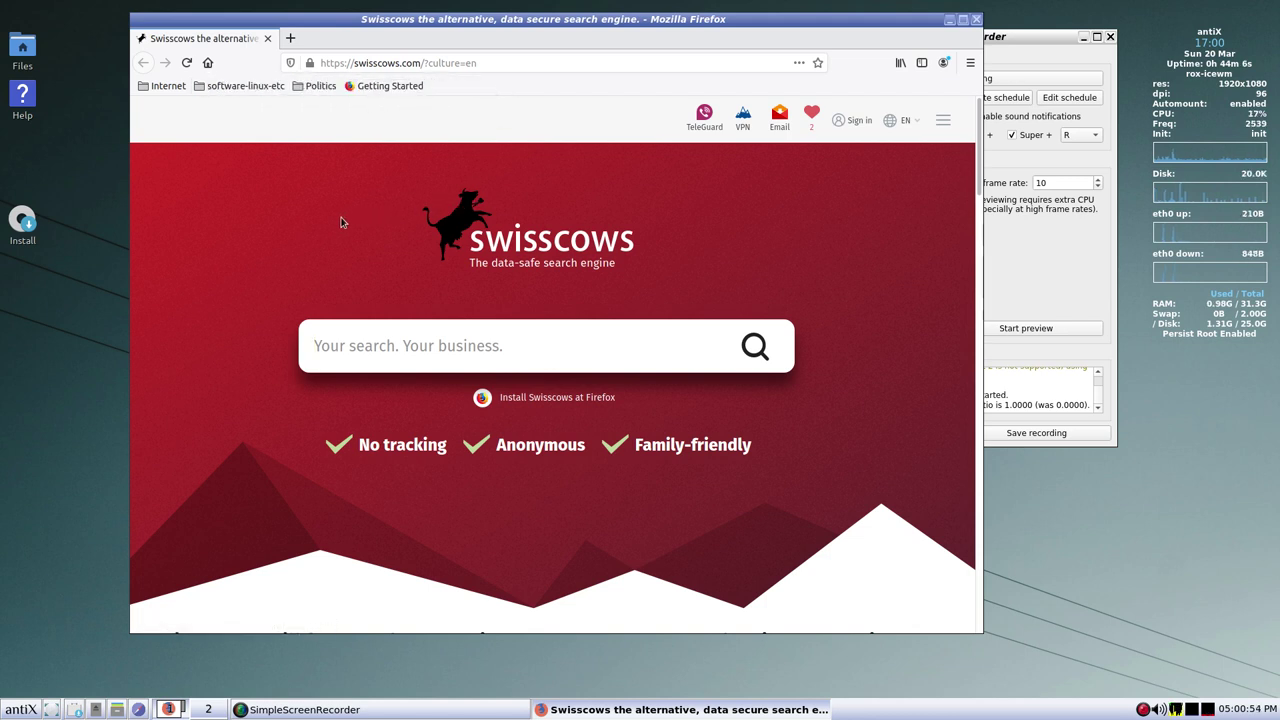
left_click(226, 86)
left_click_drag(226, 86, 140, 95)
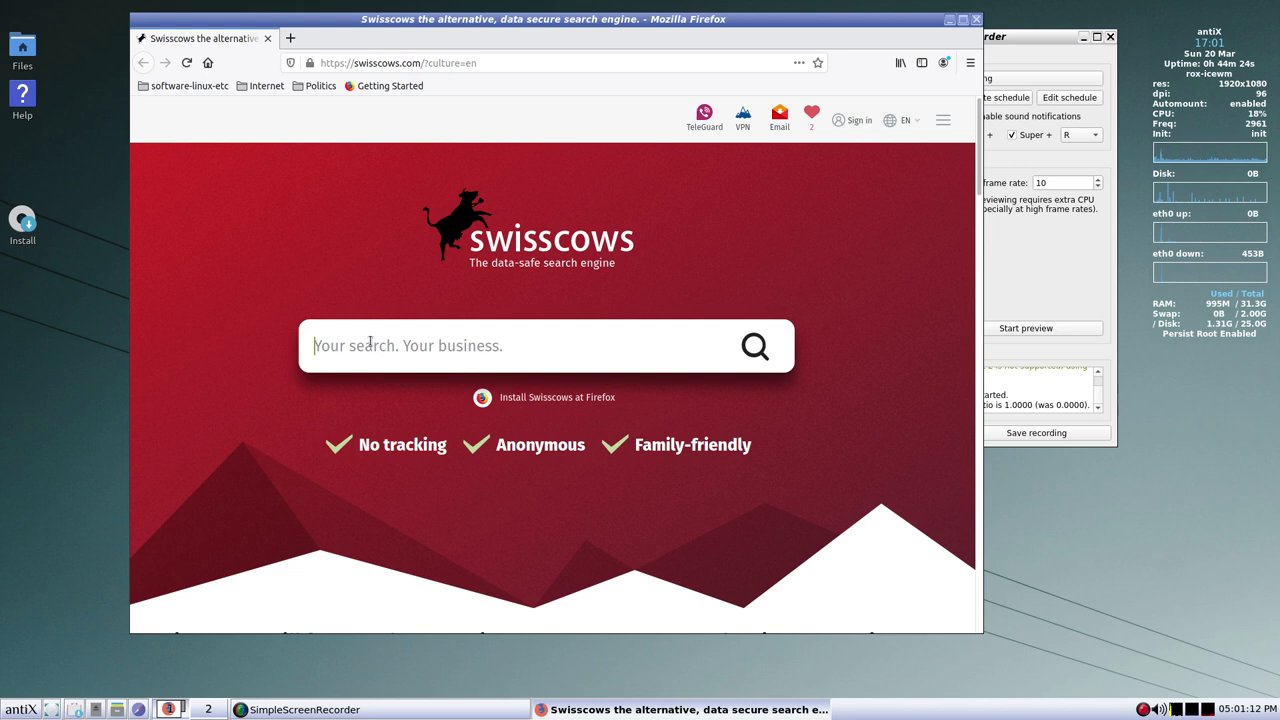
- Search Swisscows for neovim.io and open the Home - Neovim result
type("ne")
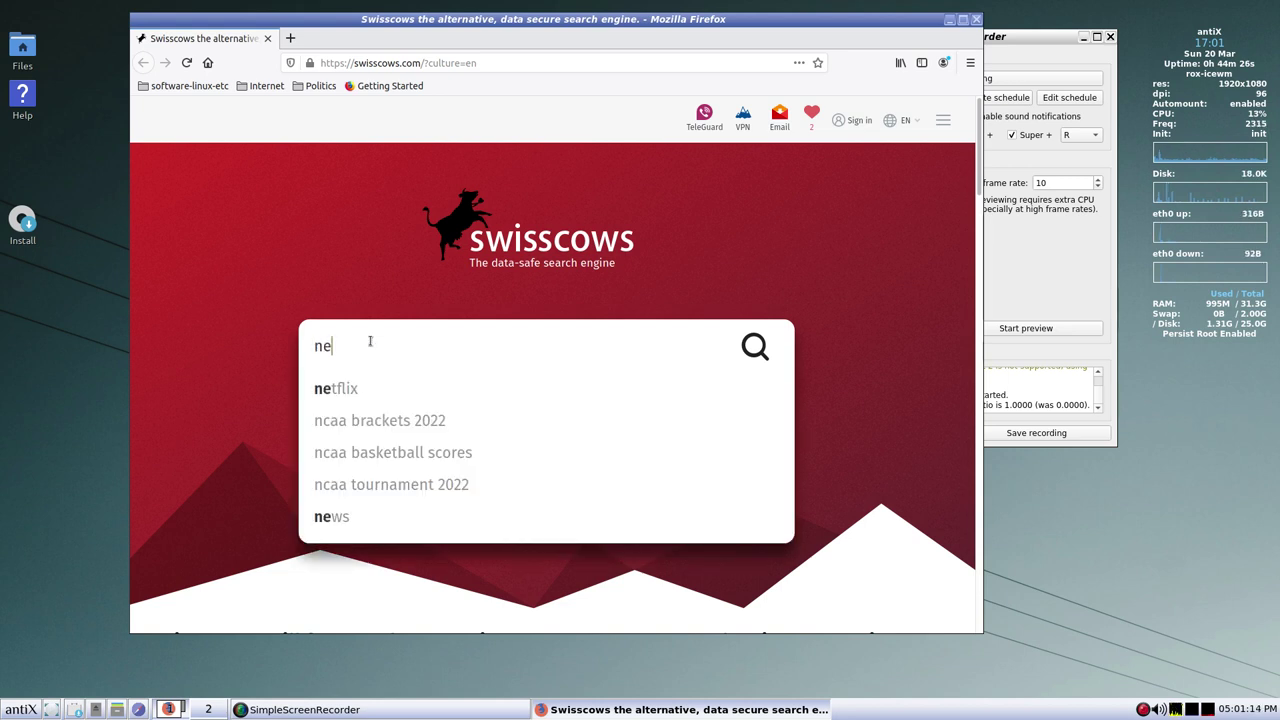
type("ovim.io")
key("Return")
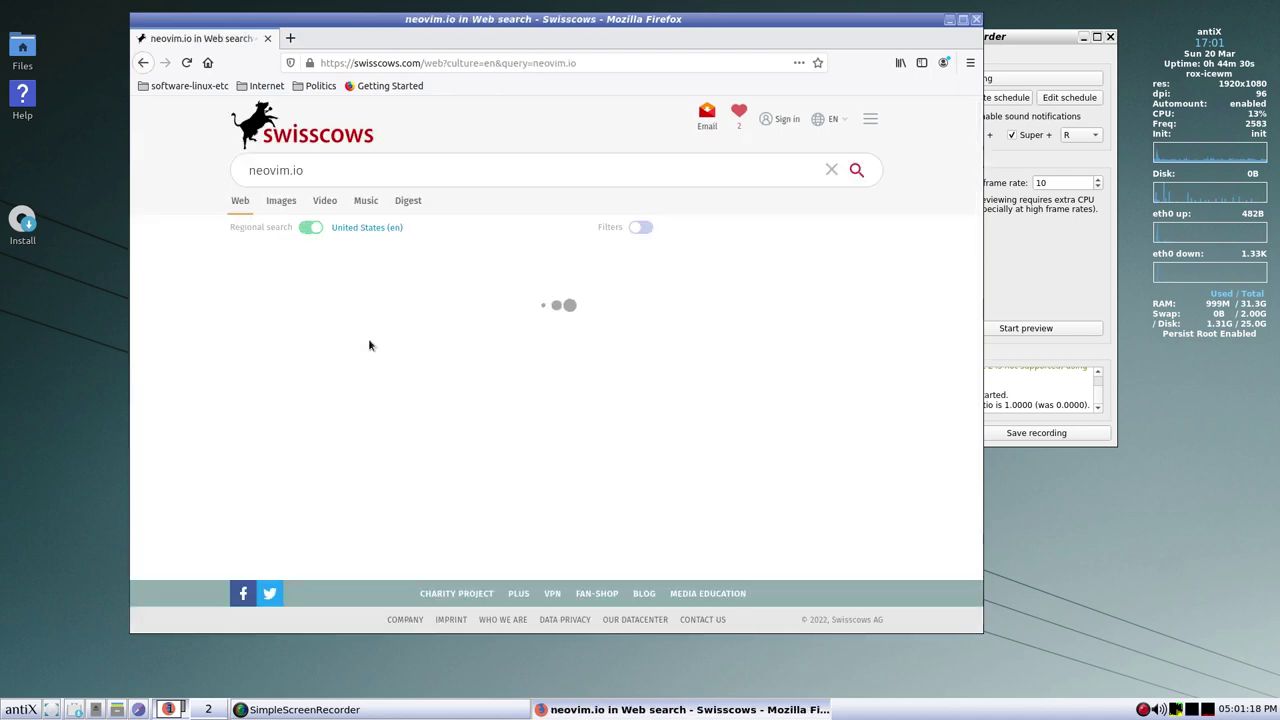
scroll(464, 438, "down", 3)
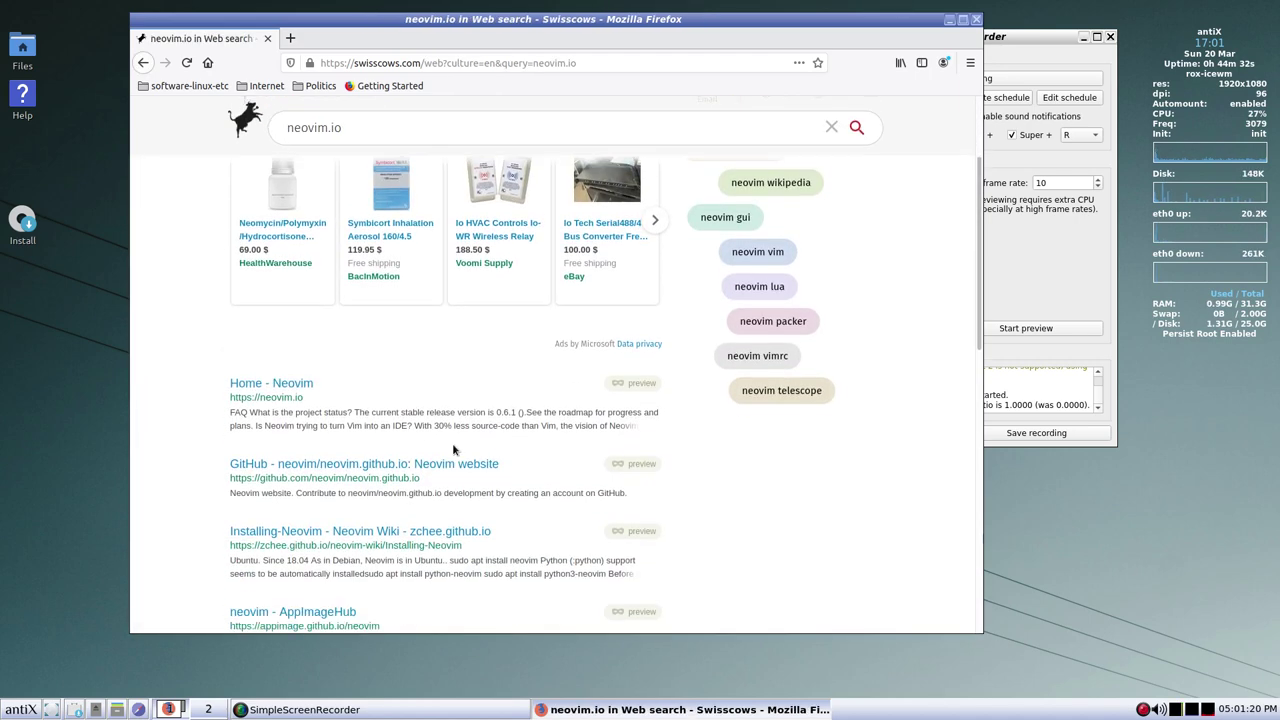
left_click(262, 381)
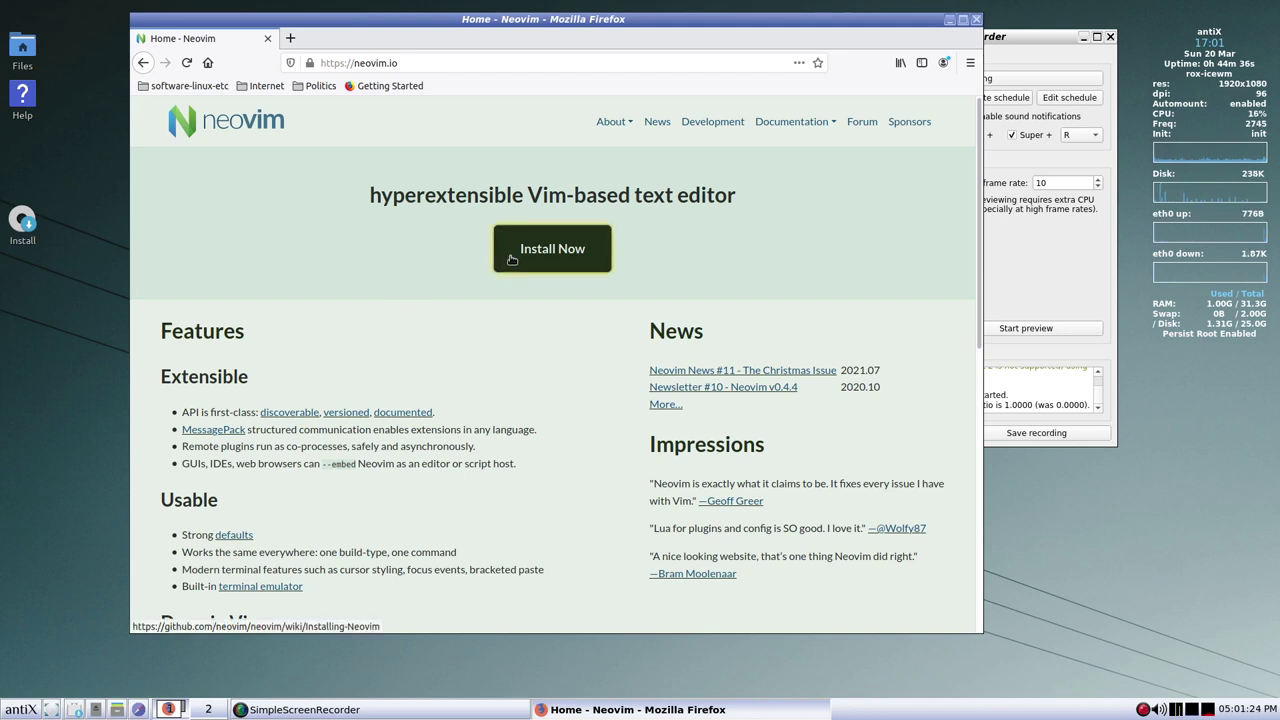
- Bookmark the page as 'Home - Neovim' in the software-linux-etc toolbar folder
left_click(817, 63)
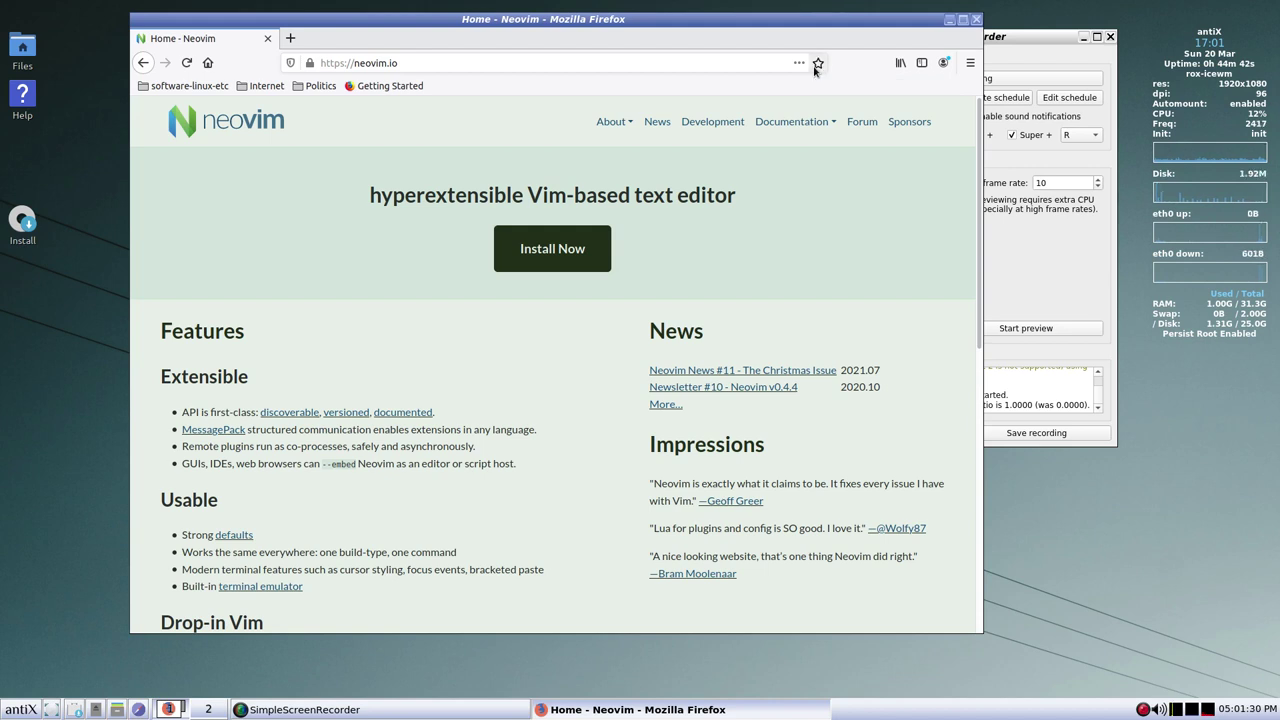
left_click(730, 271)
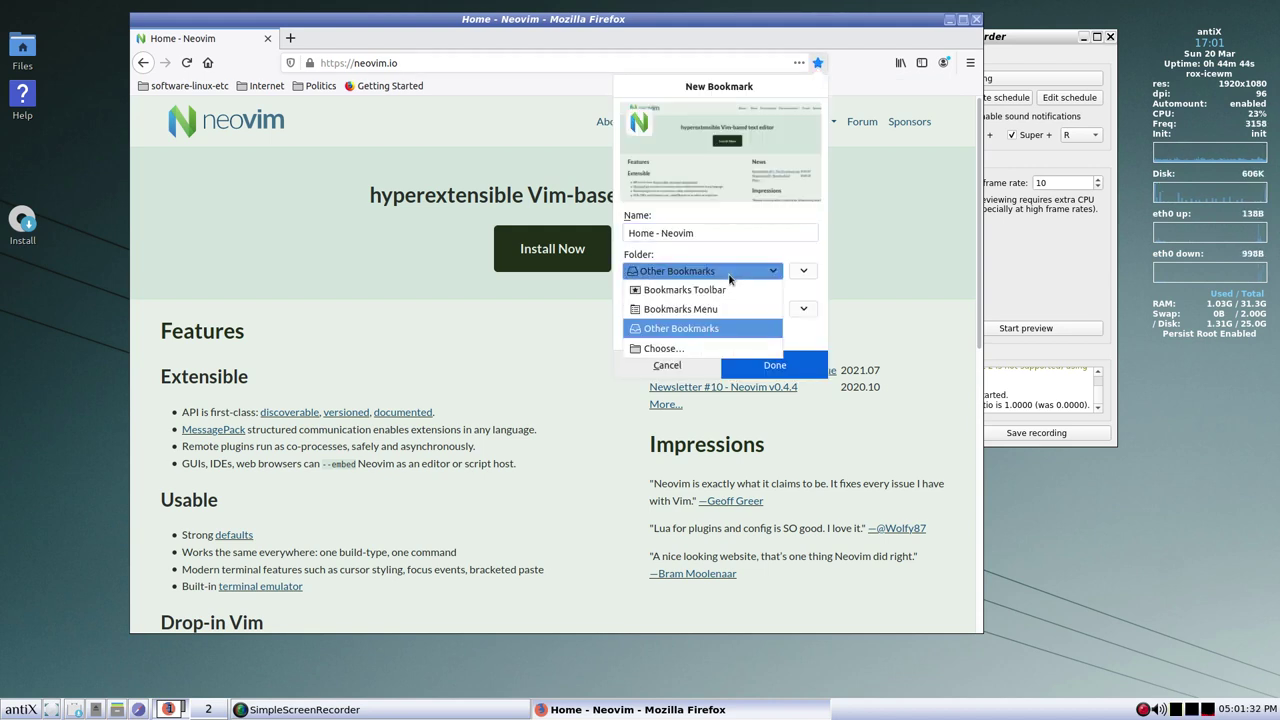
left_click(698, 349)
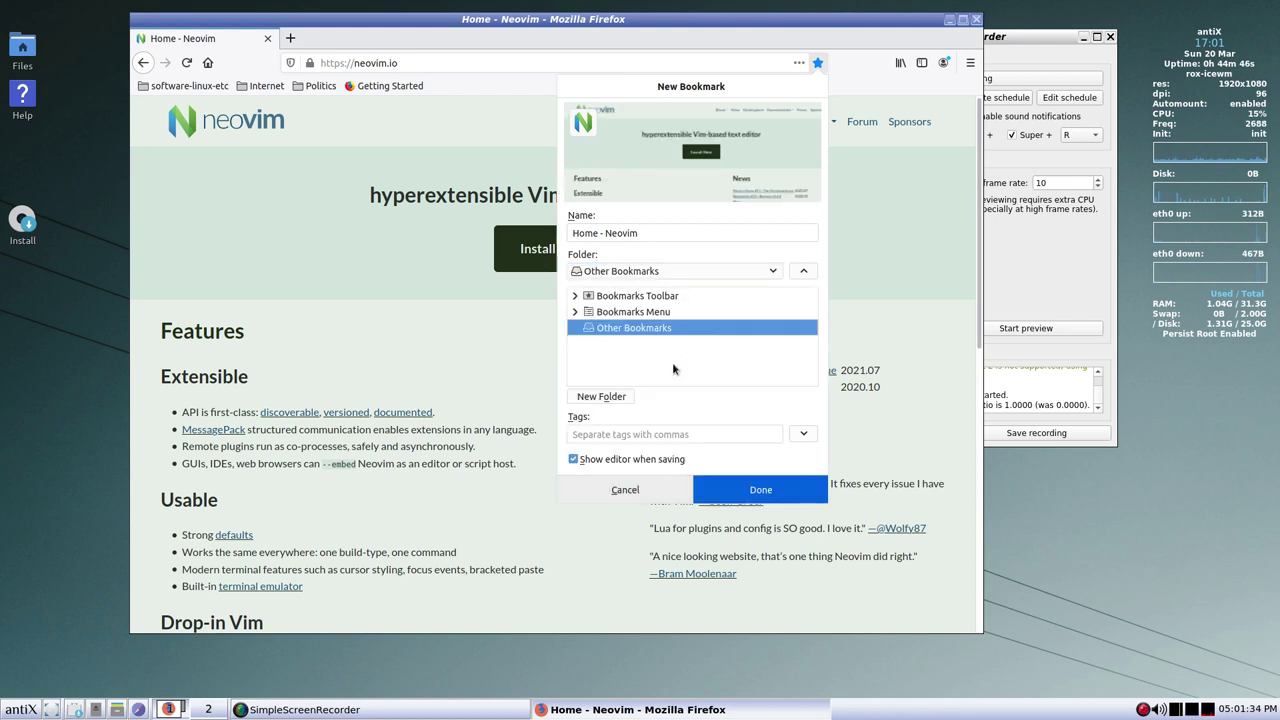
left_click(575, 296)
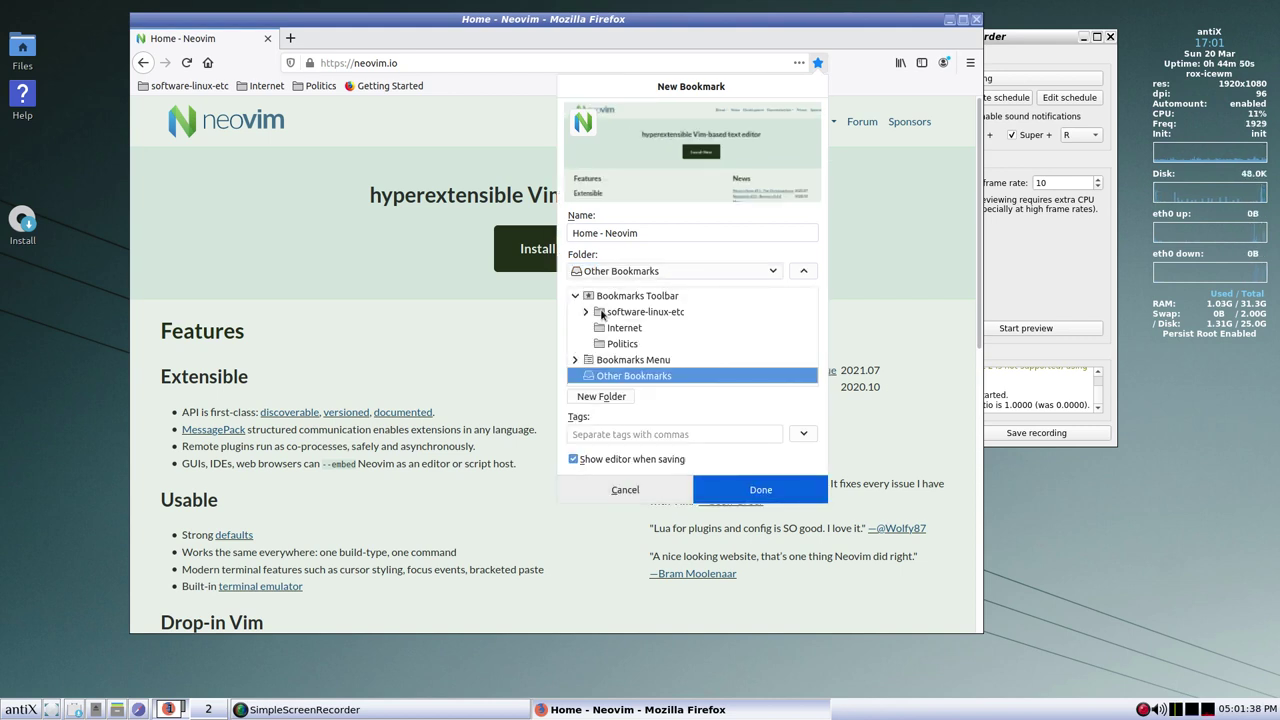
left_click(604, 313)
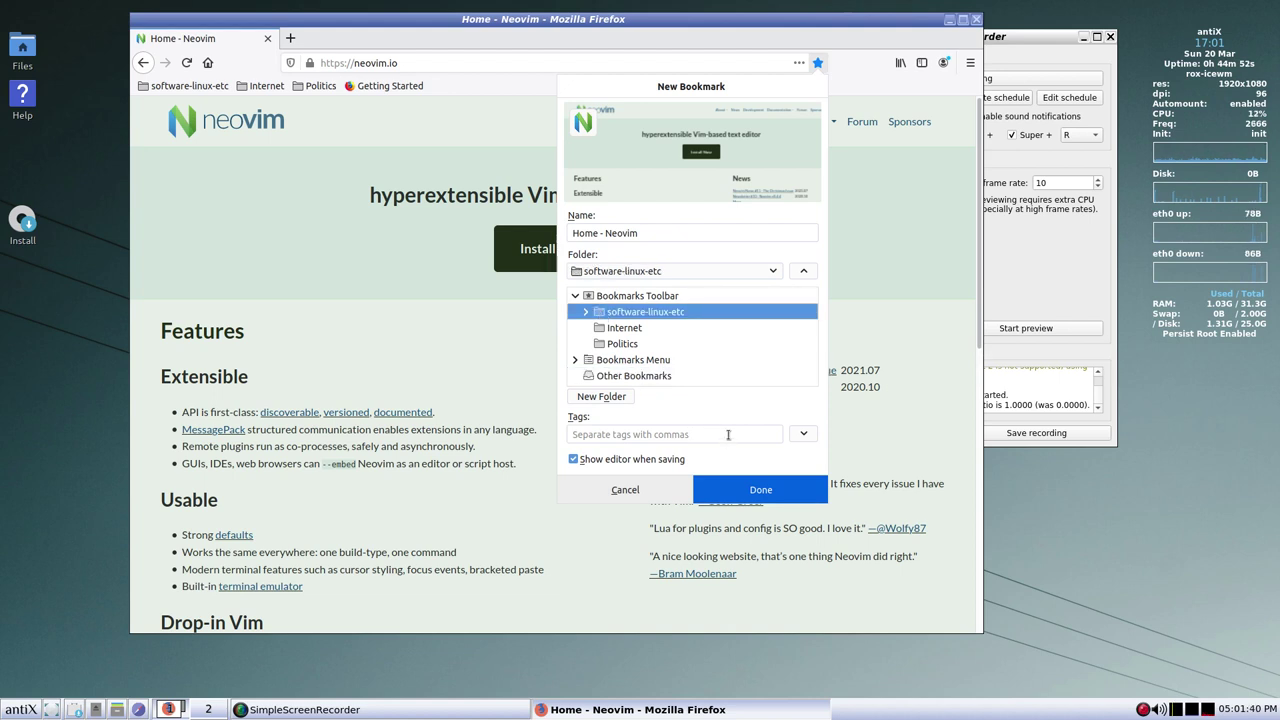
left_click(732, 493)
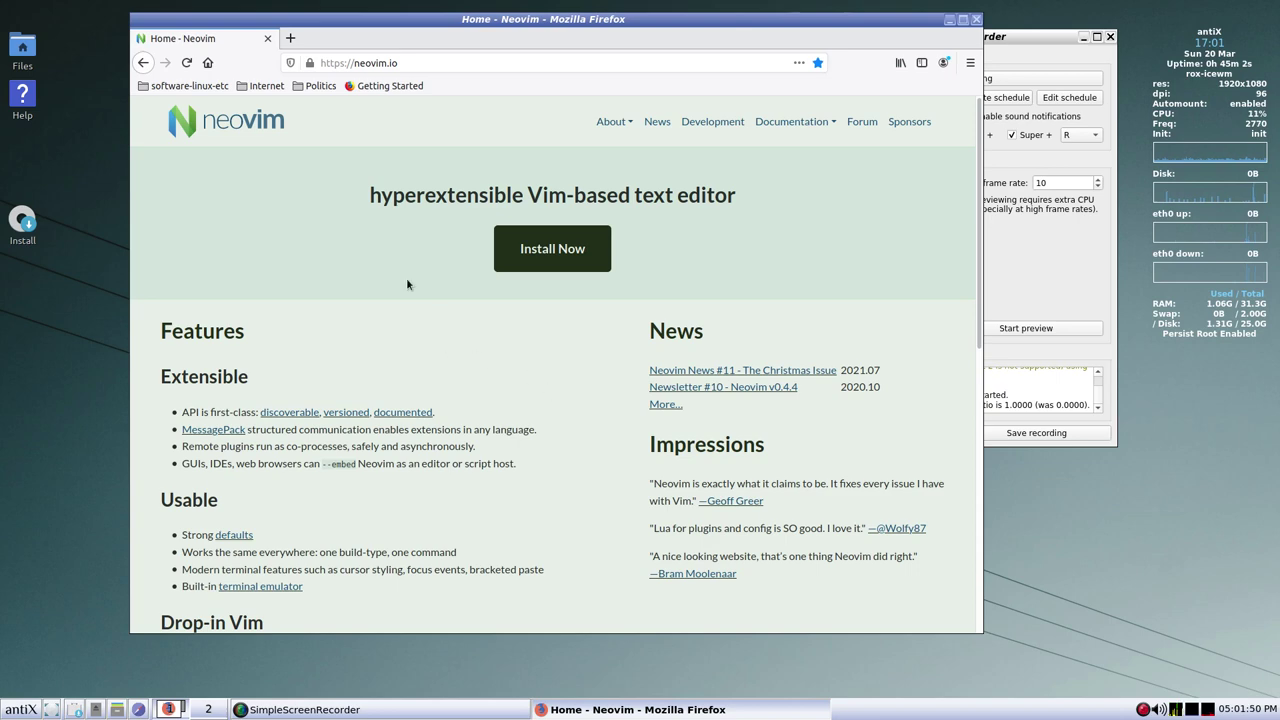
- Go to debian.org from the address bar
left_click(406, 63)
type("d")
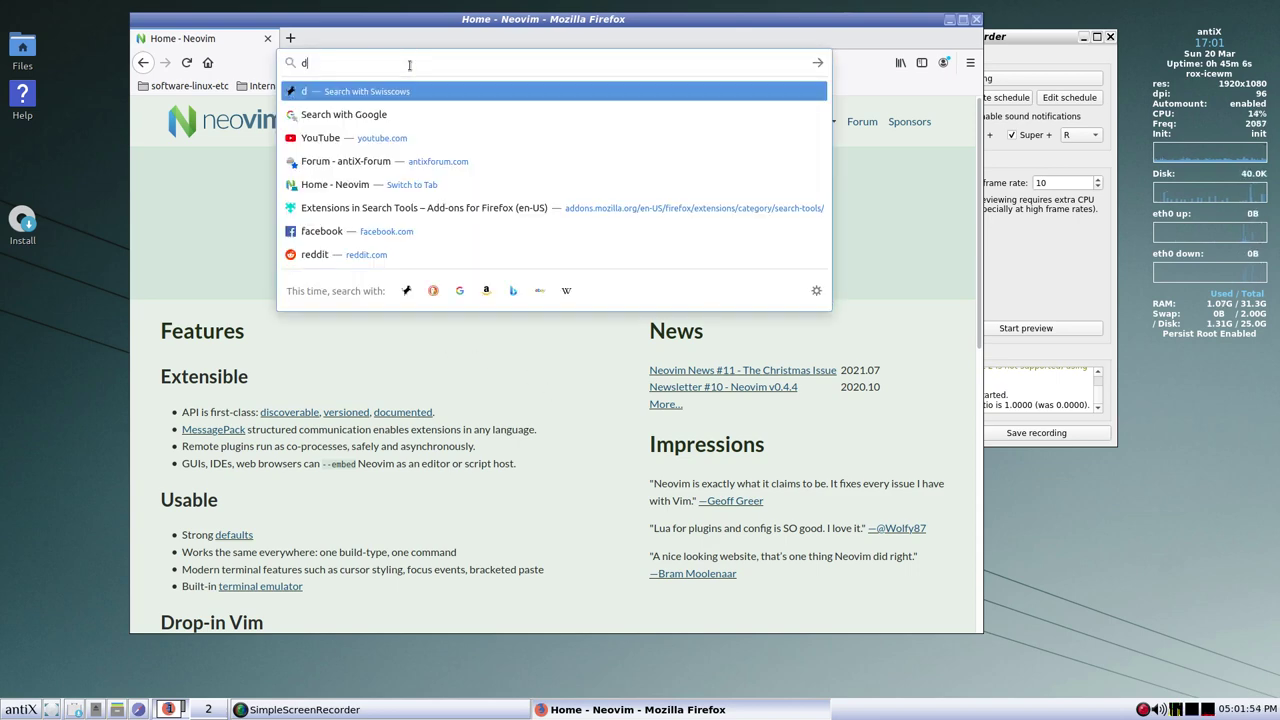
type("ebian.")
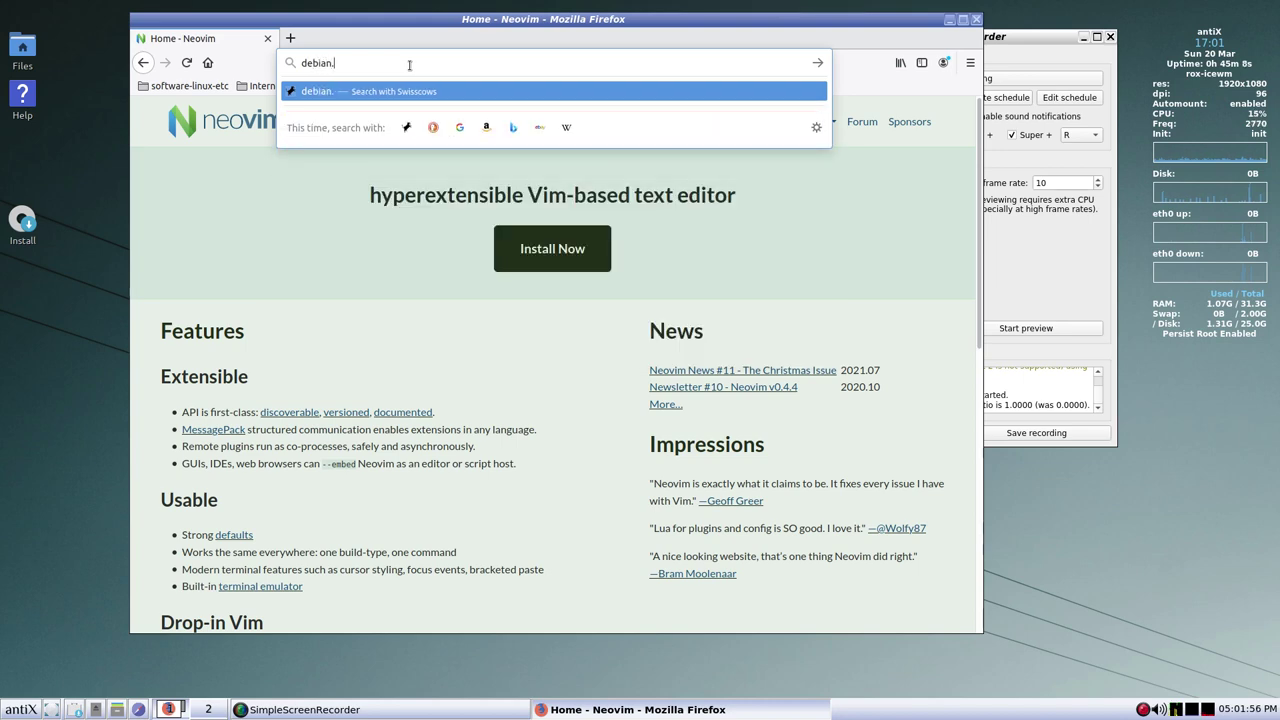
type("org")
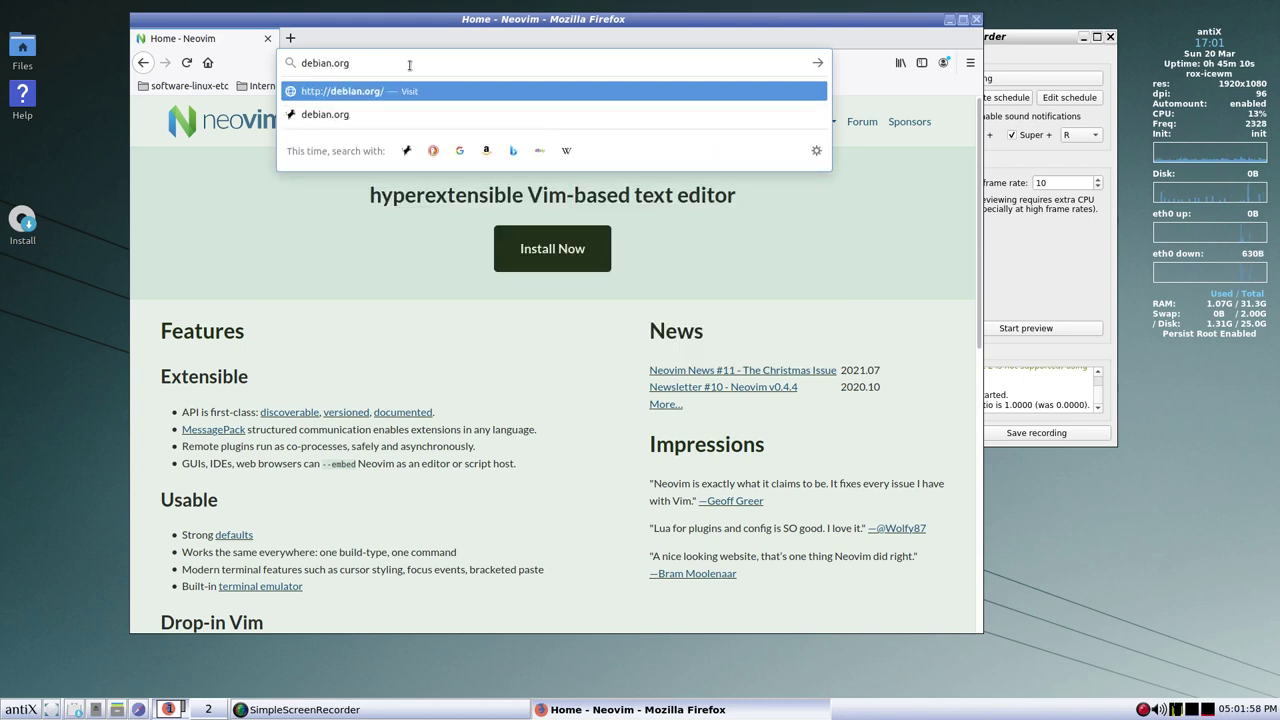
key("Return")
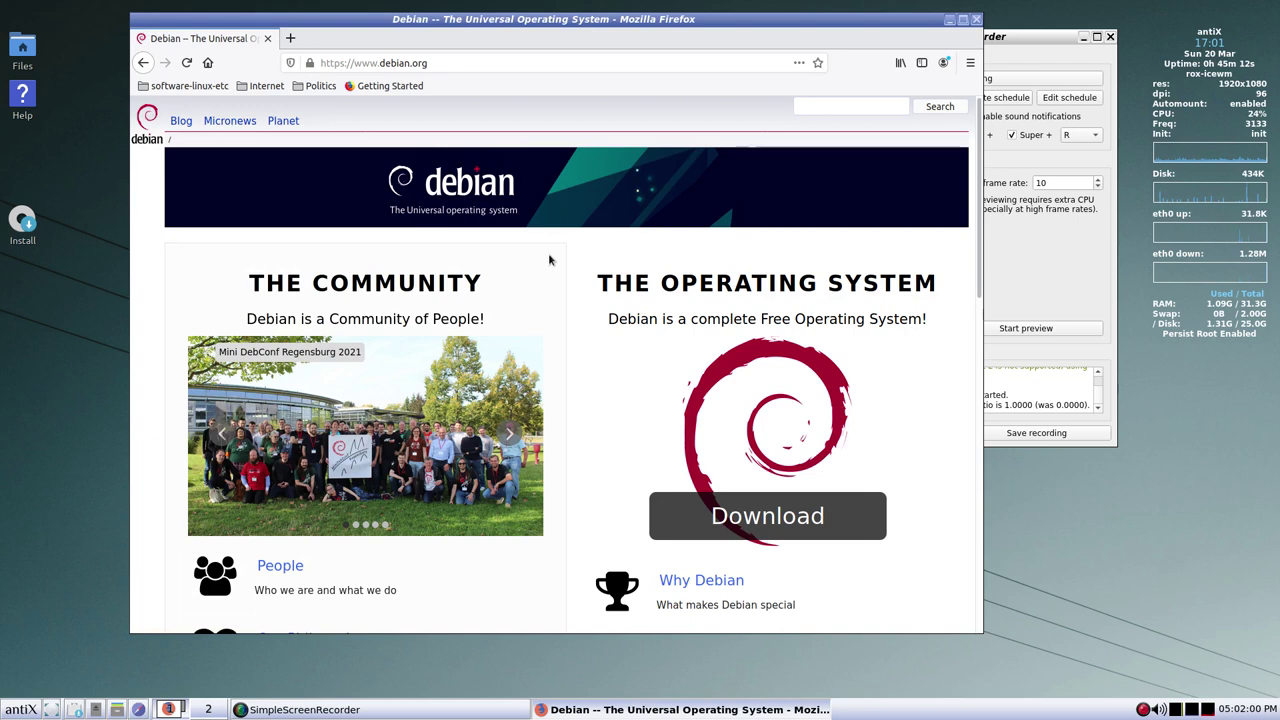
- Bookmark 'Debian -- The Universal Operating System' into the software-linux-etc folder
left_click(817, 62)
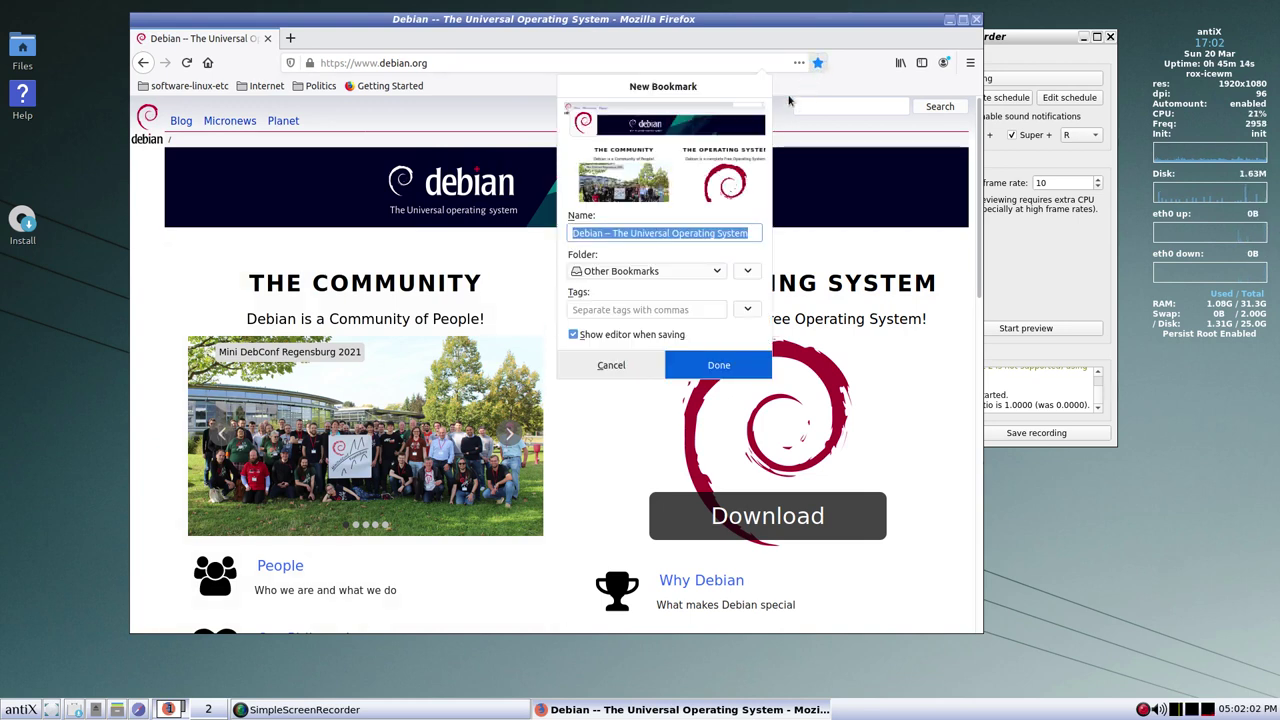
left_click(655, 271)
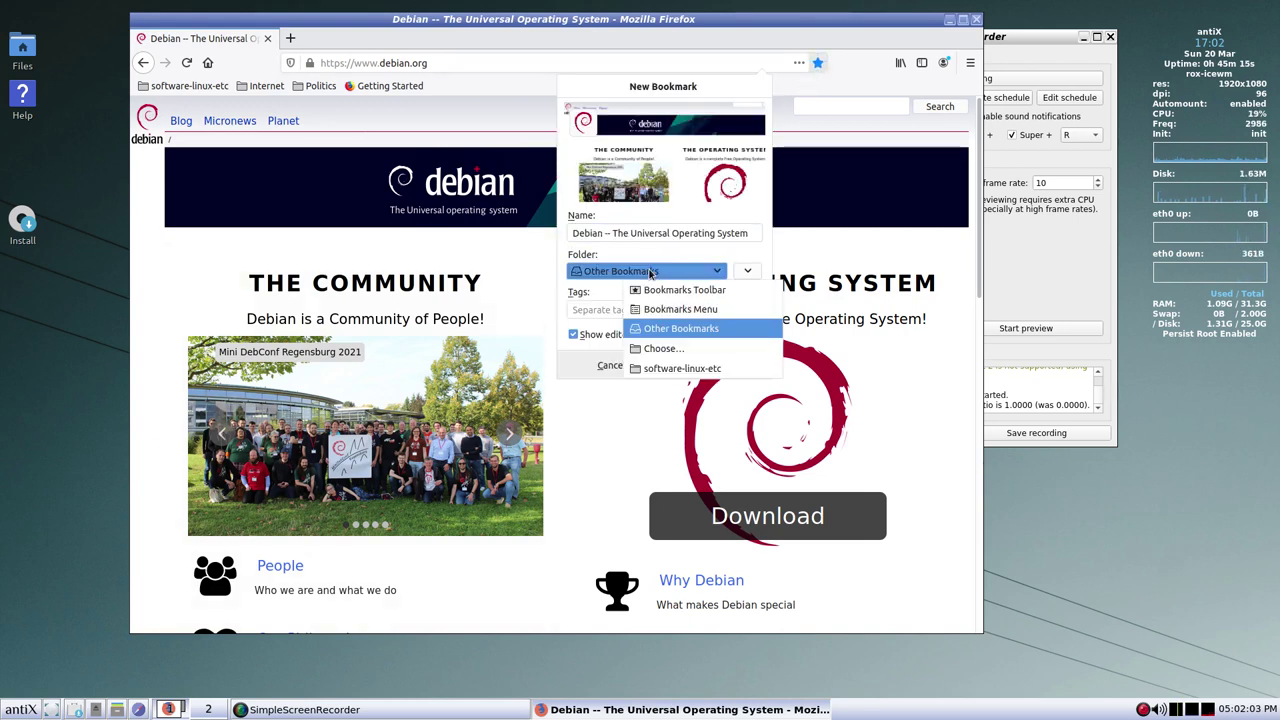
left_click(665, 348)
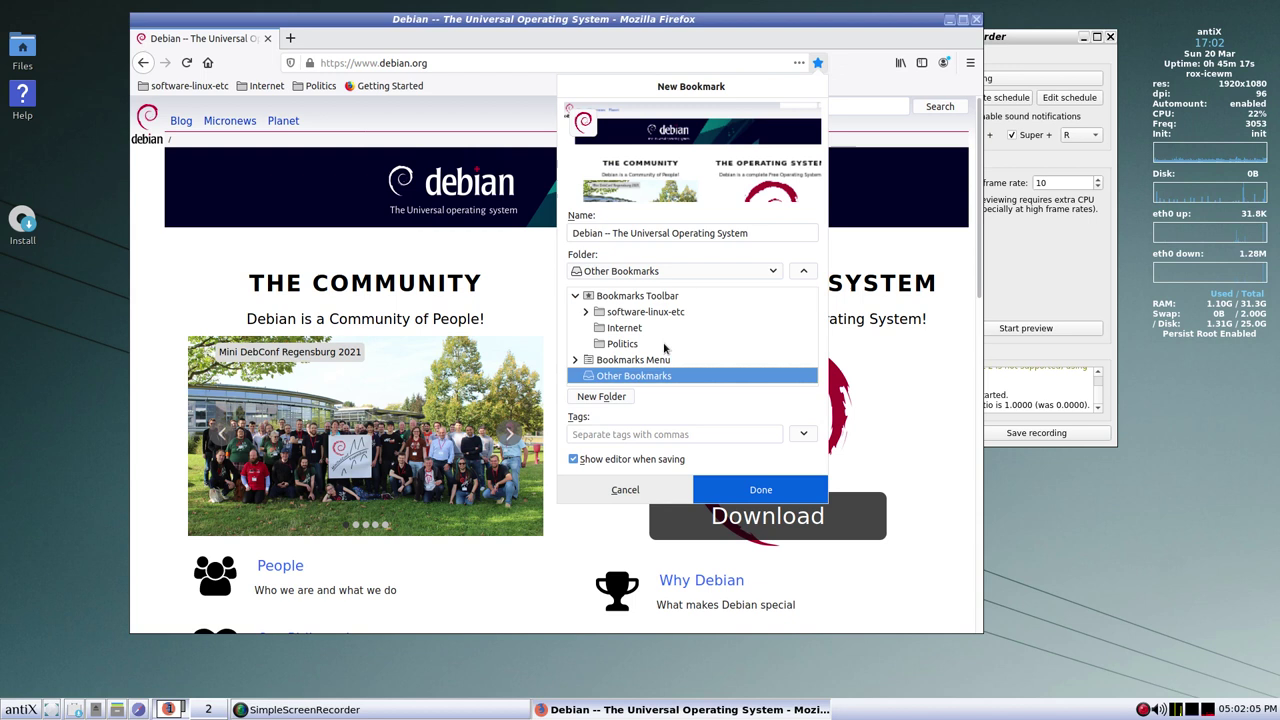
left_click(605, 314)
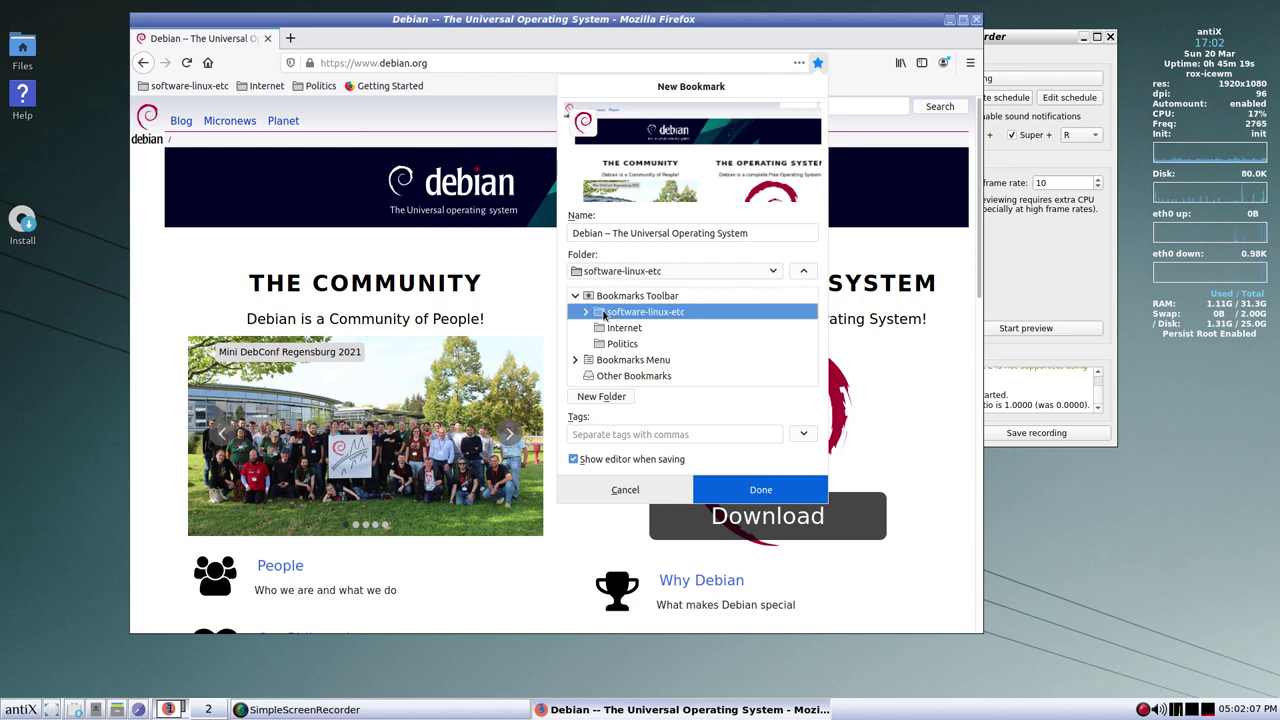
left_click(731, 497)
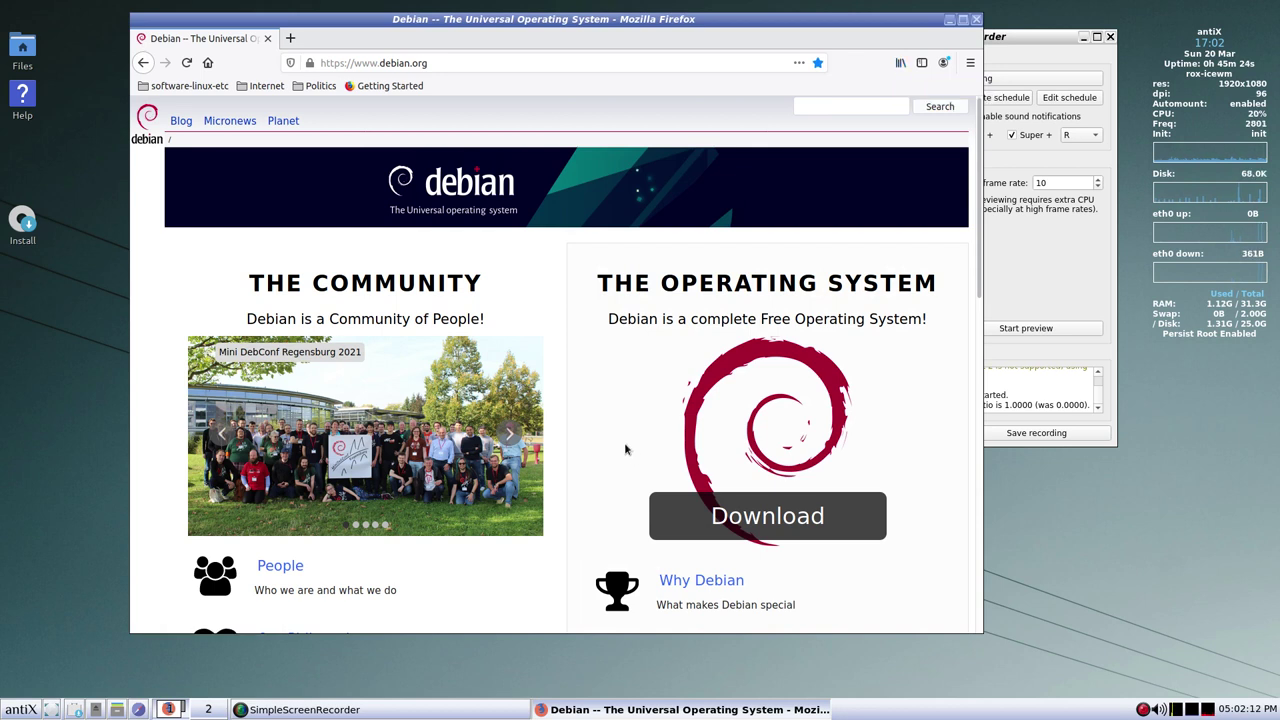
- Replace the address with linux.org and load the site
left_click(445, 63)
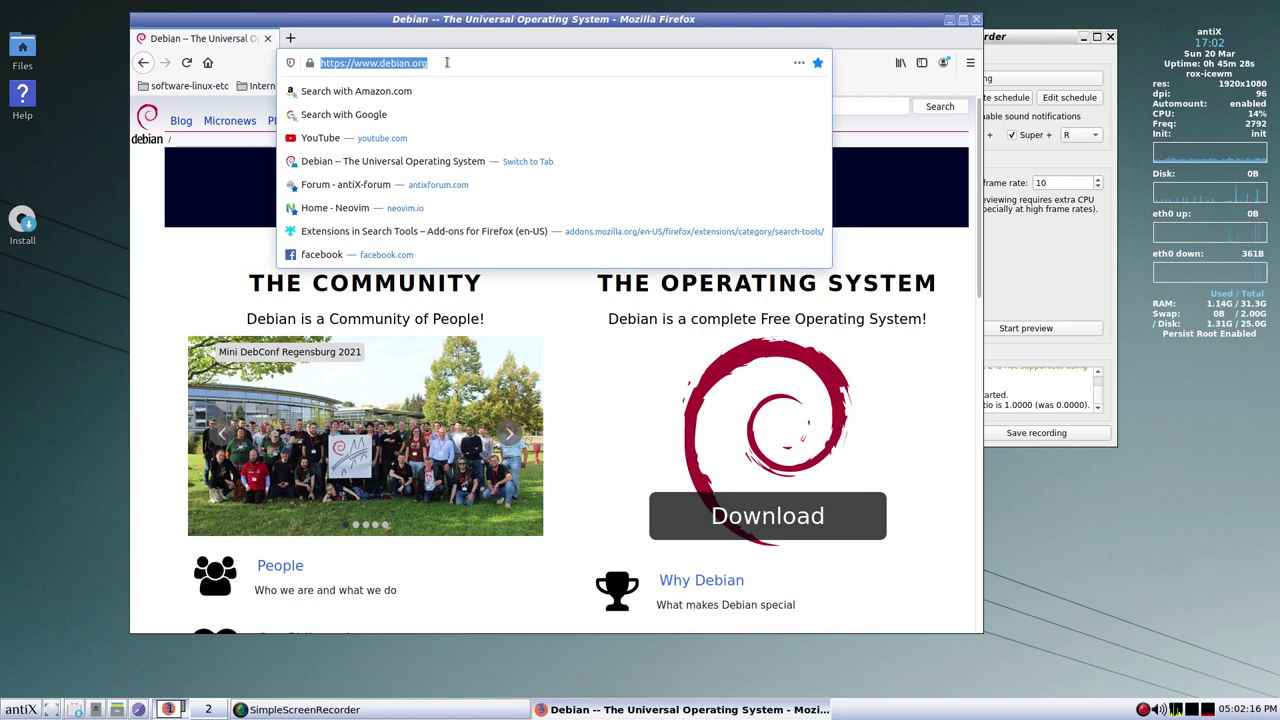
type("linux")
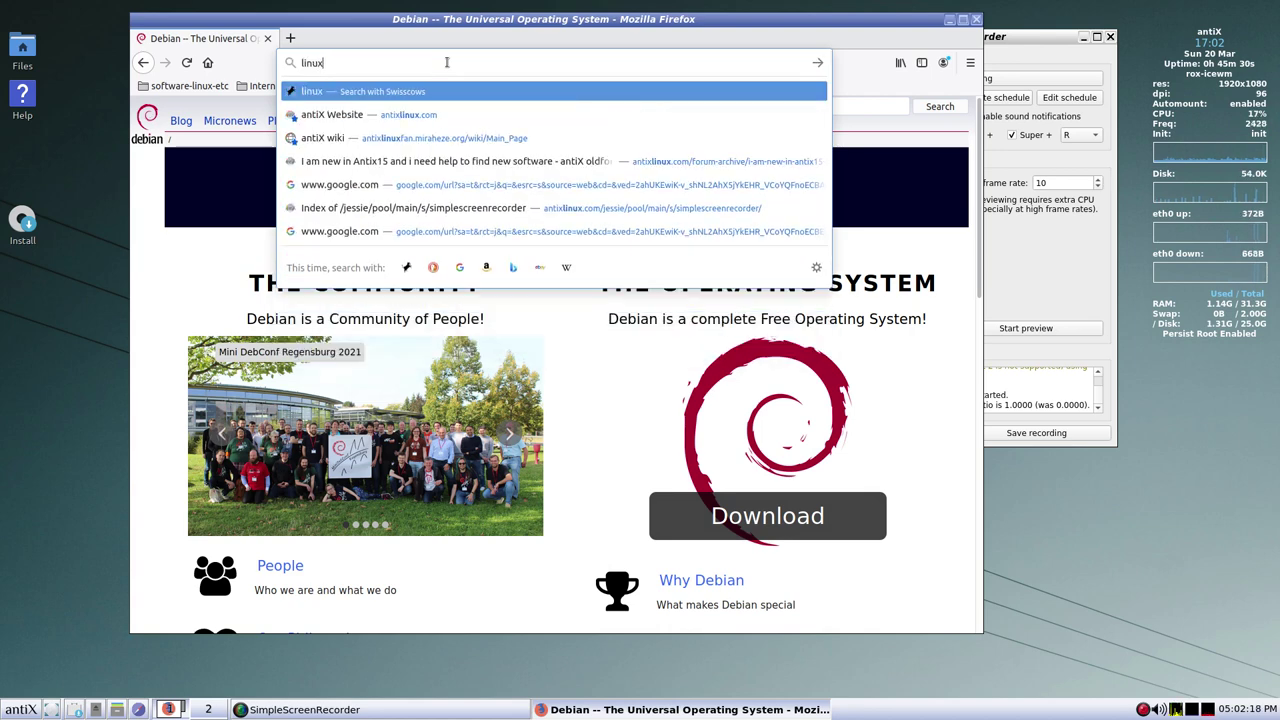
type(".org")
key("Return")
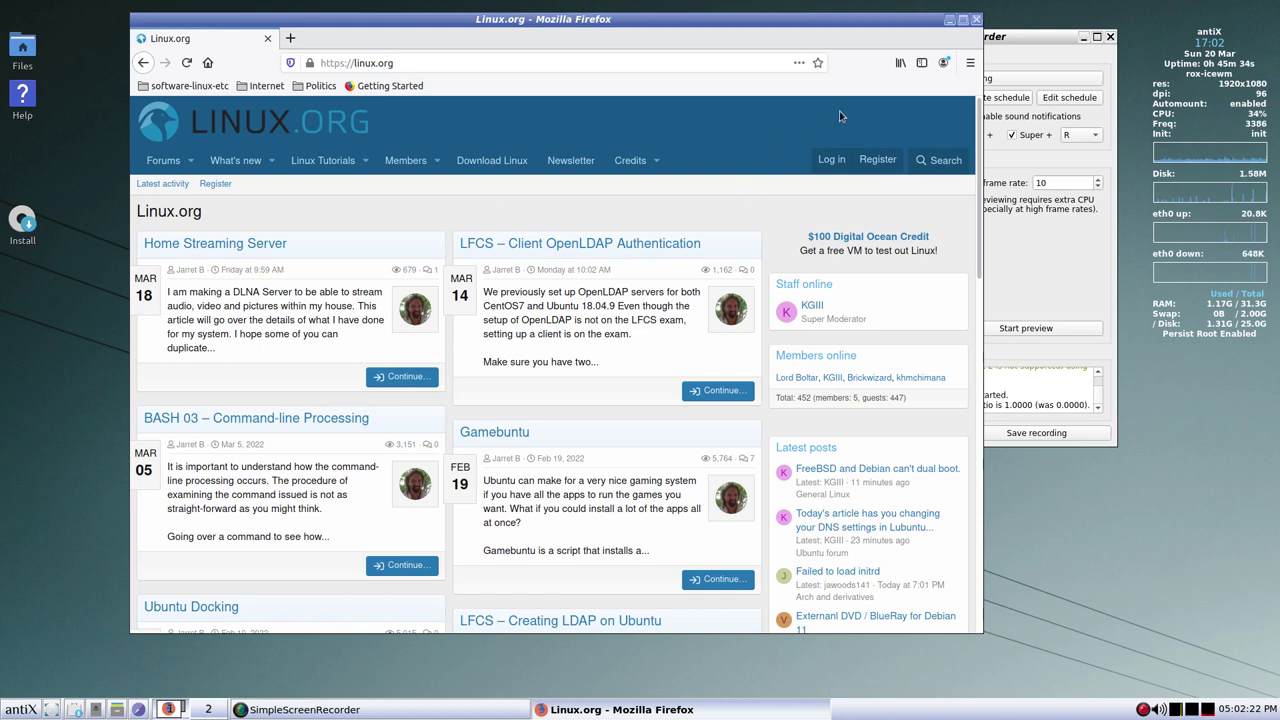
- Bookmark the page as 'Linux.org' into the software-linux-etc folder
left_click(818, 63)
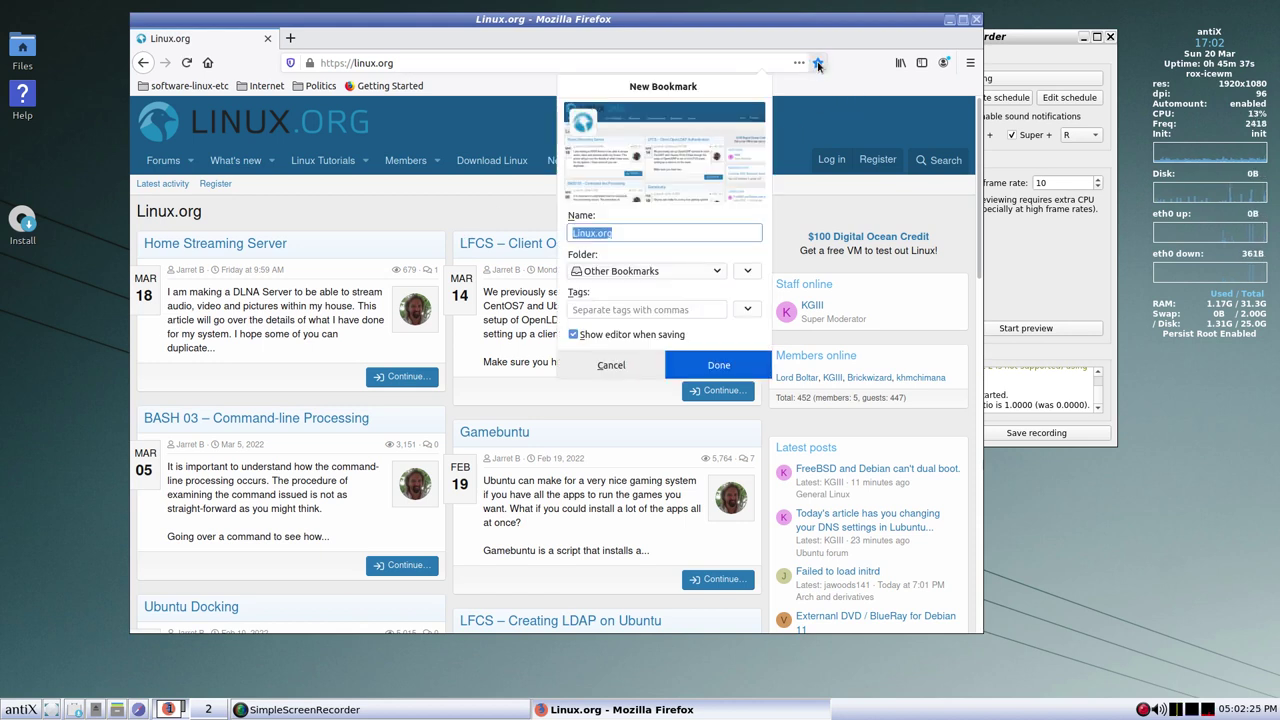
left_click(659, 272)
left_click(660, 348)
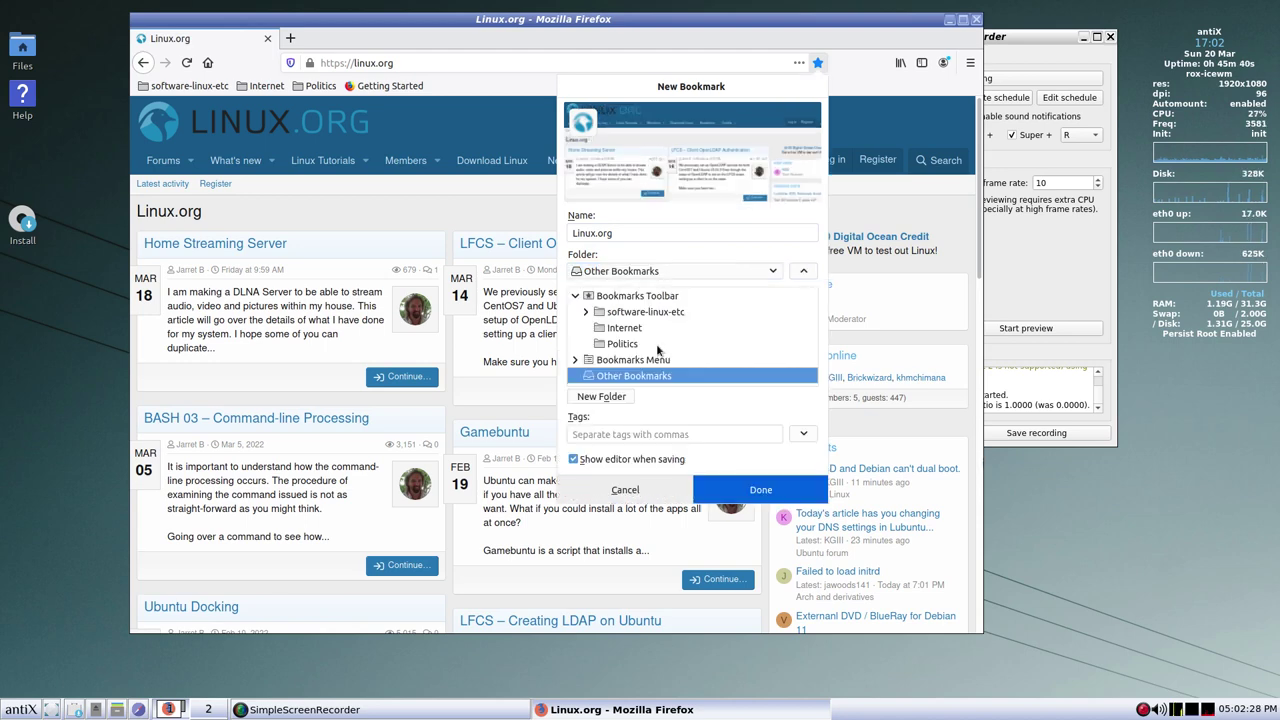
left_click(620, 313)
left_click(760, 490)
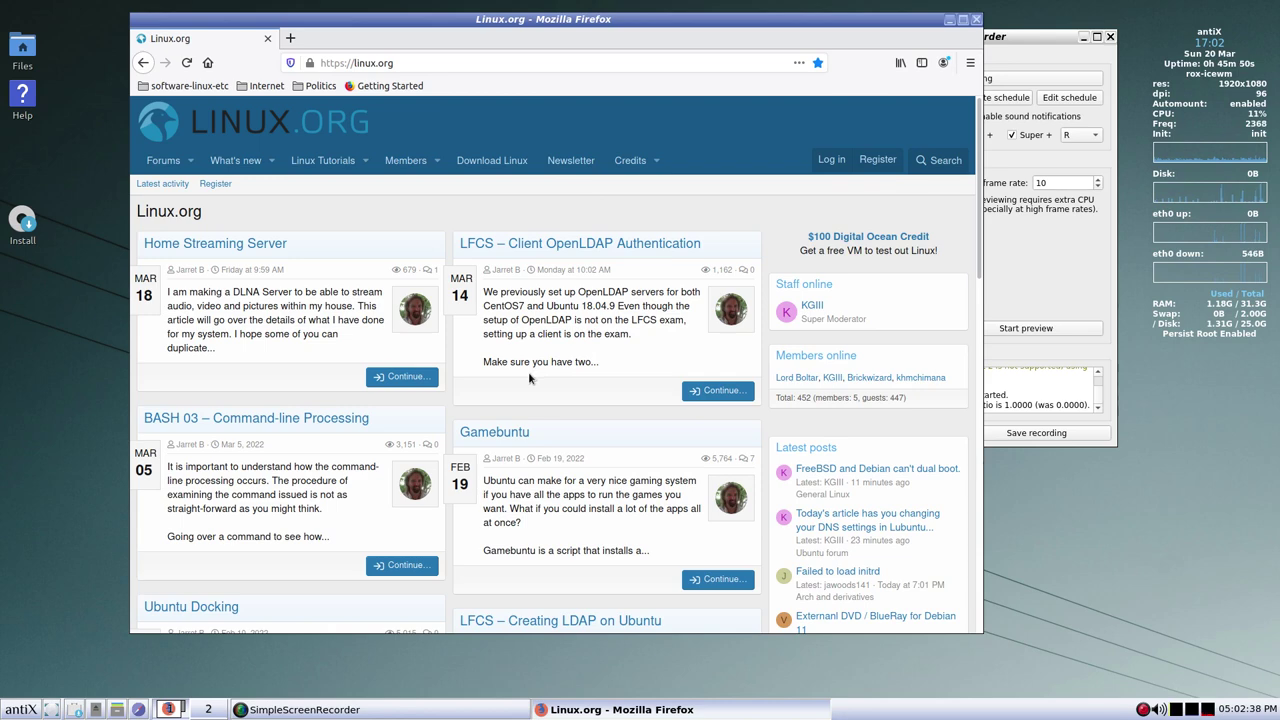
- Load linuxfromscratch.org and bookmark 'Welcome to Linux From Scratch!' into the software-linux-etc folder
left_click(400, 63)
type("linuxf")
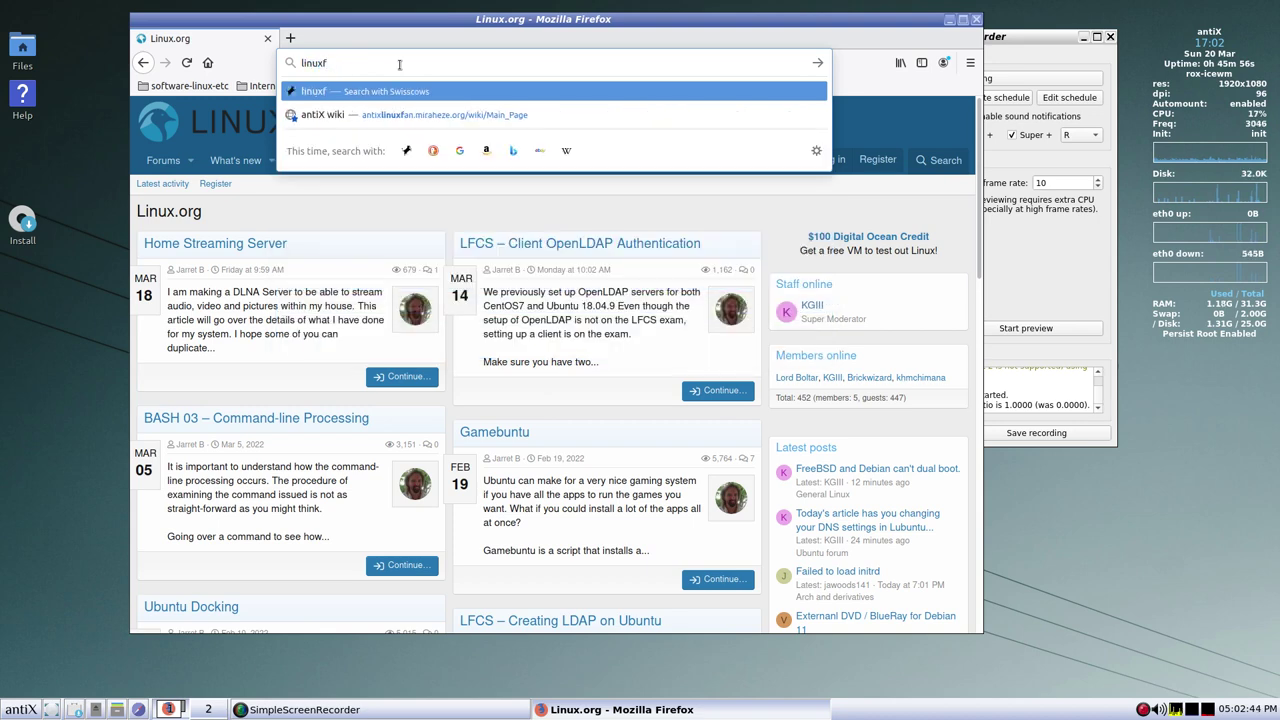
type("romscratch")
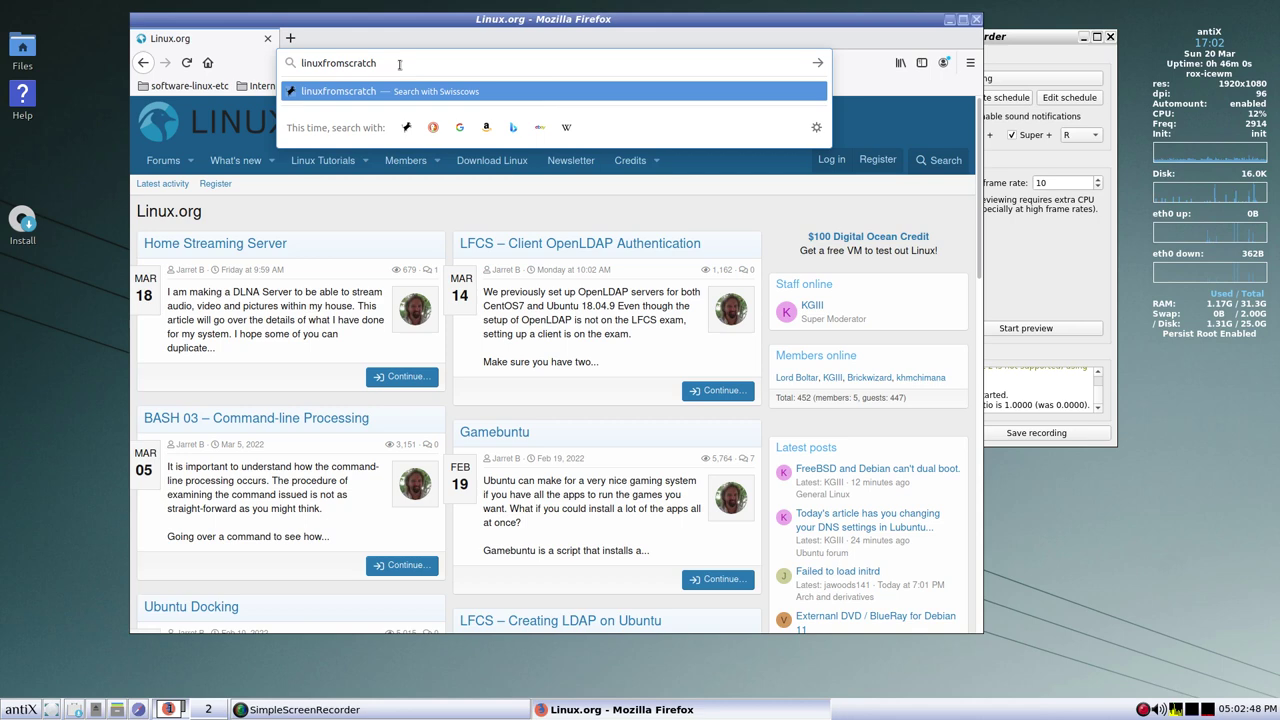
type(".org")
key("Return")
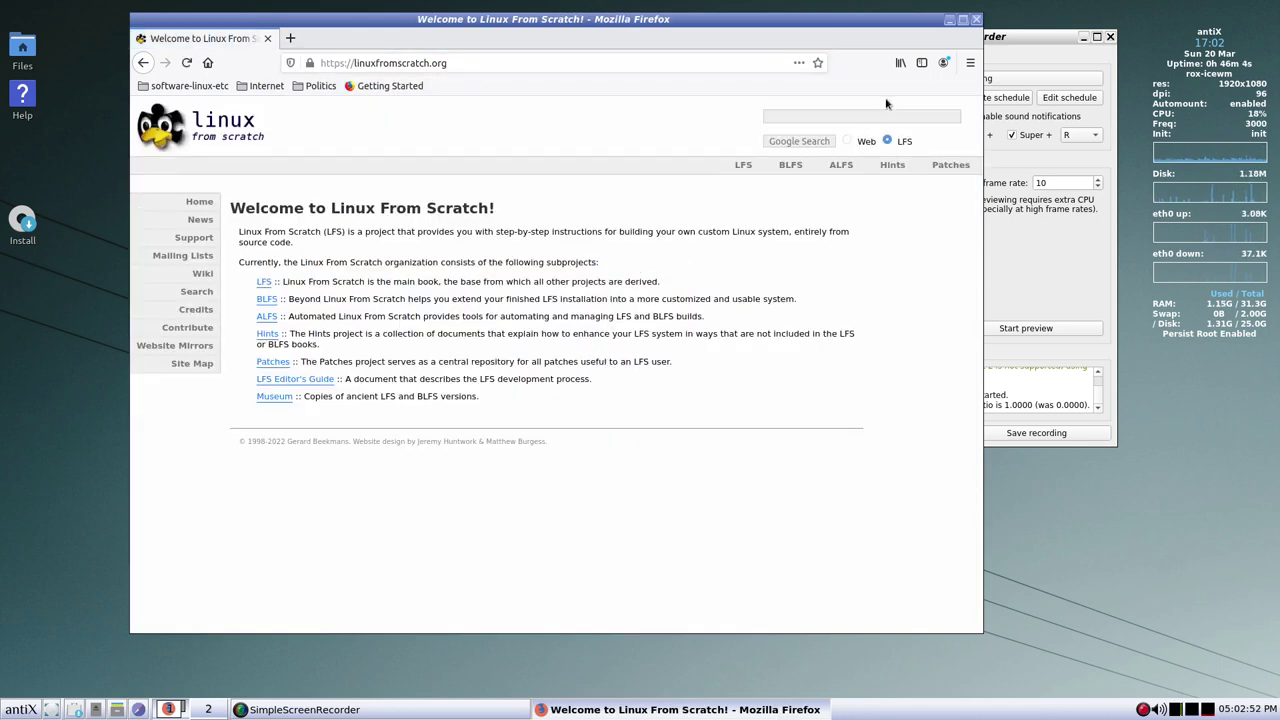
left_click(818, 62)
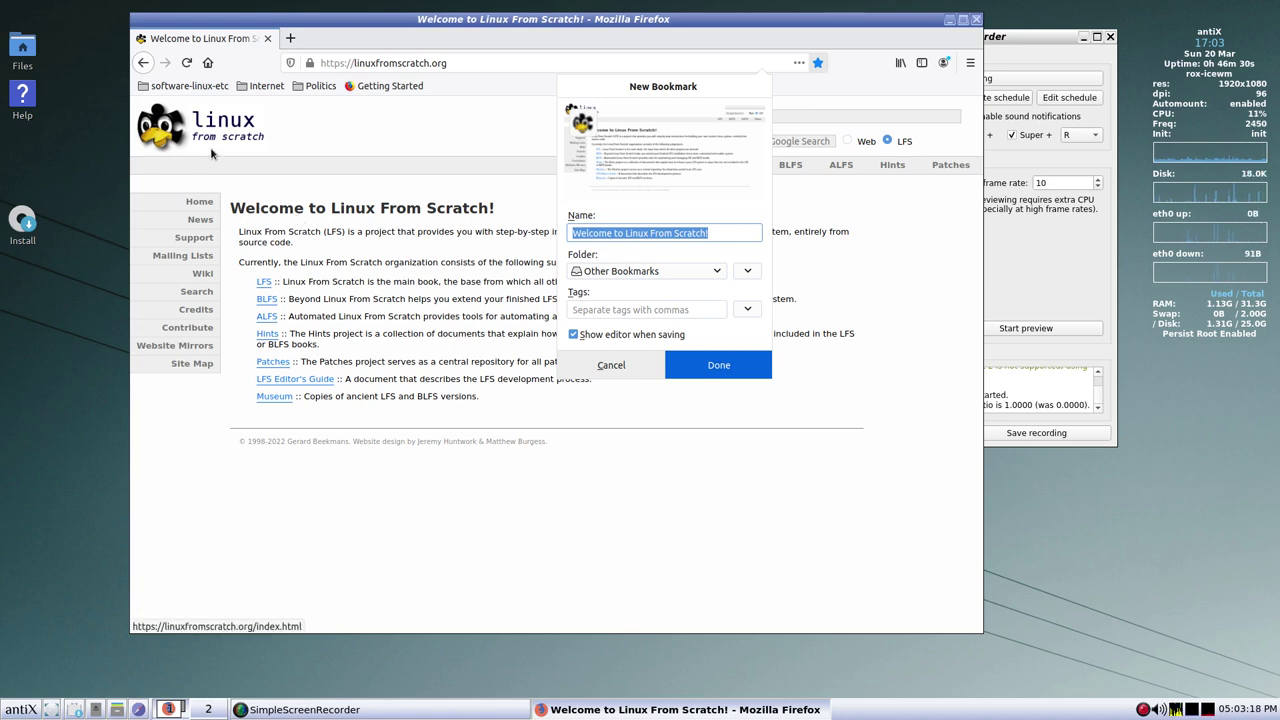
left_click(627, 274)
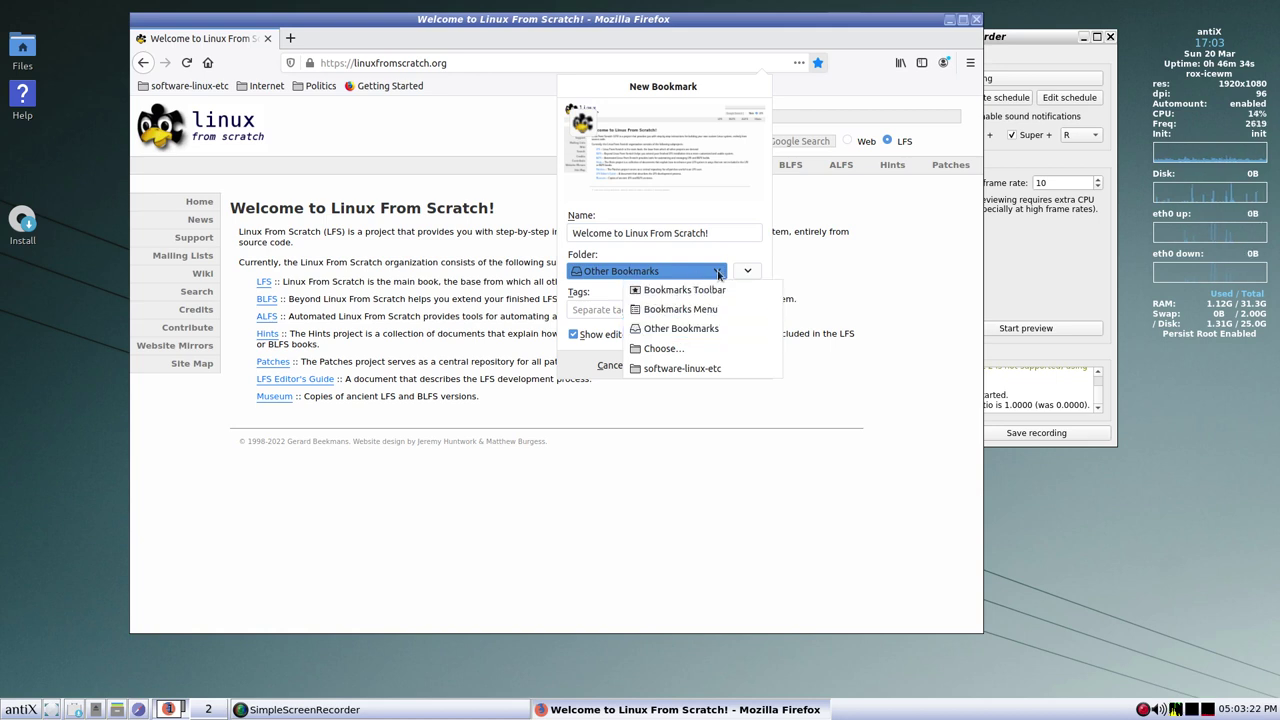
left_click(748, 271)
left_click(747, 271)
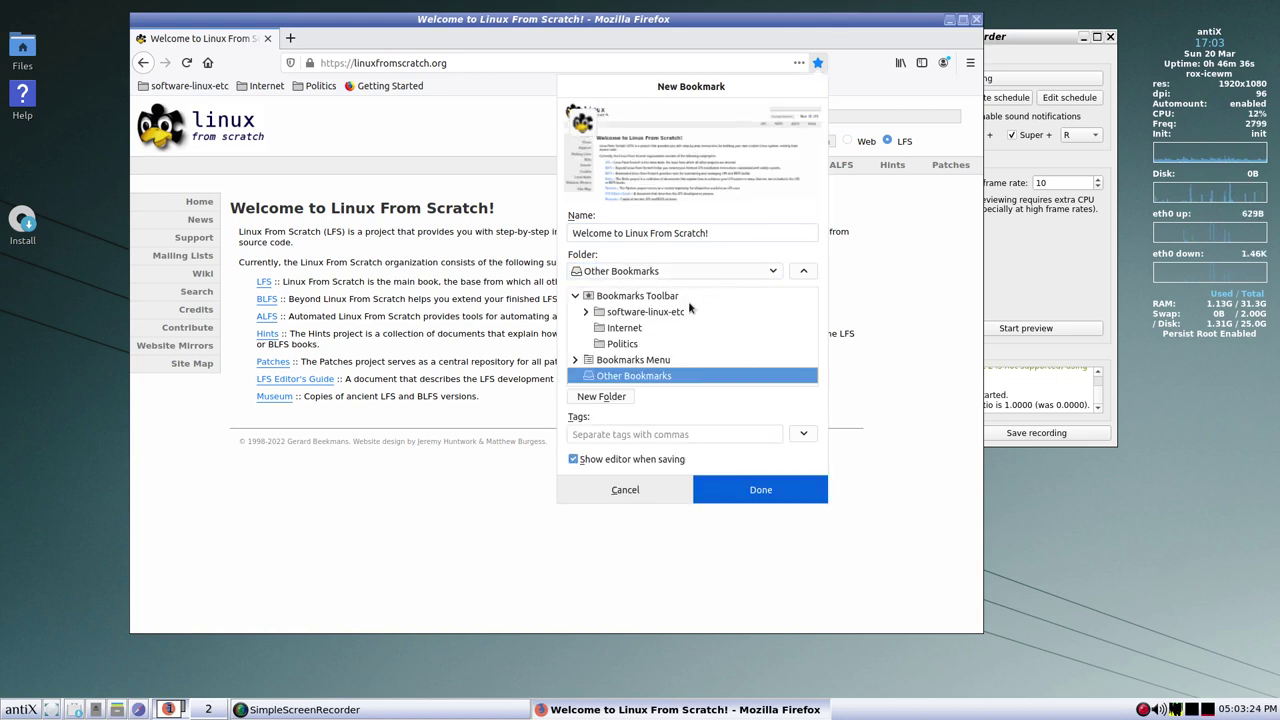
left_click(630, 312)
left_click(758, 490)
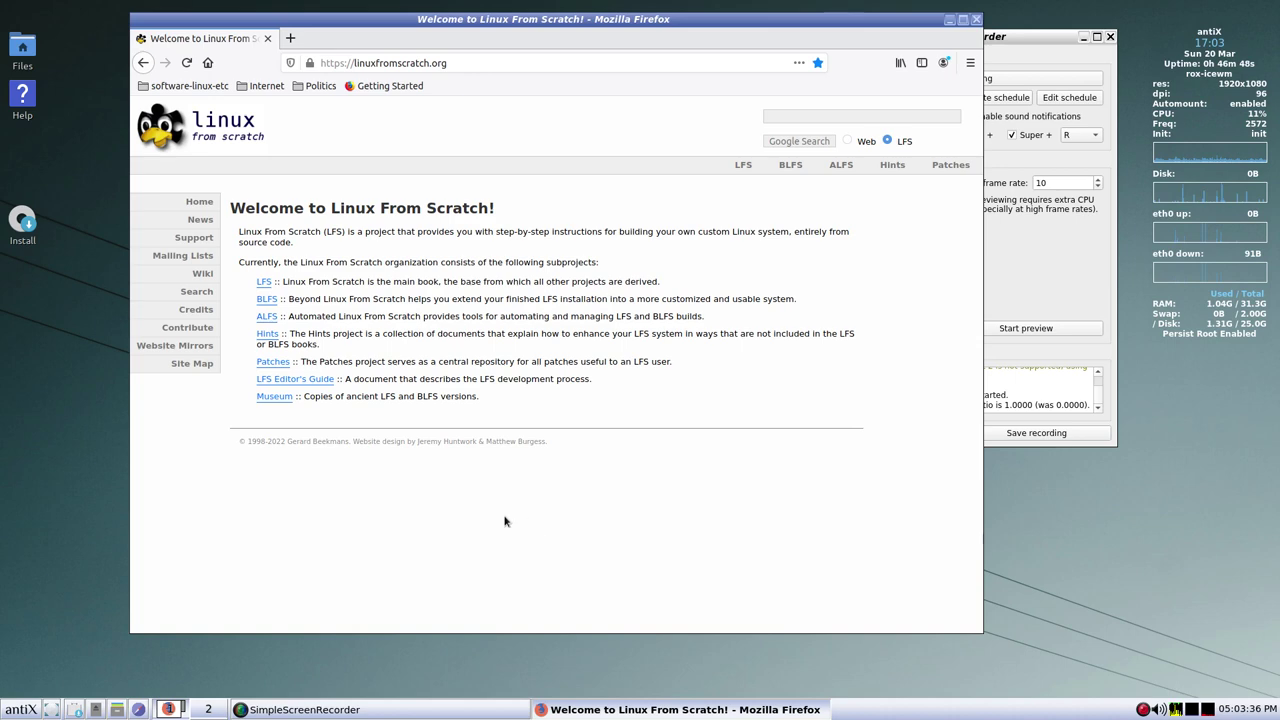
- Load tails.boum.org and save its 'Tails' bookmark in the software-linux-etc folder
left_click(454, 64)
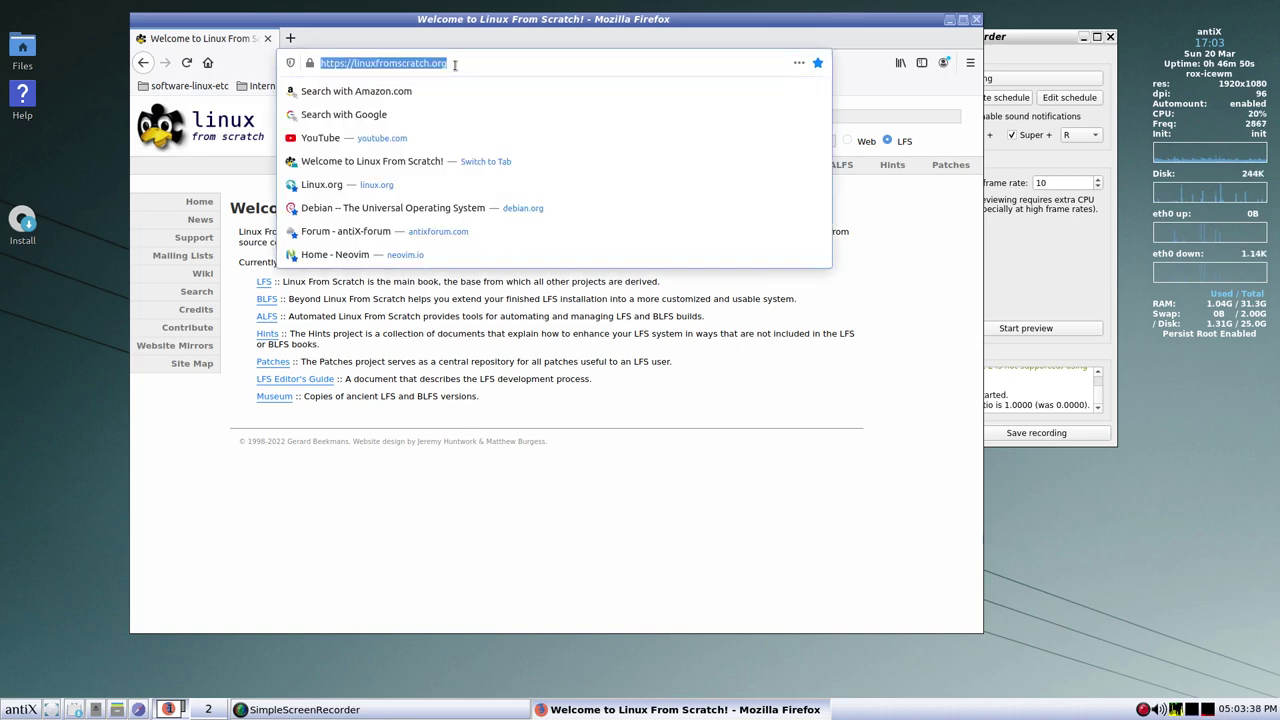
type("tai")
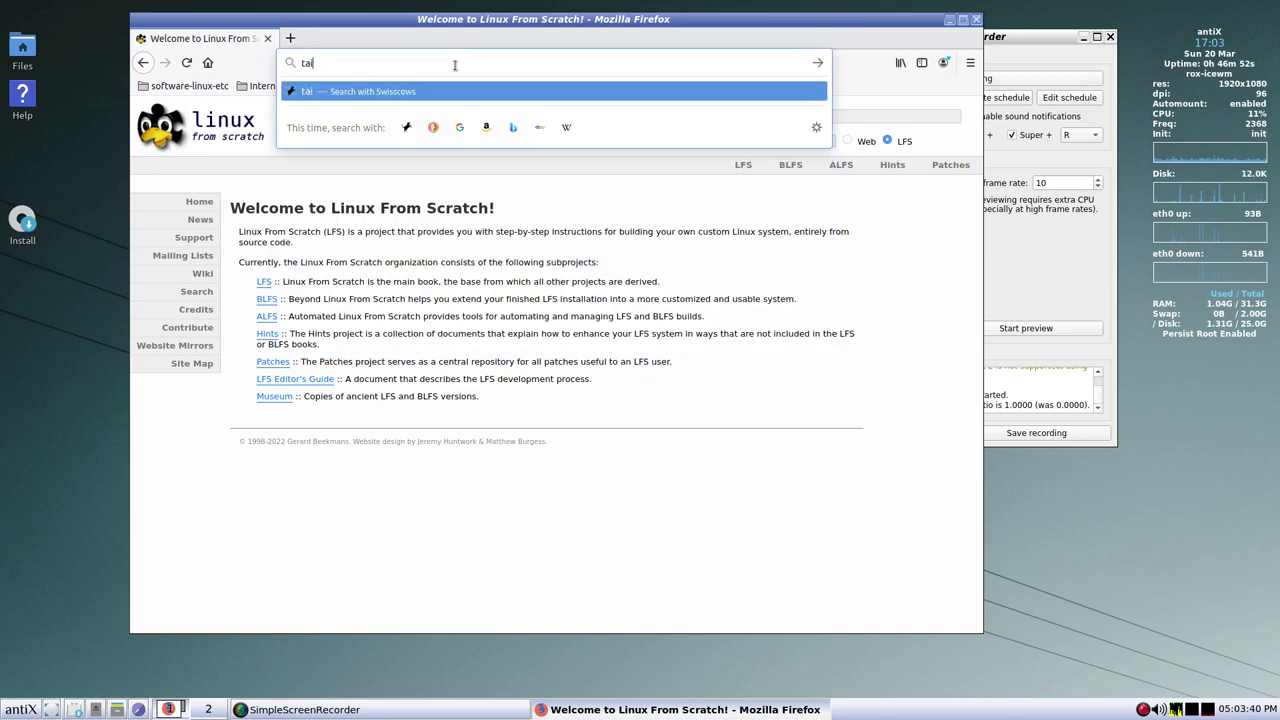
type("ls")
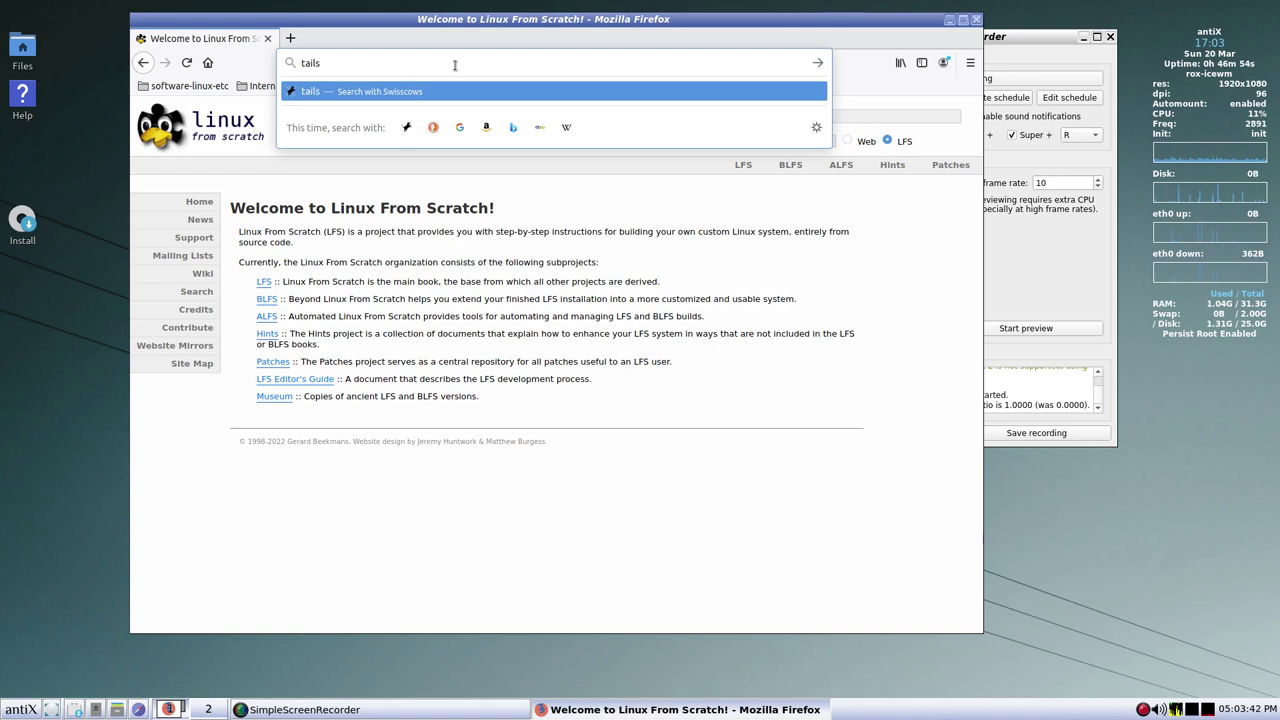
type(".boum")
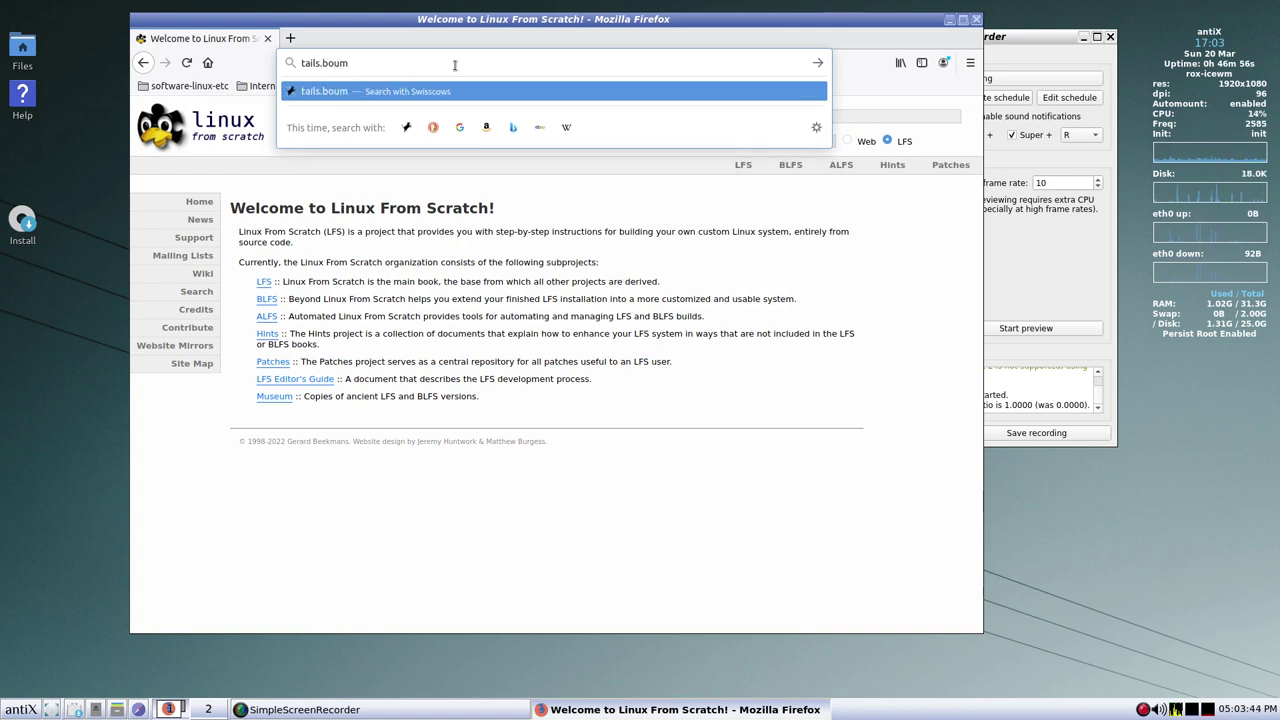
type(".org")
key("Return")
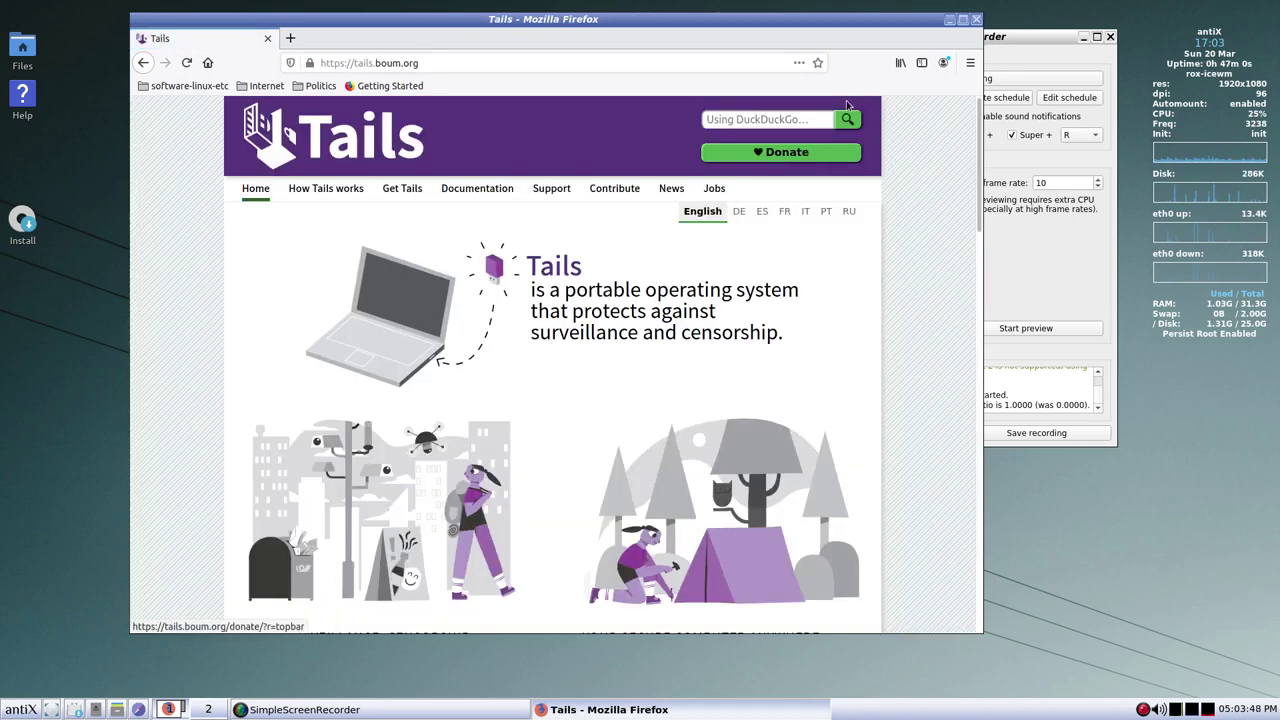
left_click(818, 64)
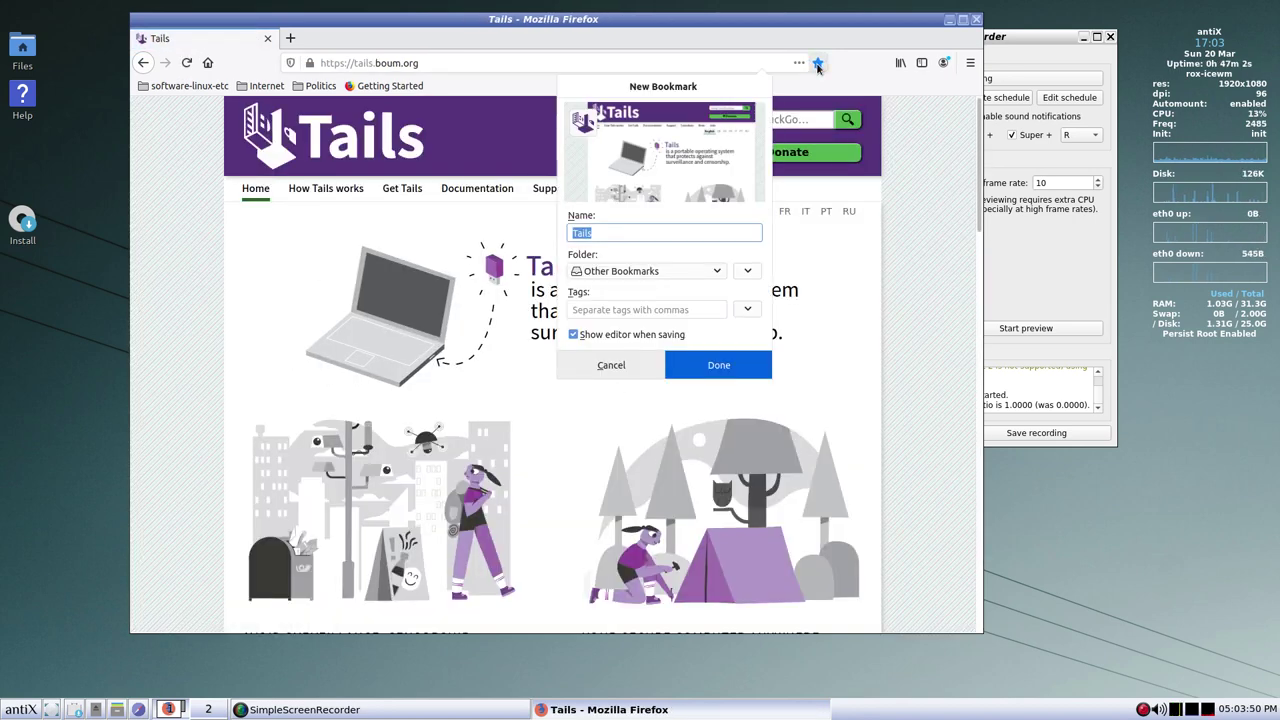
left_click(700, 268)
left_click(669, 352)
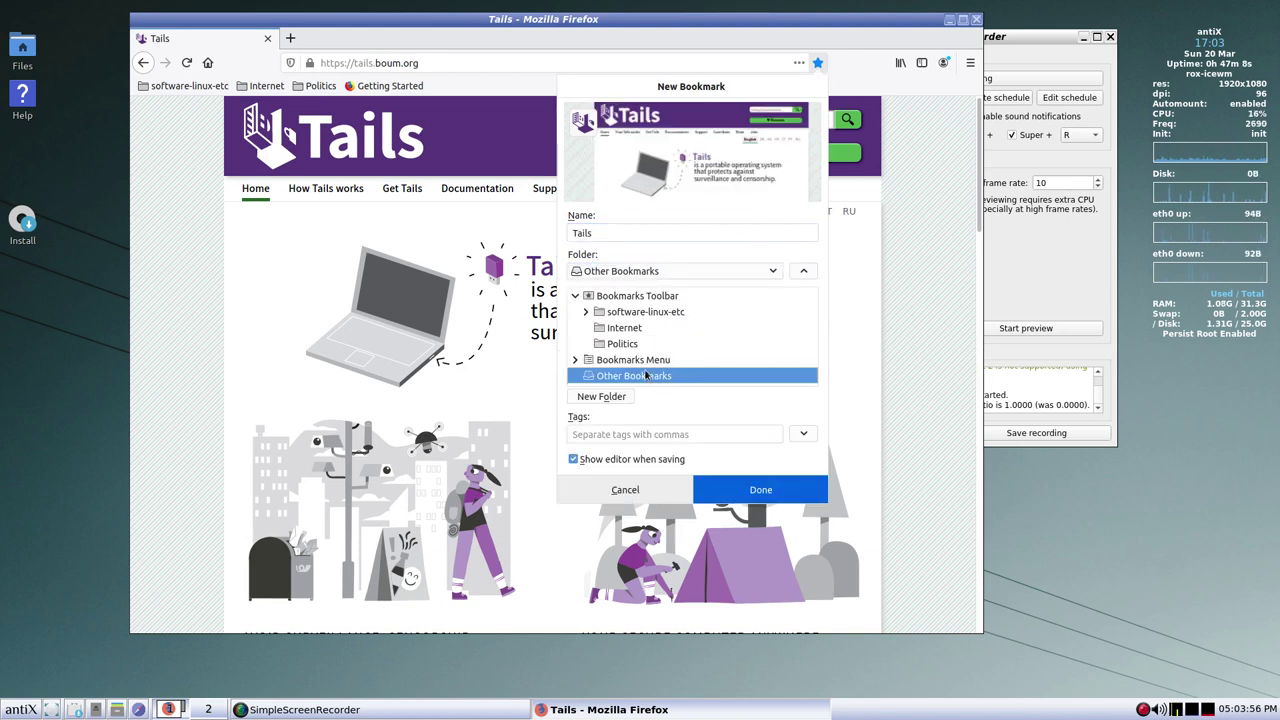
left_click(618, 313)
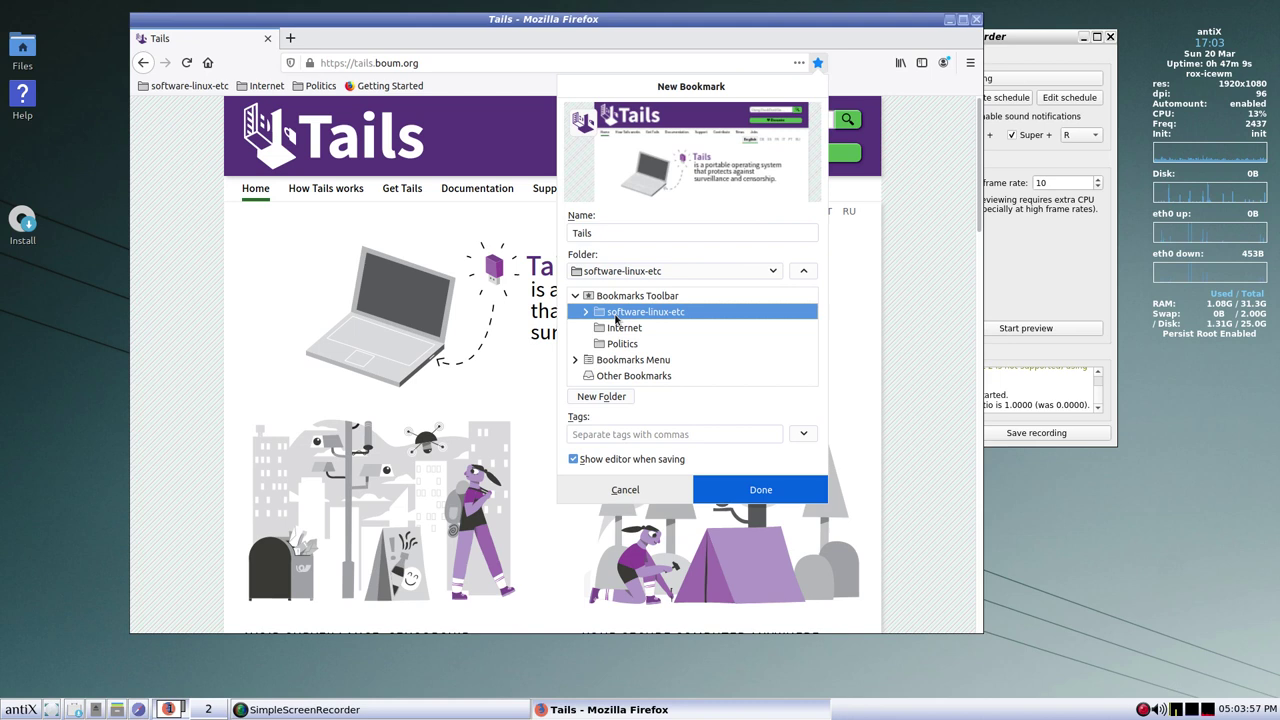
left_click(760, 490)
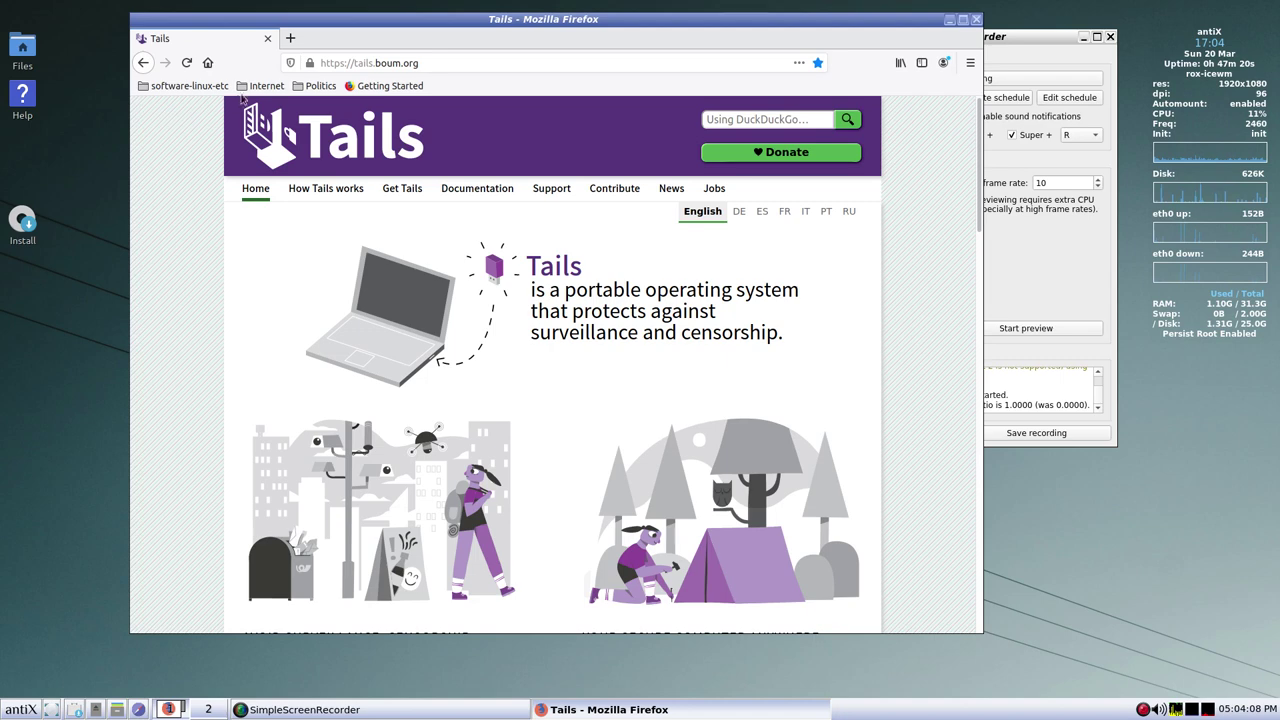
- Load eff.org and bookmark the Electronic Frontier Foundation page into the Internet folder
left_click(434, 63)
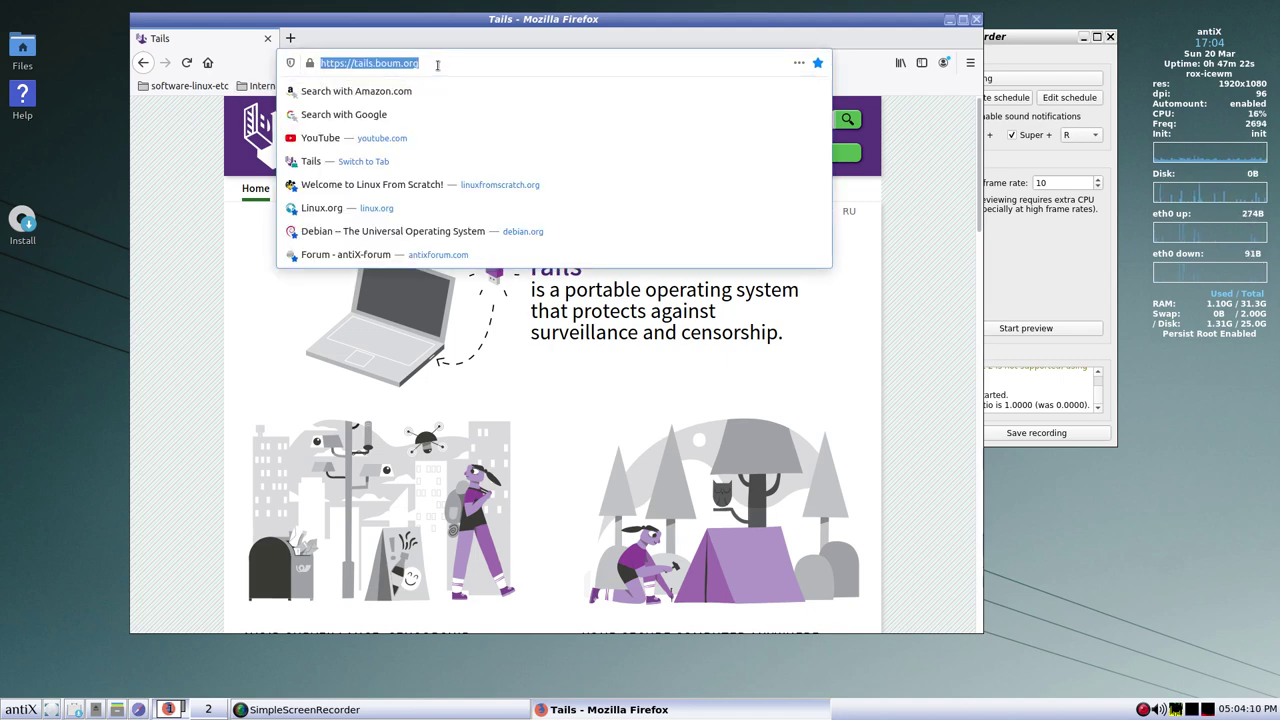
type("eff.or")
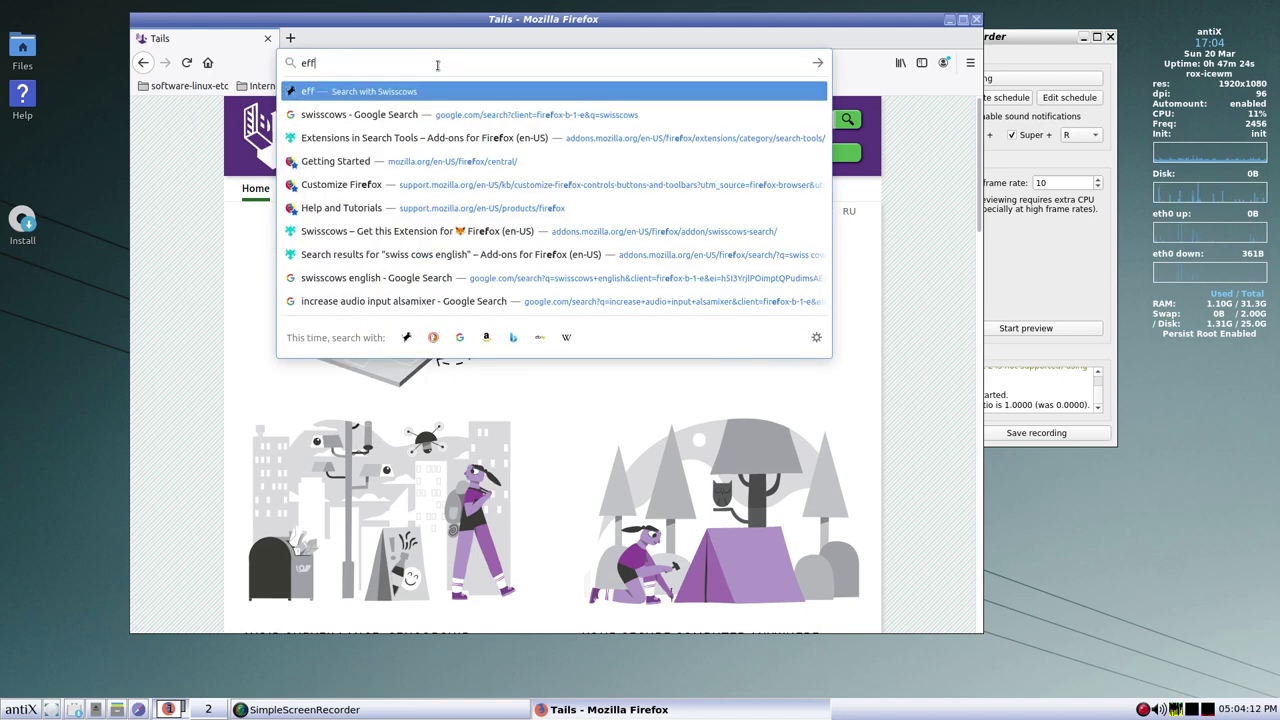
type("g")
key("Return")
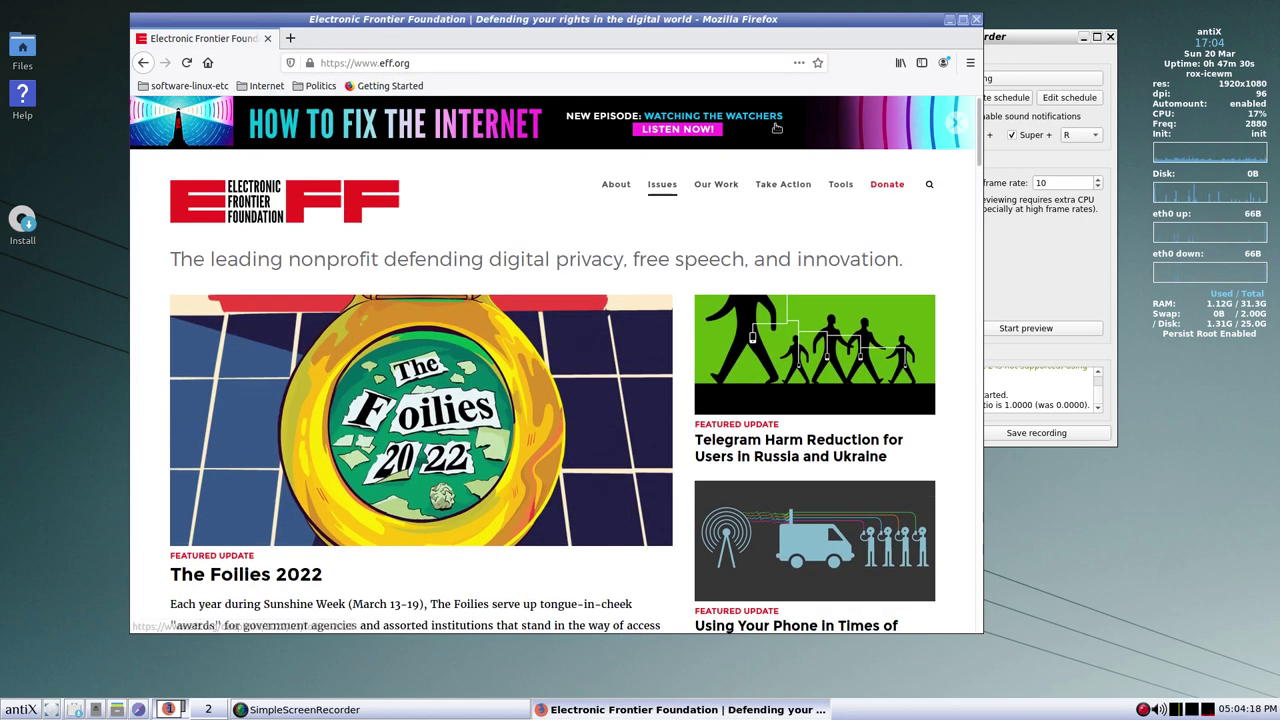
left_click(818, 64)
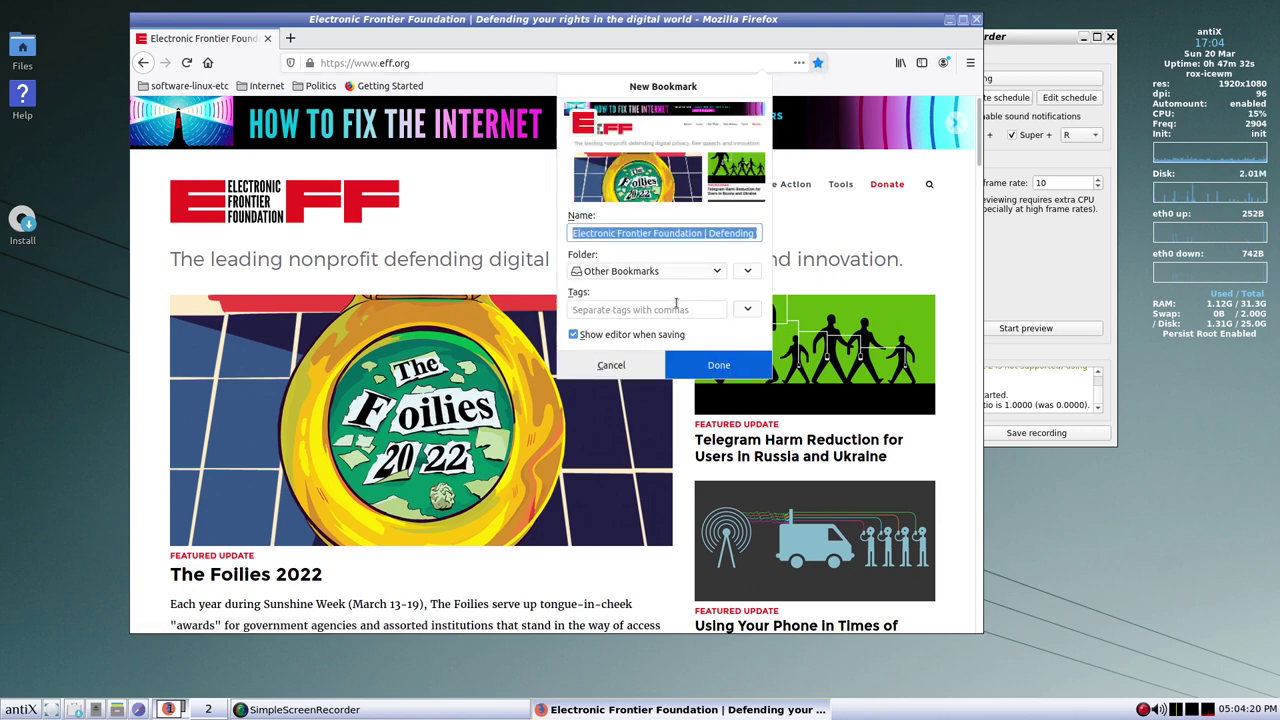
left_click(668, 272)
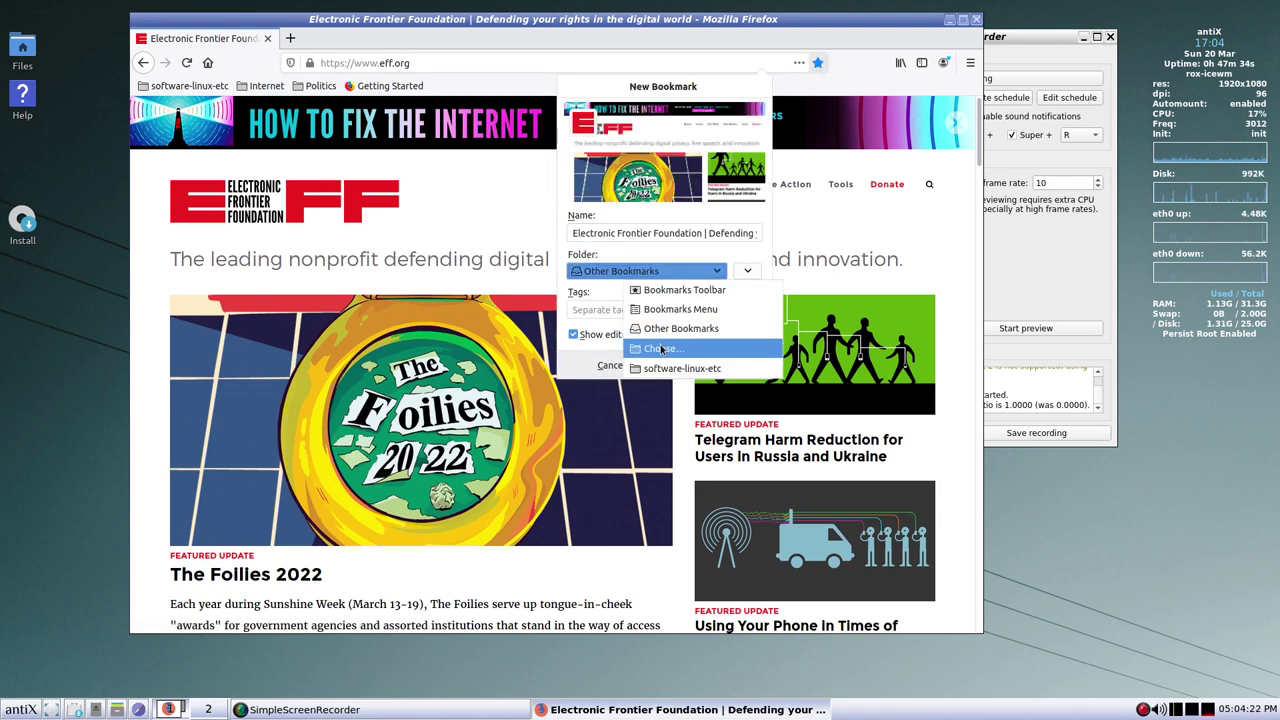
left_click(661, 348)
left_click(628, 330)
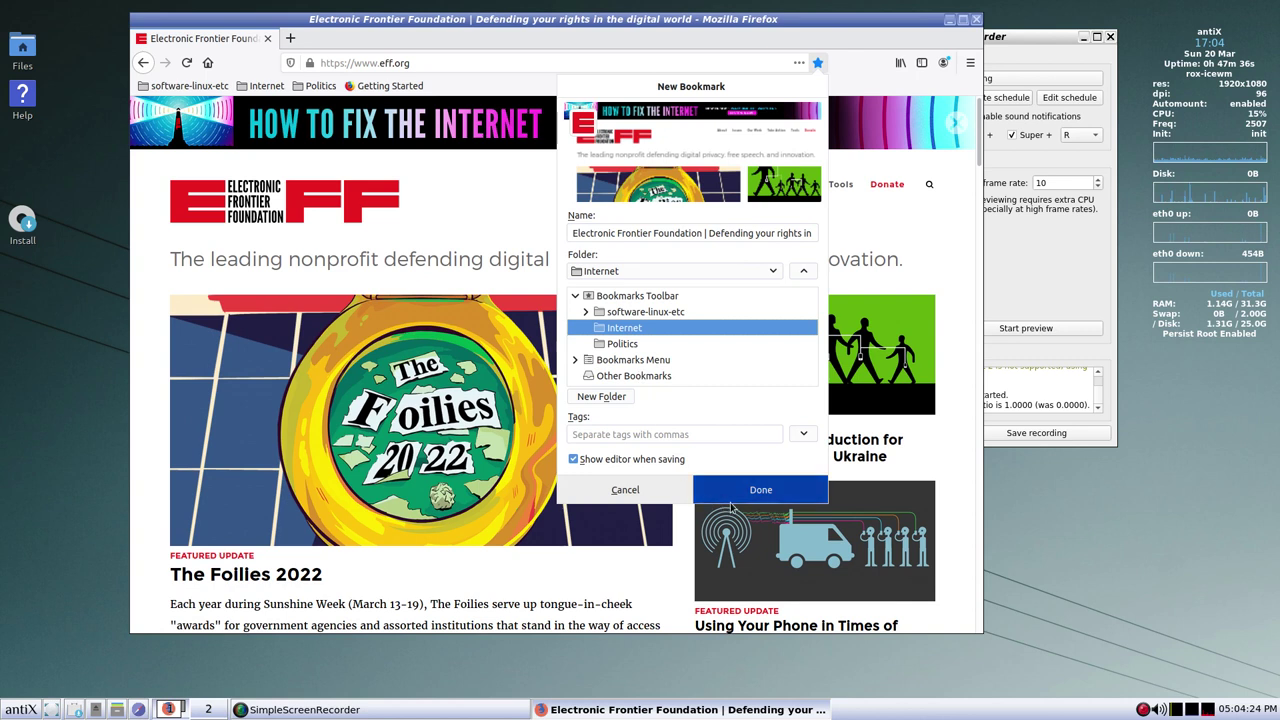
left_click(760, 490)
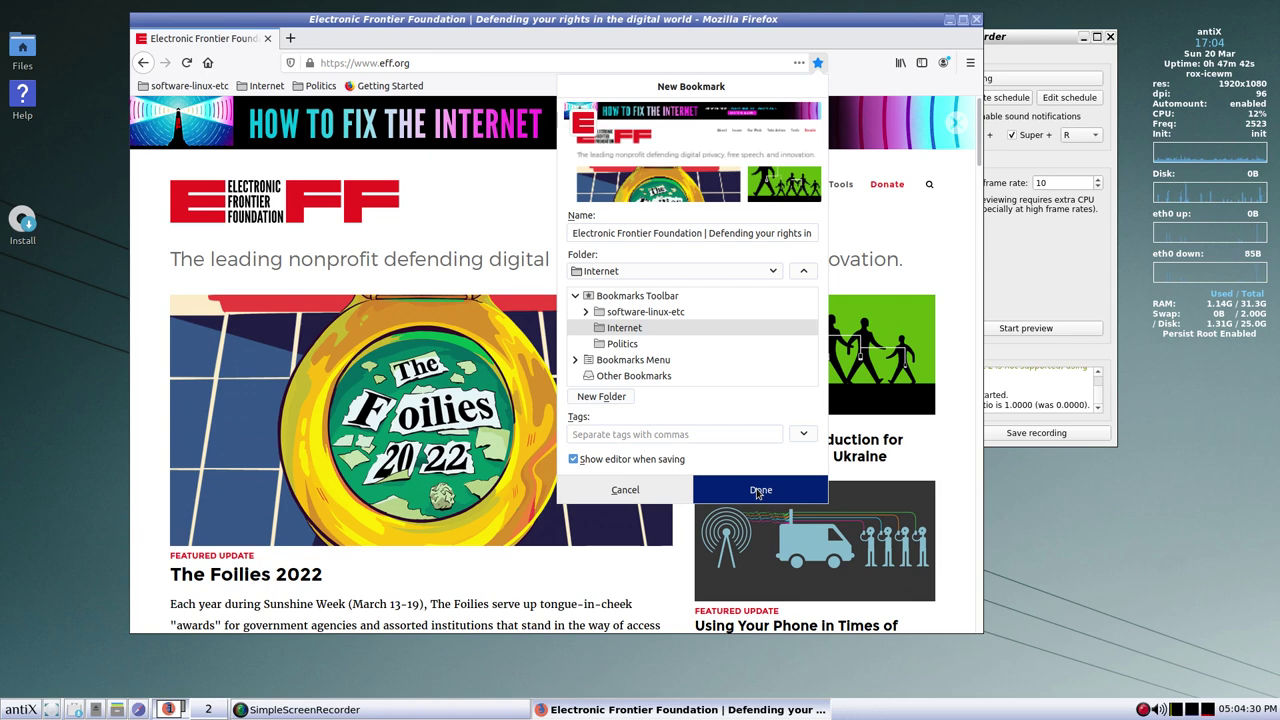
left_click(760, 490)
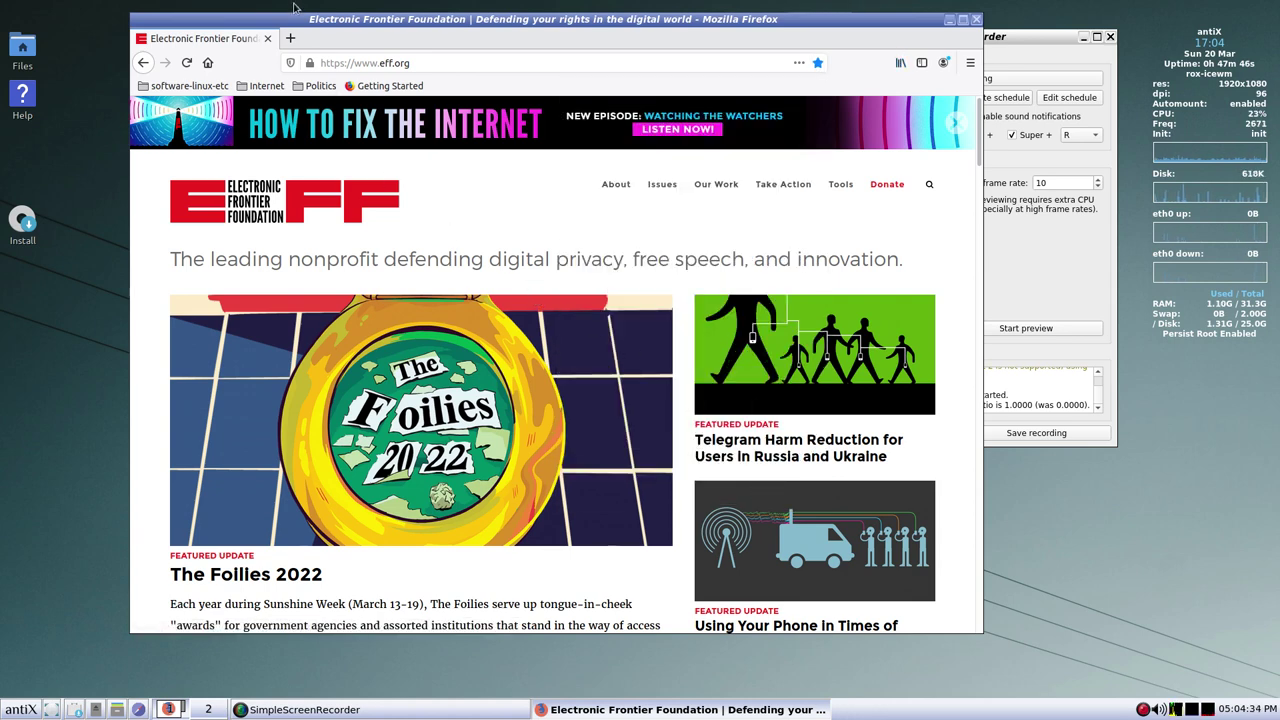
- Load edri.org and bookmark 'European Digital Rights (EDRi)' into software-linux-etc
left_click(419, 63)
type("edri.org")
key("Return")
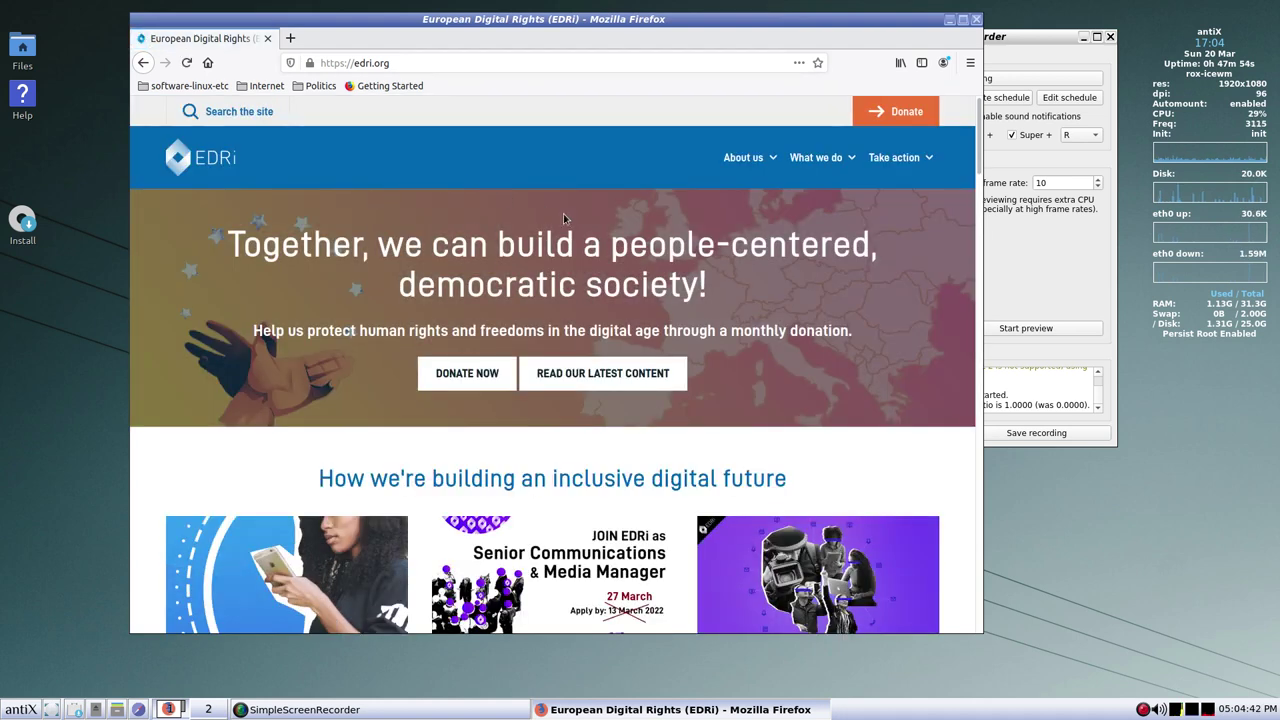
left_click(818, 62)
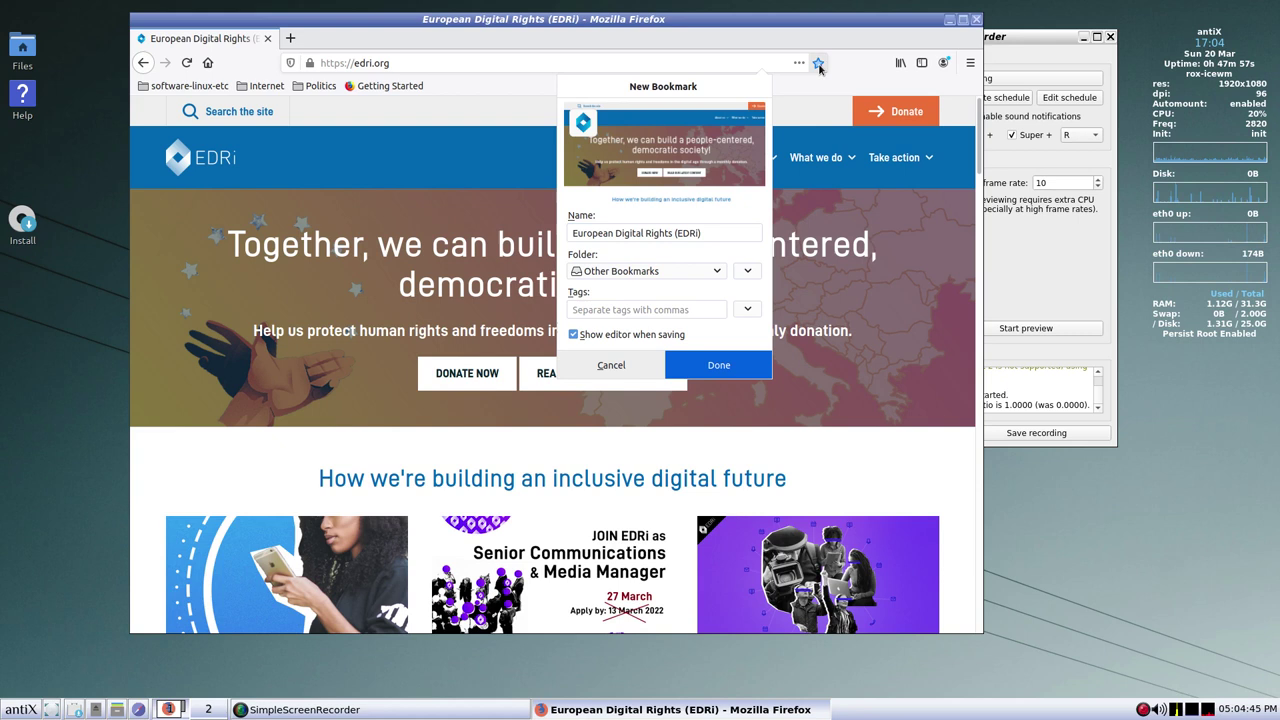
left_click(672, 276)
left_click(673, 348)
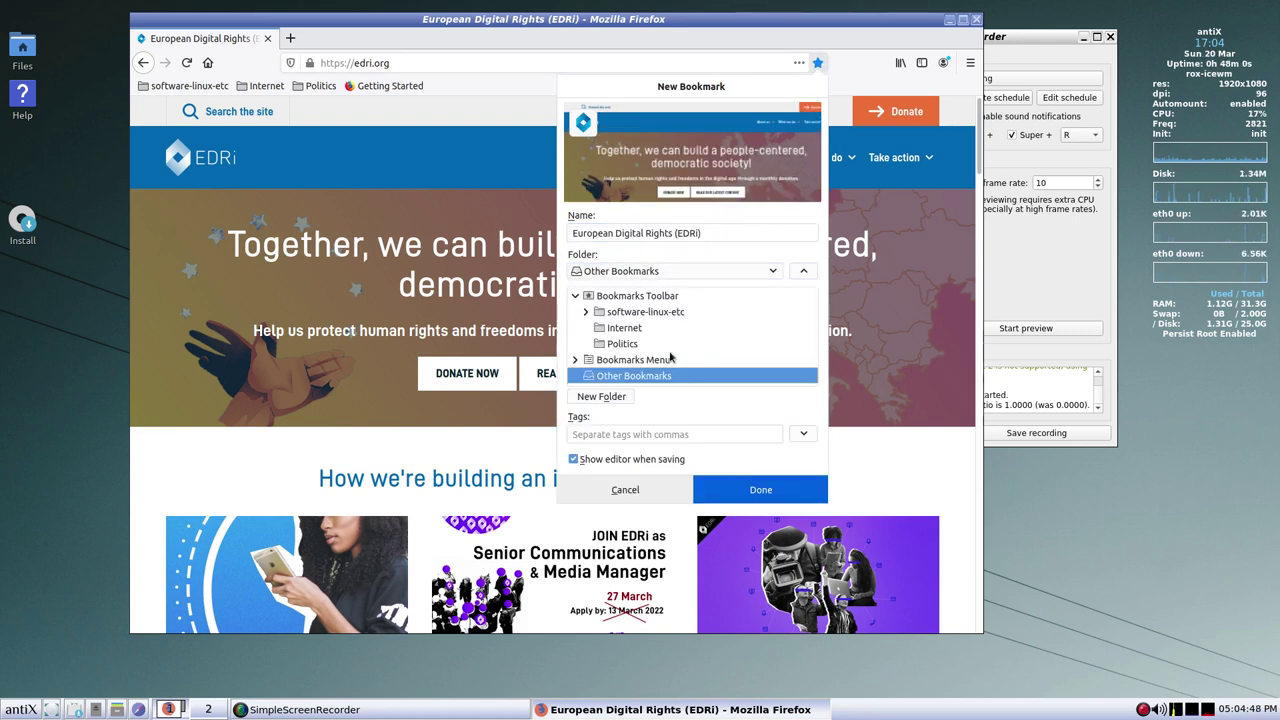
left_click(640, 314)
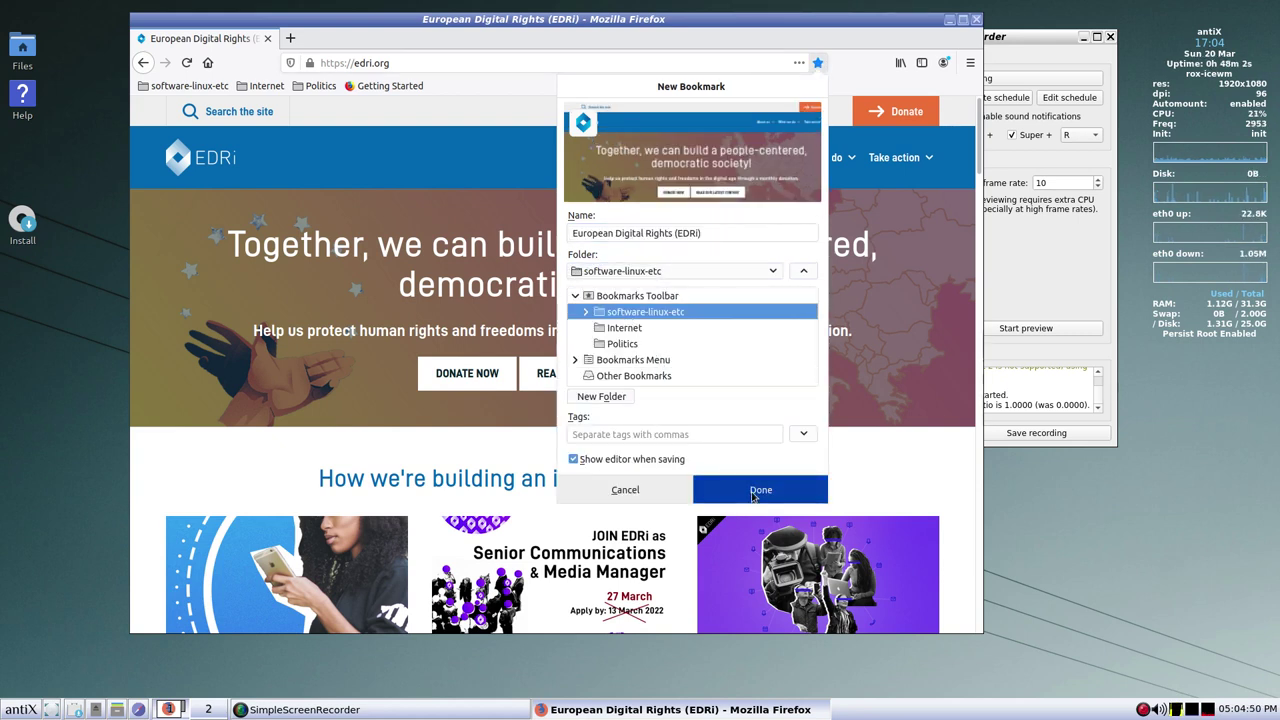
left_click(757, 490)
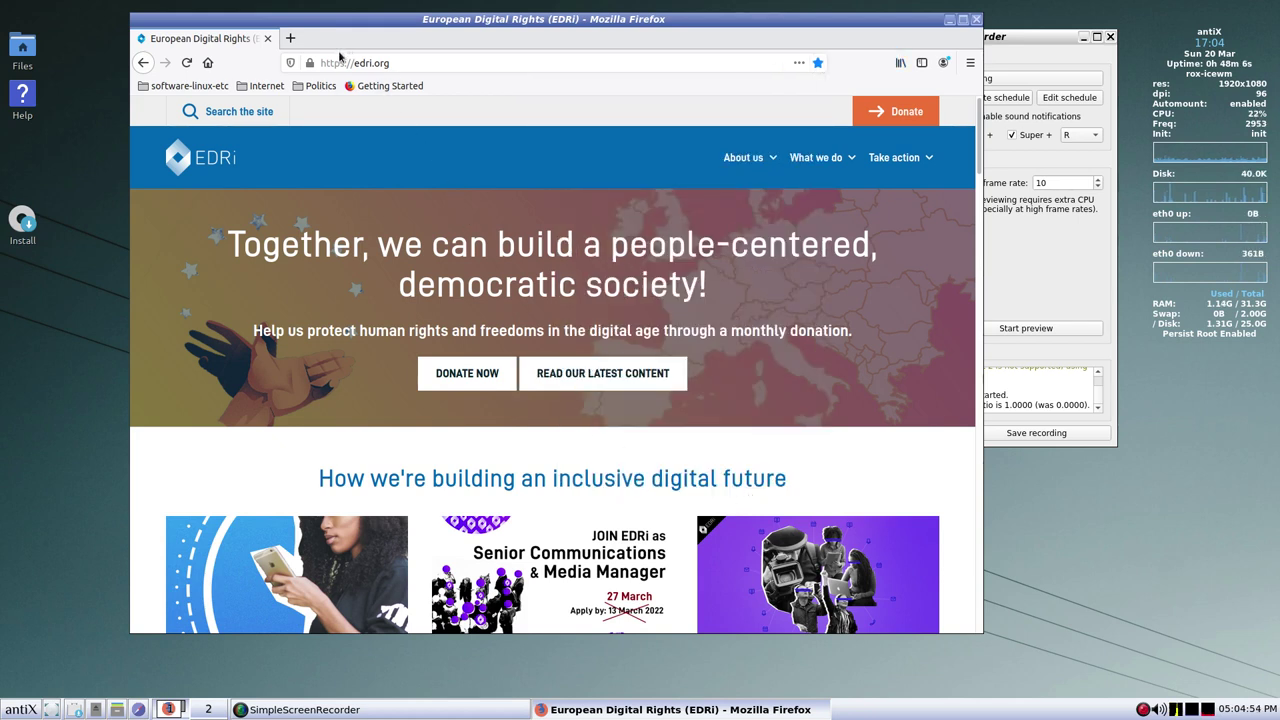
- Load torproject.org and bookmark 'Tor Project | Anonymity Online' into the Internet folder
left_click(404, 64)
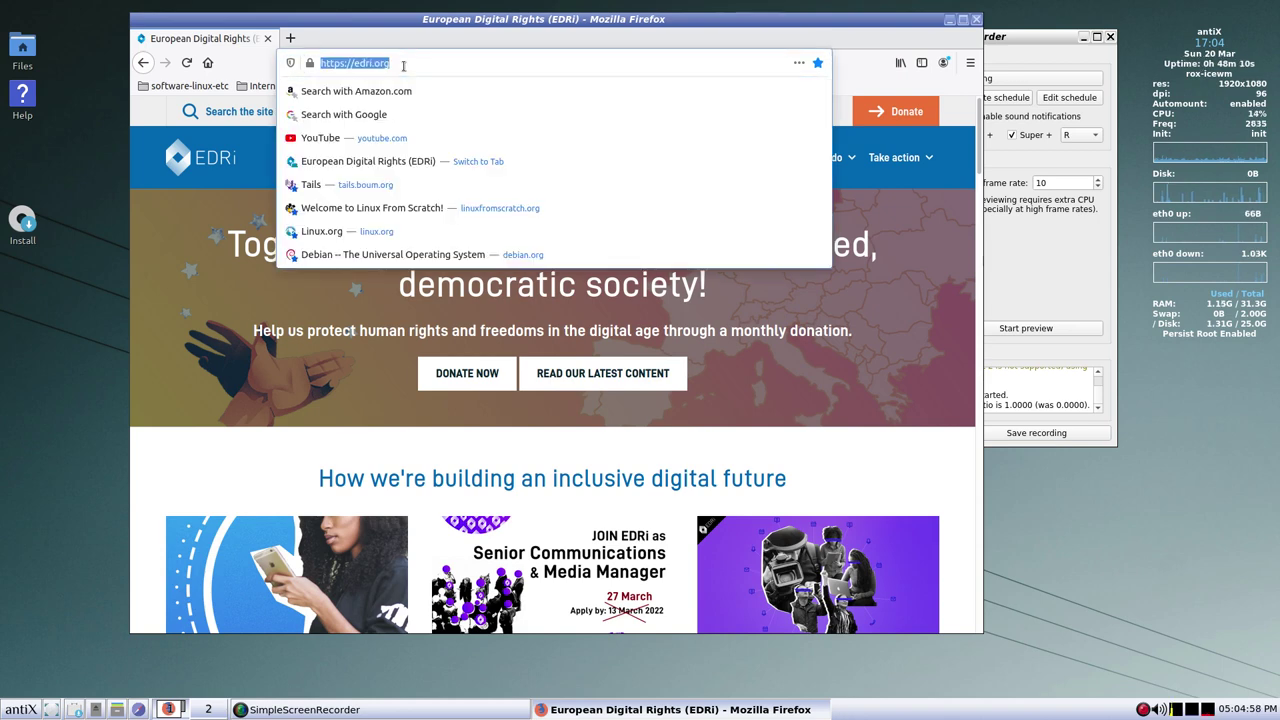
type("torpro")
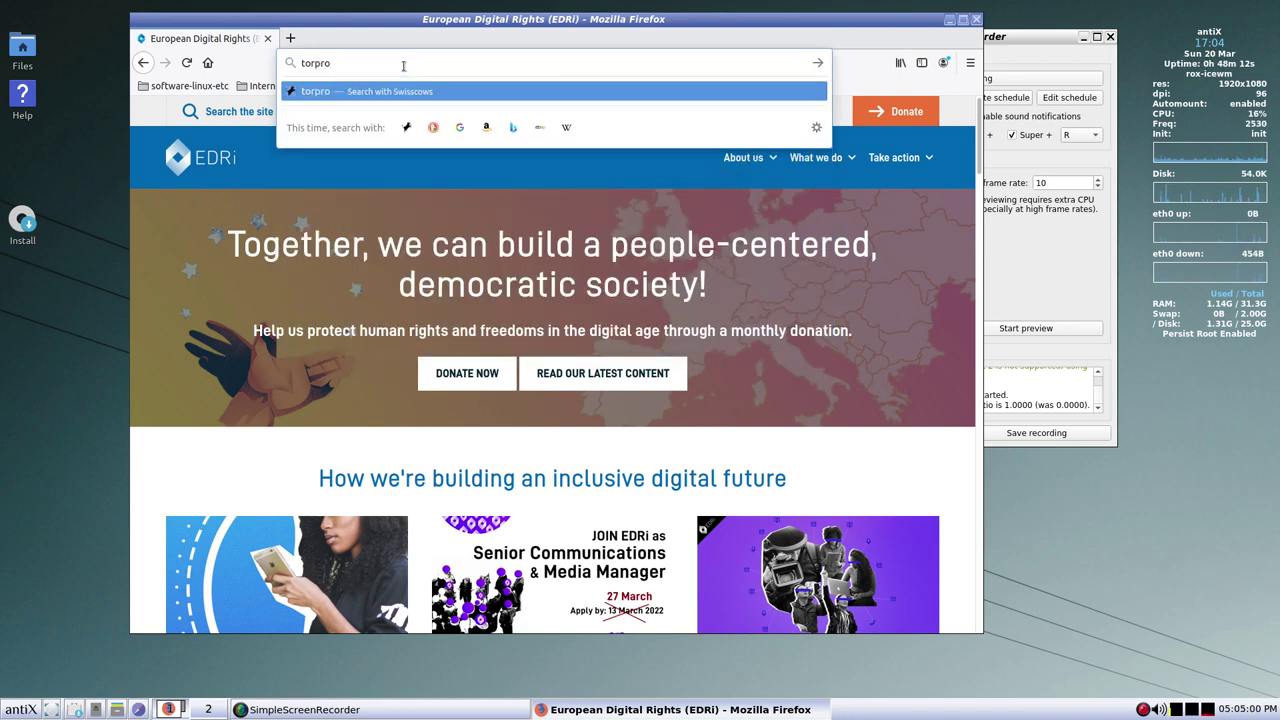
type("ject")
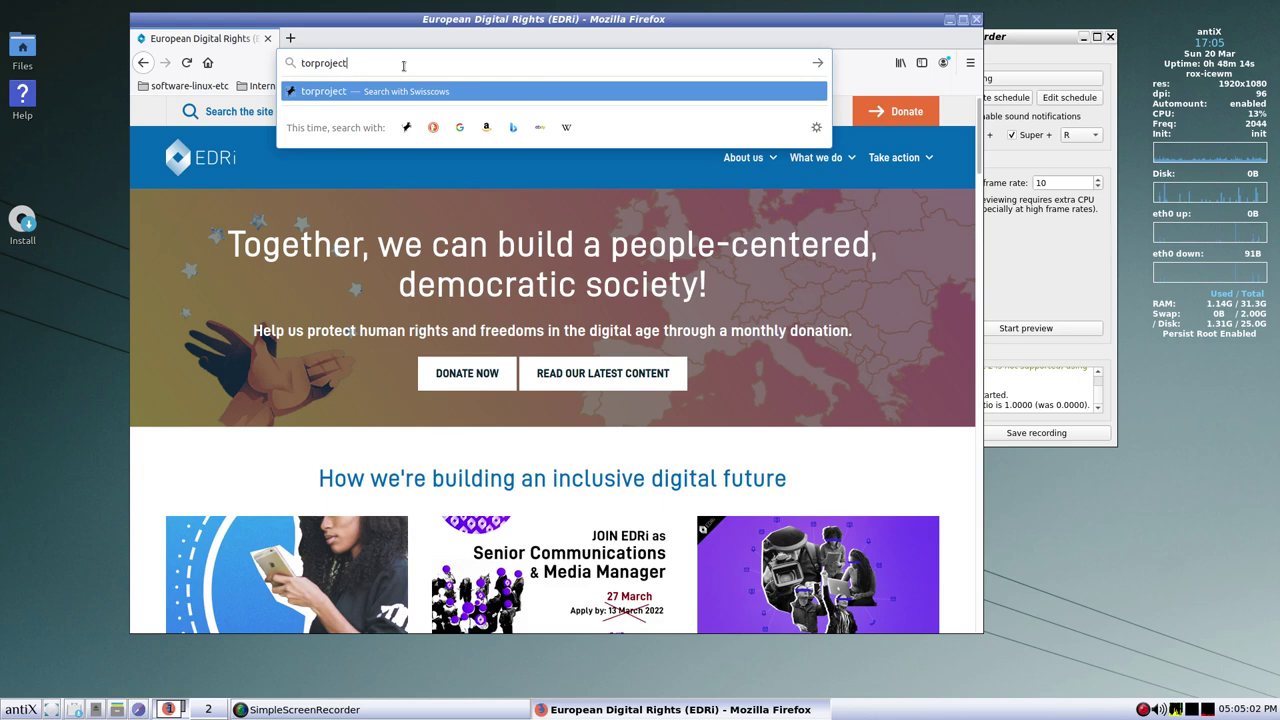
type(".org")
key("Return")
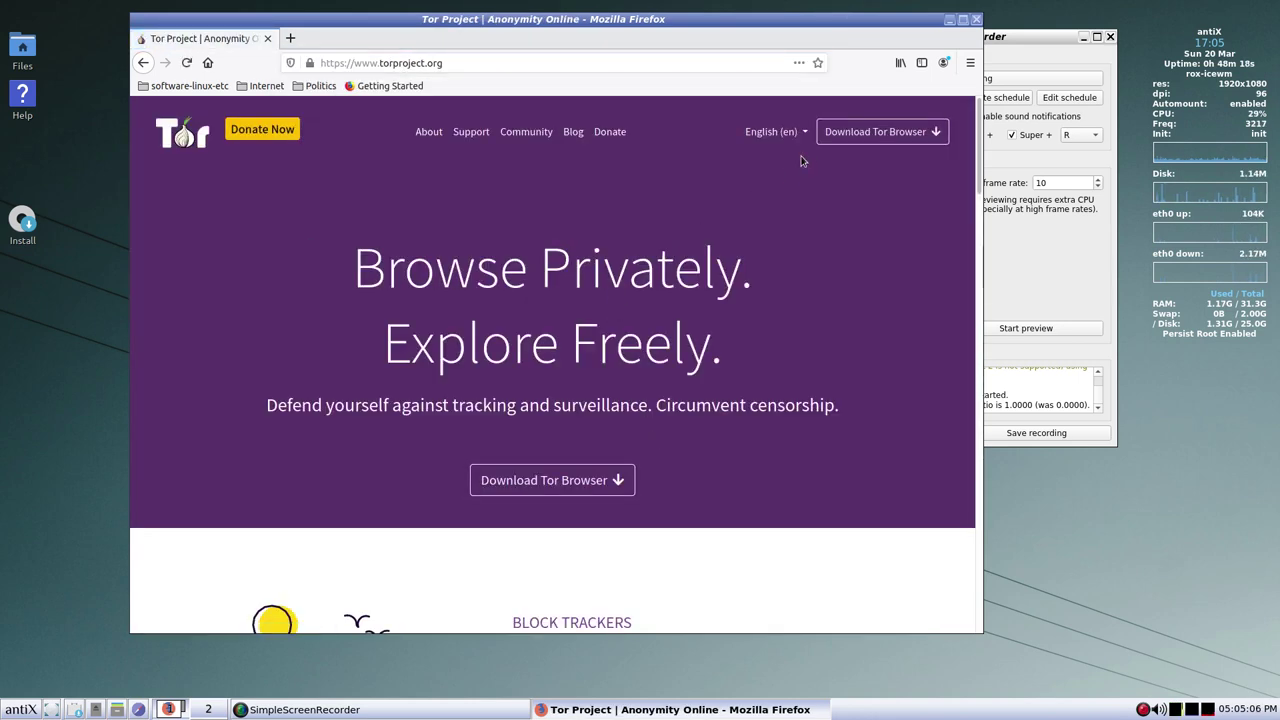
left_click(816, 63)
left_click(657, 271)
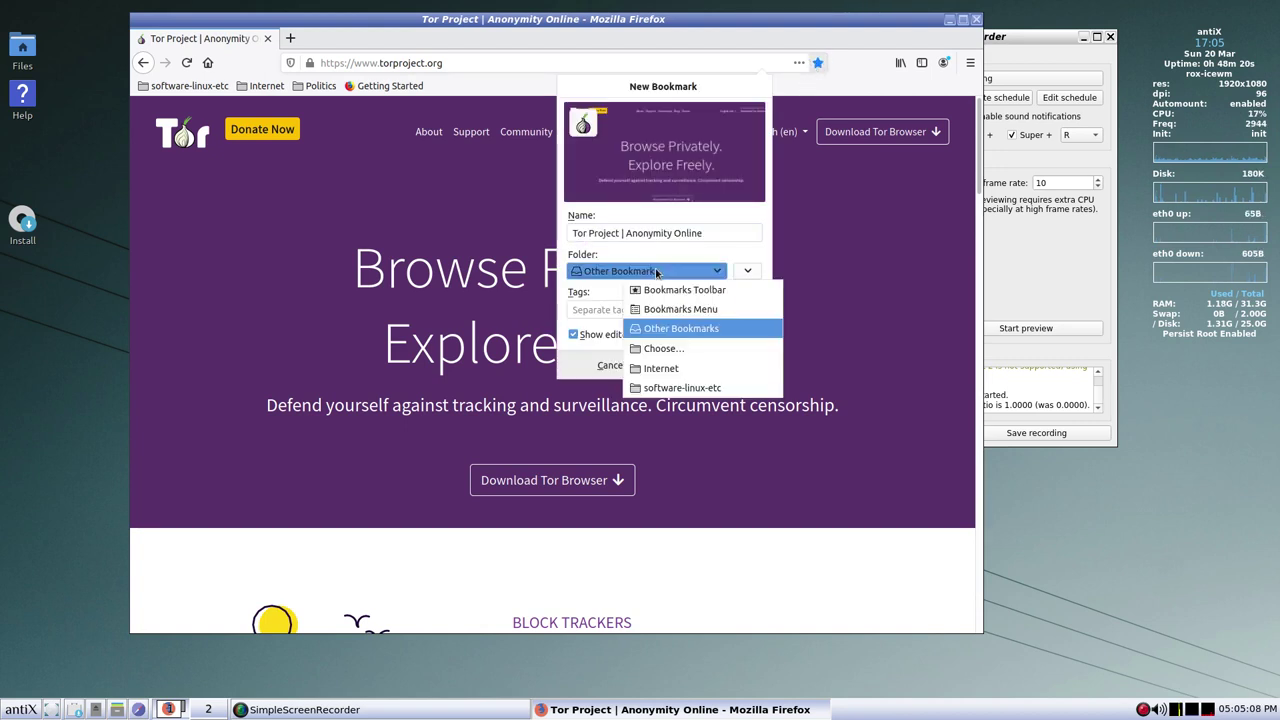
left_click(664, 349)
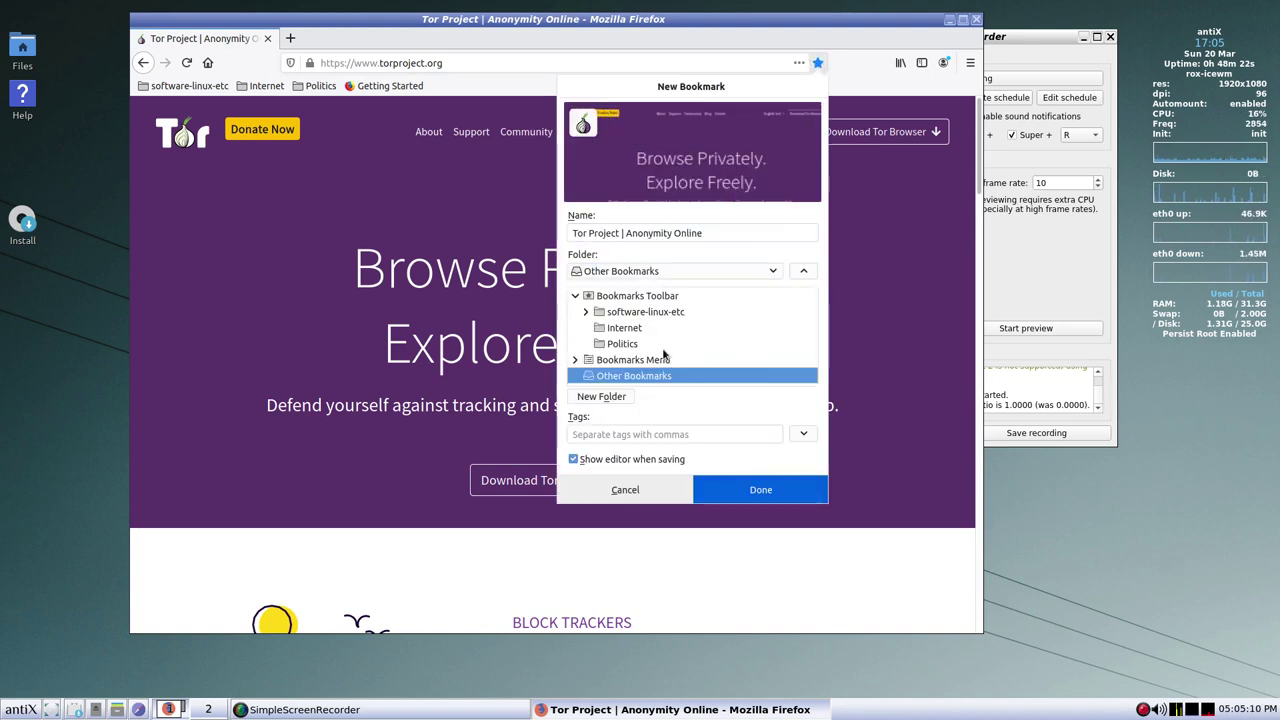
left_click(616, 329)
left_click(722, 489)
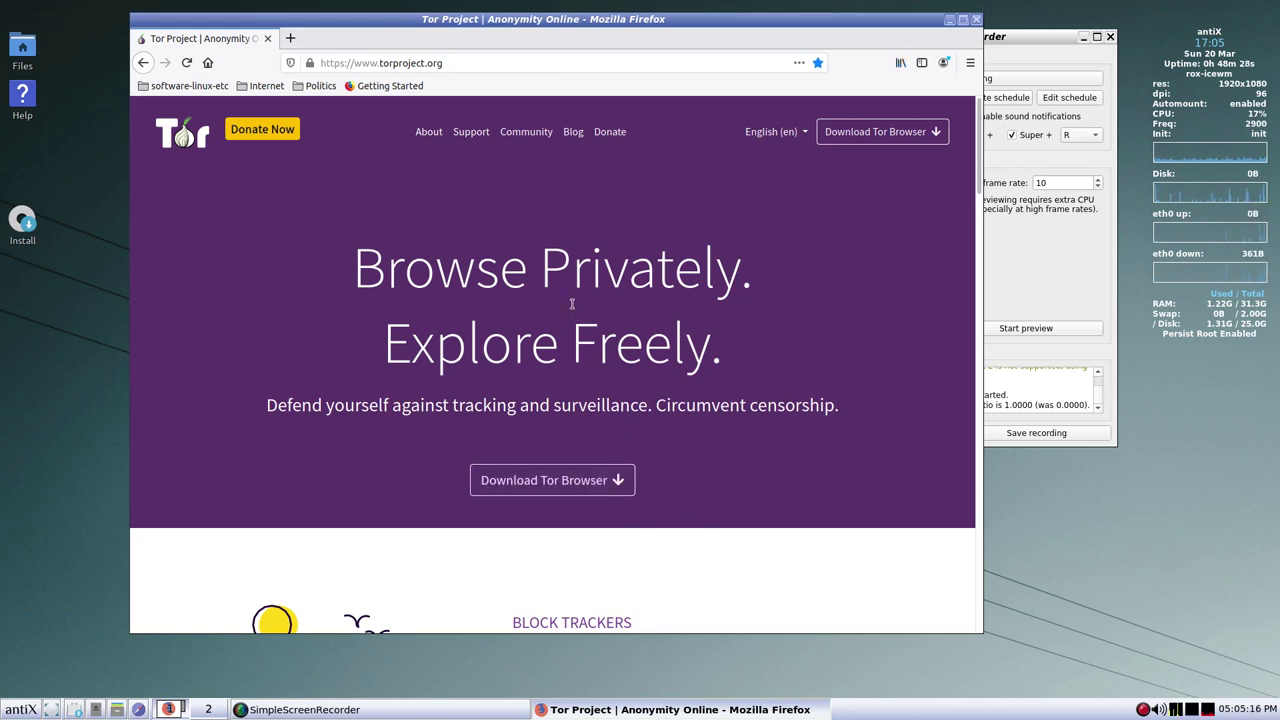
- In a new tab, search the web for 'free software foundati' and open the fsf.org front page
left_click(290, 38)
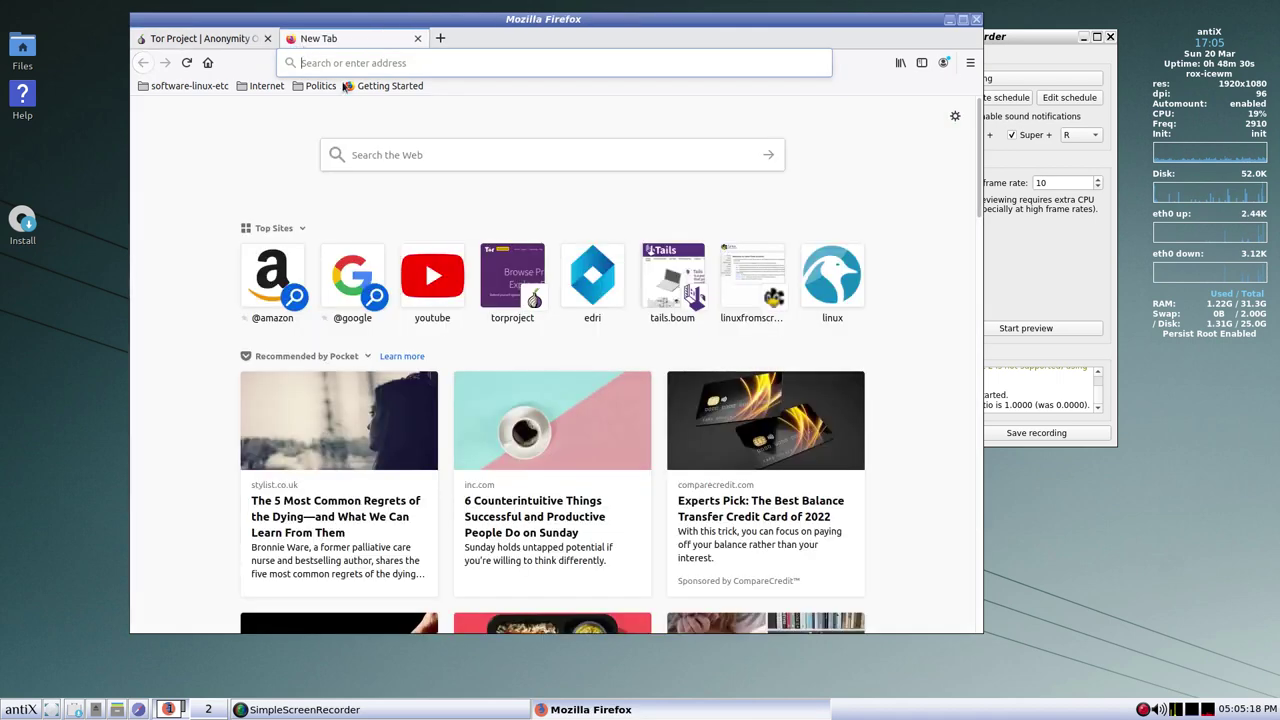
type("free sof")
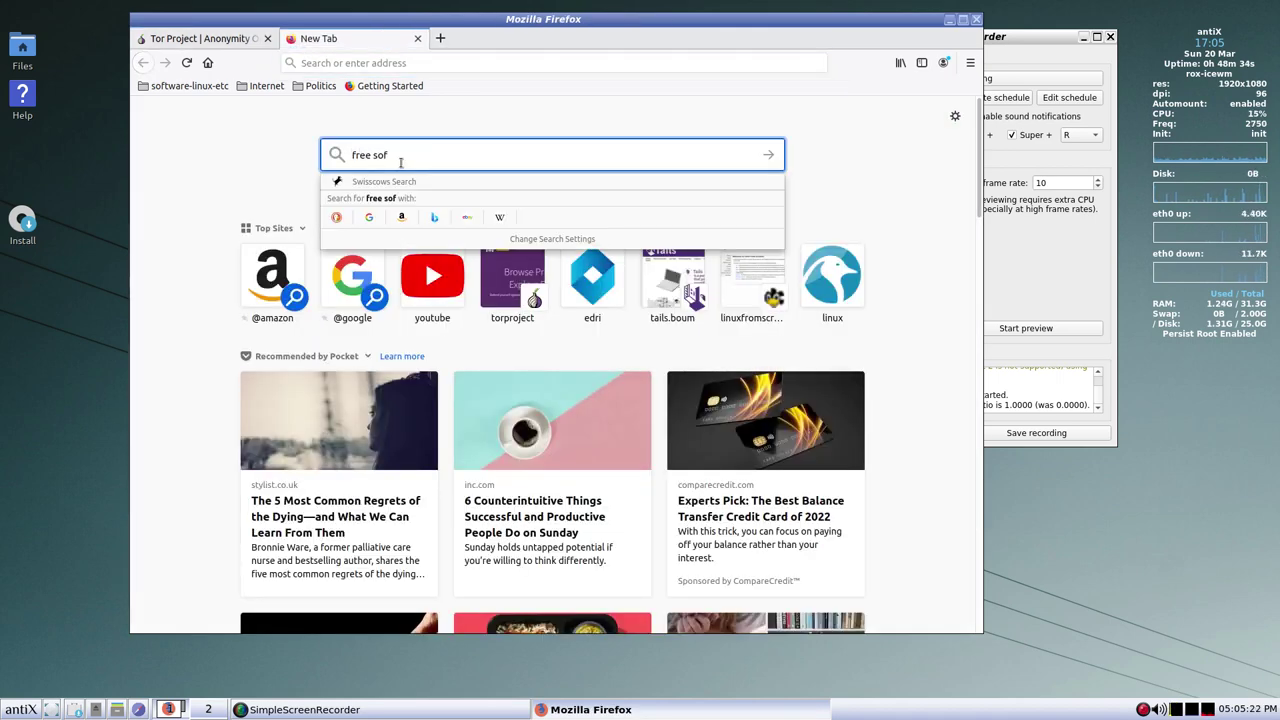
type("tware foundation")
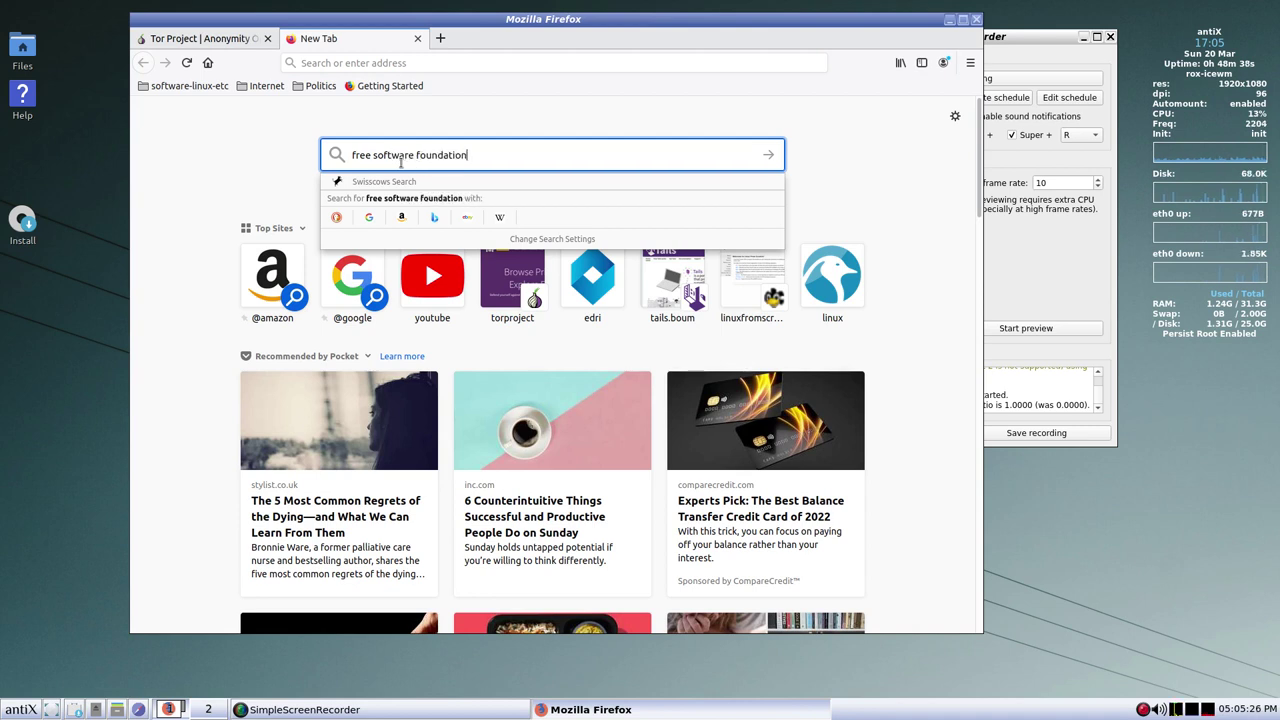
key("Return")
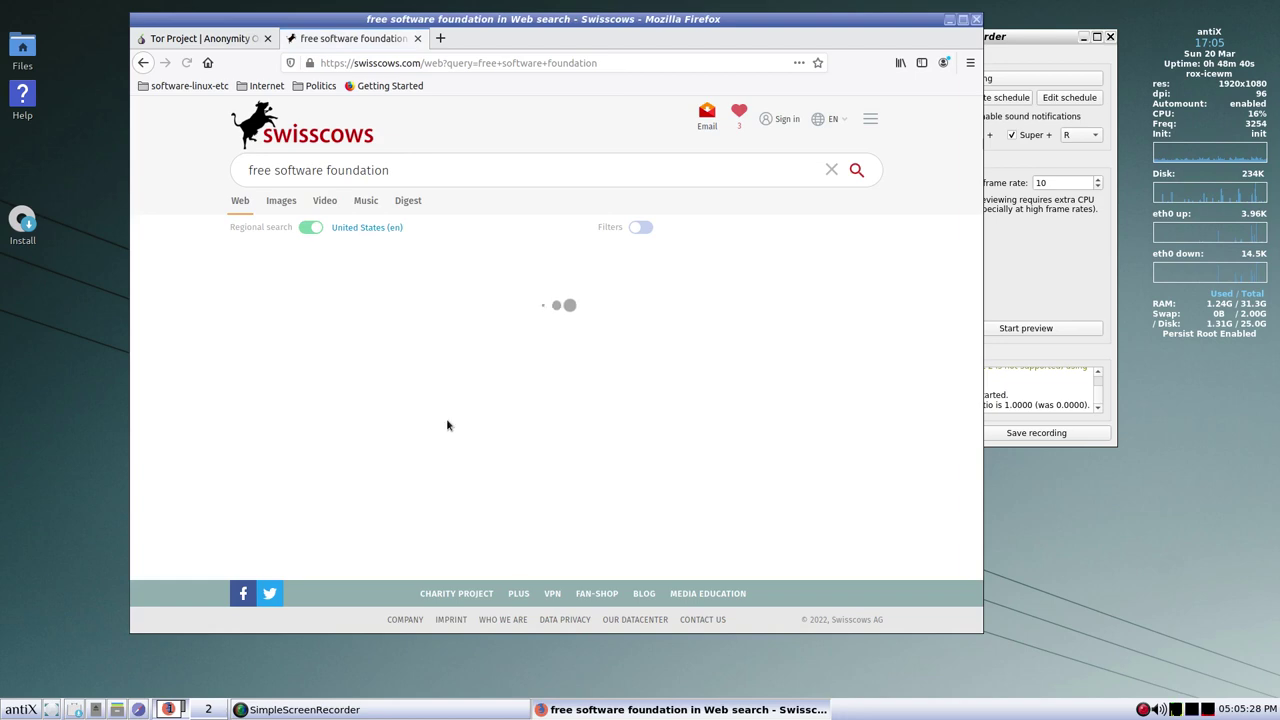
scroll(419, 469, "down", 3)
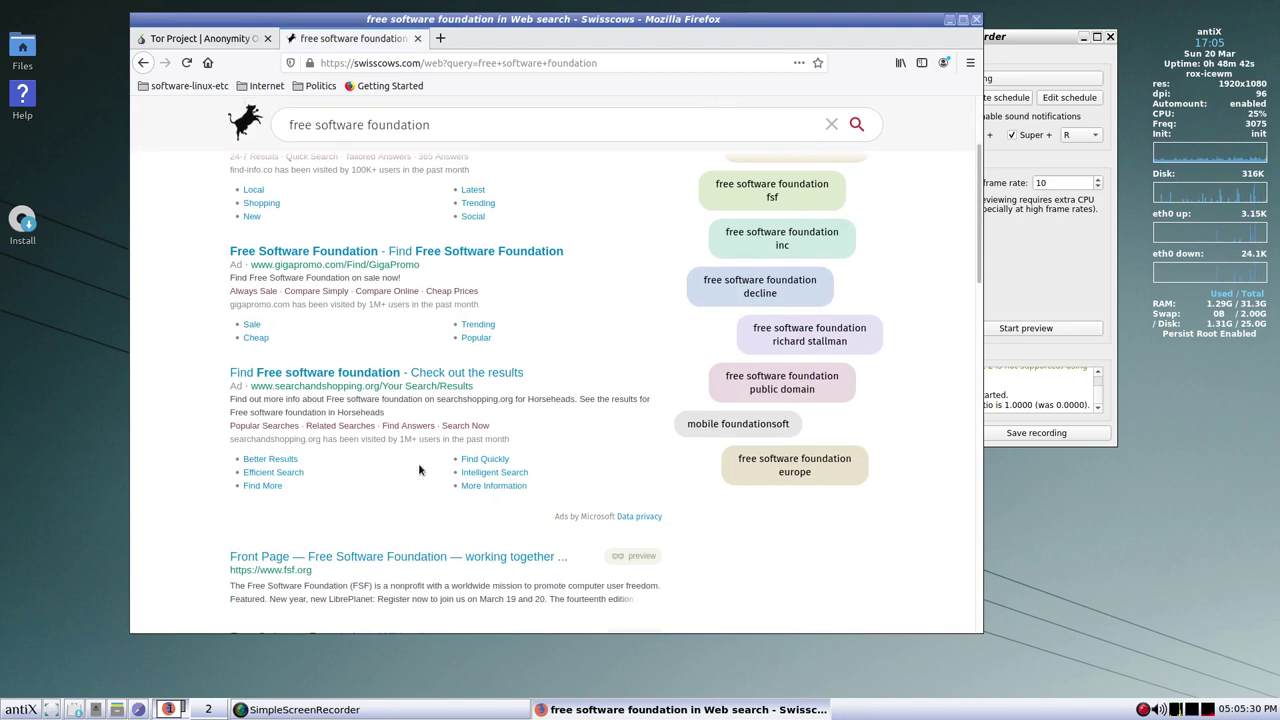
scroll(419, 469, "down", 3)
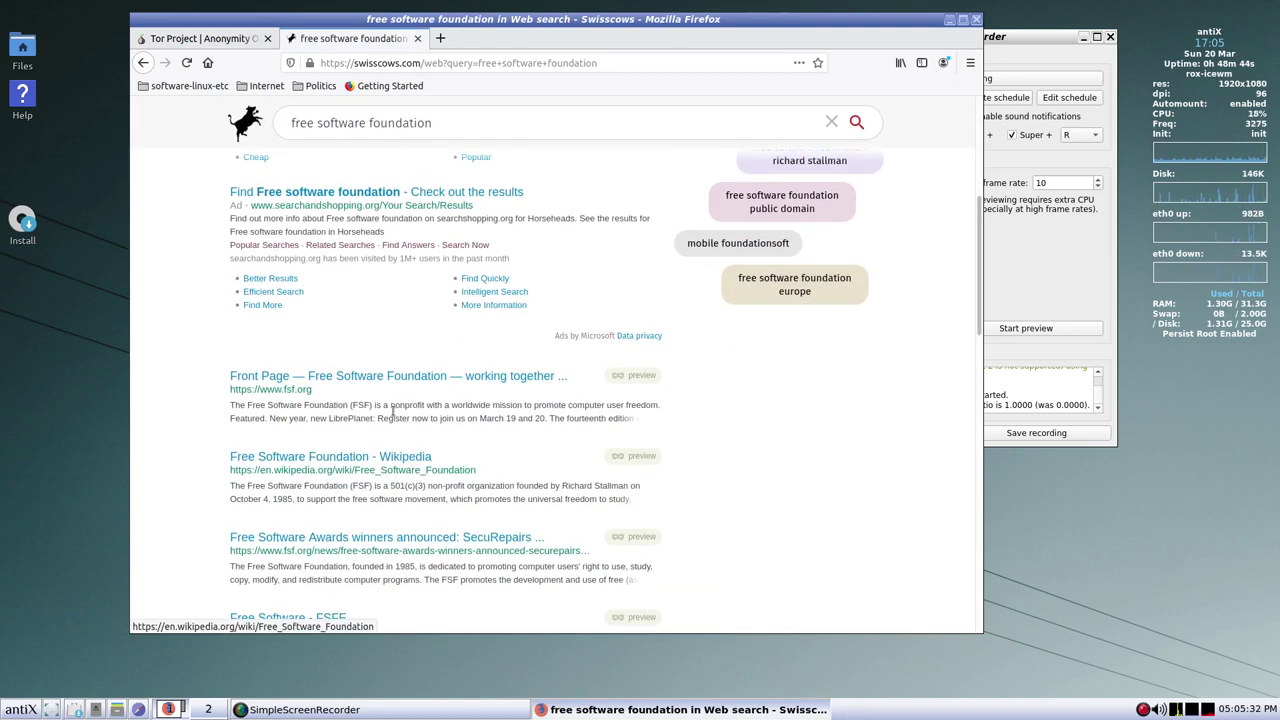
left_click(405, 378)
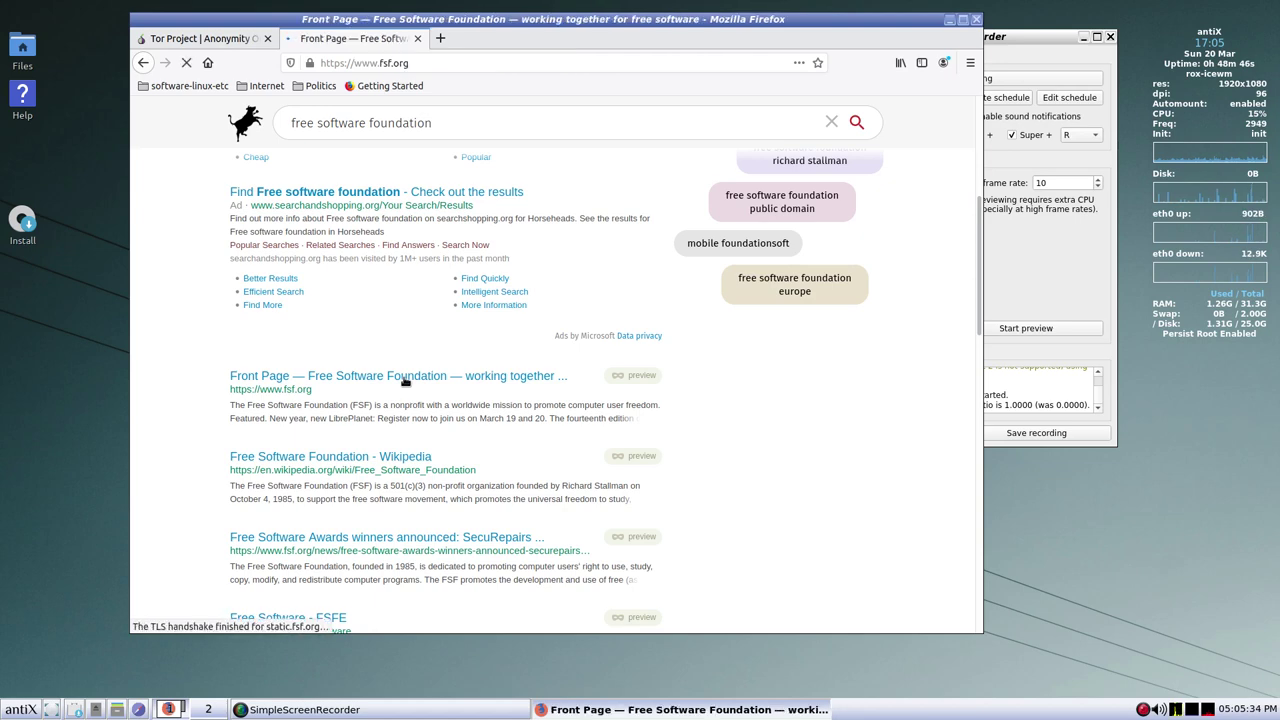
- Bookmark the Free Software Foundation homepage into the Internet folder
left_click(816, 64)
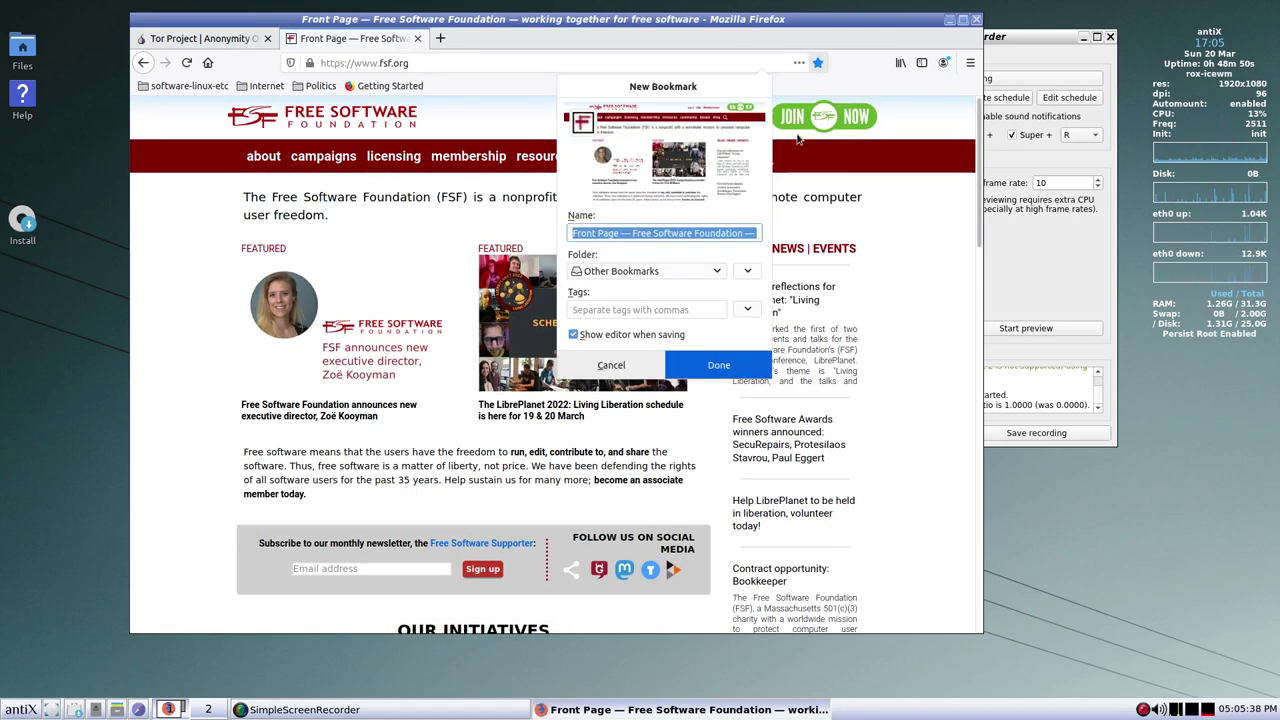
left_click(665, 271)
left_click(656, 352)
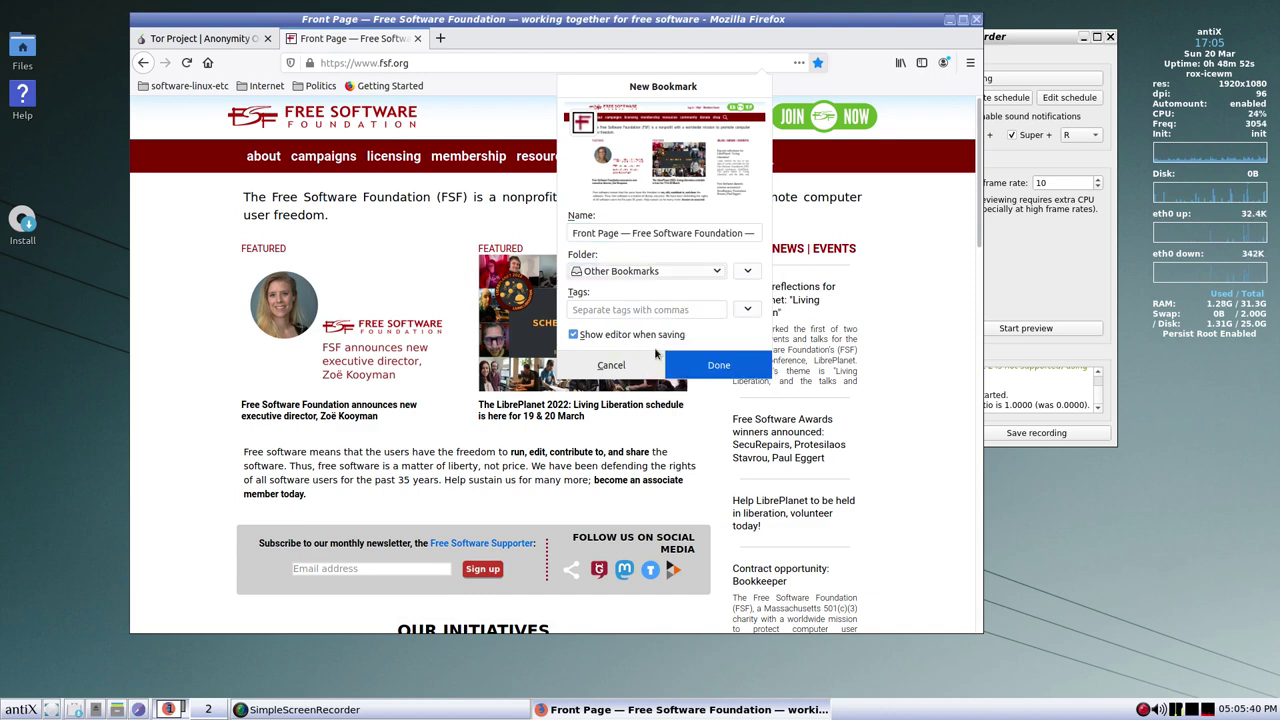
left_click(622, 330)
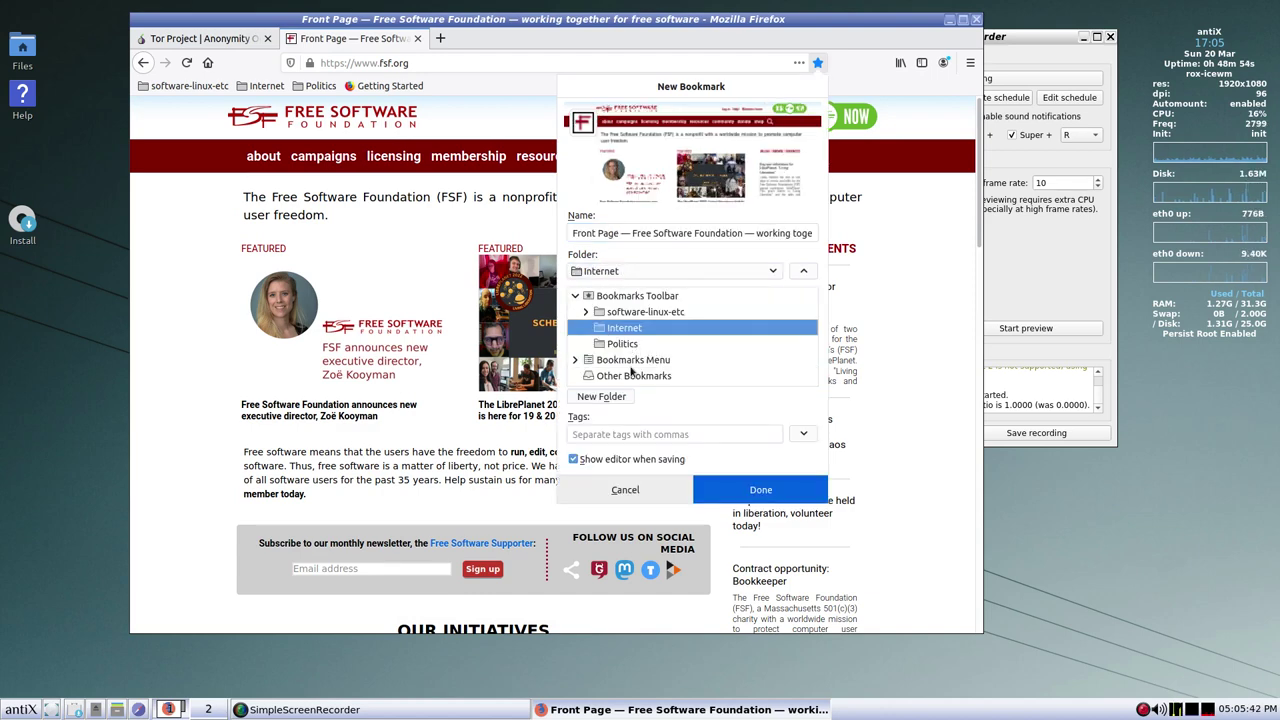
left_click(753, 491)
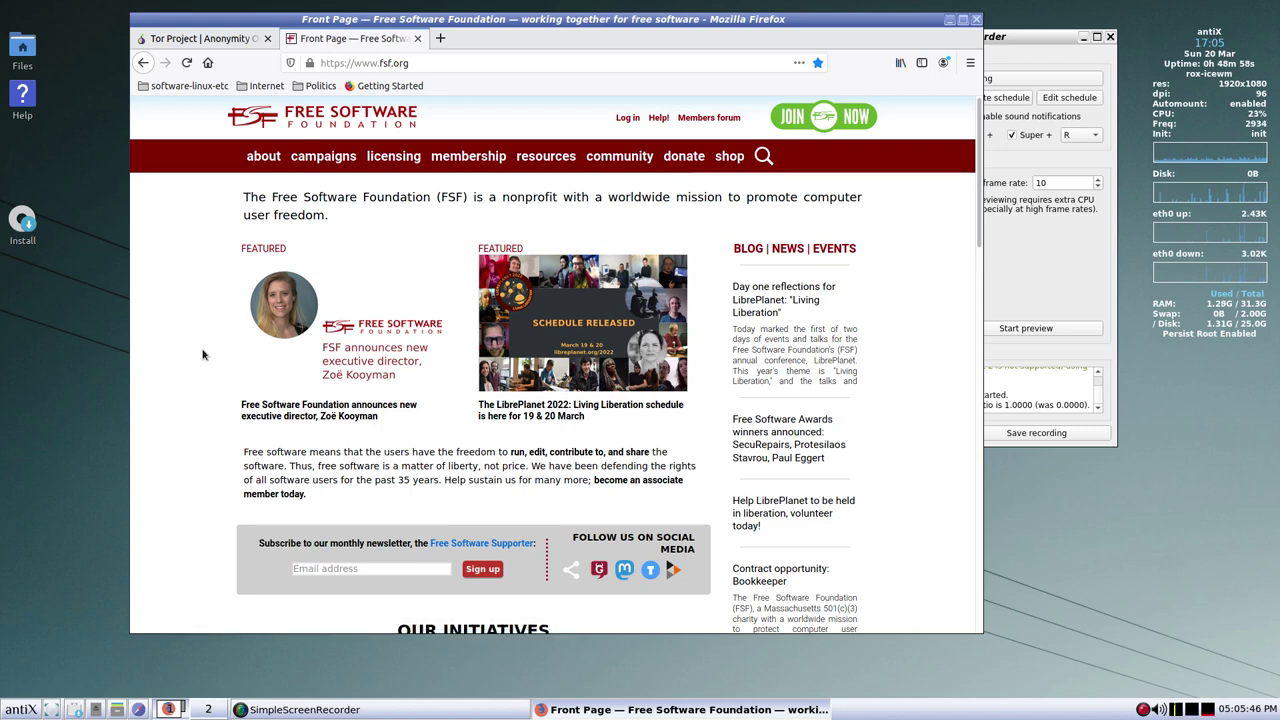
- In a new tab, go to substack.com, search 'glenn greenwald' and open his newsletter page
left_click(438, 40)
left_click(400, 157)
type("substack")
key("Return")
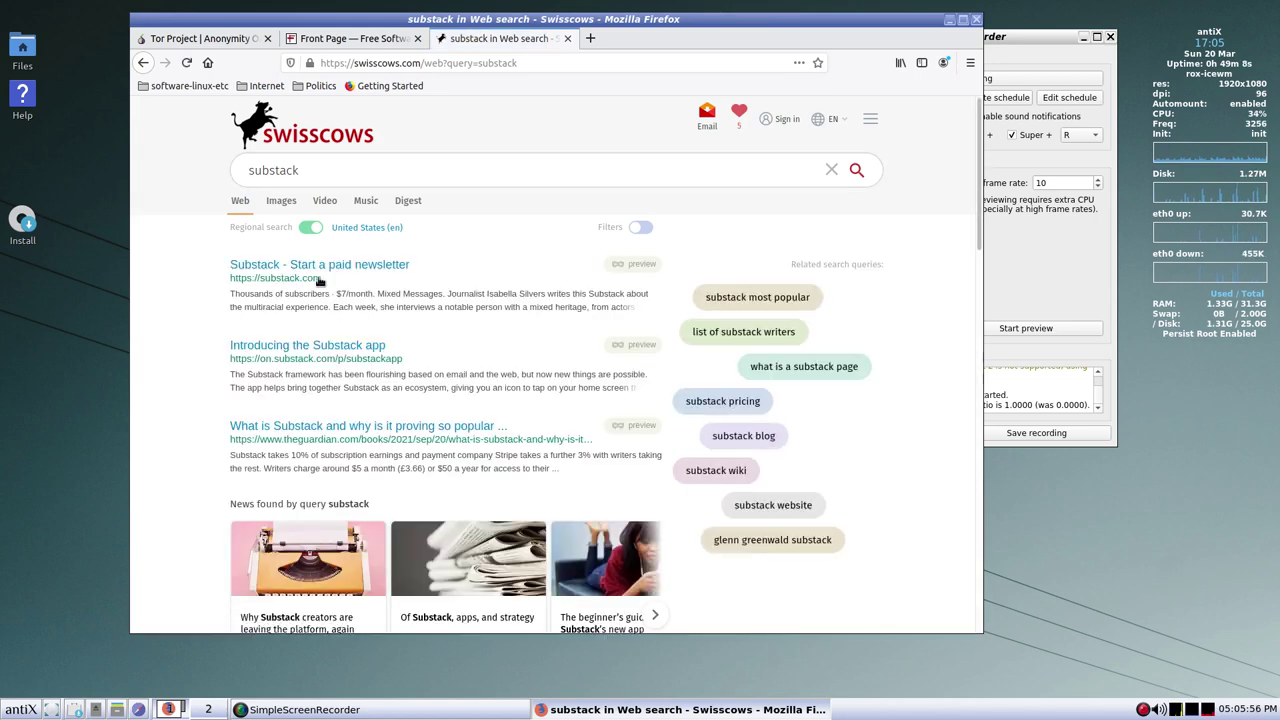
left_click(321, 277)
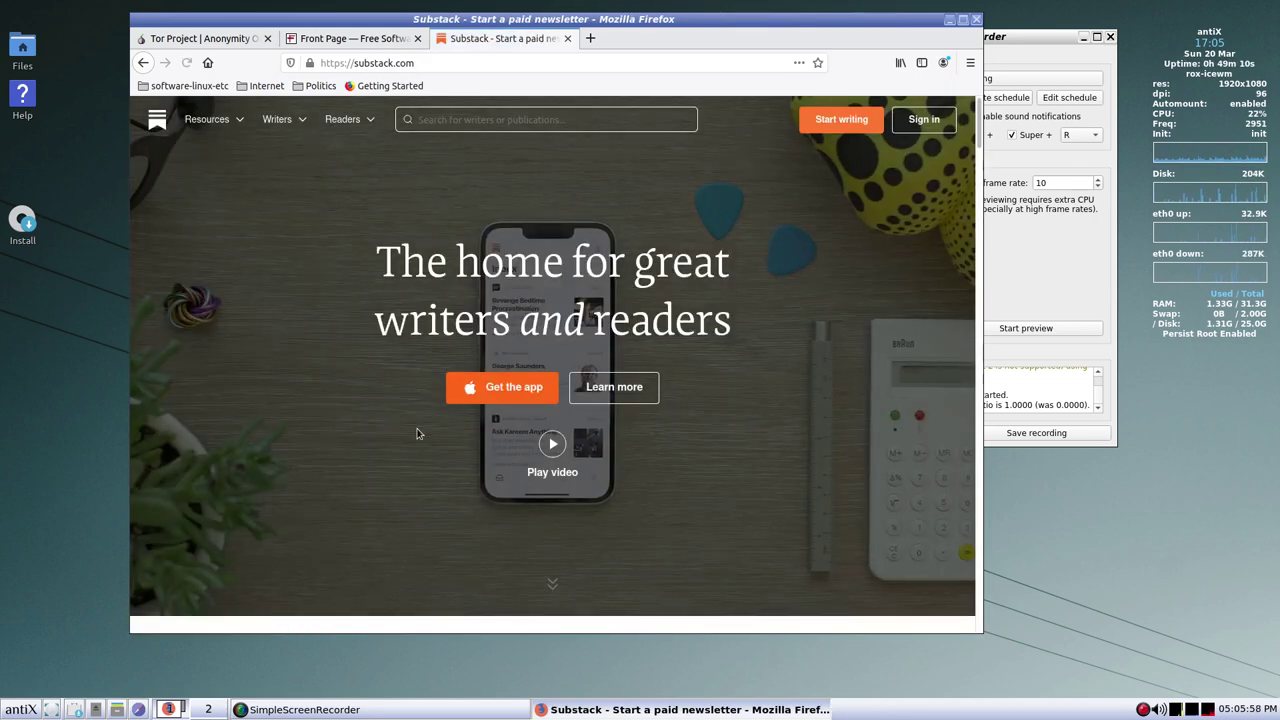
left_click(477, 119)
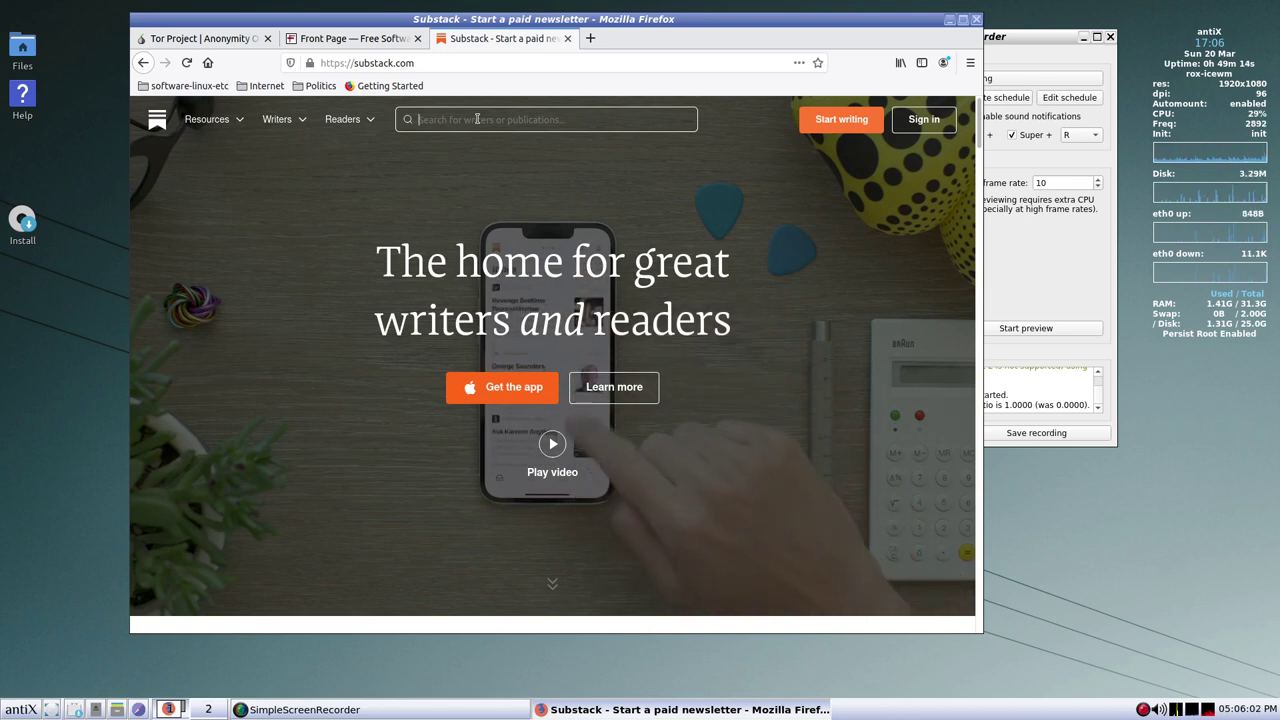
type("glenn")
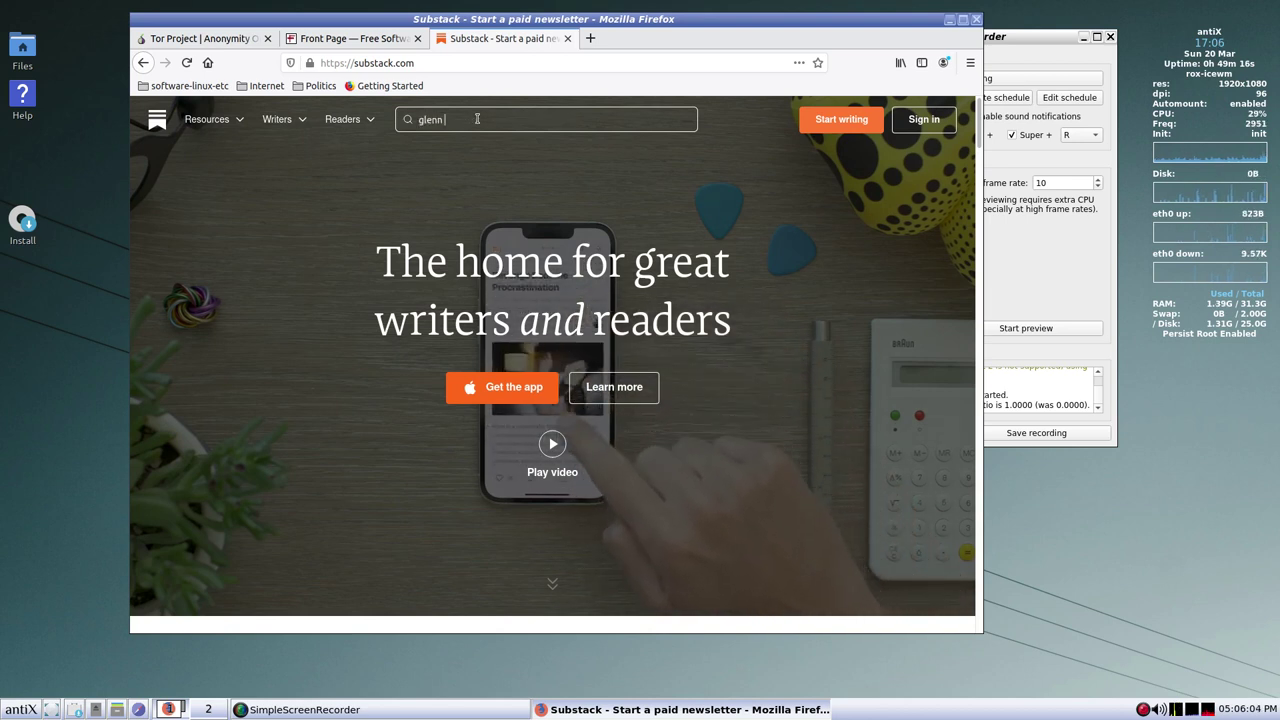
type(" greenwa")
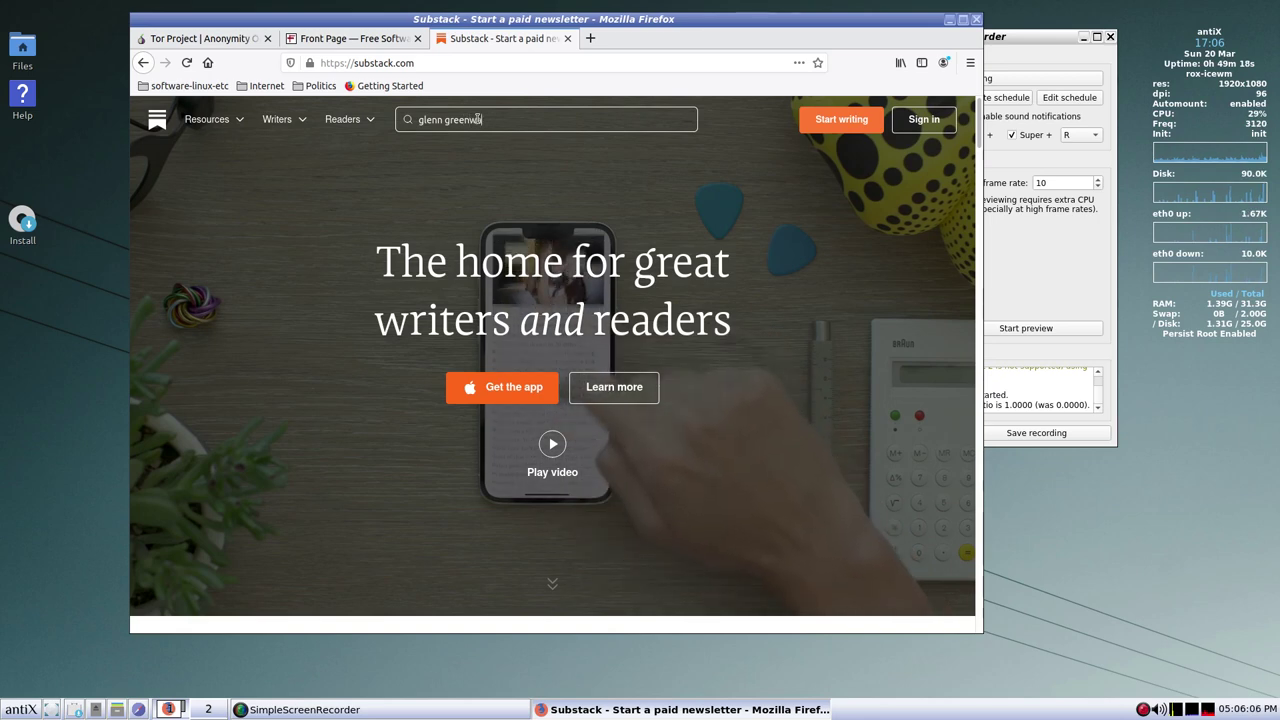
type("ld")
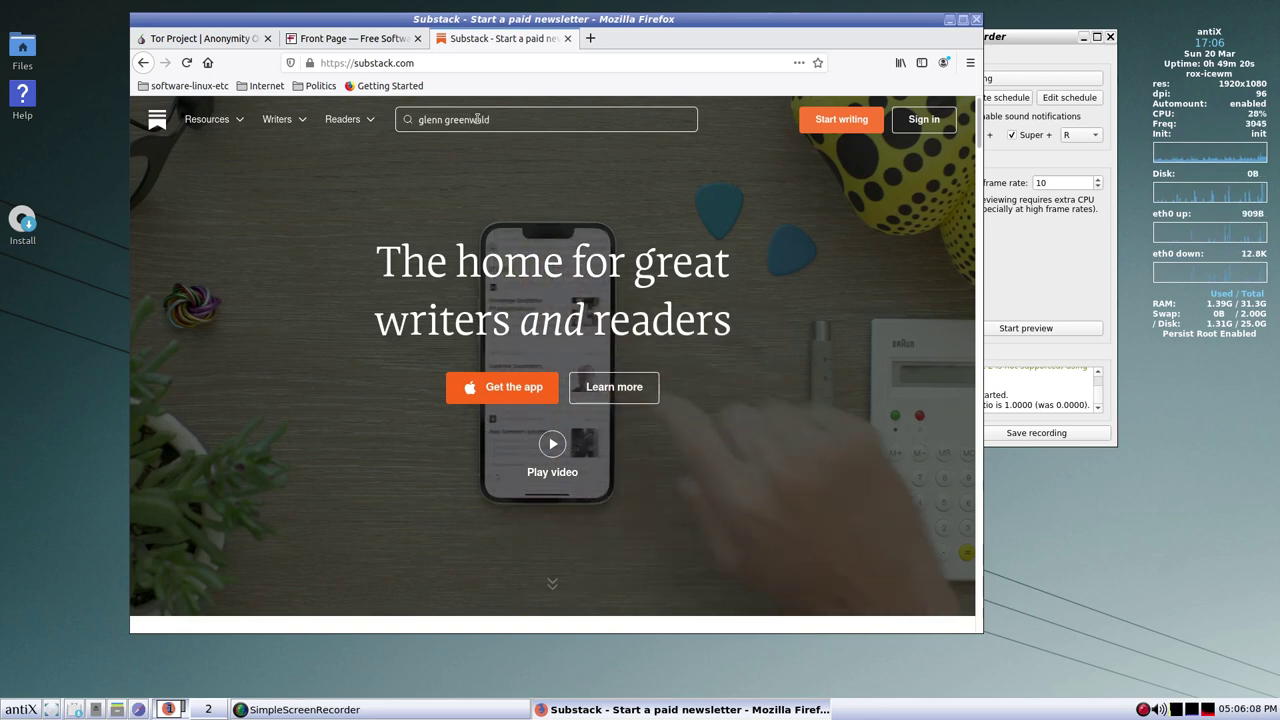
key("Return")
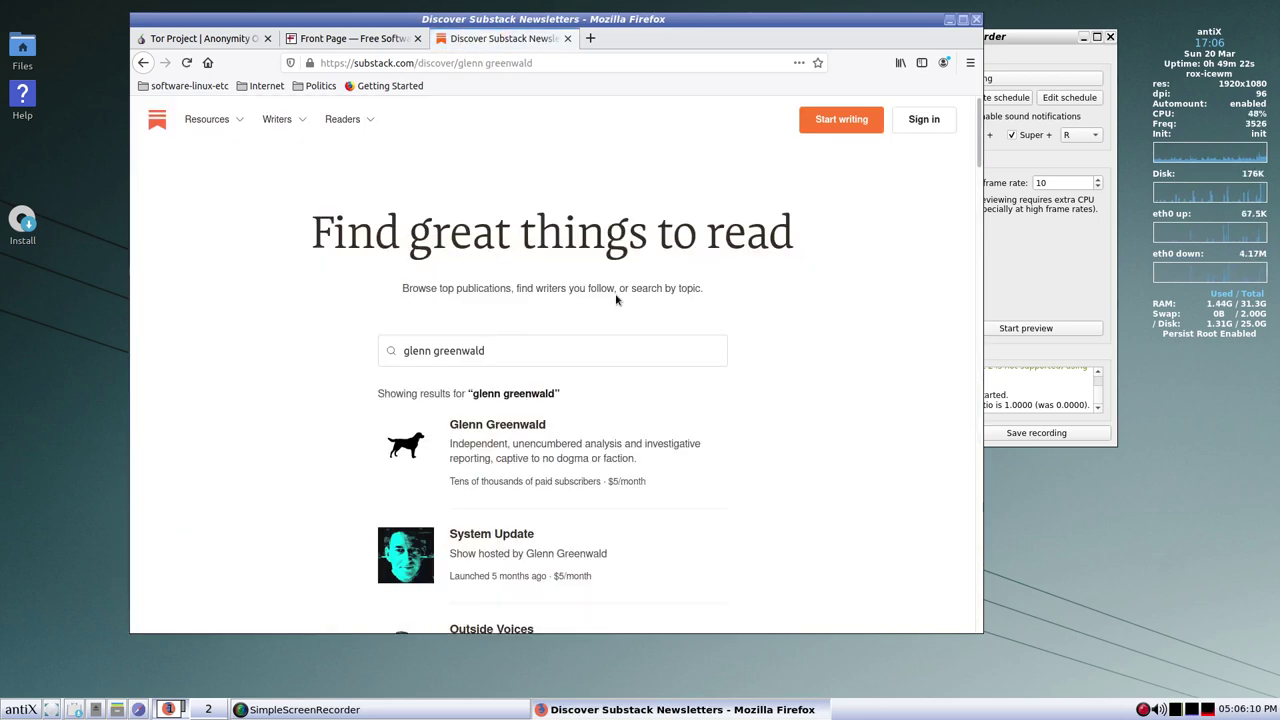
left_click(505, 429)
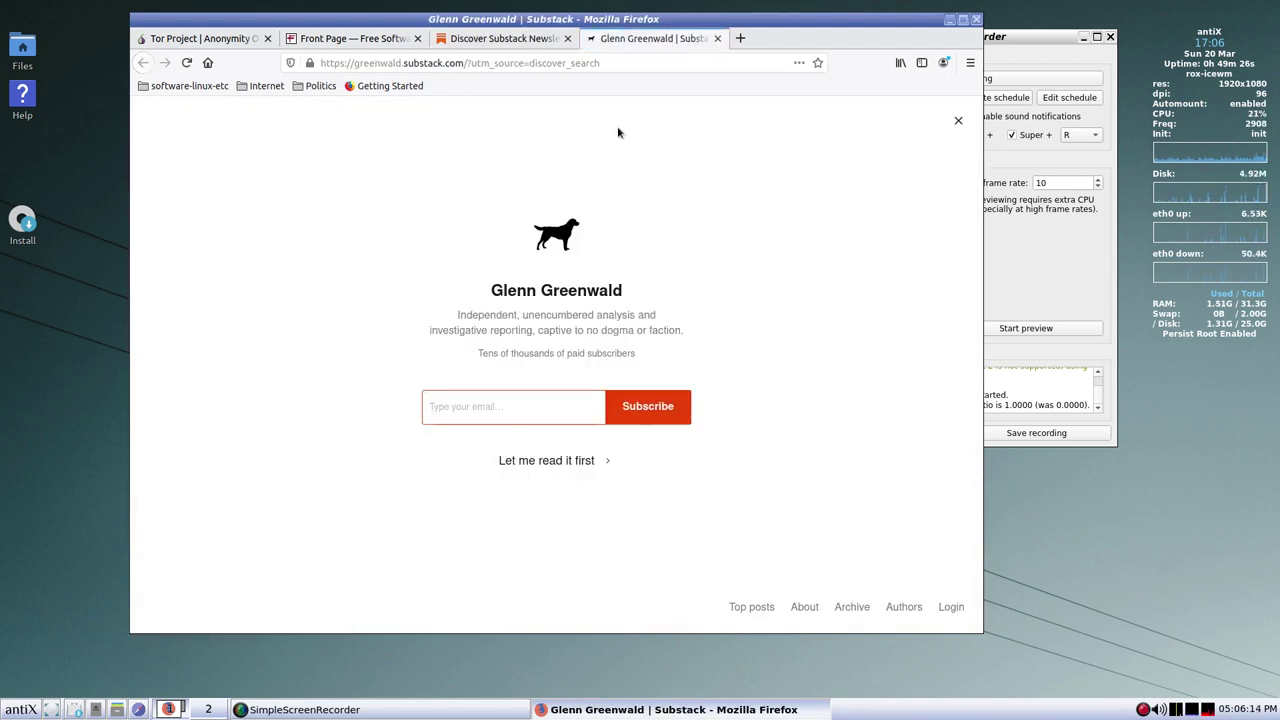
- Bookmark the Greenwald newsletter page into the Politics folder on the toolbar
left_click(817, 63)
left_click(669, 271)
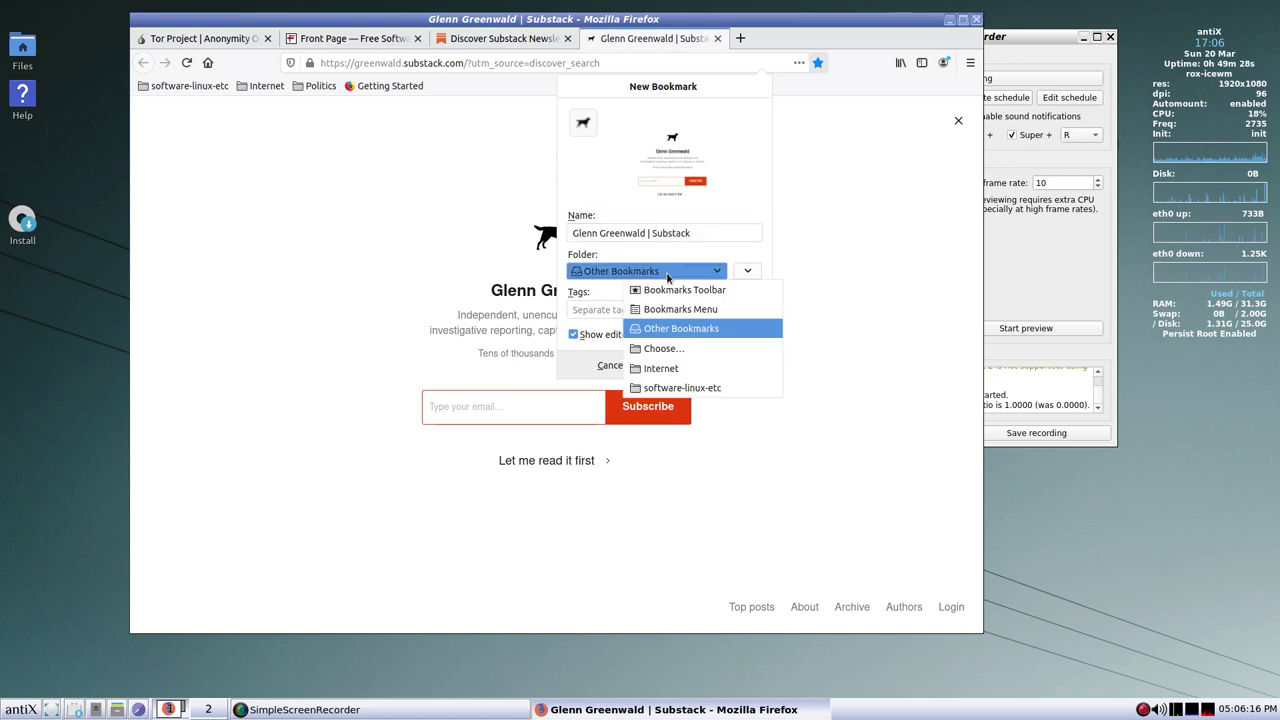
left_click(665, 347)
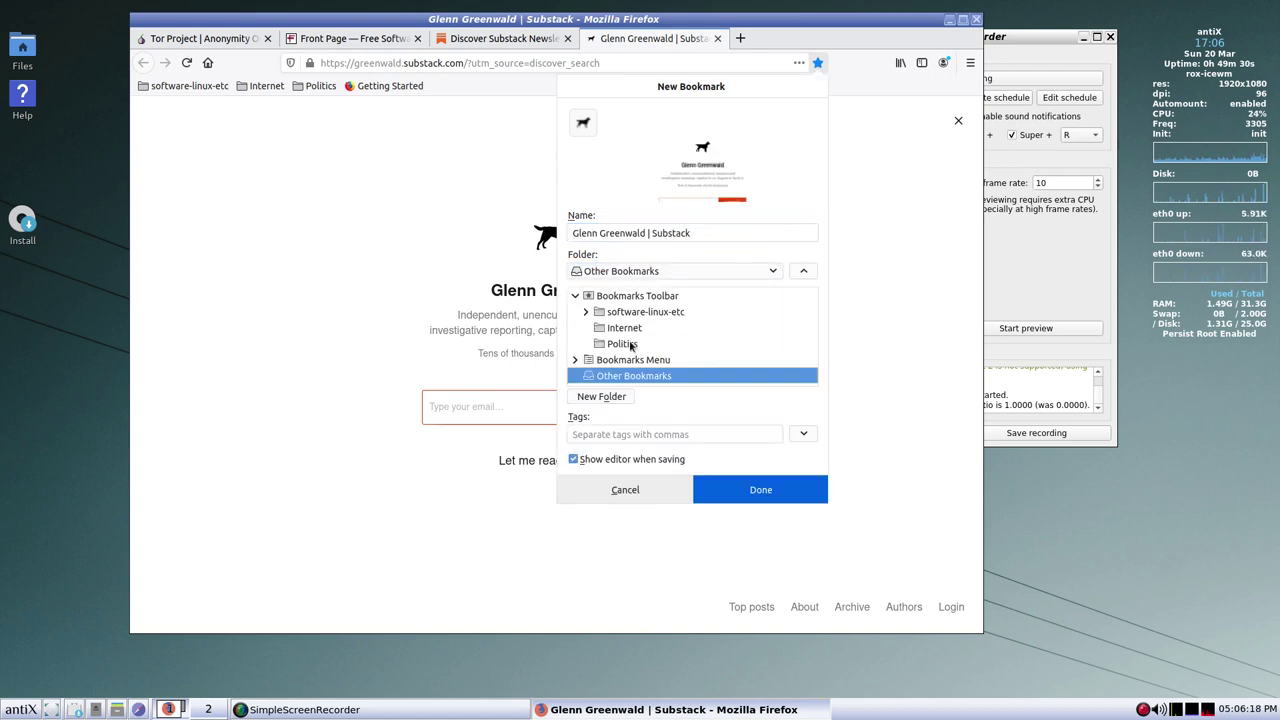
left_click(630, 344)
left_click(740, 490)
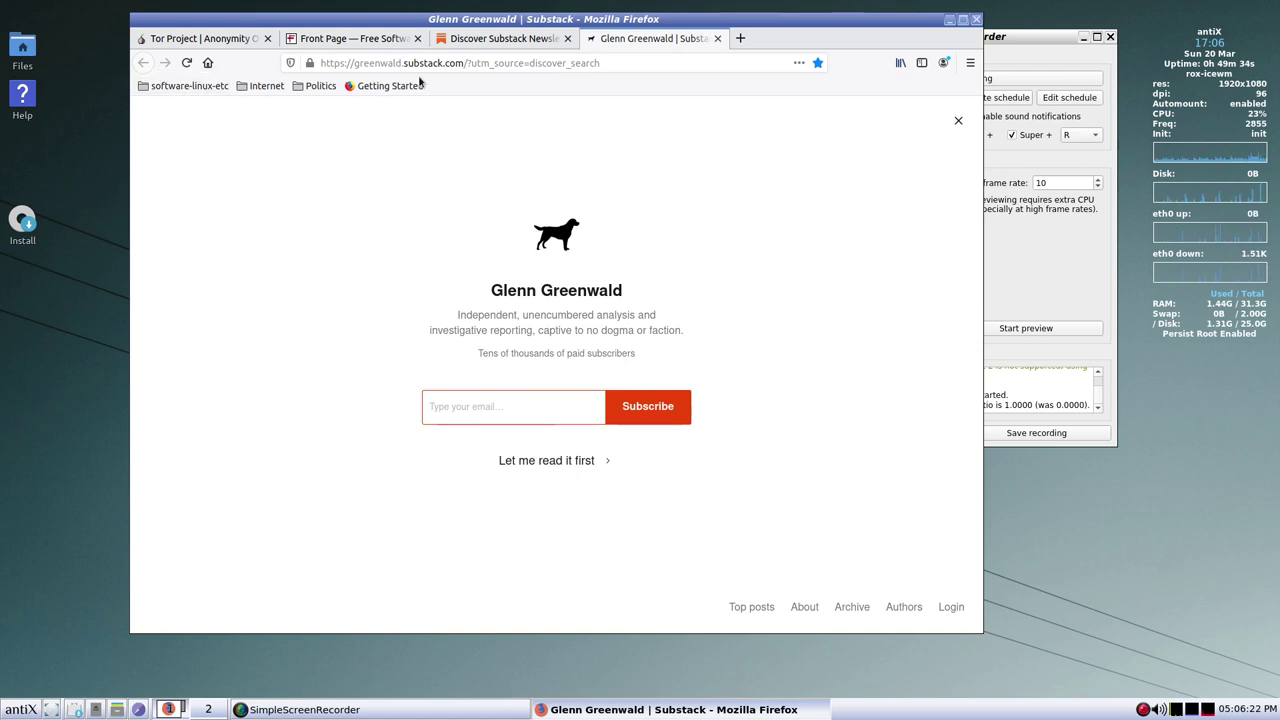
- Close the Greenwald tab, search Substack for 'edward snowden' and open Continuing Ed
left_click(717, 38)
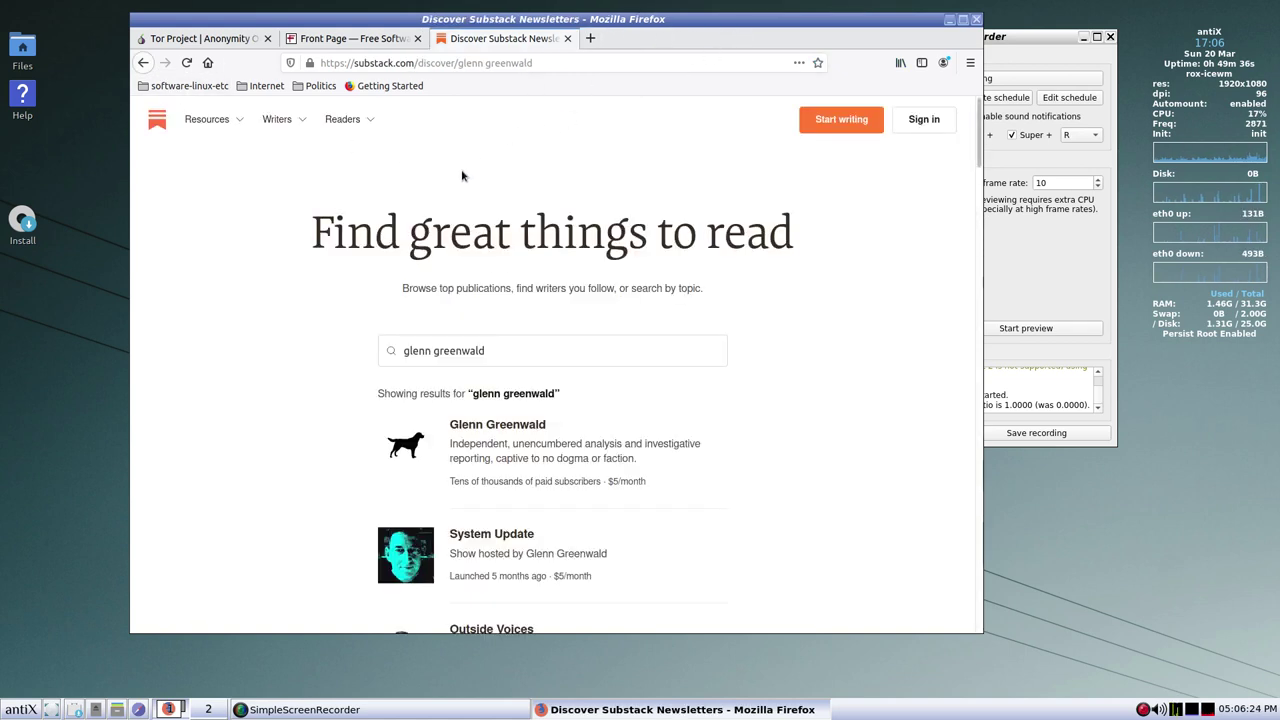
left_click_drag(490, 350, 316, 315)
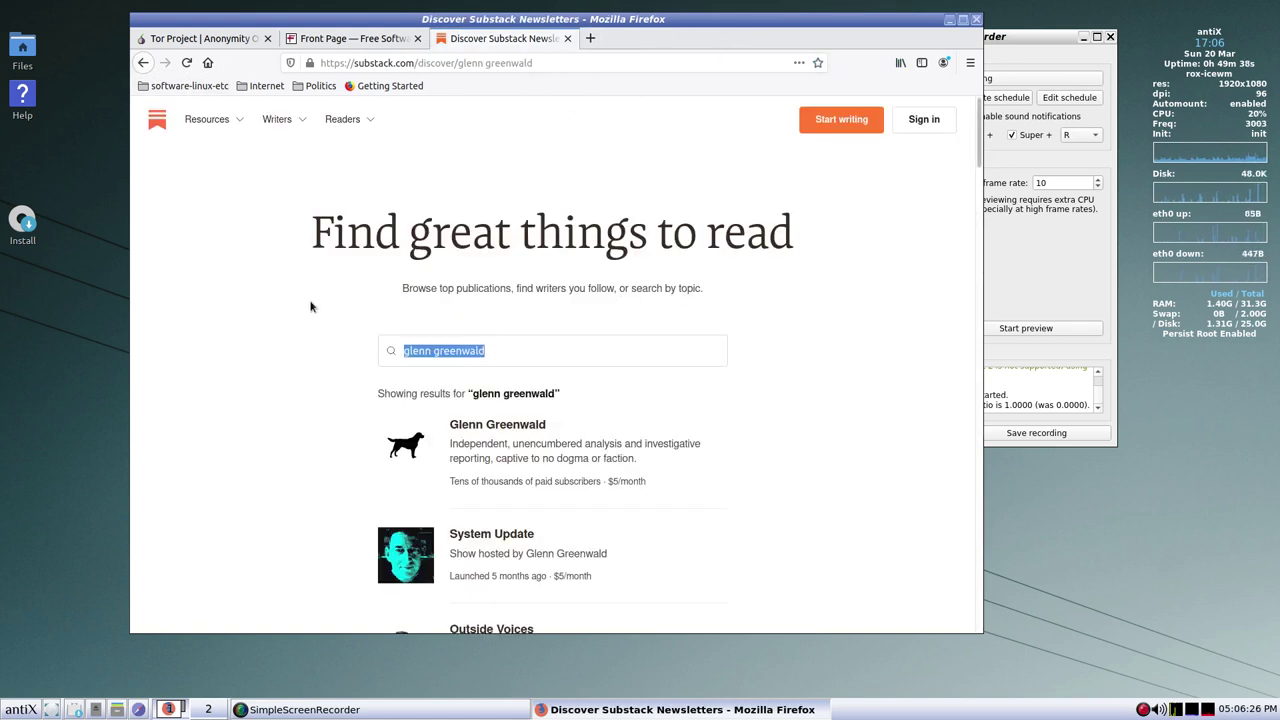
type("edward s")
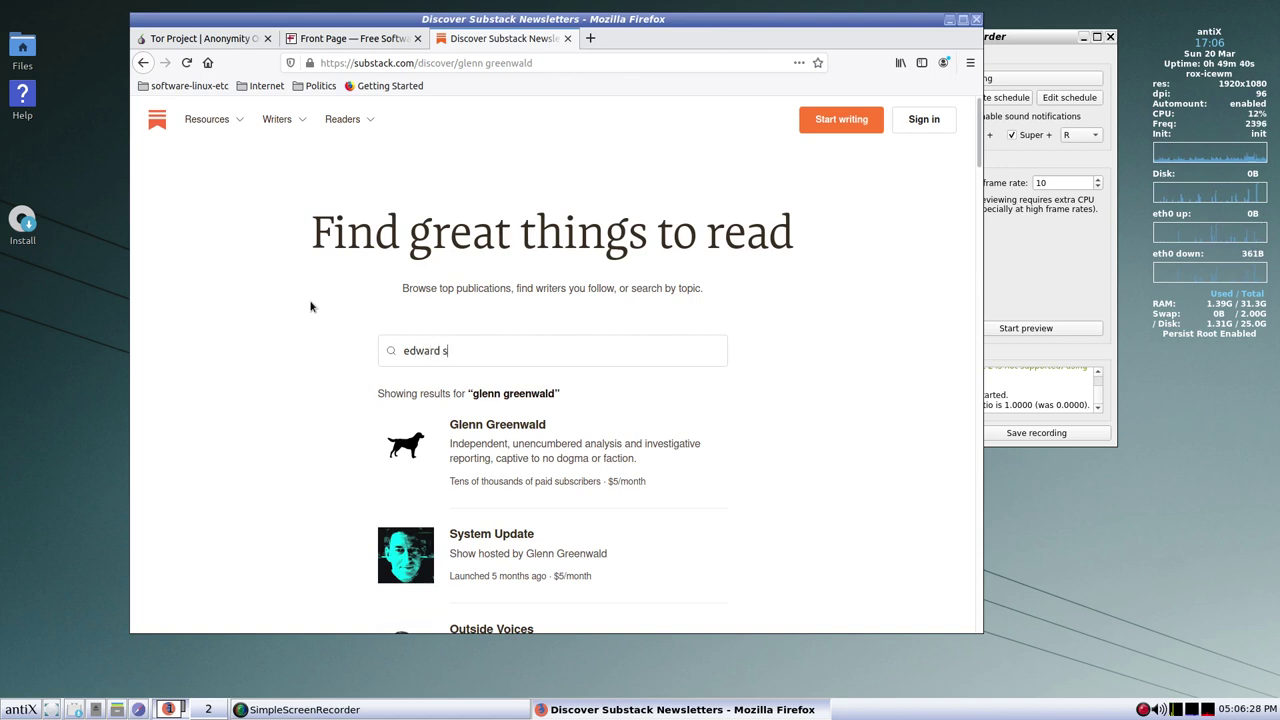
type("den")
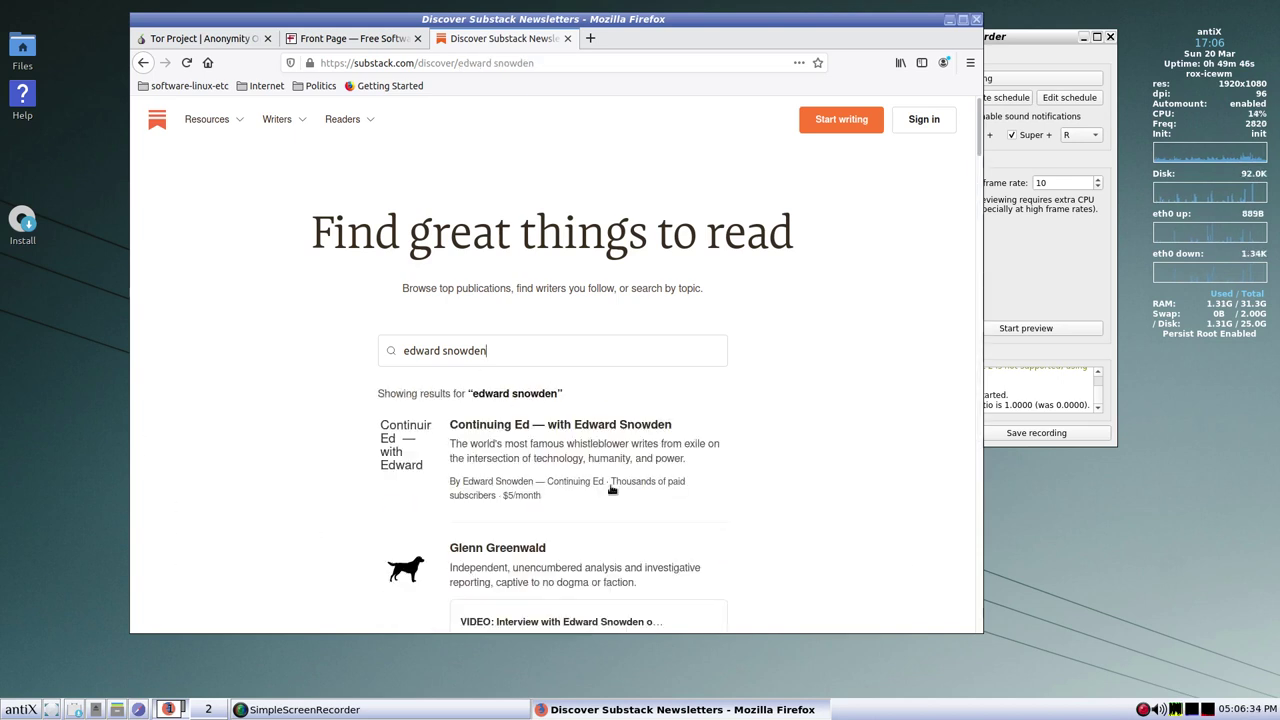
left_click(548, 428)
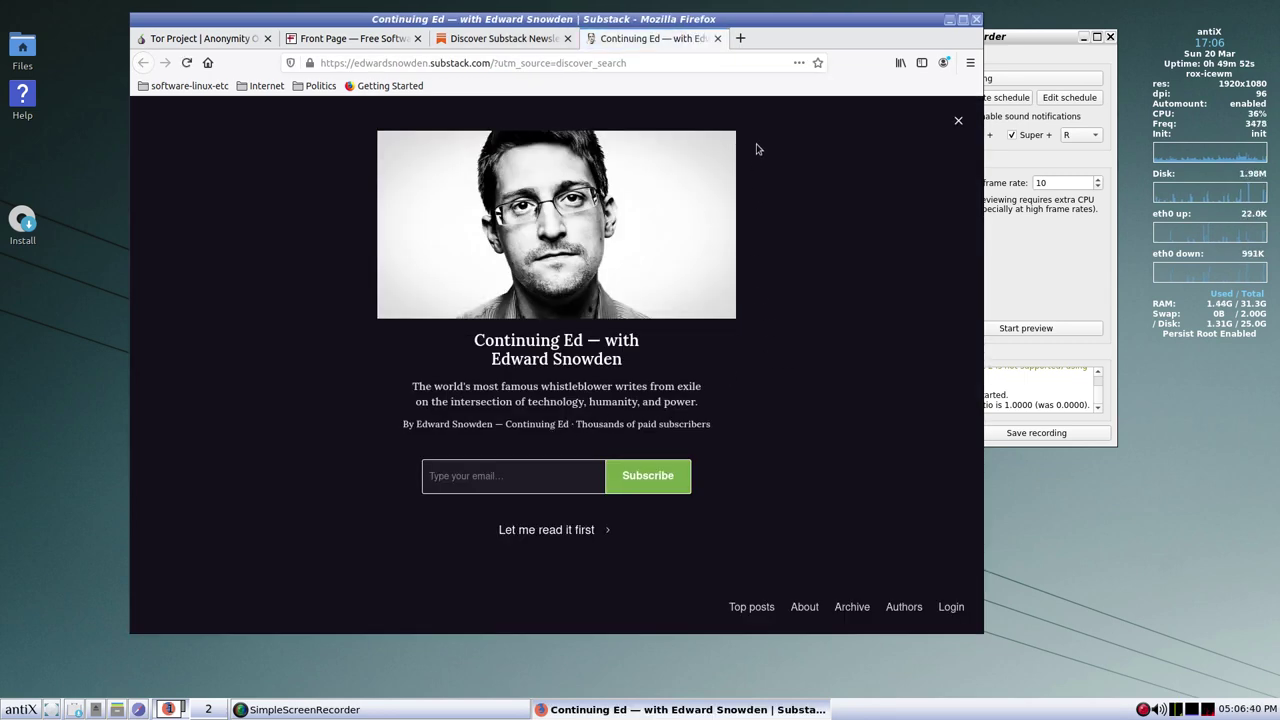
- Bookmark the Continuing Ed page with Politics as its folder
left_click(817, 62)
left_click(666, 278)
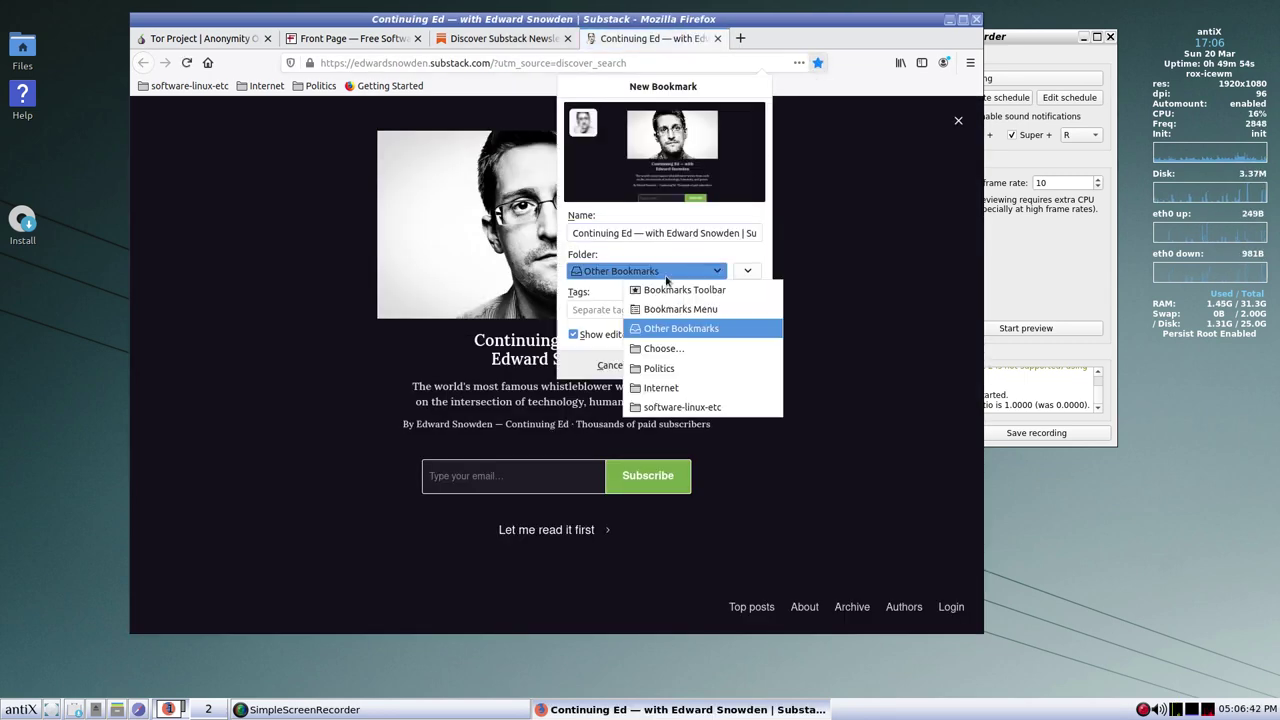
left_click(662, 368)
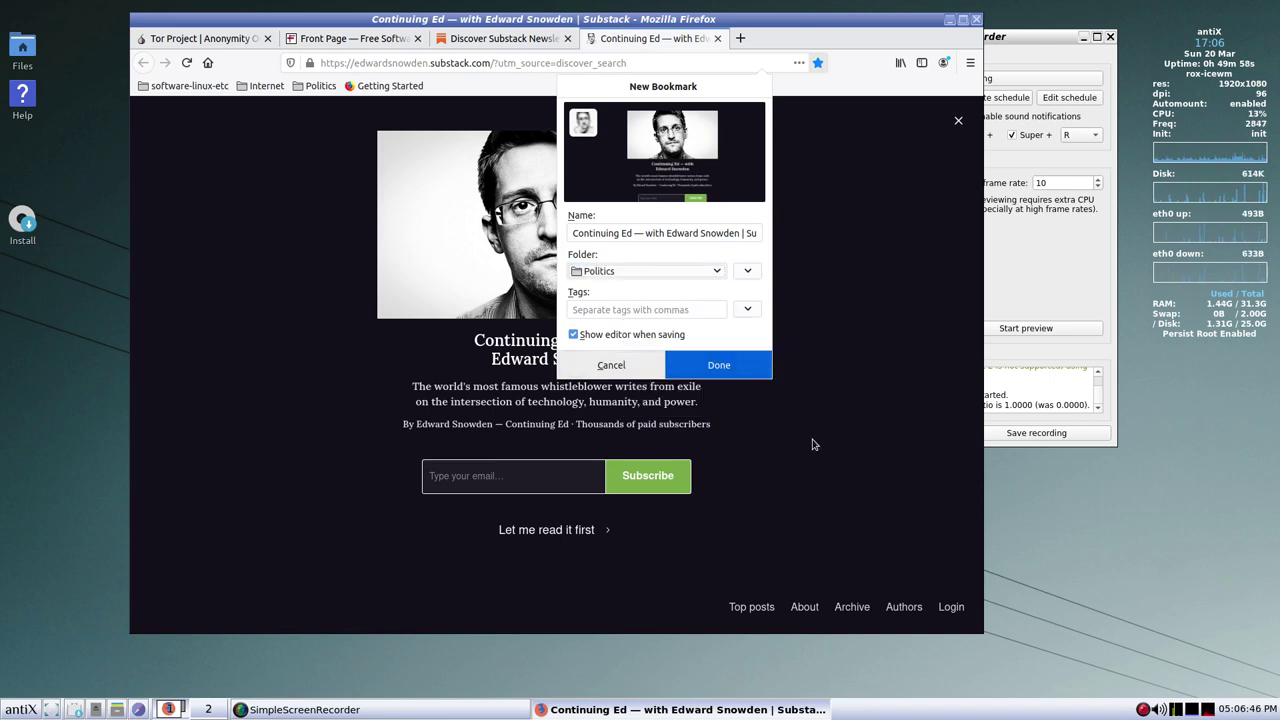
- Close the Snowden tab, search Substack for 'bari weiss' and open the Common Sense newsletter
left_click(716, 40)
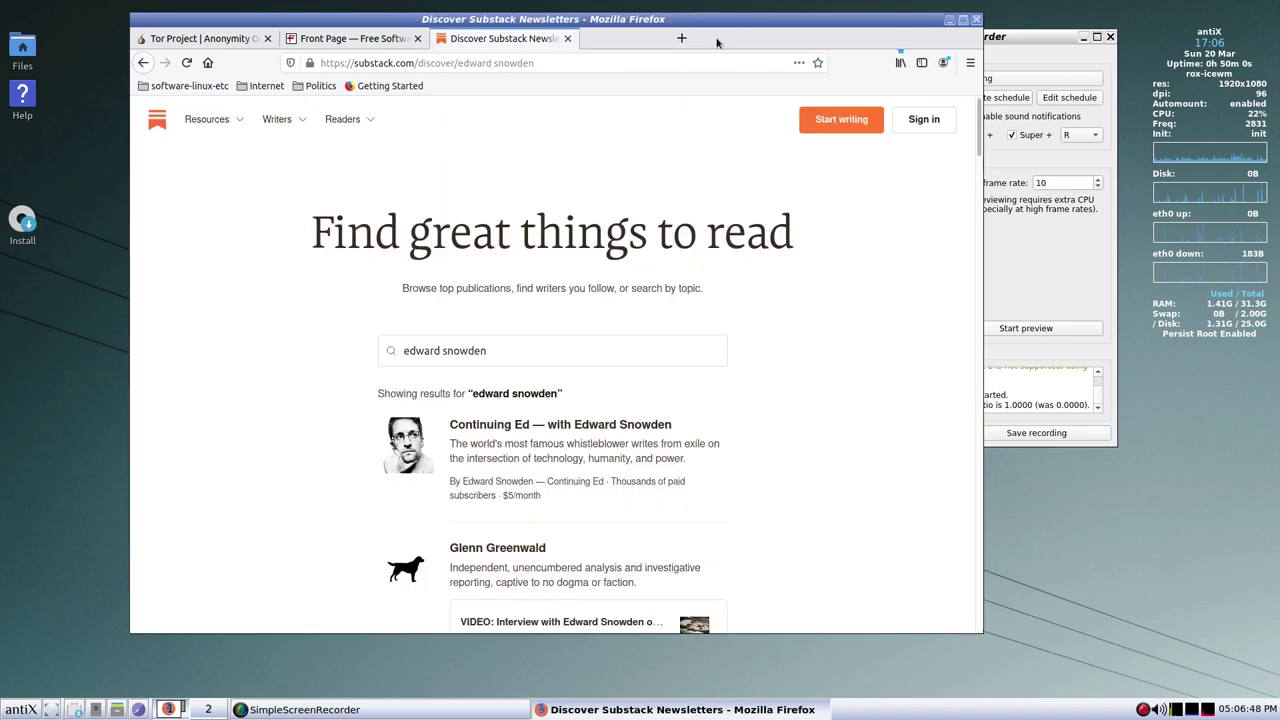
left_click_drag(492, 352, 338, 328)
type("bari weiss")
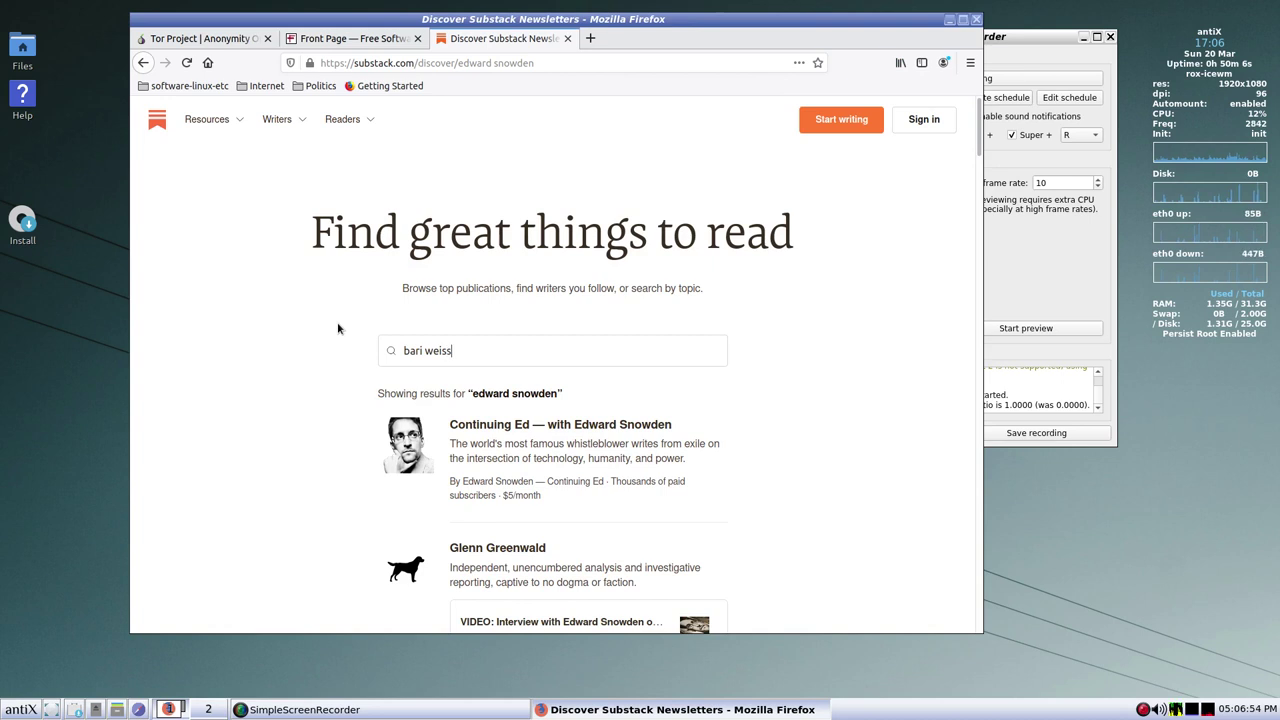
key("Return")
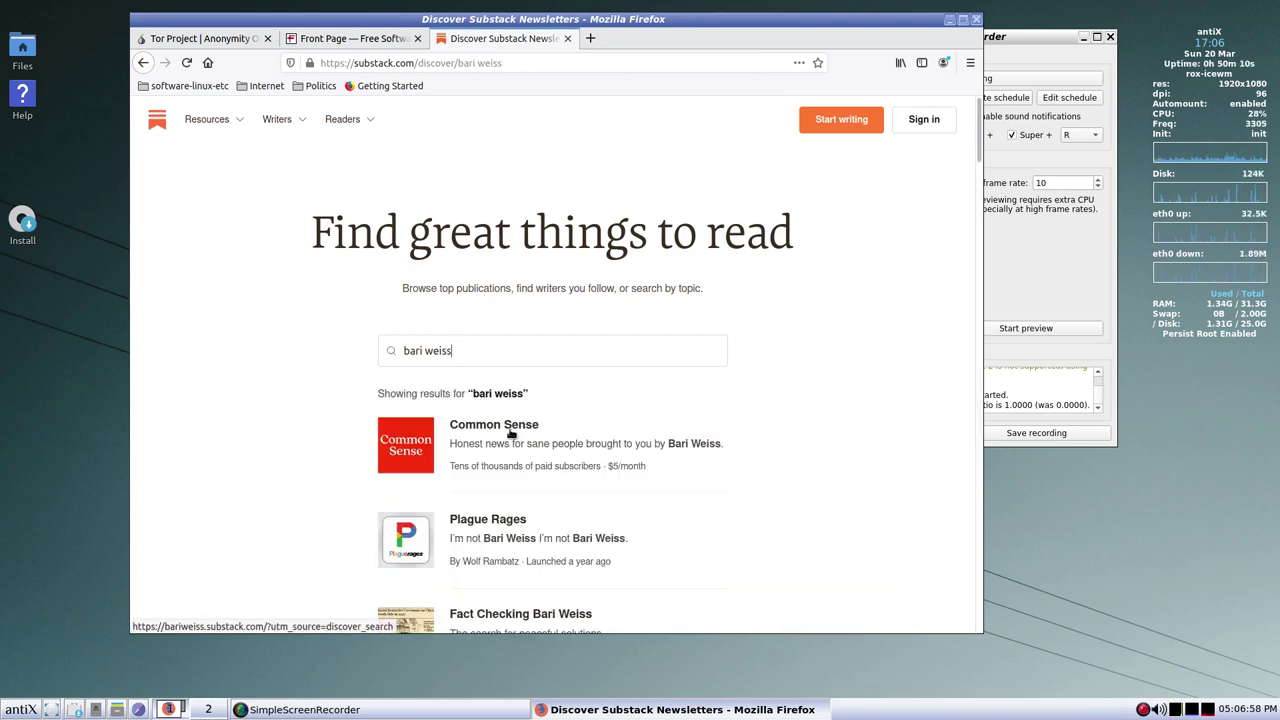
left_click(504, 425)
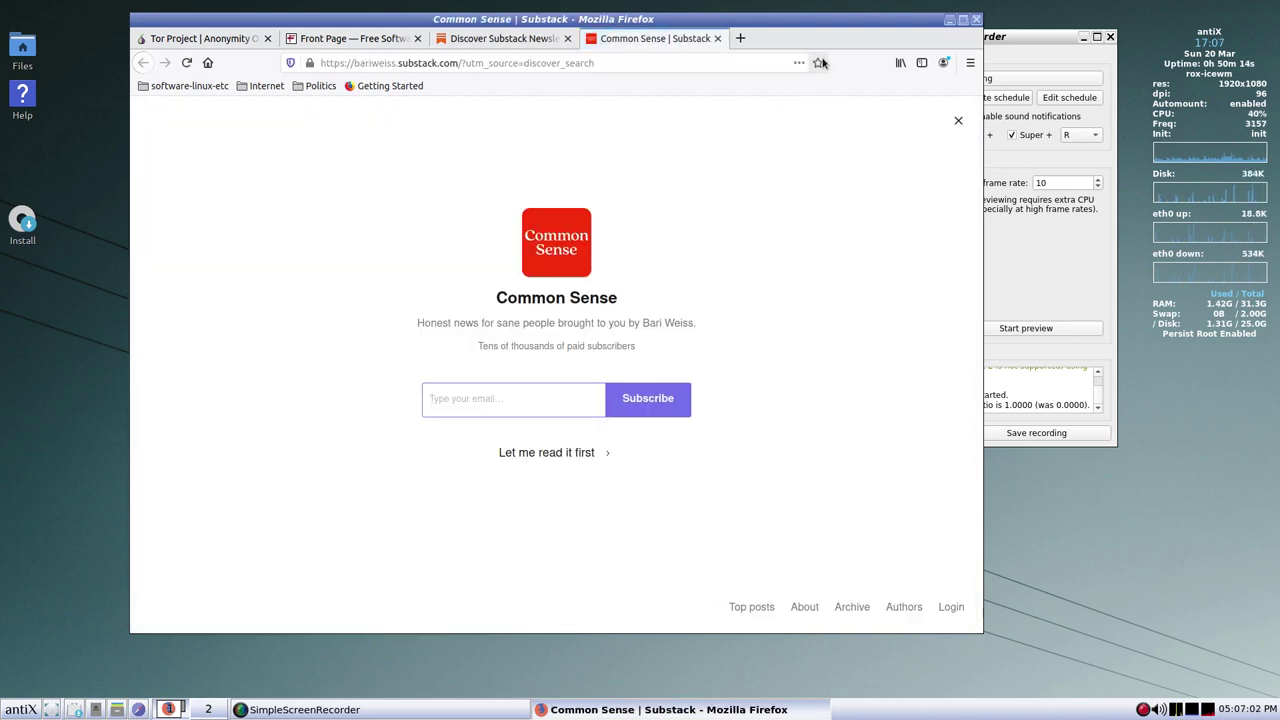
- Bookmark the Common Sense page into the Politics folder
left_click(819, 63)
left_click(662, 271)
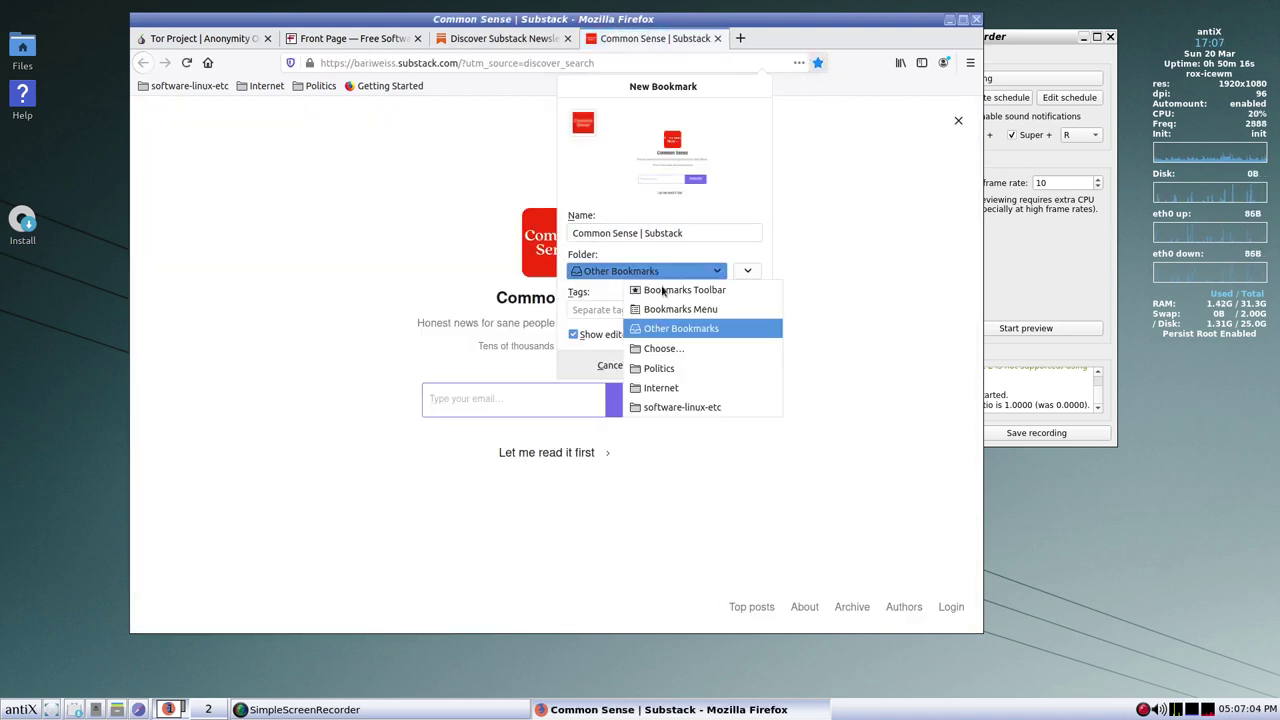
left_click(663, 365)
left_click(718, 364)
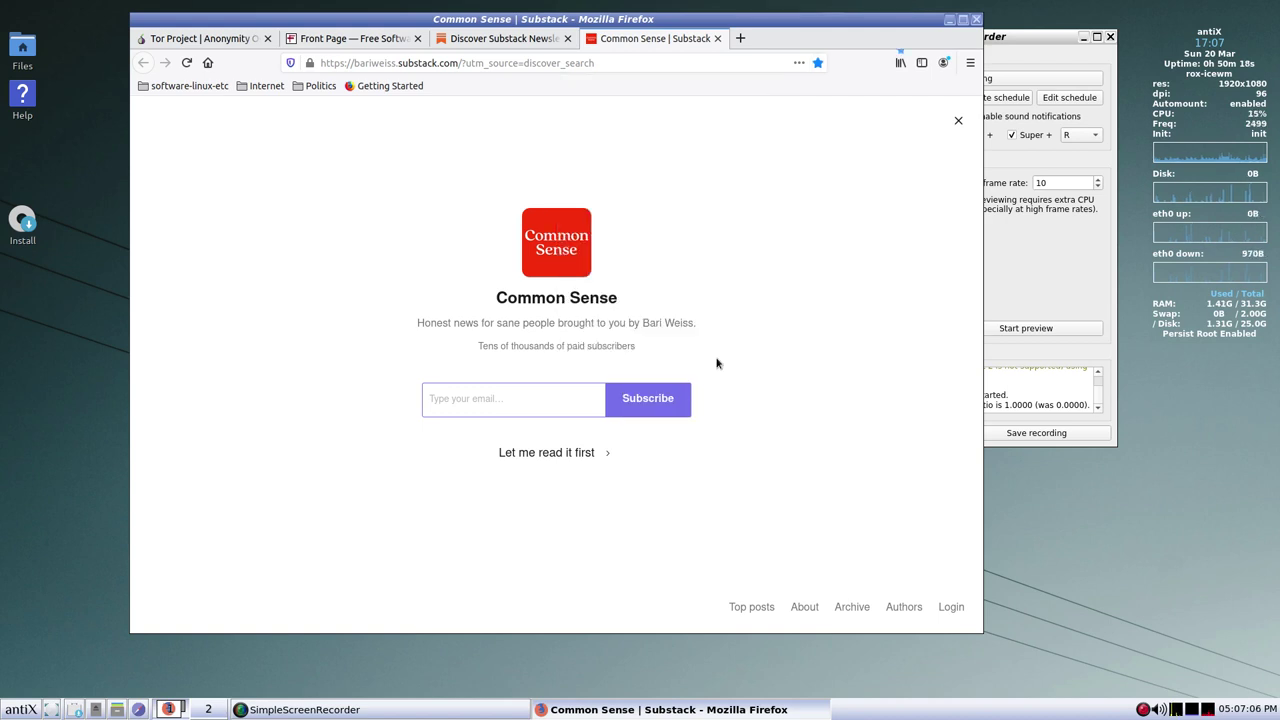
- Open Firefox Preferences and look through the Search settings
left_click(970, 64)
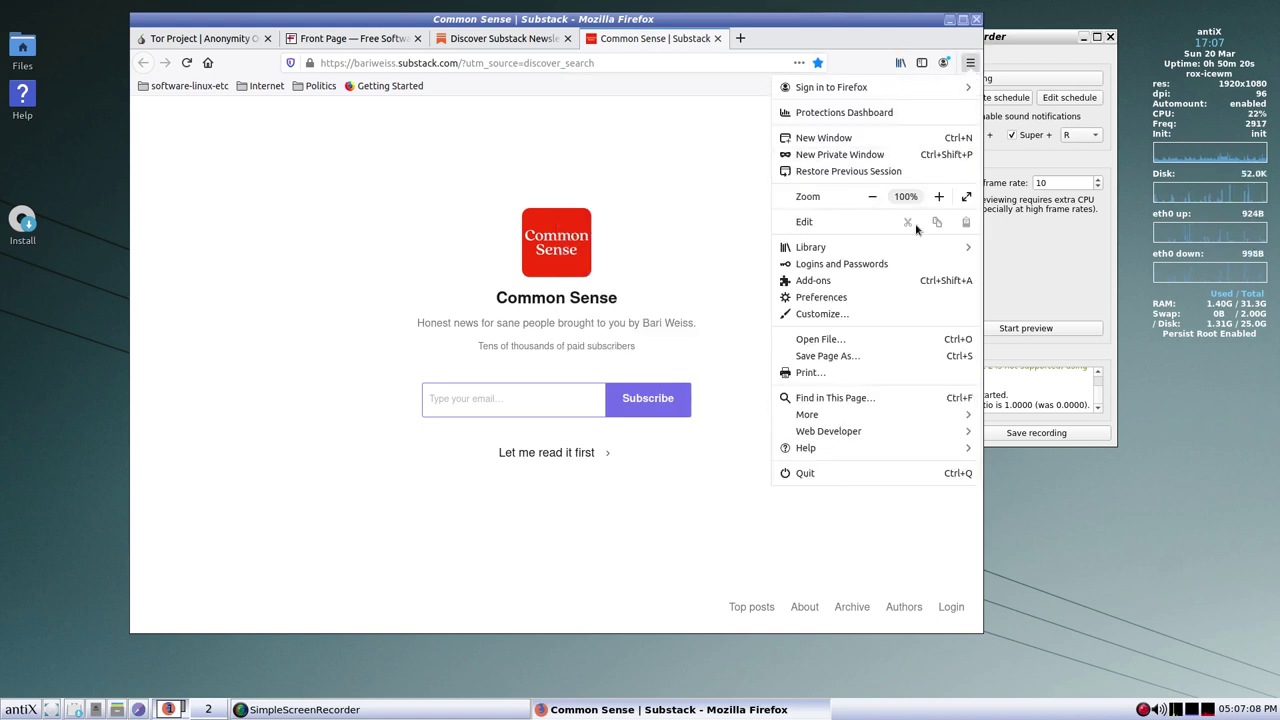
left_click(874, 296)
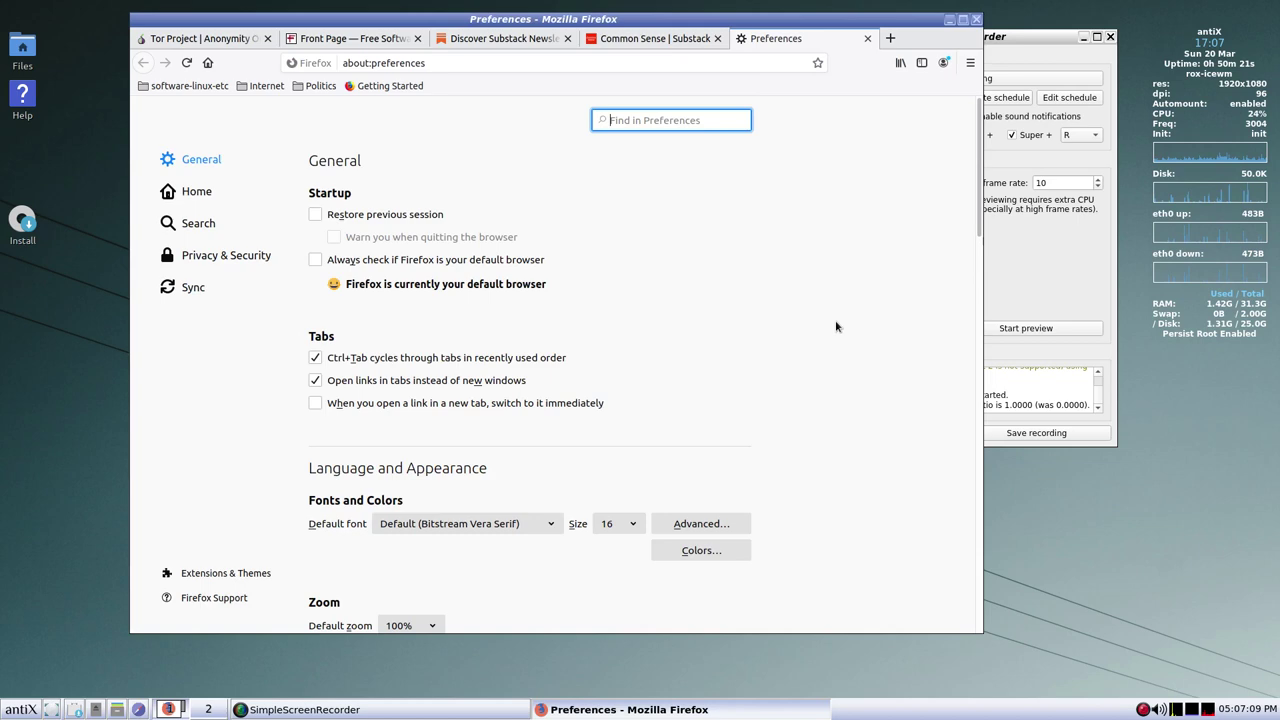
left_click(198, 224)
scroll(728, 494, "down", 3)
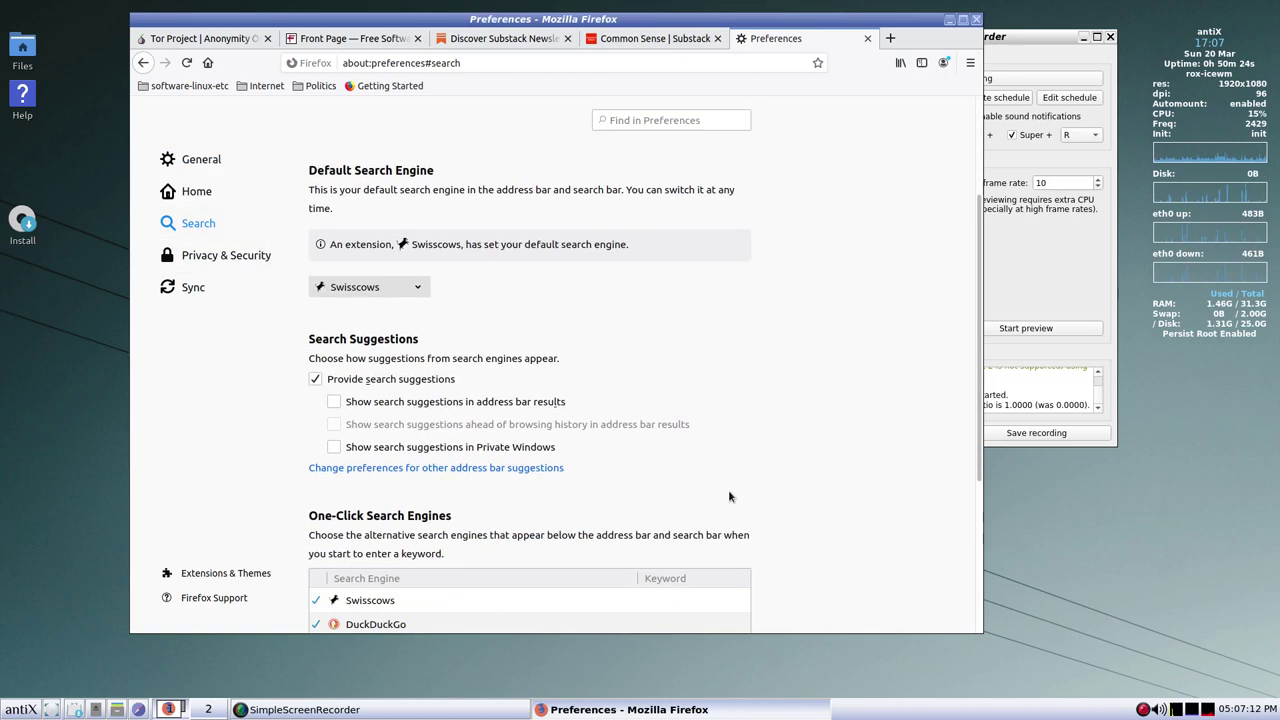
scroll(727, 490, "down", 3)
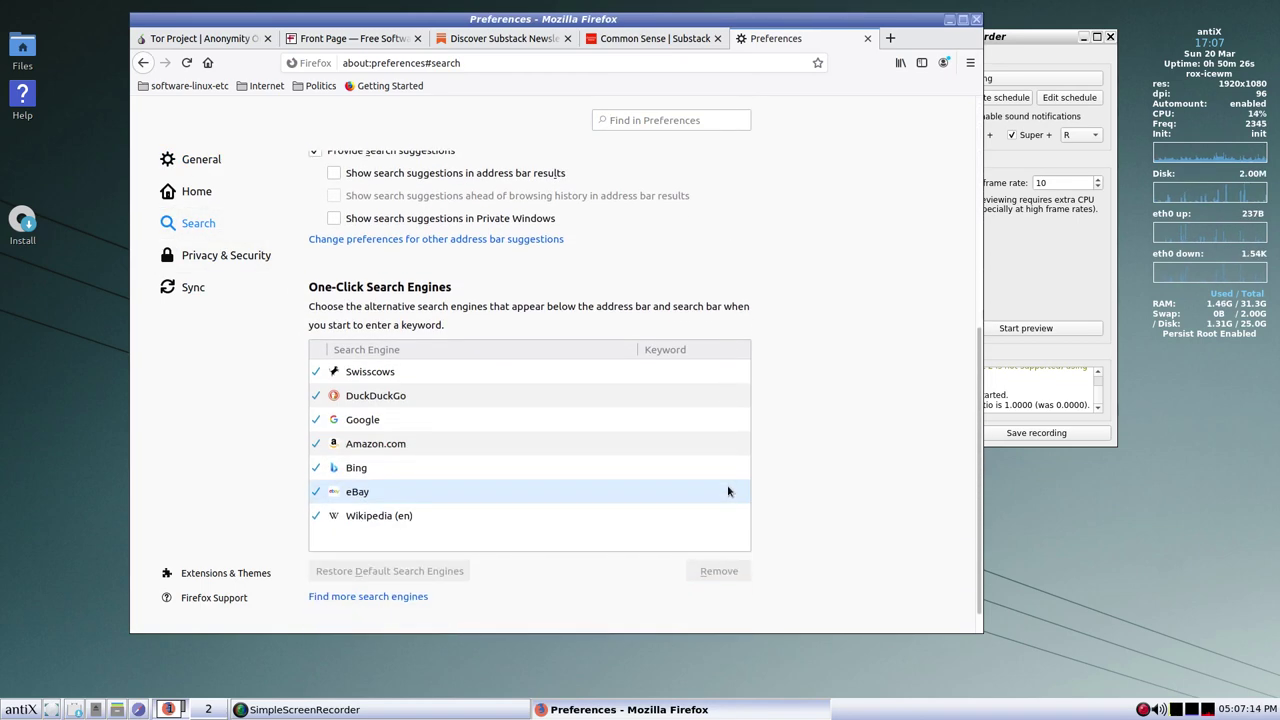
- Scroll through the Privacy & Security settings page
left_click(226, 255)
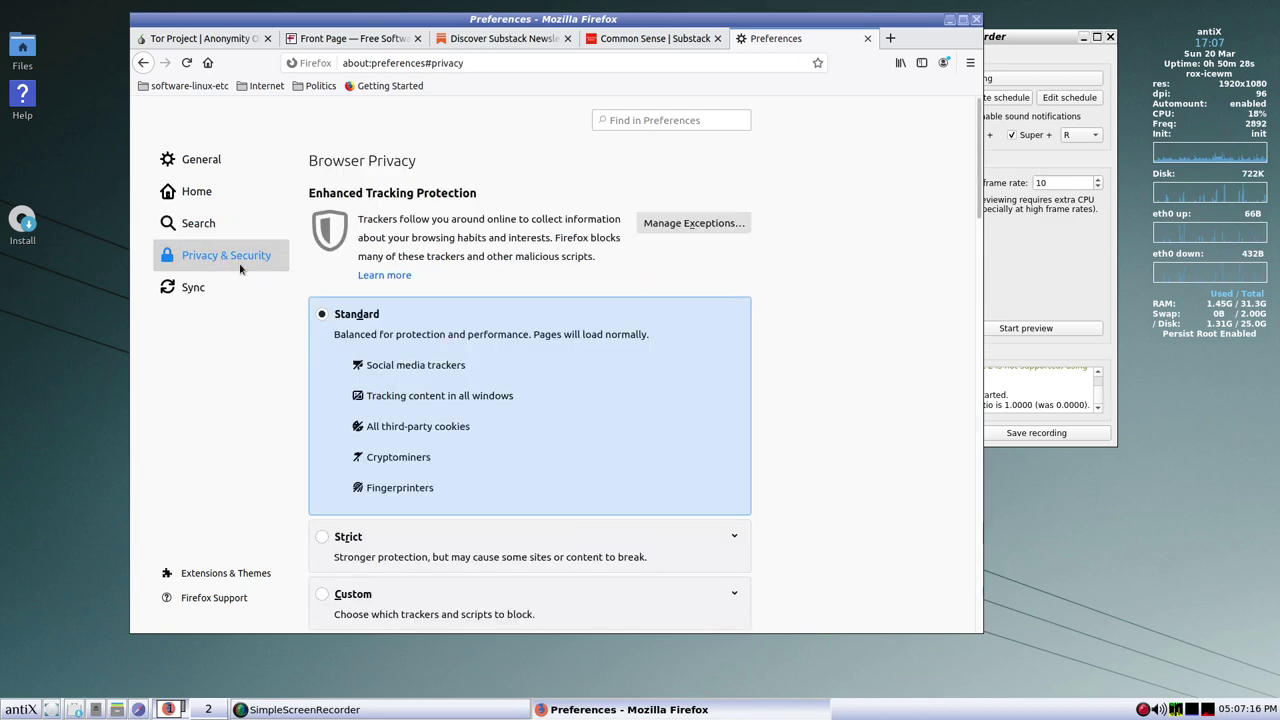
scroll(872, 457, "down", 3)
scroll(872, 456, "down", 3)
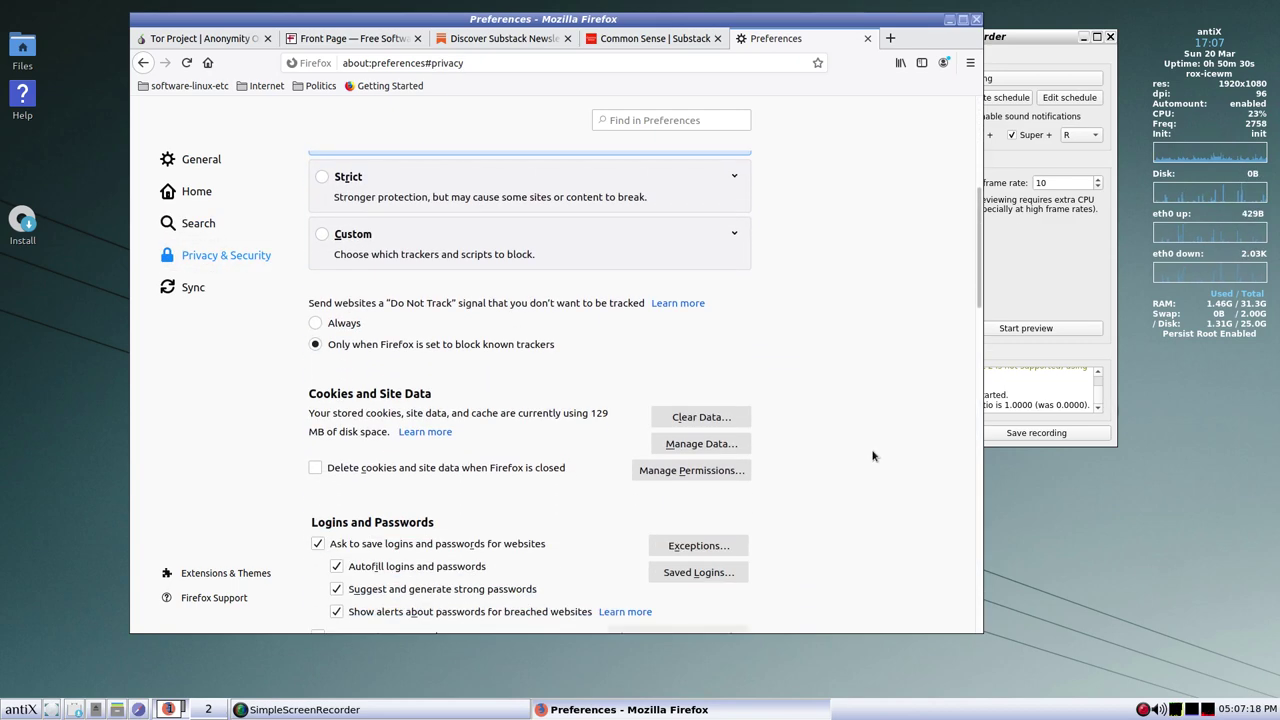
scroll(872, 456, "down", 6)
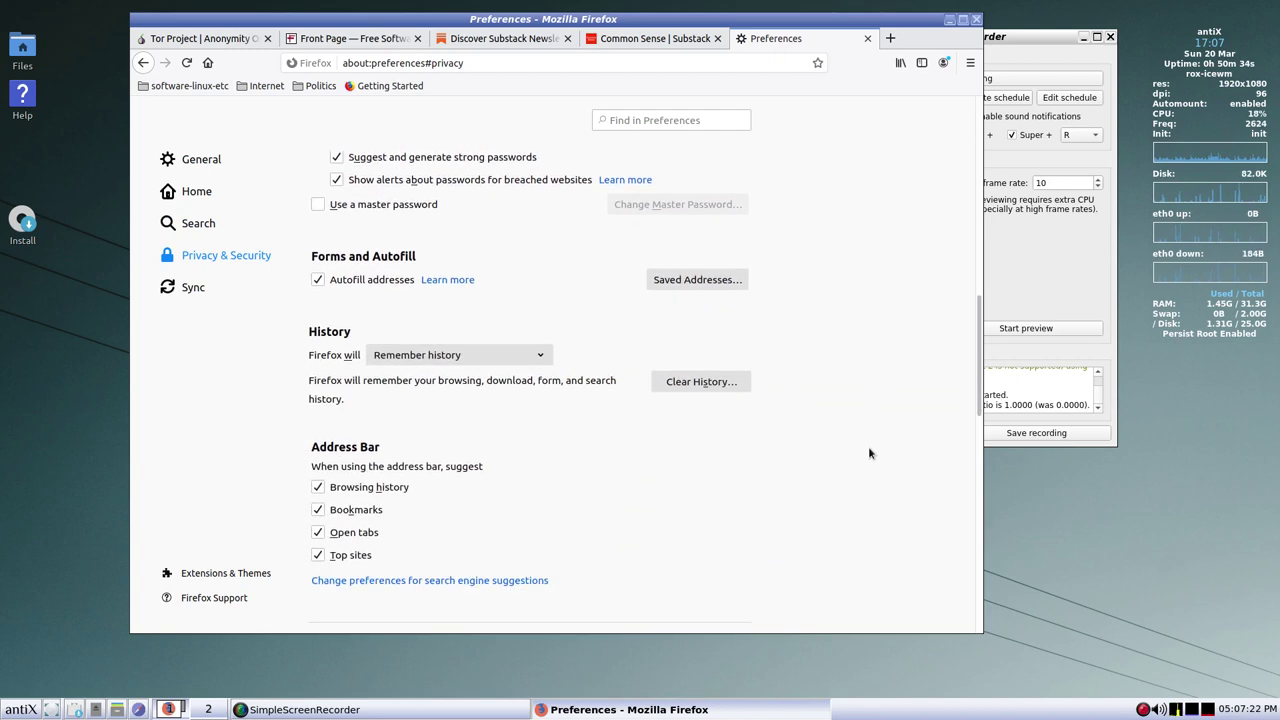
scroll(869, 454, "down", 5)
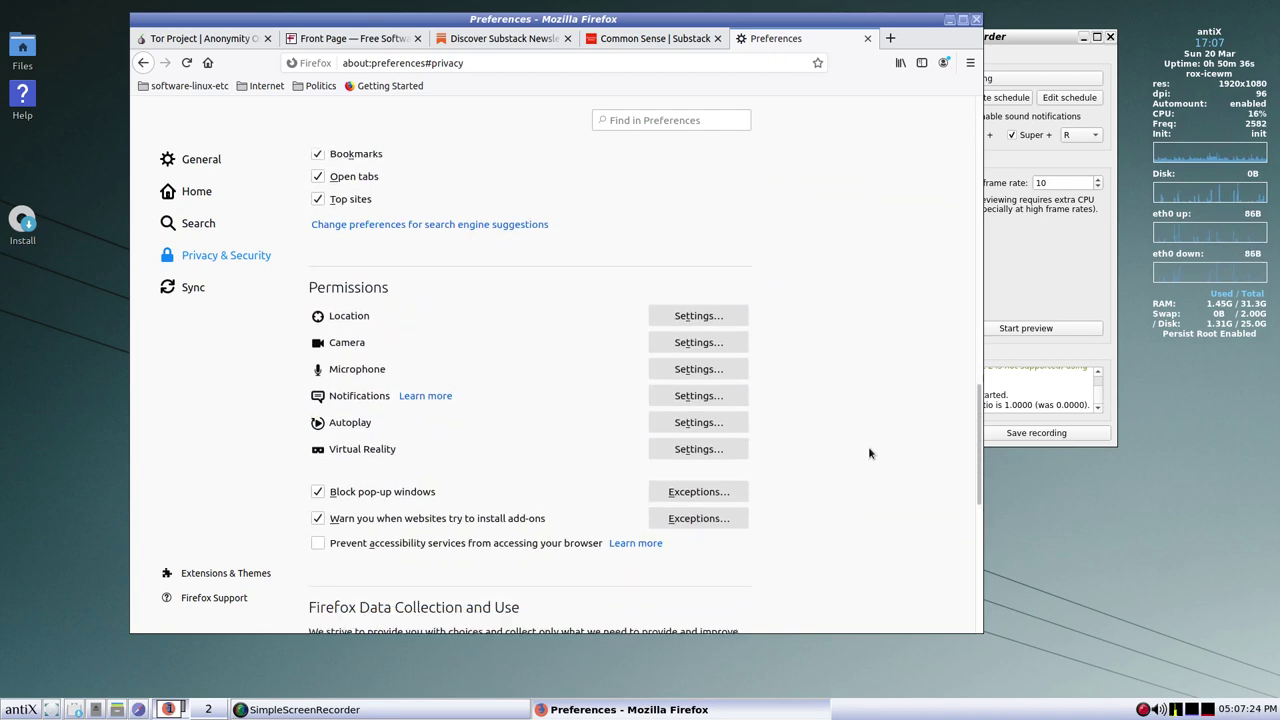
scroll(869, 454, "down", 2)
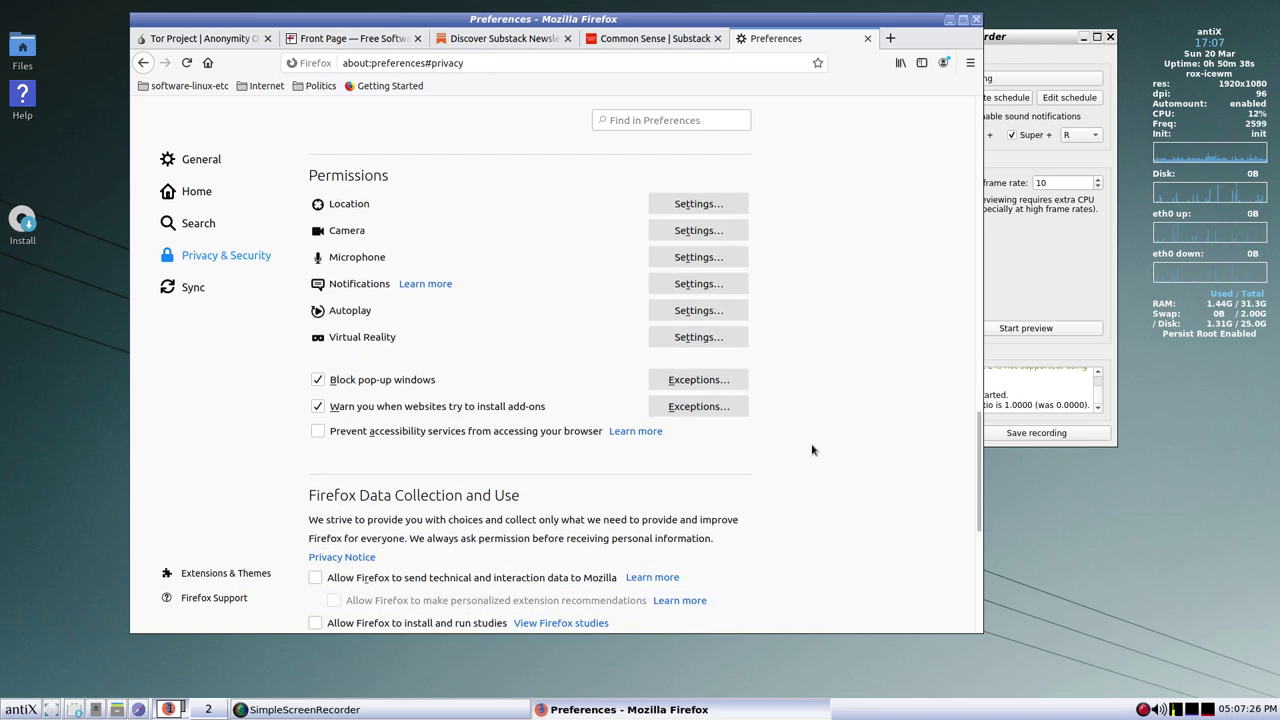
scroll(810, 455, "down", 3)
scroll(810, 456, "down", 4)
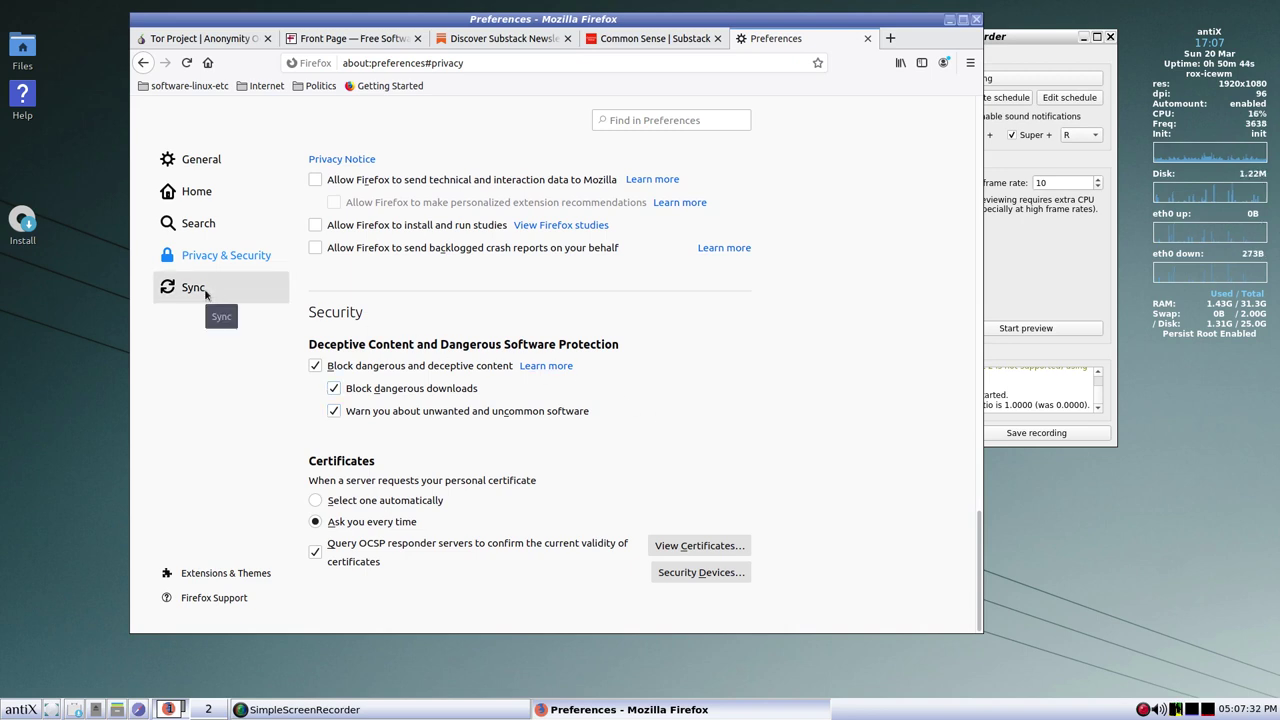
- Turn off blocking of dangerous downloads in Privacy & Security
left_click(1060, 287)
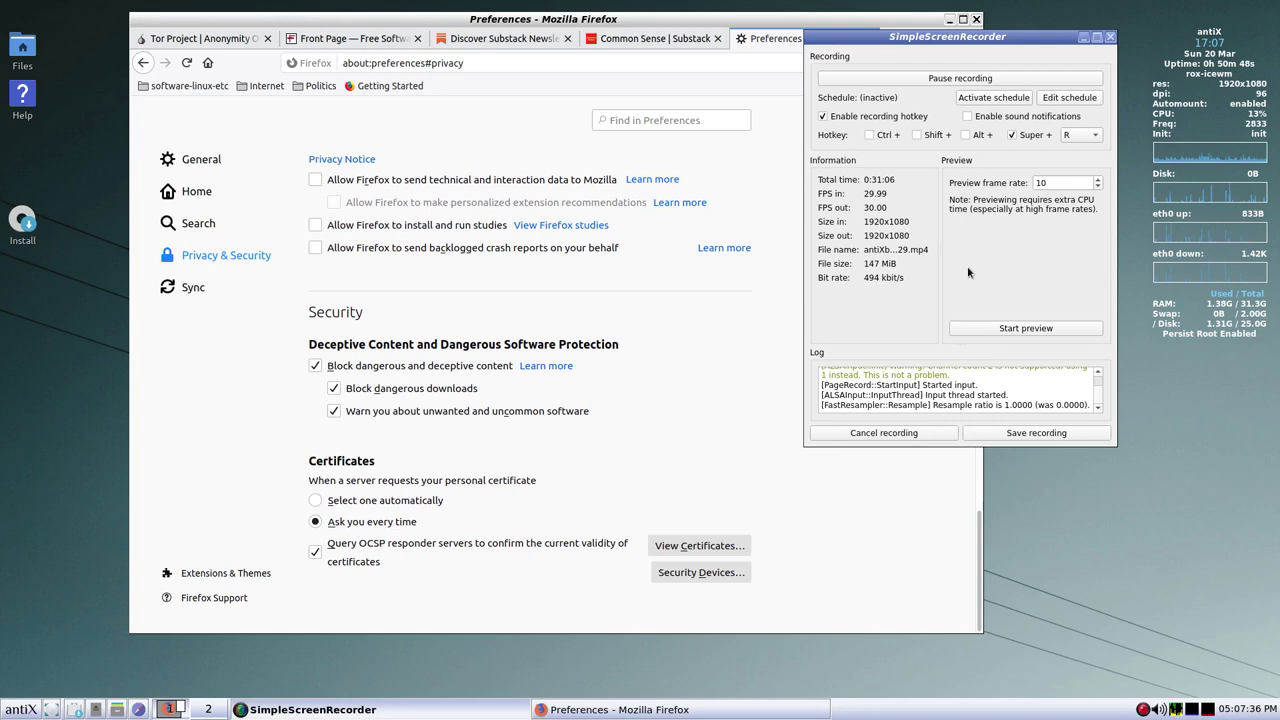
left_click(644, 333)
left_click(333, 388)
- Open the bookmarks Library and drag the EDRi bookmark out of software-linux-etc onto the toolbar
left_click(969, 62)
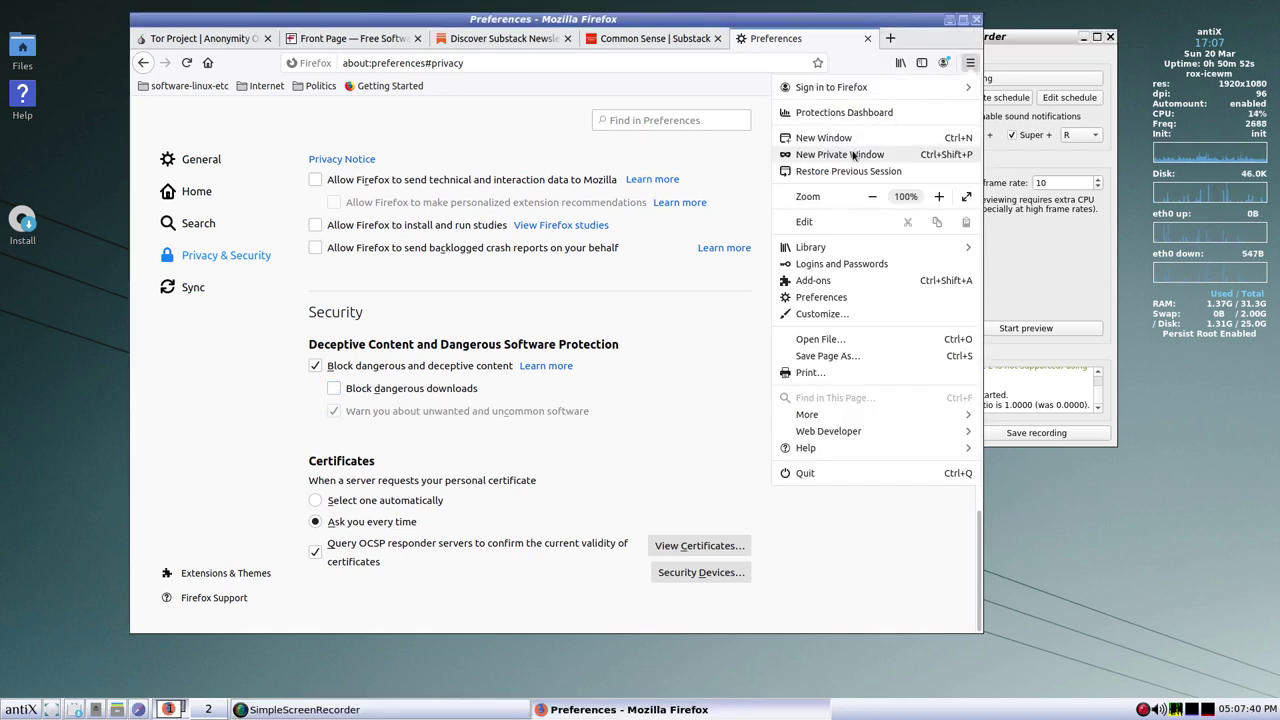
left_click(832, 247)
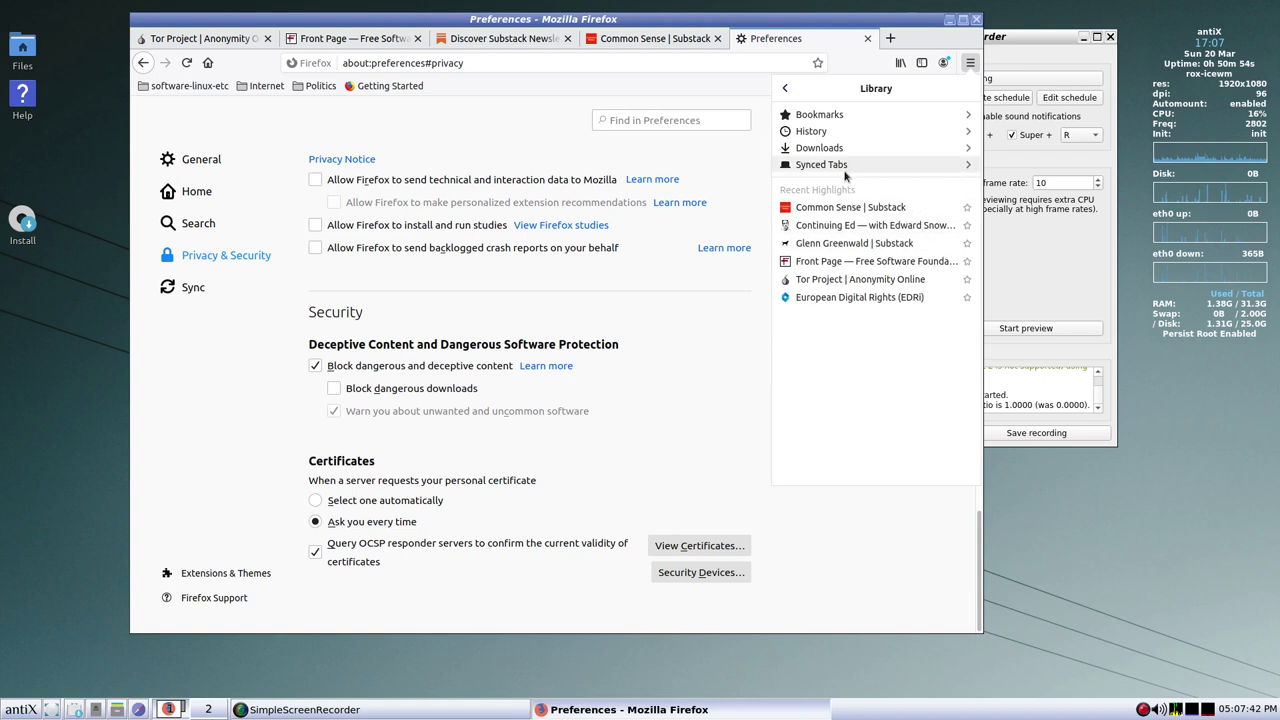
left_click(842, 116)
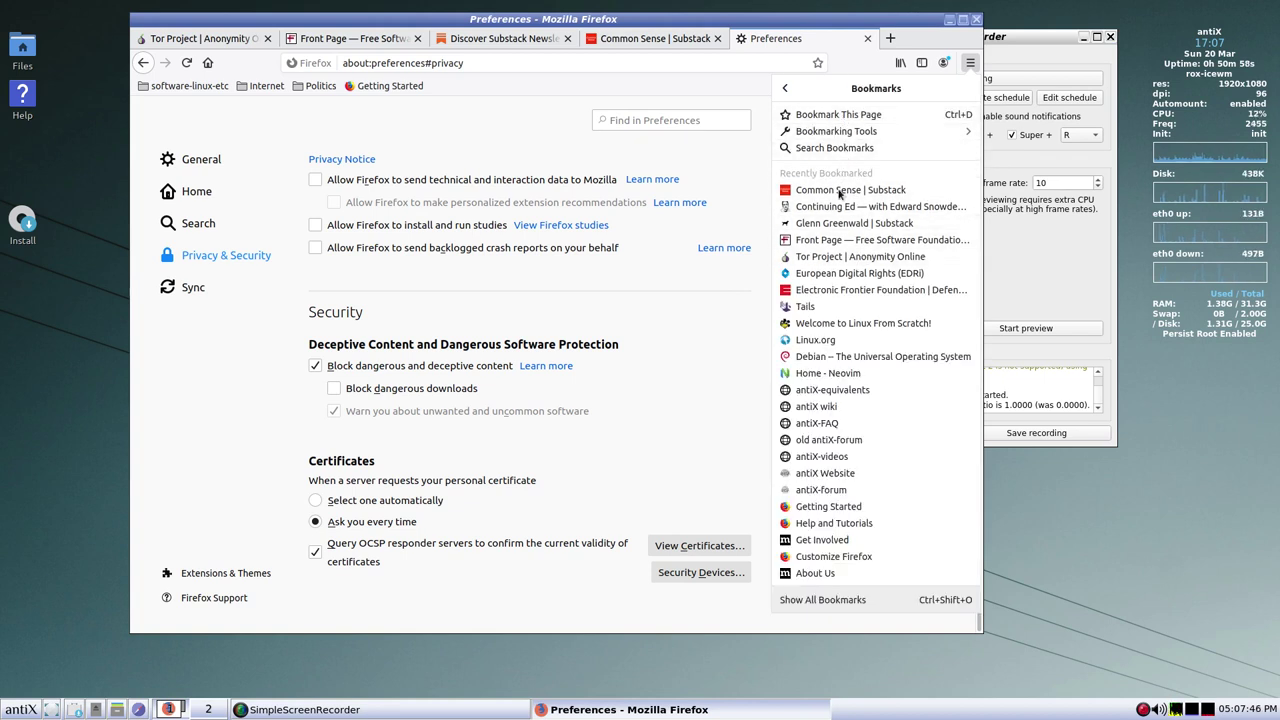
left_click(835, 600)
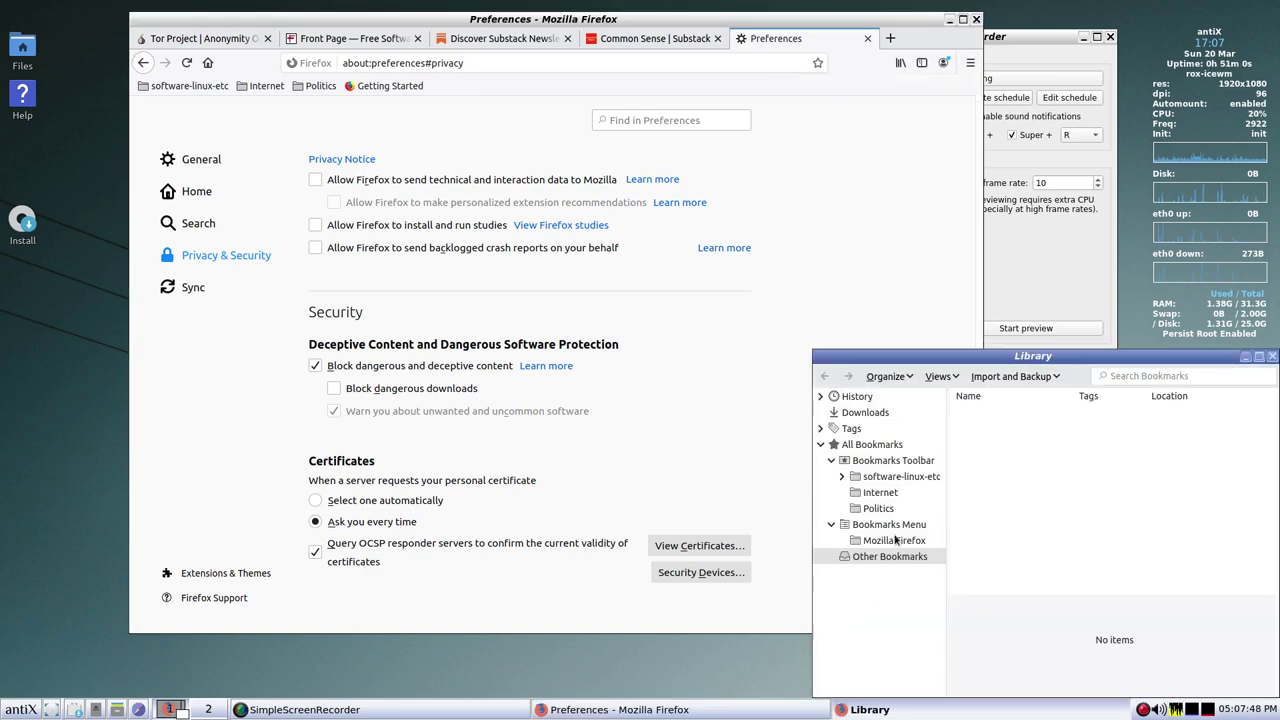
left_click_drag(951, 279, 537, 97)
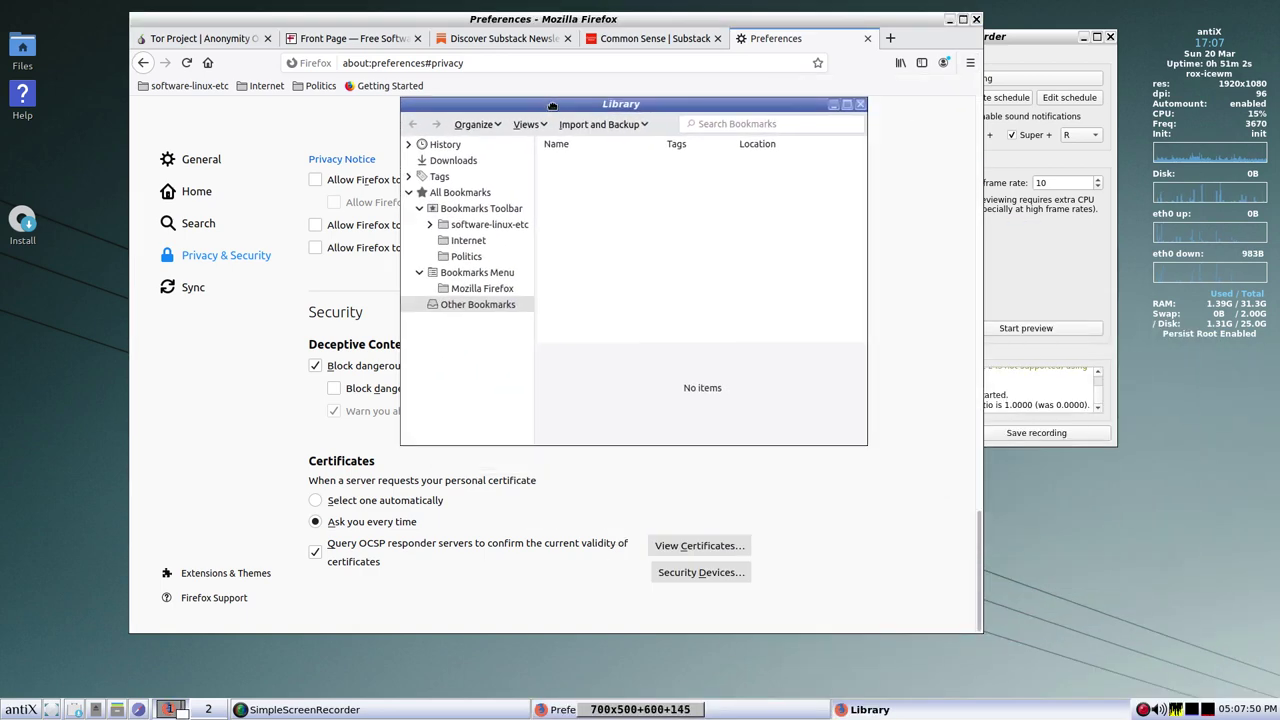
left_click(473, 226)
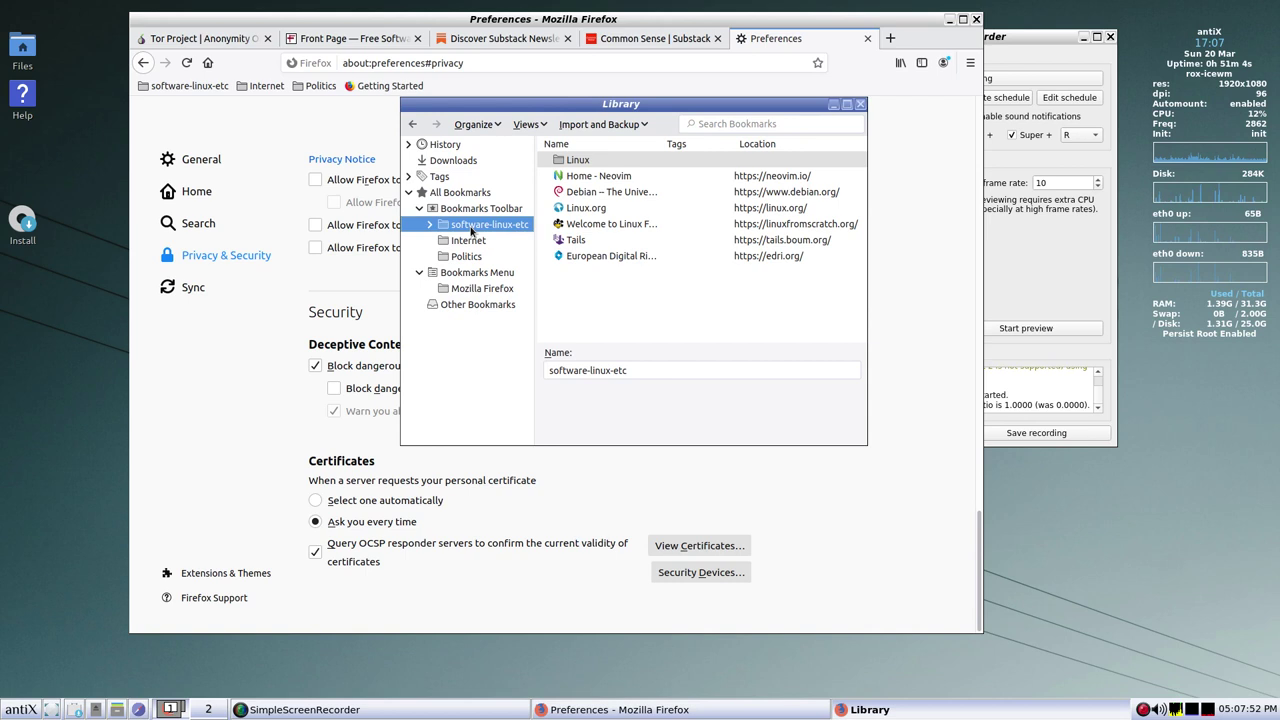
left_click_drag(577, 258, 484, 245)
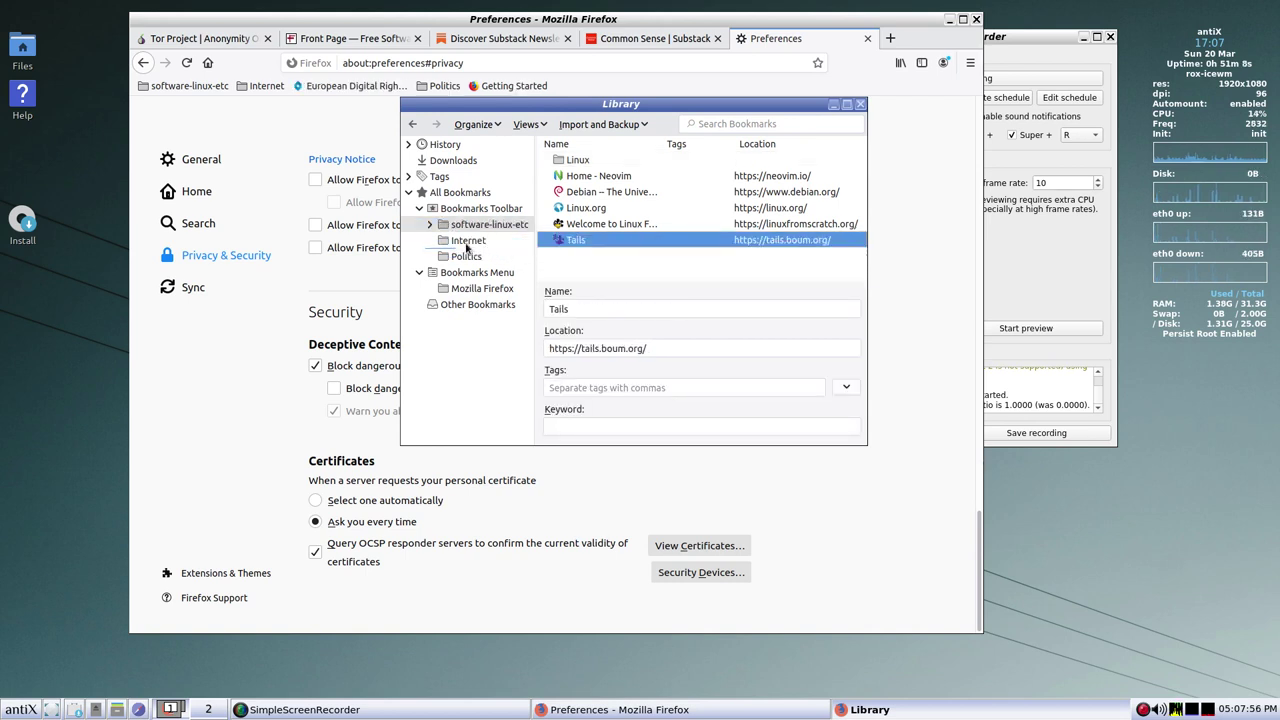
- Review the Internet, software-linux-etc (Linux, antiX subfolders) and Politics folder contents
left_click(460, 245)
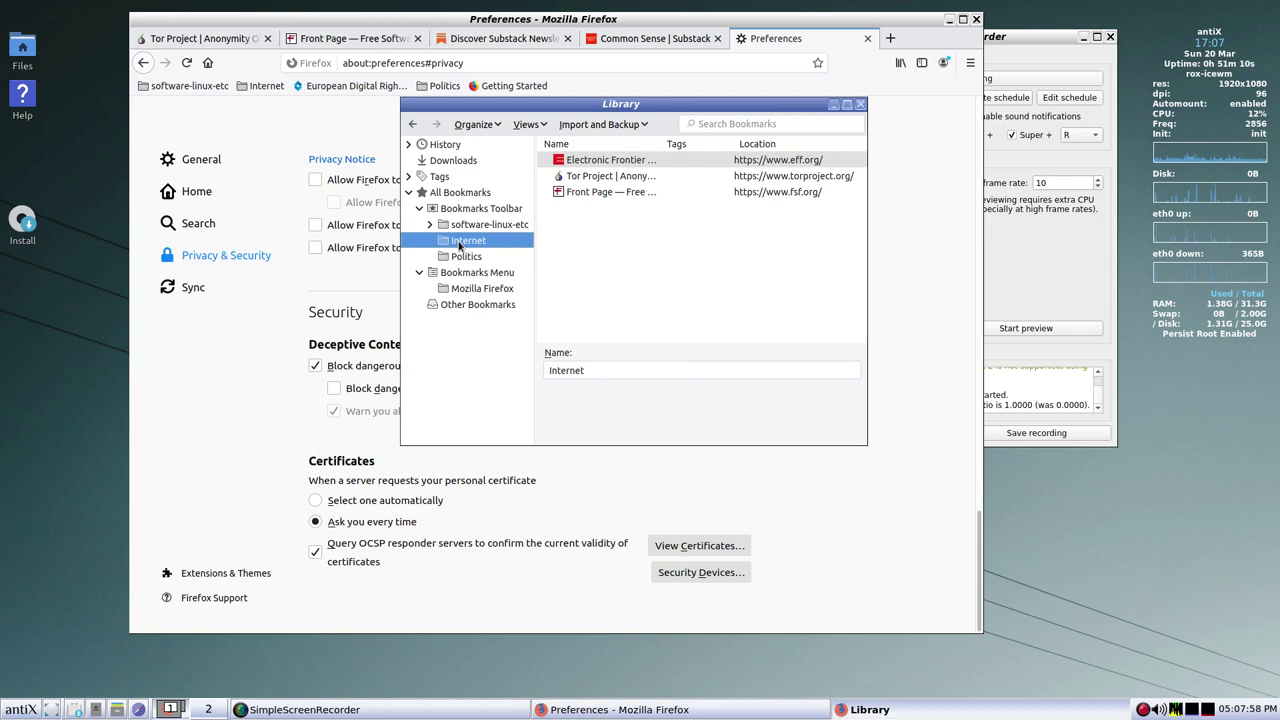
left_click(478, 230)
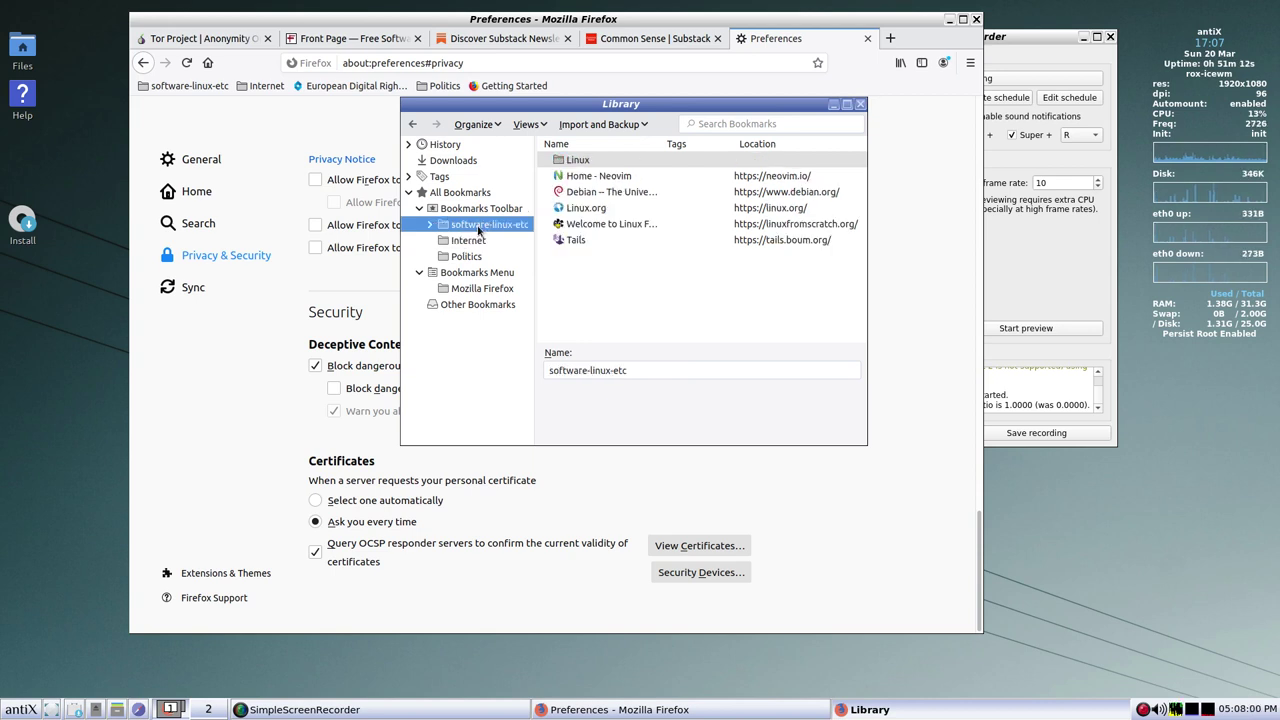
left_click(431, 226)
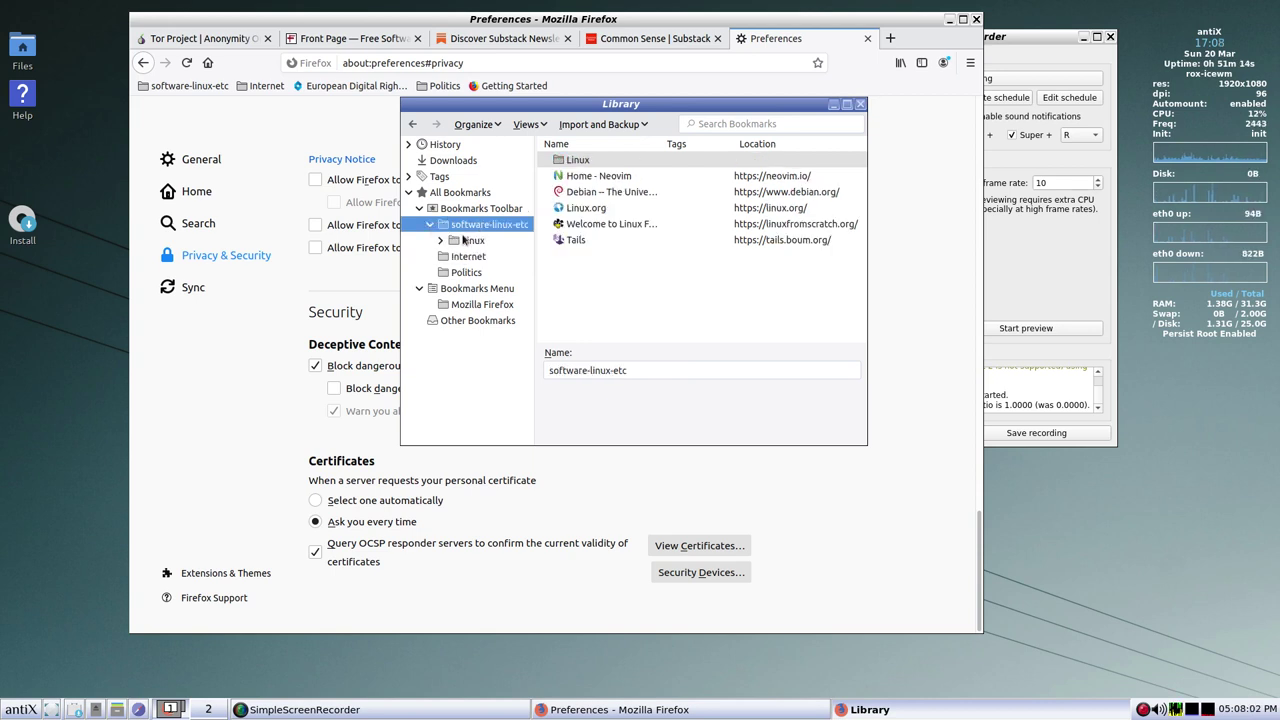
left_click(441, 241)
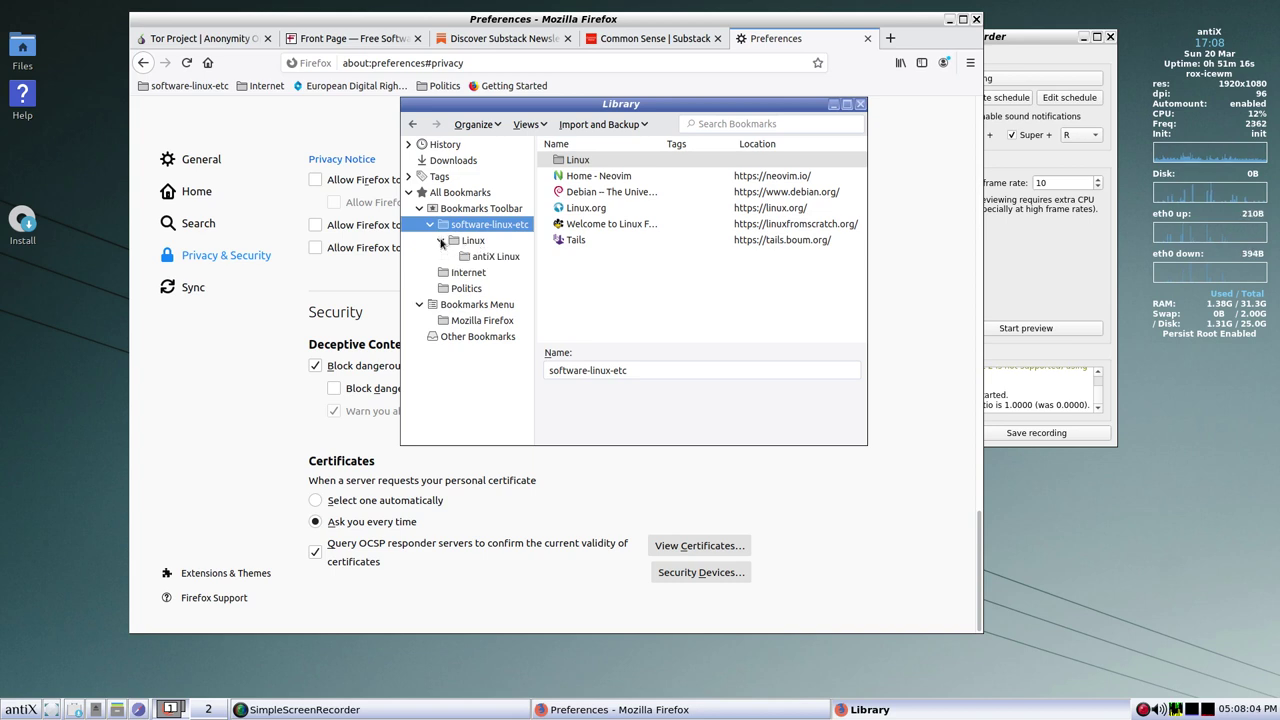
left_click(470, 258)
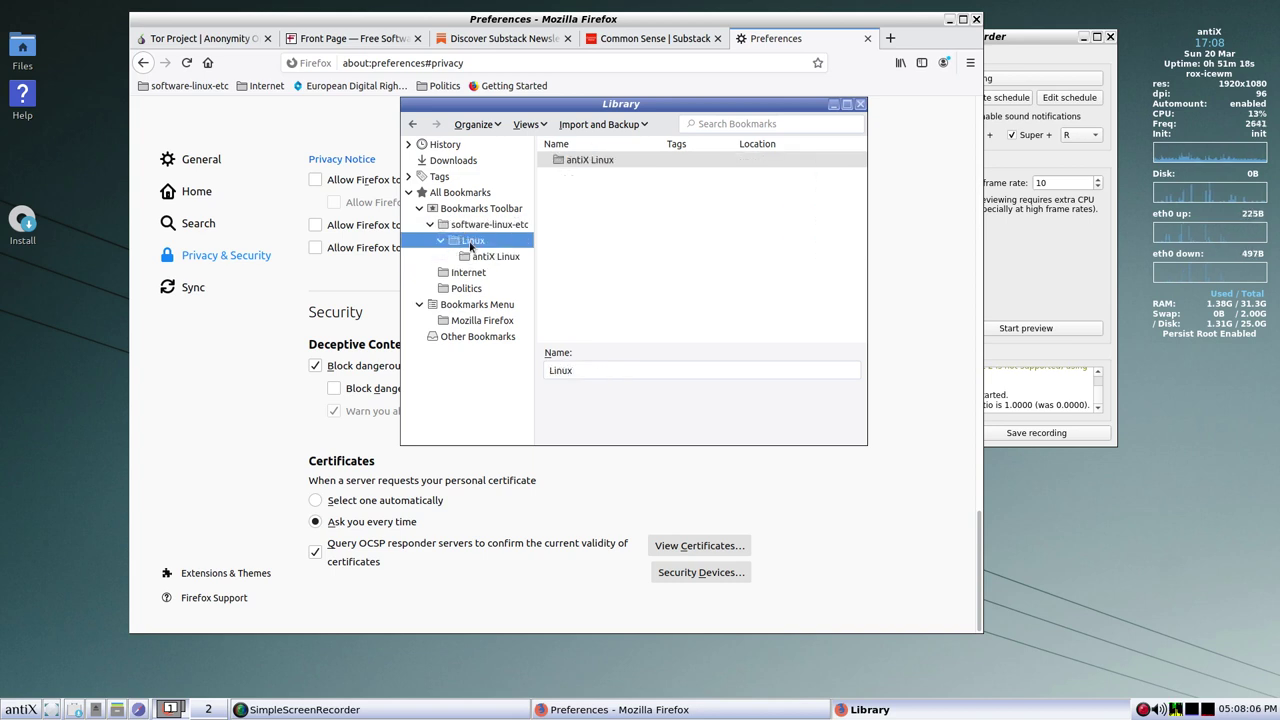
left_click(471, 245)
left_click(458, 226)
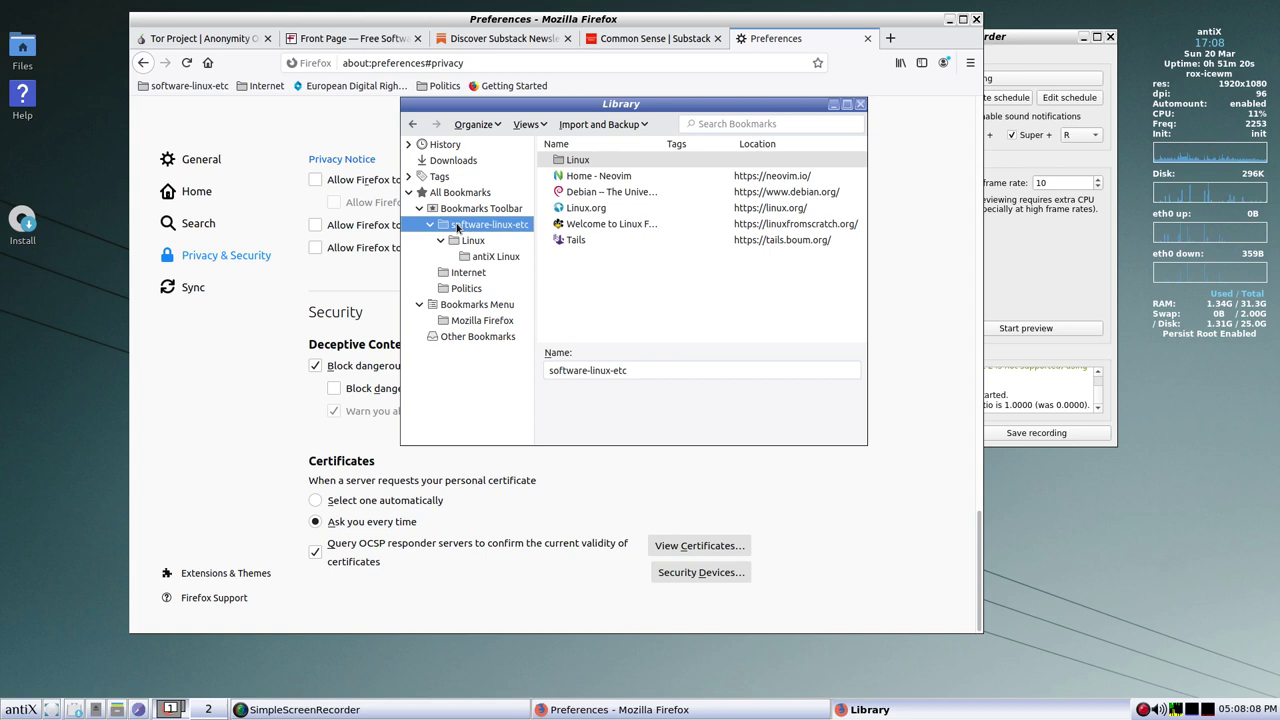
left_click(460, 273)
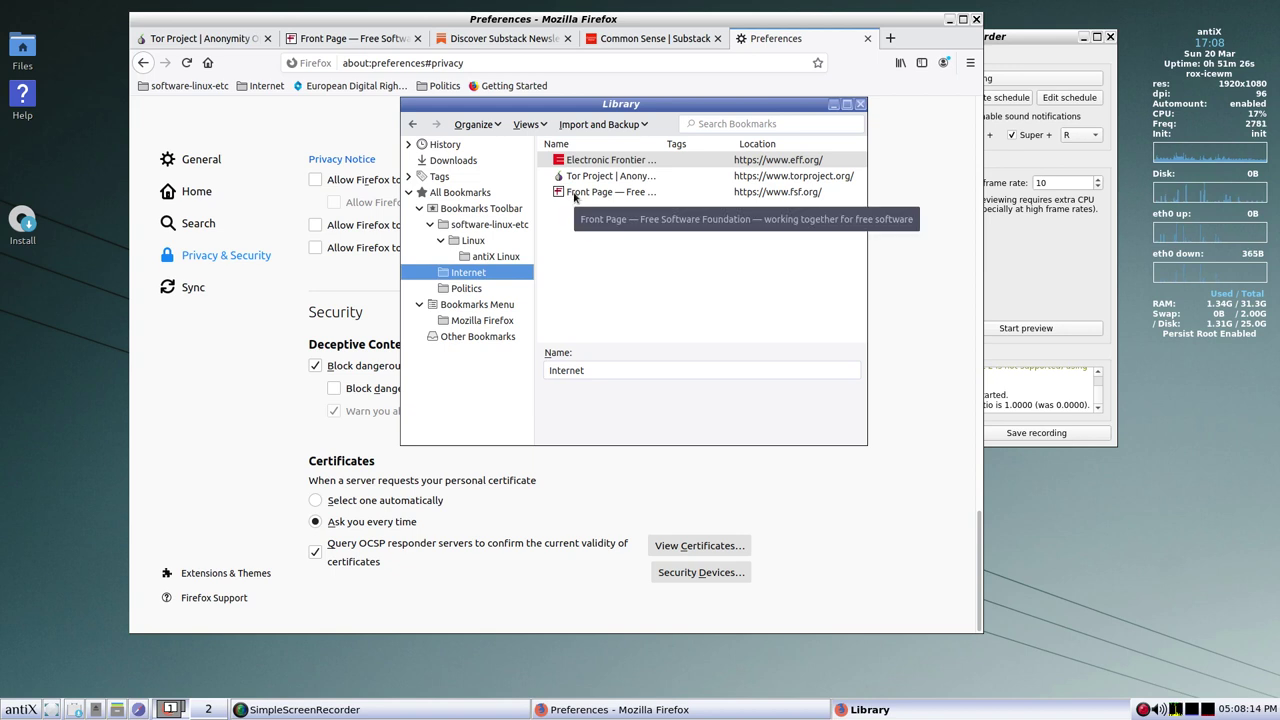
left_click(474, 289)
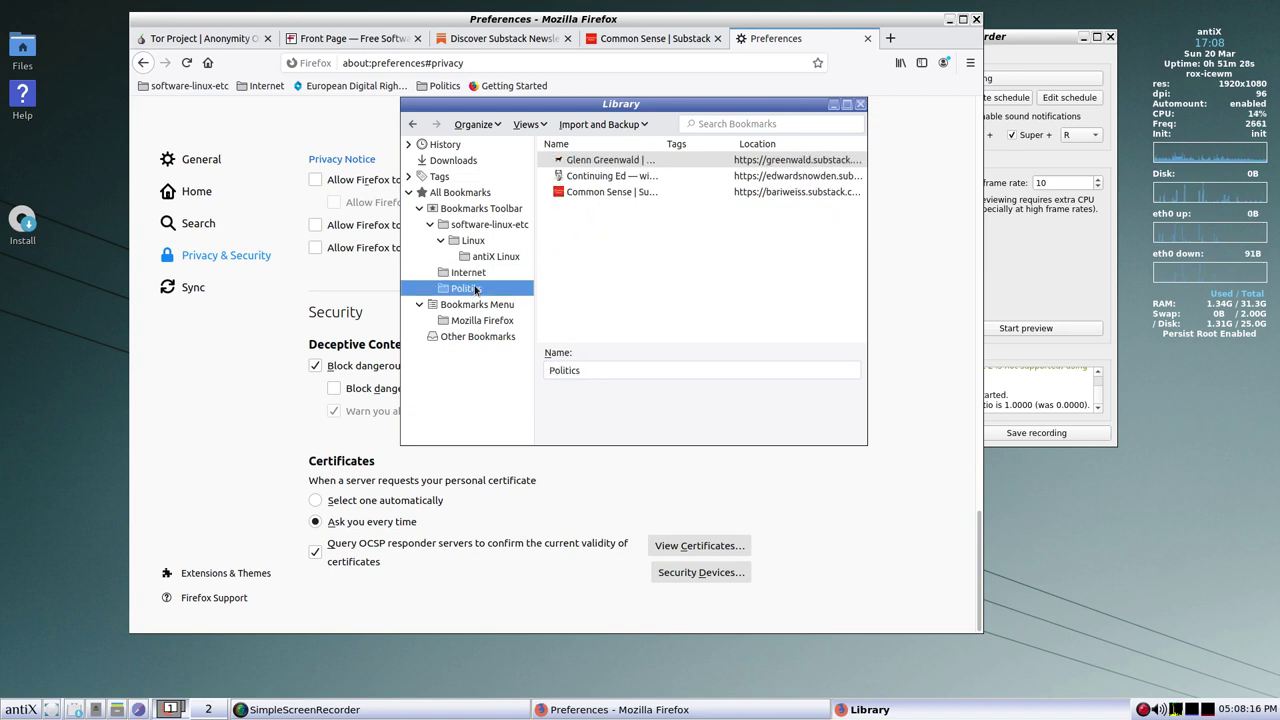
- Move the European Digital Rights bookmark from the toolbar into the Internet folder and verify it
left_click(485, 210)
left_click(562, 193)
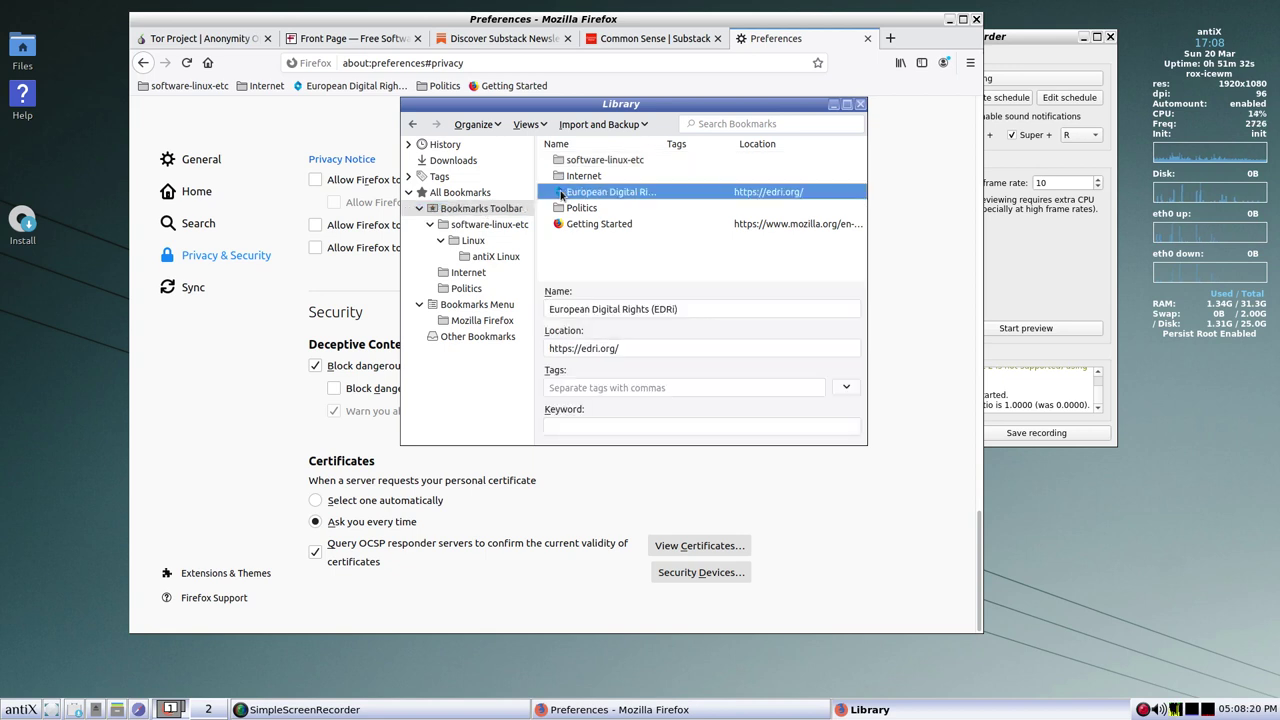
left_click_drag(562, 195, 465, 279)
left_click(466, 275)
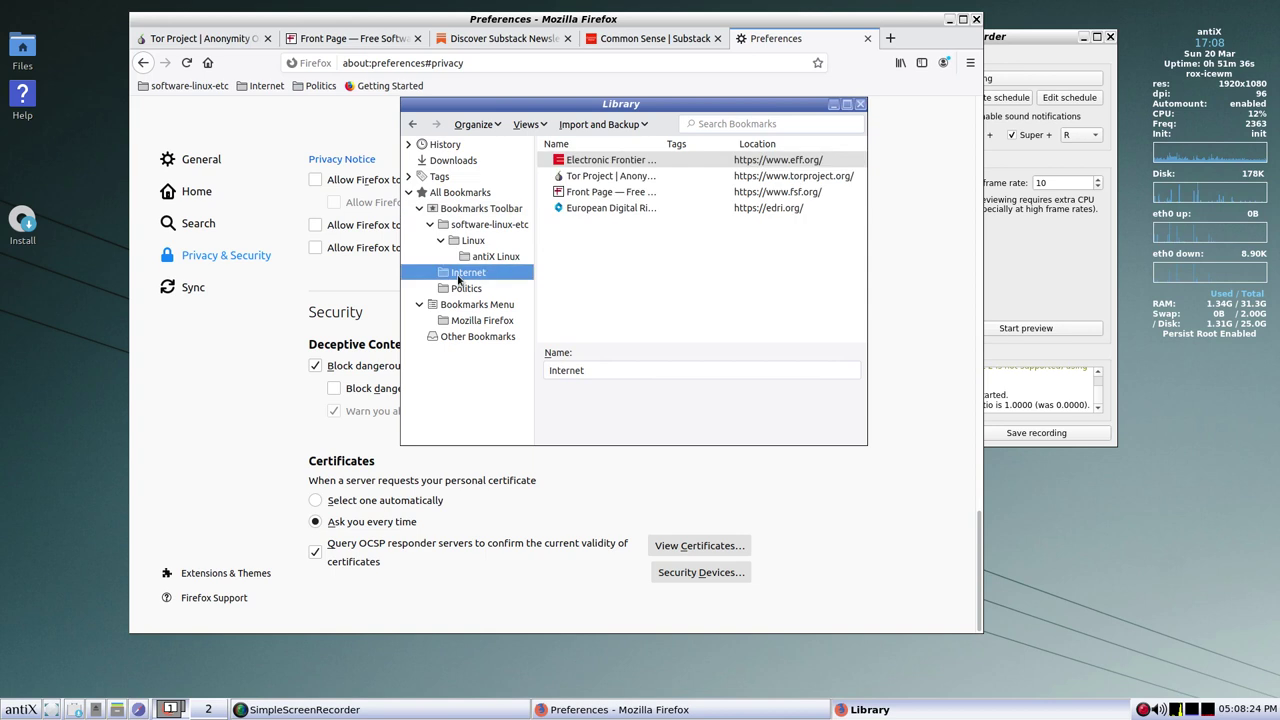
- Close the bookmarks Library and review the software-linux-etc toolbar folder's bookmarks
left_click(858, 105)
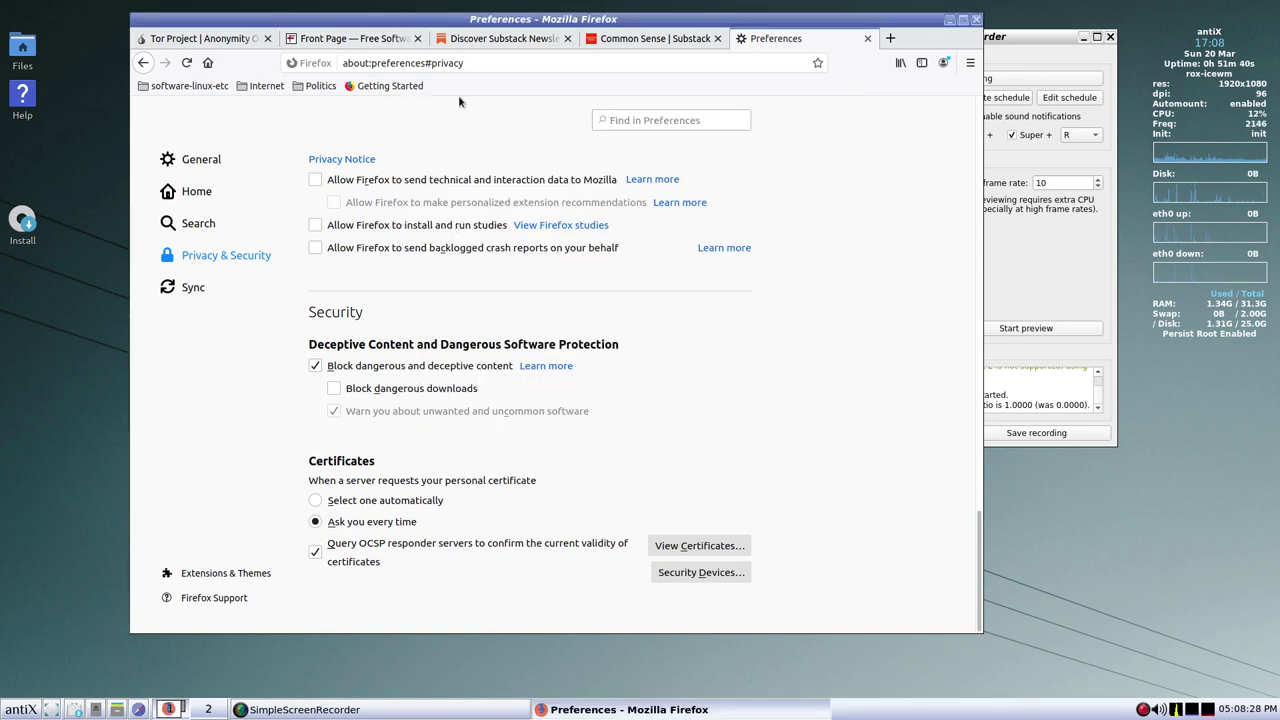
left_click(185, 88)
mouse_move(194, 103)
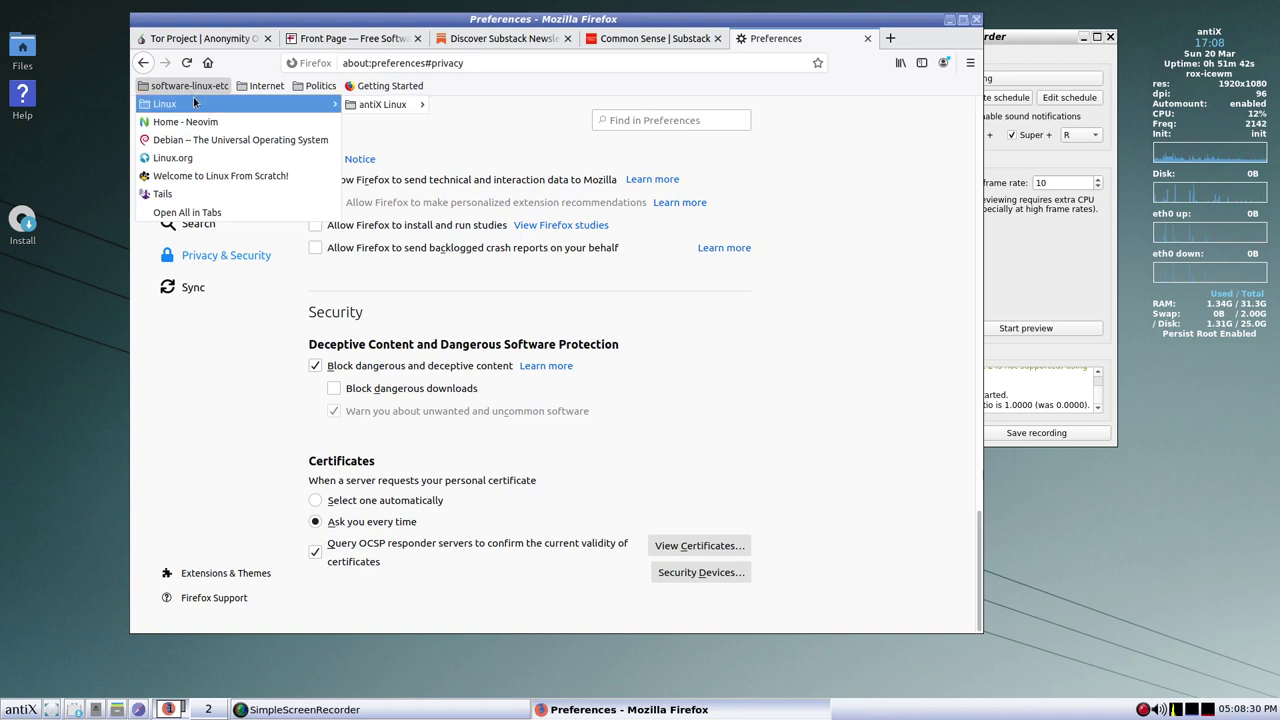
- Check the Politics toolbar folder's contents, then bring SimpleScreenRecorder in front of the browser
mouse_move(257, 88)
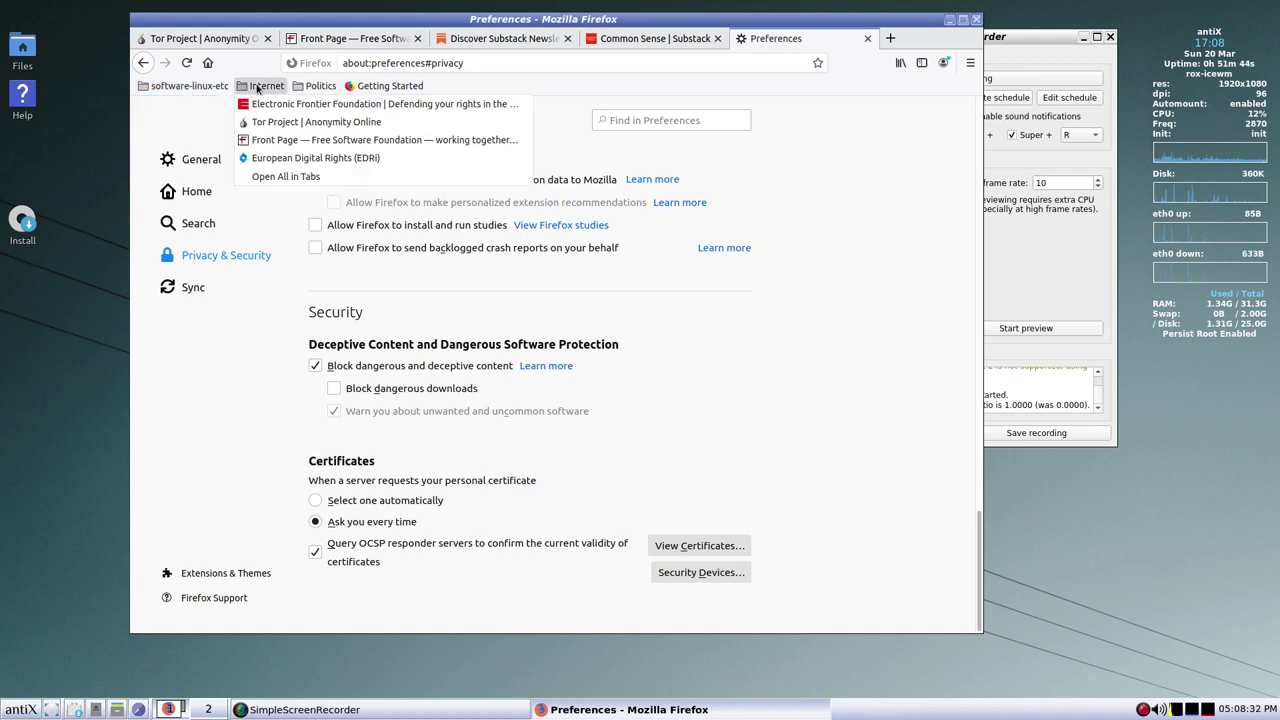
left_click(875, 374)
left_click(1040, 38)
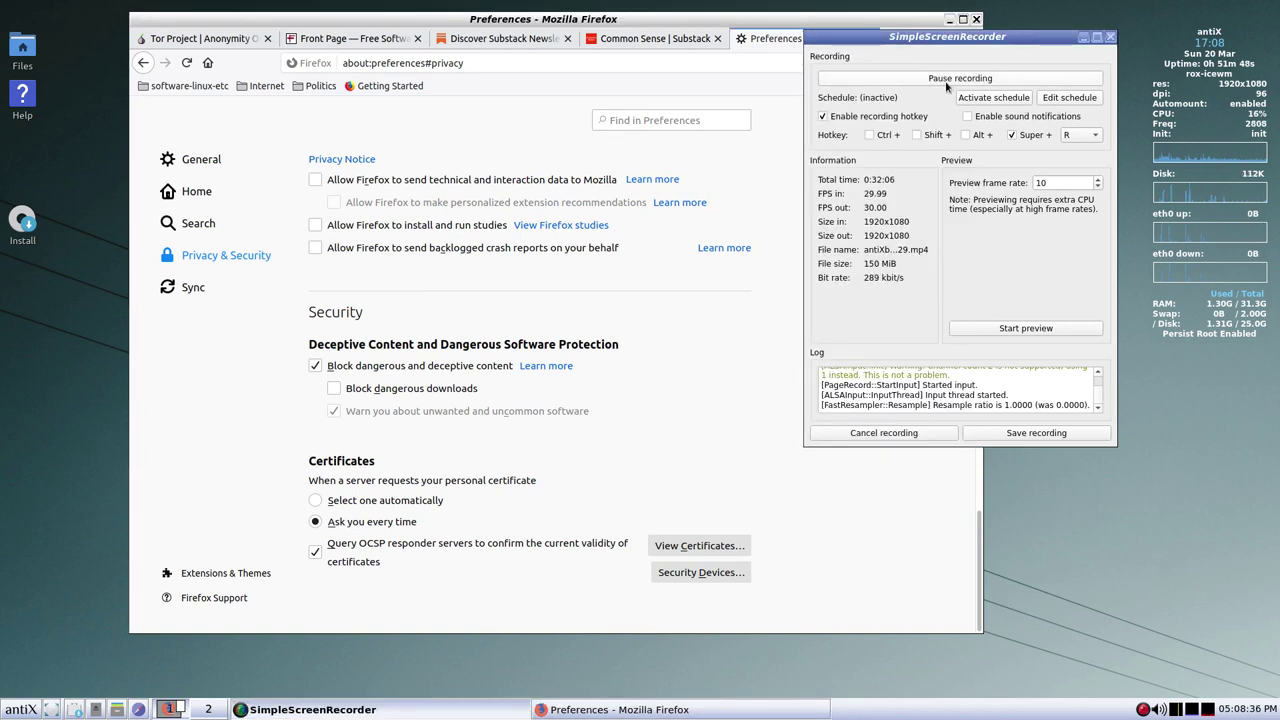